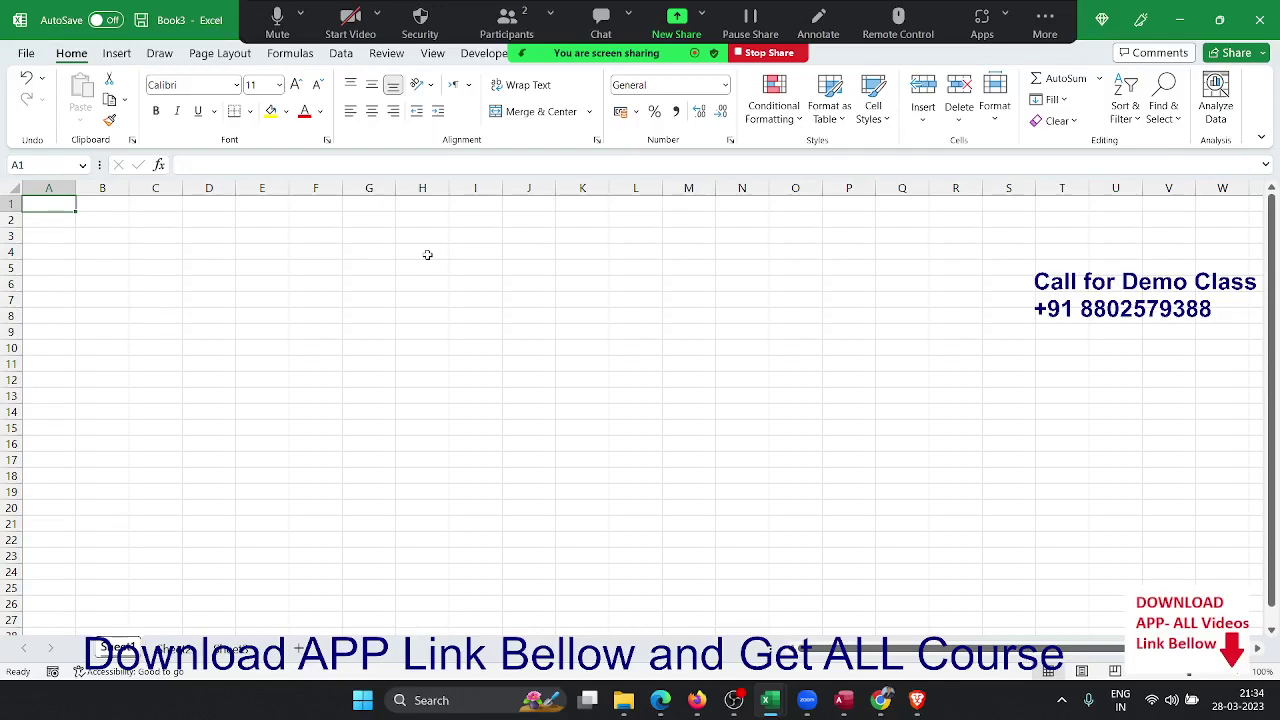
Step: Return from OBS to the blank Book3 workbook and show the Data tab commands
left_click(734, 700)
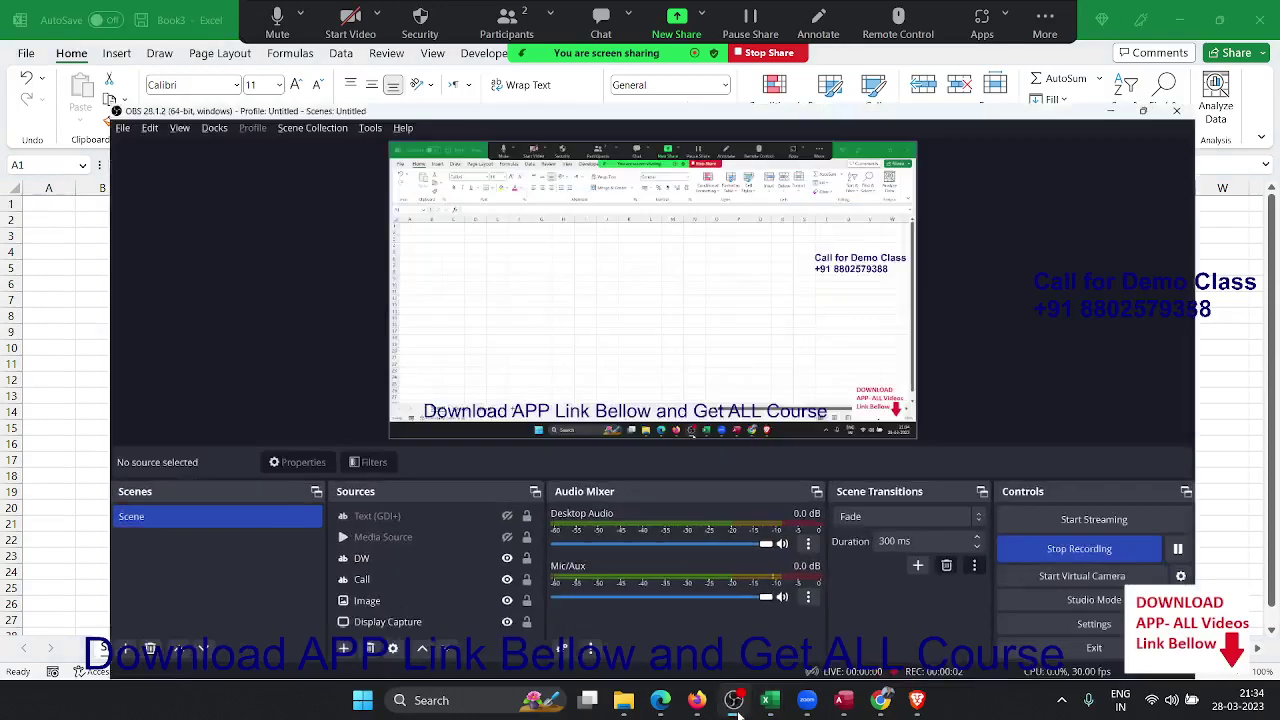
left_click(735, 704)
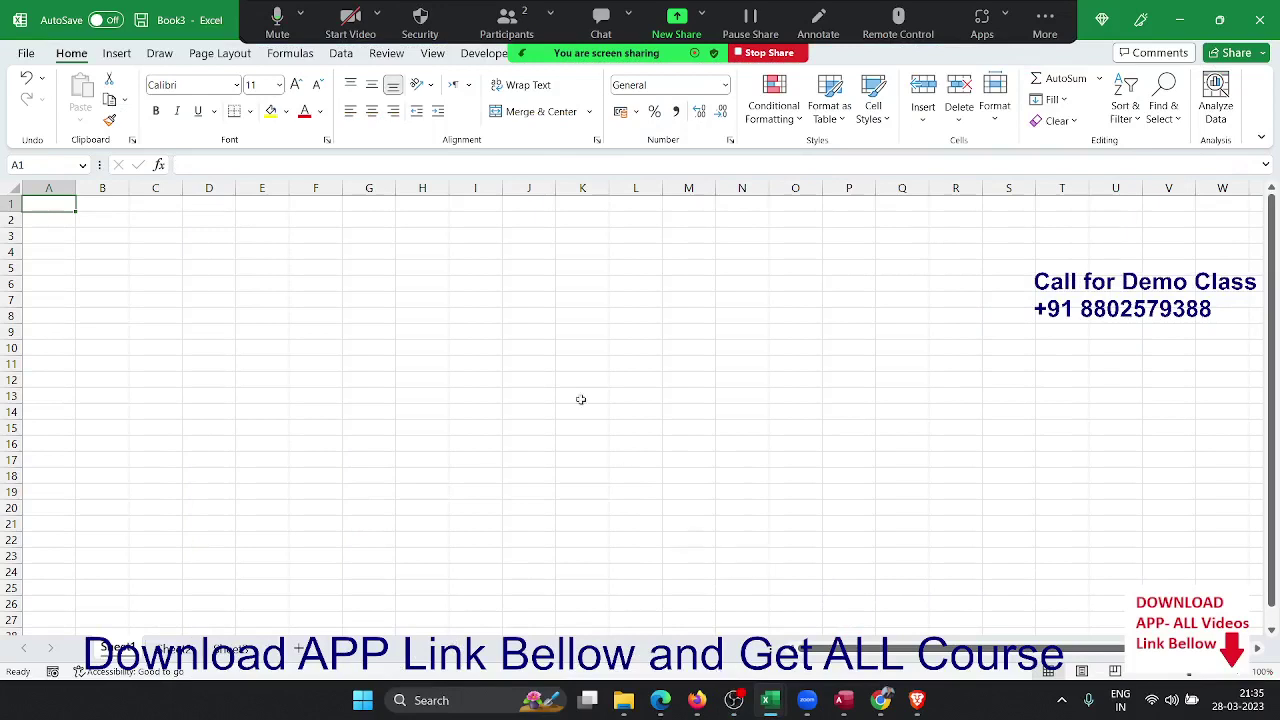
left_click(341, 57)
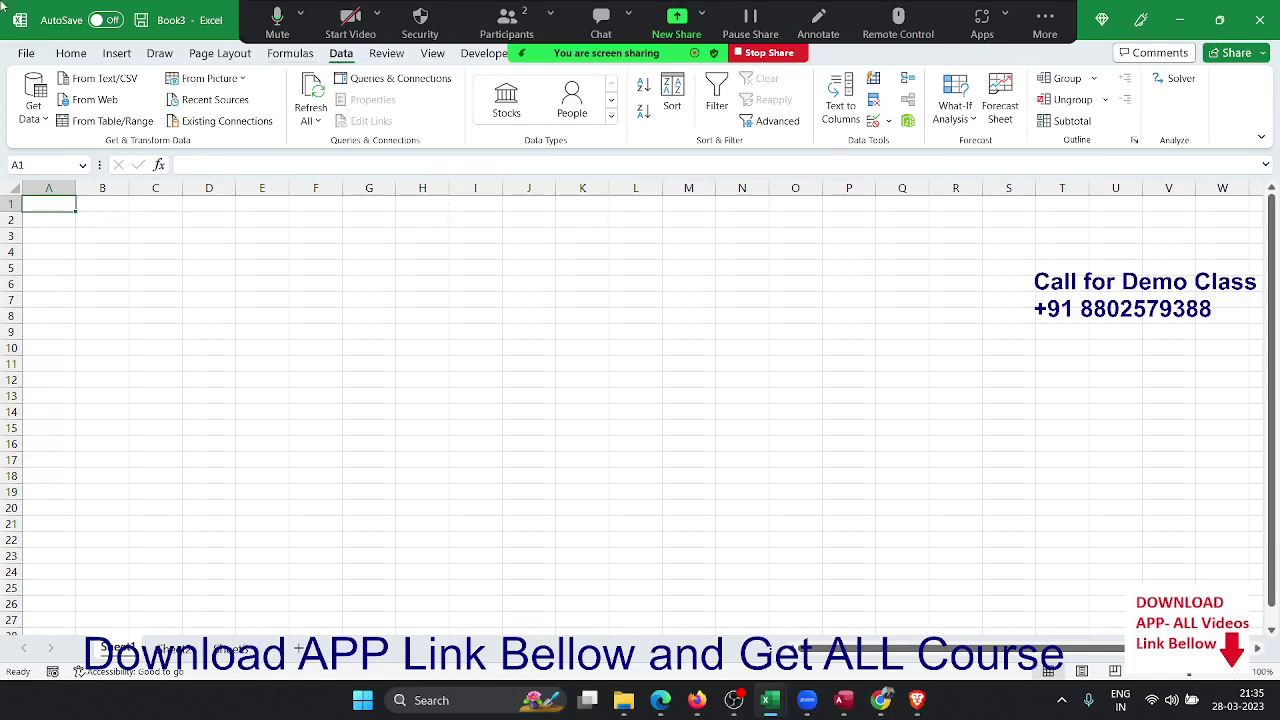
left_click(28, 118)
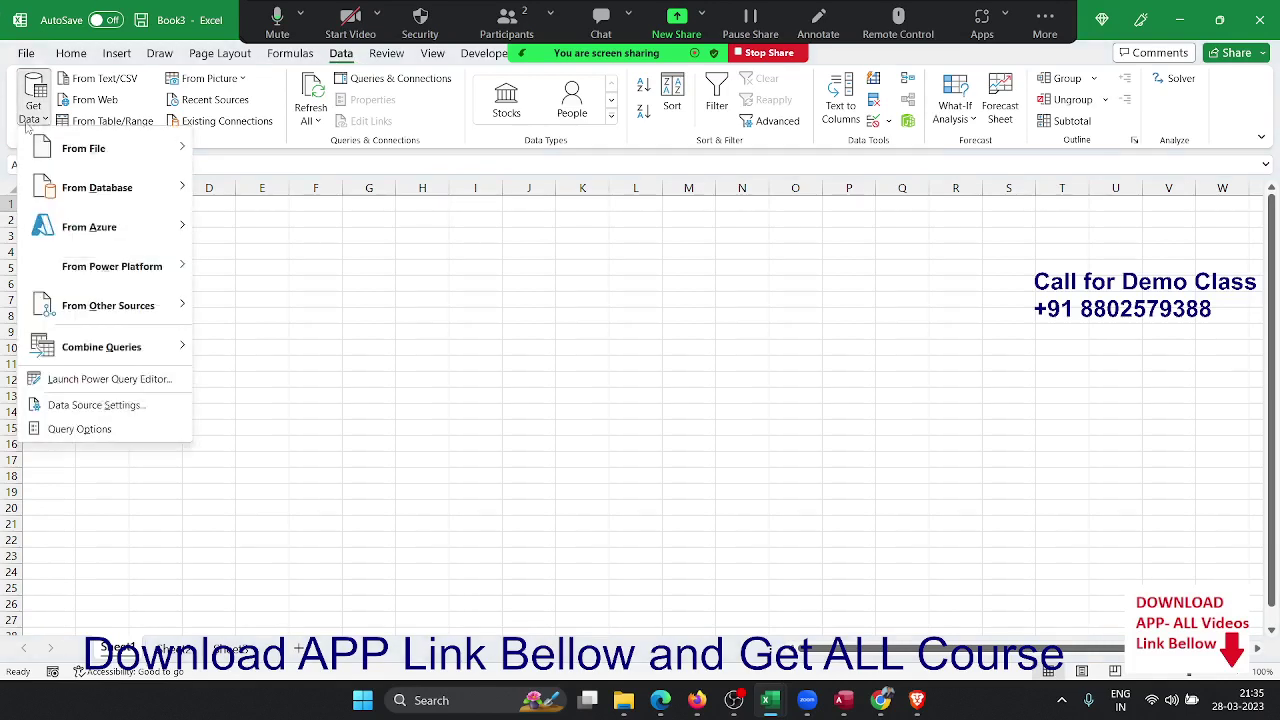
mouse_move(100, 148)
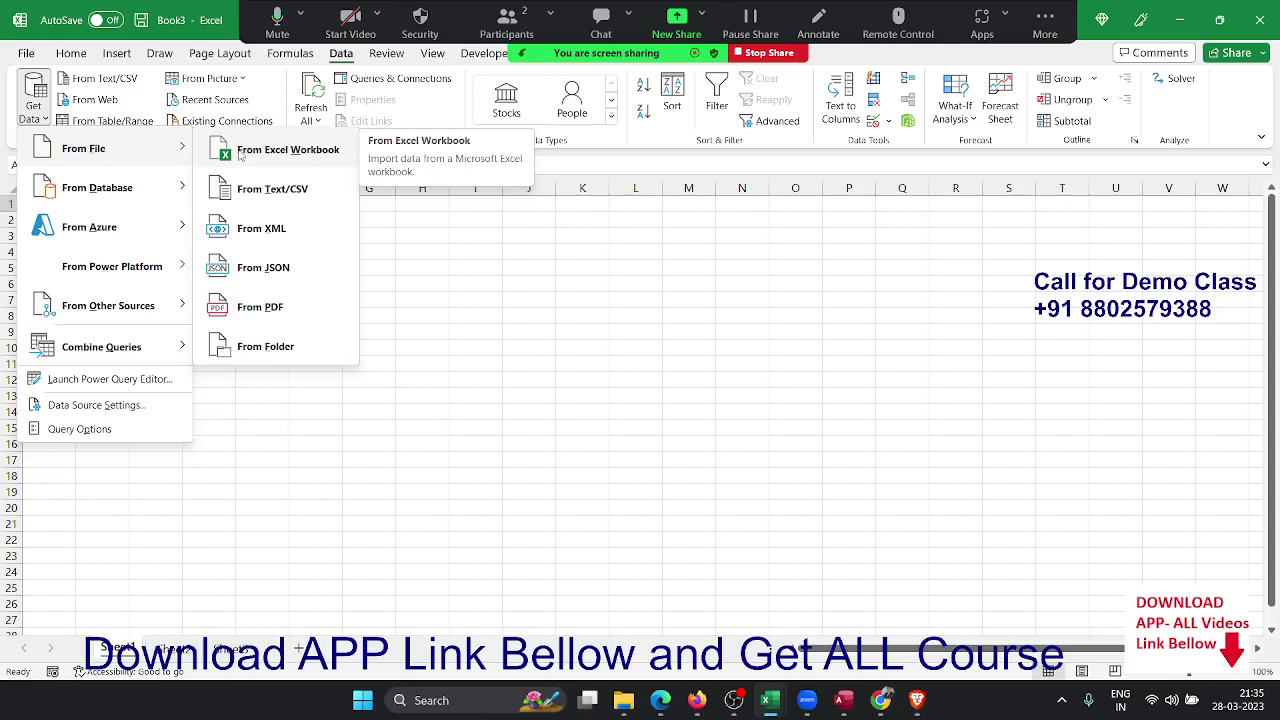
key("Escape")
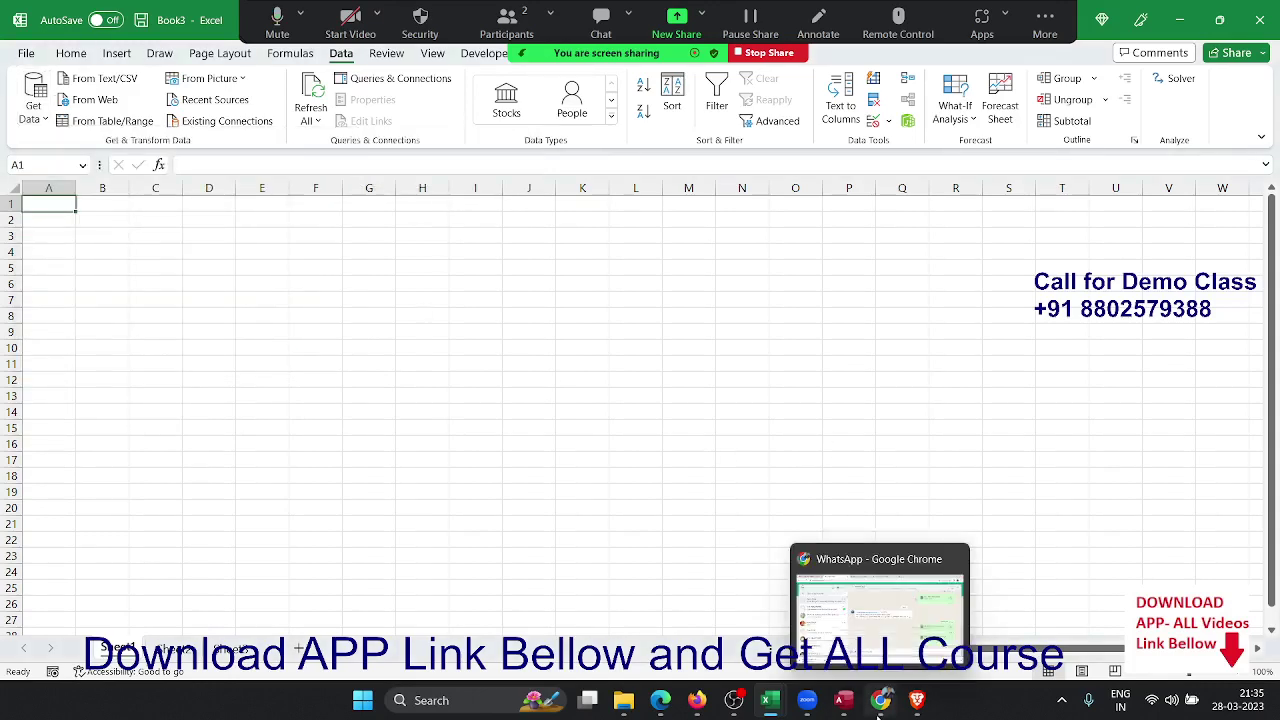
left_click(879, 700)
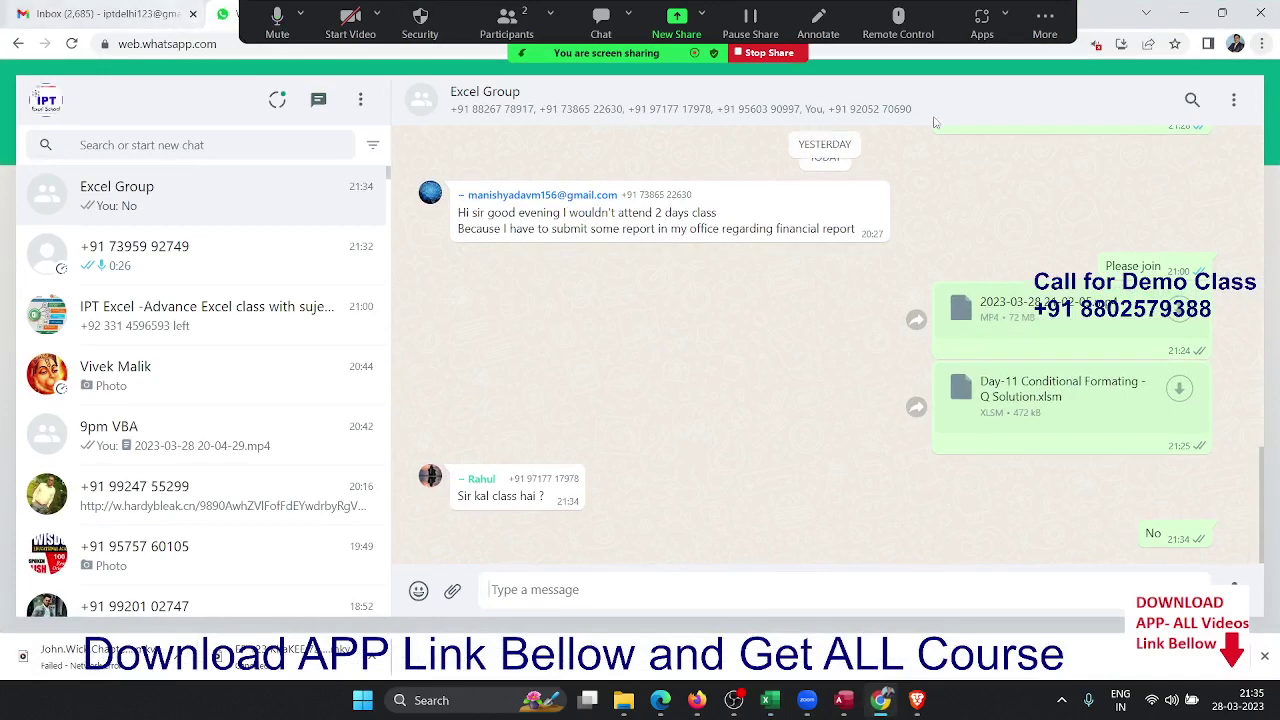
left_click(1184, 13)
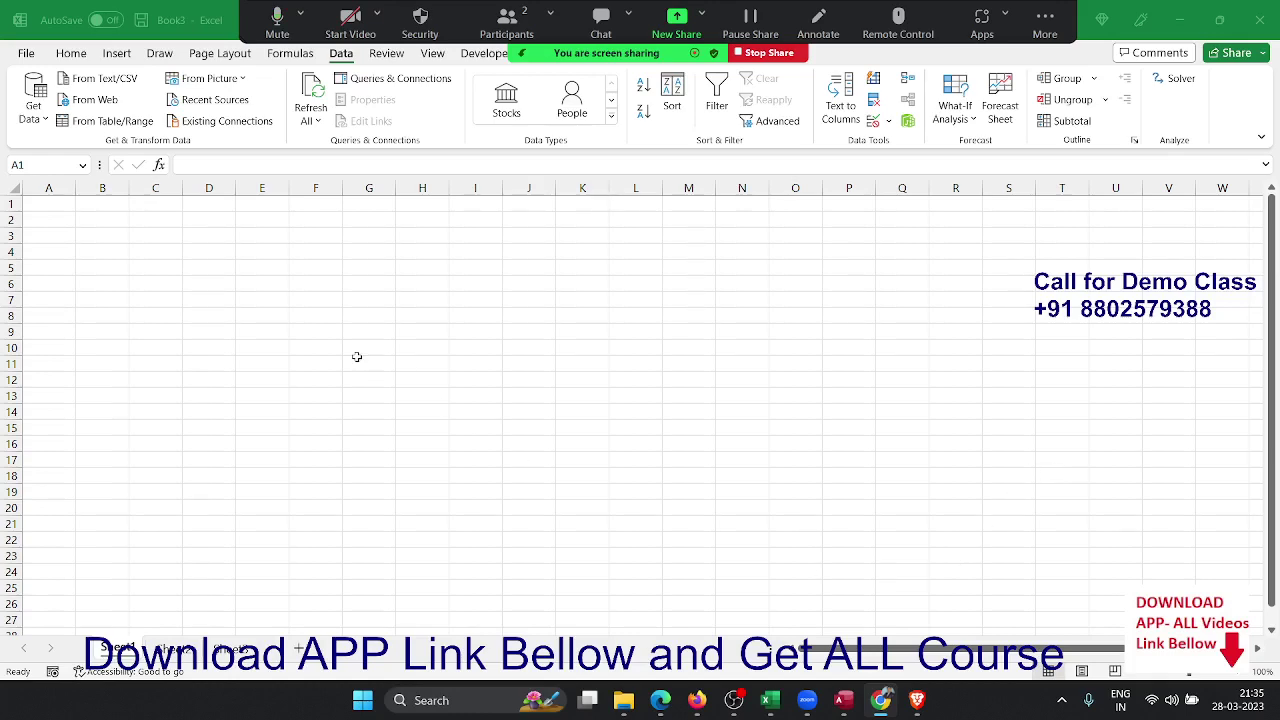
left_click(769, 700)
left_click(623, 700)
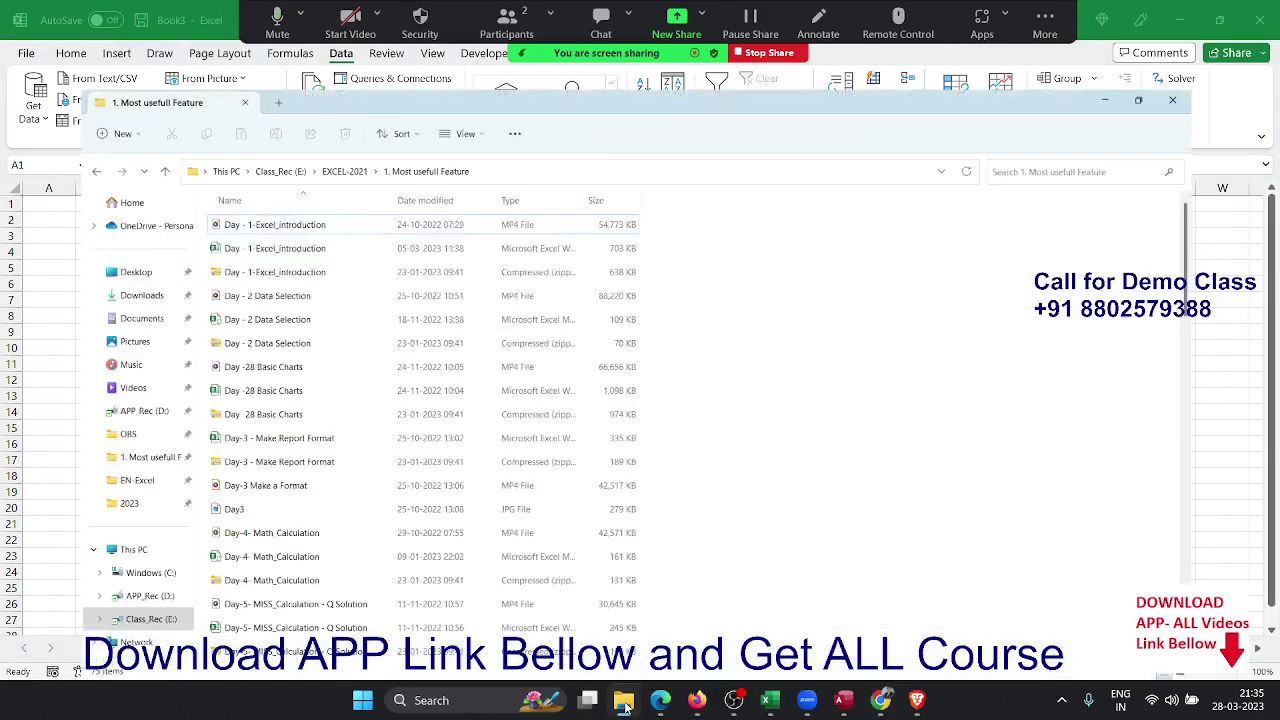
left_click(95, 584)
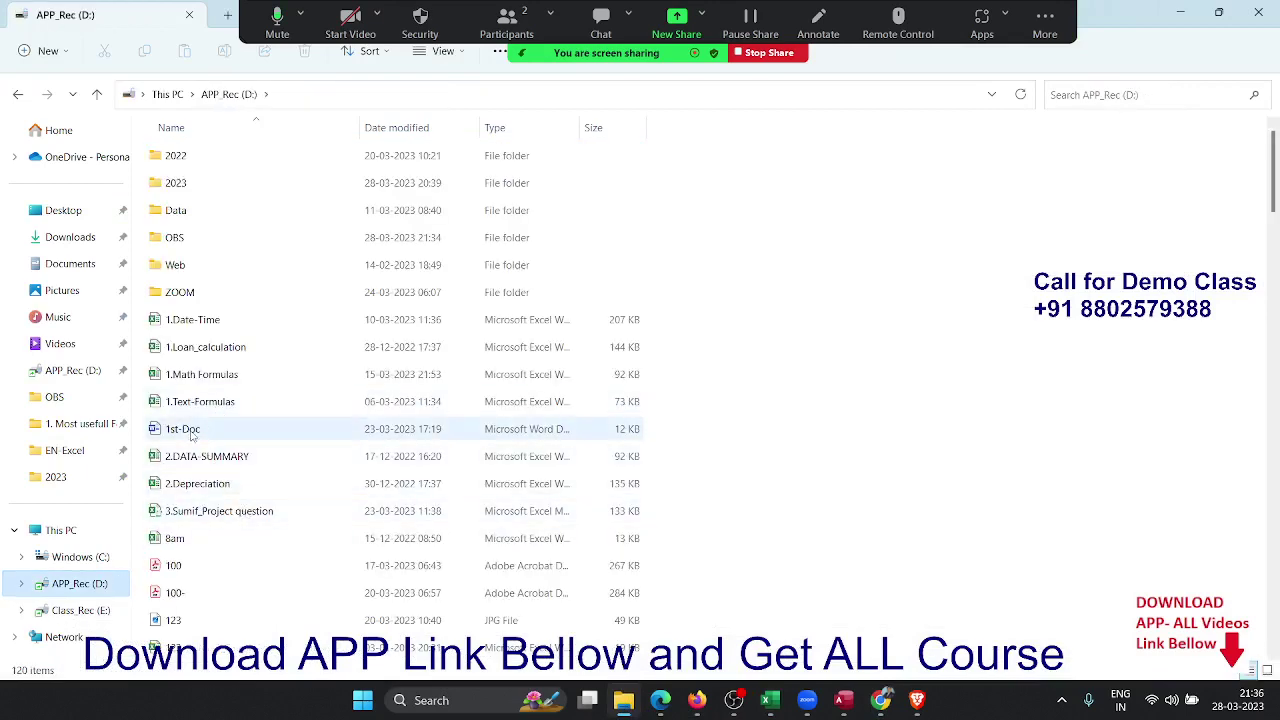
scroll(241, 522, "down", 4)
scroll(203, 403, "down", 3)
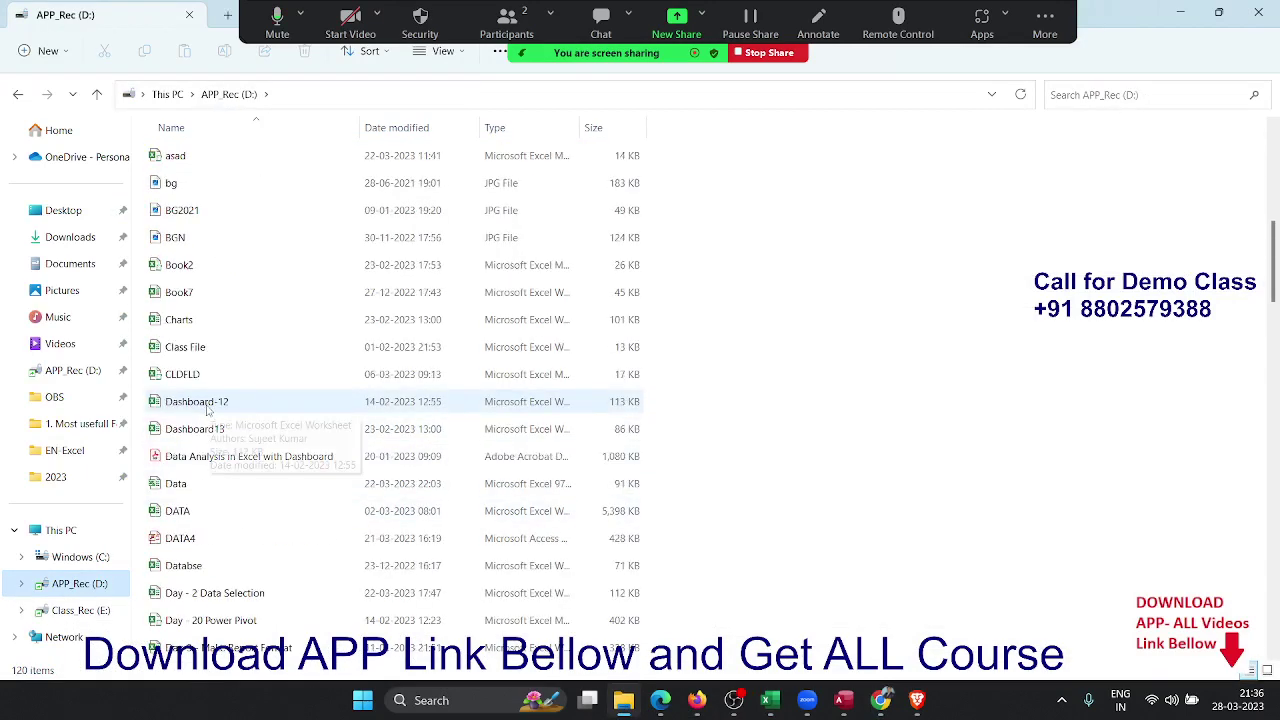
scroll(205, 360, "down", 3)
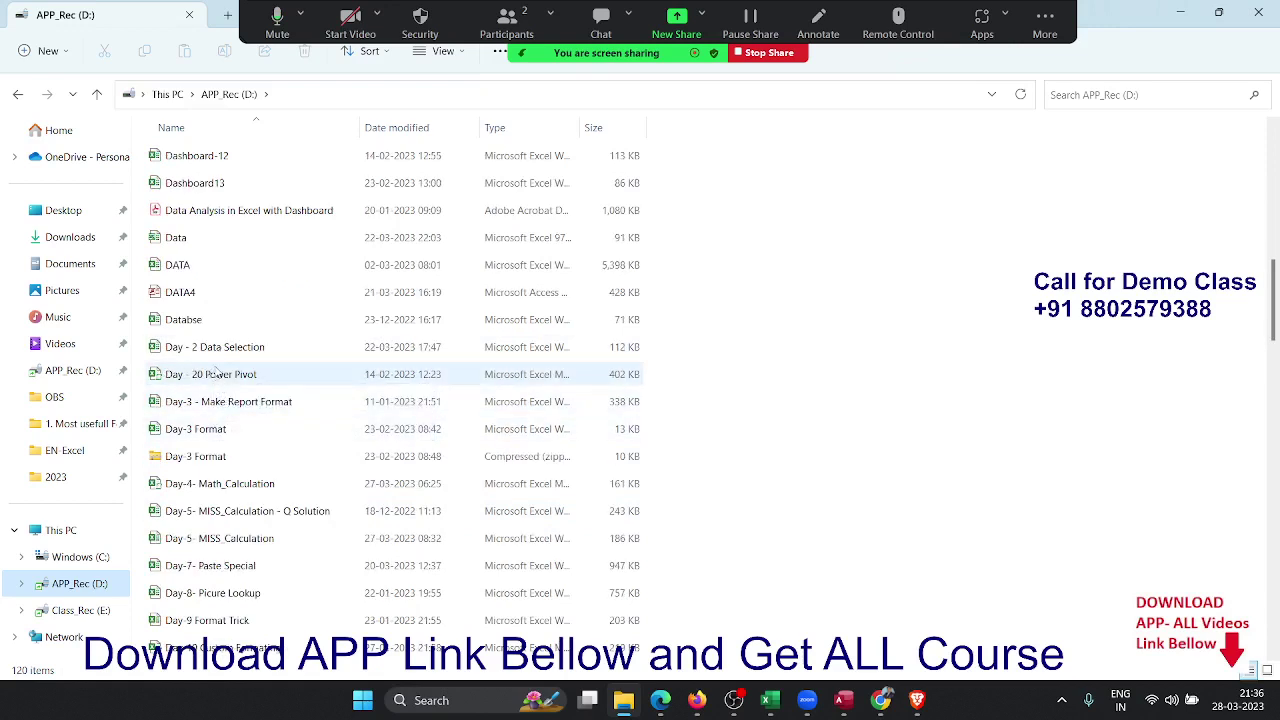
left_click(193, 237)
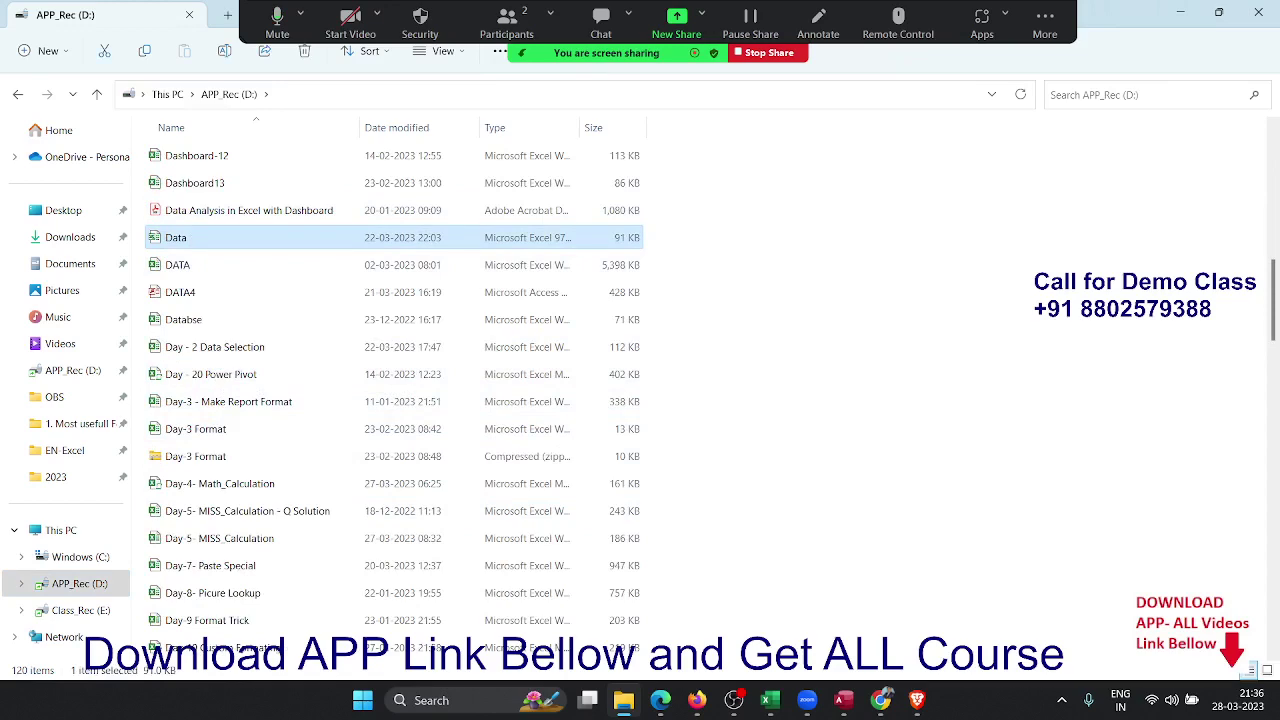
key("alt+Tab")
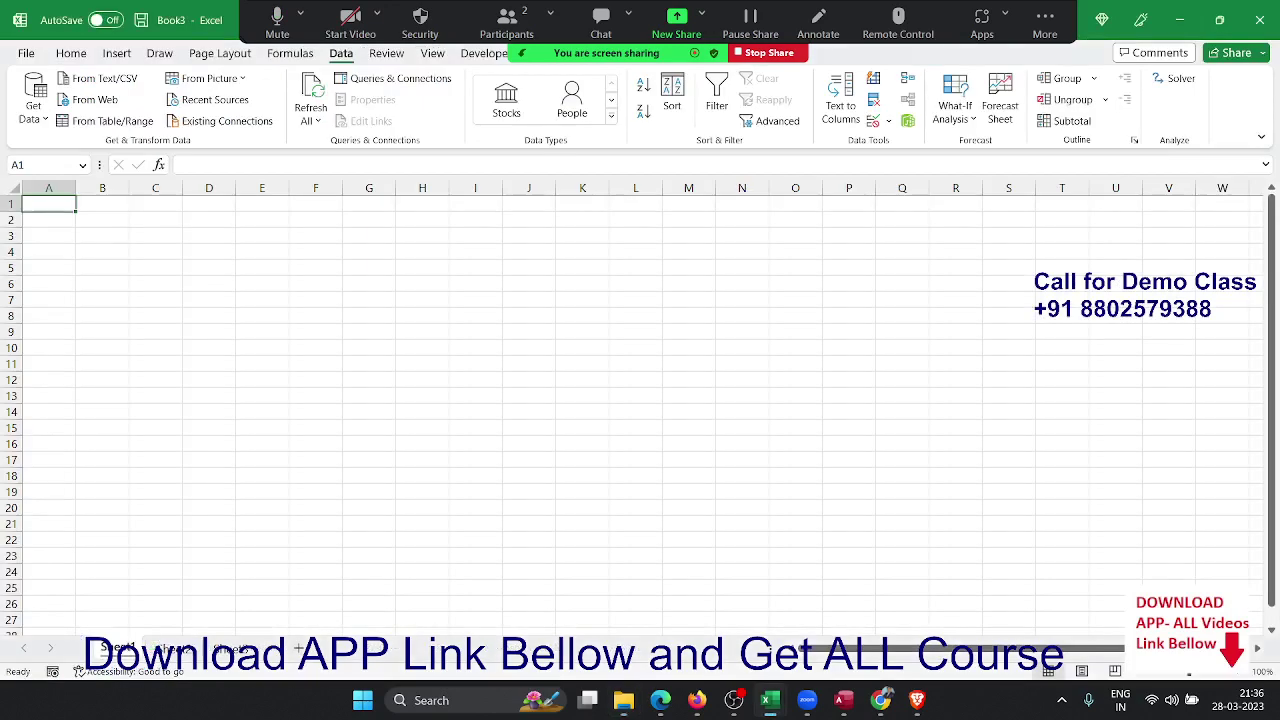
Step: Import the Data workbook from APP_Rec (D:) using Get Data > From File > From Excel Workbook
left_click(40, 118)
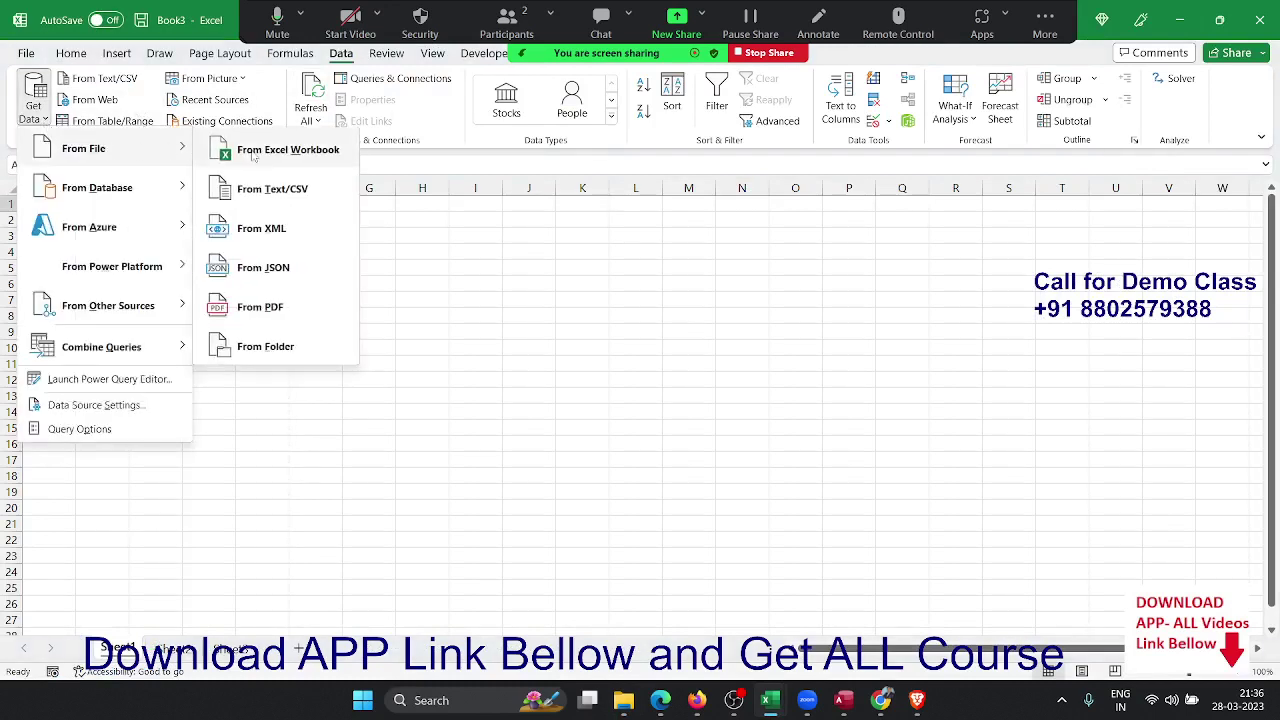
left_click(254, 152)
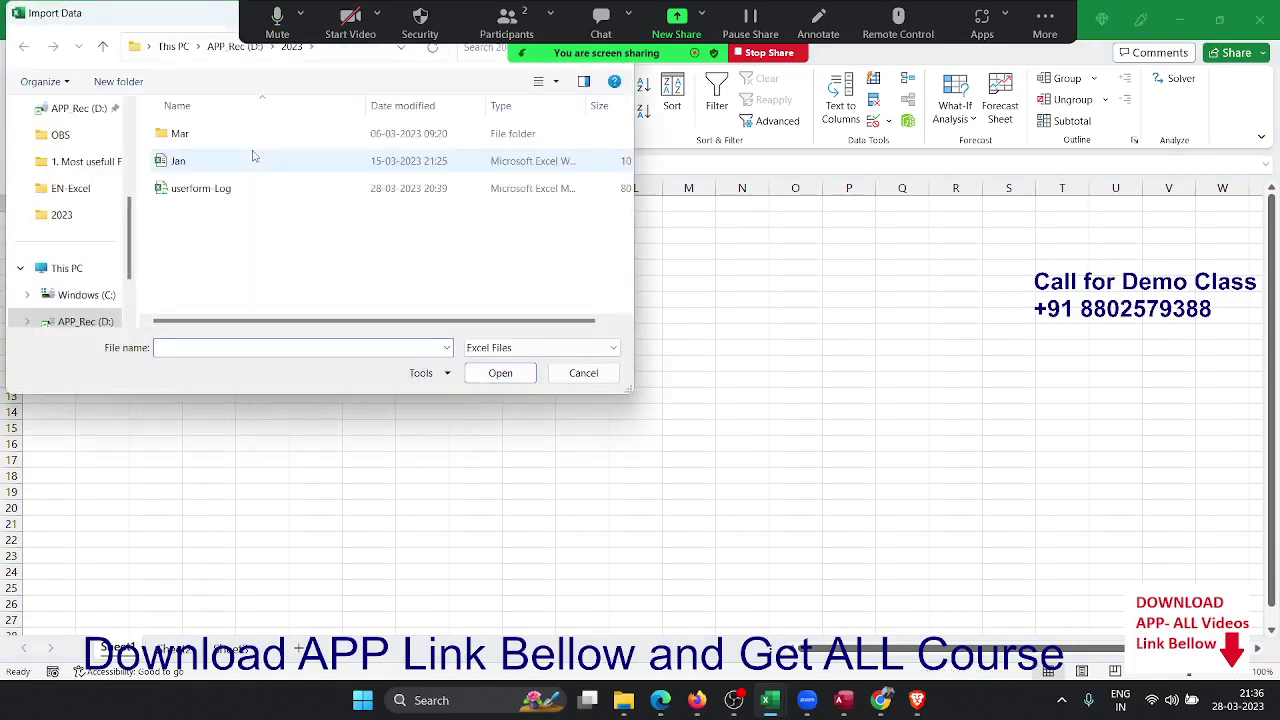
left_click(92, 322)
scroll(180, 272, "down", 3)
left_click(183, 272)
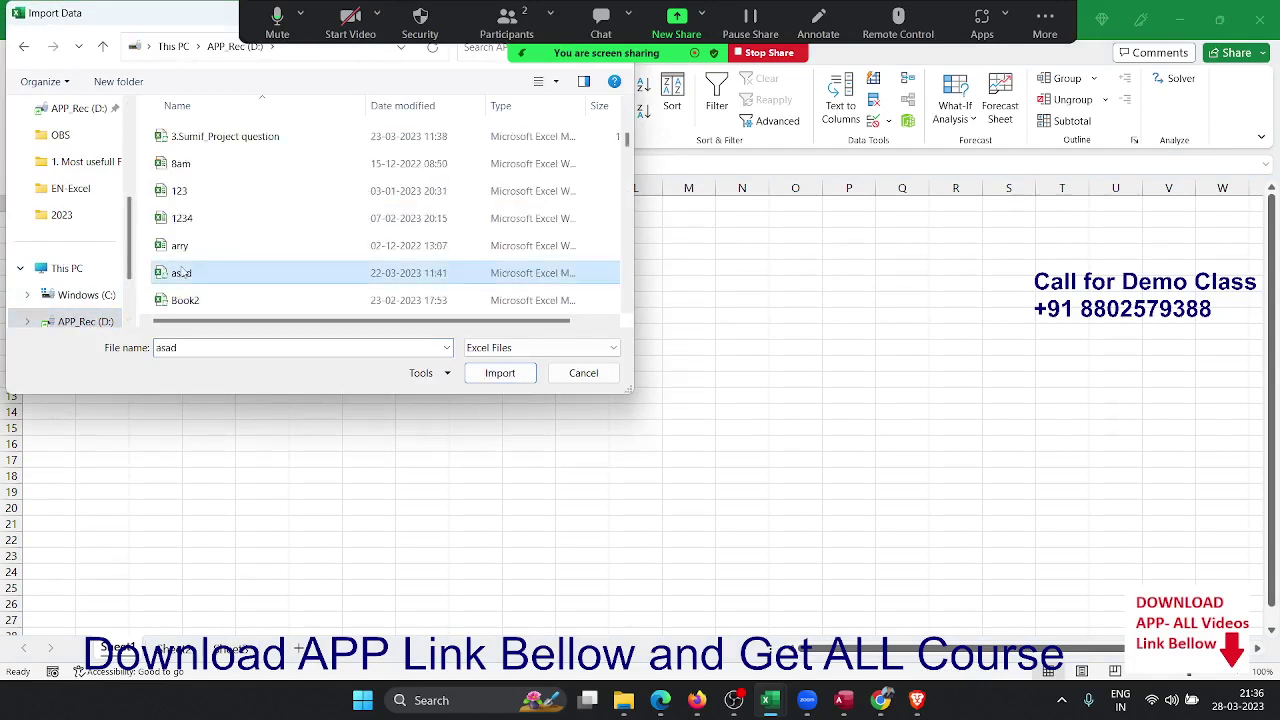
key("d")
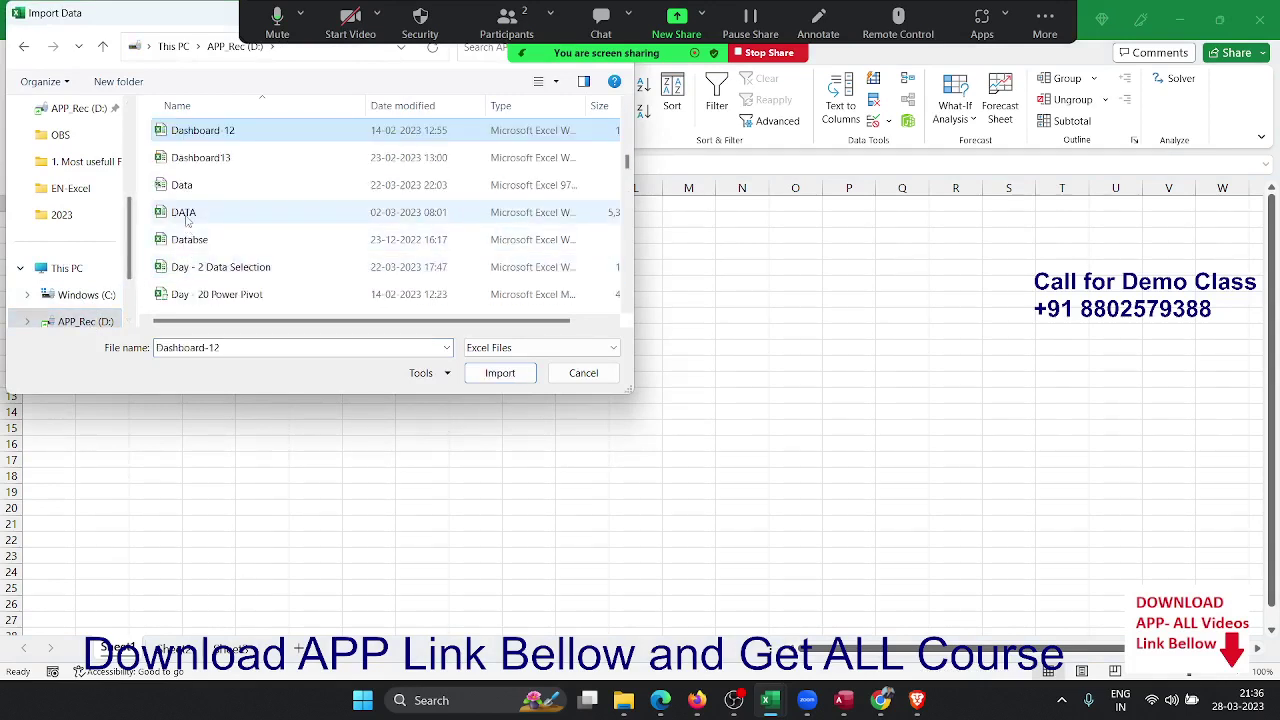
left_click(256, 188)
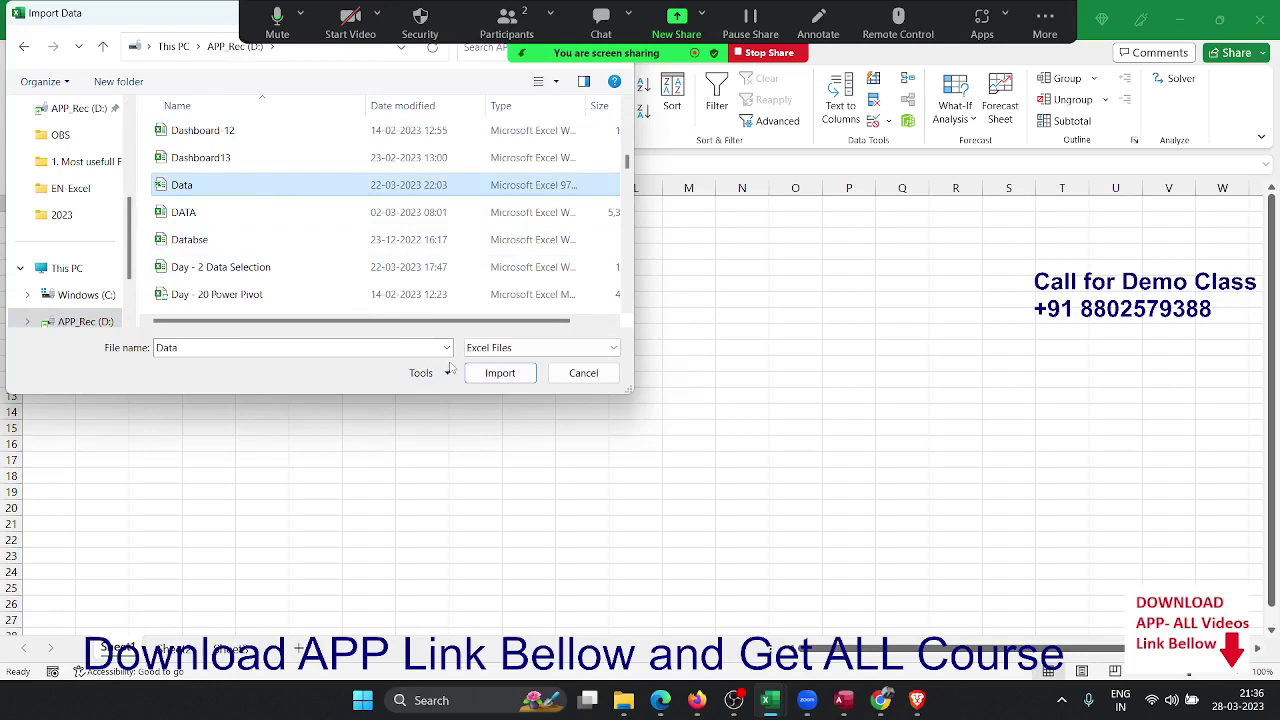
left_click(496, 372)
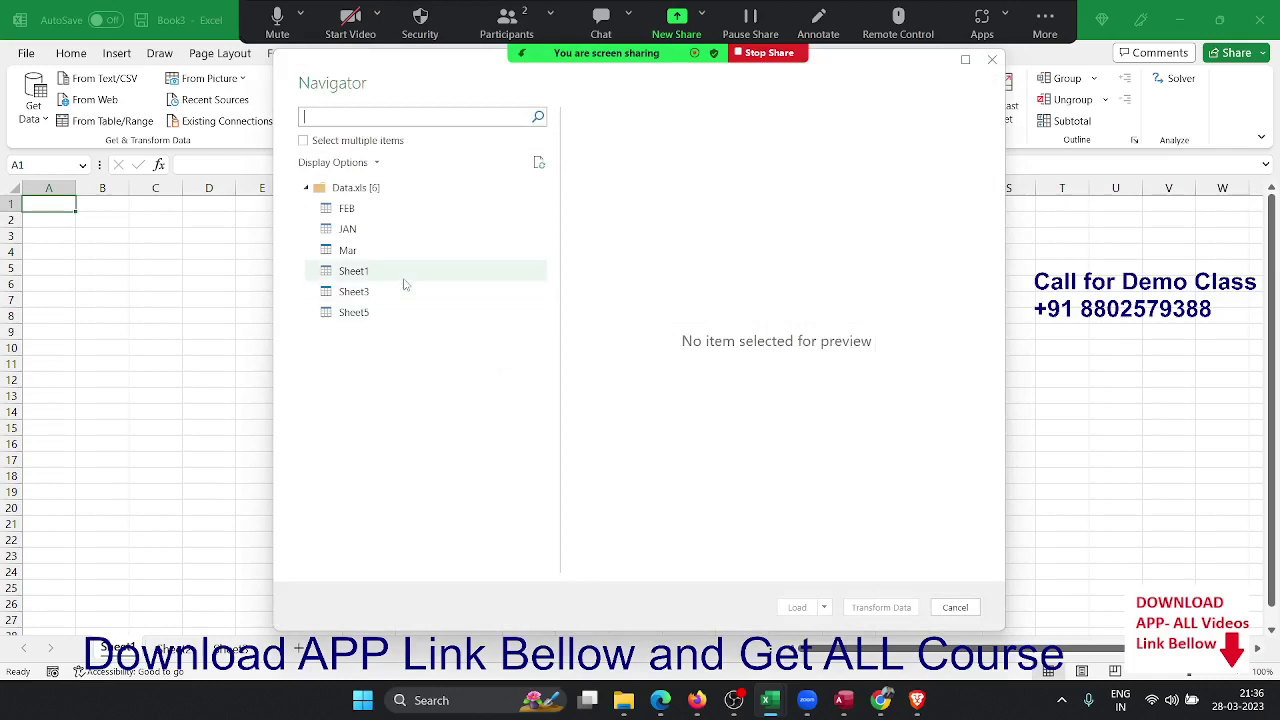
Step: Preview Sheet1 of Data.xls in Navigator and choose Load To from the Load menu
left_click(396, 282)
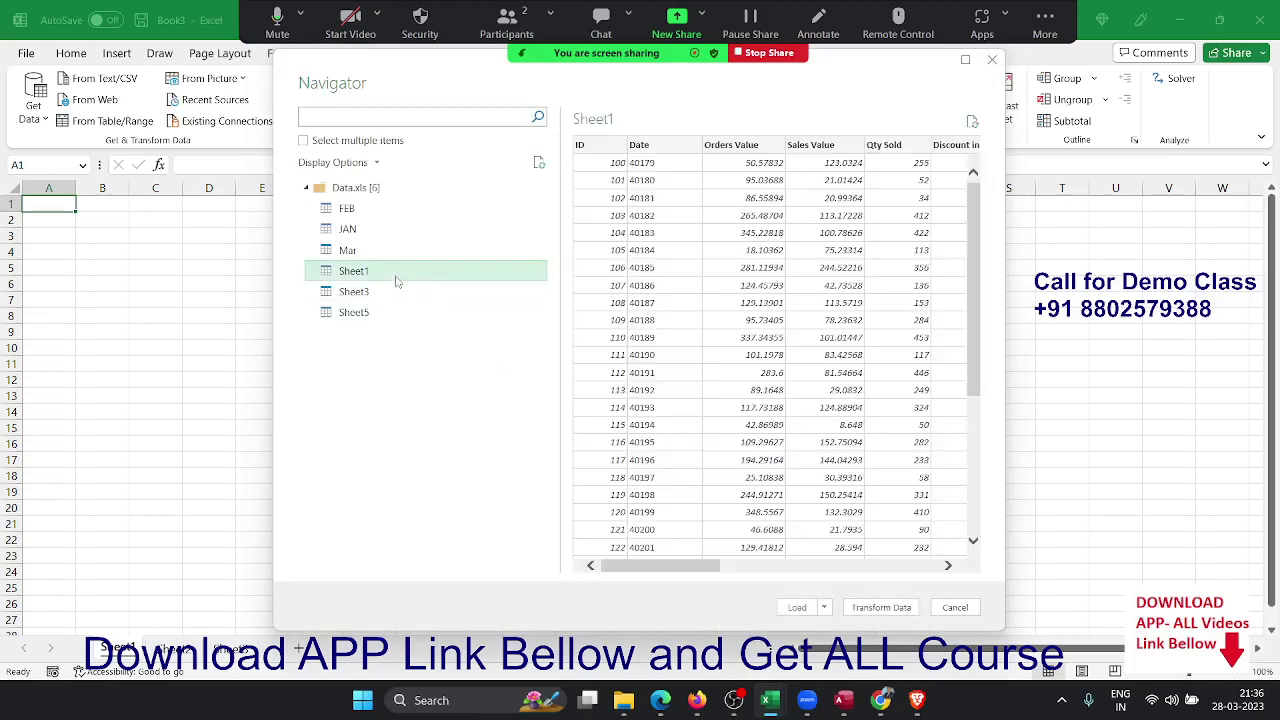
left_click_drag(660, 565, 962, 586)
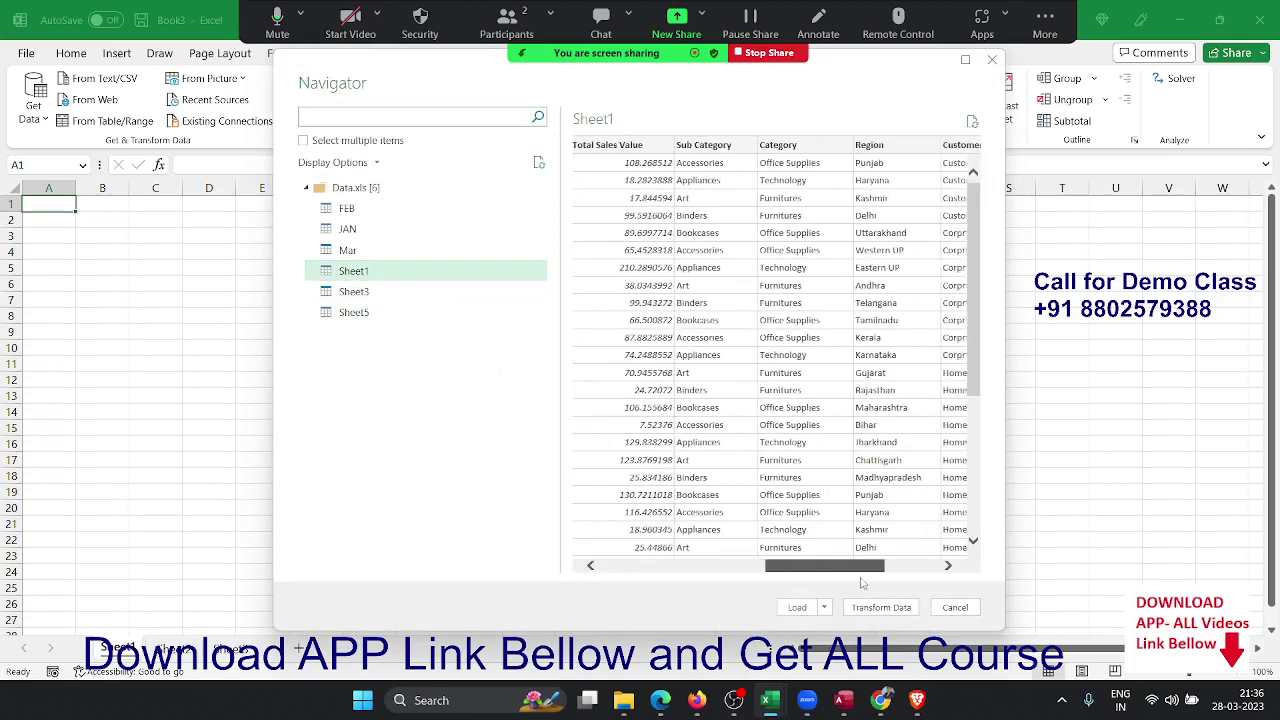
left_click_drag(876, 566, 475, 547)
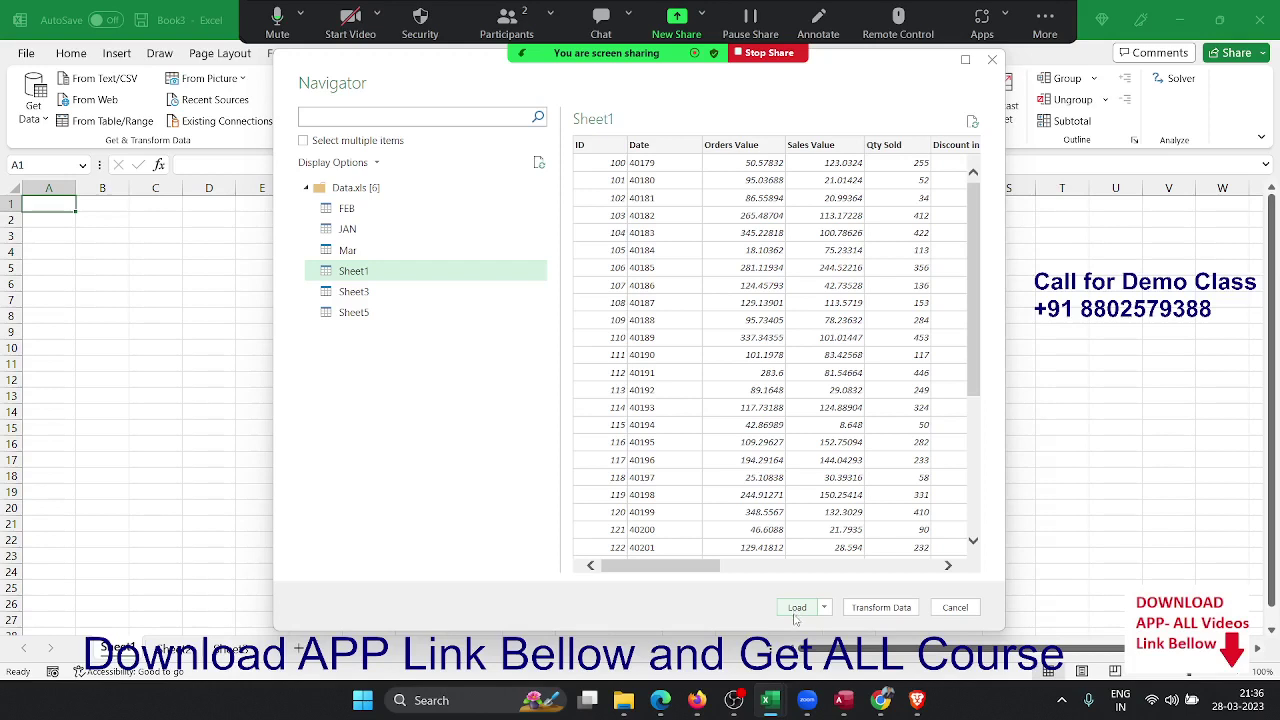
left_click(824, 607)
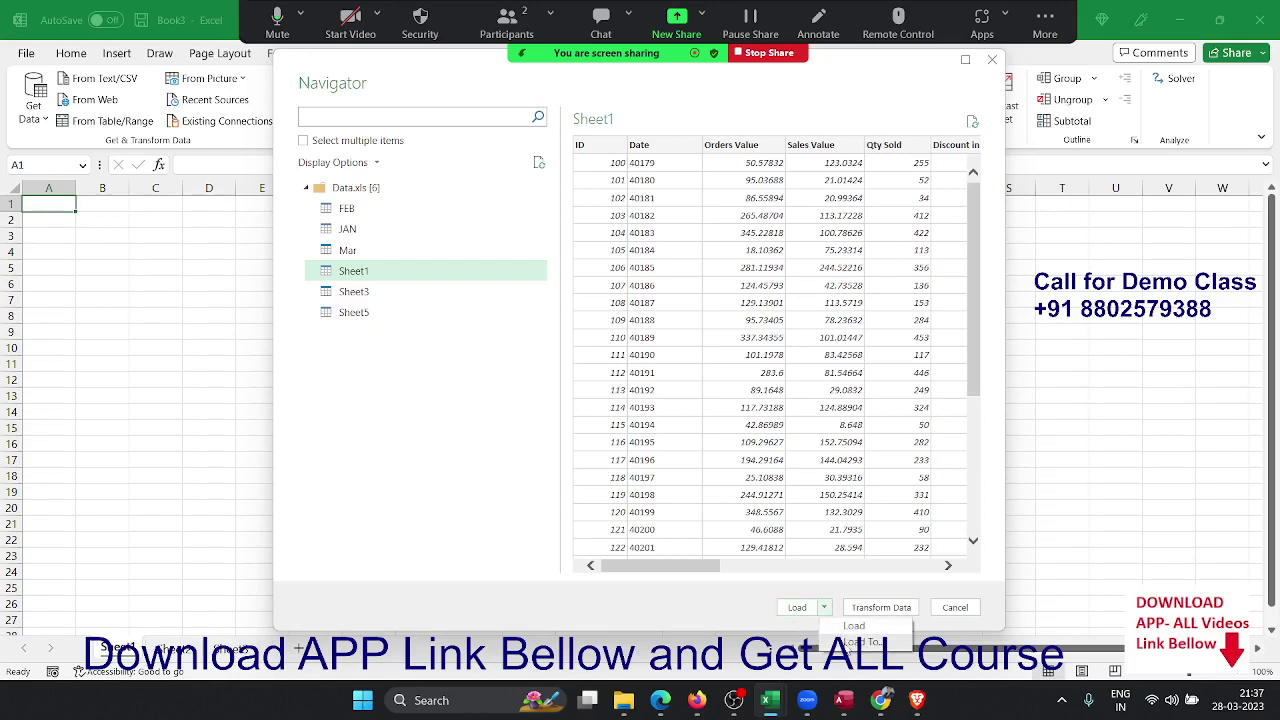
left_click(860, 641)
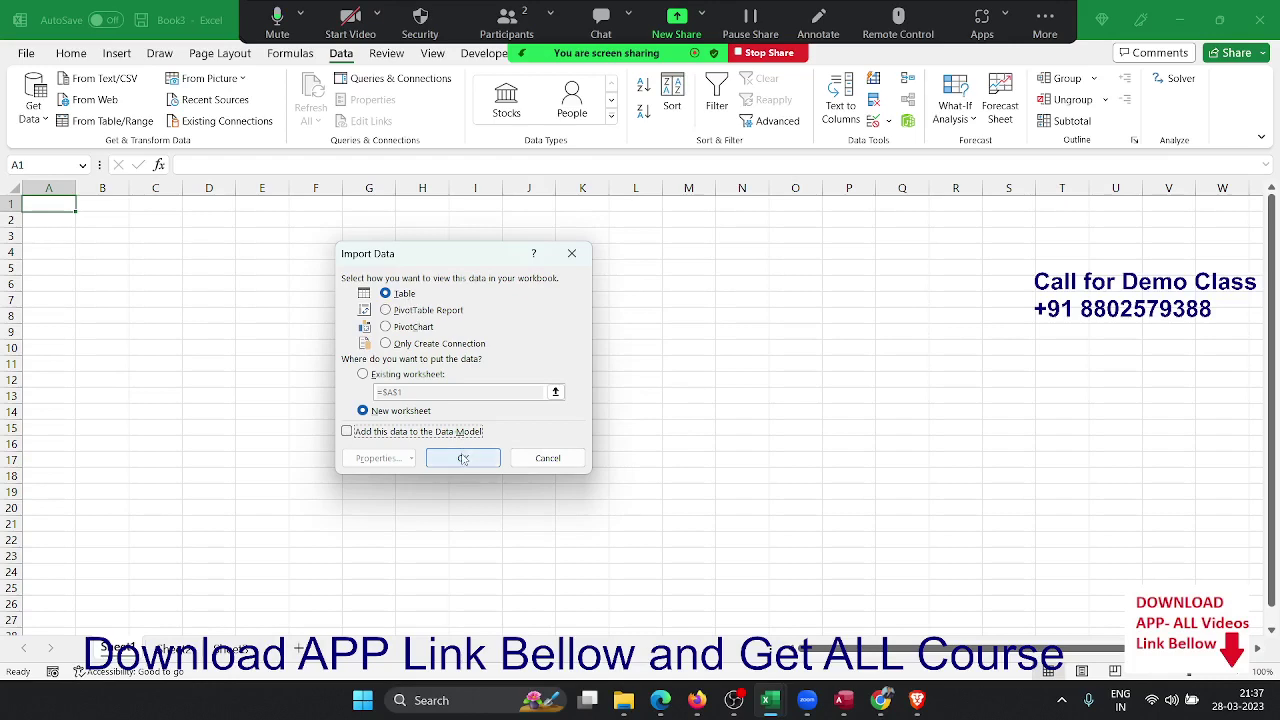
Step: Load Sheet1 as a table at $A$1 of the existing worksheet and close Queries & Connections
left_click(428, 374)
left_click(448, 458)
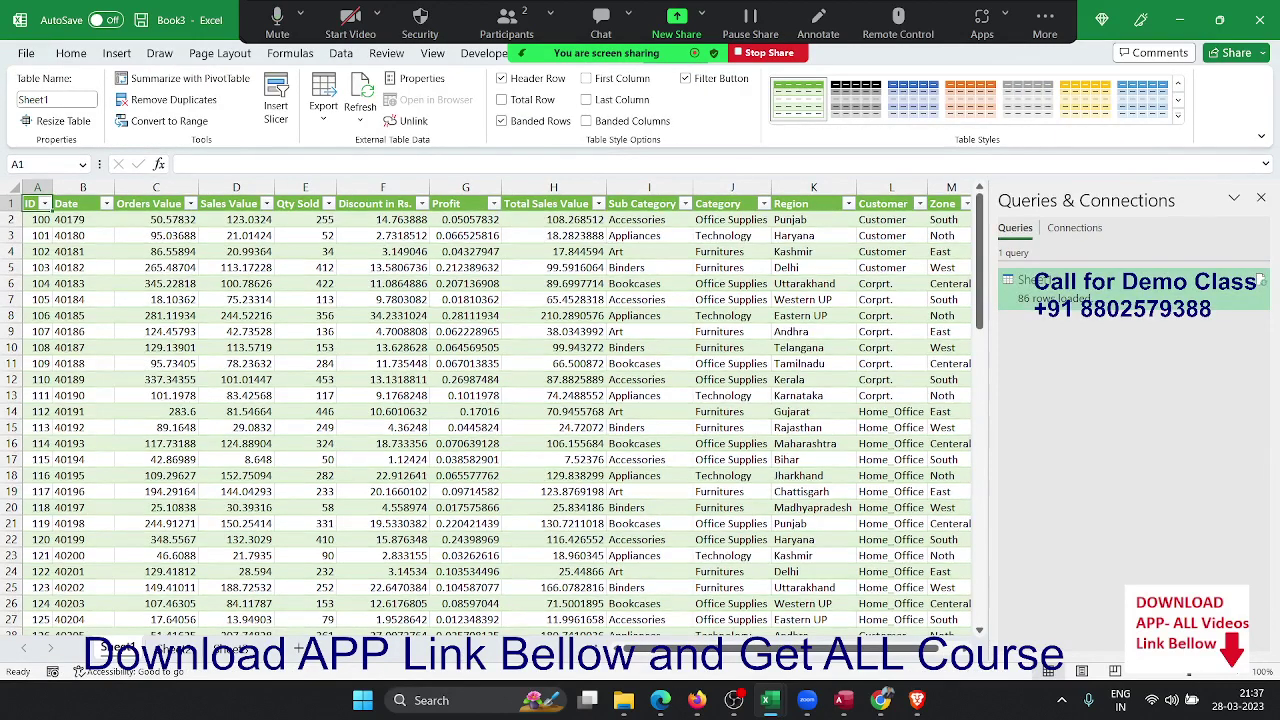
left_click(645, 299)
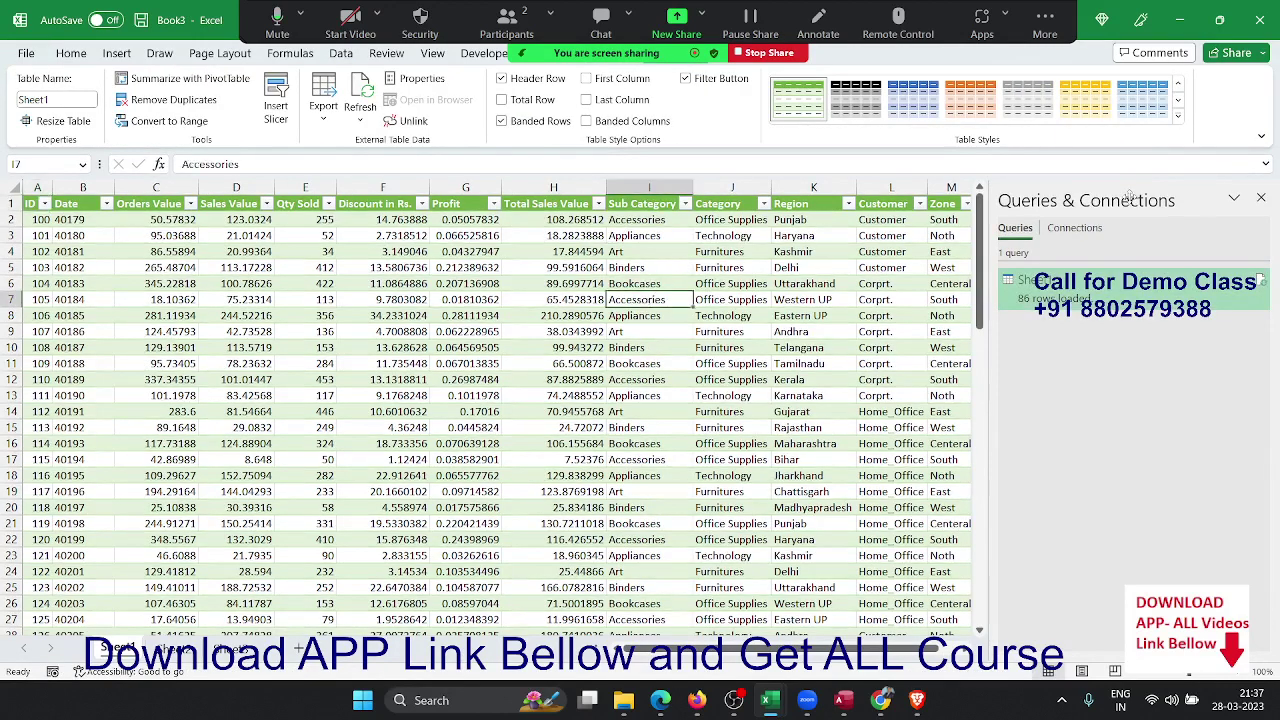
left_click(1261, 198)
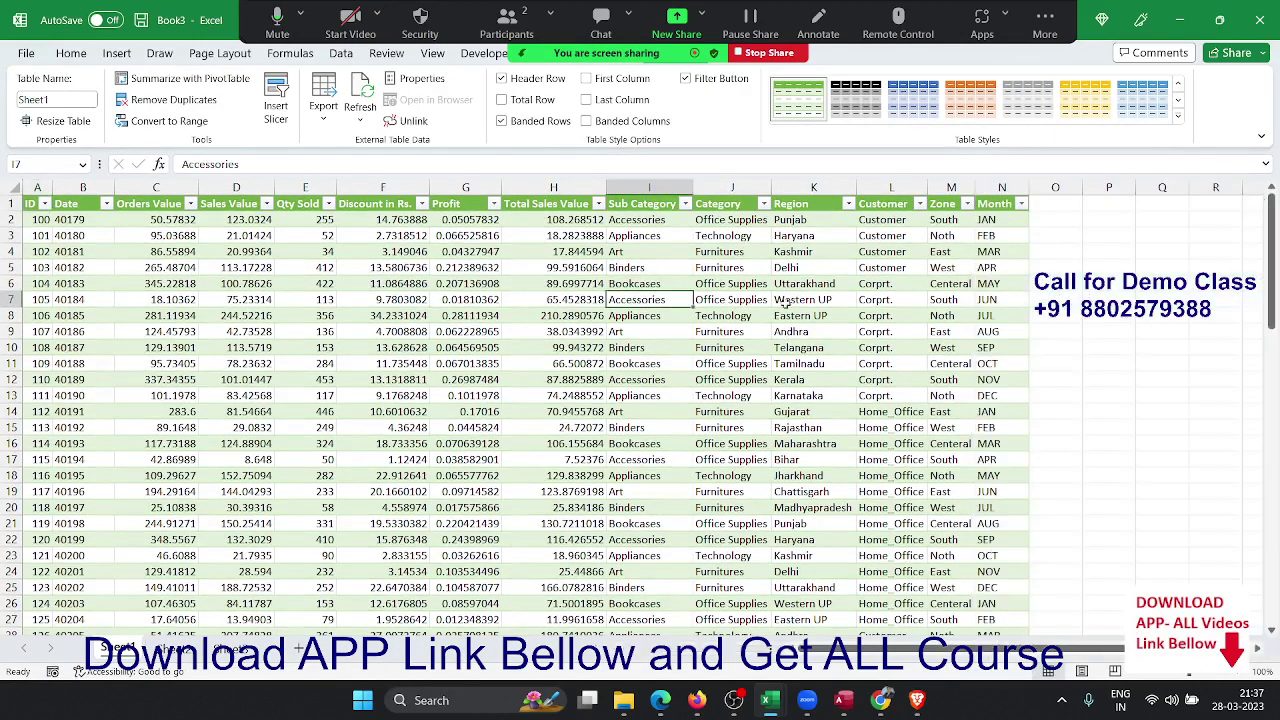
Step: Refresh the imported Sheet1 table from its source via a table cell's shortcut menu
scroll(690, 318, "down", 5)
scroll(676, 326, "down", 6)
scroll(676, 326, "down", 7)
scroll(676, 326, "down", 6)
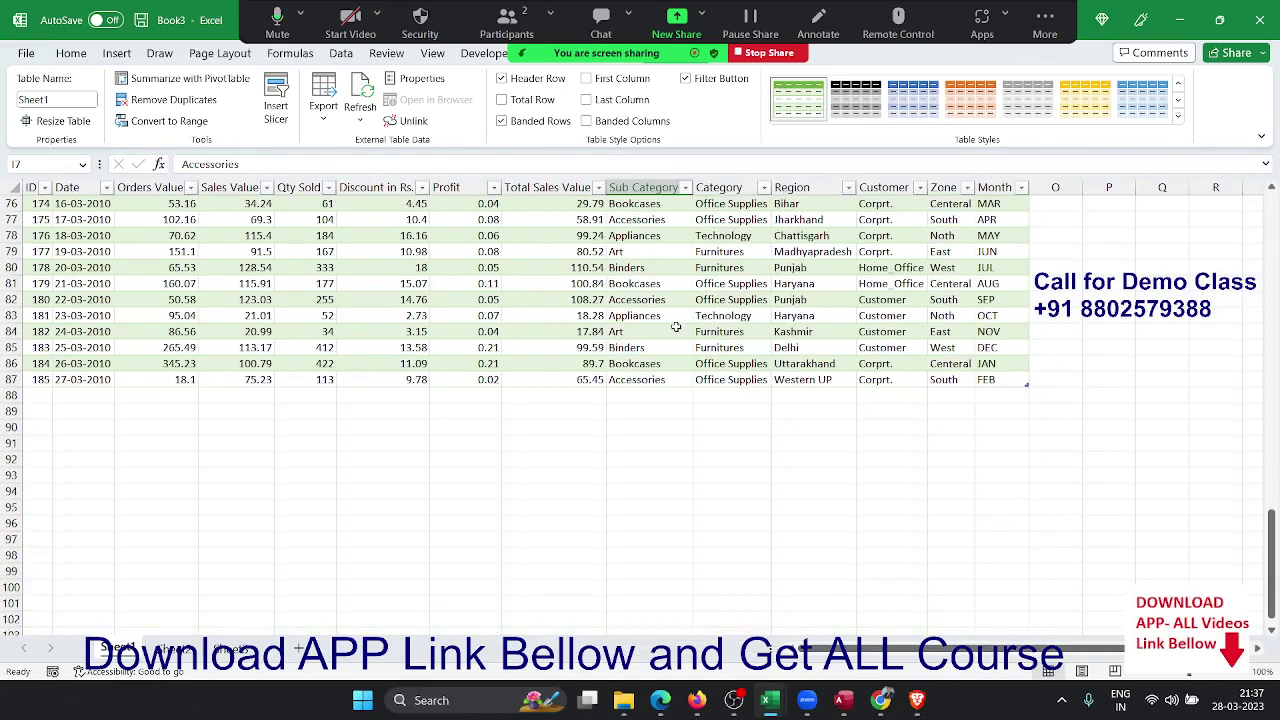
scroll(676, 326, "up", 6)
scroll(676, 326, "up", 7)
scroll(676, 326, "up", 7)
scroll(676, 326, "up", 5)
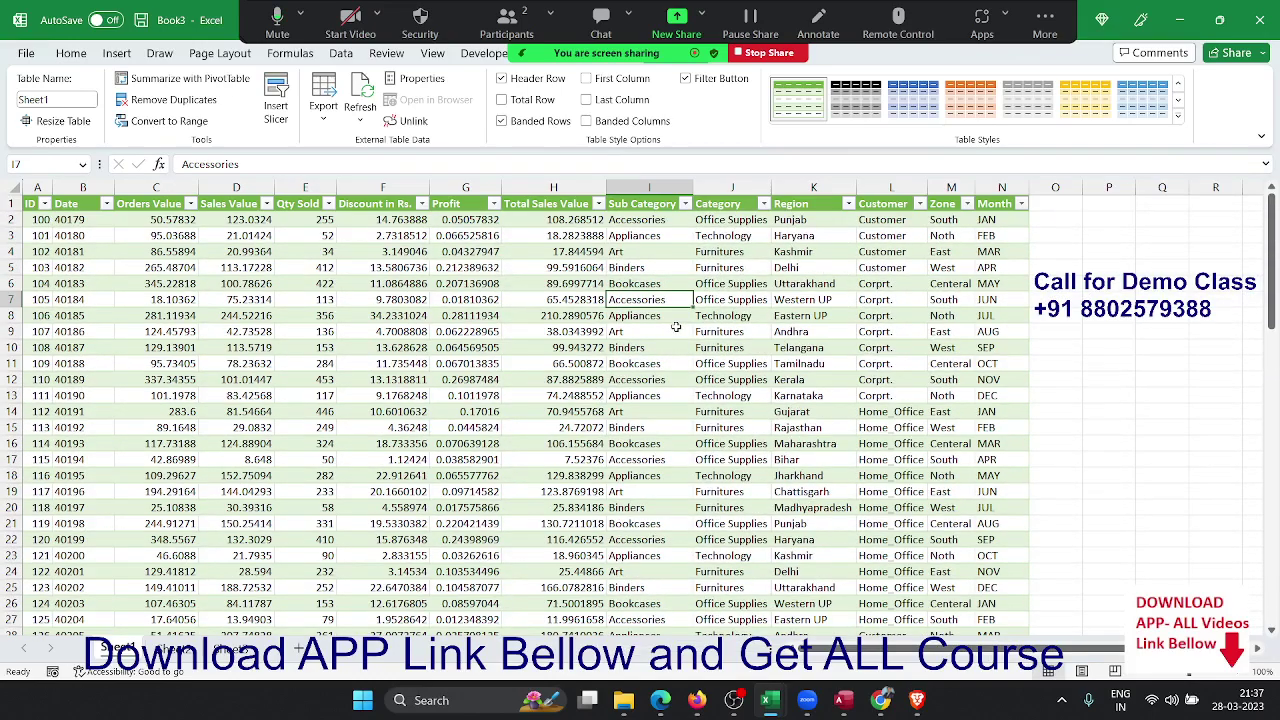
right_click(537, 404)
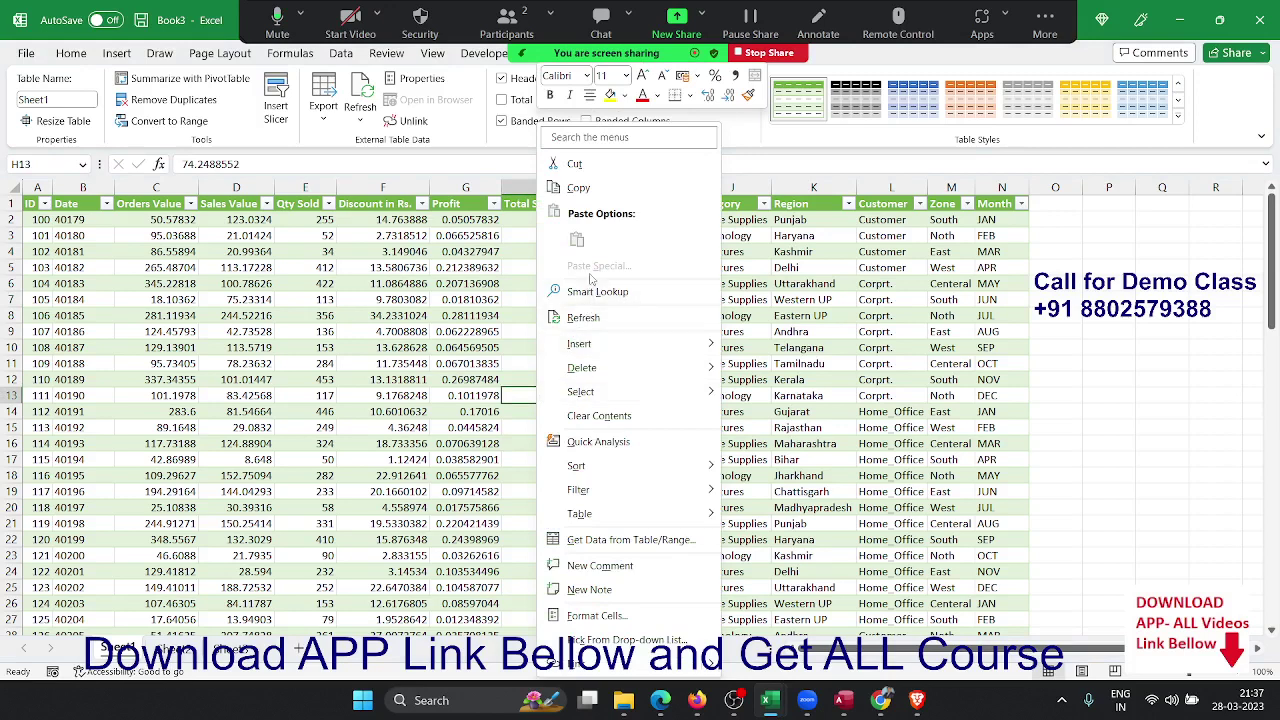
left_click(584, 318)
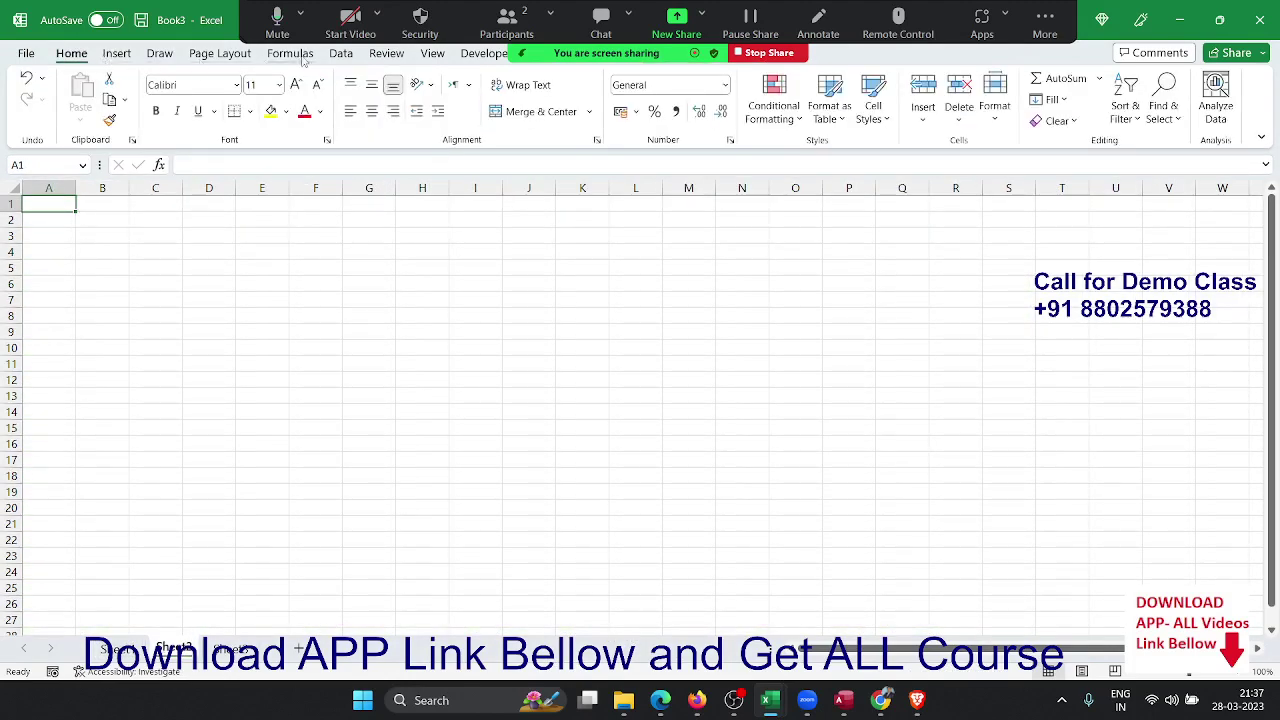
left_click(340, 55)
left_click(33, 112)
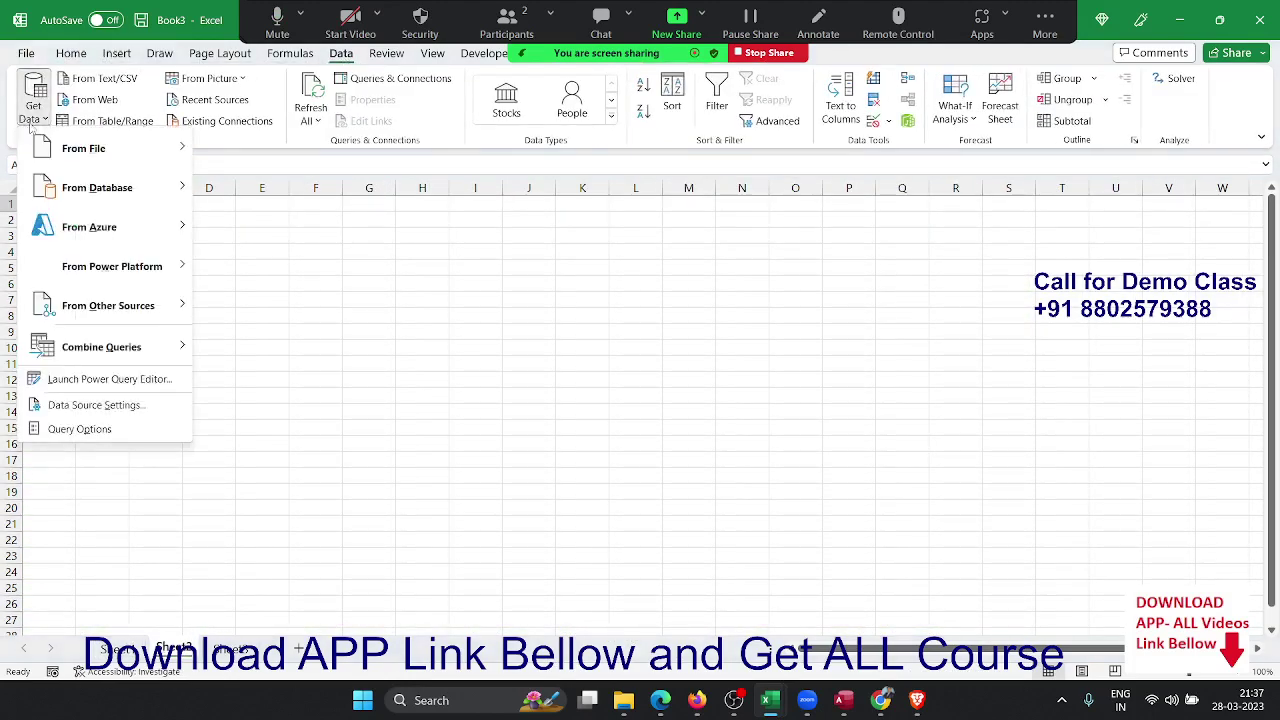
mouse_move(96, 148)
left_click(242, 188)
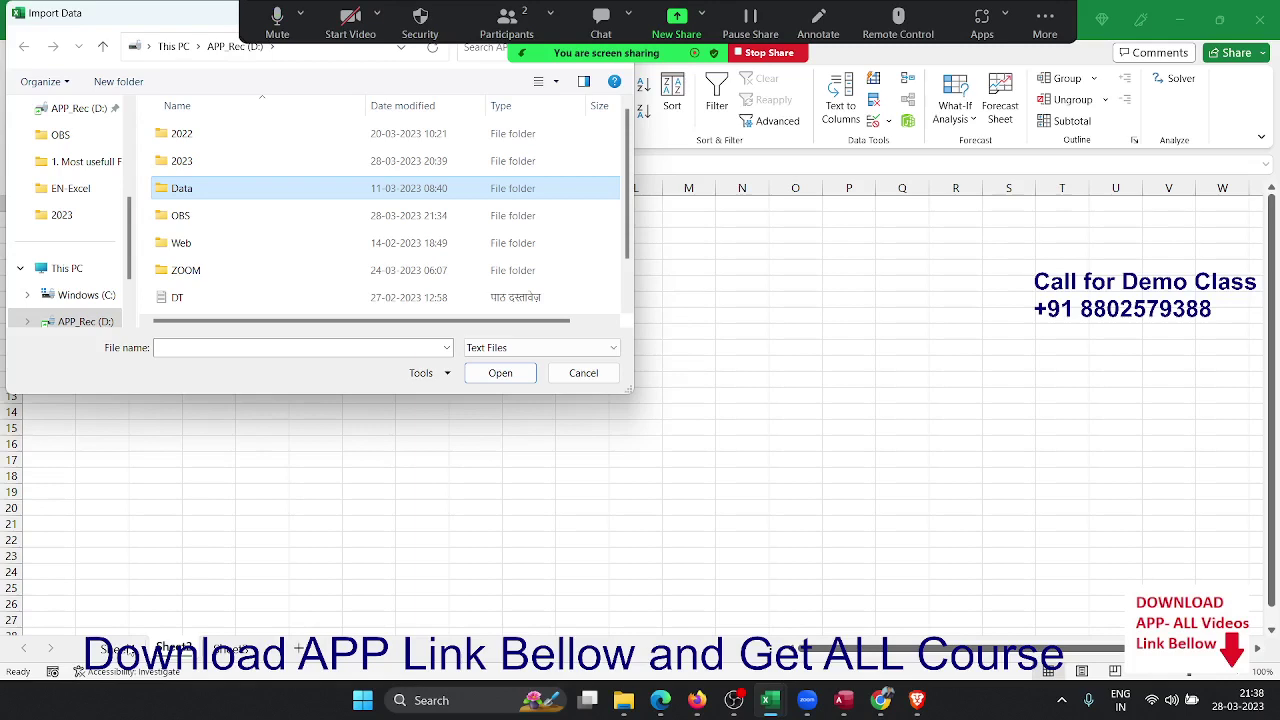
key("Escape")
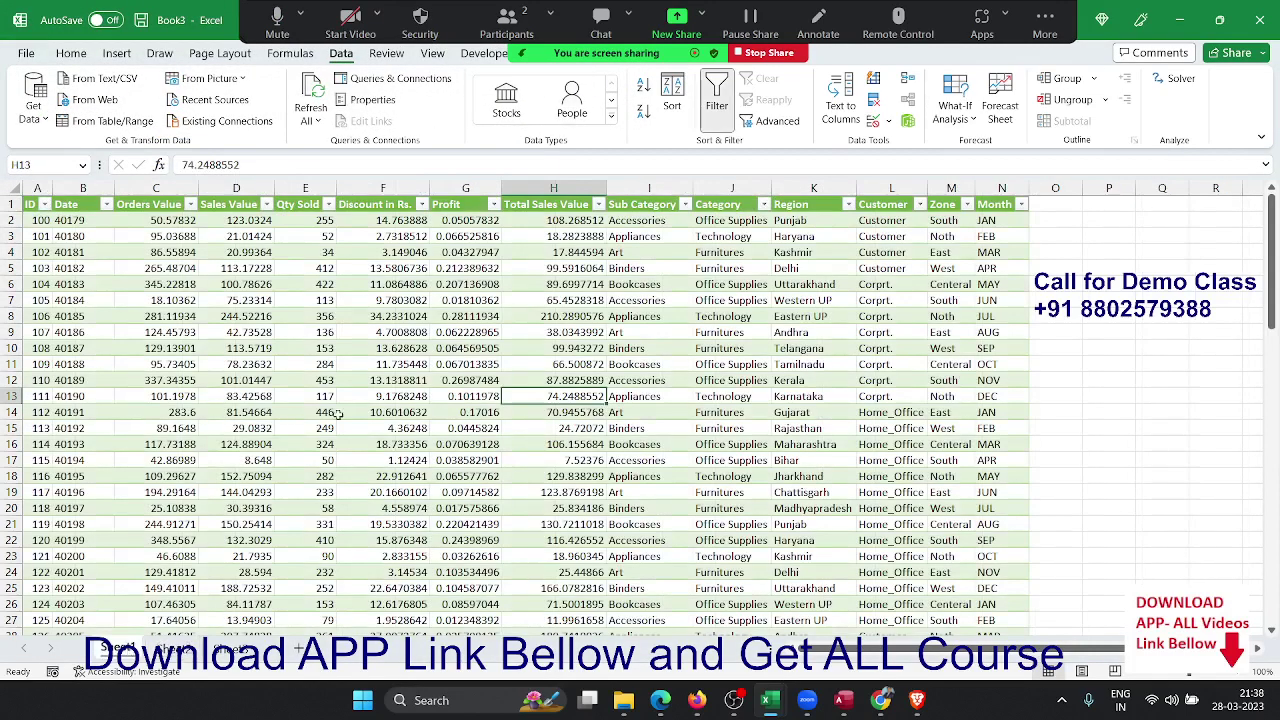
Step: Review ranges of the sales table, keep the first Qty Sold at 255, and go to Sheet2
left_click(380, 386)
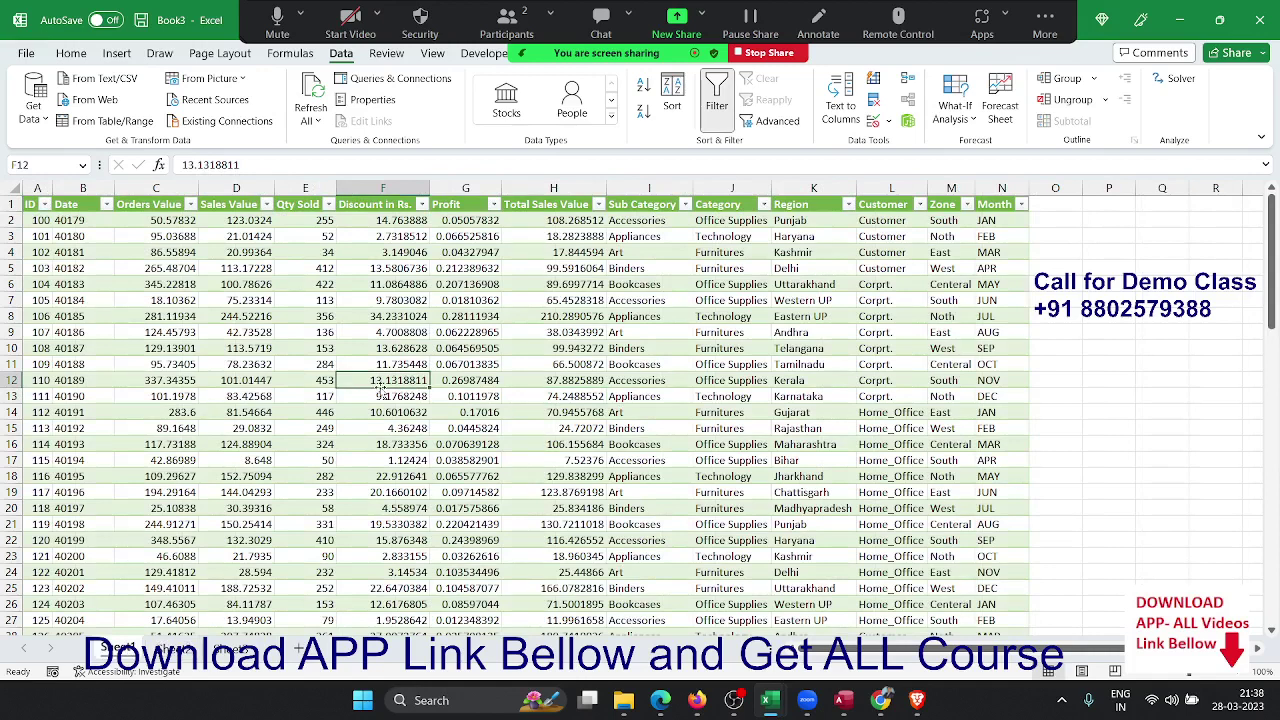
left_click_drag(76, 254, 625, 502)
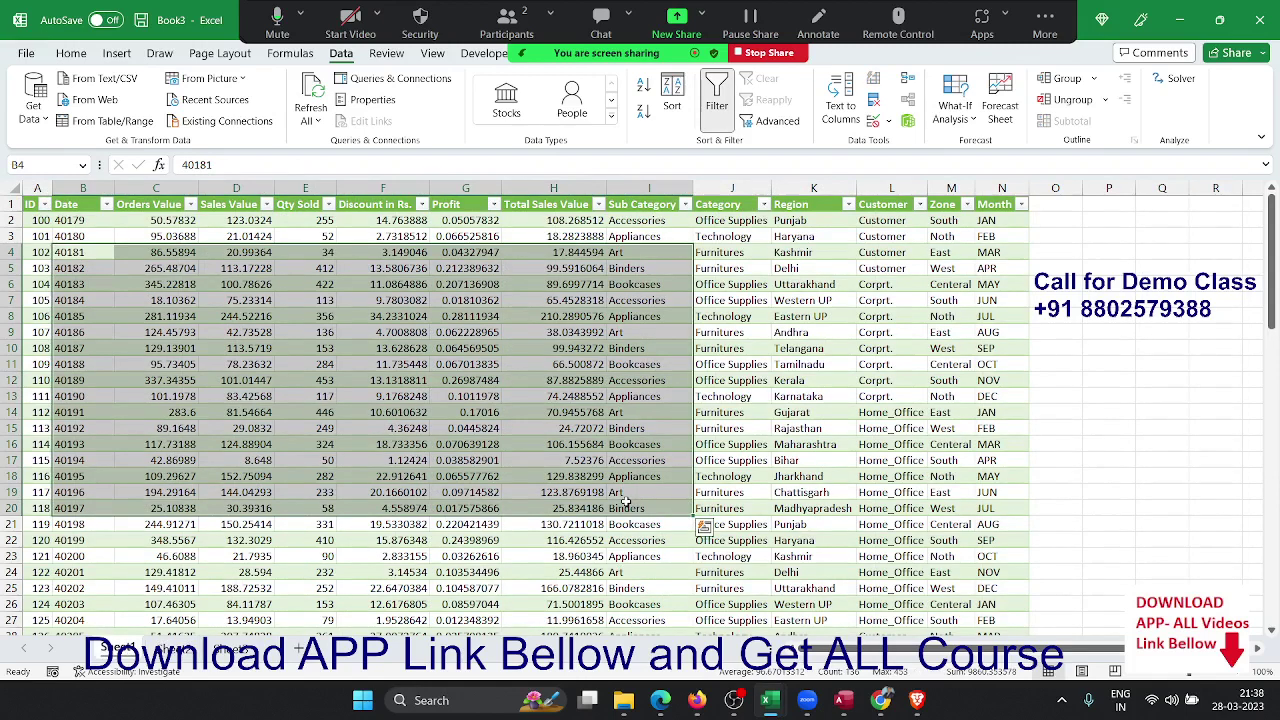
left_click(482, 388)
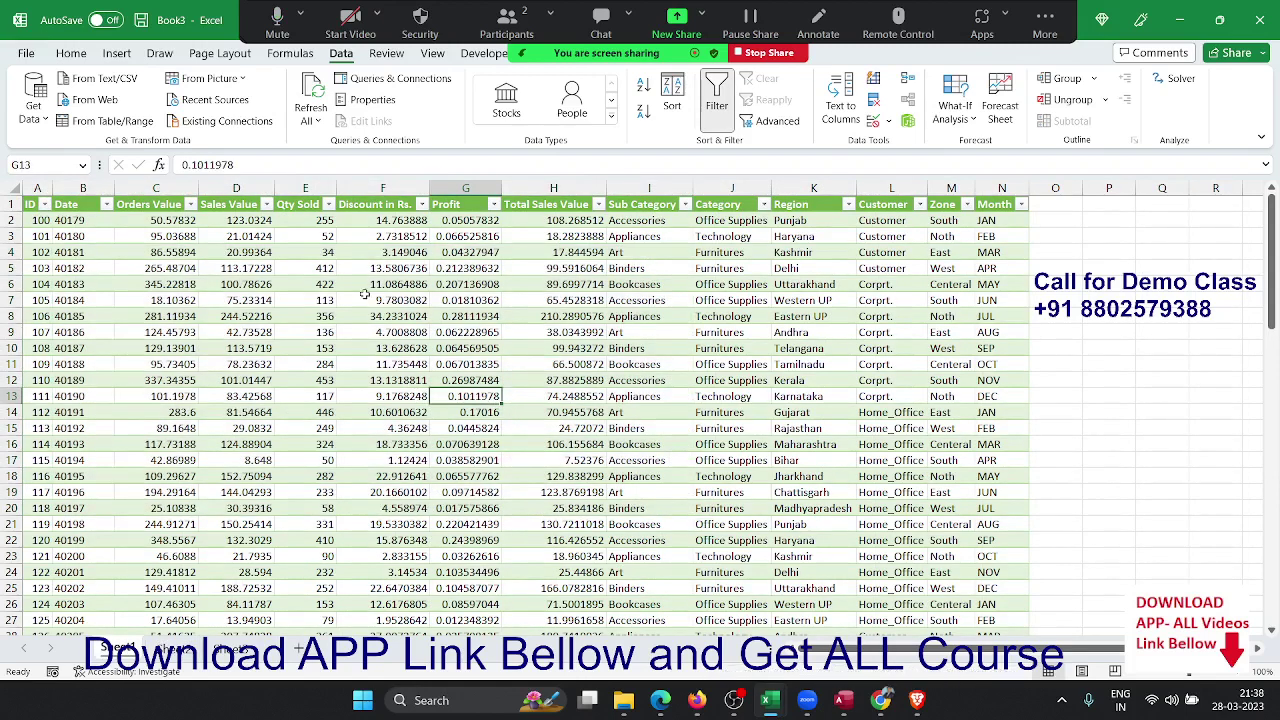
left_click(304, 221)
key("ctrl+z")
type("50")
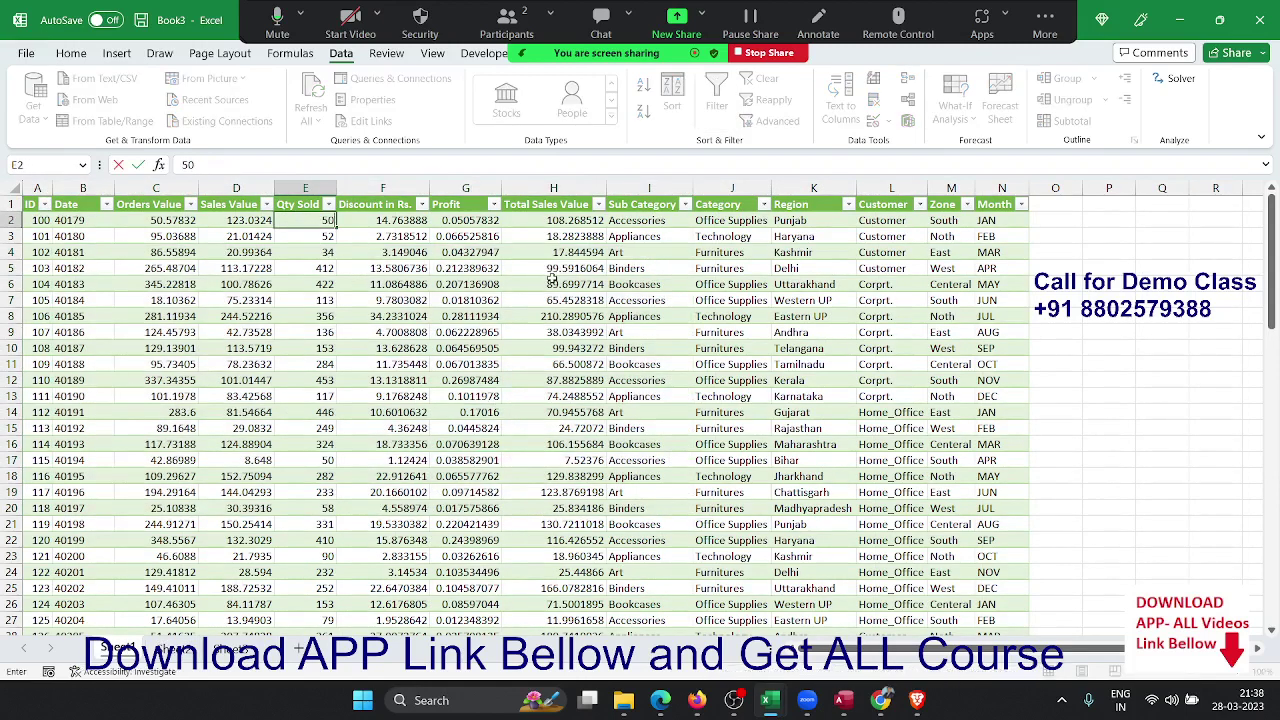
right_click(552, 281)
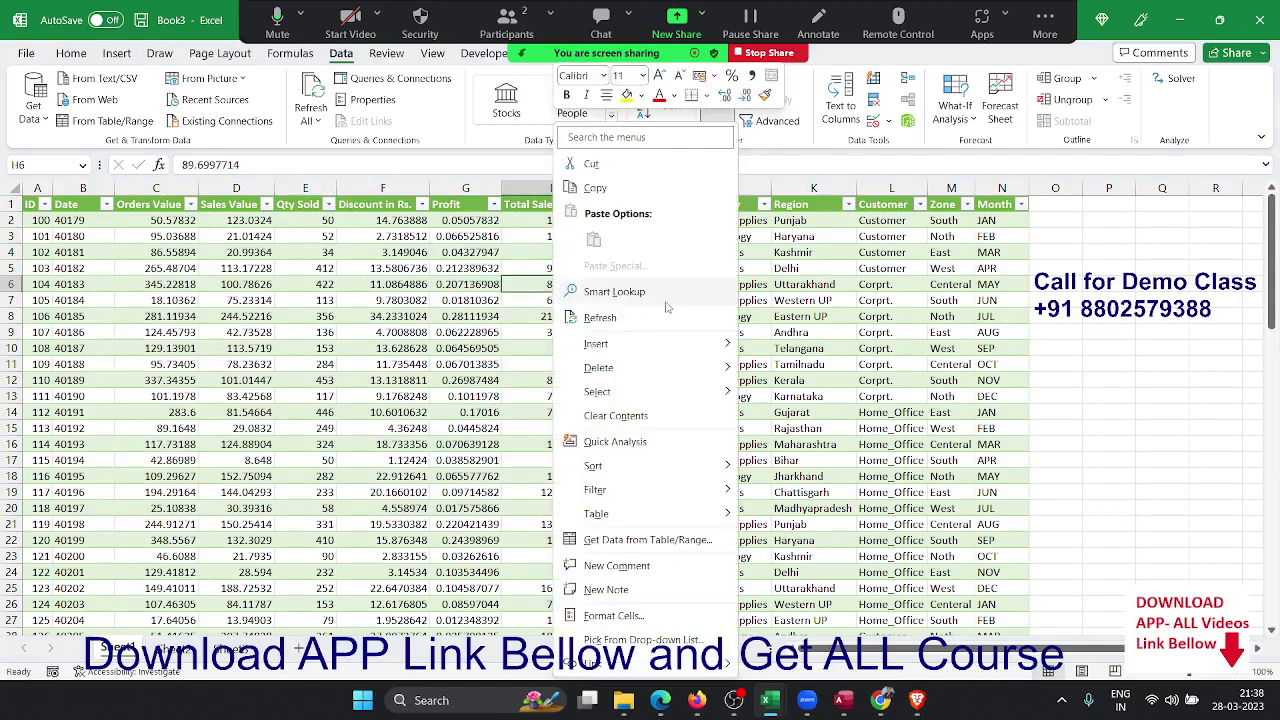
key("Escape")
key("ctrl+y")
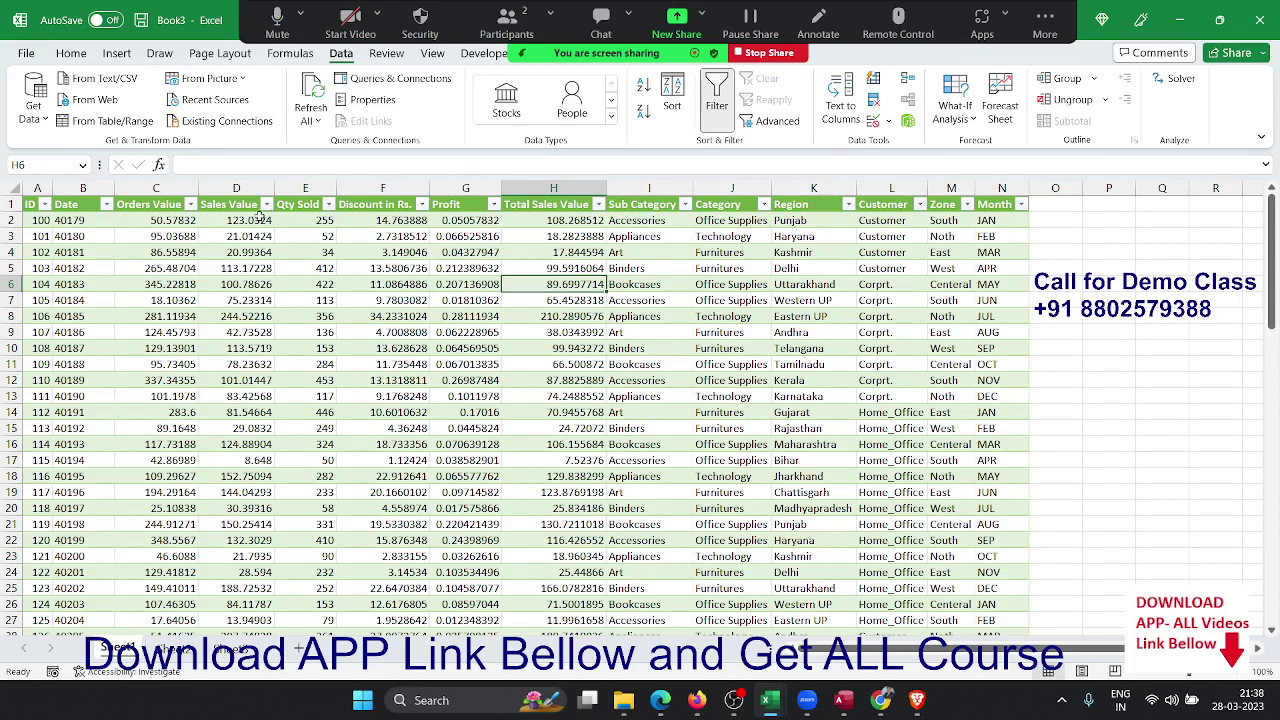
left_click_drag(250, 220, 375, 316)
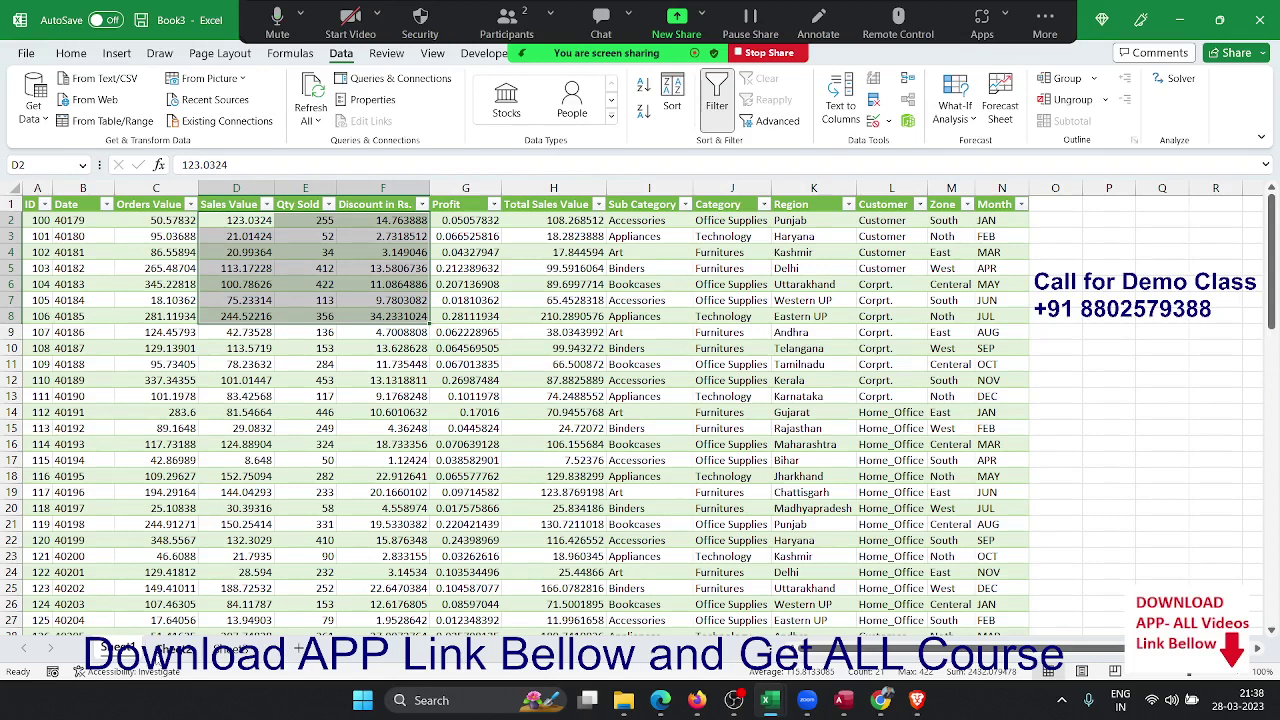
left_click(173, 648)
Step: Start importing the DT text file with Get Data > From File > From Text/CSV
left_click(36, 112)
mouse_move(84, 148)
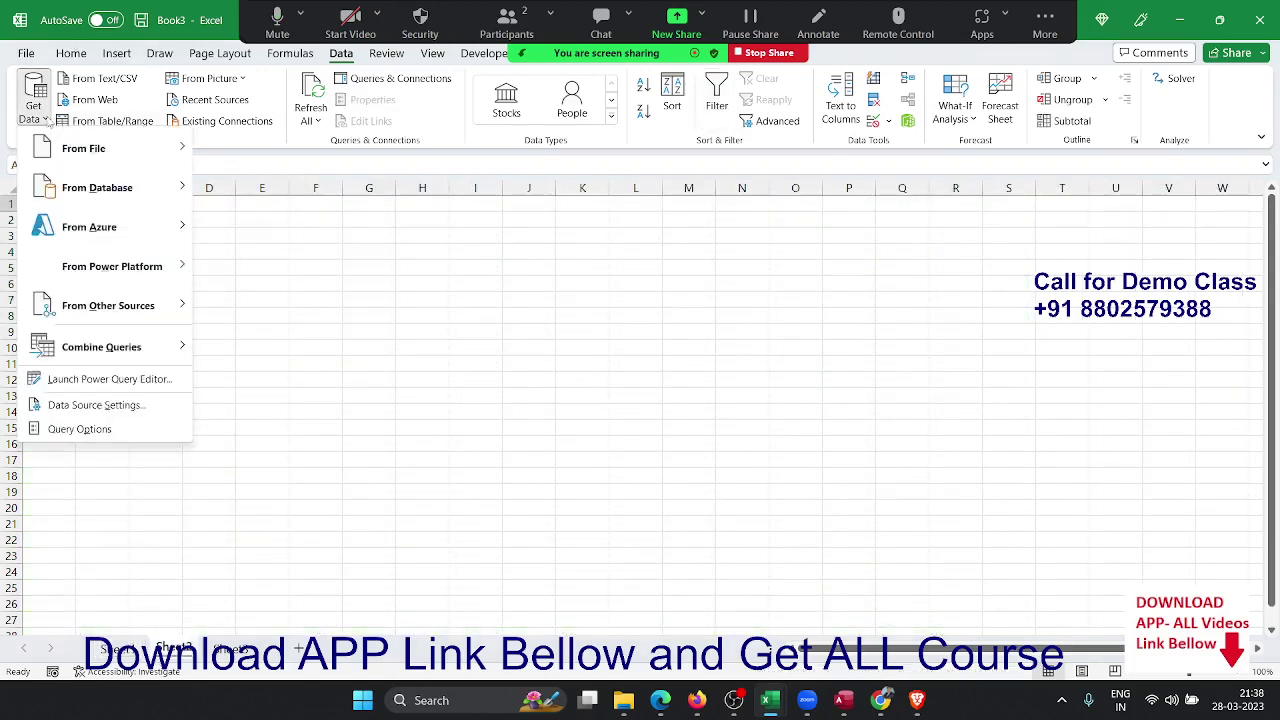
left_click(280, 189)
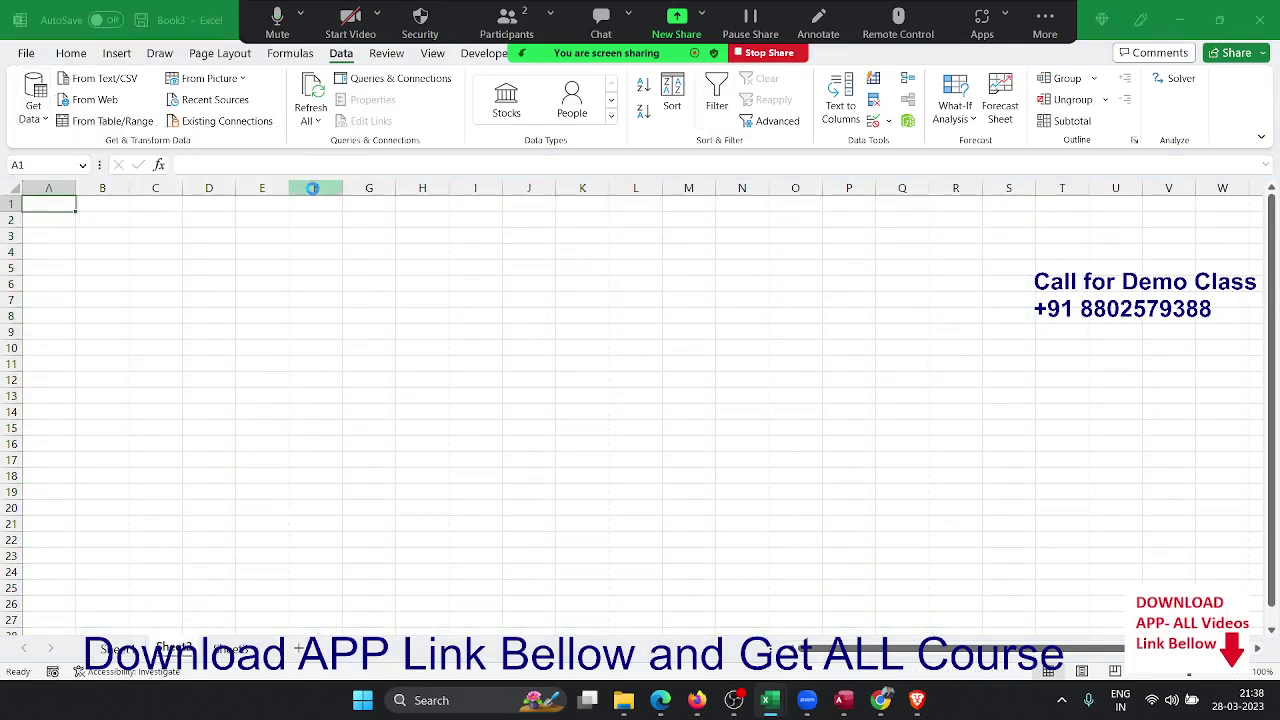
left_click(218, 297)
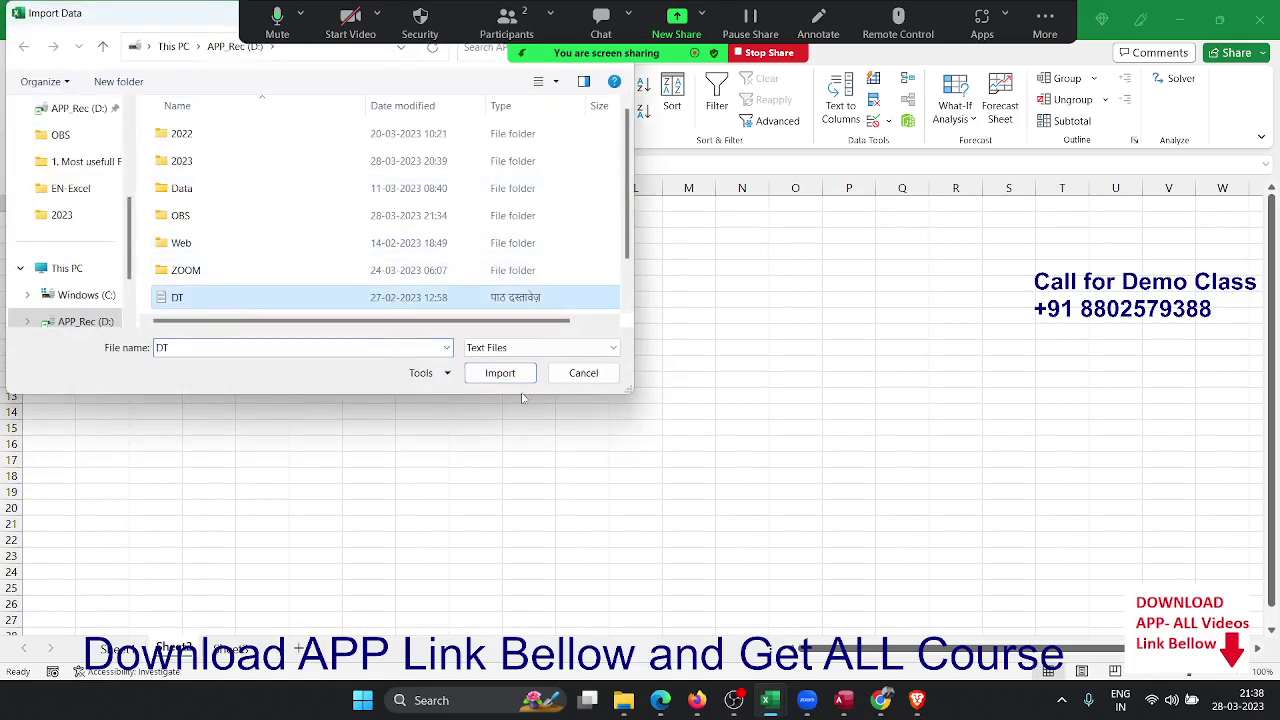
left_click(509, 378)
left_click(509, 378)
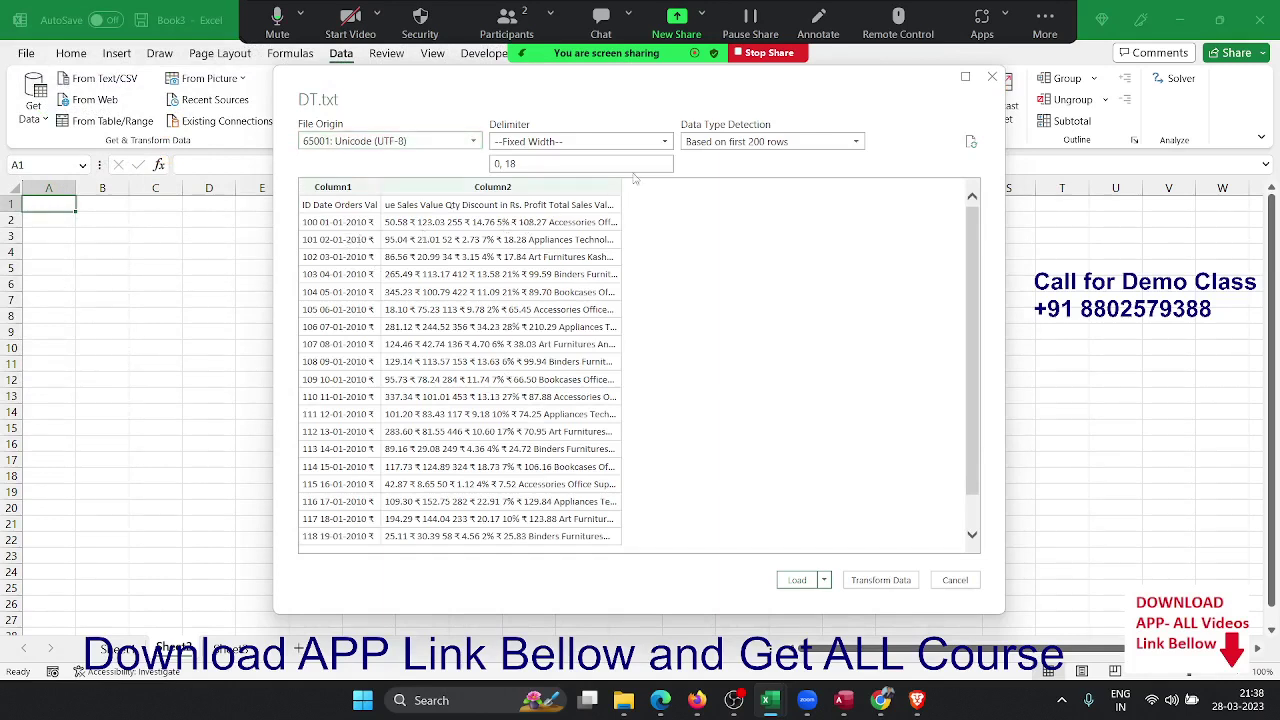
Step: Set the delimiter to Tab and load DT into the worksheet as a table
left_click(619, 146)
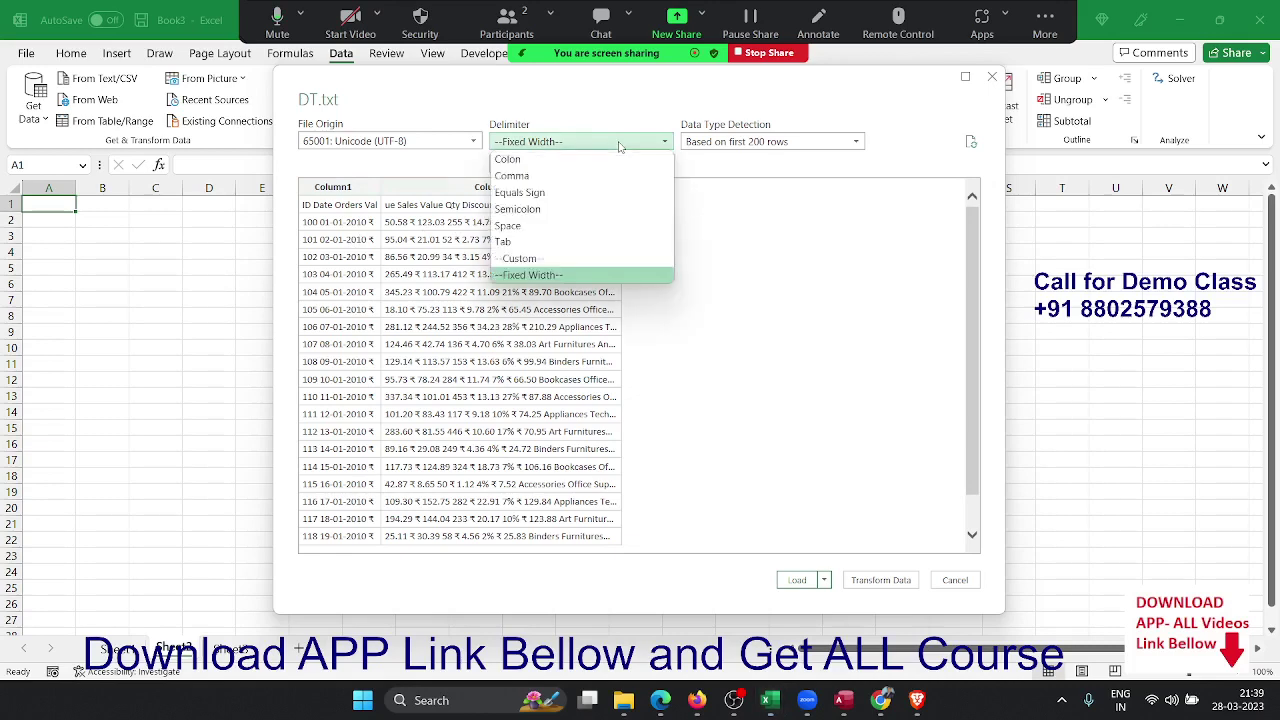
left_click(622, 176)
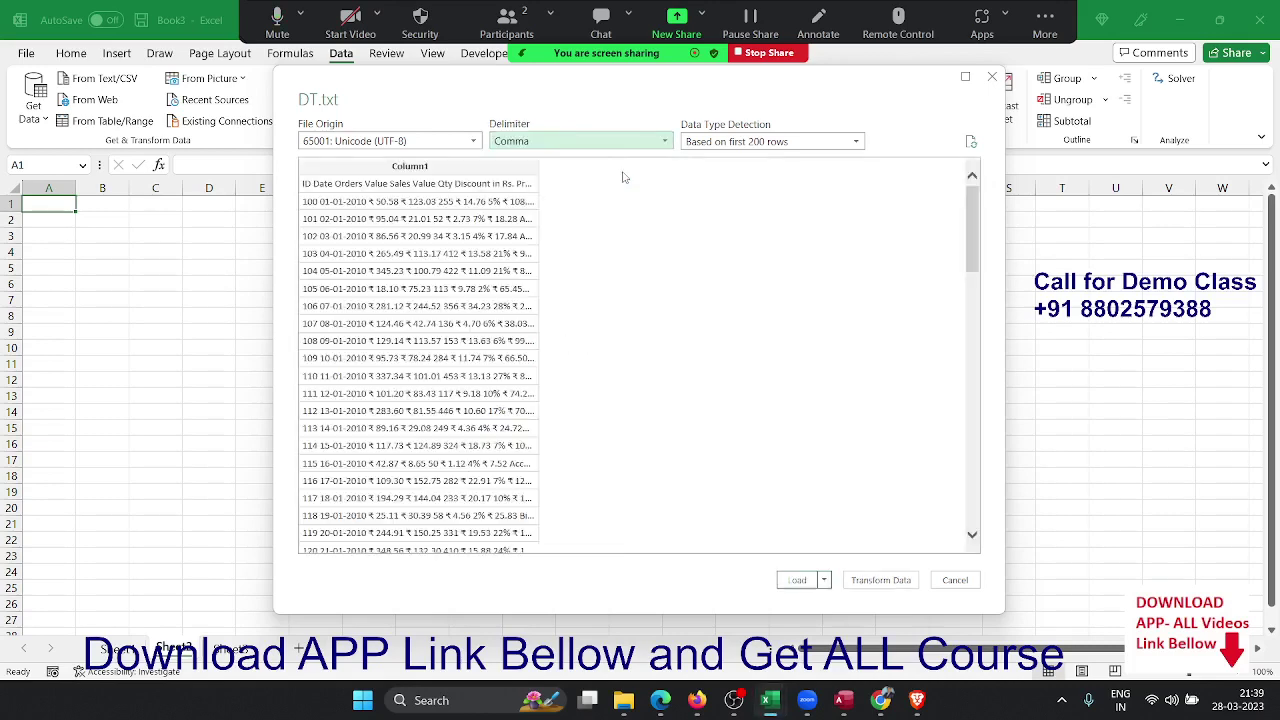
left_click(593, 146)
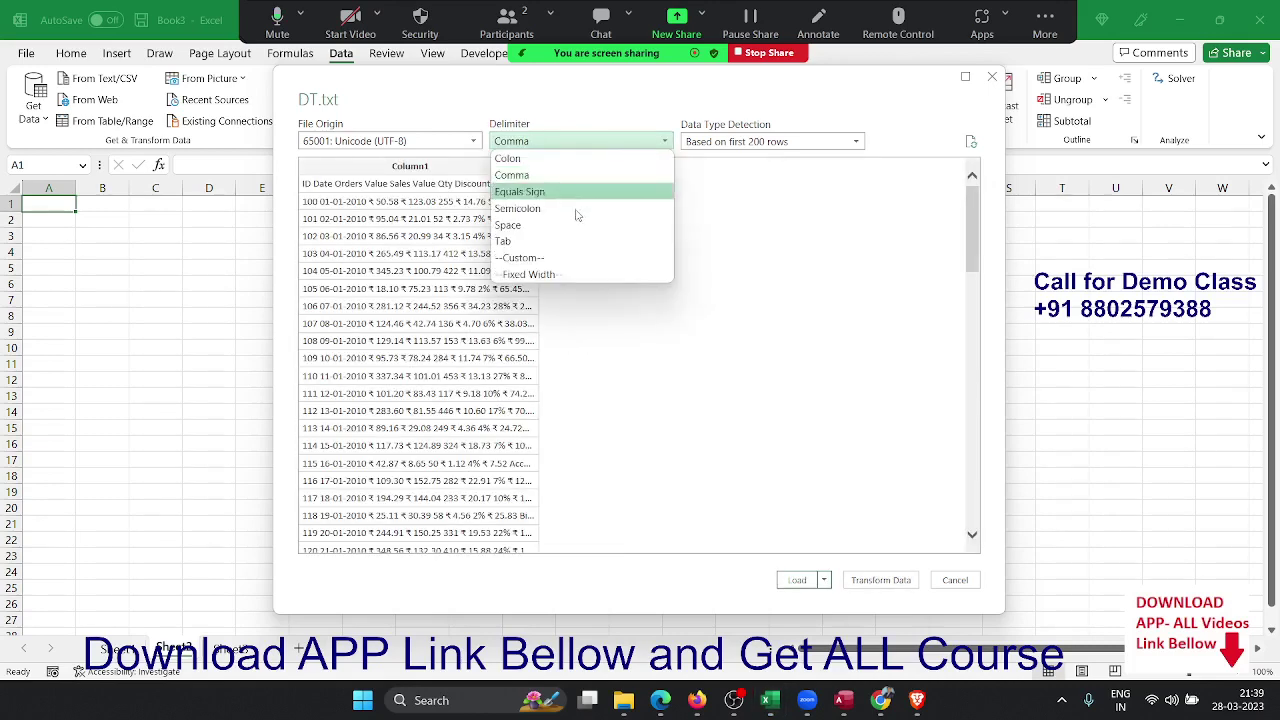
left_click(577, 245)
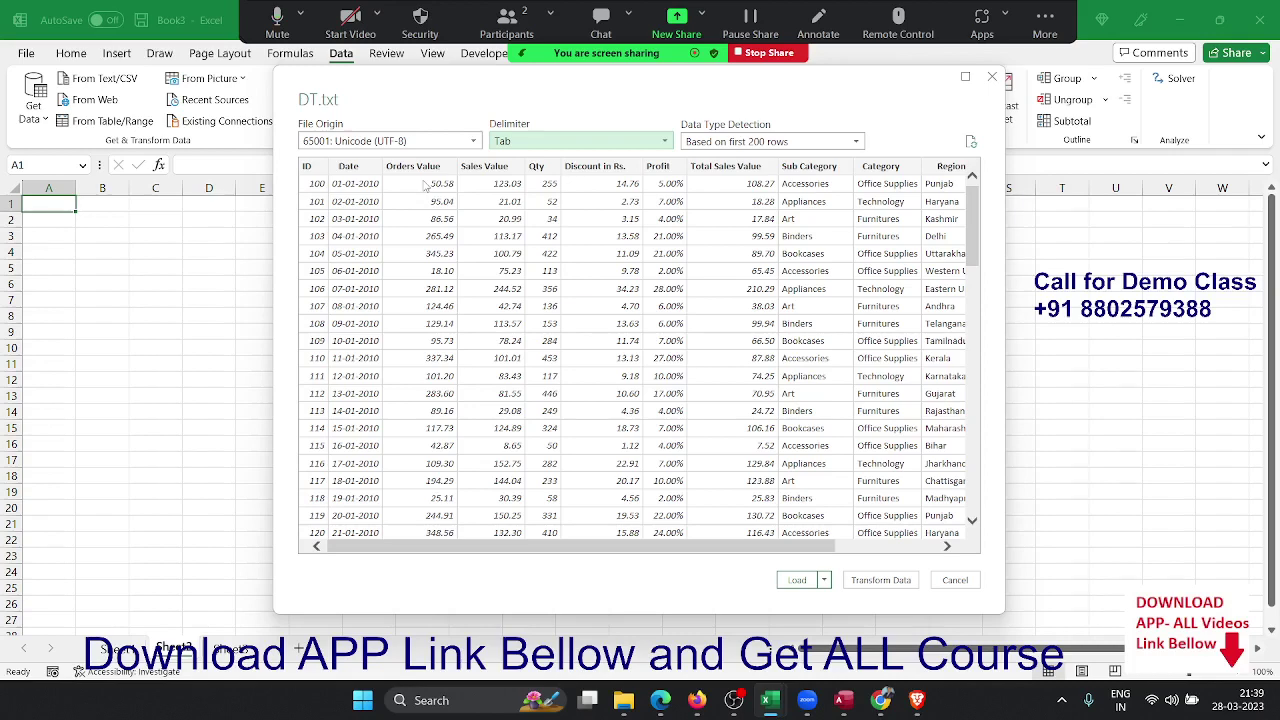
left_click(794, 580)
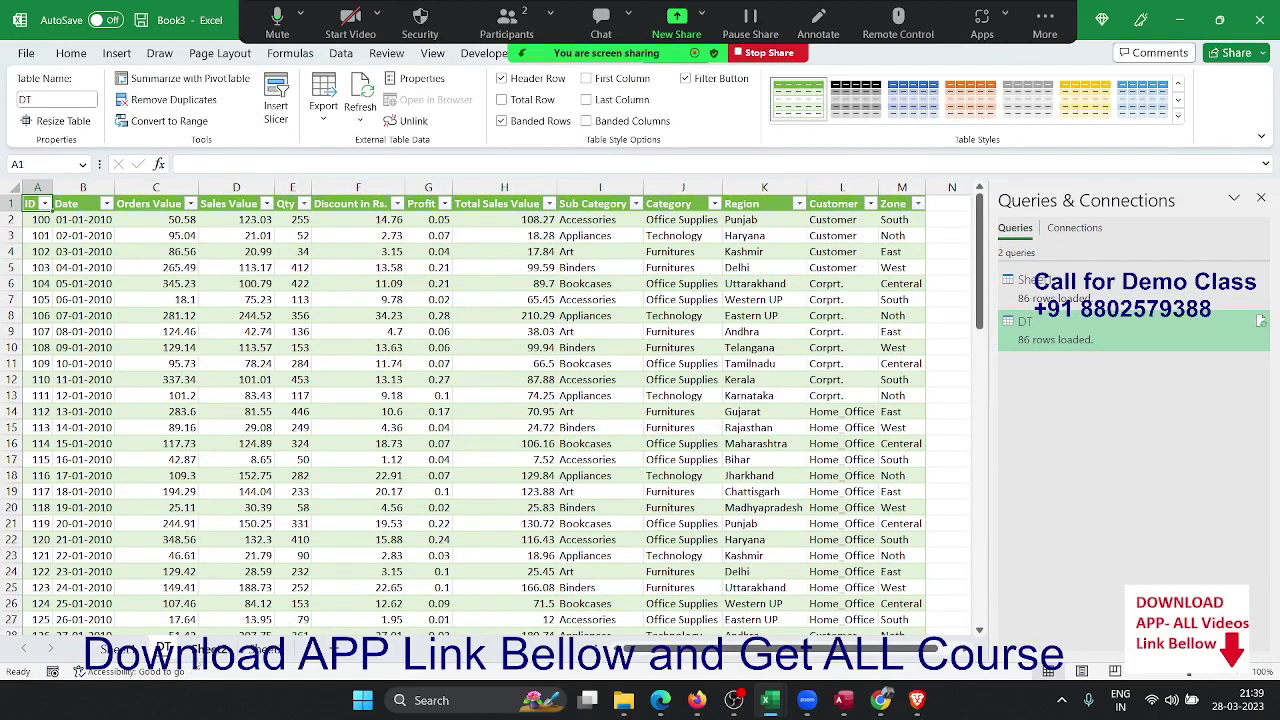
Step: Select A1 on an empty worksheet and list the Data > Get Data > From File options
left_click(210, 648)
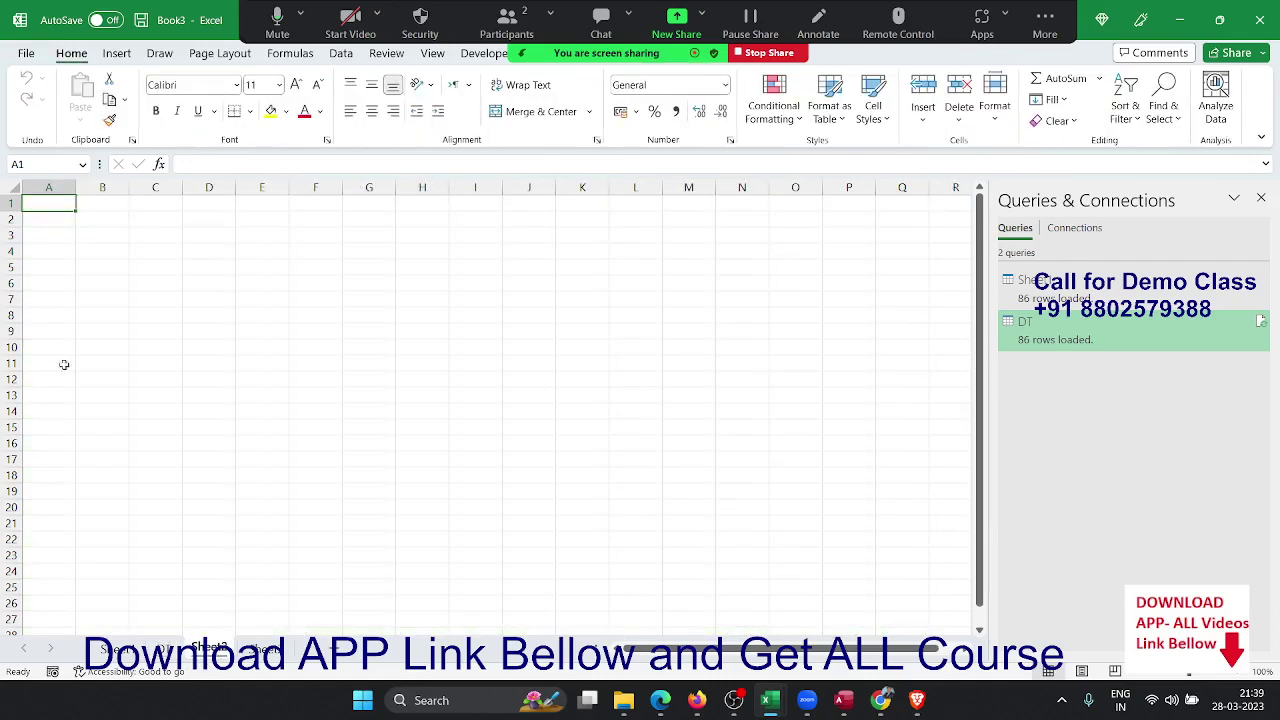
left_click(146, 229)
left_click(47, 204)
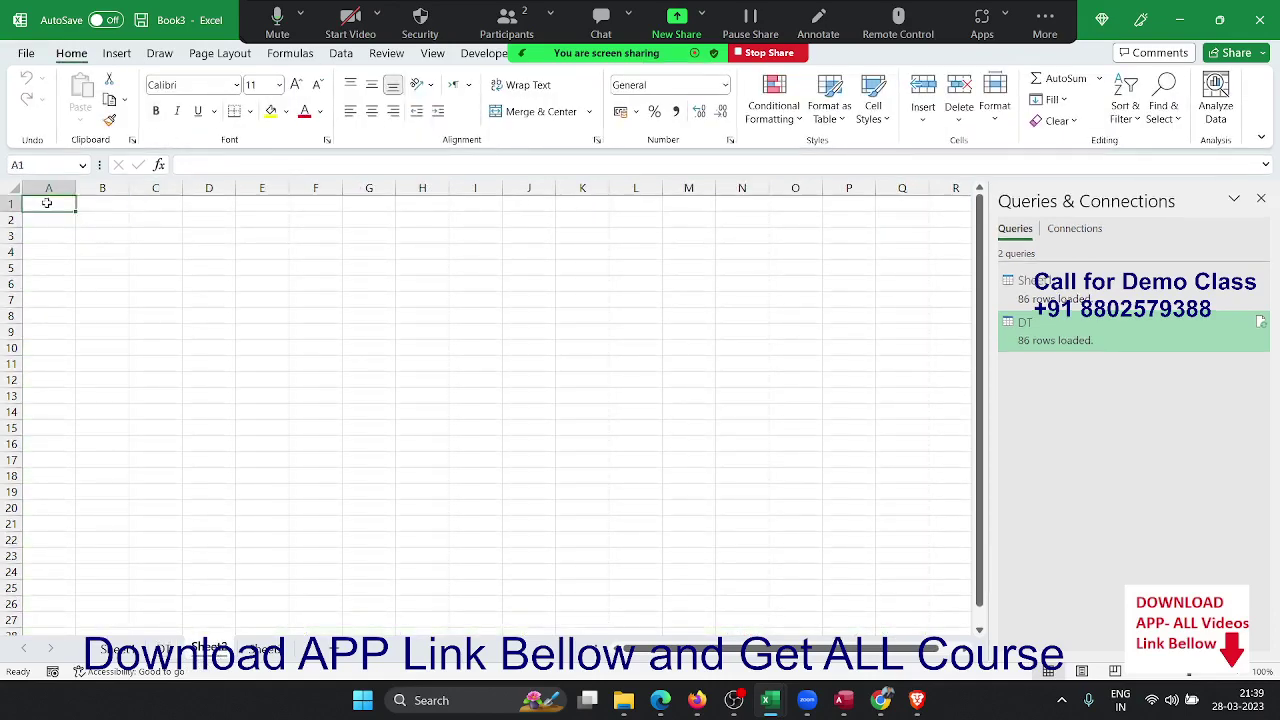
left_click(26, 52)
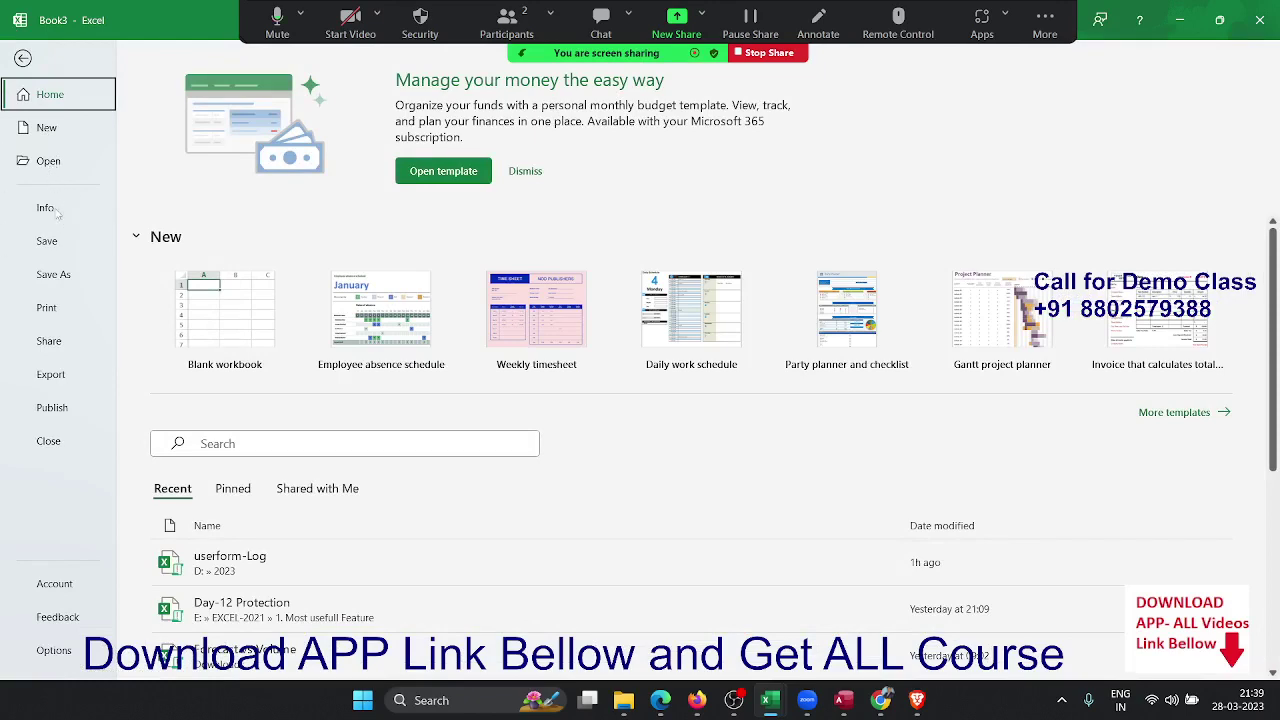
left_click(31, 65)
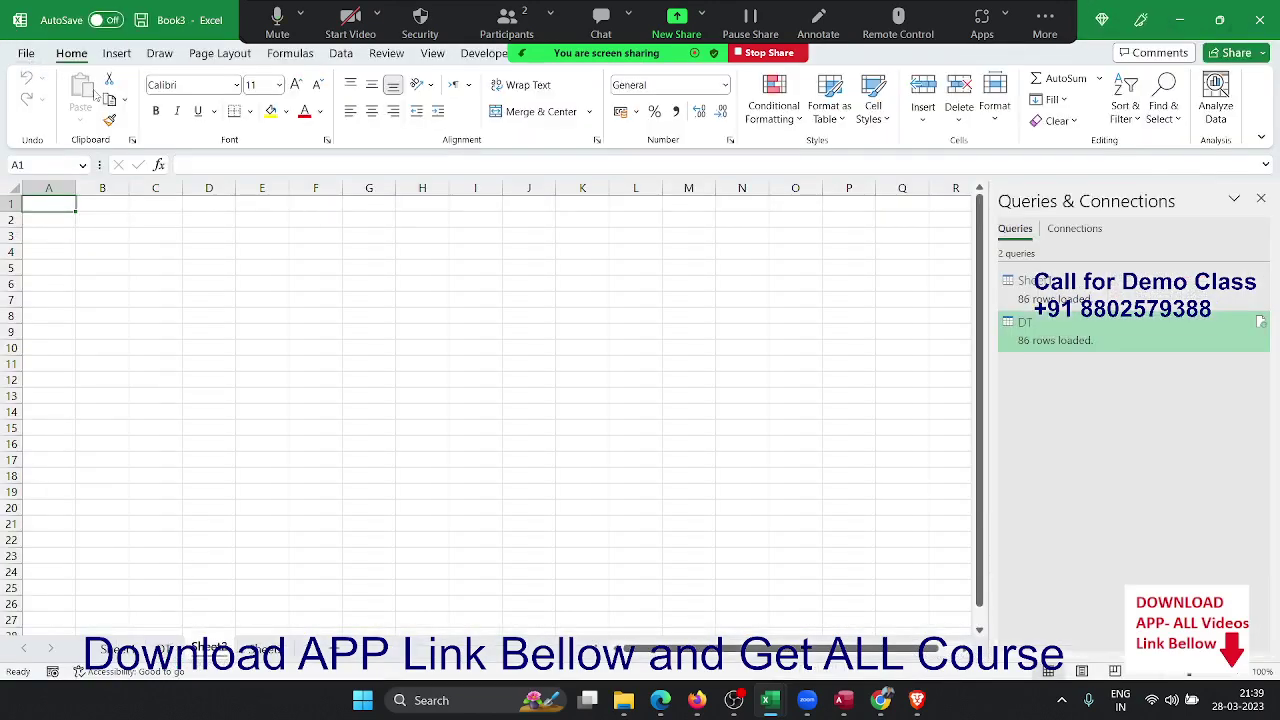
left_click(341, 55)
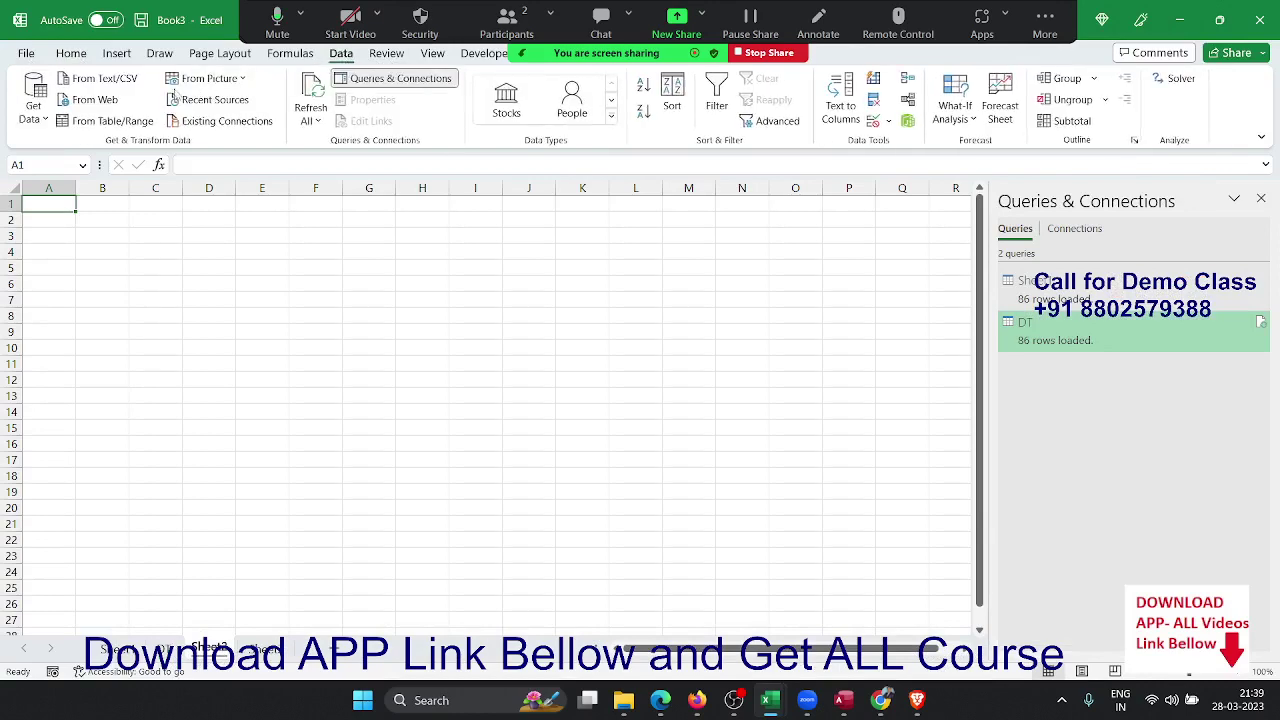
left_click(38, 118)
mouse_move(100, 148)
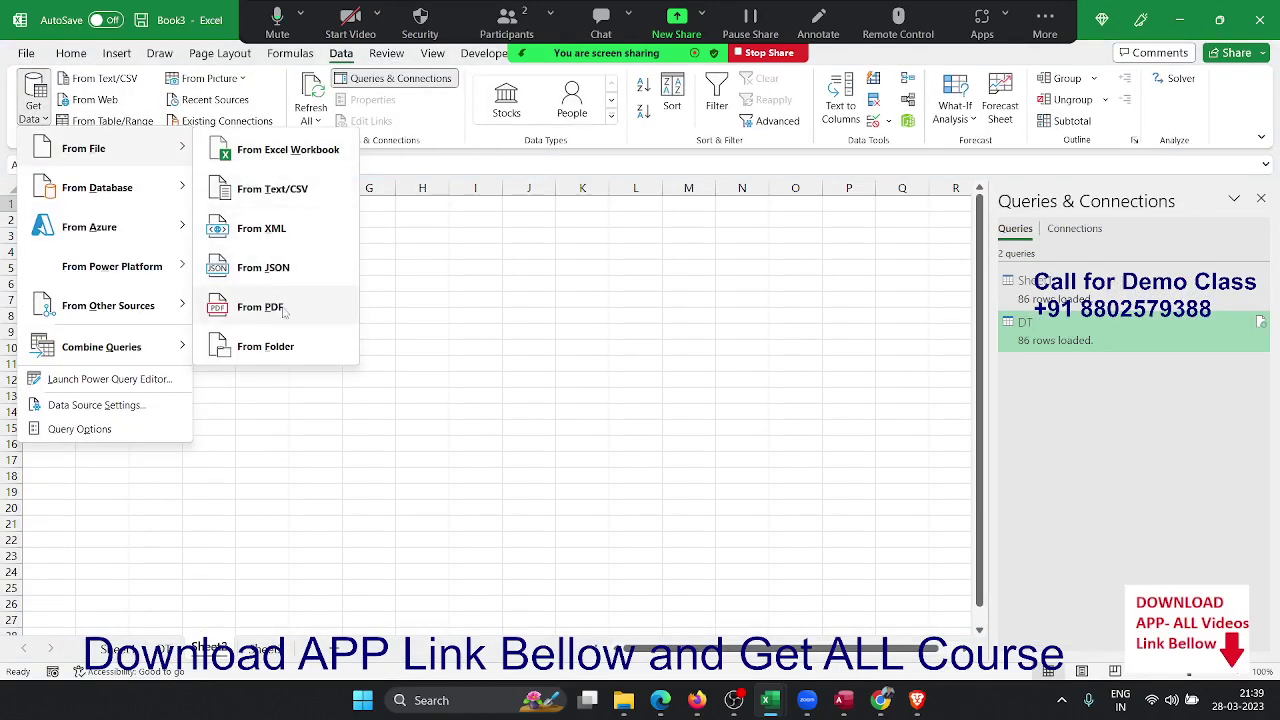
Step: Start a From PDF import and browse into the EXCEL 2021 folder on Class_Rec (E:)
left_click(285, 310)
scroll(268, 279, "down", 5)
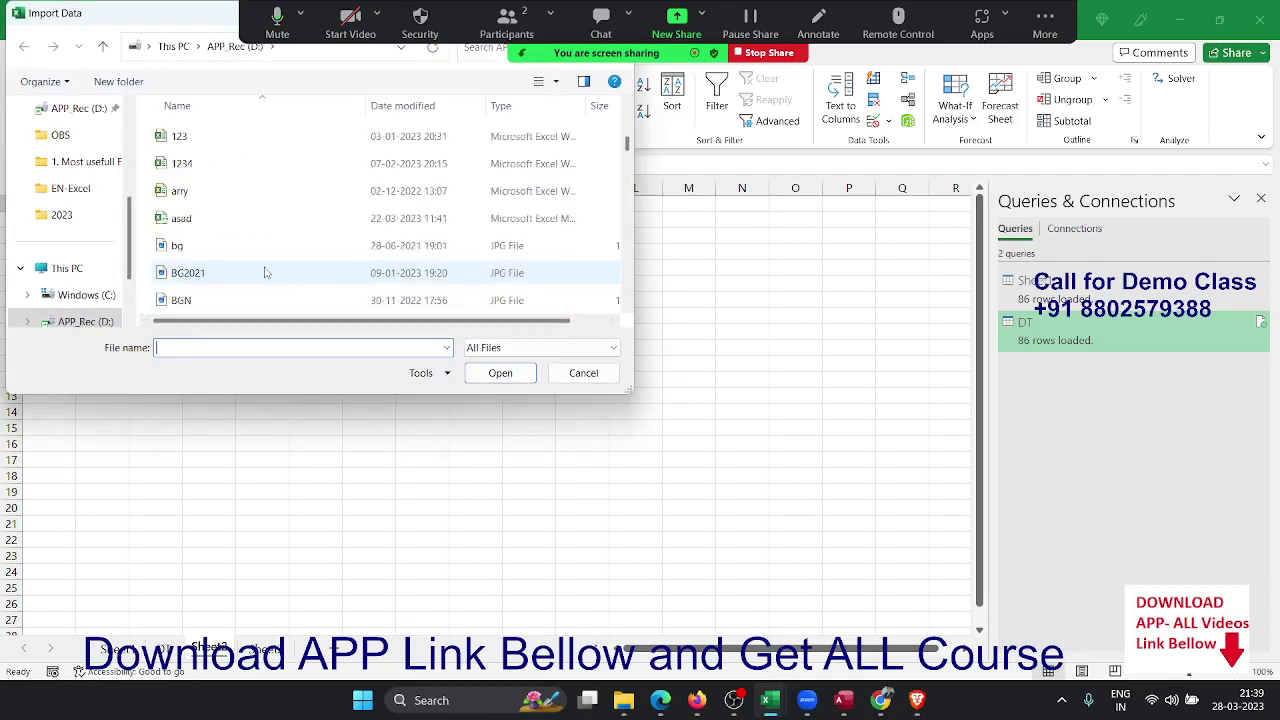
scroll(266, 279, "down", 5)
scroll(265, 280, "down", 5)
scroll(264, 280, "down", 5)
scroll(262, 284, "down", 5)
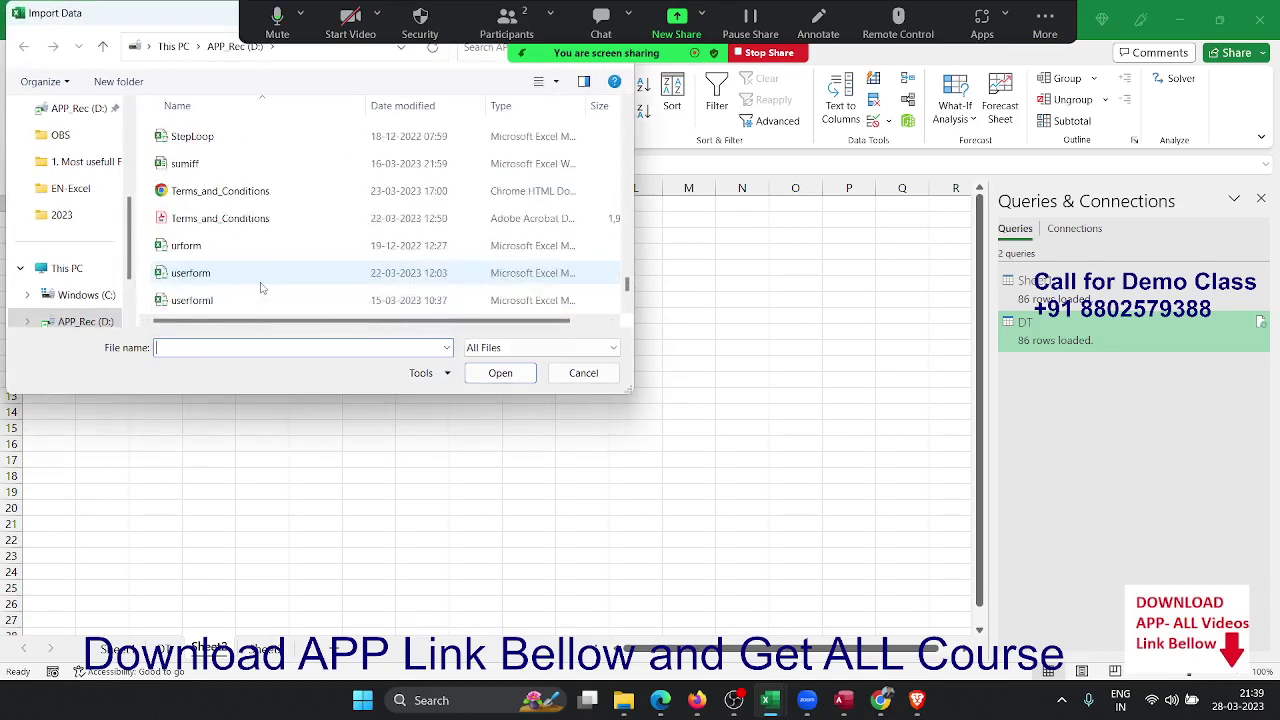
scroll(261, 286, "down", 5)
scroll(260, 288, "down", 5)
scroll(260, 288, "down", 1)
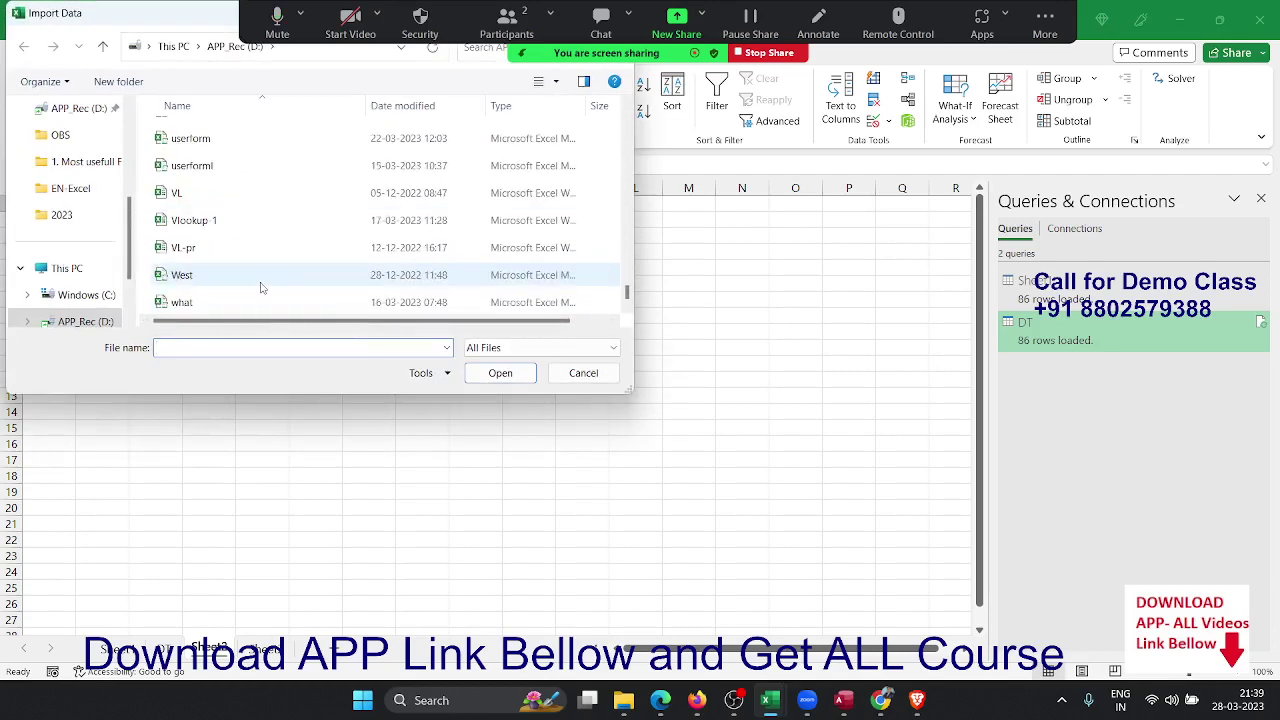
scroll(98, 270, "down", 1)
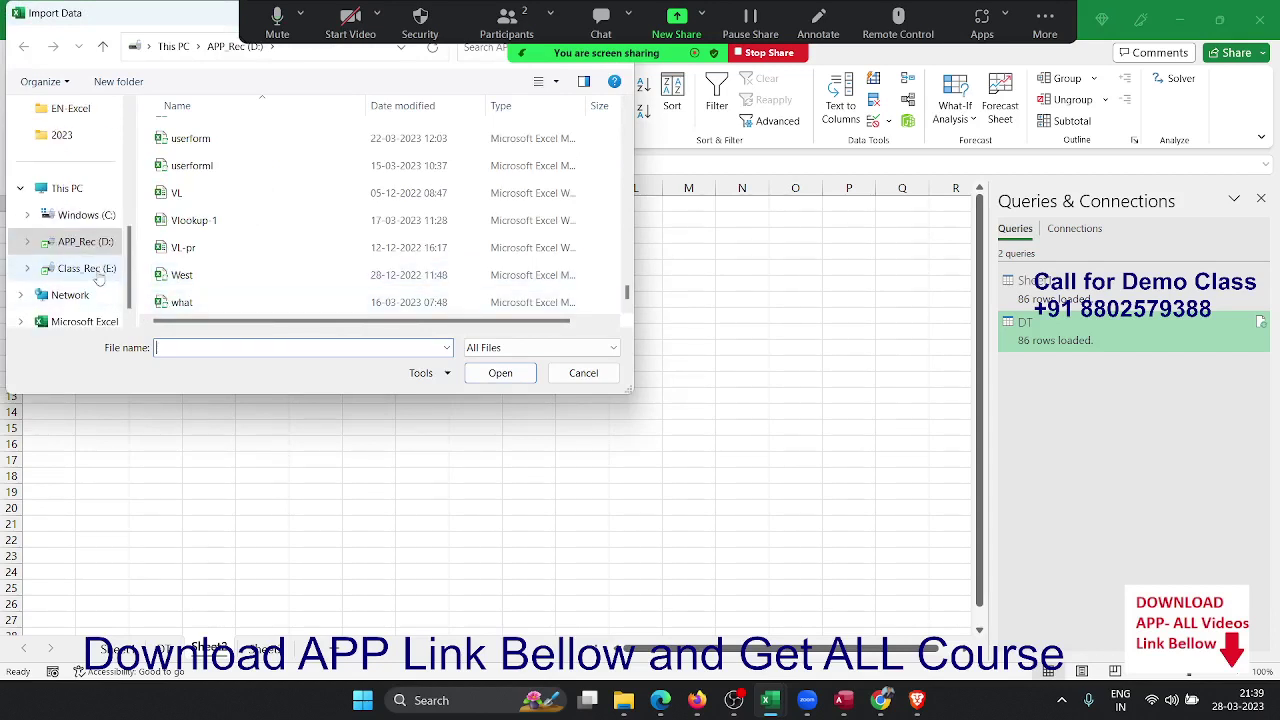
left_click(98, 270)
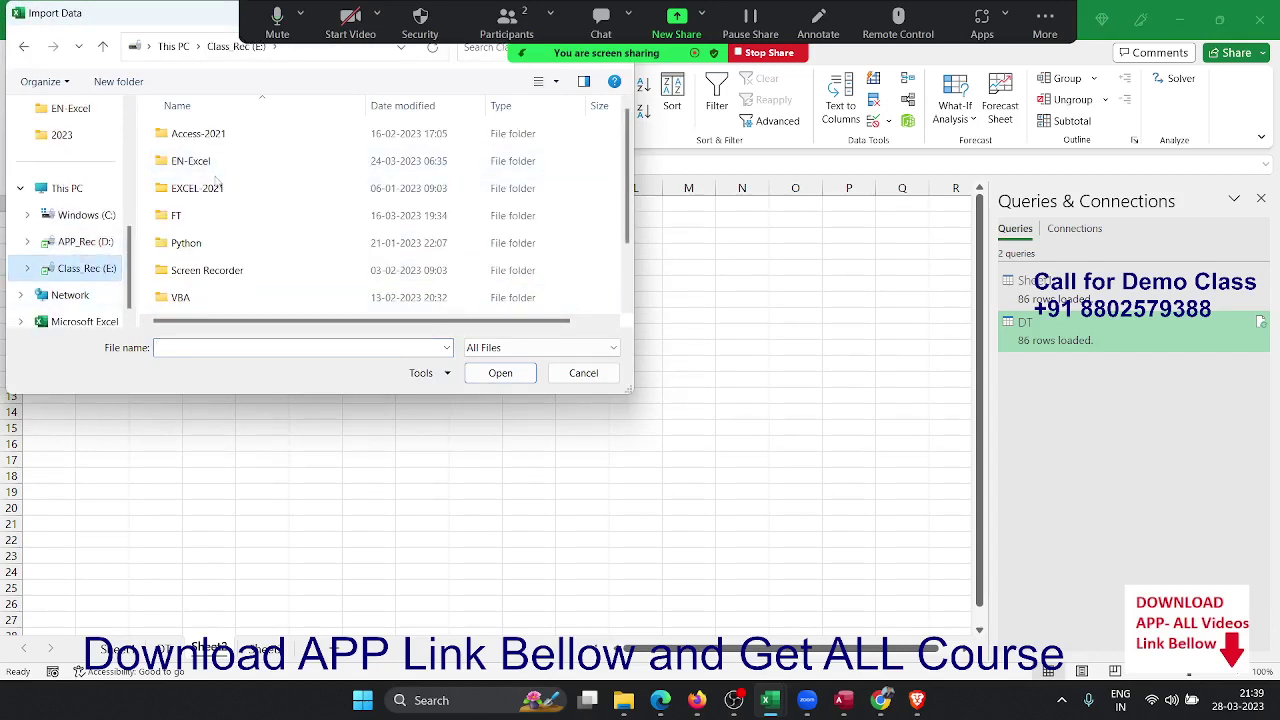
left_click(220, 190)
double_click(220, 190)
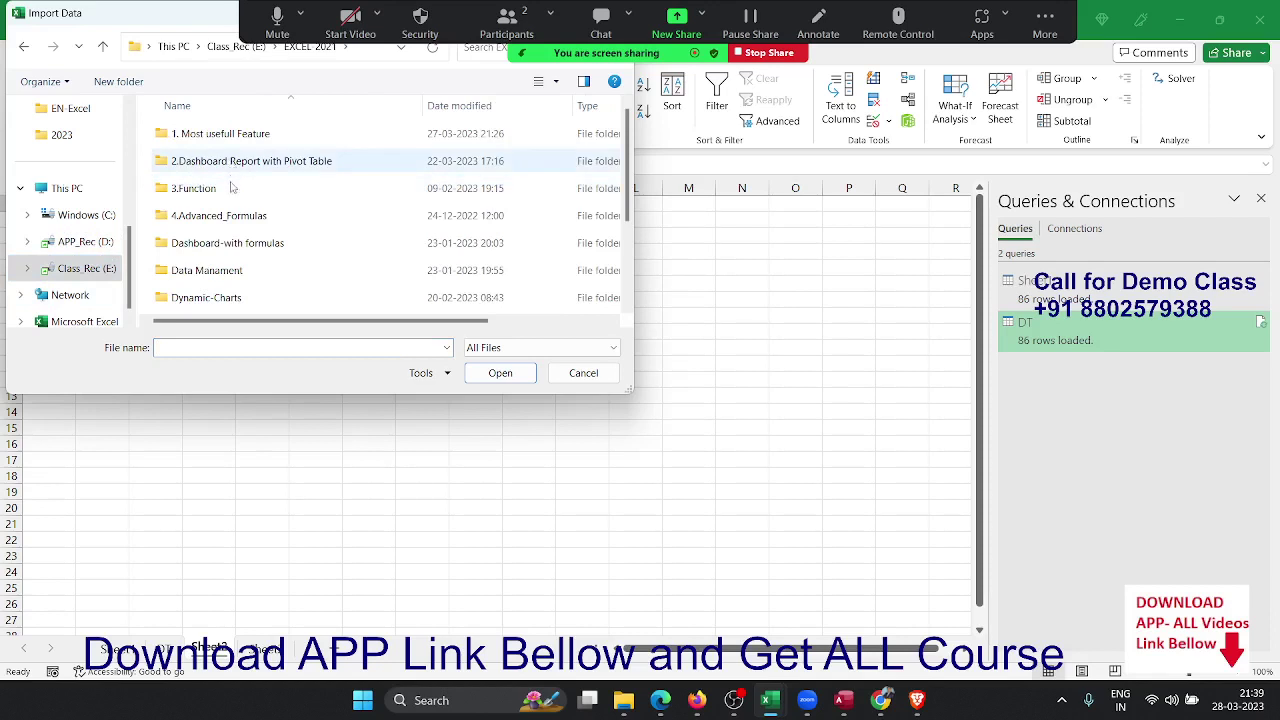
Step: Look through the Data Manament folder, then cancel the import without selecting a file
scroll(236, 226, "down", 2)
scroll(233, 222, "up", 2)
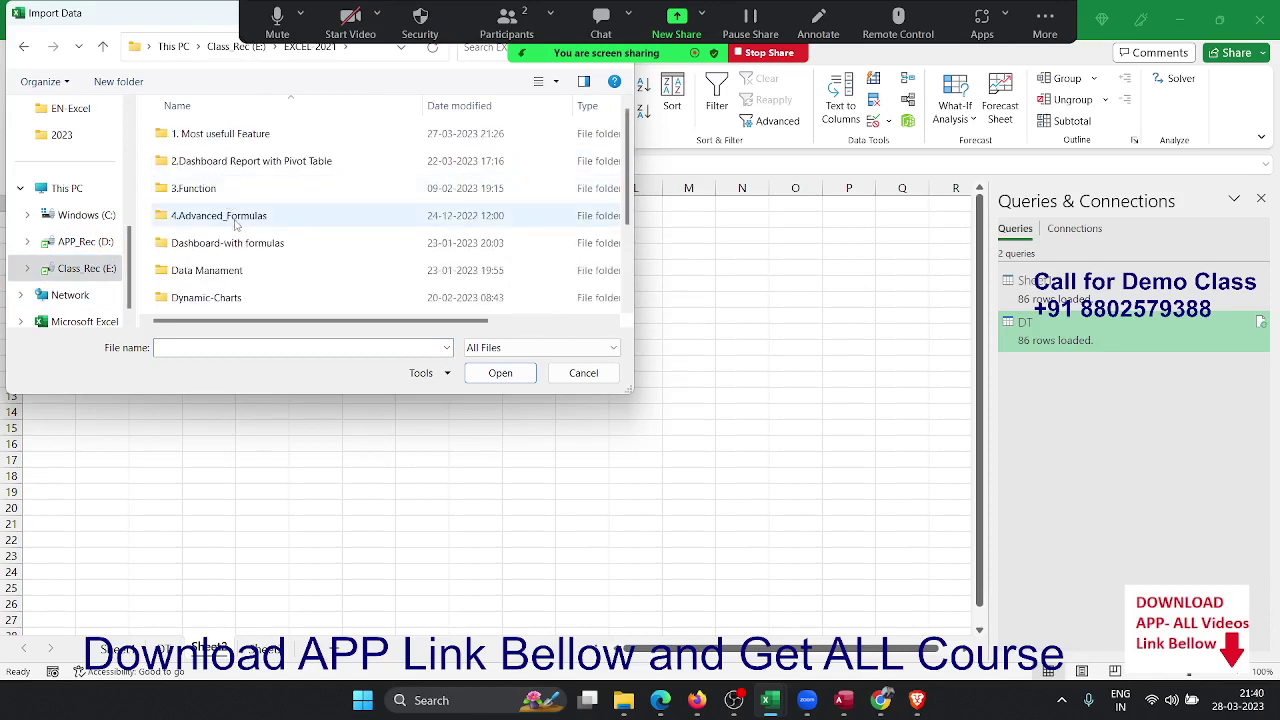
double_click(232, 280)
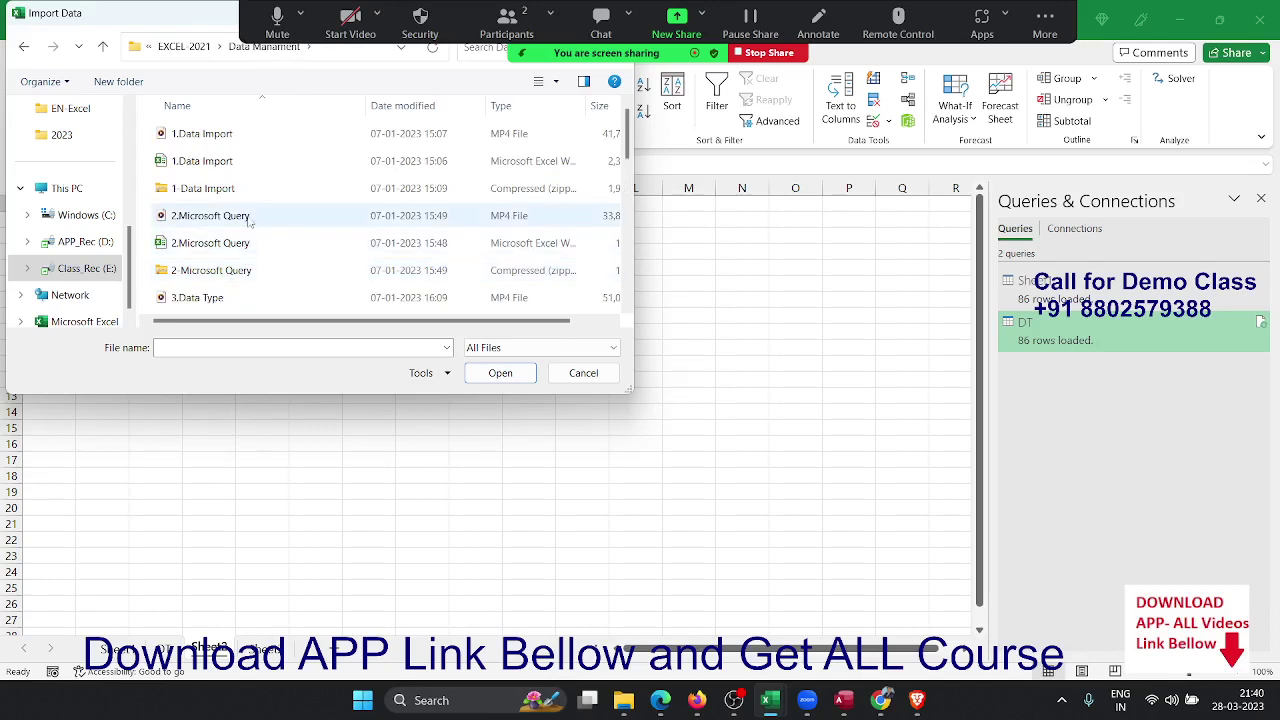
scroll(307, 256, "down", 2)
scroll(307, 256, "down", 4)
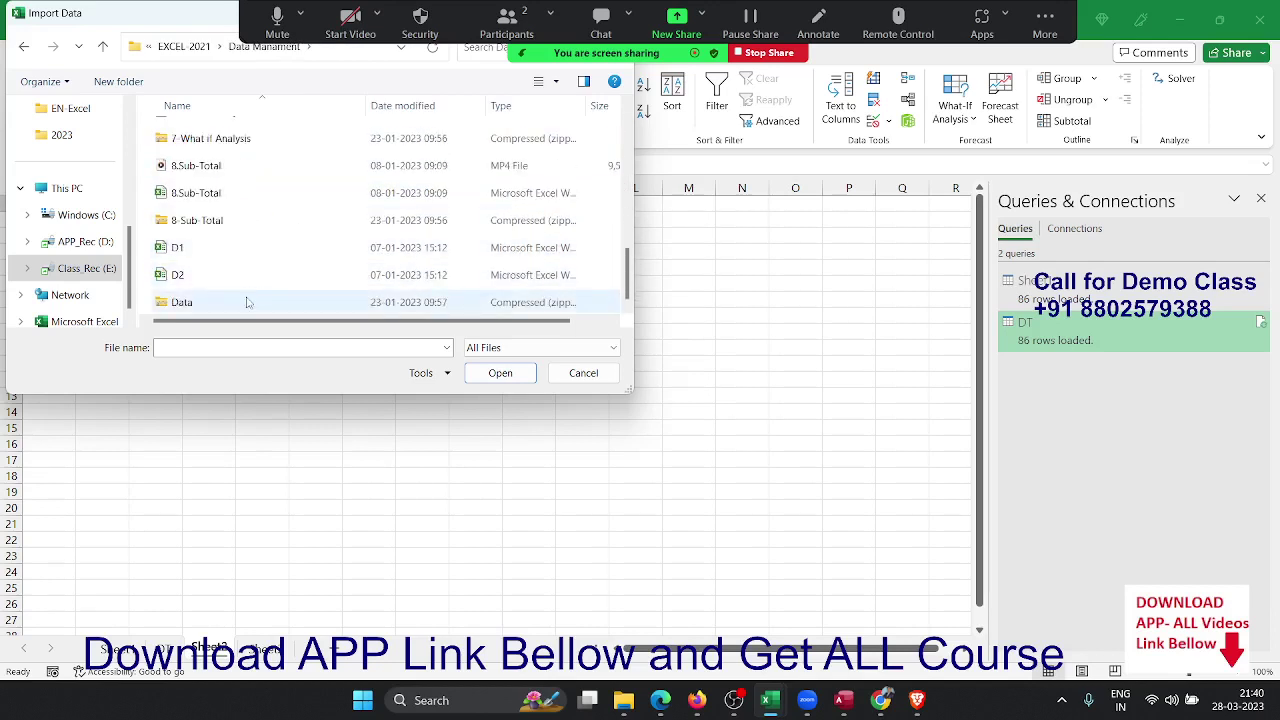
scroll(243, 299, "up", 2)
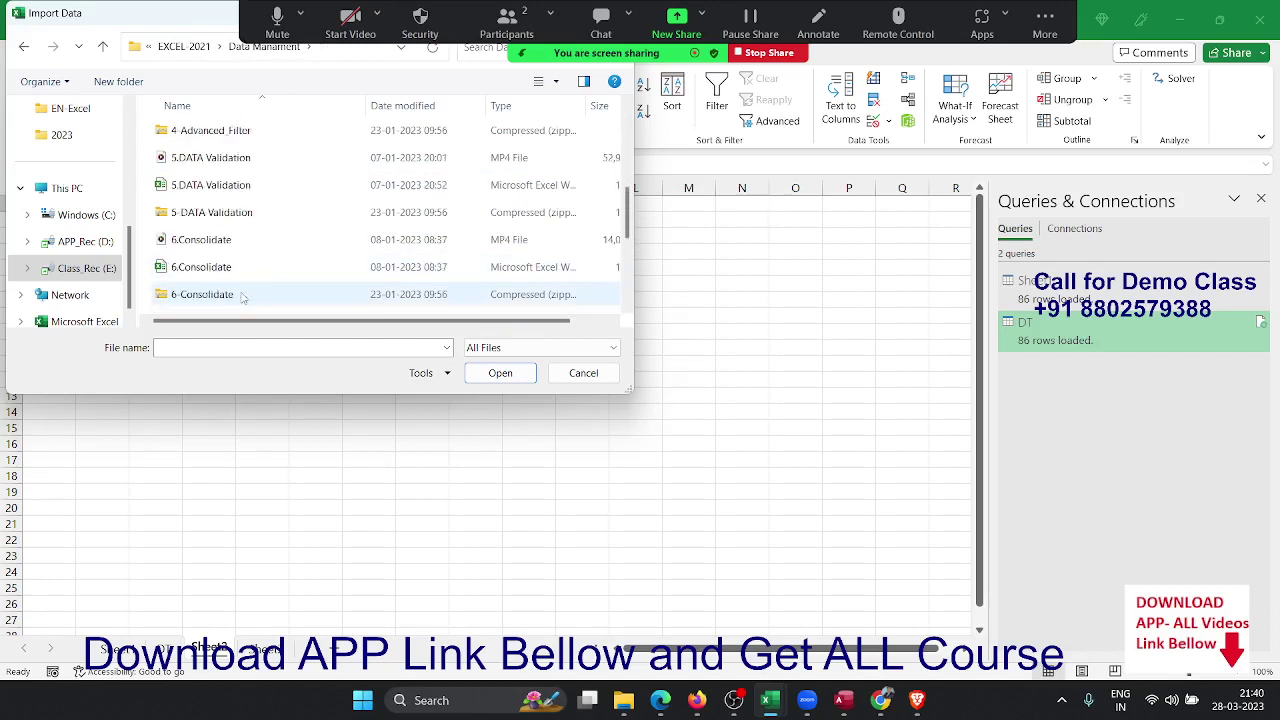
scroll(243, 297, "up", 2)
scroll(243, 297, "up", 1)
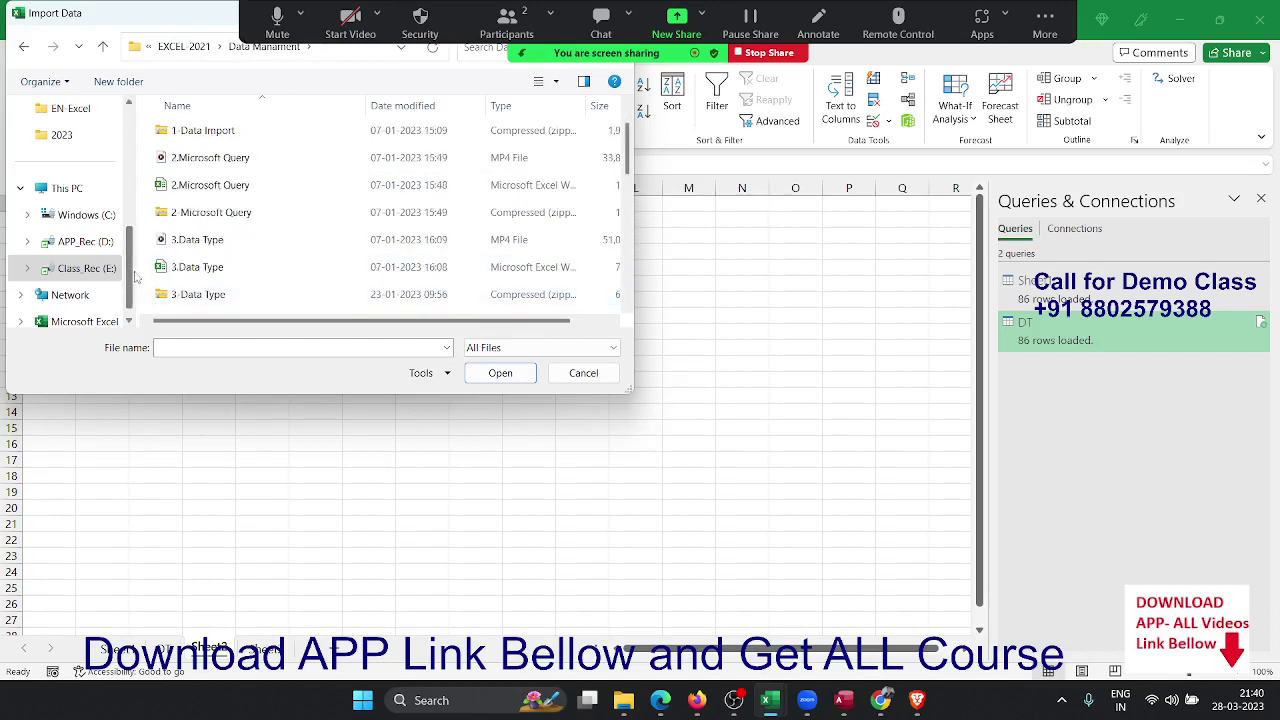
scroll(180, 272, "down", 3)
scroll(185, 274, "down", 3)
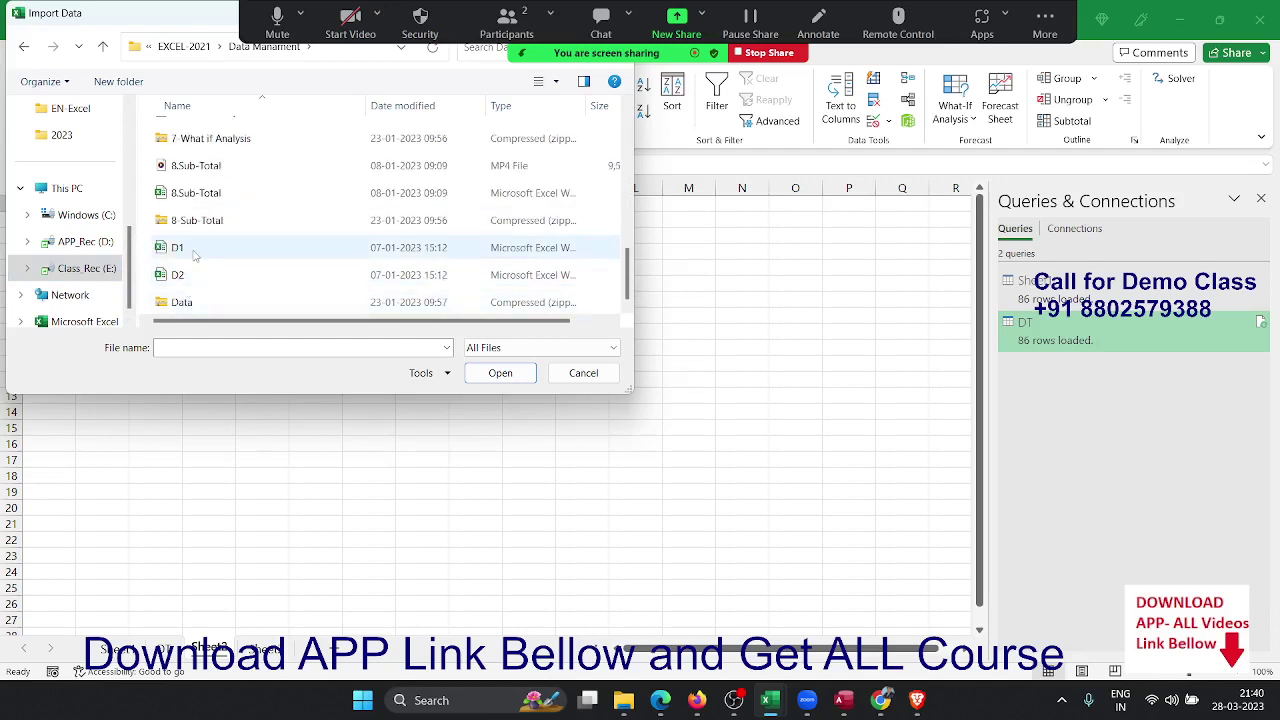
scroll(195, 255, "up", 1)
scroll(195, 255, "up", 1)
scroll(195, 255, "up", 2)
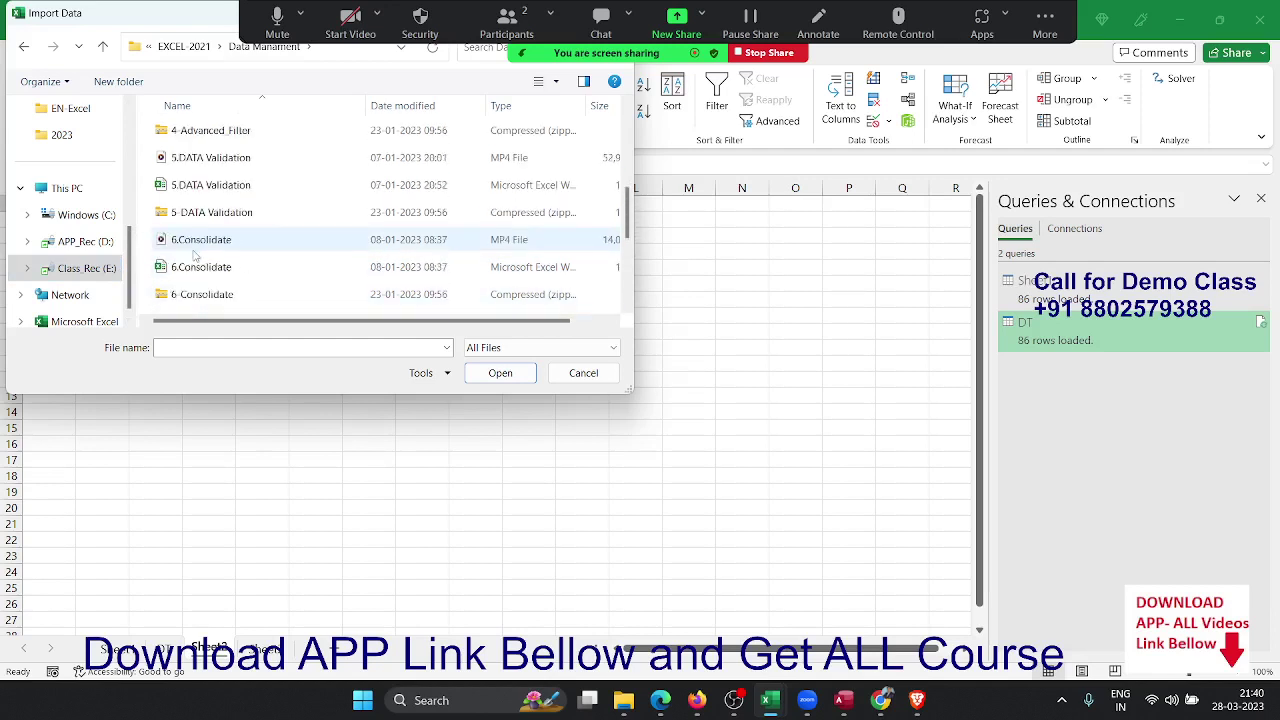
scroll(195, 255, "up", 1)
scroll(195, 255, "up", 3)
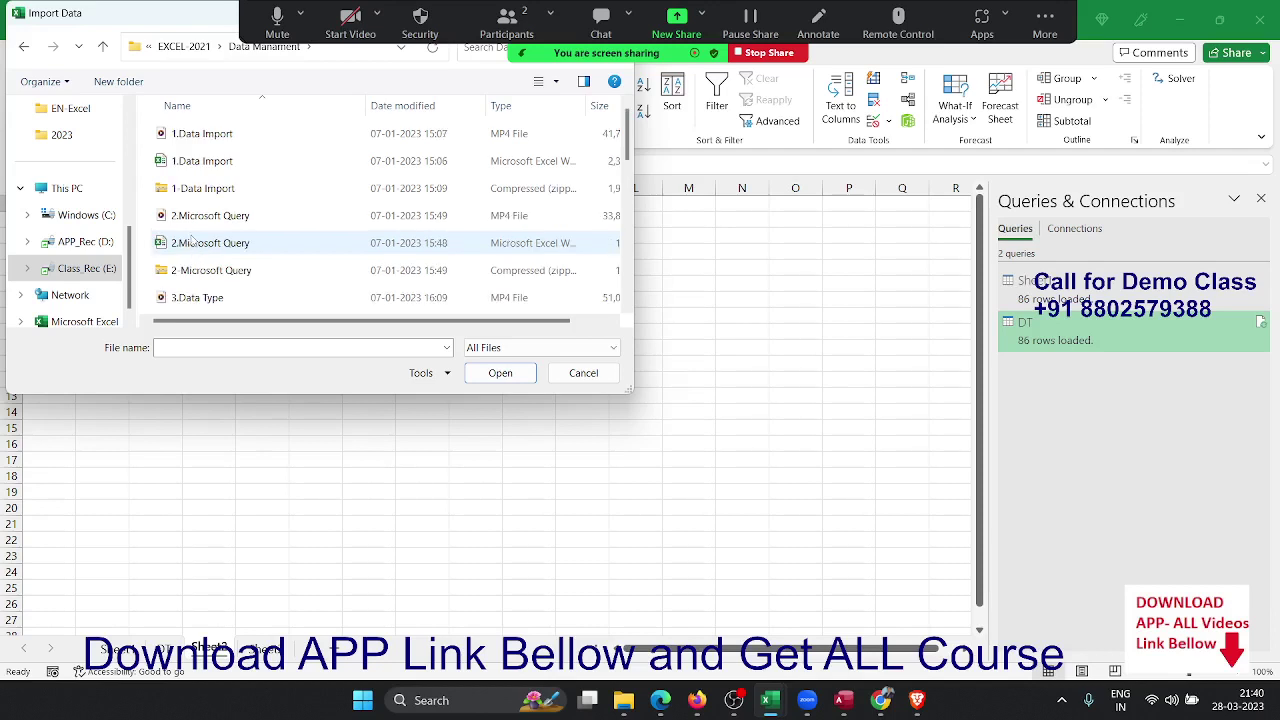
scroll(252, 250, "down", 1)
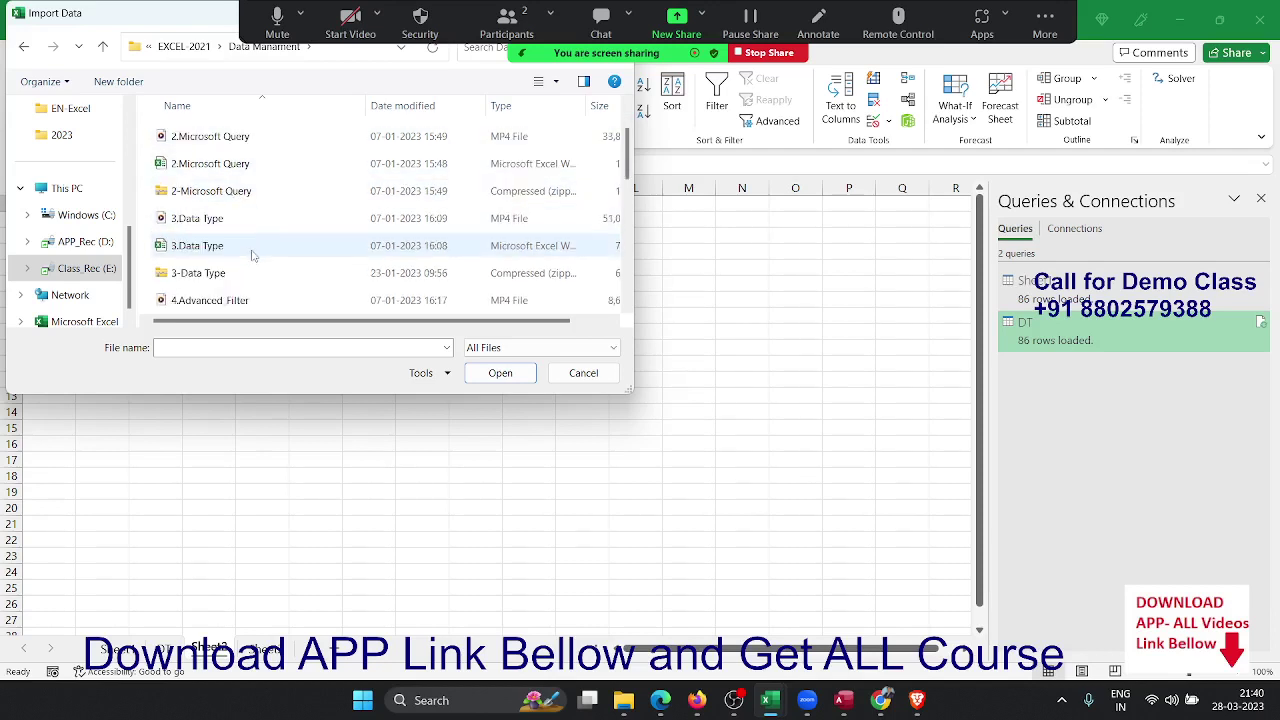
scroll(252, 254, "down", 1)
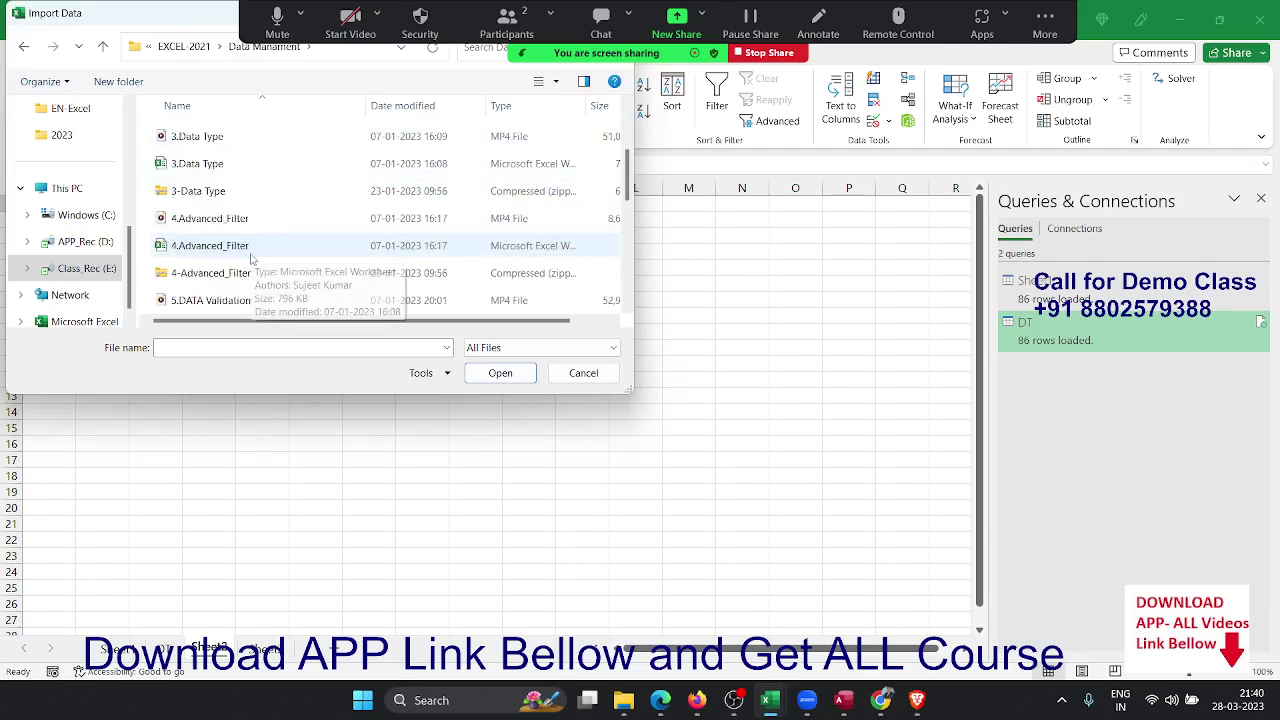
left_click(600, 378)
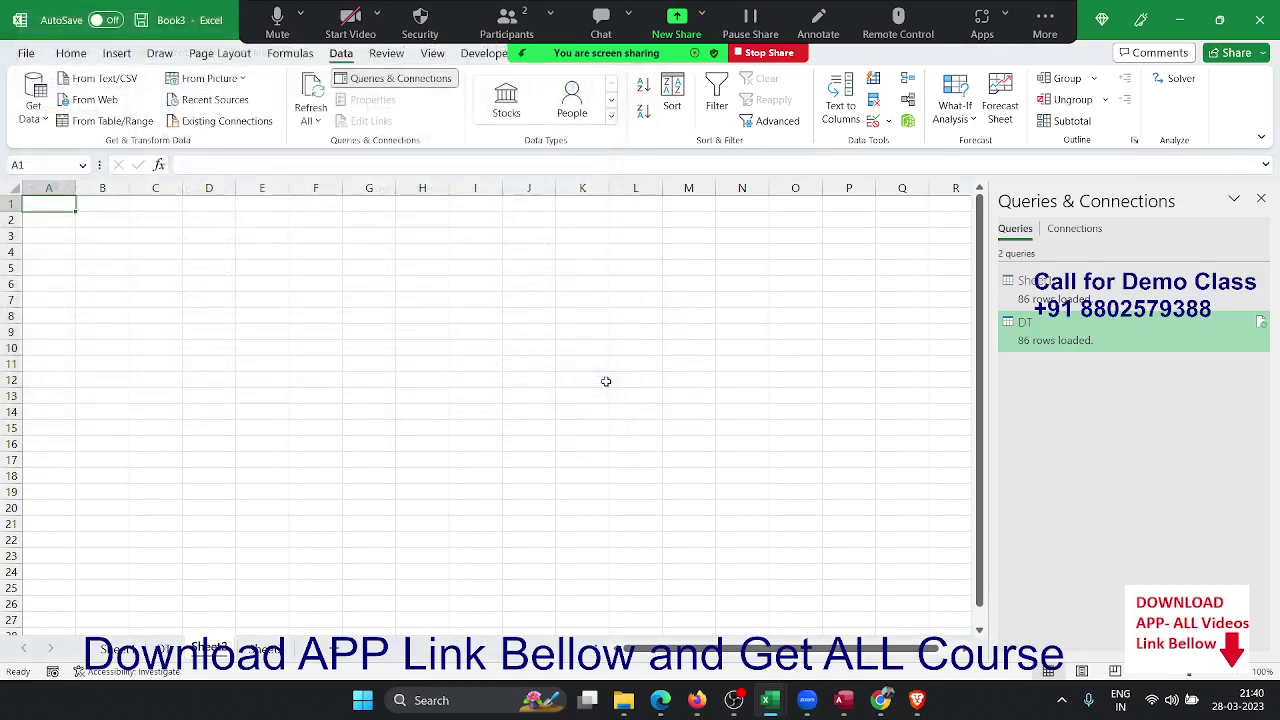
Step: Open DT.pdf from the APP_Rec (D:) folder in Adobe Acrobat Reader
left_click(623, 700)
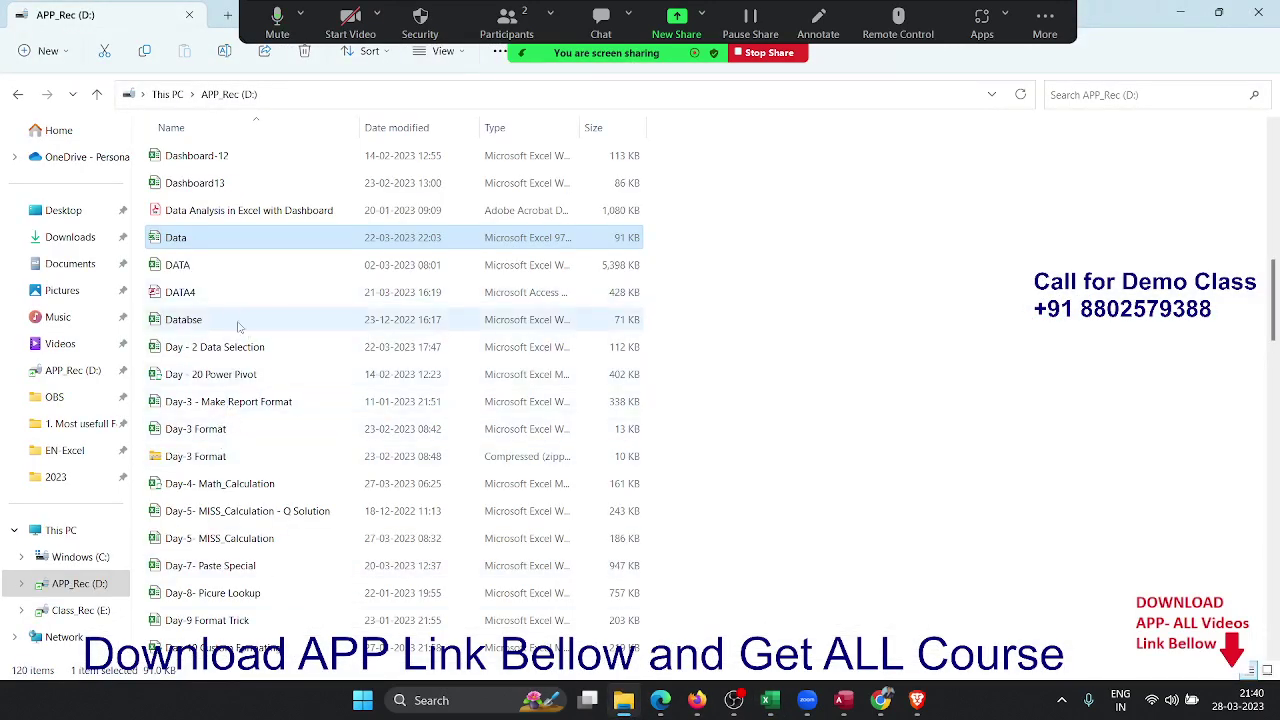
left_click(226, 294)
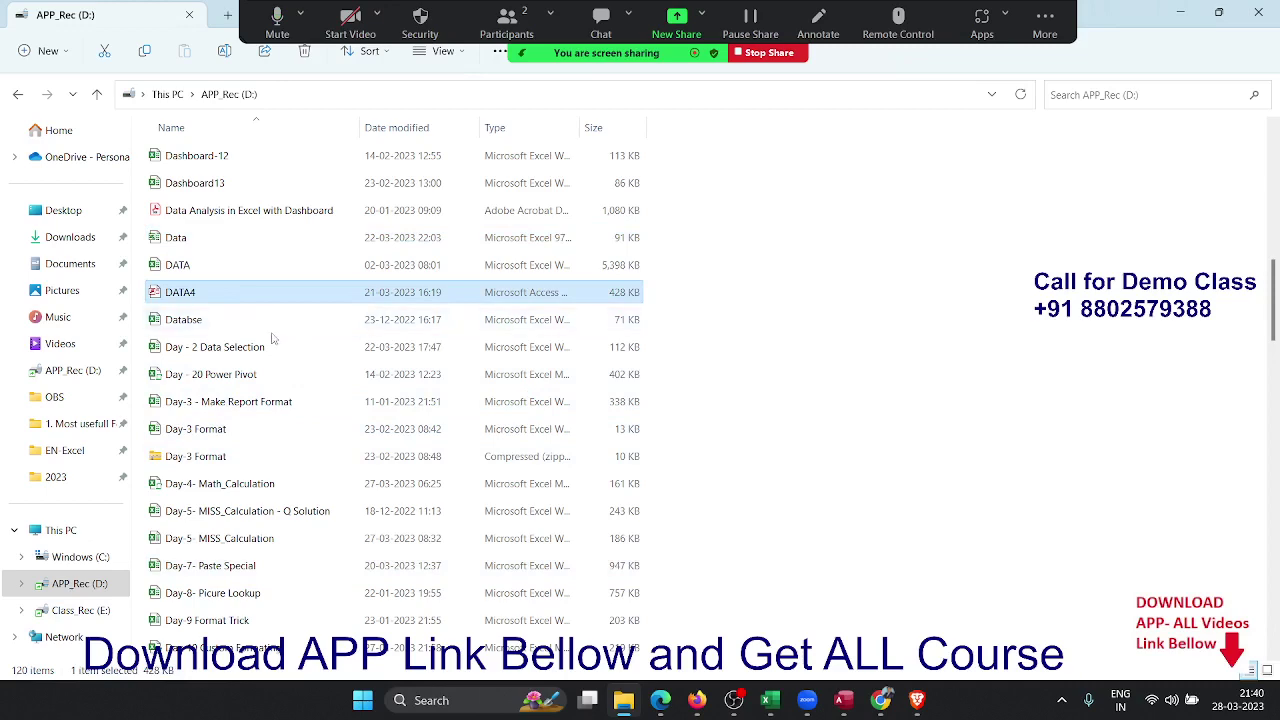
scroll(275, 342, "down", 2)
scroll(275, 342, "down", 4)
scroll(275, 342, "down", 3)
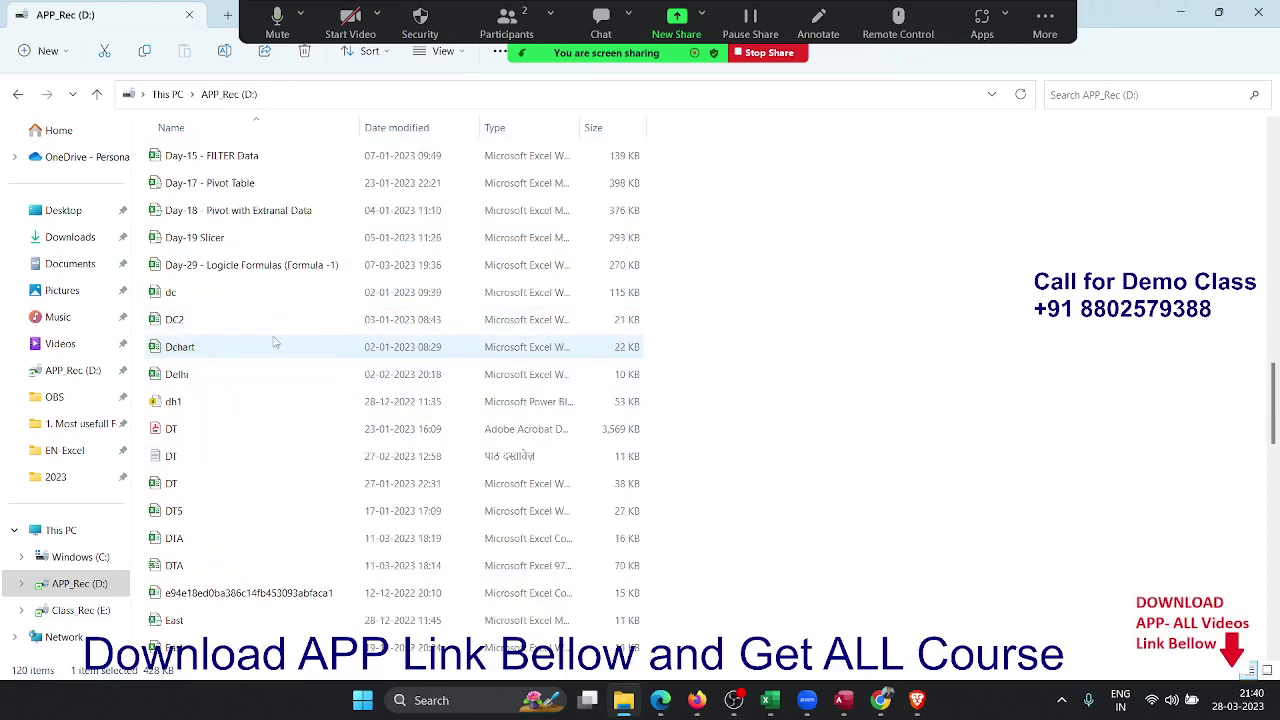
left_click(263, 427)
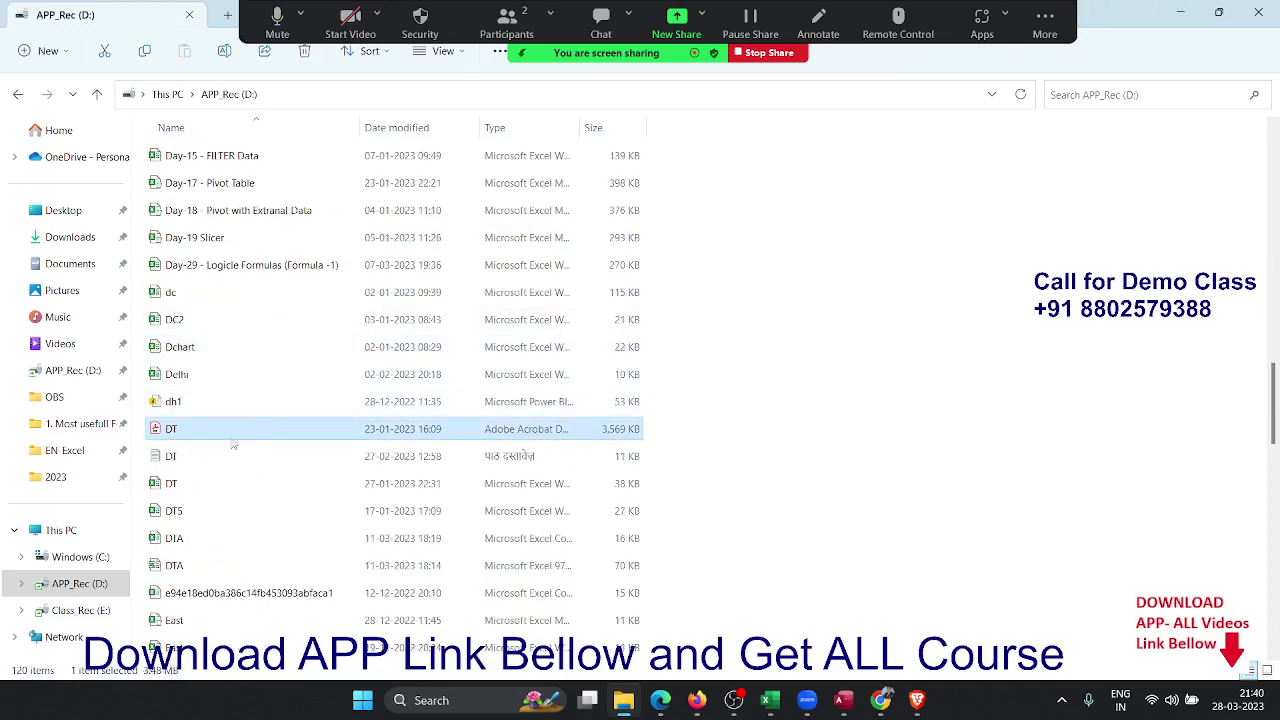
double_click(232, 438)
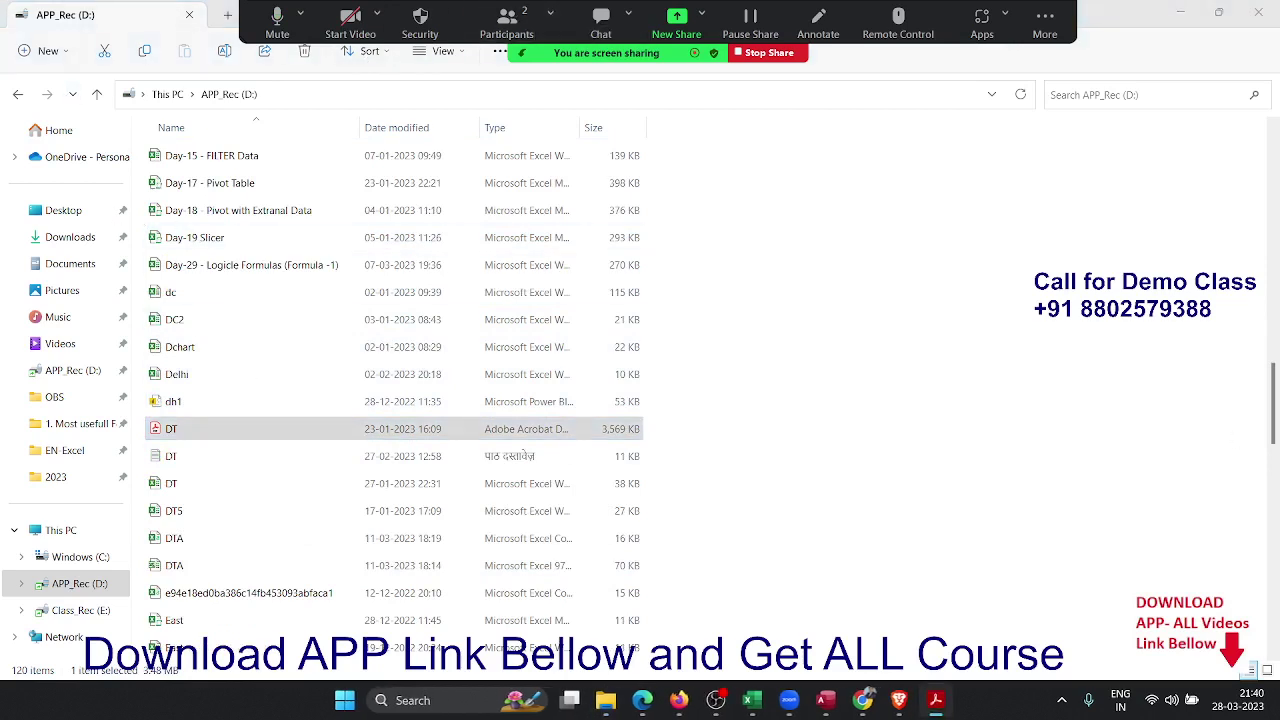
scroll(1232, 488, "down", 5)
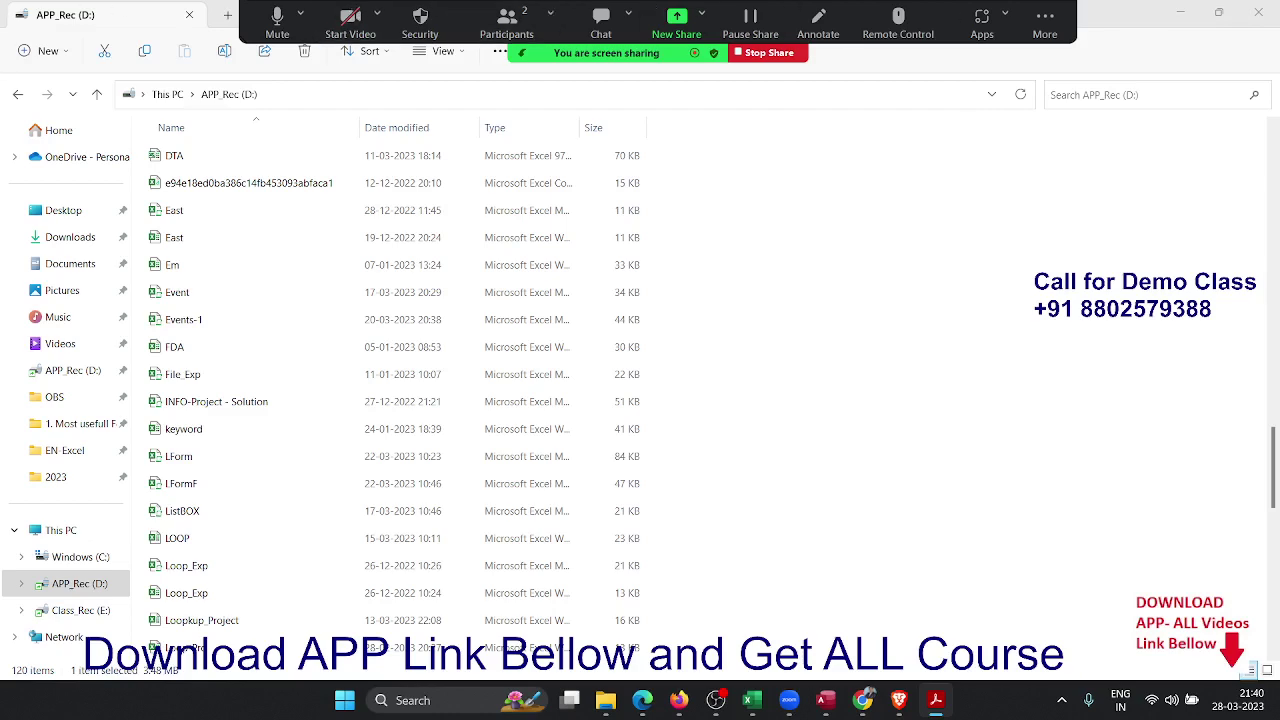
mouse_move(1177, 140)
left_mouse_down()
mouse_move(277, 147)
mouse_move(444, 200)
left_mouse_up()
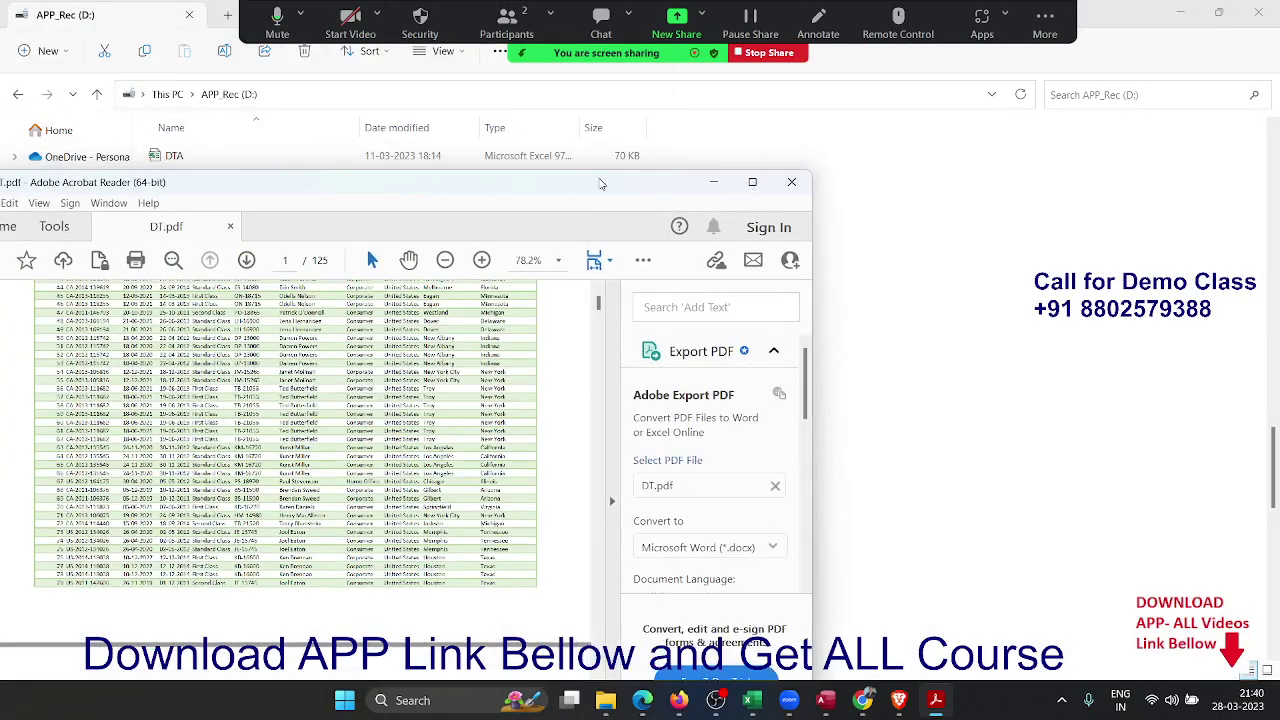
Step: Maximize DT.pdf and page through its order table, selecting a few rows to inspect
double_click(600, 182)
scroll(386, 375, "up", 3)
scroll(386, 375, "up", 5)
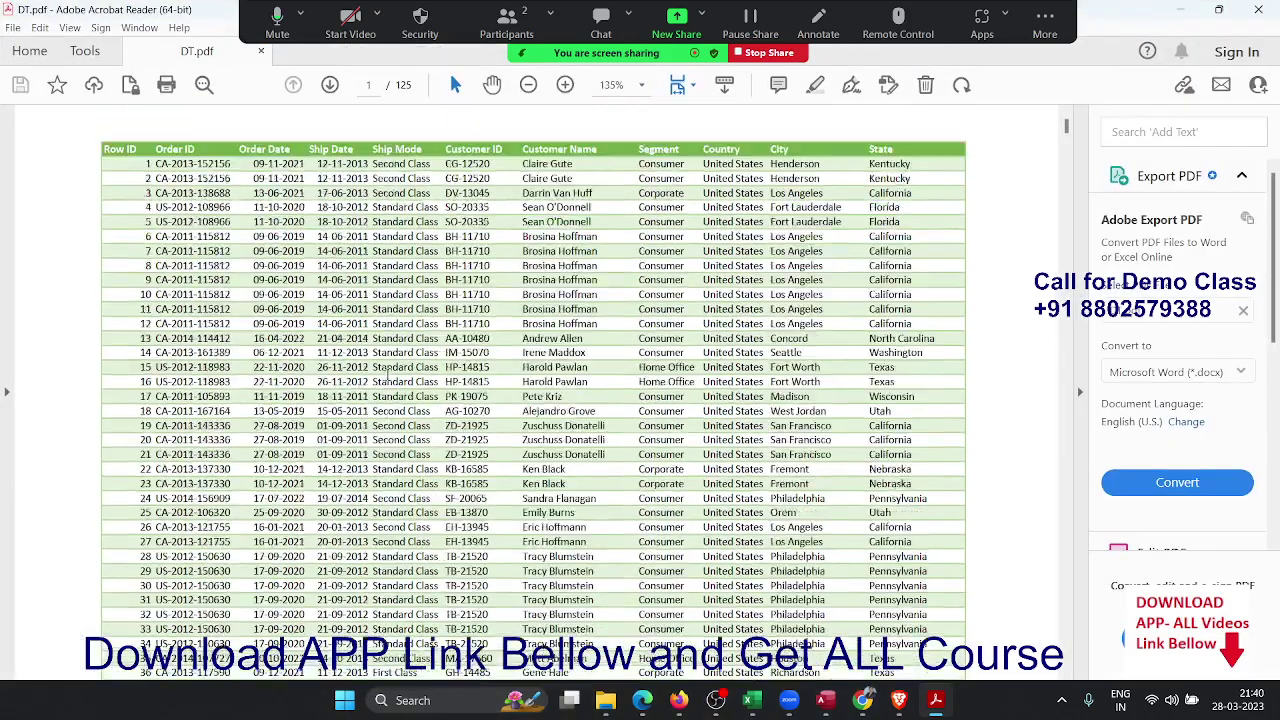
scroll(386, 375, "up", 1)
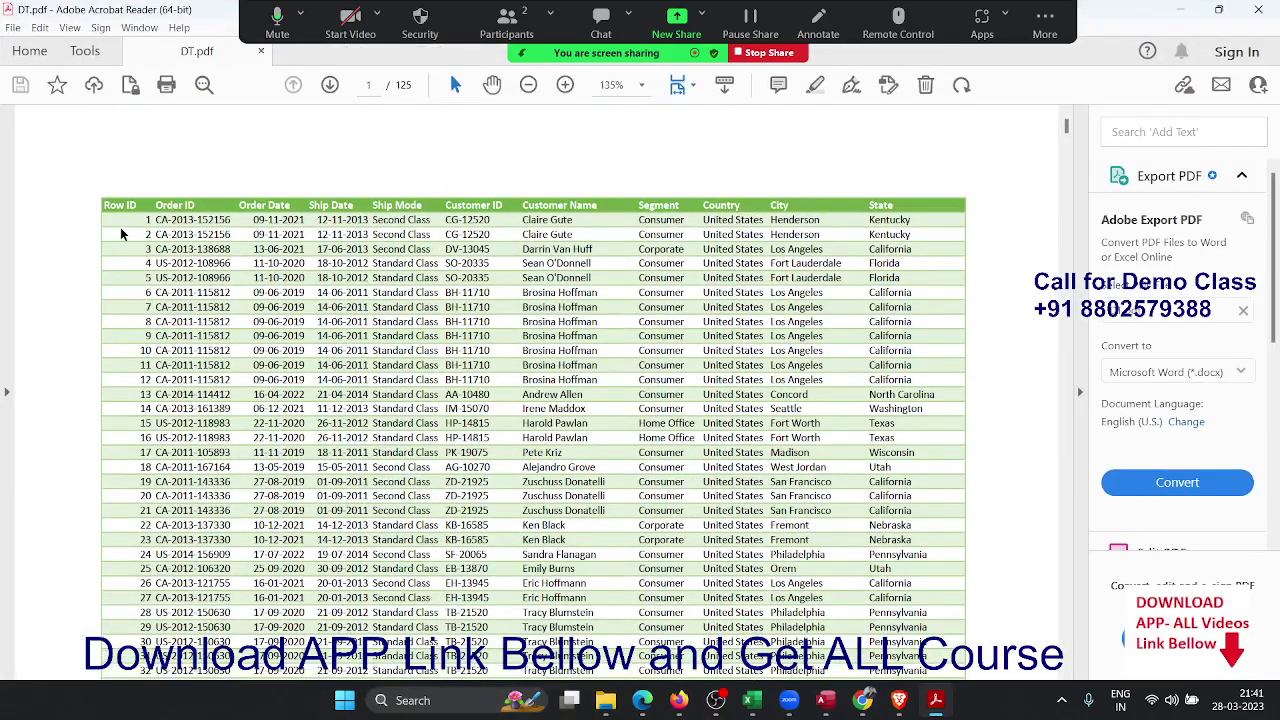
left_click_drag(141, 220, 255, 310)
left_click(403, 333)
triple_click(525, 352)
left_click(187, 271)
left_click_drag(114, 210, 420, 215)
scroll(370, 355, "down", 10)
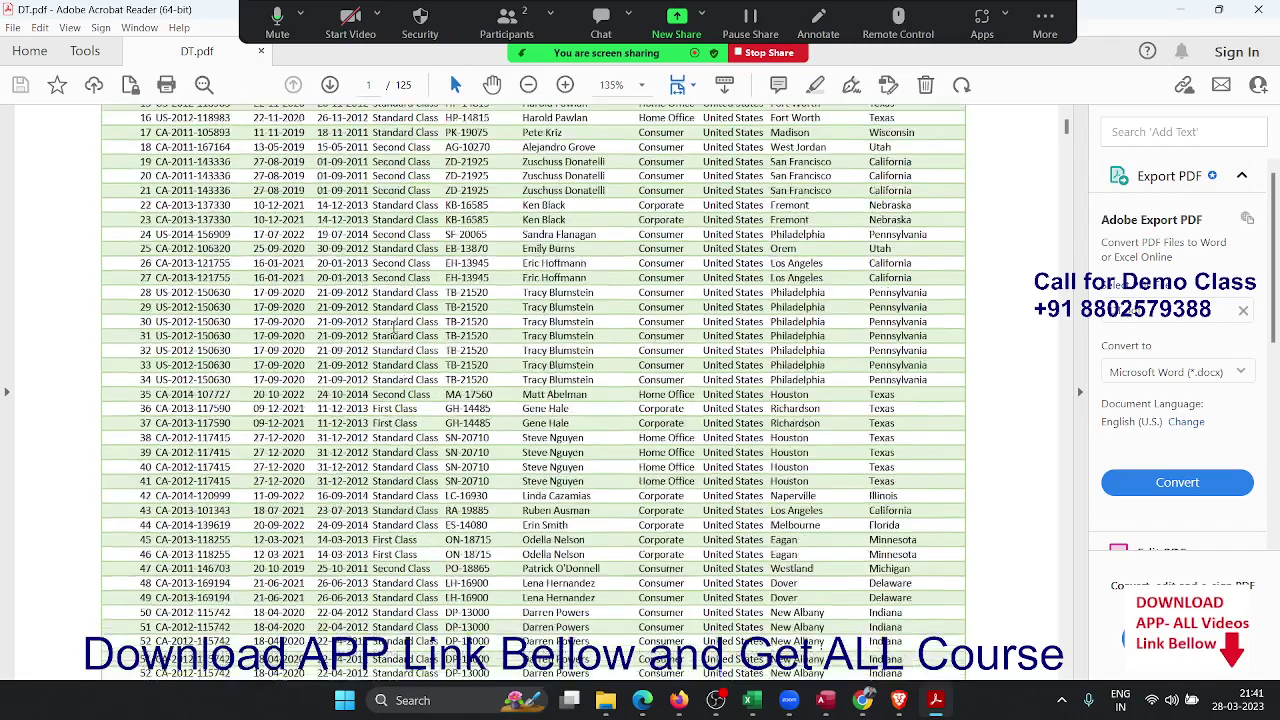
scroll(368, 355, "down", 8)
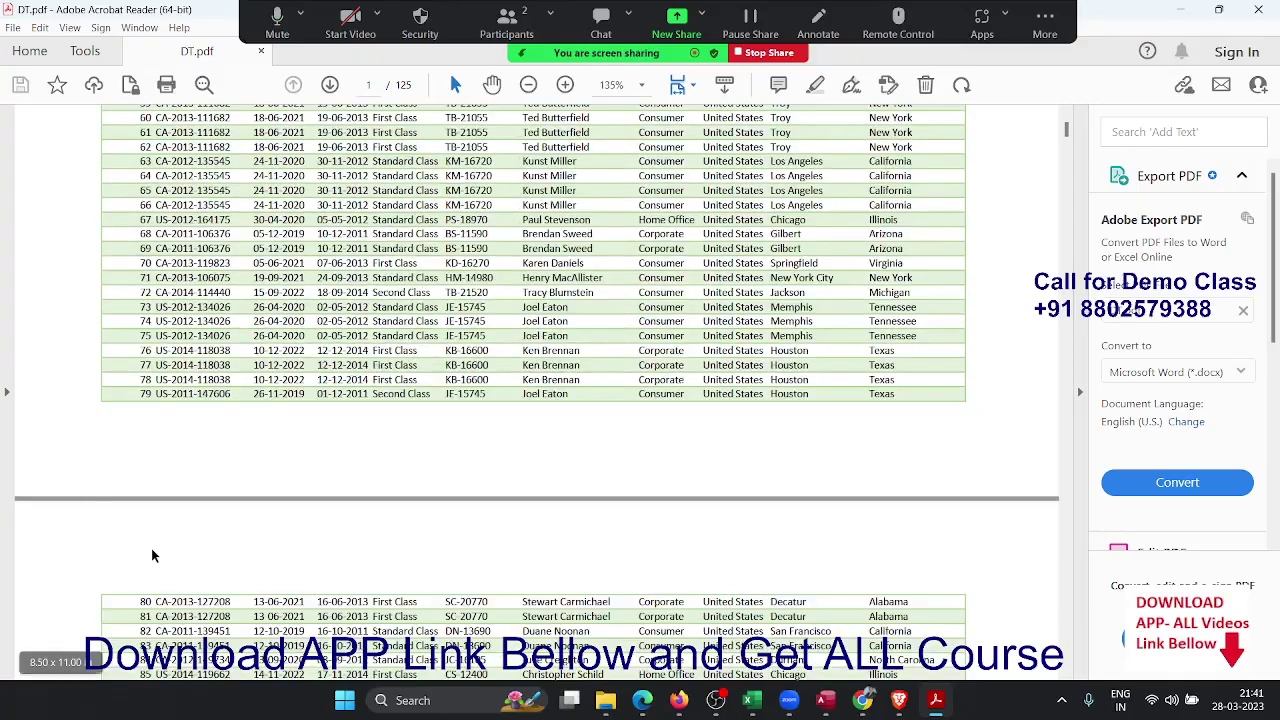
scroll(152, 556, "down", 3)
scroll(143, 528, "down", 5)
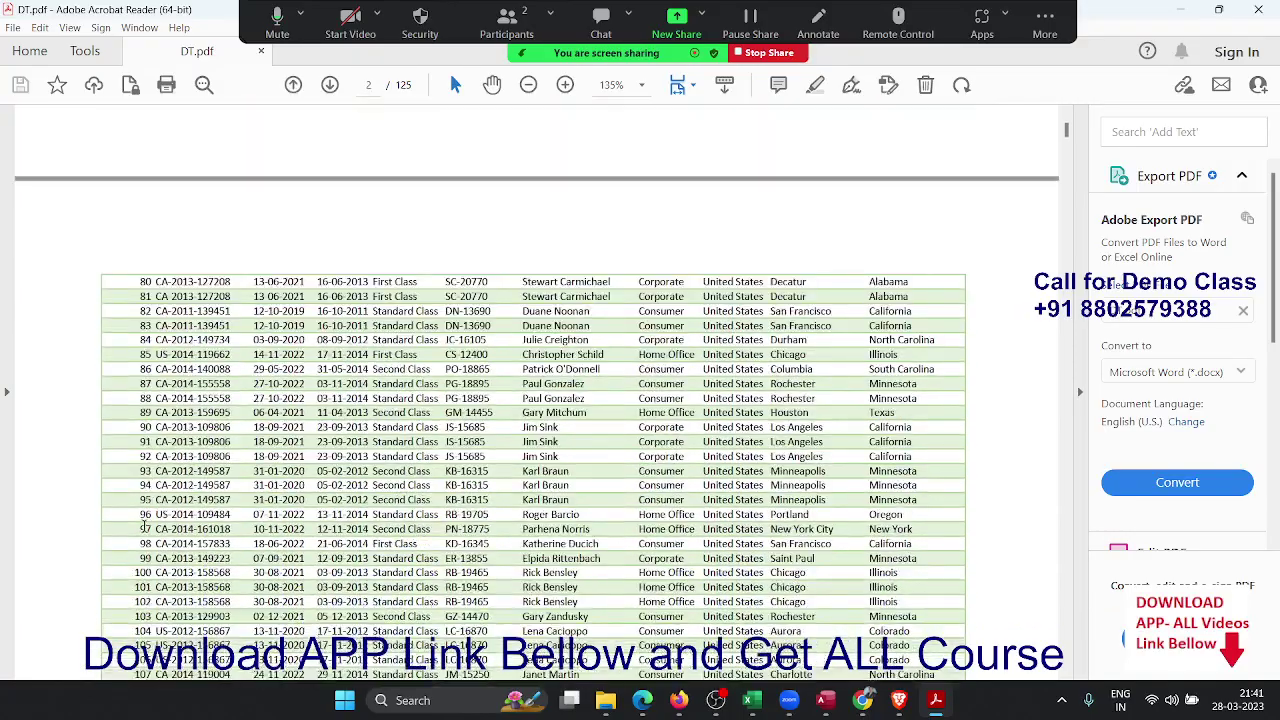
scroll(143, 526, "down", 5)
scroll(142, 523, "down", 5)
scroll(141, 520, "down", 6)
scroll(141, 520, "down", 5)
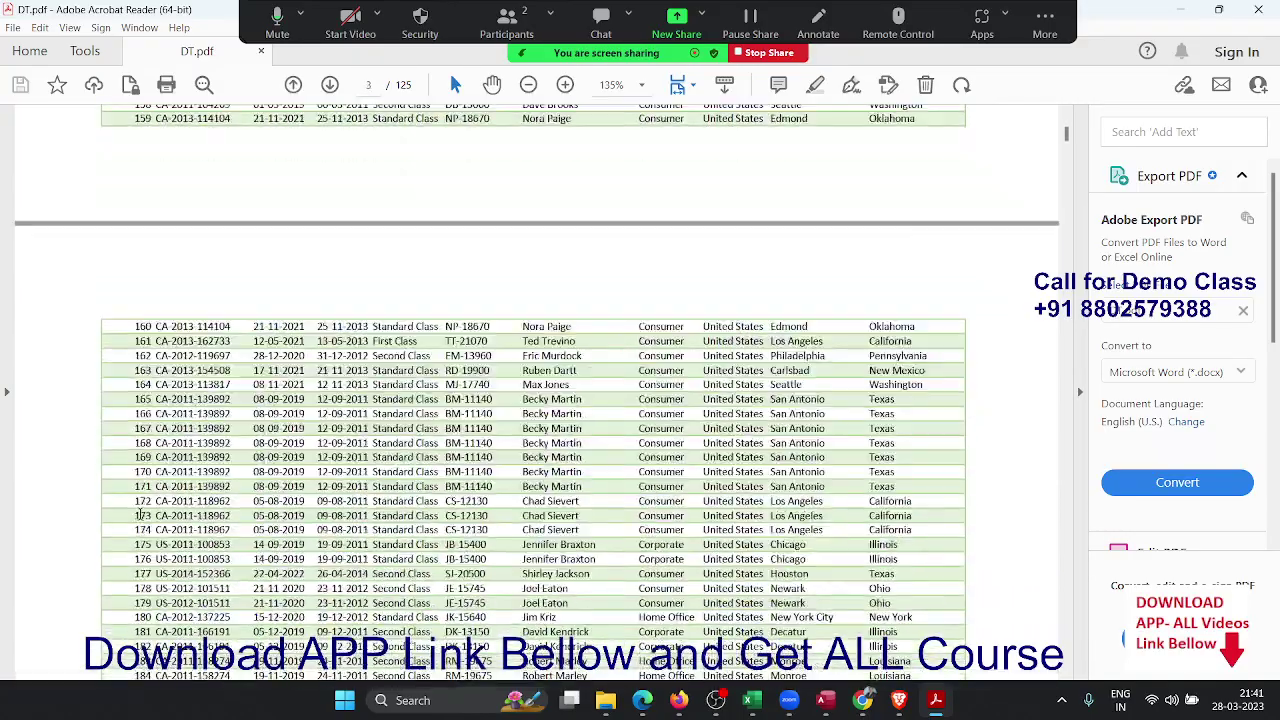
scroll(141, 520, "down", 5)
scroll(577, 327, "down", 4)
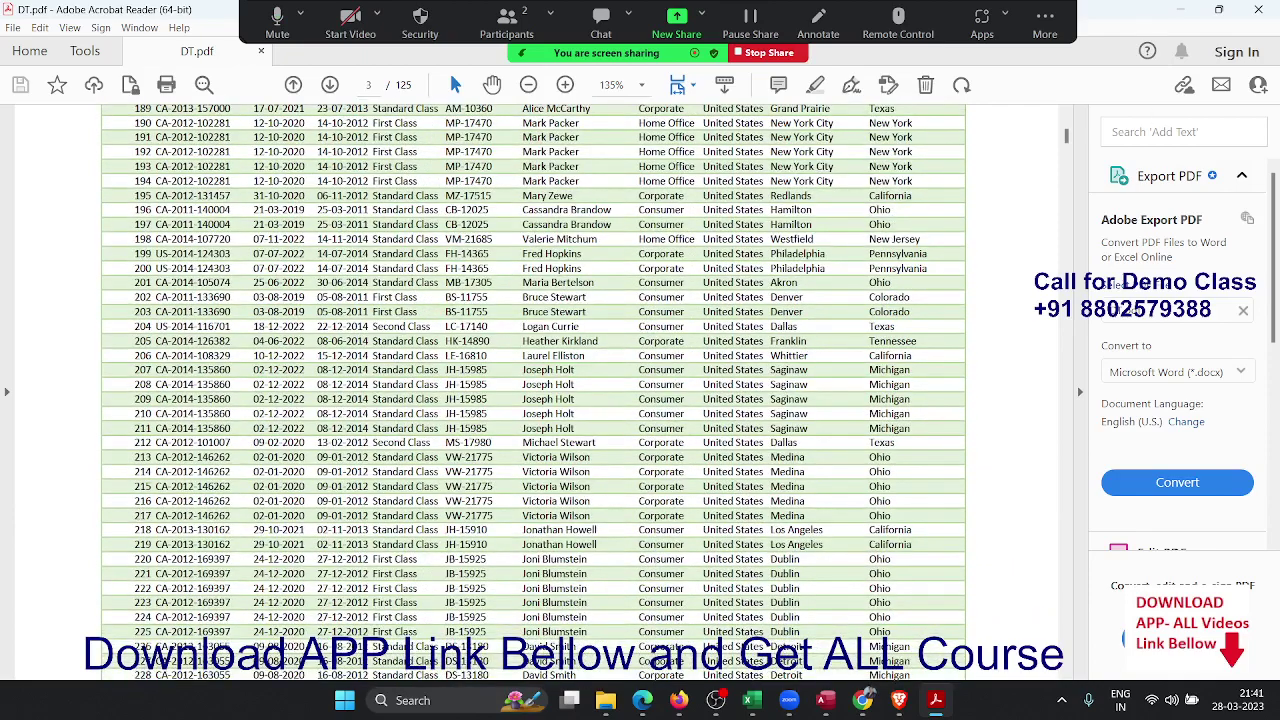
Step: Close Acrobat Reader and return to Excel's Get Data From File source list
left_click(1258, 12)
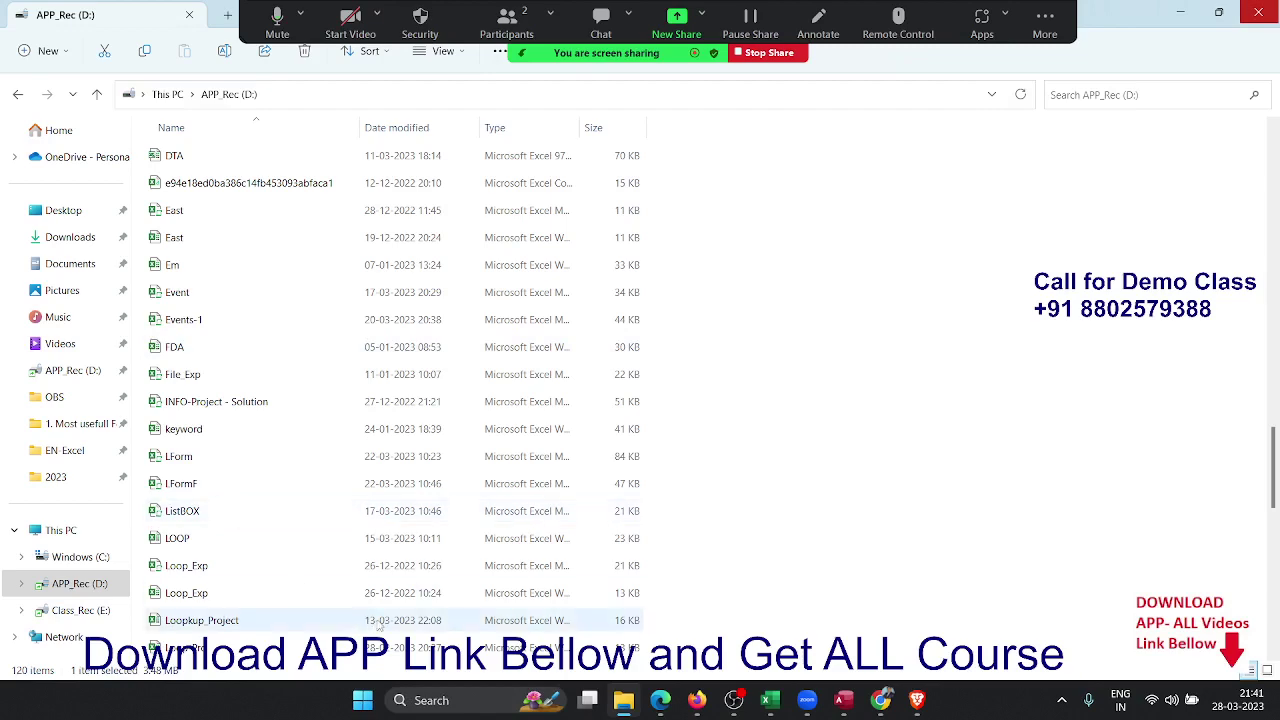
mouse_move(697, 700)
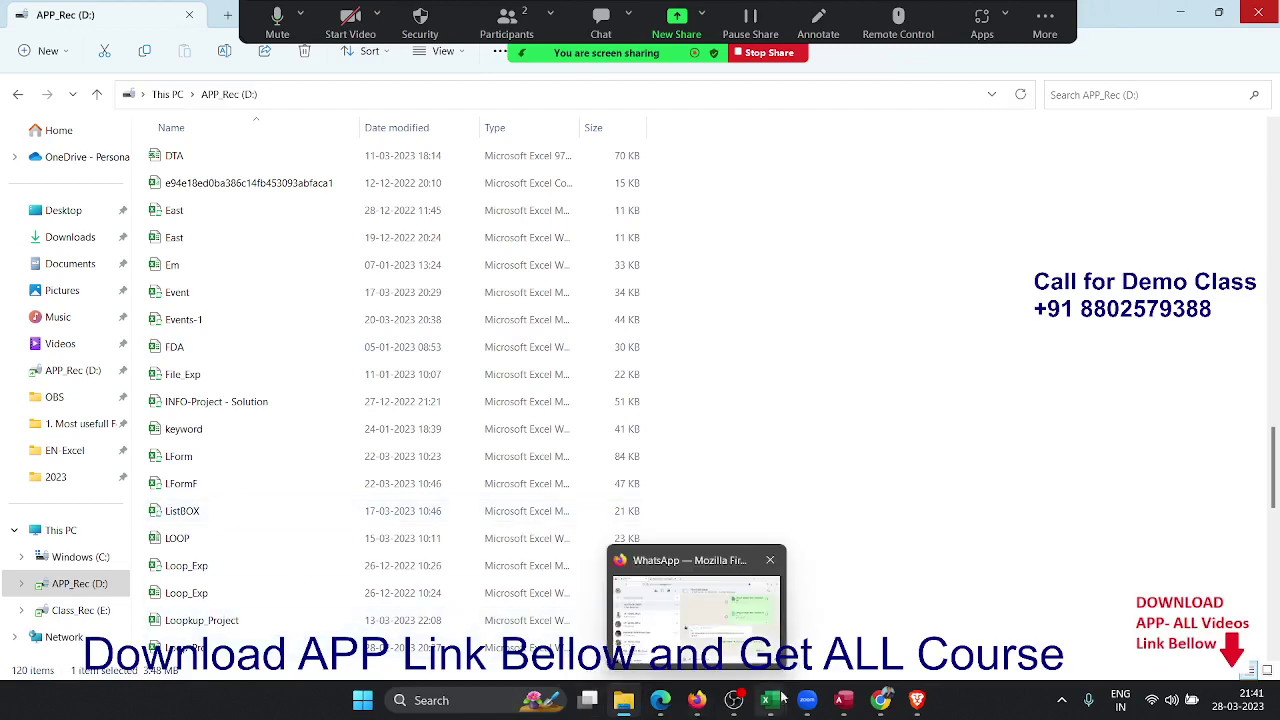
mouse_move(768, 700)
left_click(950, 600)
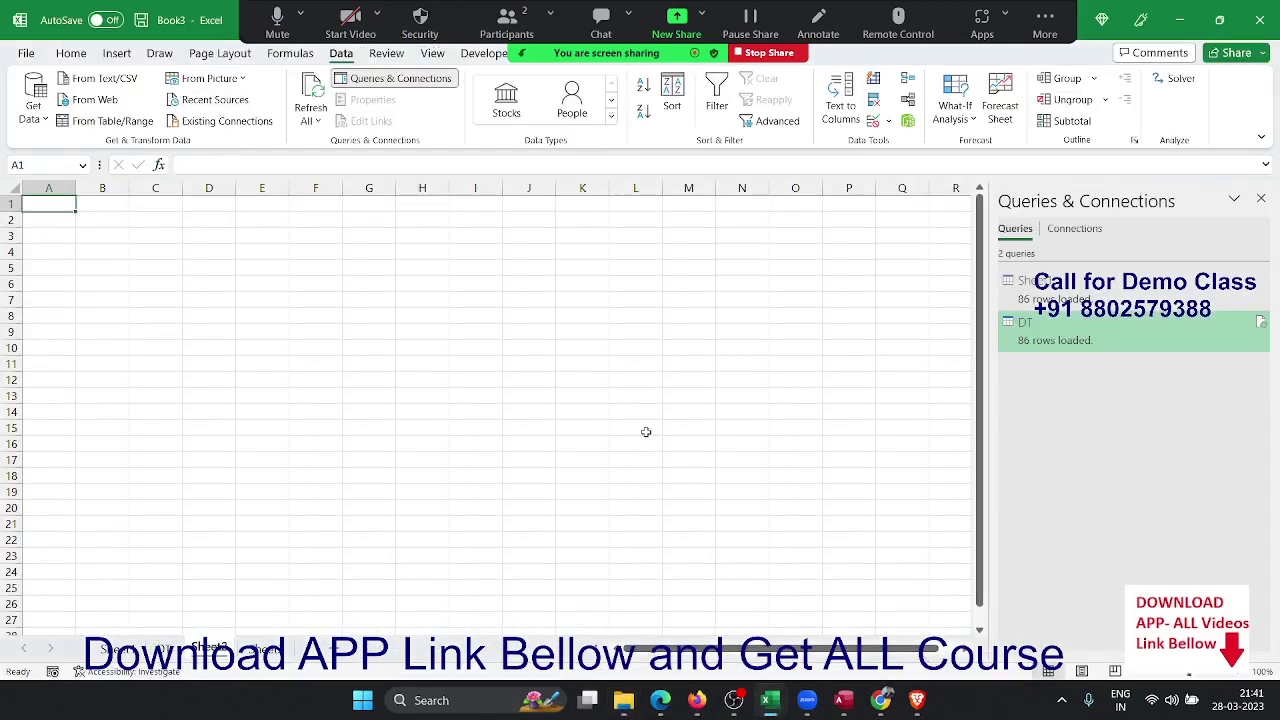
left_click(36, 120)
mouse_move(100, 148)
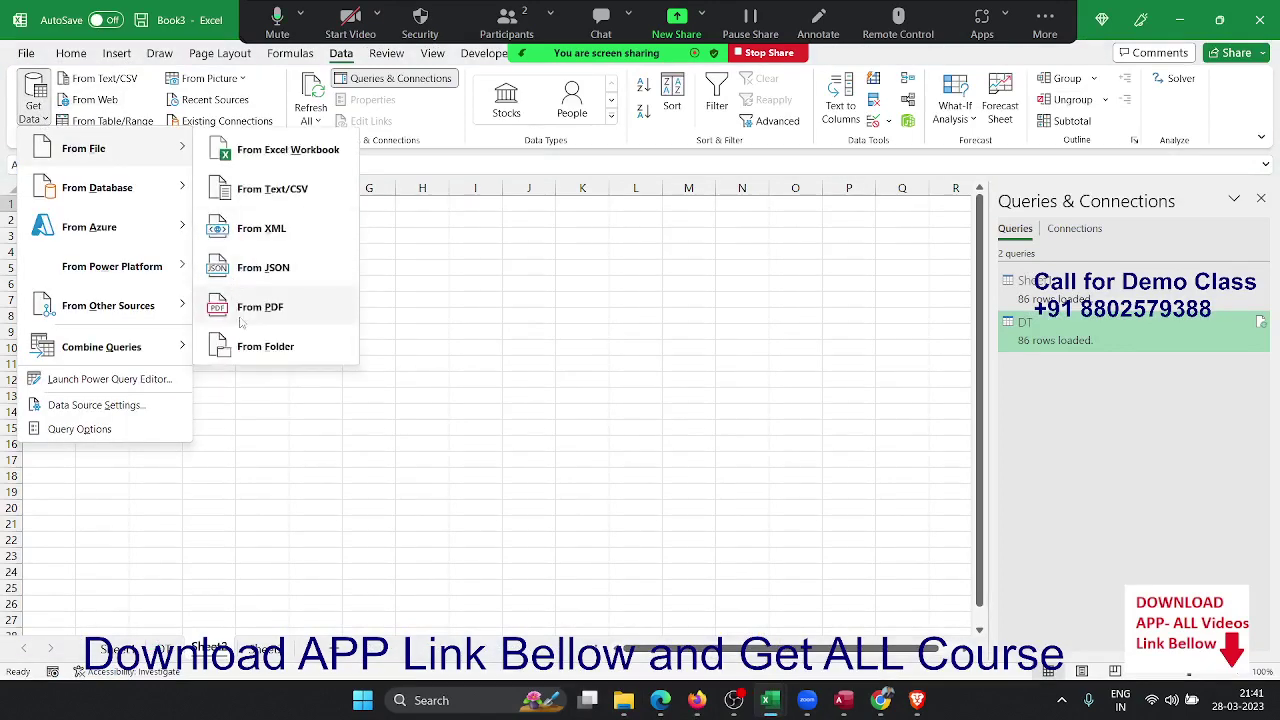
Step: Browse to the APP_Rec (D:) drive and pick which file types to list
left_click(241, 324)
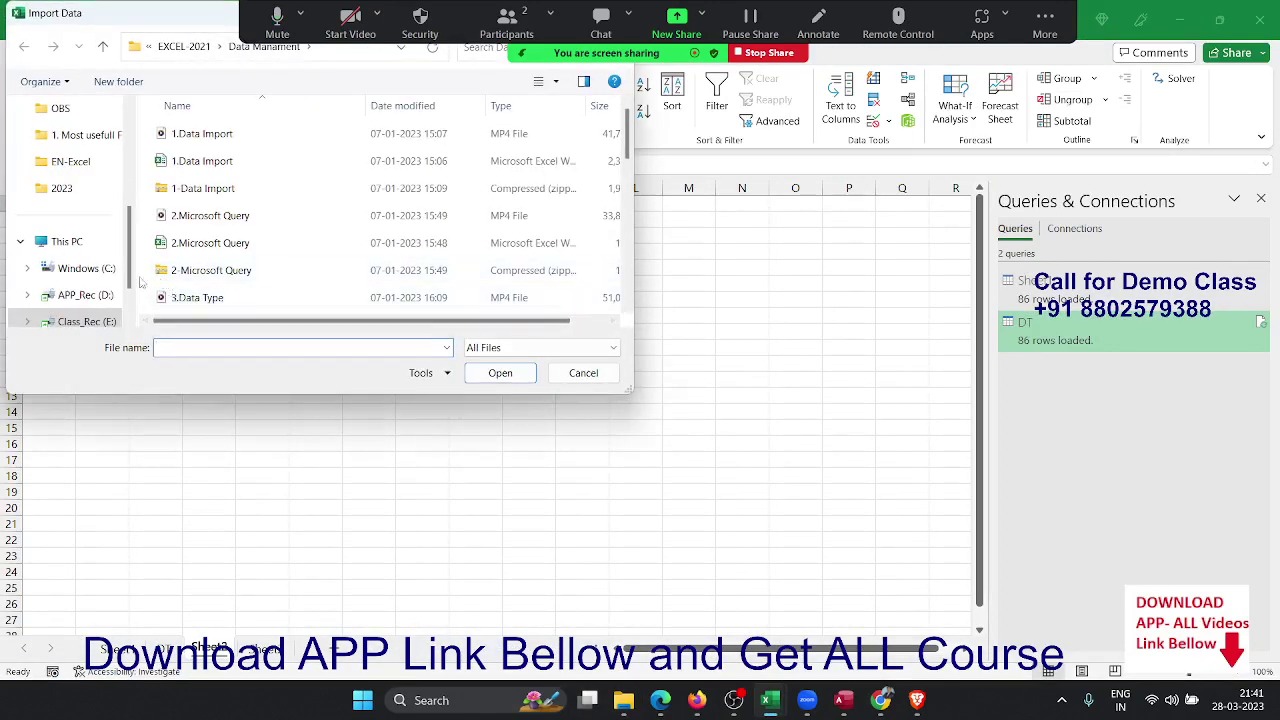
left_click(106, 297)
left_click(198, 246)
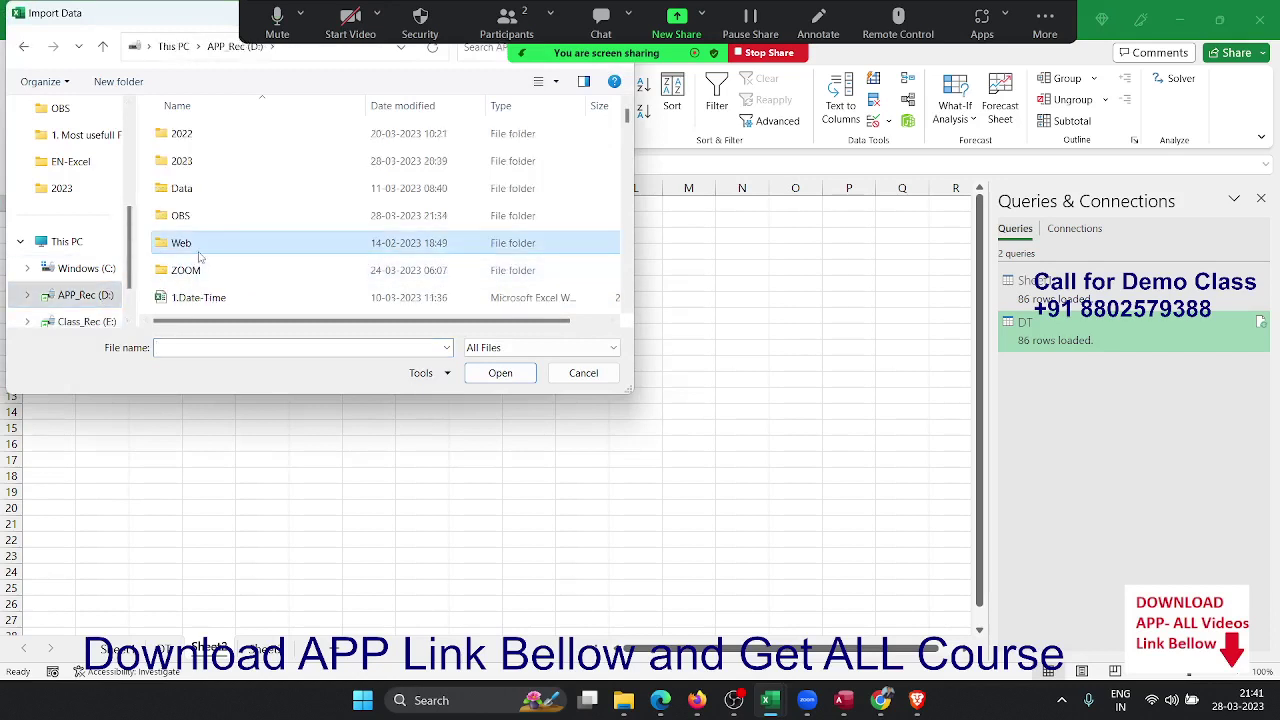
type("dash")
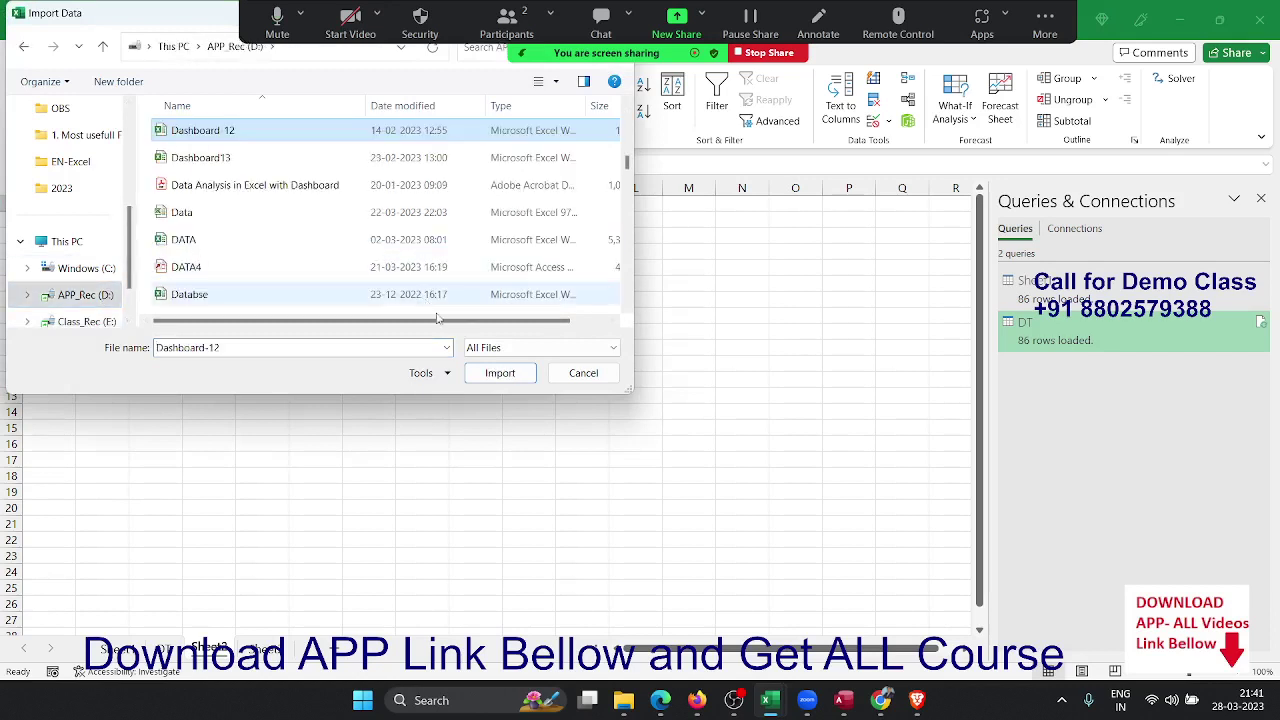
left_click(477, 348)
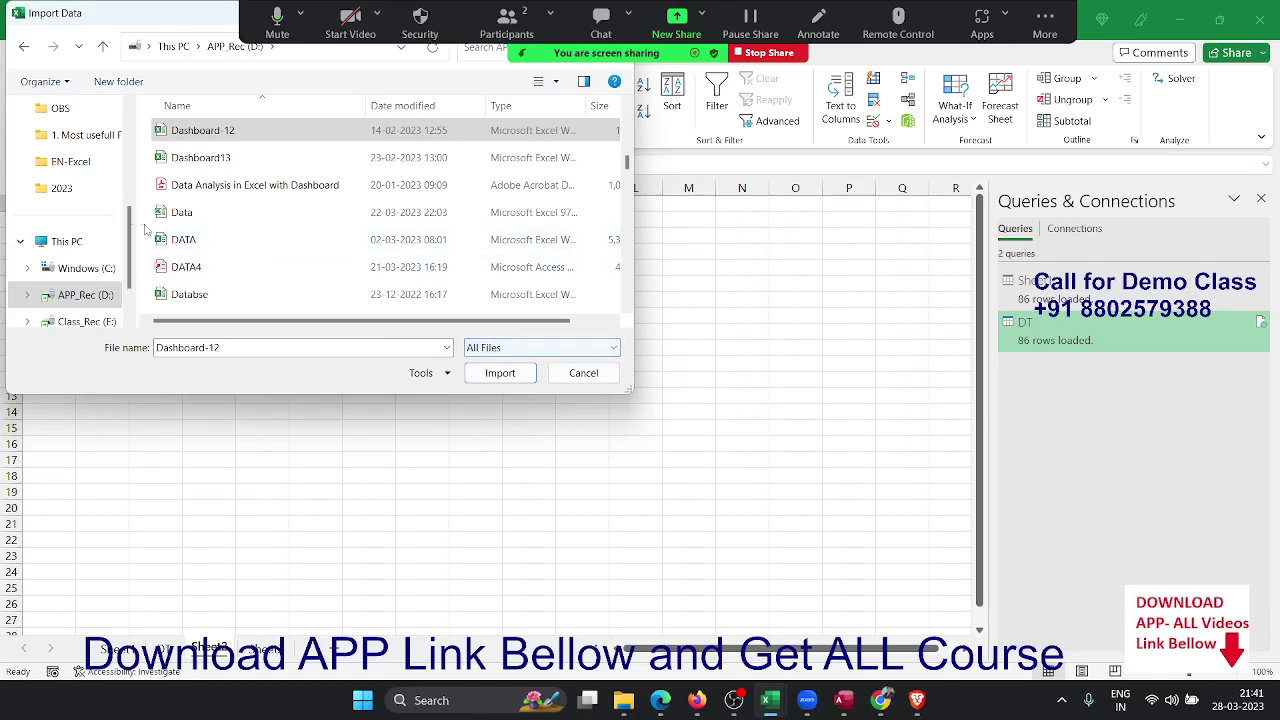
Step: Move down the file list past DATA4 to the DT PDF and import it
left_click(173, 240)
key("Down")
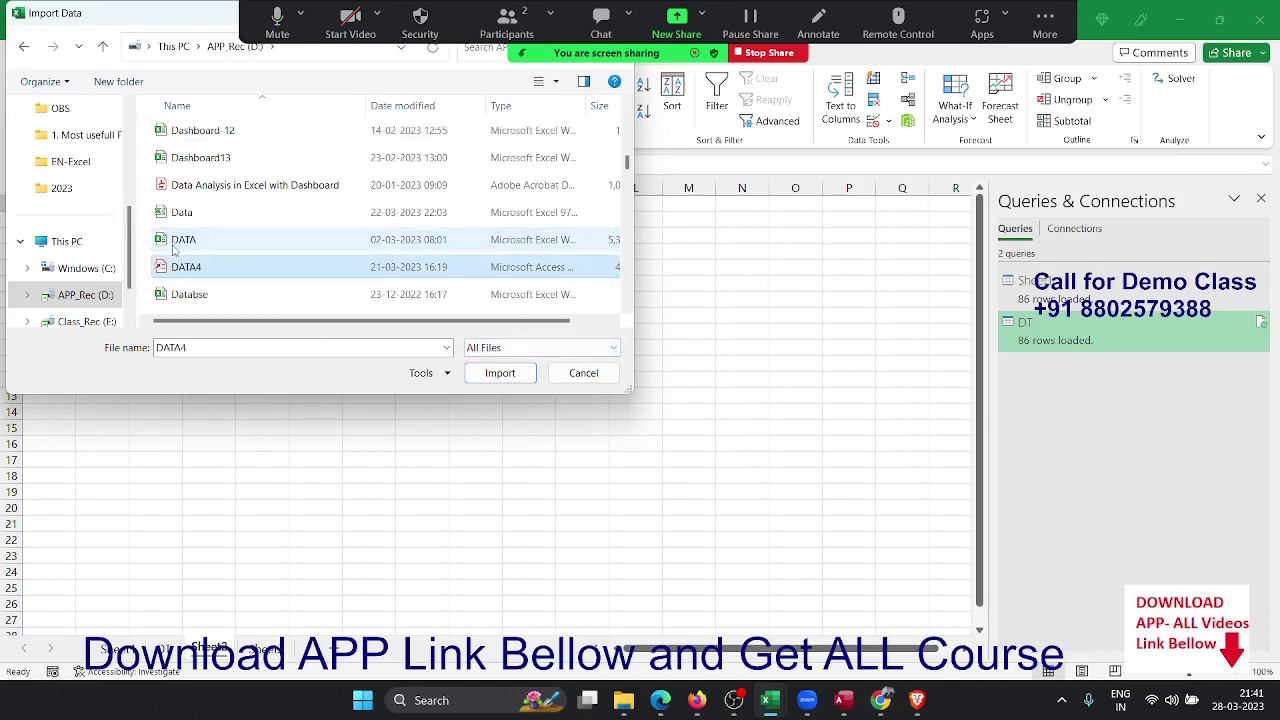
key("Down")
key("Down")
key("Down")
key("Down")
key("Down")
key("Down")
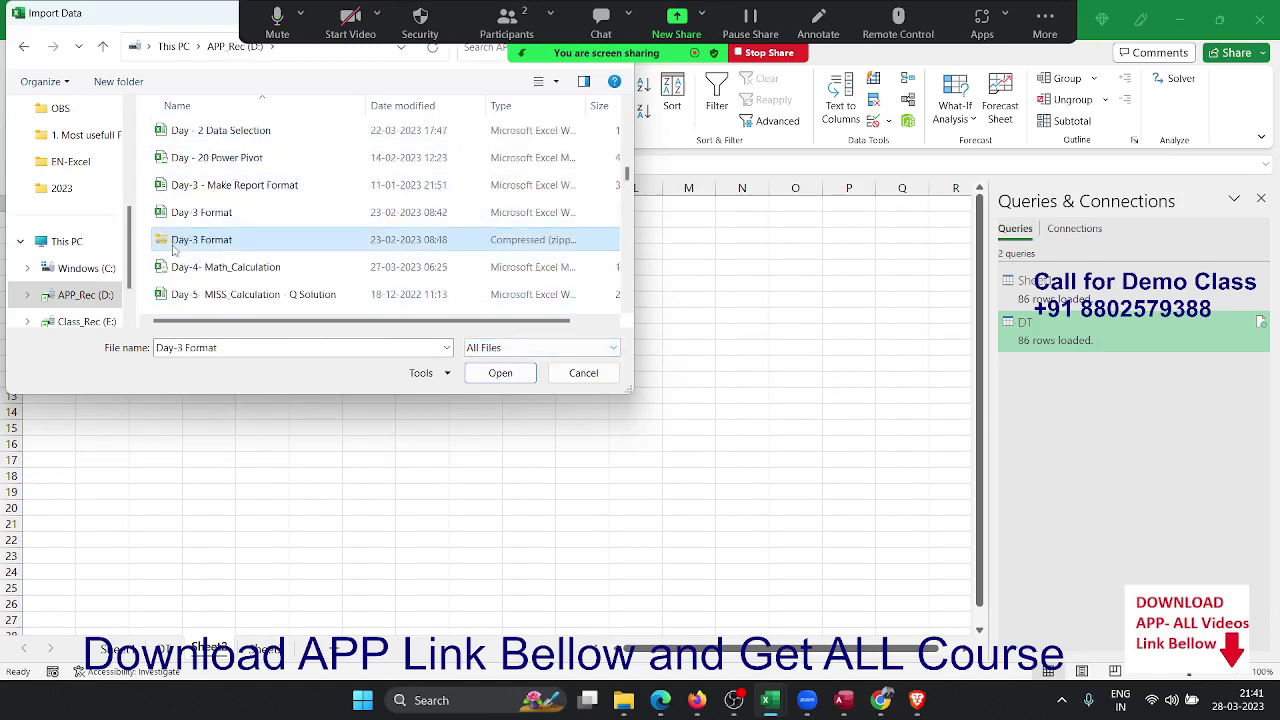
key("Down")
key("Down")
key("Down")
key("Down")
key("Down")
key("Down")
key("Down")
key("Down")
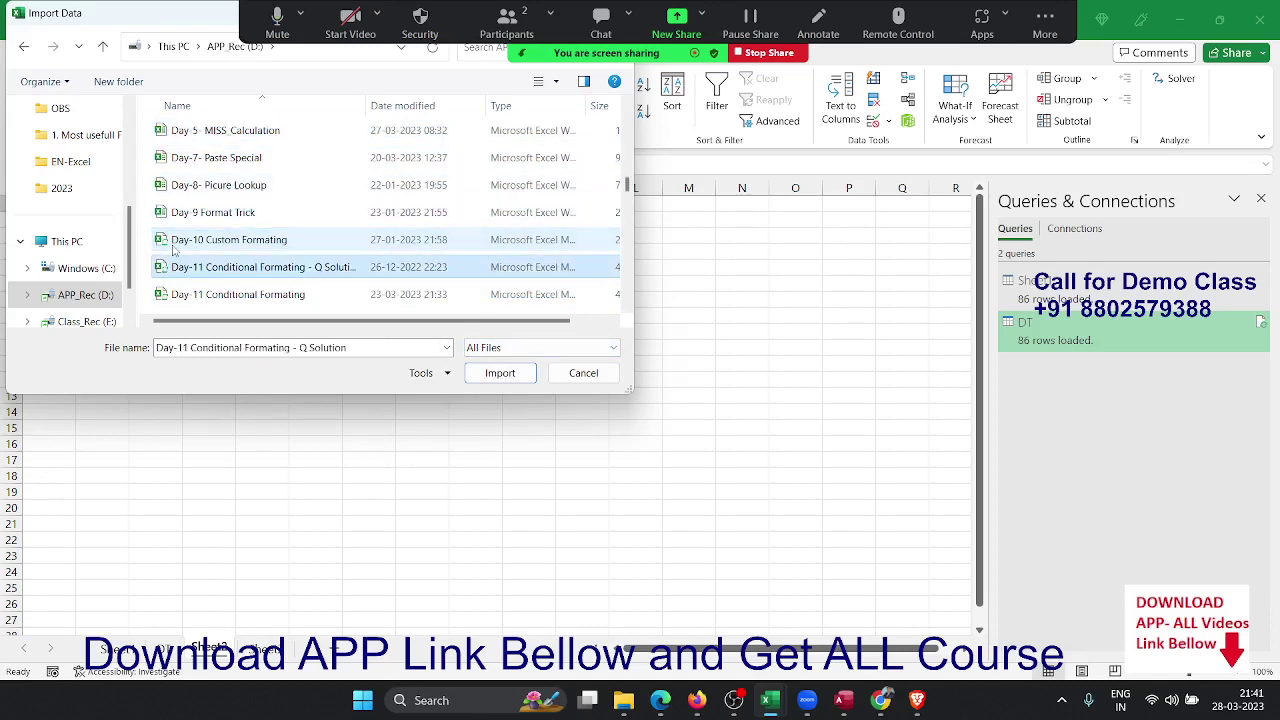
key("Down")
key("Down")
key("Down")
key("Down")
key("Down")
key("Down")
key("Down")
key("Down")
key("Down")
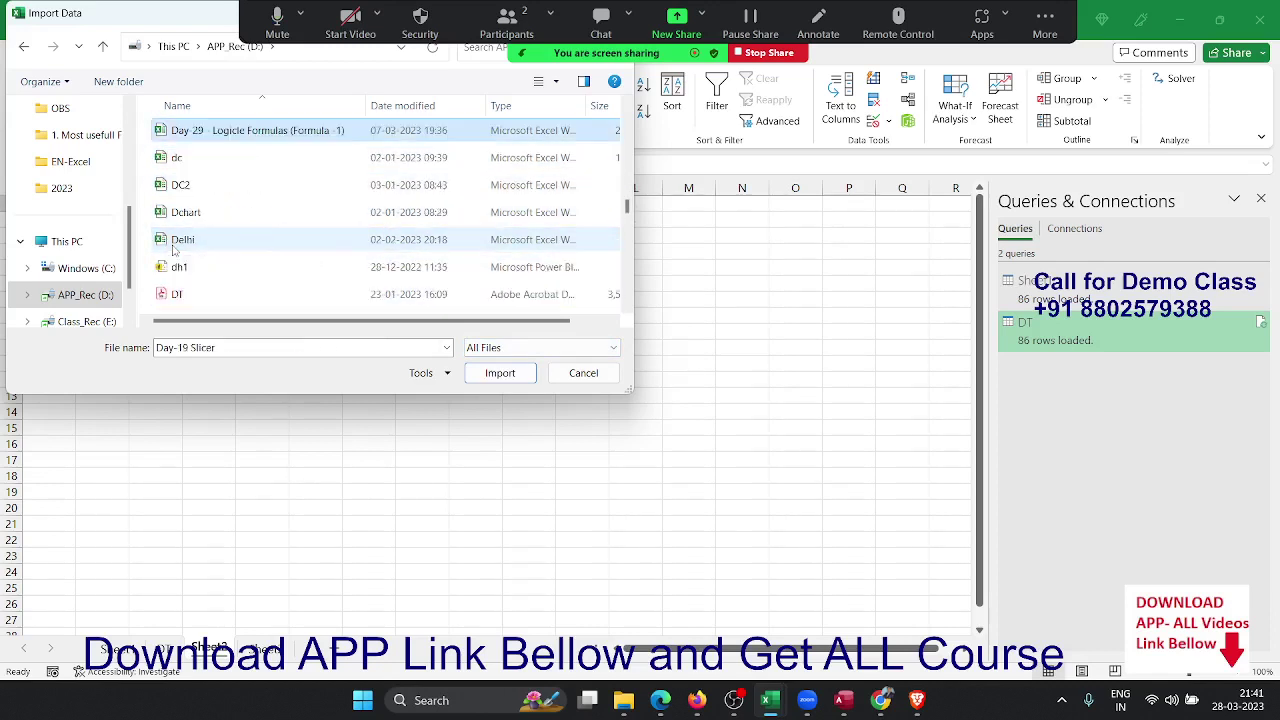
key("Down")
key("Down")
key("Down")
key("Down")
scroll(193, 291, "down", 2)
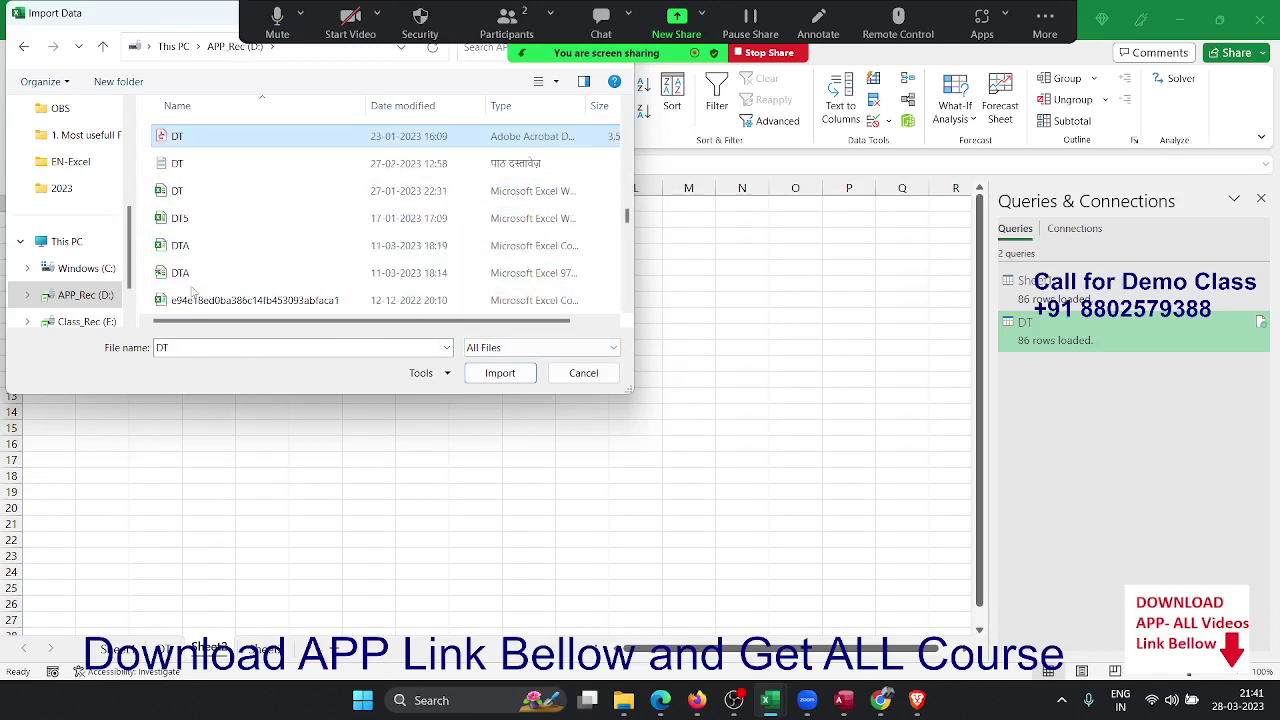
left_click(500, 373)
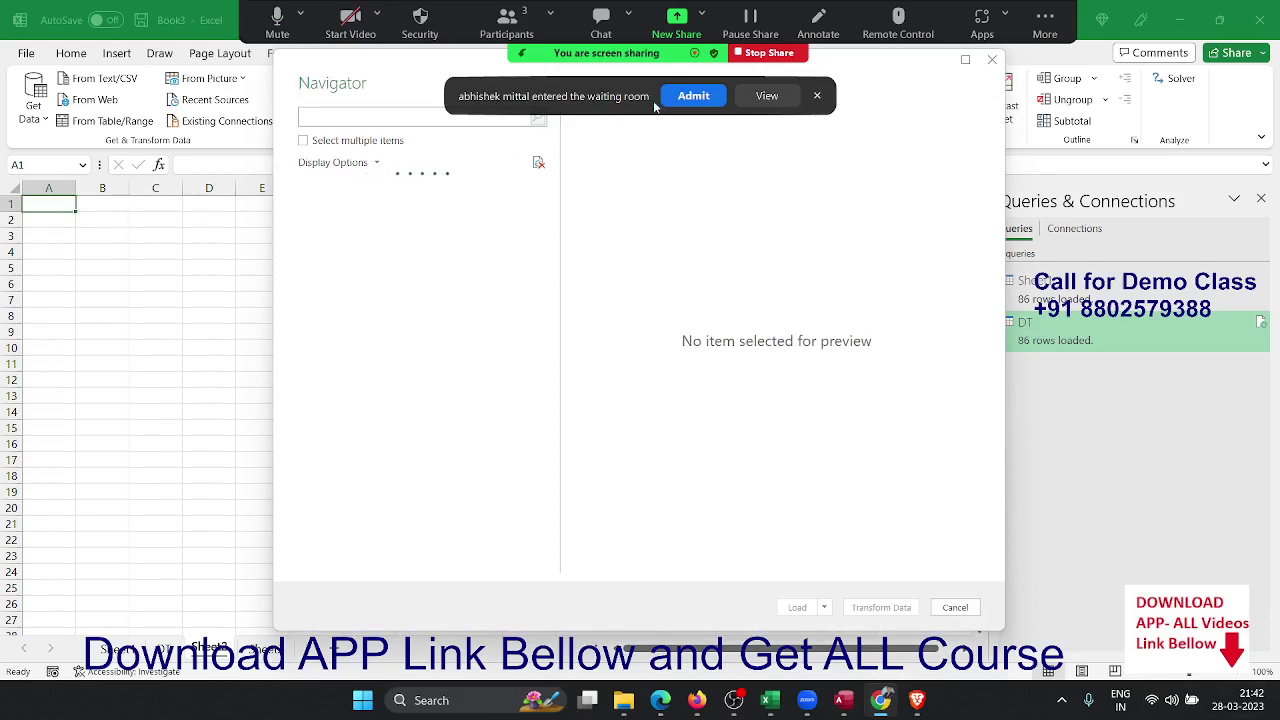
Step: Dismiss the waiting-room notification and scroll through DT.pdf's 250 tables in the Navigator
left_click(716, 96)
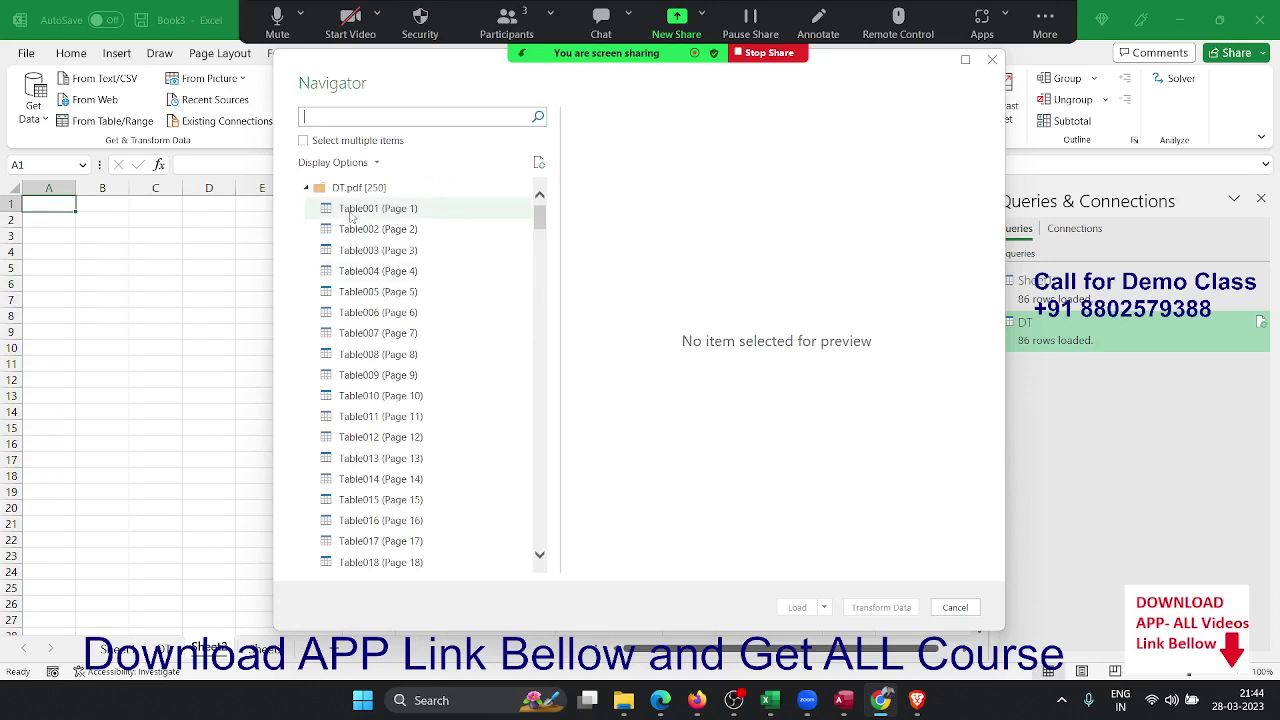
scroll(350, 215, "down", 3)
scroll(350, 215, "down", 10)
scroll(350, 215, "down", 9)
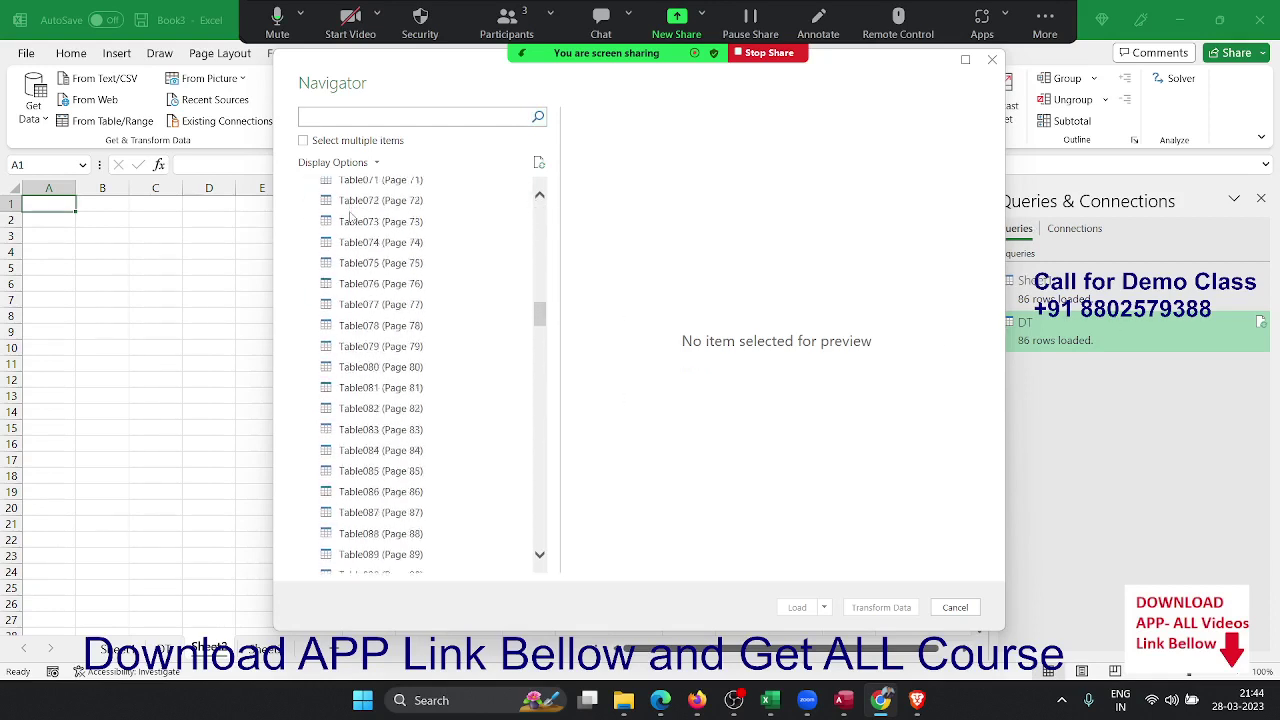
scroll(350, 215, "down", 10)
scroll(350, 215, "down", 15)
scroll(350, 215, "down", 7)
scroll(350, 215, "up", 3)
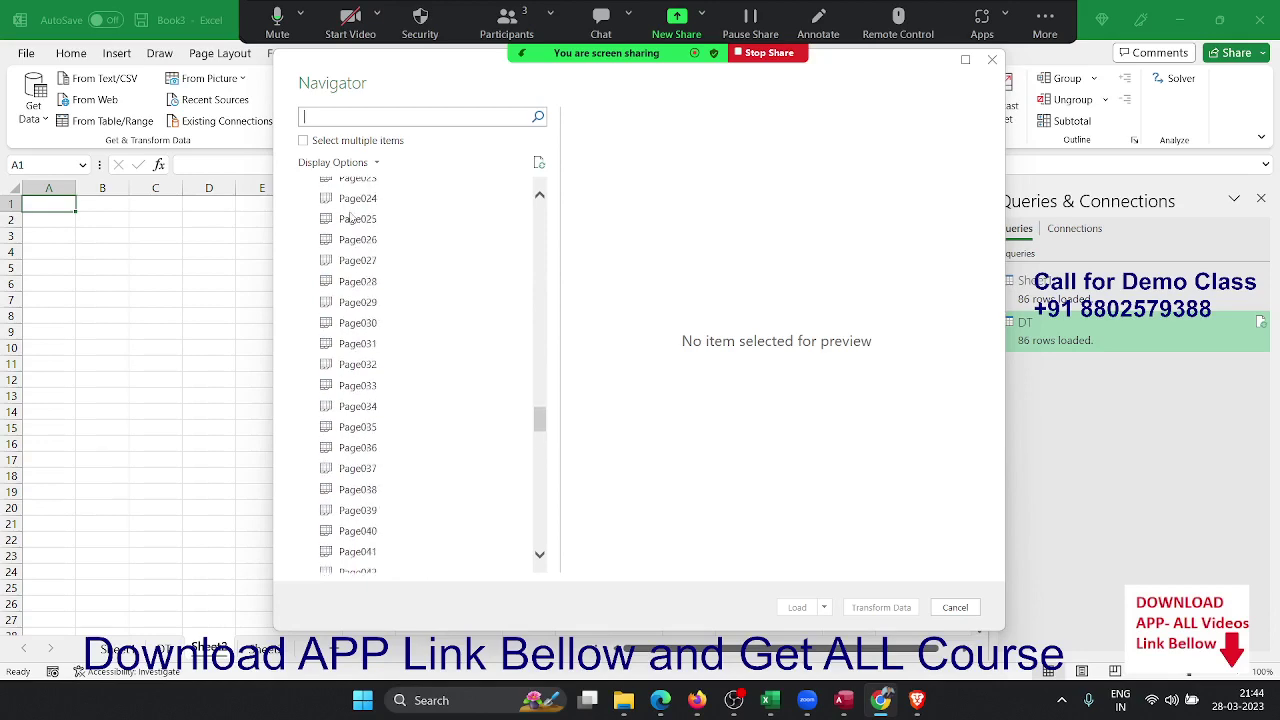
scroll(350, 215, "up", 8)
scroll(352, 216, "up", 5)
scroll(355, 216, "up", 6)
scroll(358, 215, "up", 6)
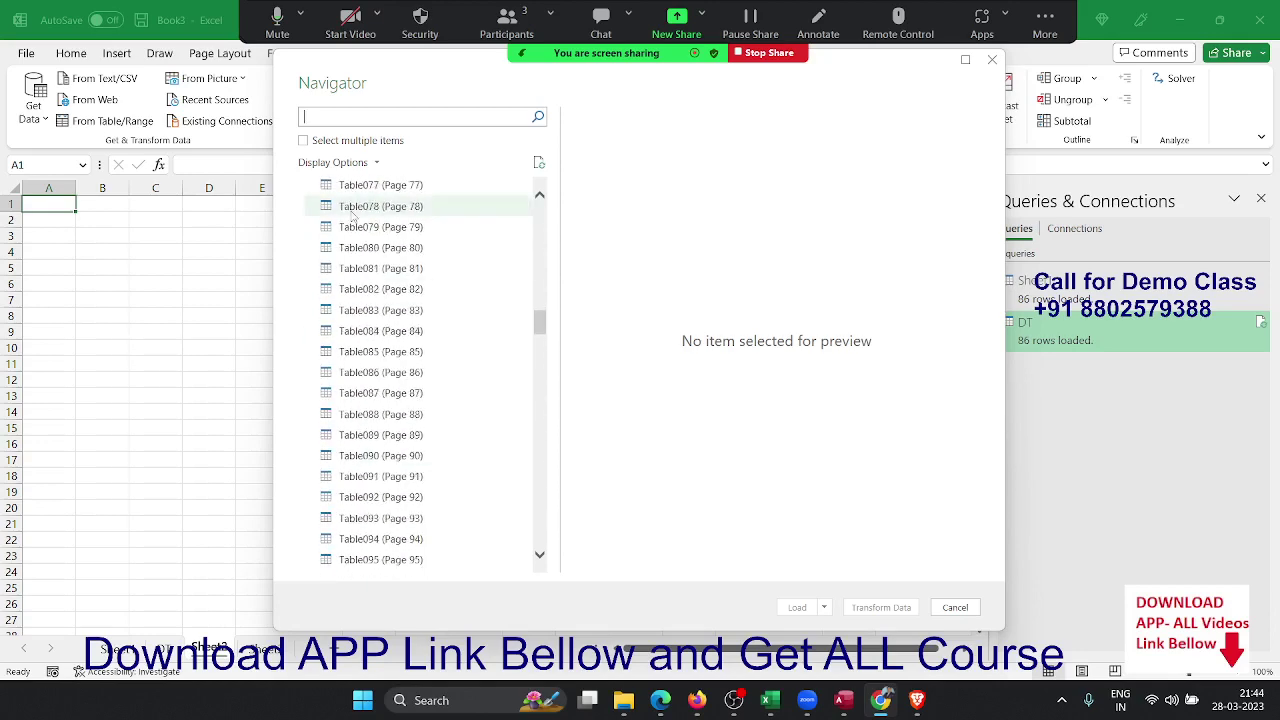
scroll(362, 215, "up", 8)
scroll(362, 215, "up", 11)
scroll(366, 215, "up", 7)
Step: Preview Table001 (Page 1), scroll its columns right, then cancel without loading
left_click(370, 209)
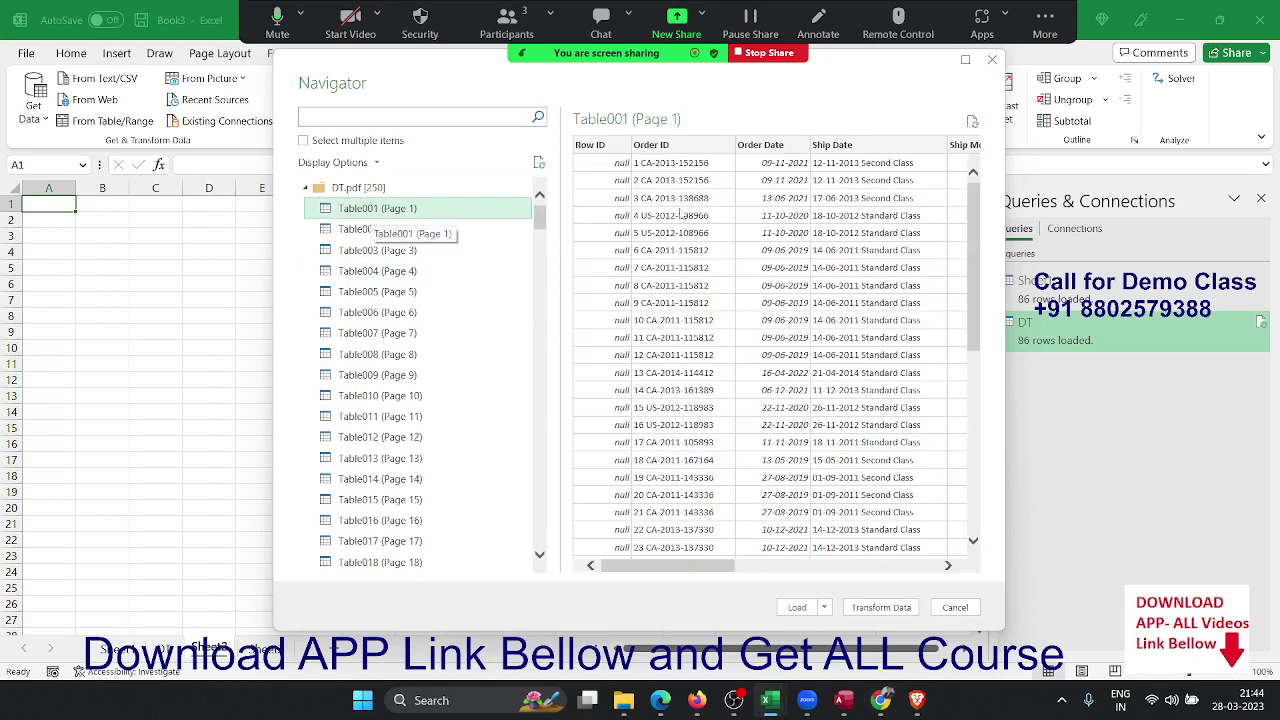
left_click_drag(735, 567, 940, 584)
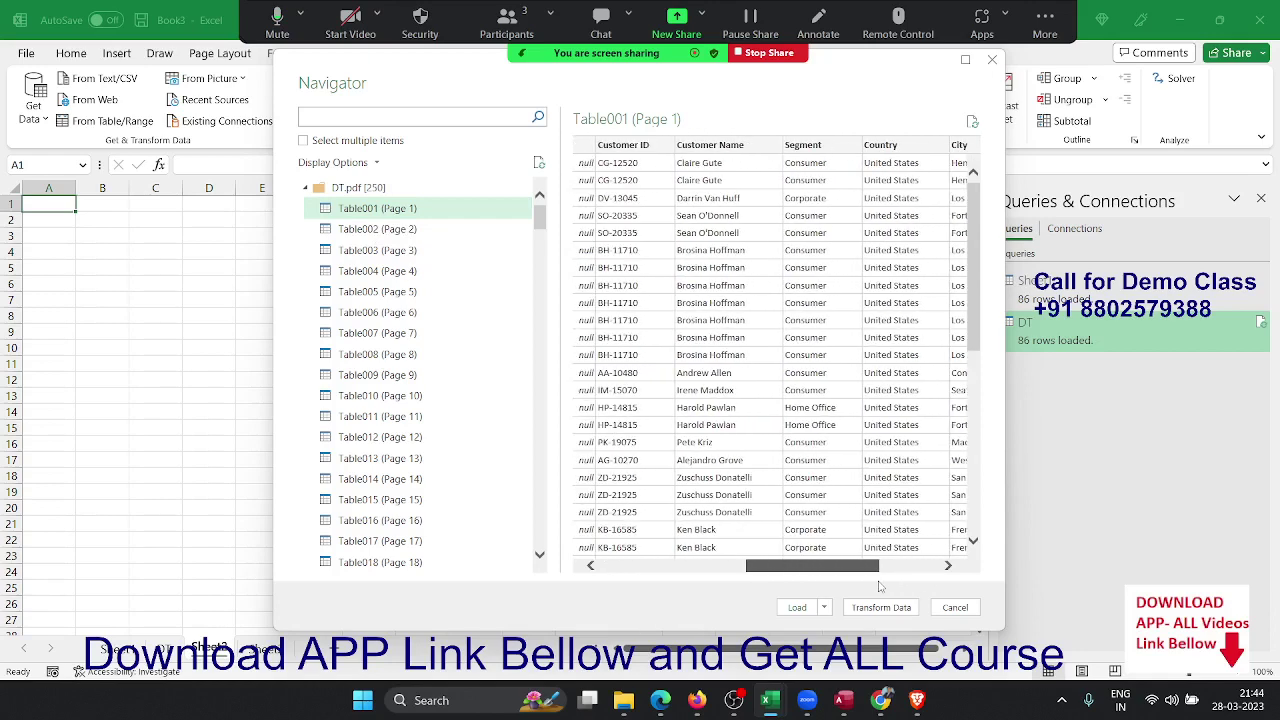
left_click(955, 608)
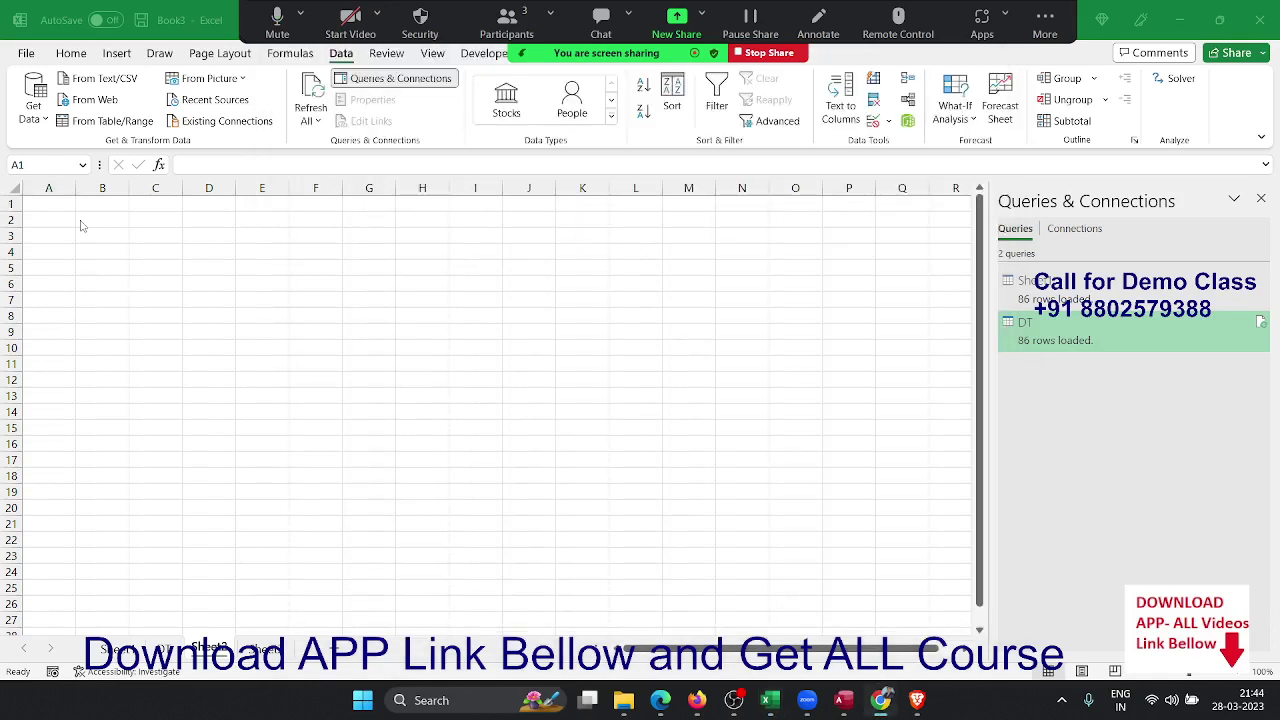
left_click(47, 121)
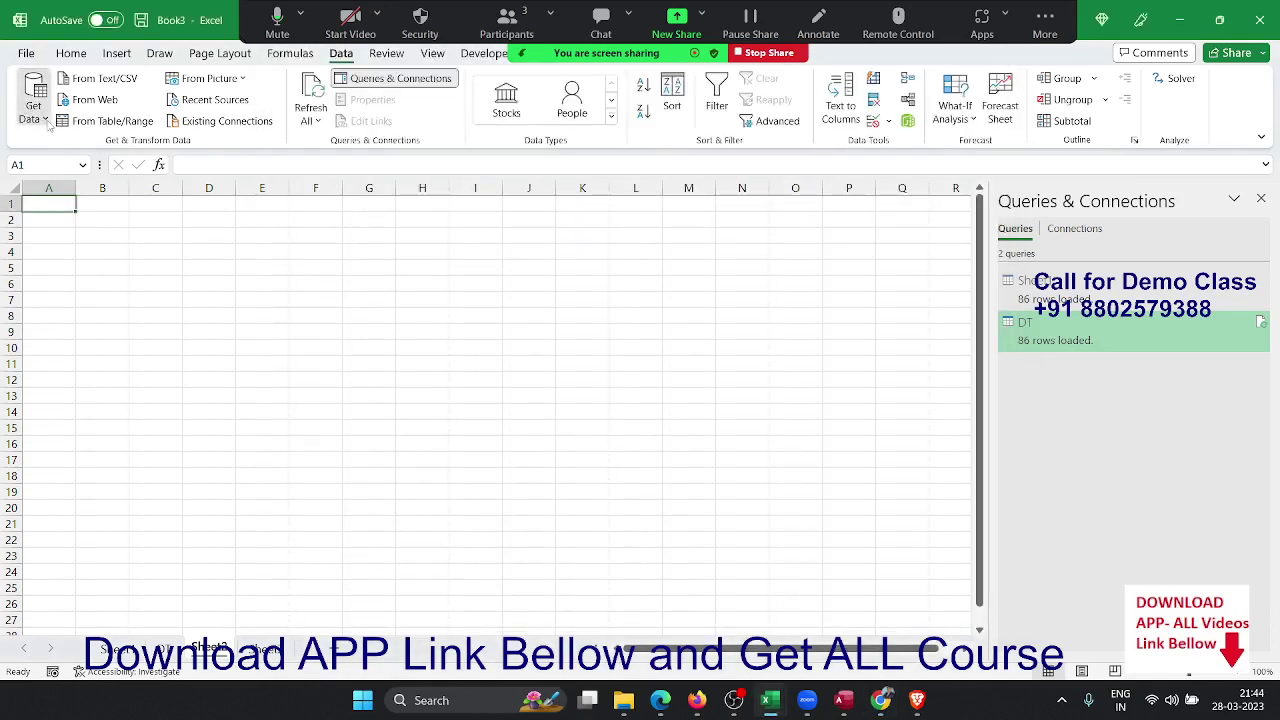
key("Escape")
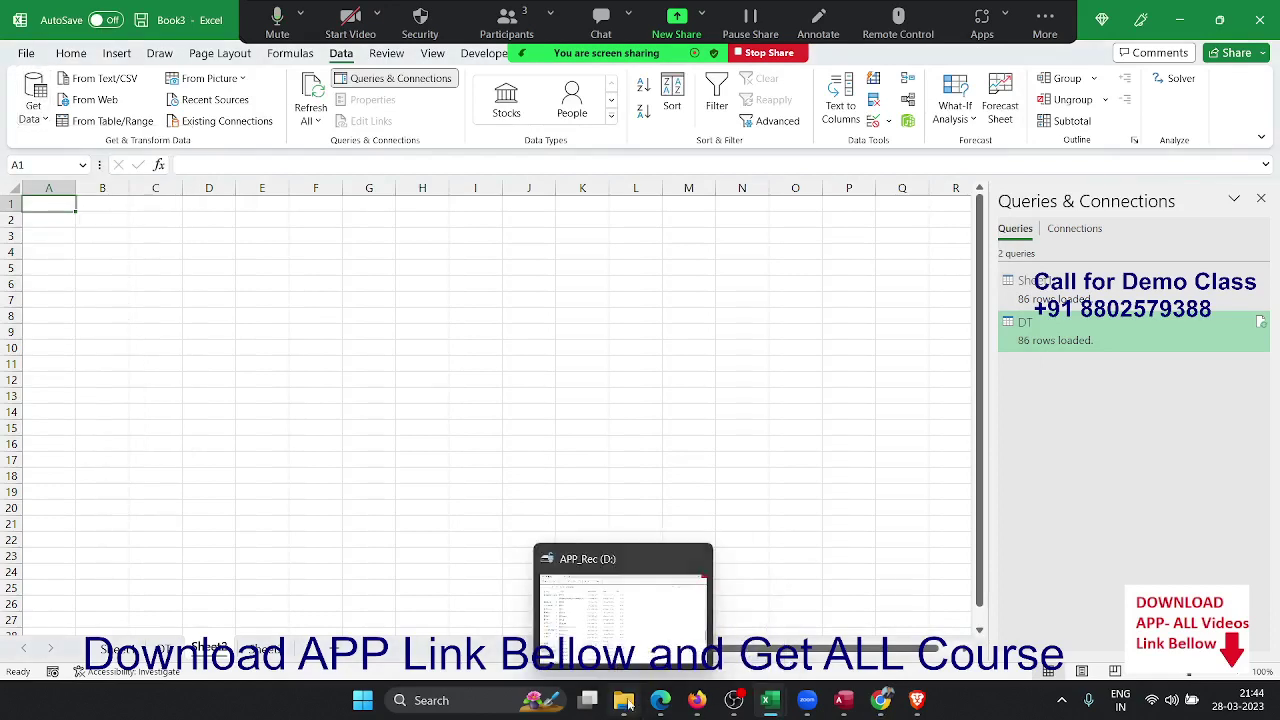
left_click(623, 700)
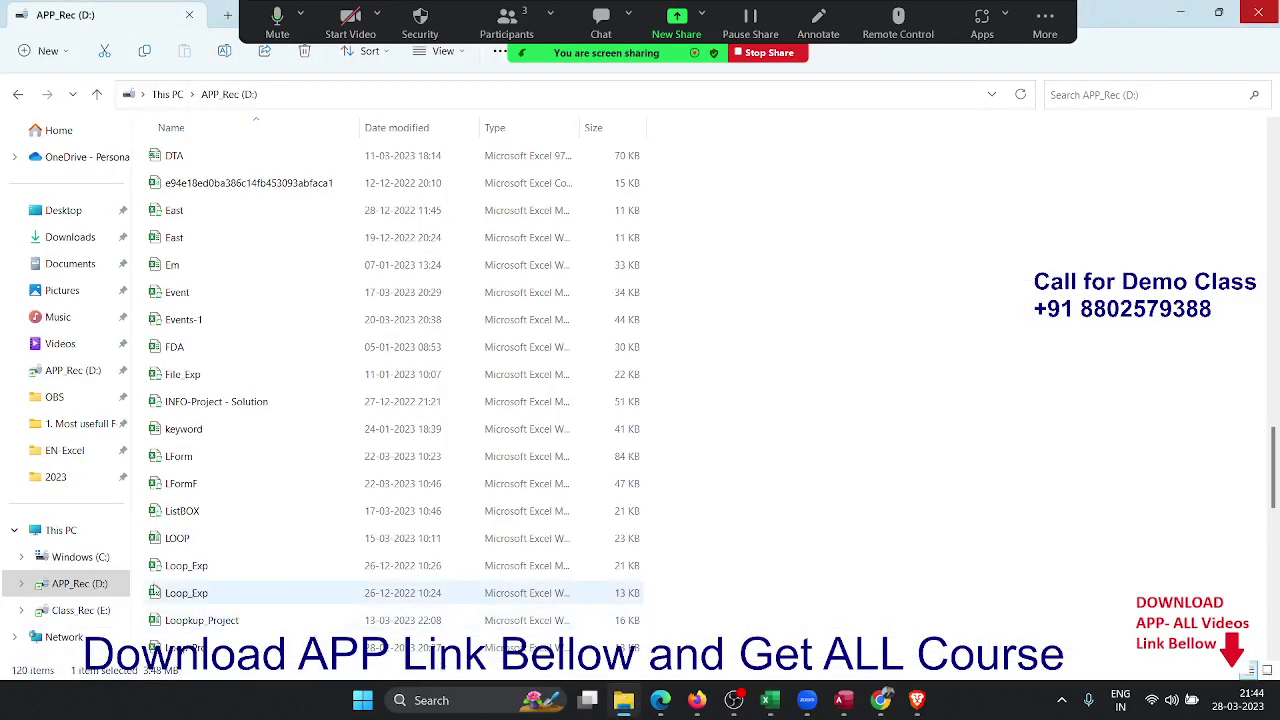
left_click(113, 589)
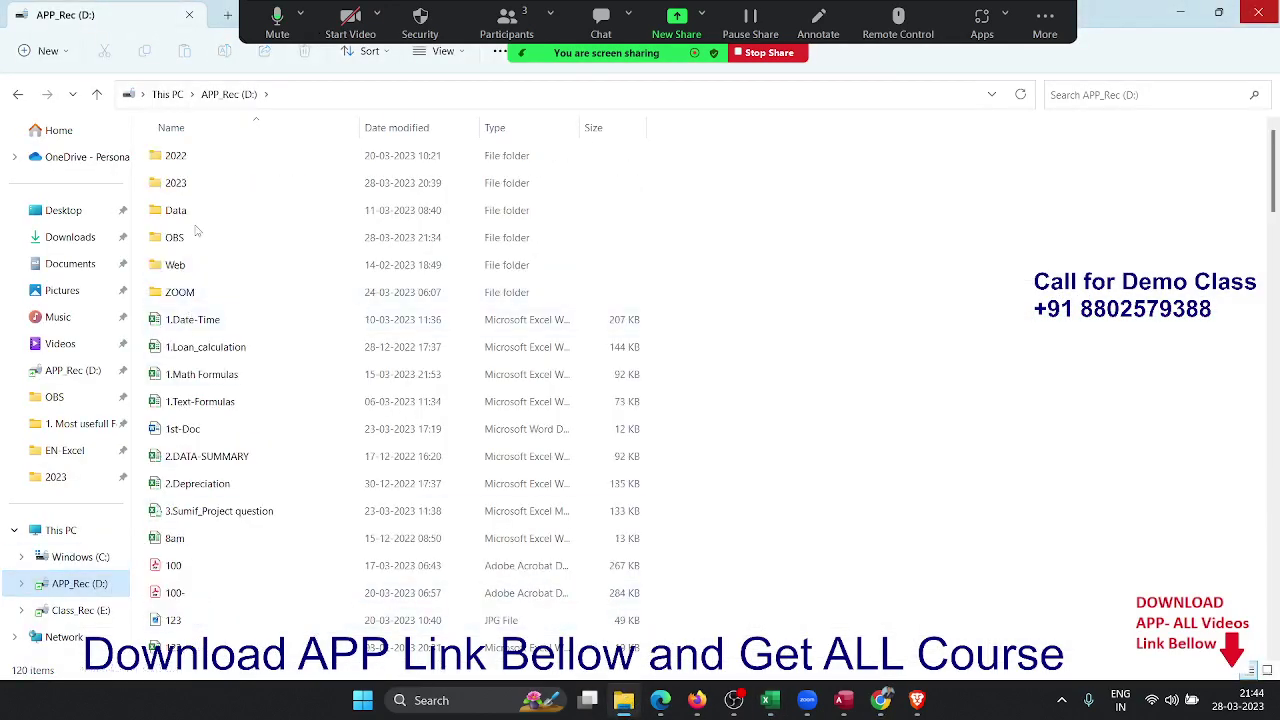
double_click(246, 211)
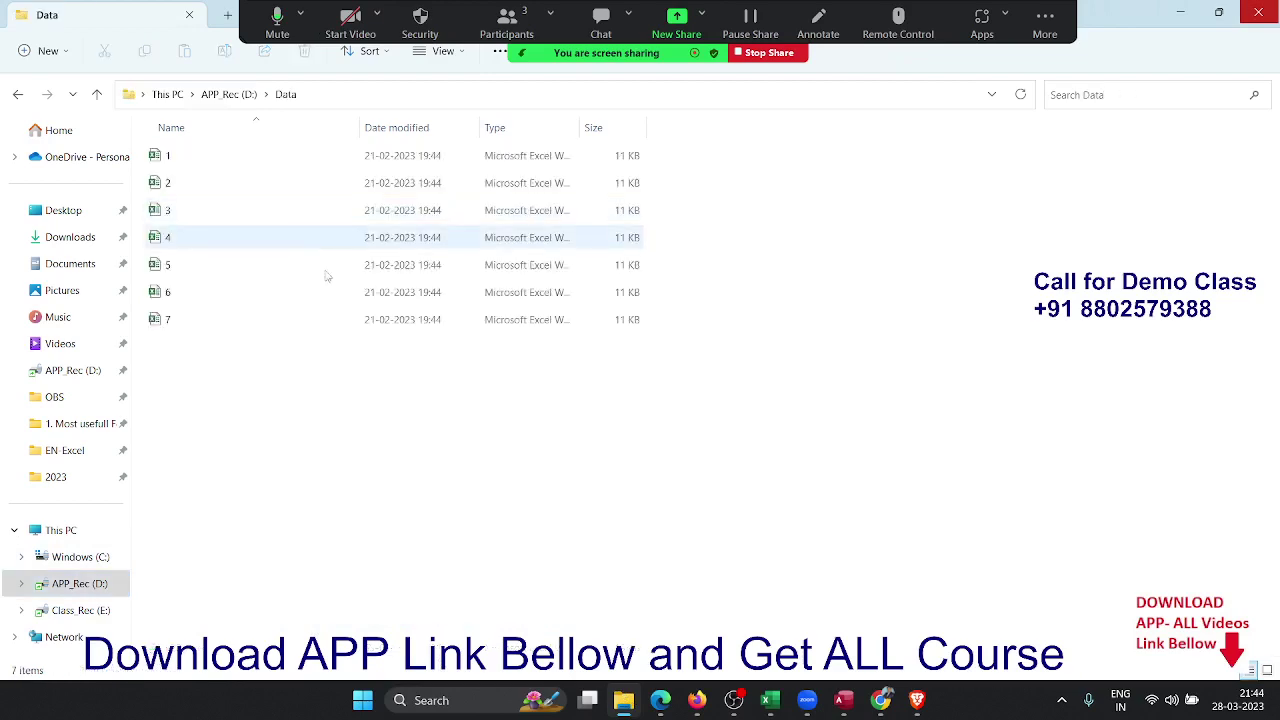
mouse_move(325, 388)
left_mouse_down()
mouse_move(163, 200)
mouse_move(170, 158)
left_mouse_up()
double_click(172, 155)
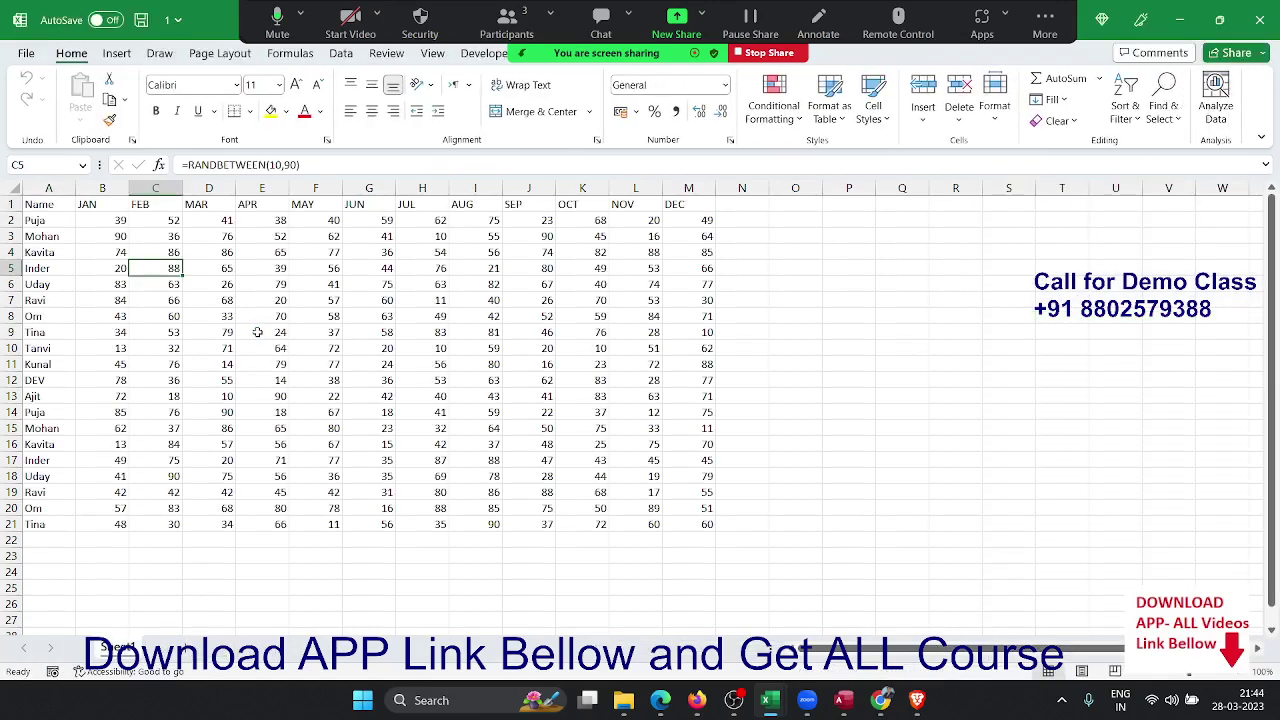
left_click(1260, 19)
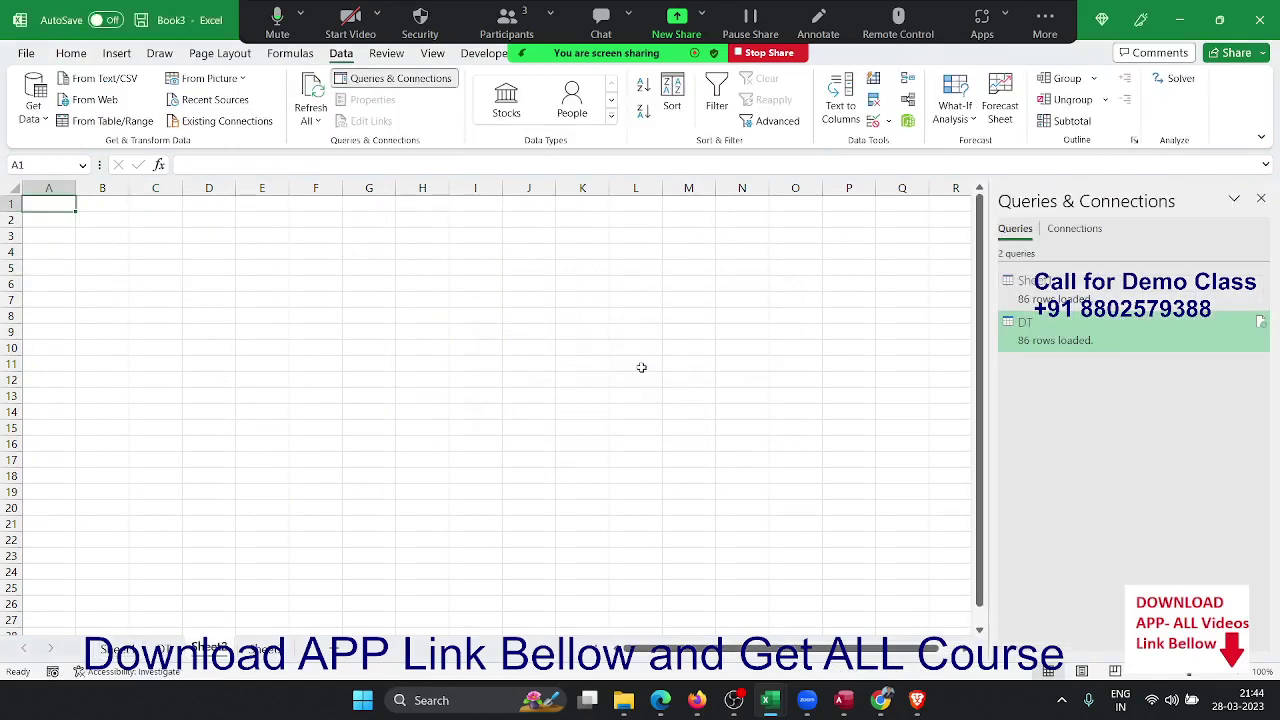
Step: Close workbook 1 without saving and browse to the D:\Data folder as a folder source
left_click(640, 368)
left_click(34, 108)
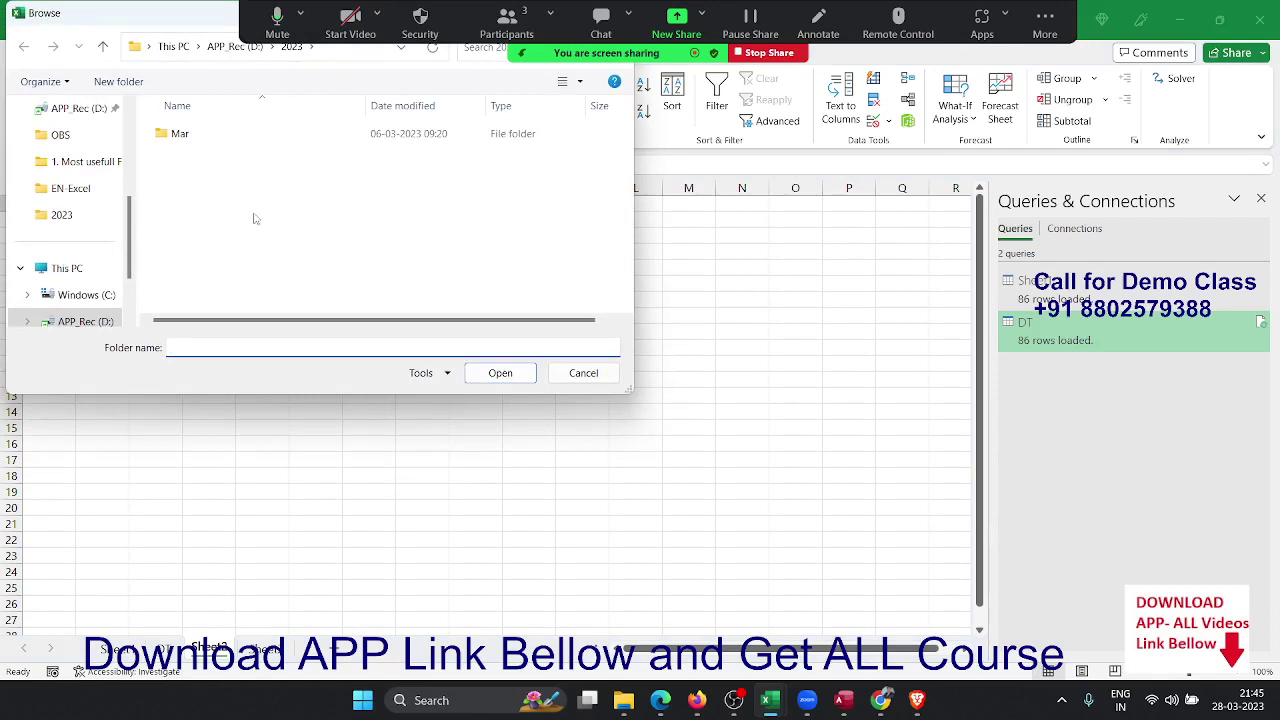
left_click(234, 46)
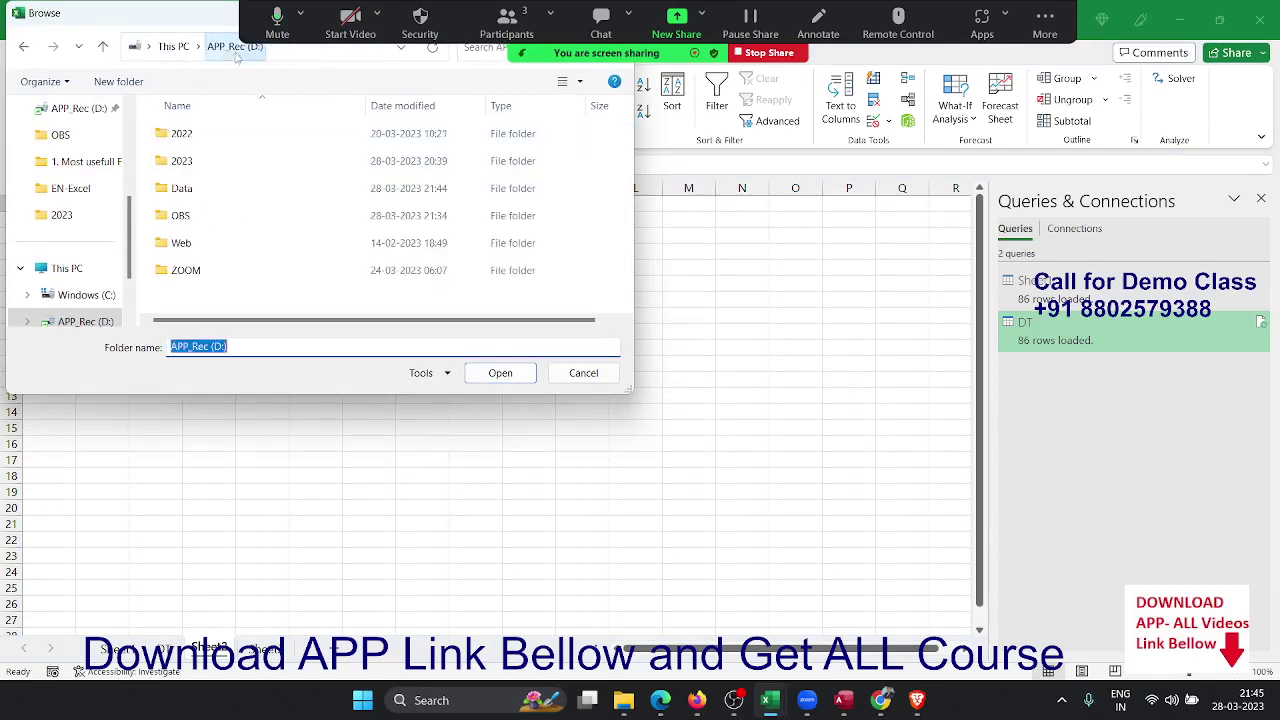
left_click(178, 188)
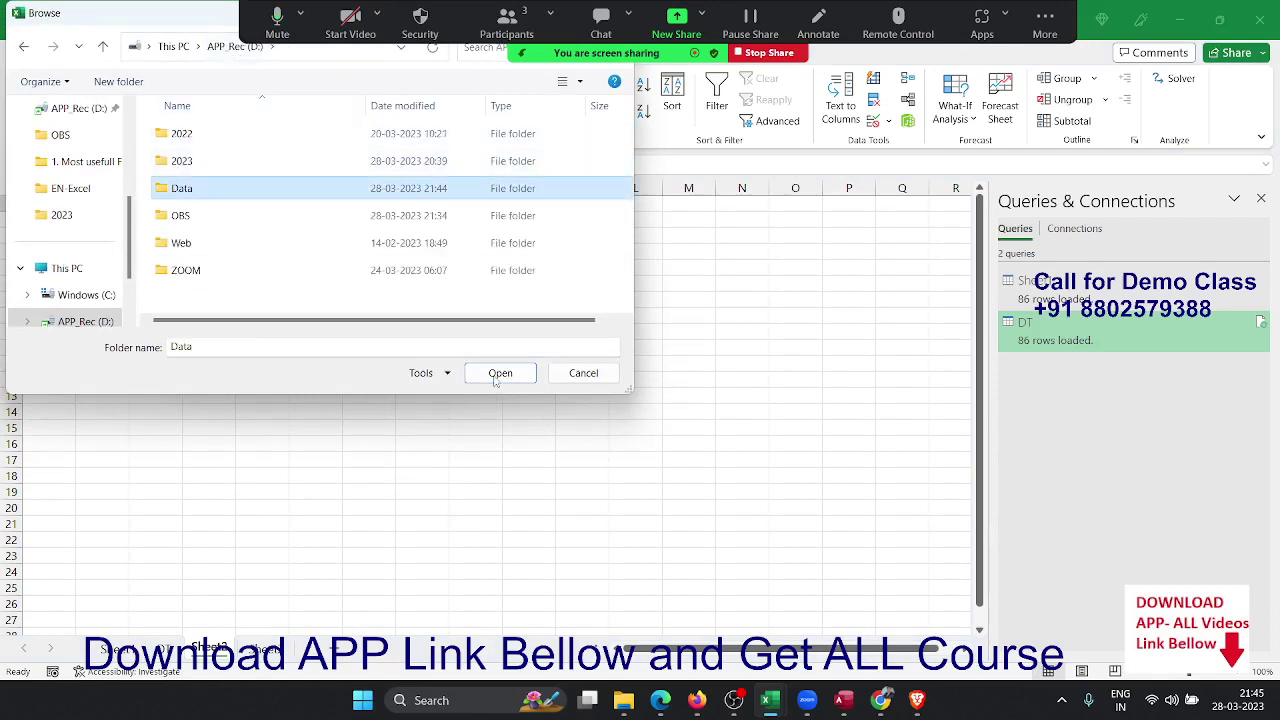
double_click(275, 195)
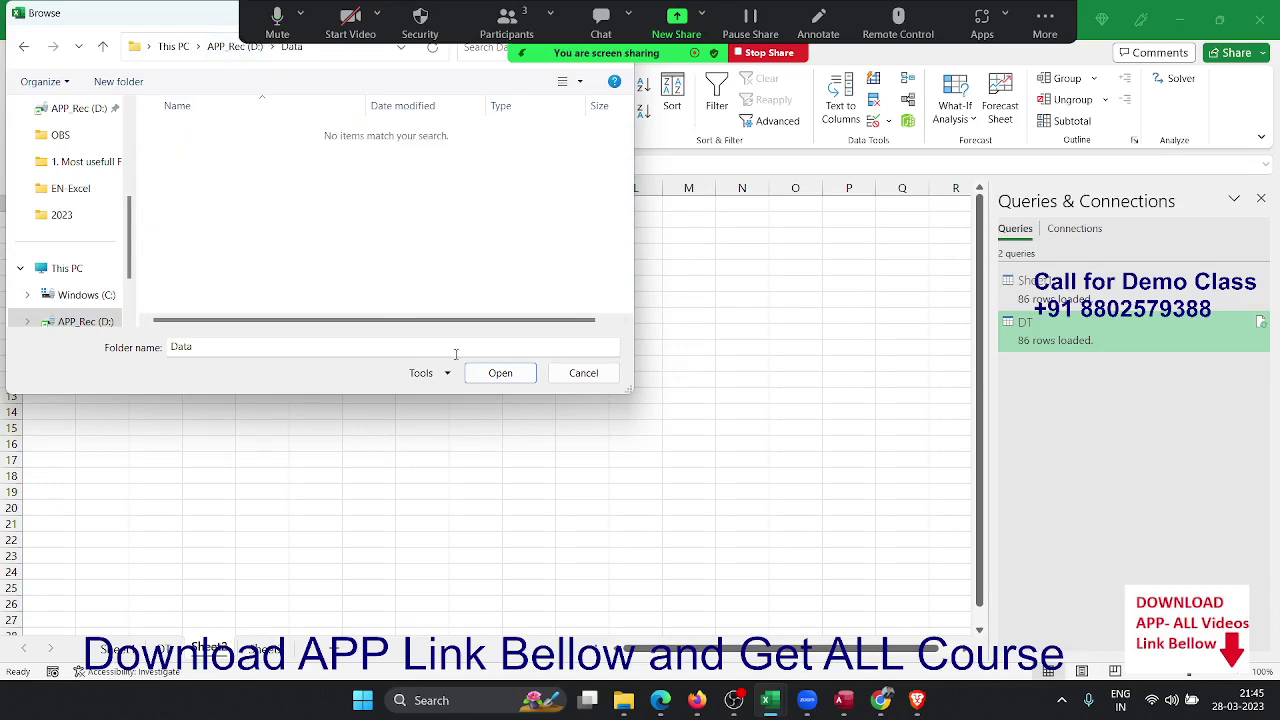
Step: Confirm the folder's seven workbooks and choose Combine & Load To
left_click(486, 372)
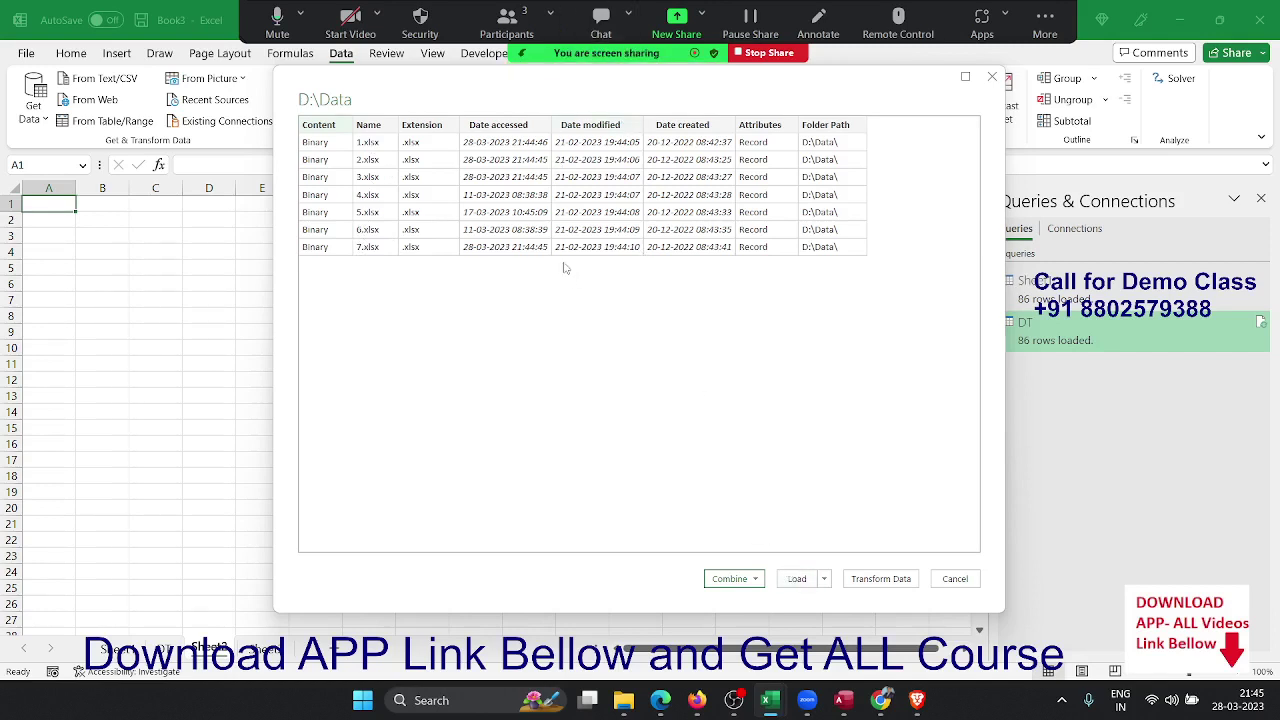
left_click(758, 580)
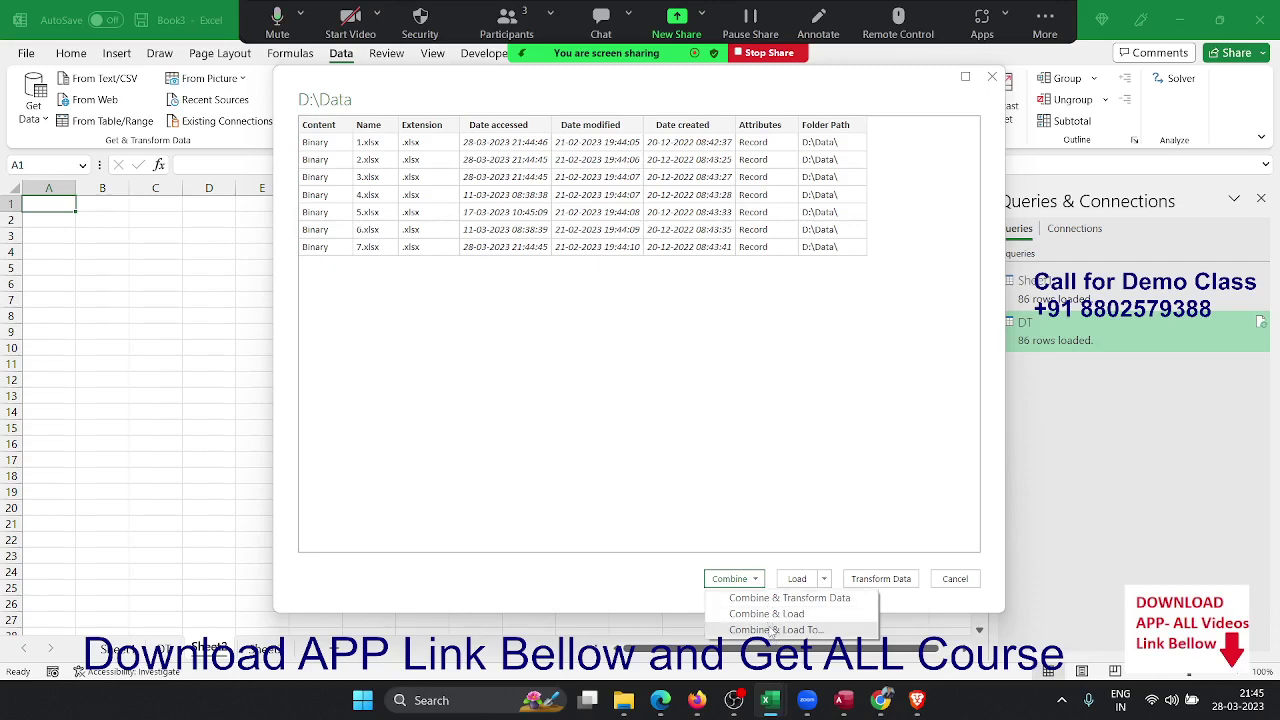
left_click(772, 630)
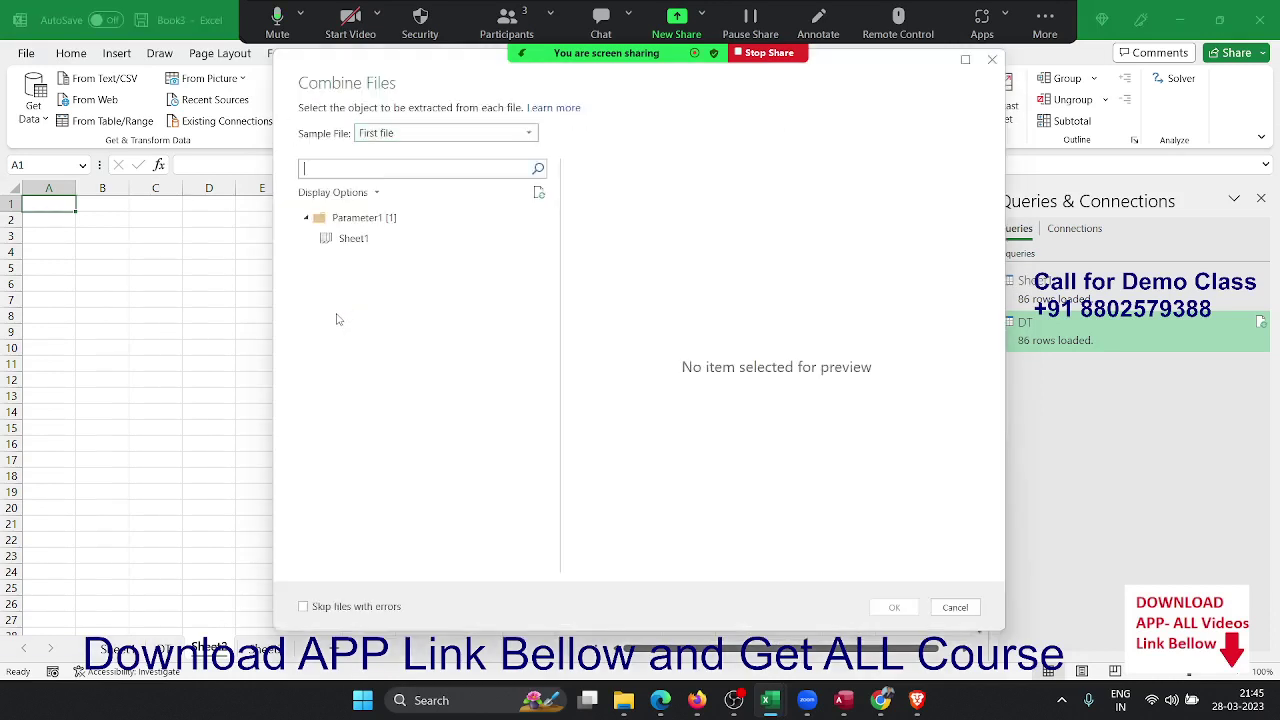
Step: Set 1.xlsx as the sample file, preview its Sheet1, and confirm combining with it
left_click(446, 131)
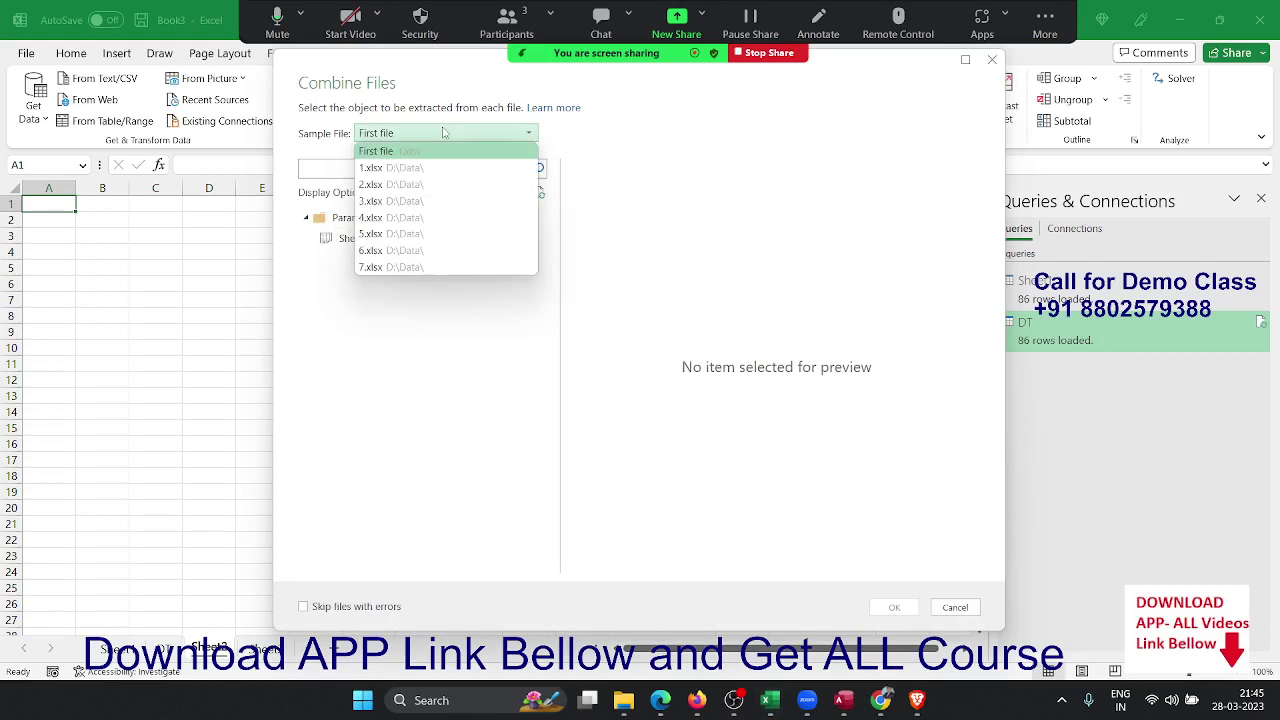
left_click(434, 168)
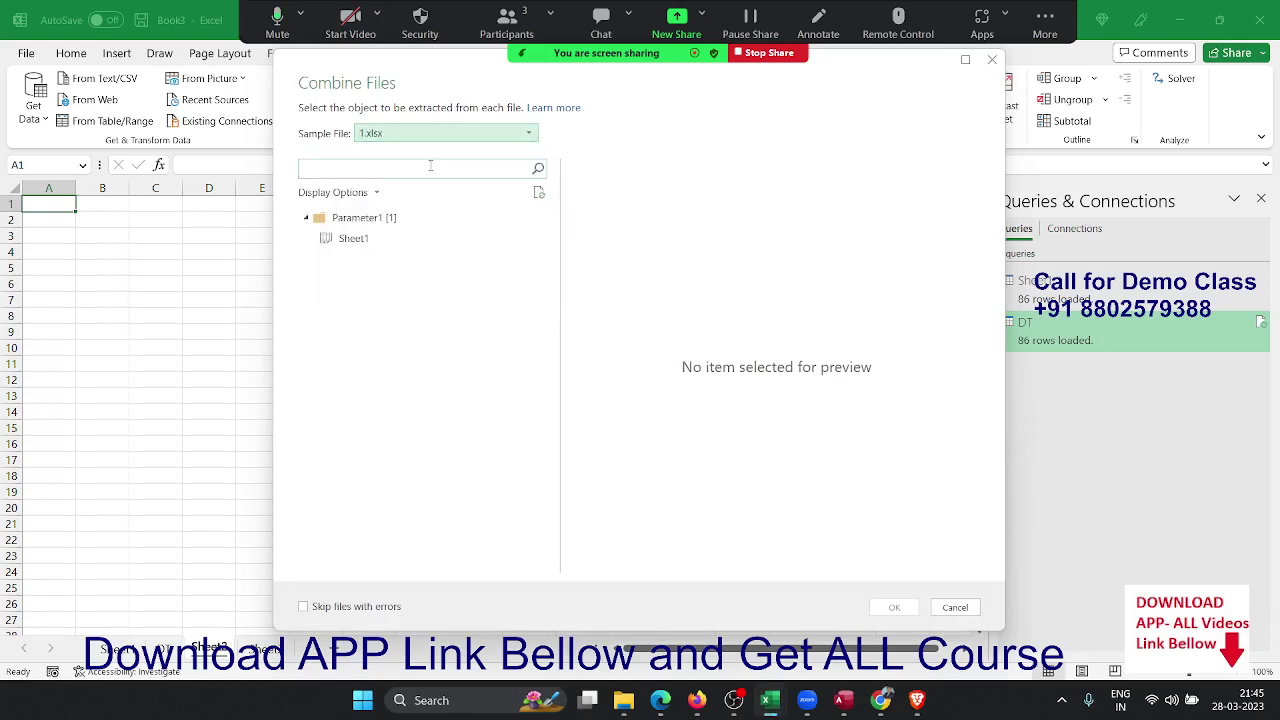
left_click(409, 239)
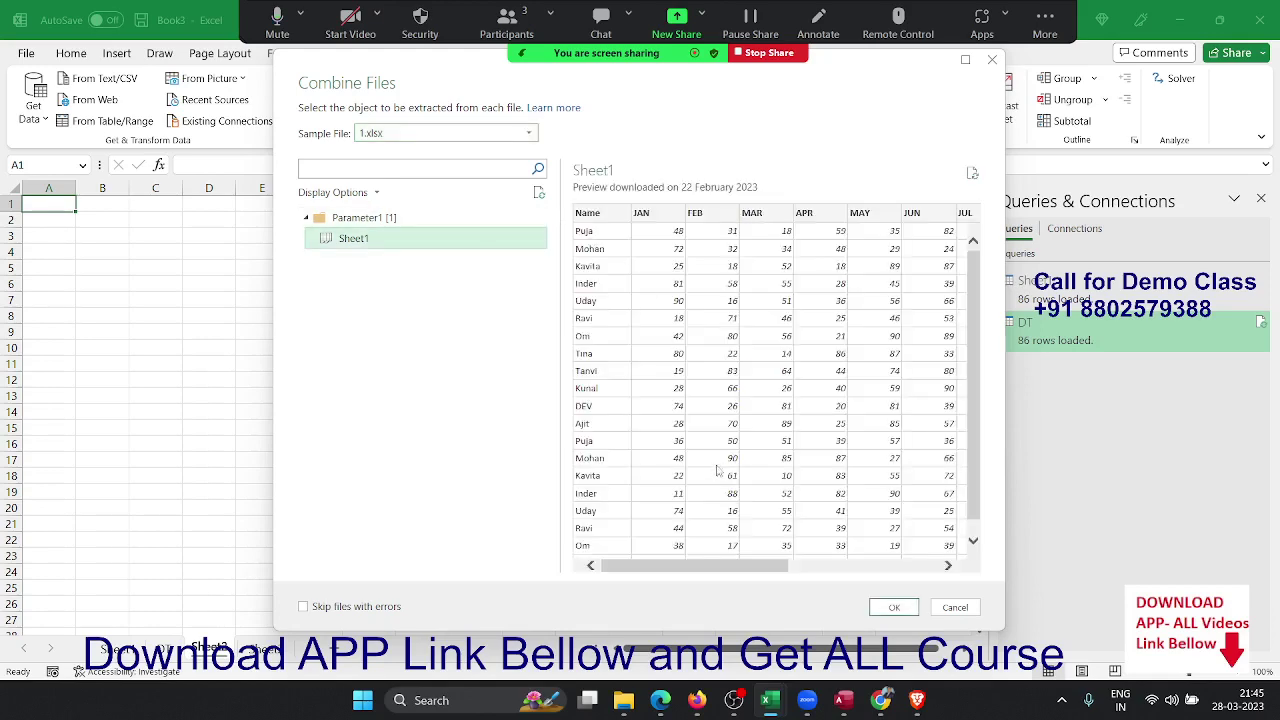
left_click_drag(710, 566, 872, 601)
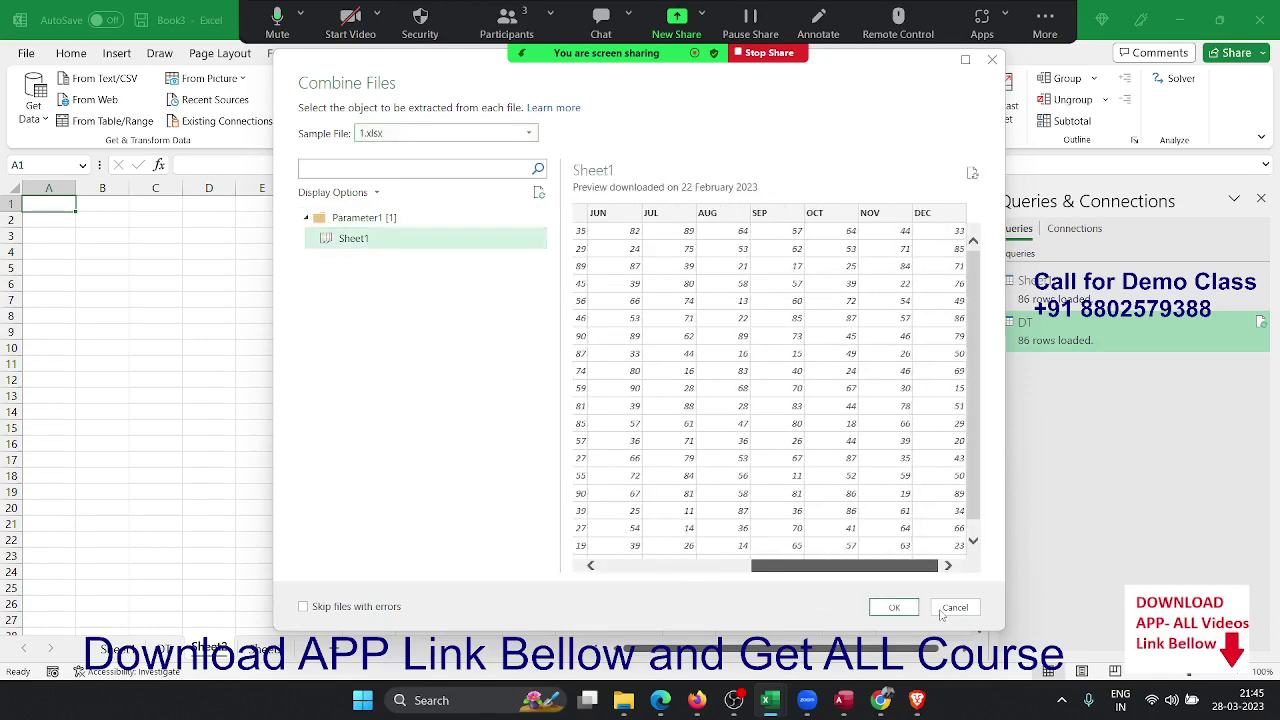
scroll(685, 530, "left", 5)
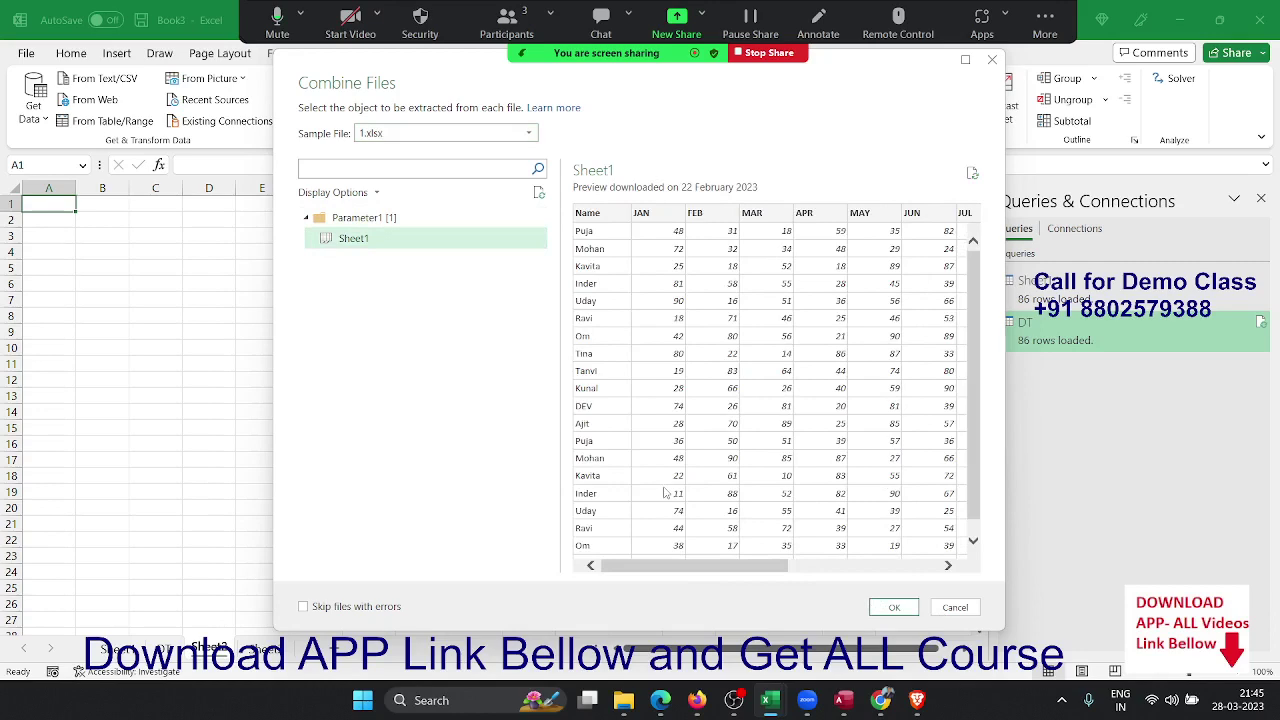
left_click(894, 607)
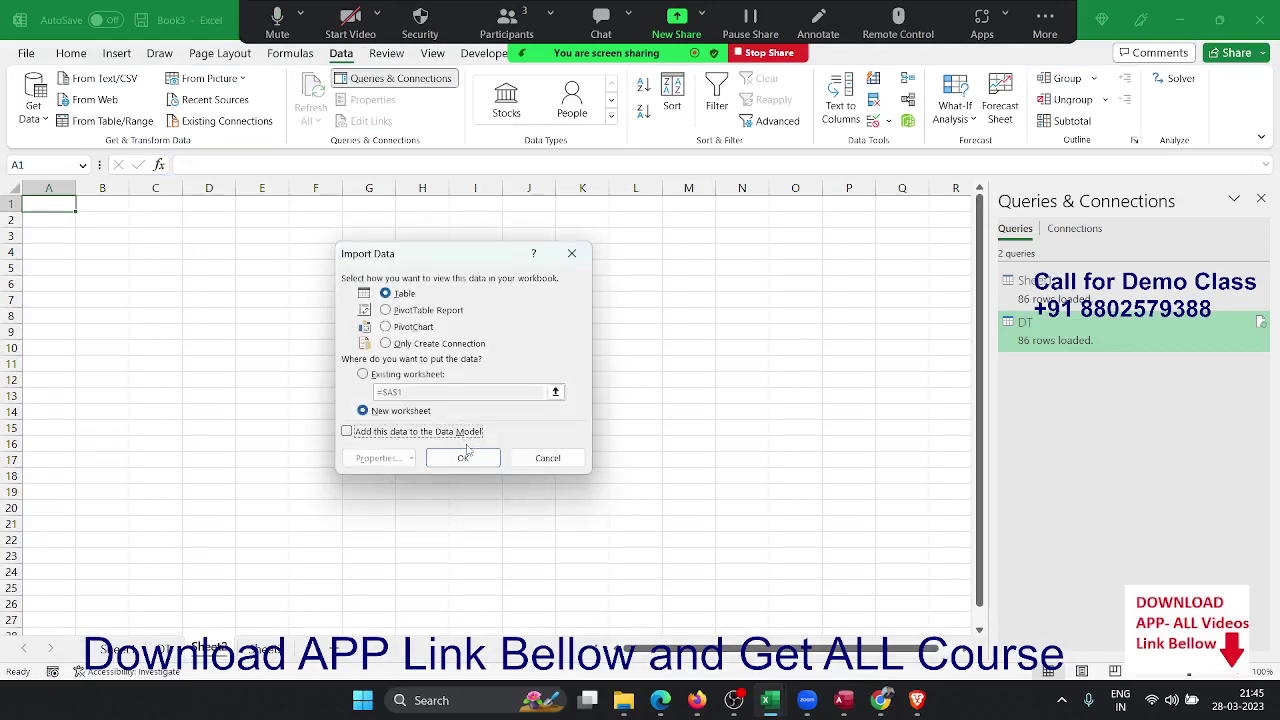
Step: Load the Data query into a new sheet and scroll through its 140 rows
left_click(464, 457)
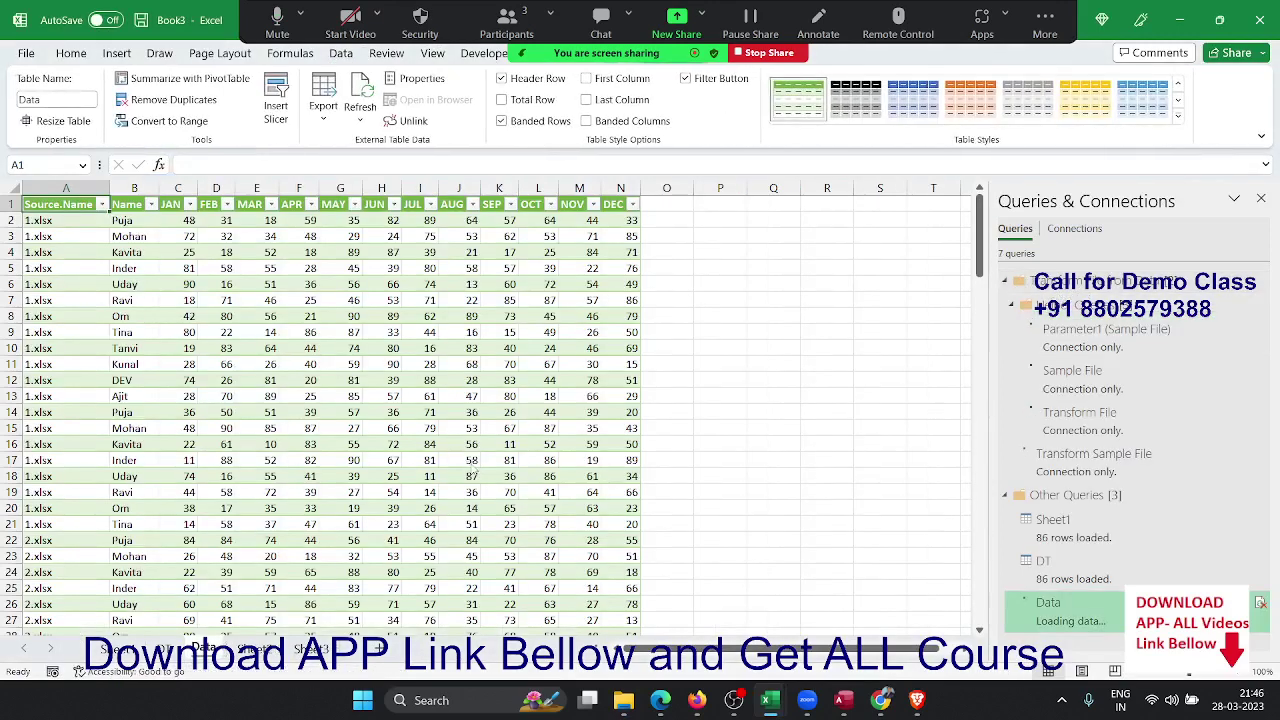
scroll(35, 315, "down", 3)
scroll(35, 315, "down", 2)
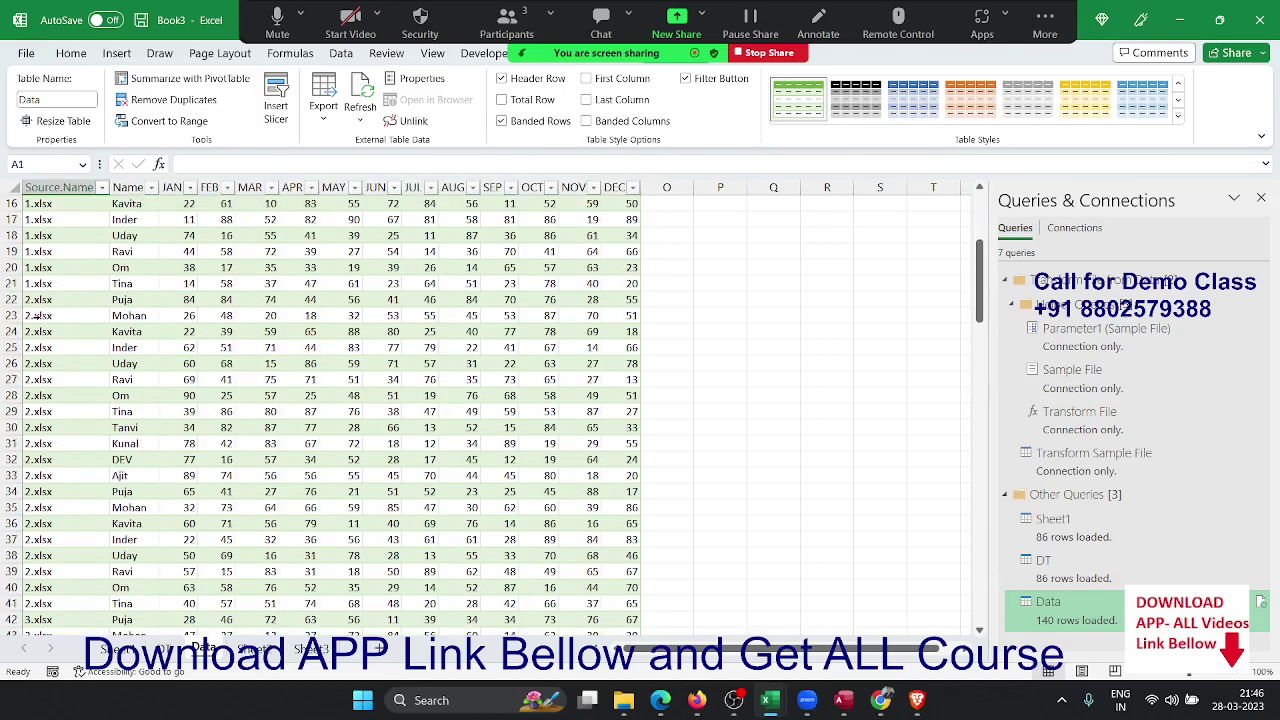
scroll(35, 315, "down", 4)
scroll(35, 315, "down", 7)
scroll(35, 315, "down", 8)
scroll(35, 315, "down", 4)
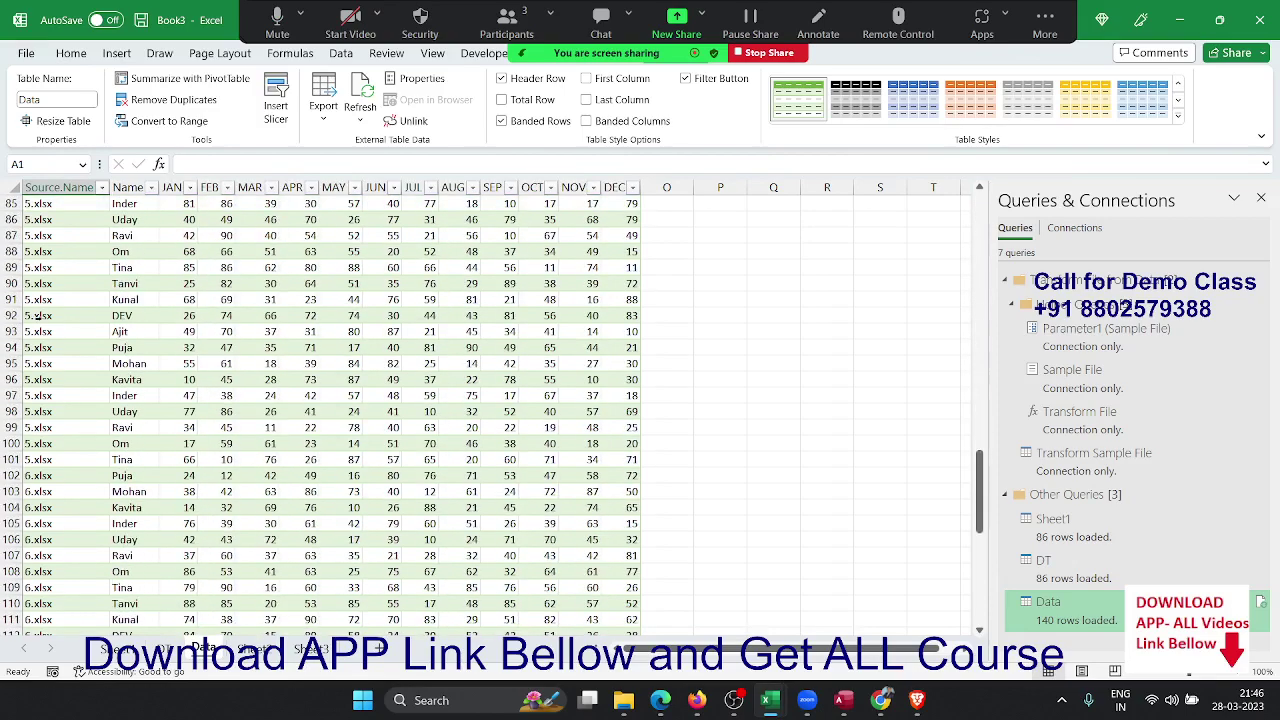
scroll(37, 315, "down", 11)
scroll(37, 315, "down", 3)
scroll(37, 315, "up", 3)
scroll(37, 320, "up", 10)
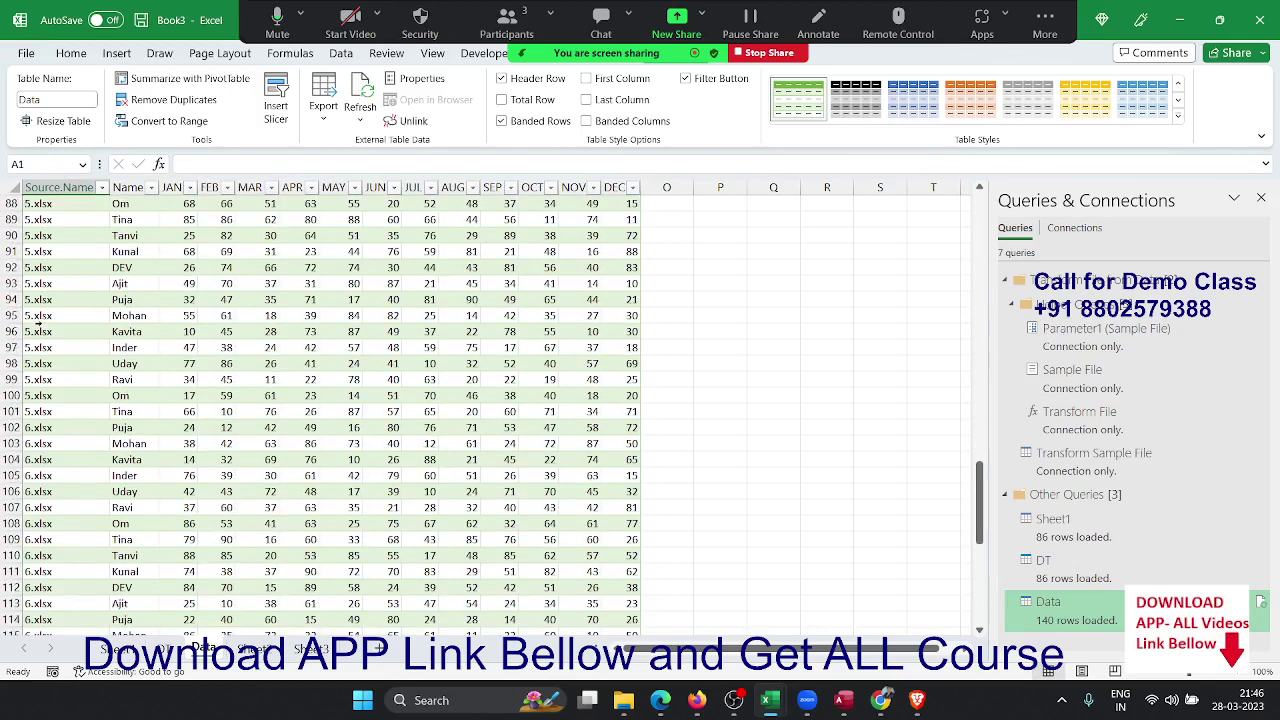
scroll(37, 318, "up", 14)
scroll(37, 318, "up", 8)
scroll(37, 318, "up", 7)
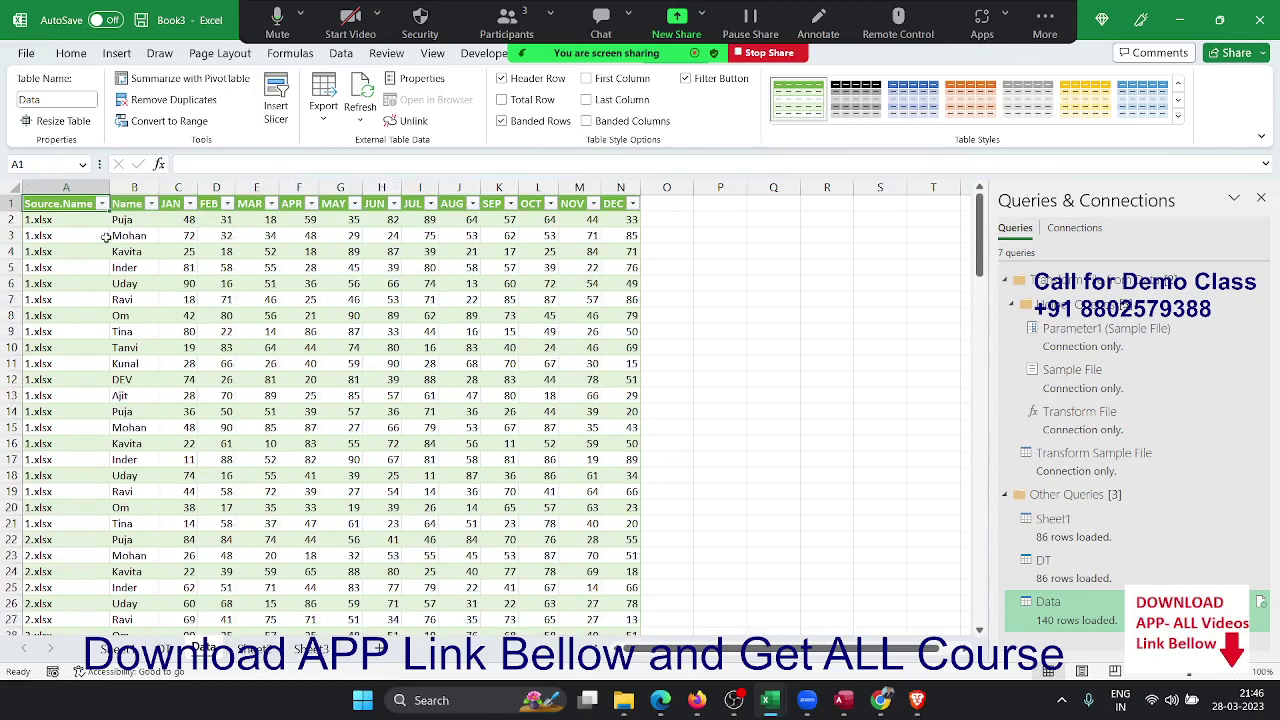
Step: Select the header row from Source.Name to DEC, pick the MAR cell, then go to Sheet2
left_click_drag(75, 205, 609, 205)
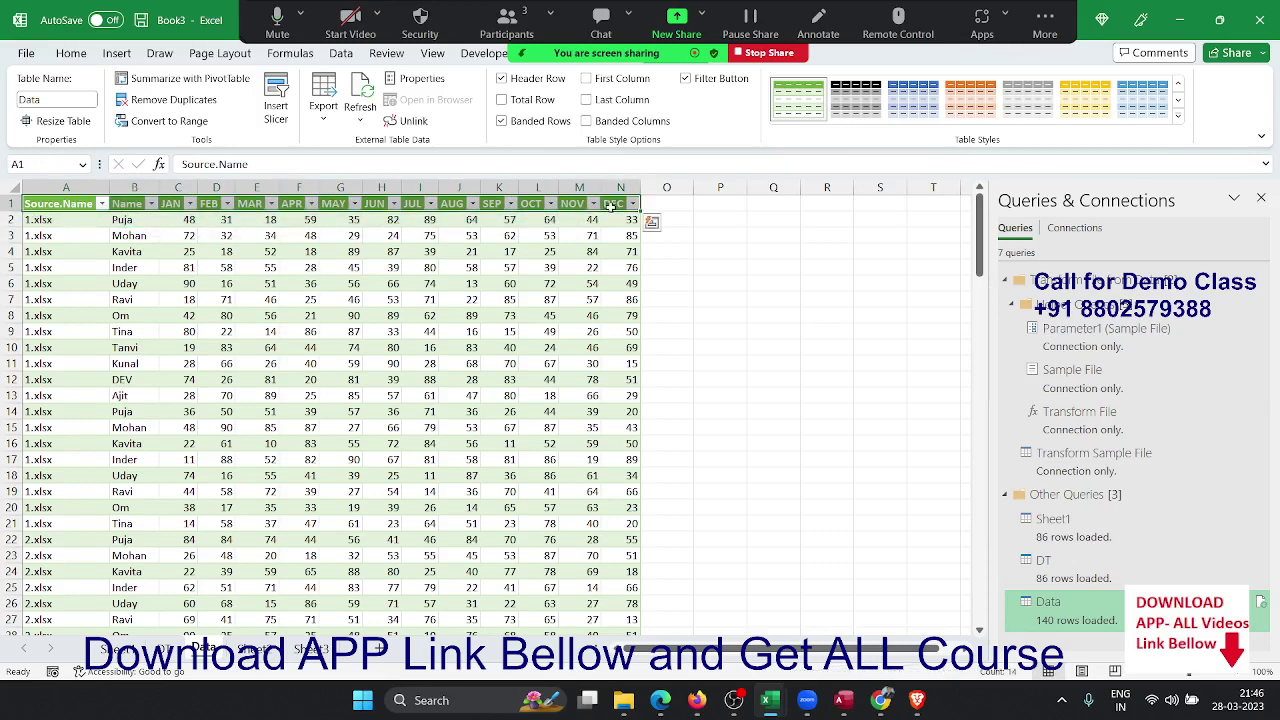
left_click(249, 203)
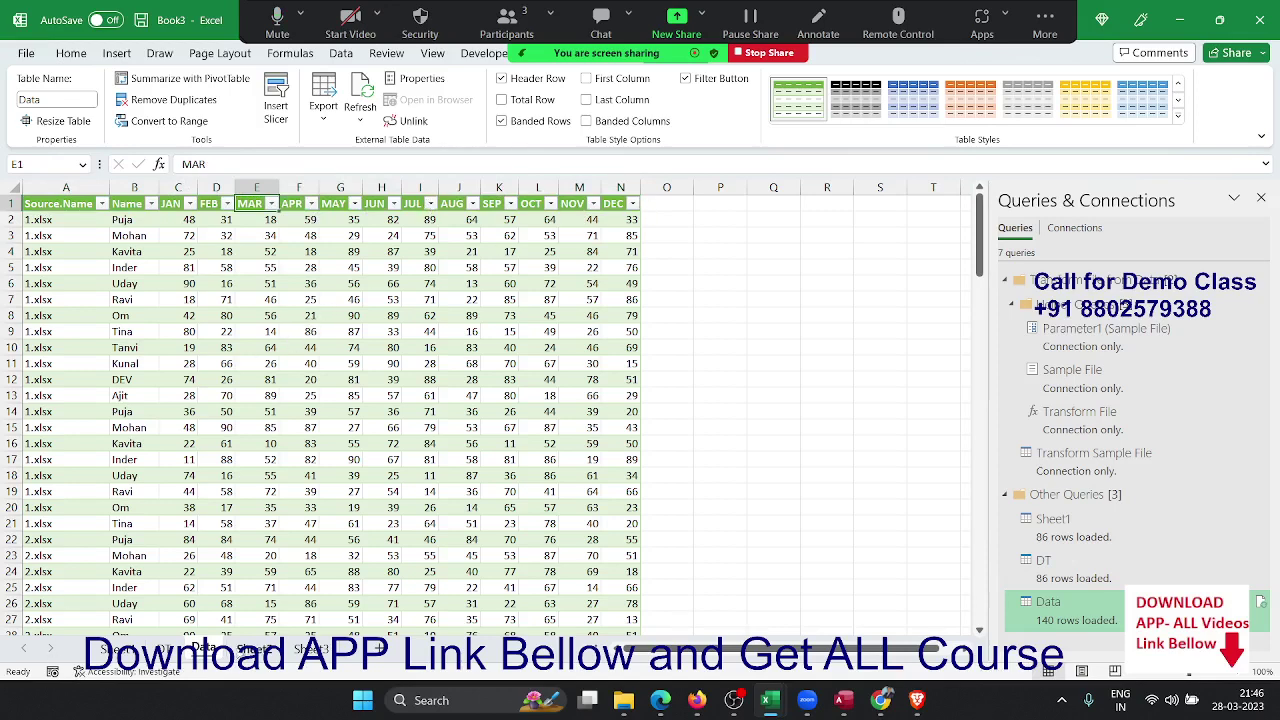
left_click(252, 650)
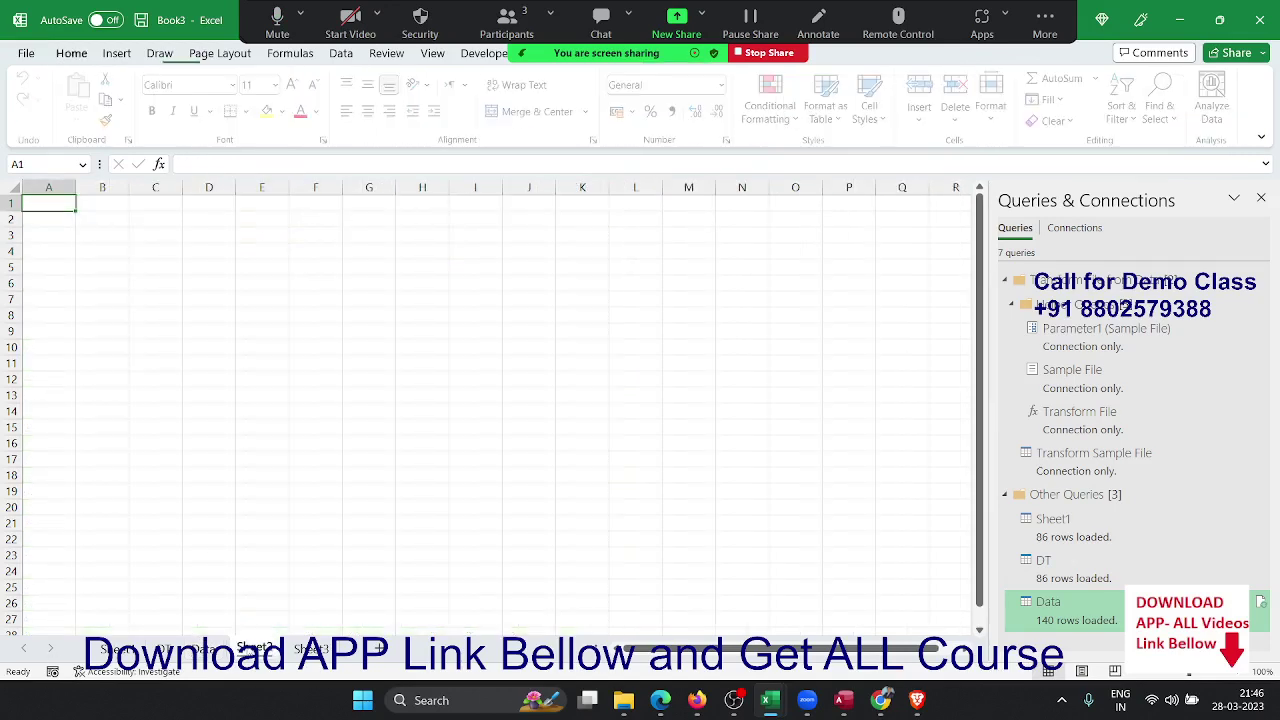
Step: Choose From Microsoft Access Database and import the DATA4 file from APP_Rec (D:)
left_click(341, 53)
left_click(36, 112)
mouse_move(97, 148)
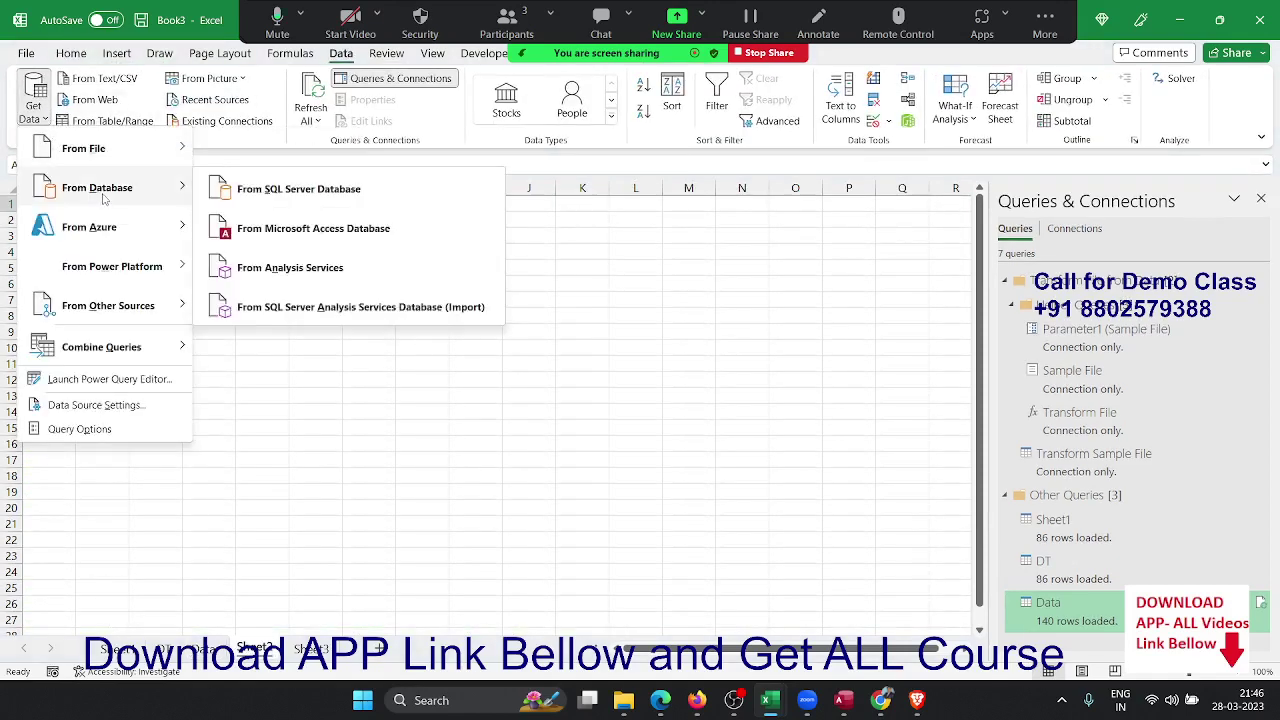
mouse_move(97, 187)
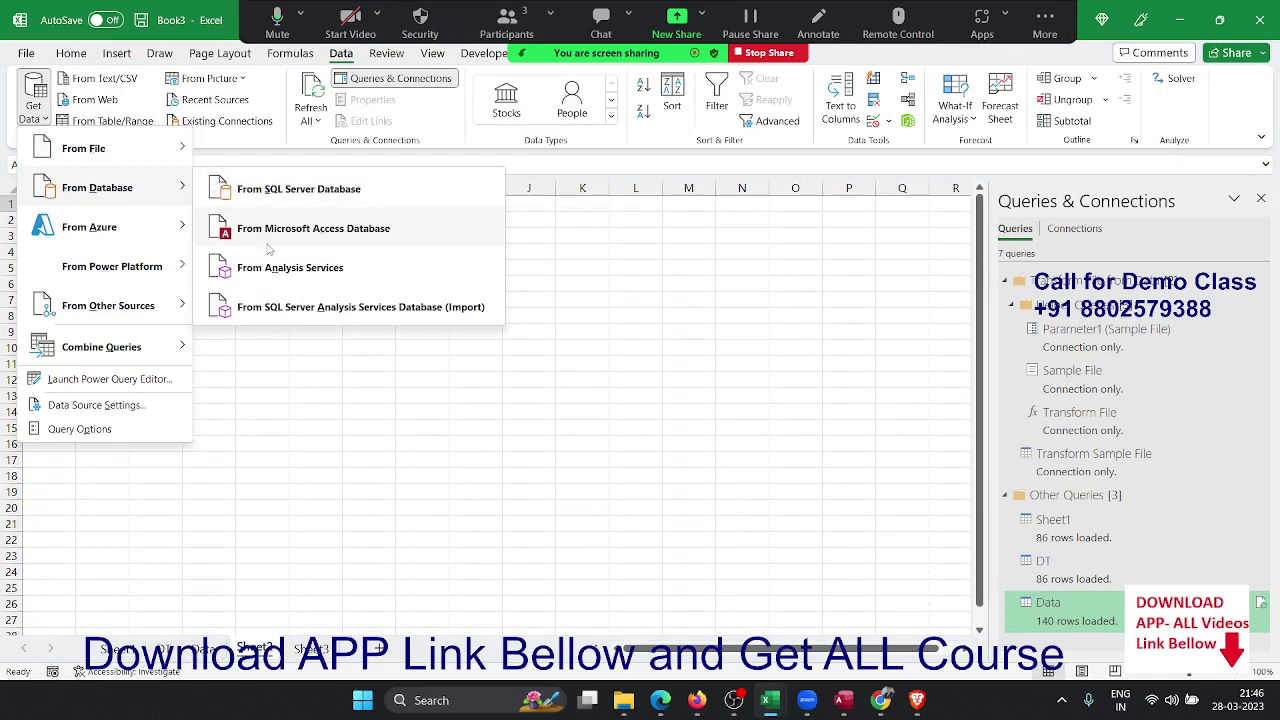
left_click(268, 245)
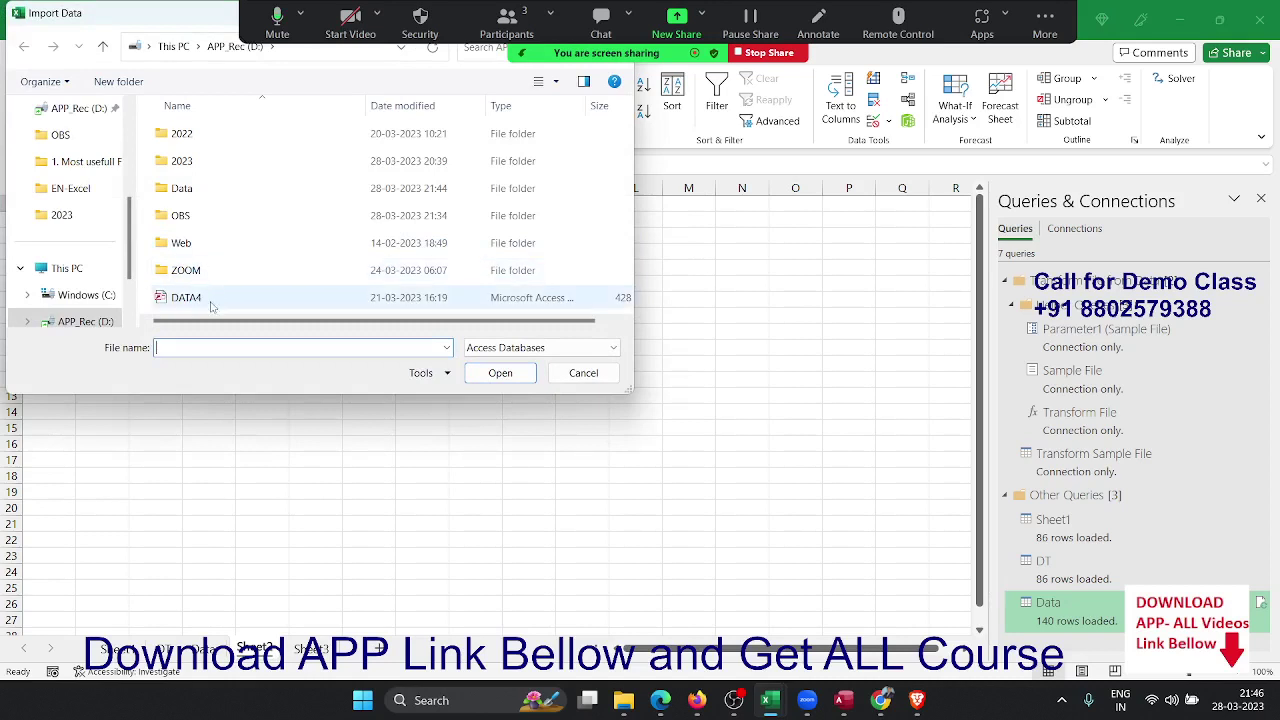
left_click(211, 305)
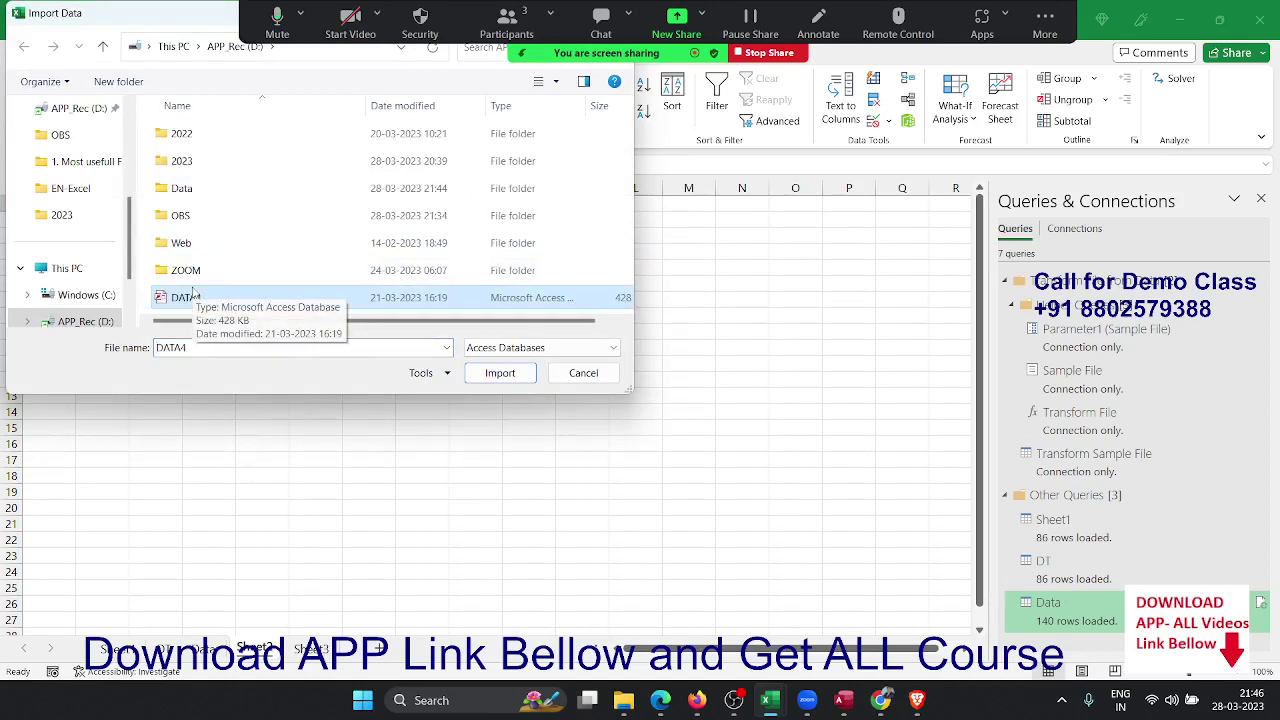
left_click(499, 376)
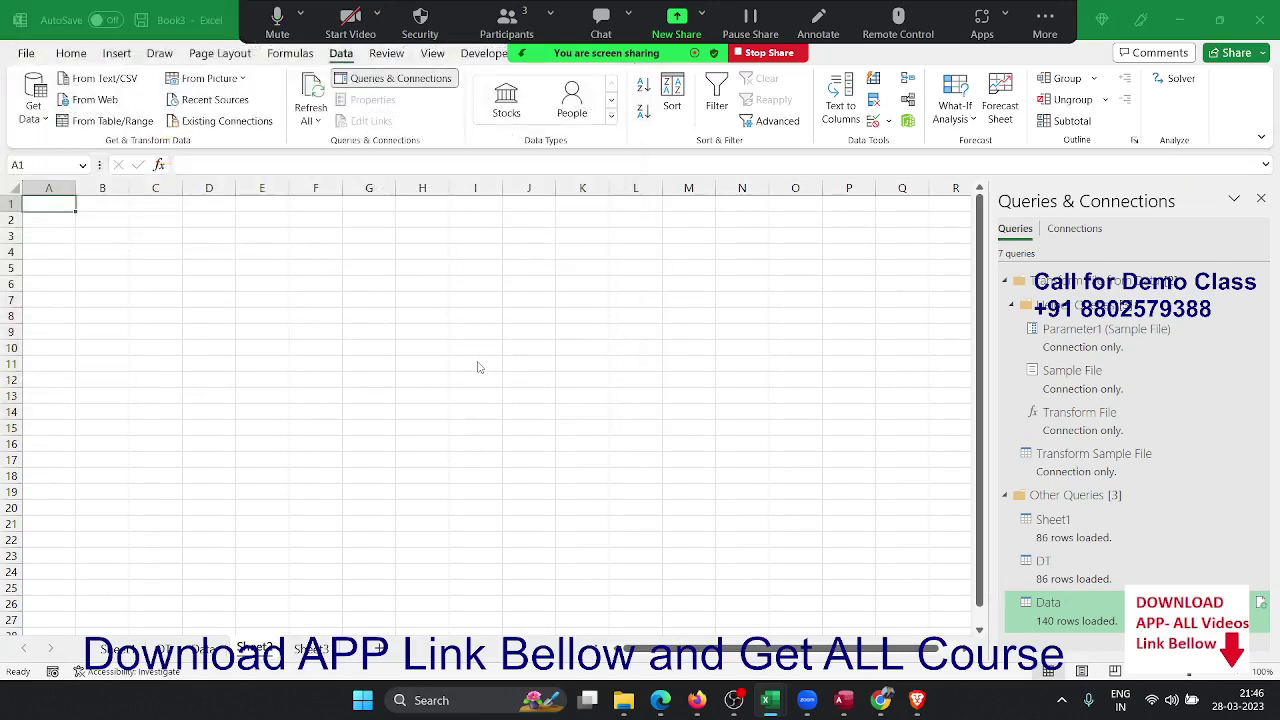
Step: Preview Data and Query2, load the Data table as Data (2), and return to the empty sheet
left_click(372, 232)
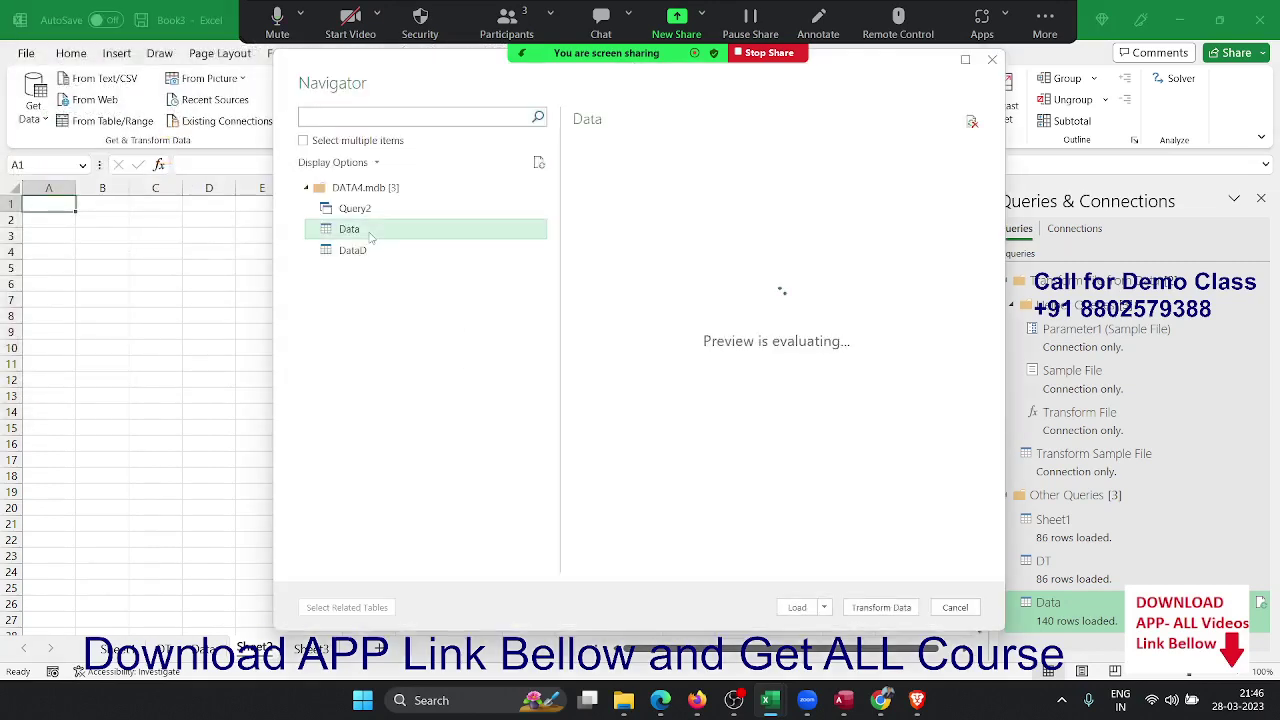
left_click(370, 212)
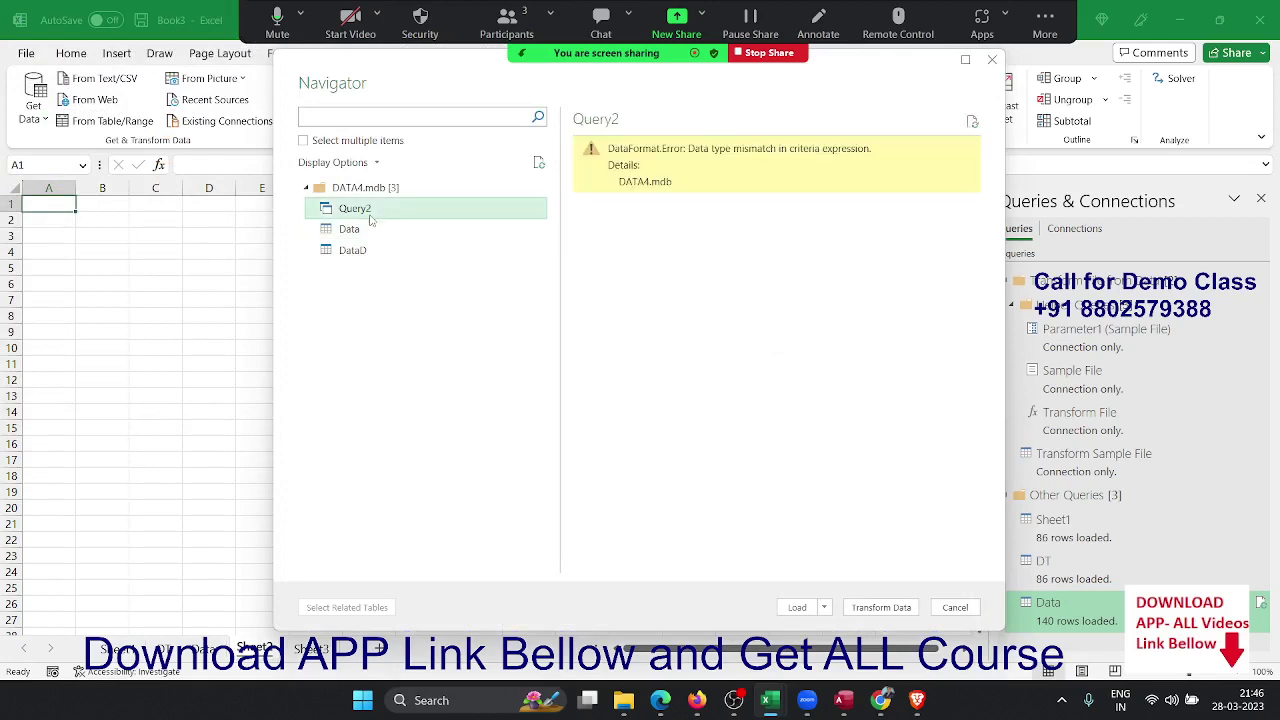
left_click(368, 232)
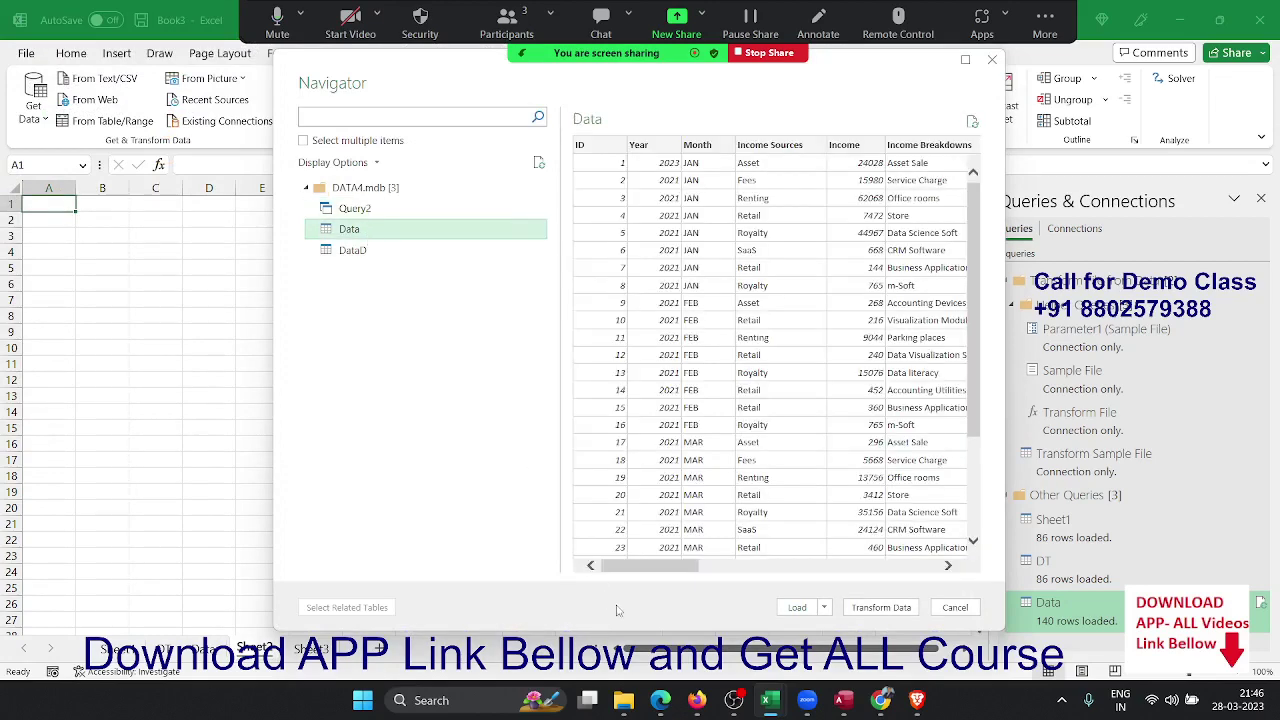
left_click(797, 607)
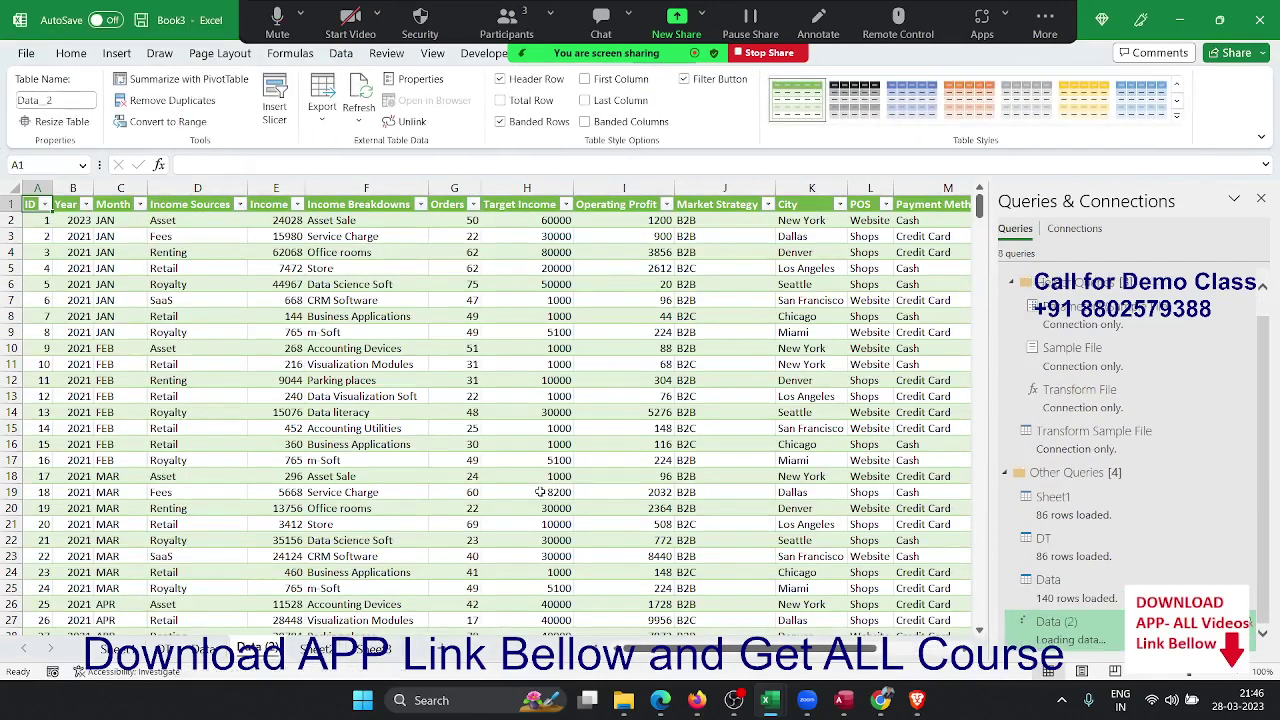
left_click(326, 650)
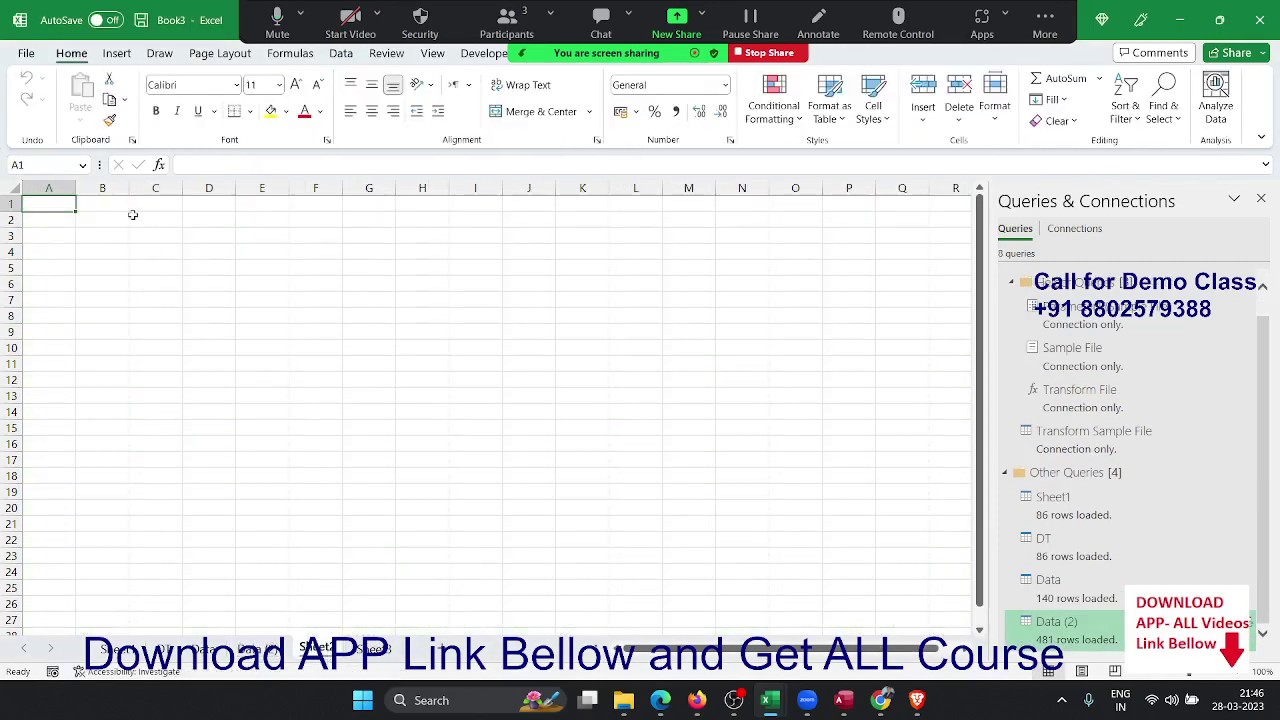
Step: Open the From SQL Server Database connection form
left_click(341, 54)
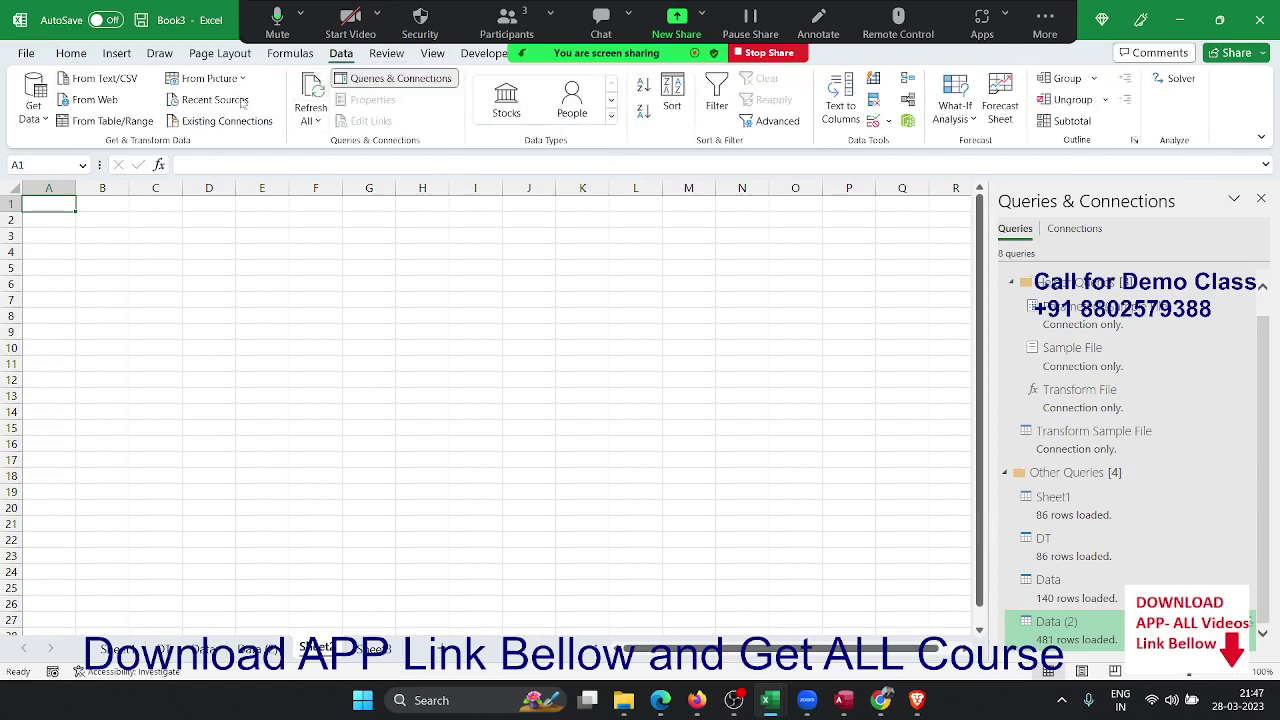
left_click(33, 105)
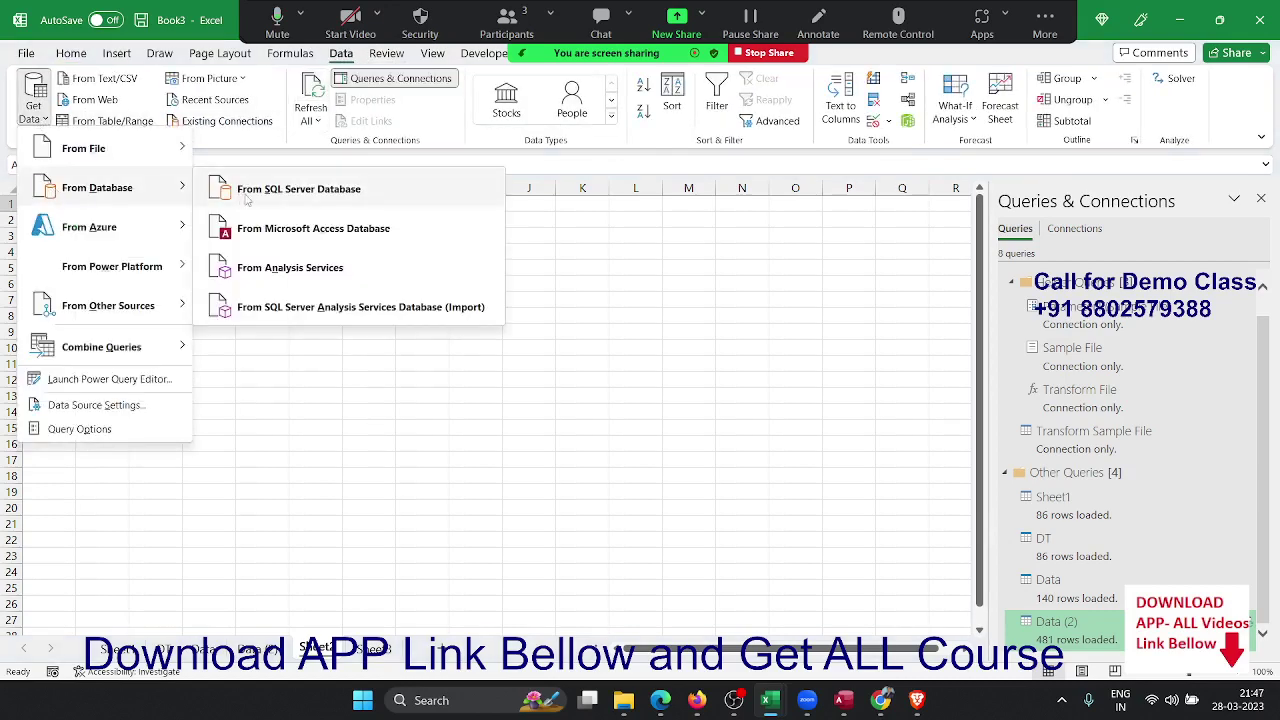
left_click(250, 195)
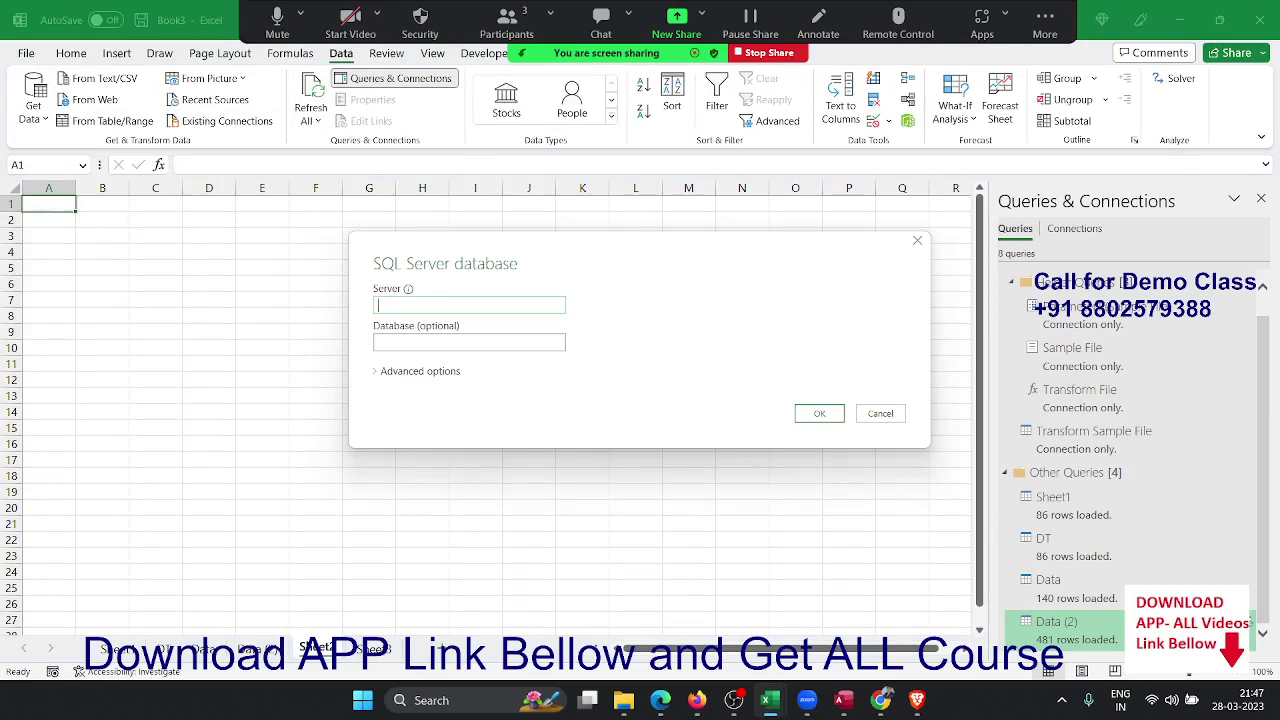
Step: Search Windows for 'sql' to find SQL Server Management Studio 18
key("super")
type("sal")
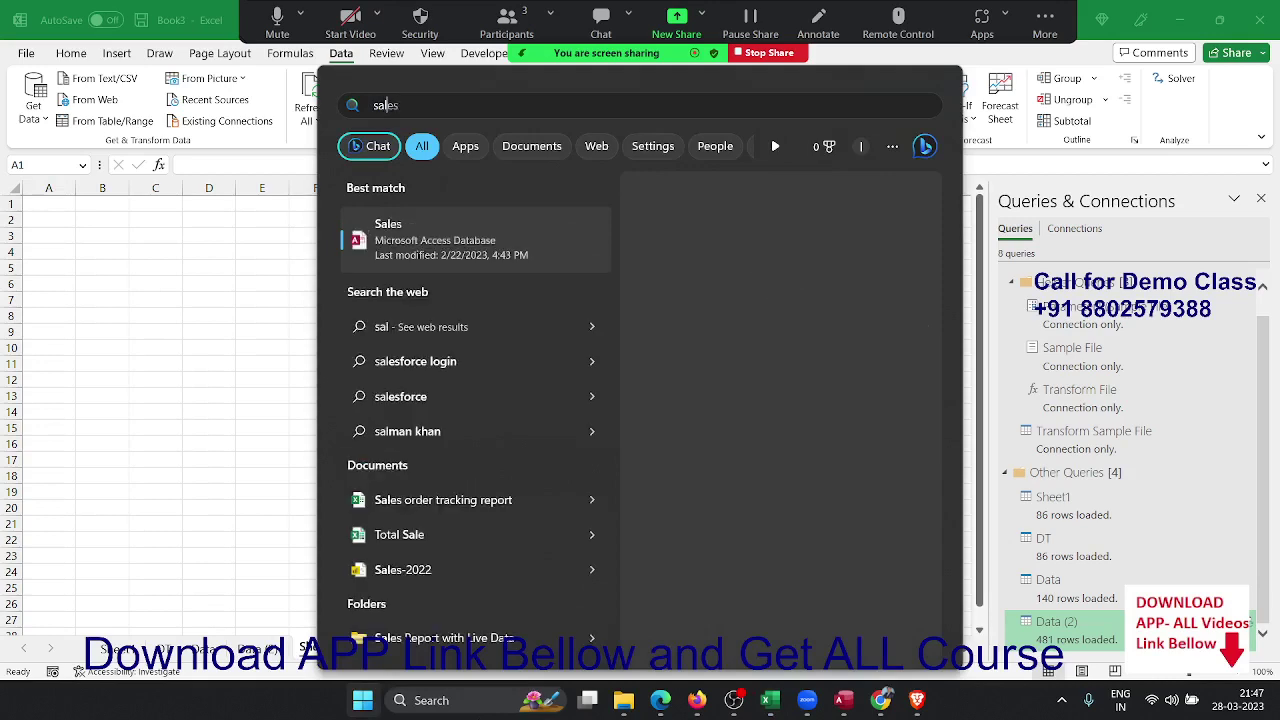
key("BackSpace")
key("BackSpace")
key("BackSpace")
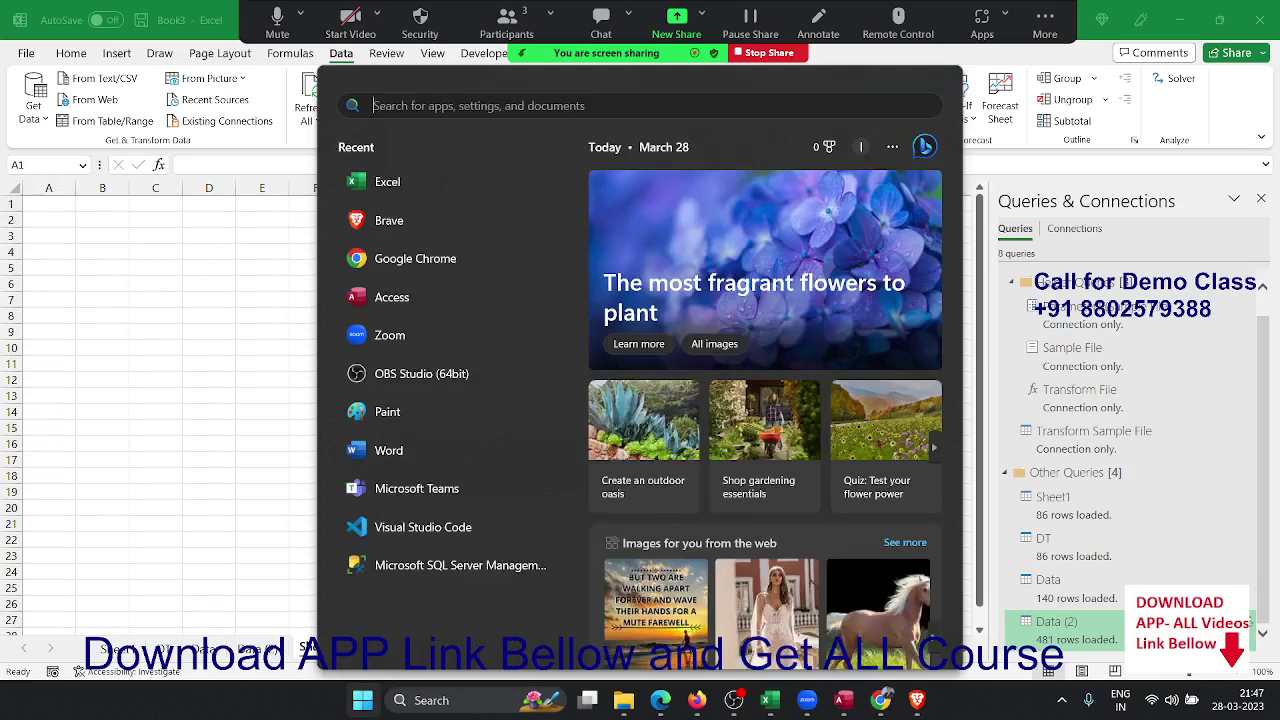
type("sql")
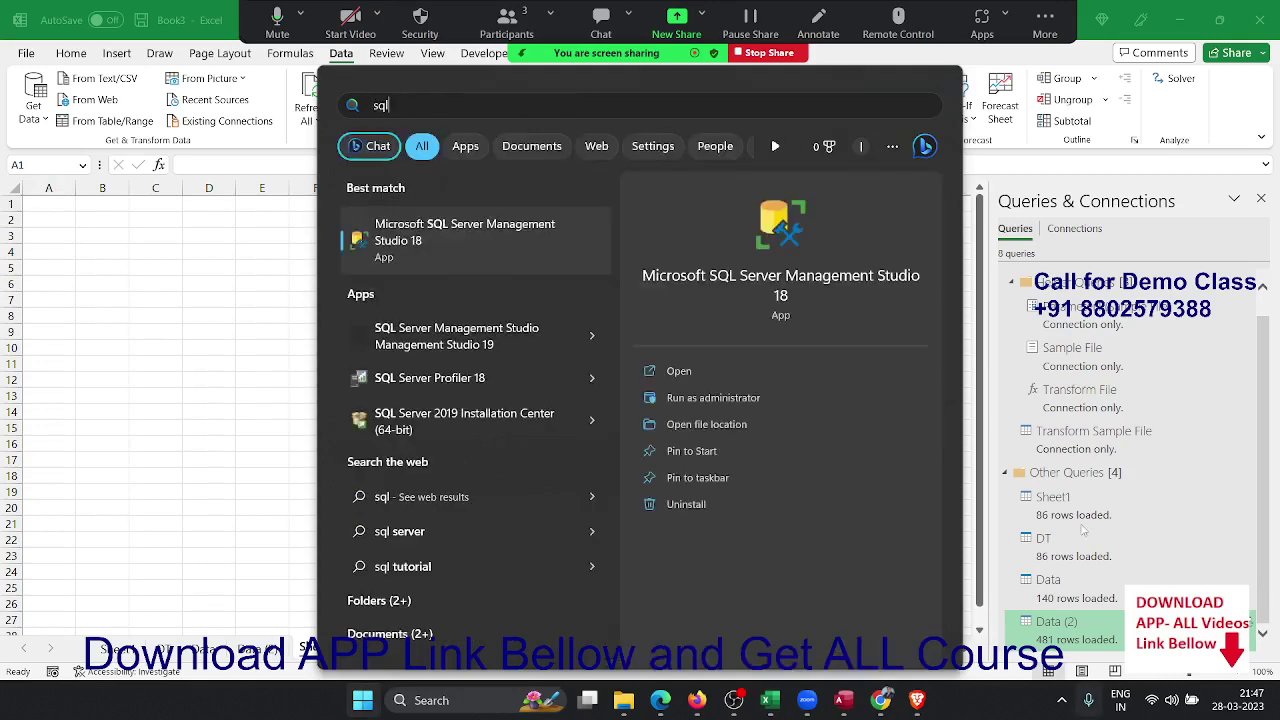
Step: Launch SSMS 18, copy the server name IPT\SQLEXPRESS, and paste it into Excel's Server field
left_click(683, 276)
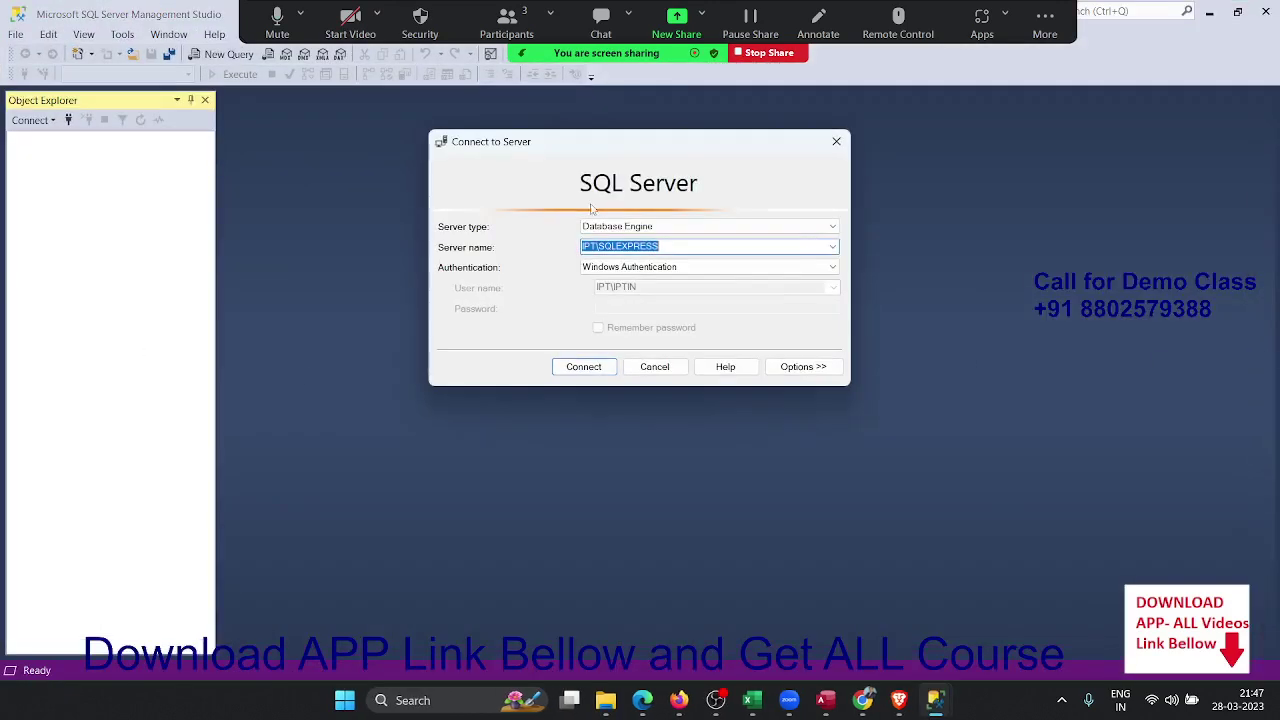
left_click(658, 246)
left_click_drag(657, 246, 459, 234)
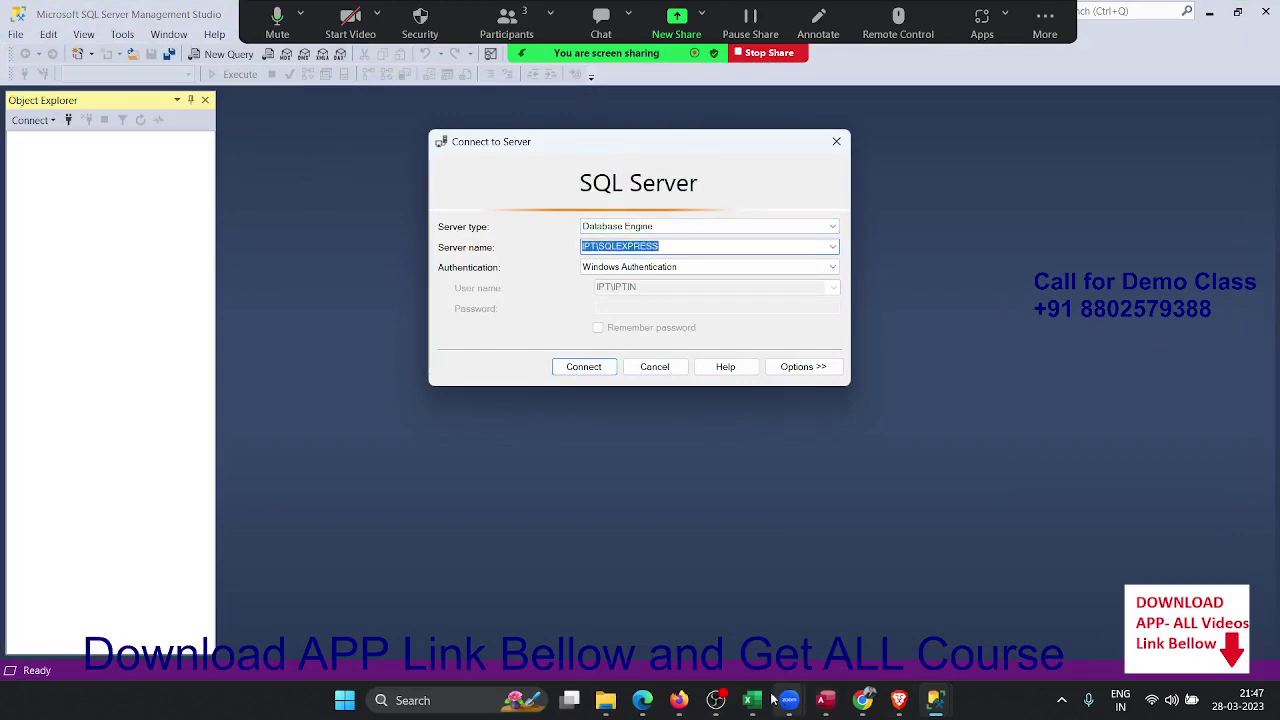
mouse_move(752, 700)
left_click(925, 600)
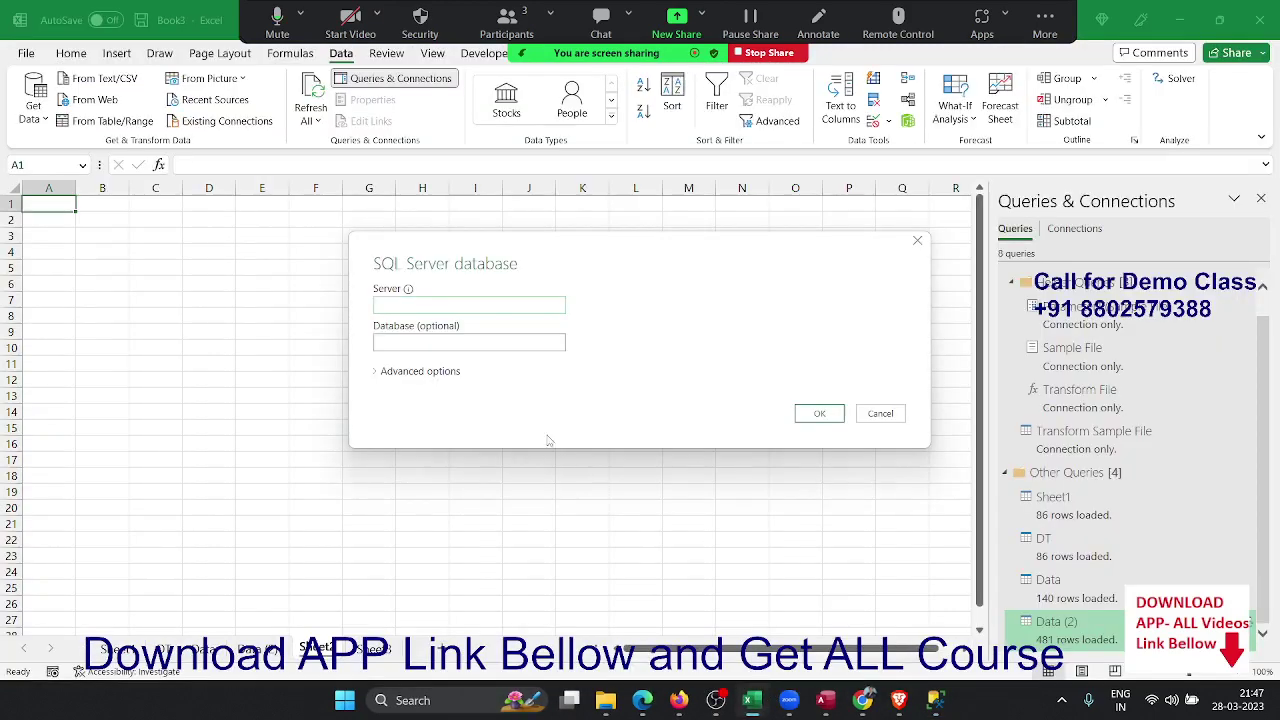
left_click(425, 305)
type("IPT\\SQLEXPRESS")
left_click(426, 342)
key("alt+Tab")
Step: Connect in SSMS and select the top 1000 rows of D1's dbo.DTA table
left_click(584, 367)
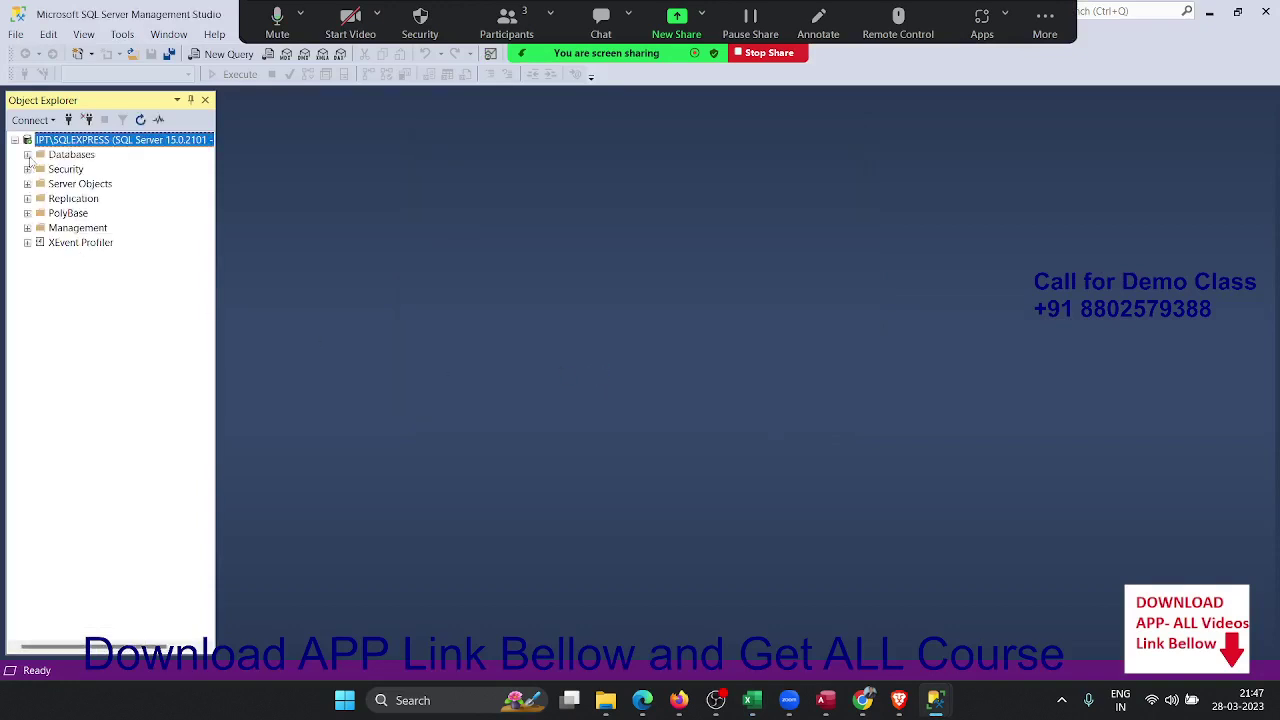
left_click(28, 155)
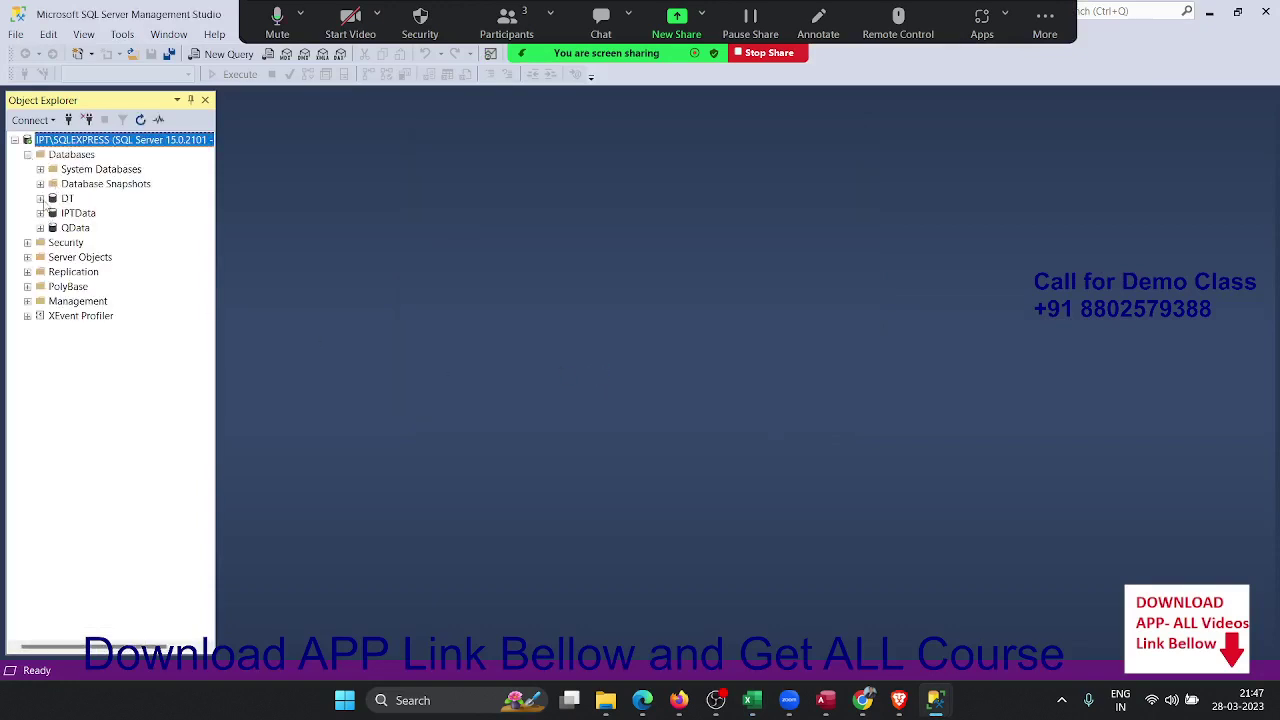
left_click(40, 199)
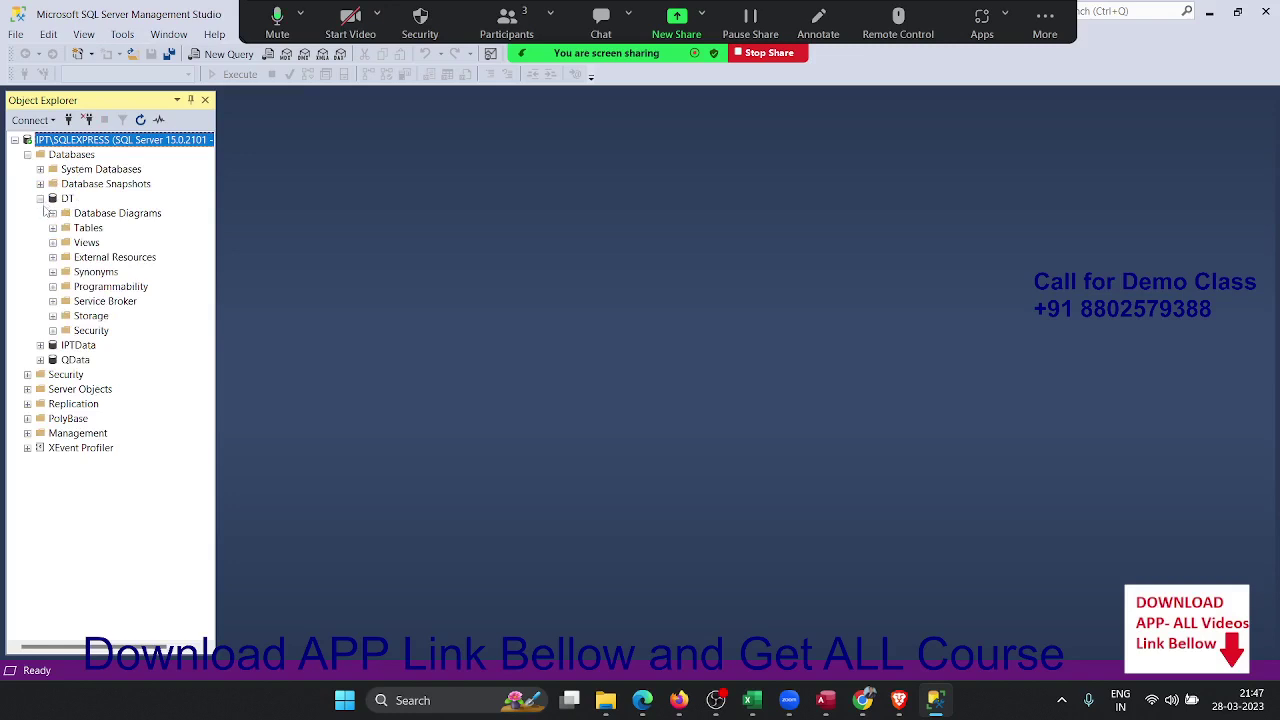
left_click(53, 228)
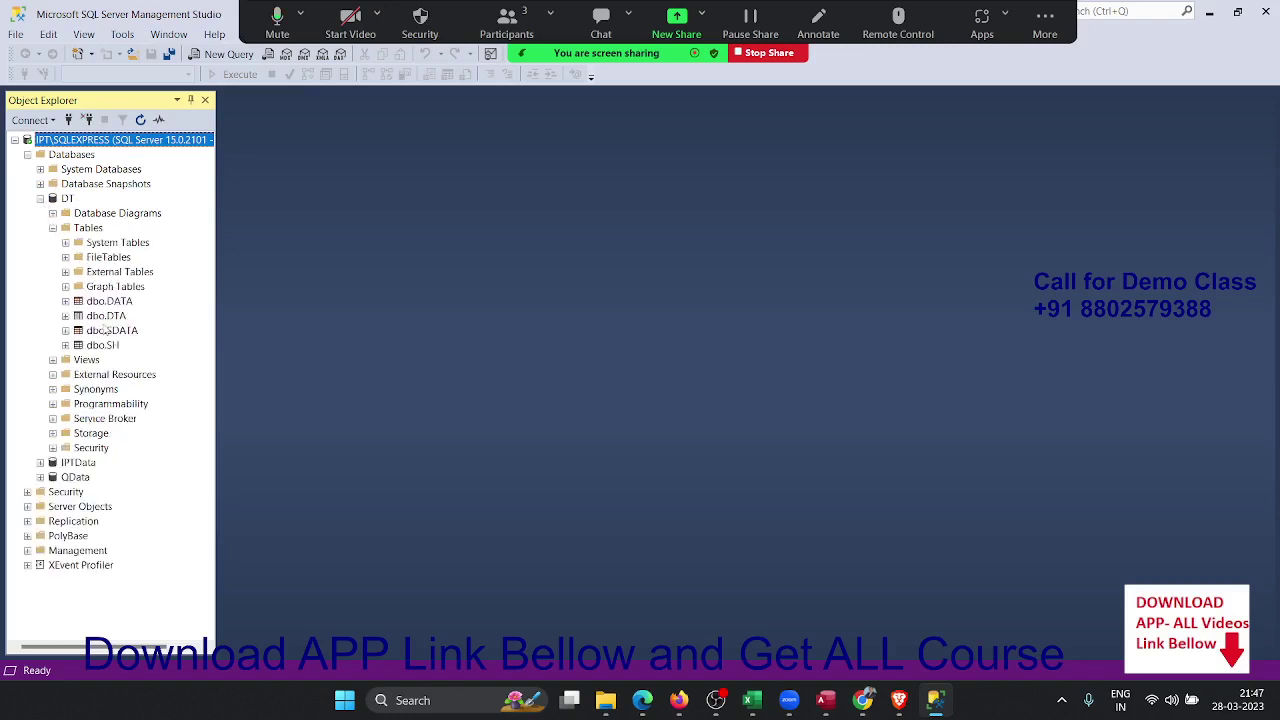
left_click(106, 318)
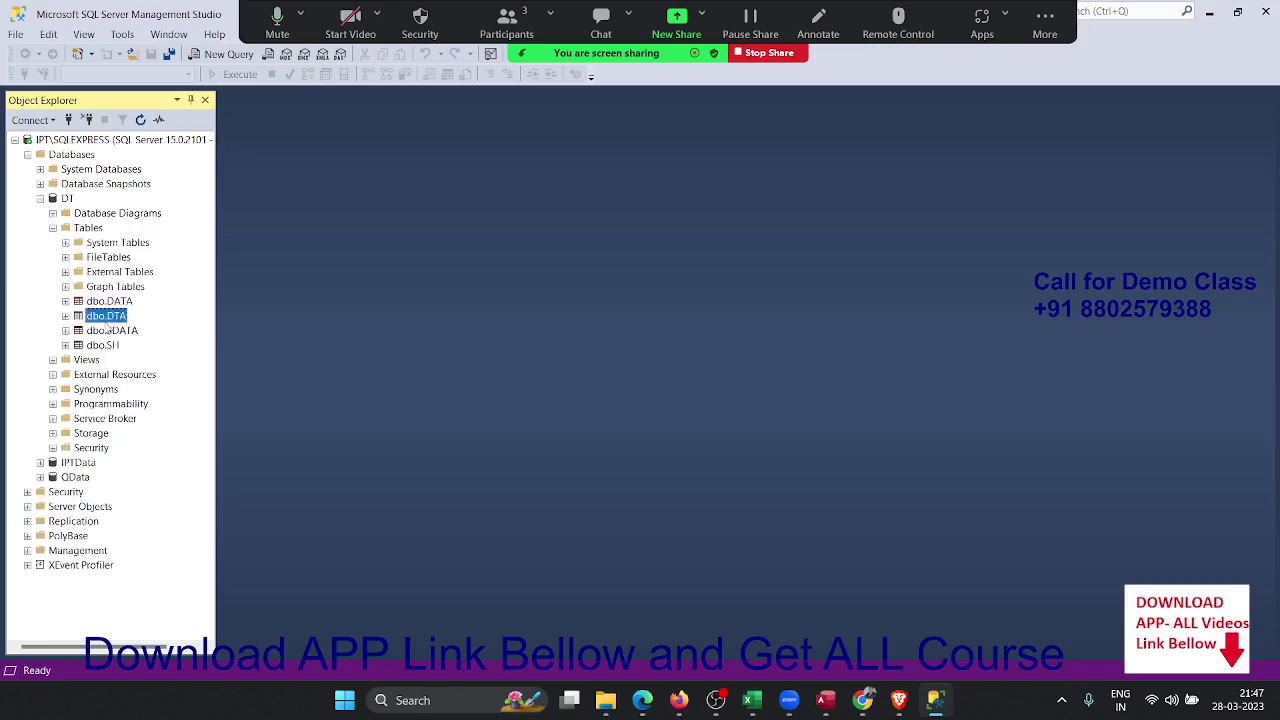
right_click(106, 318)
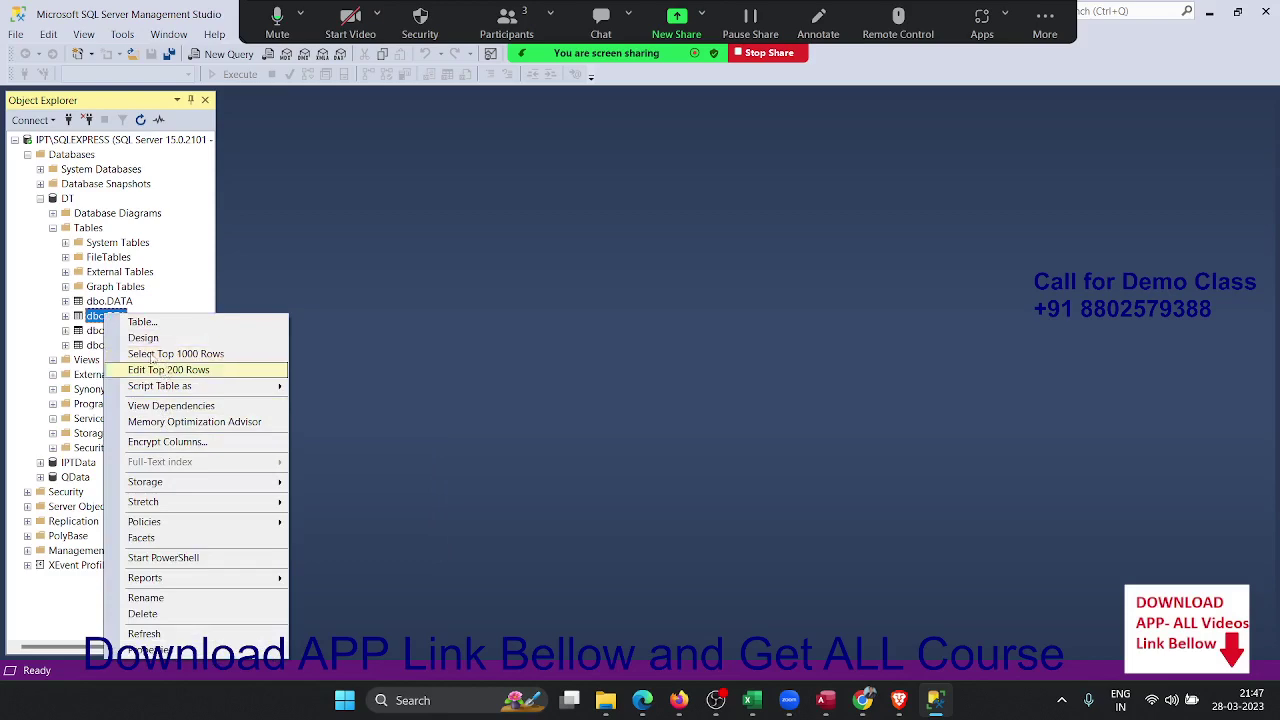
left_click(157, 355)
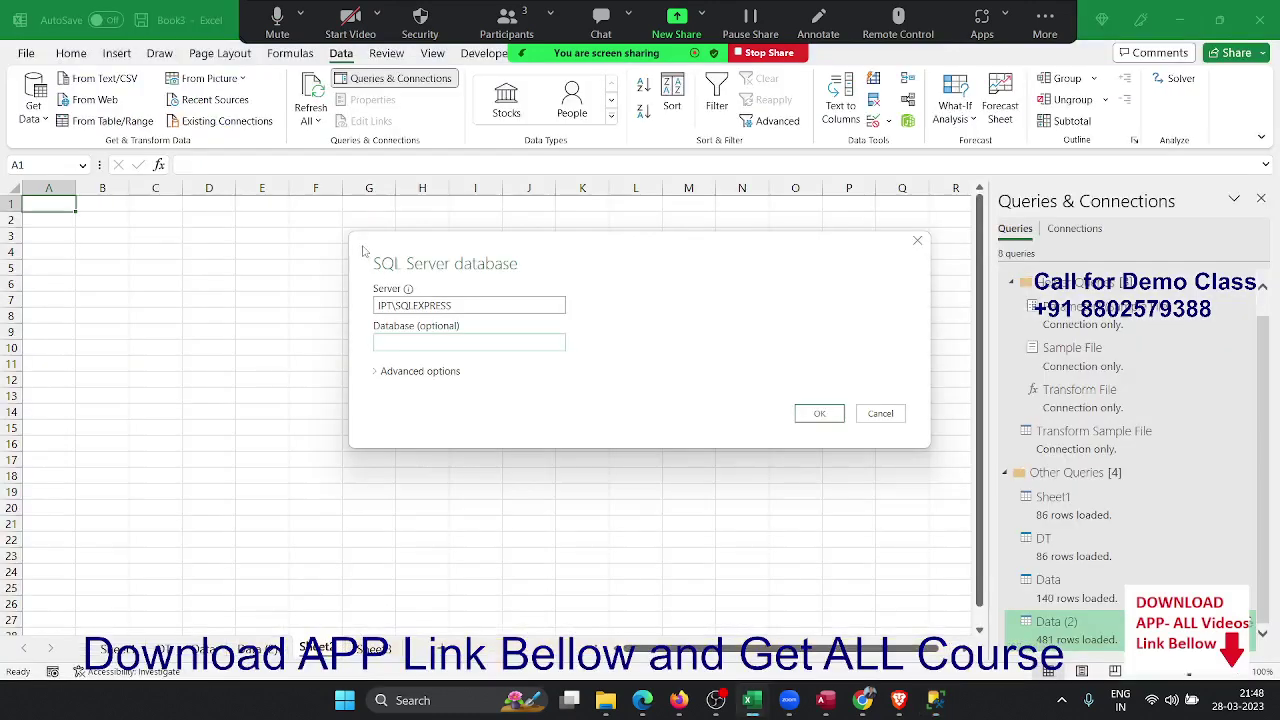
Step: Expand Advanced options and enter DT as the database name
left_click(410, 372)
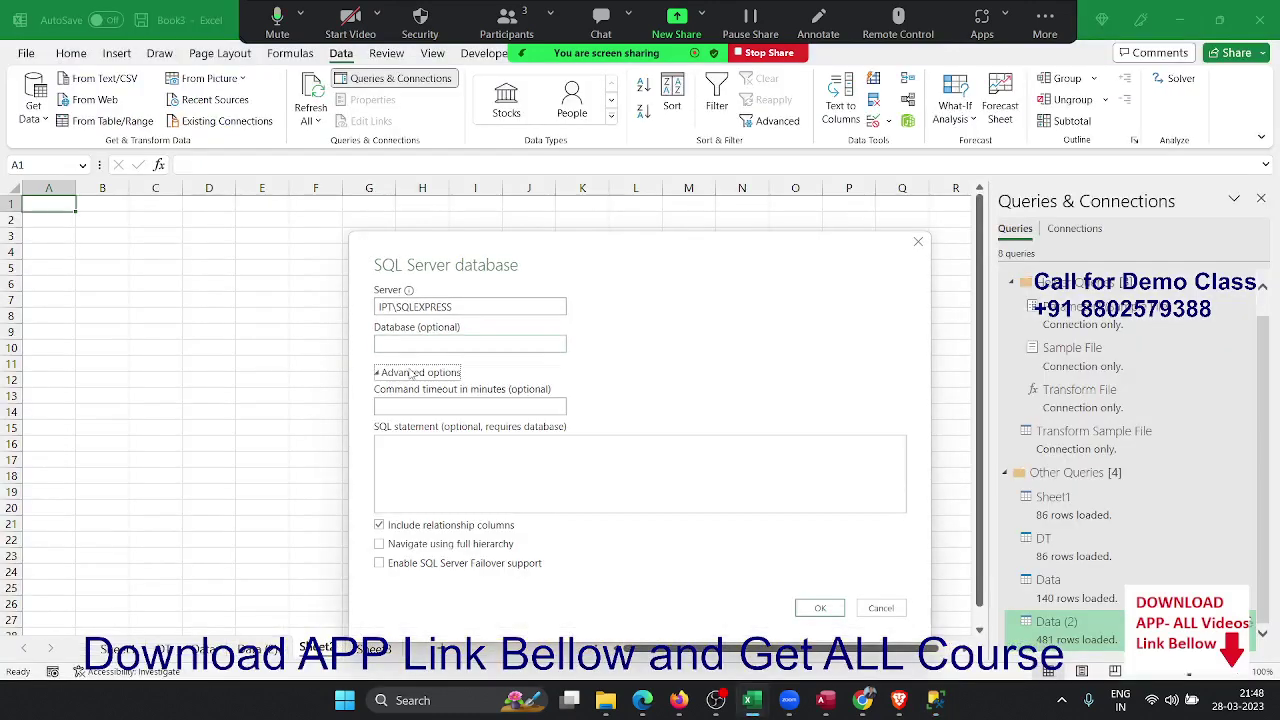
left_click(396, 344)
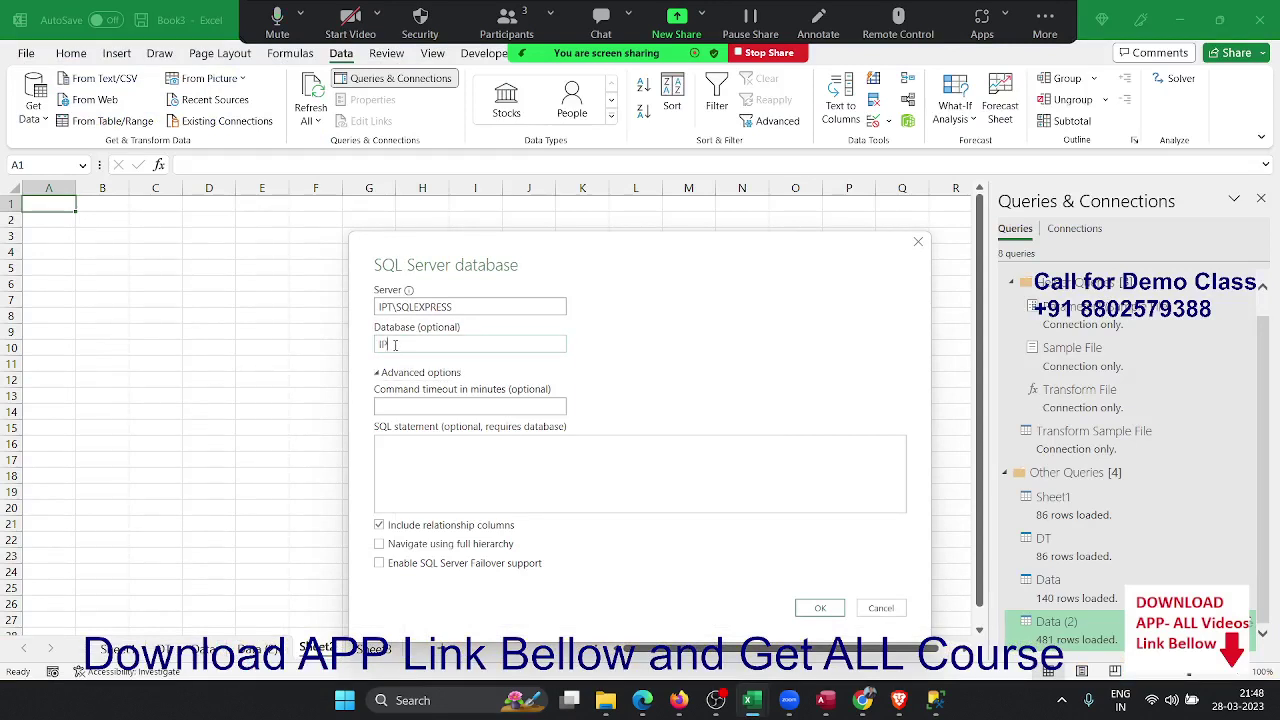
key("alt+Tab")
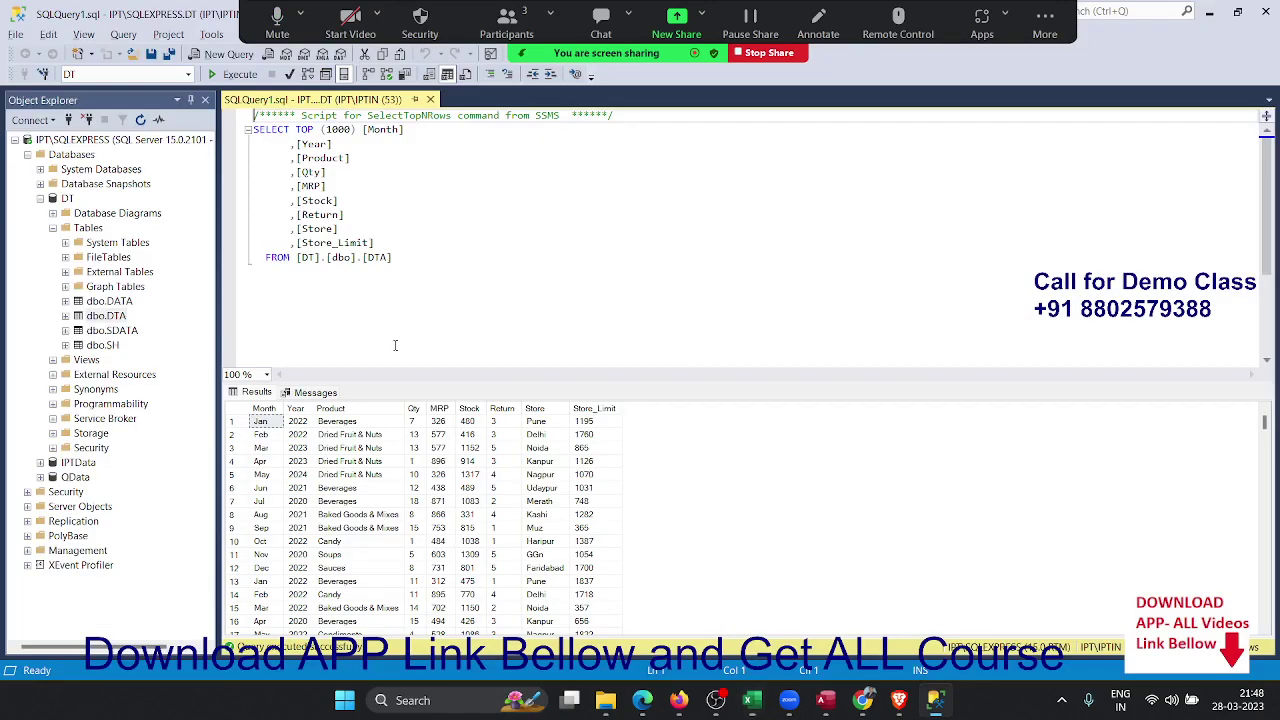
key("alt+Tab")
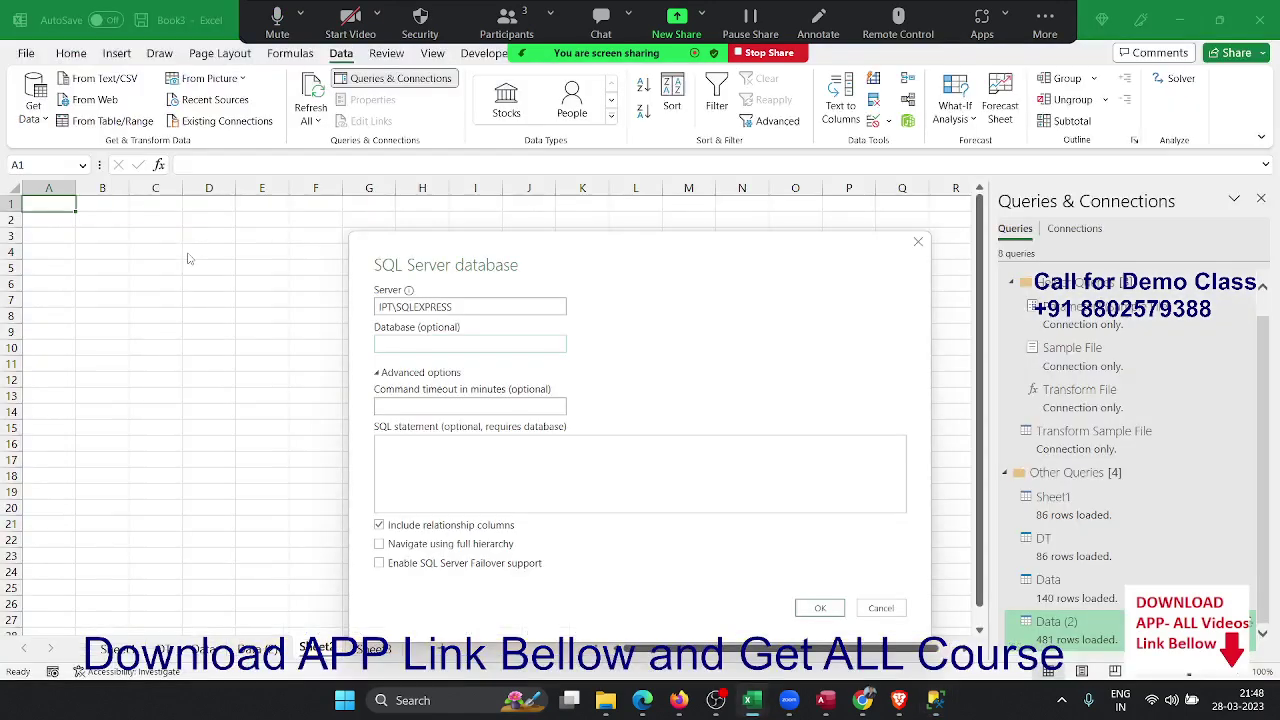
left_click(488, 343)
type("DT")
key("alt+Tab")
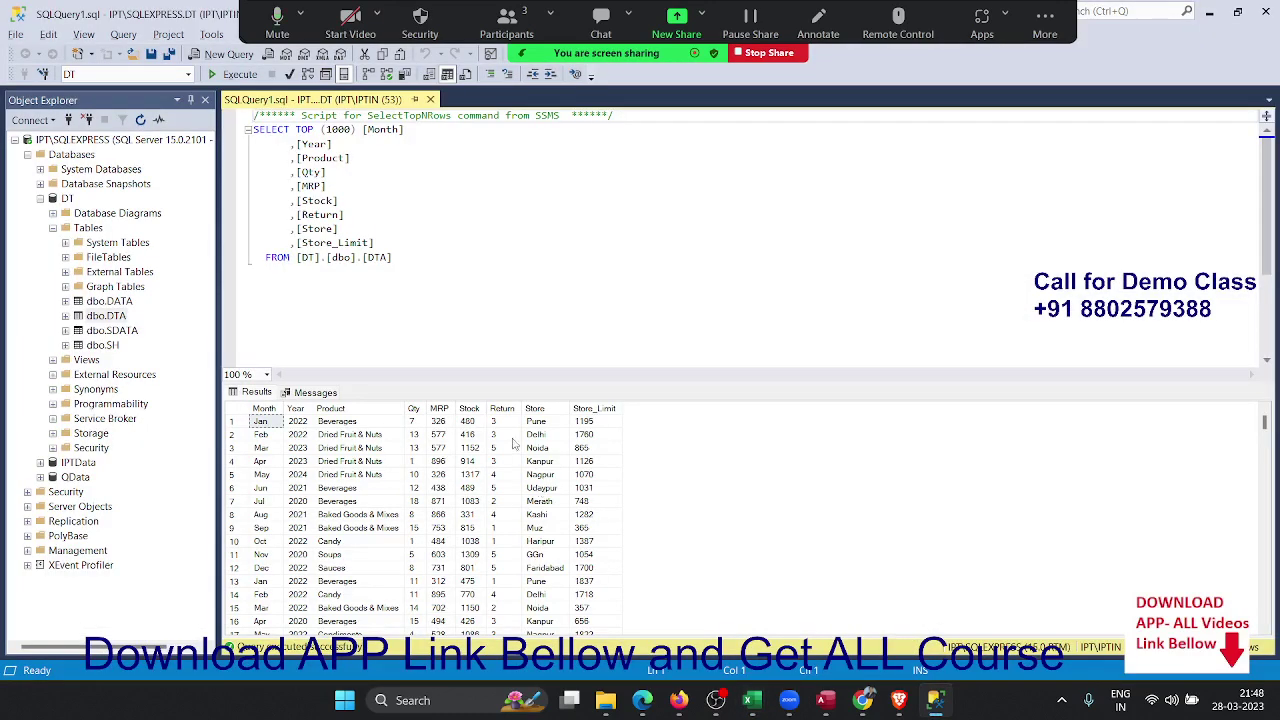
key("alt+Tab")
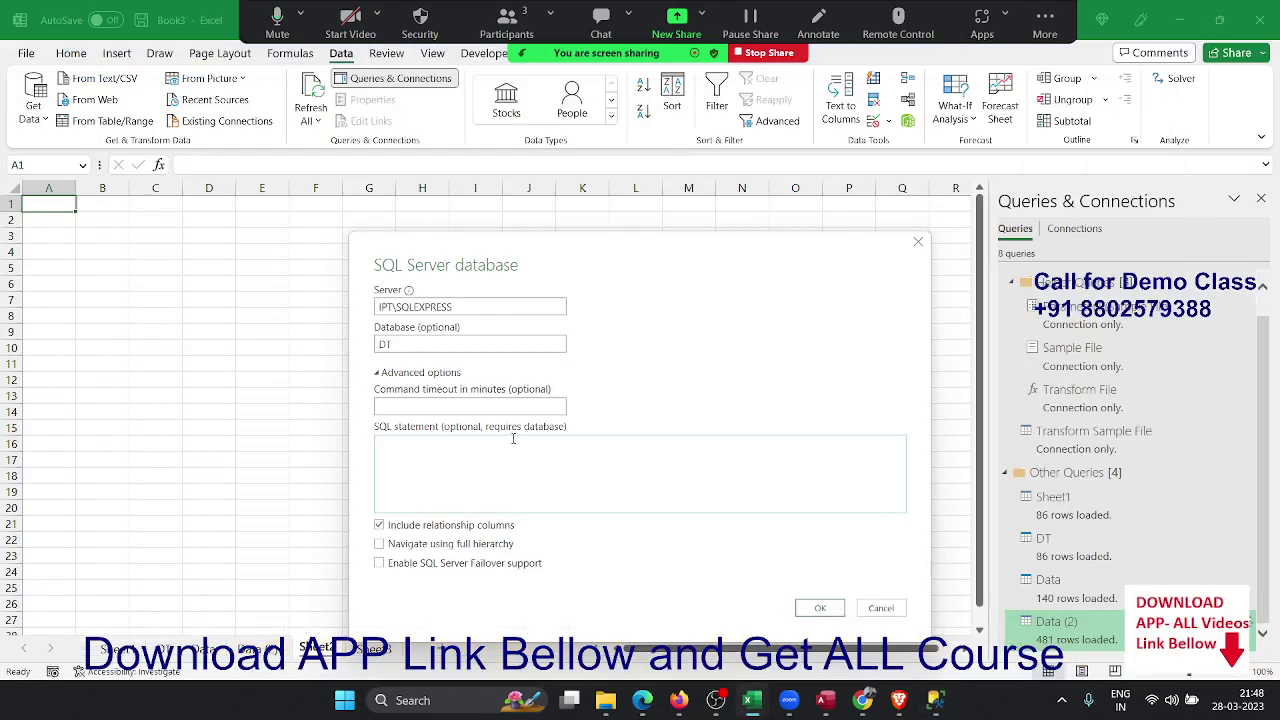
Step: Write the SQL statement 'select * from DTA'
left_click(528, 445)
key("alt+Tab")
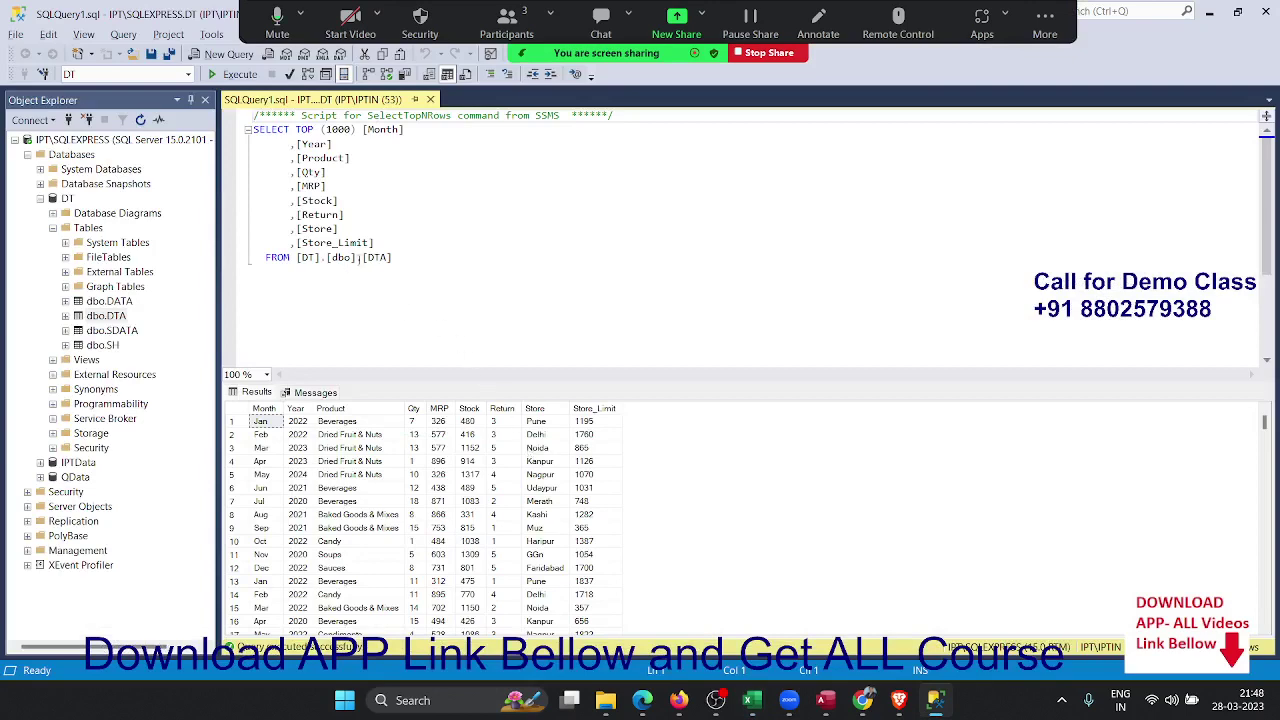
key("alt+Tab")
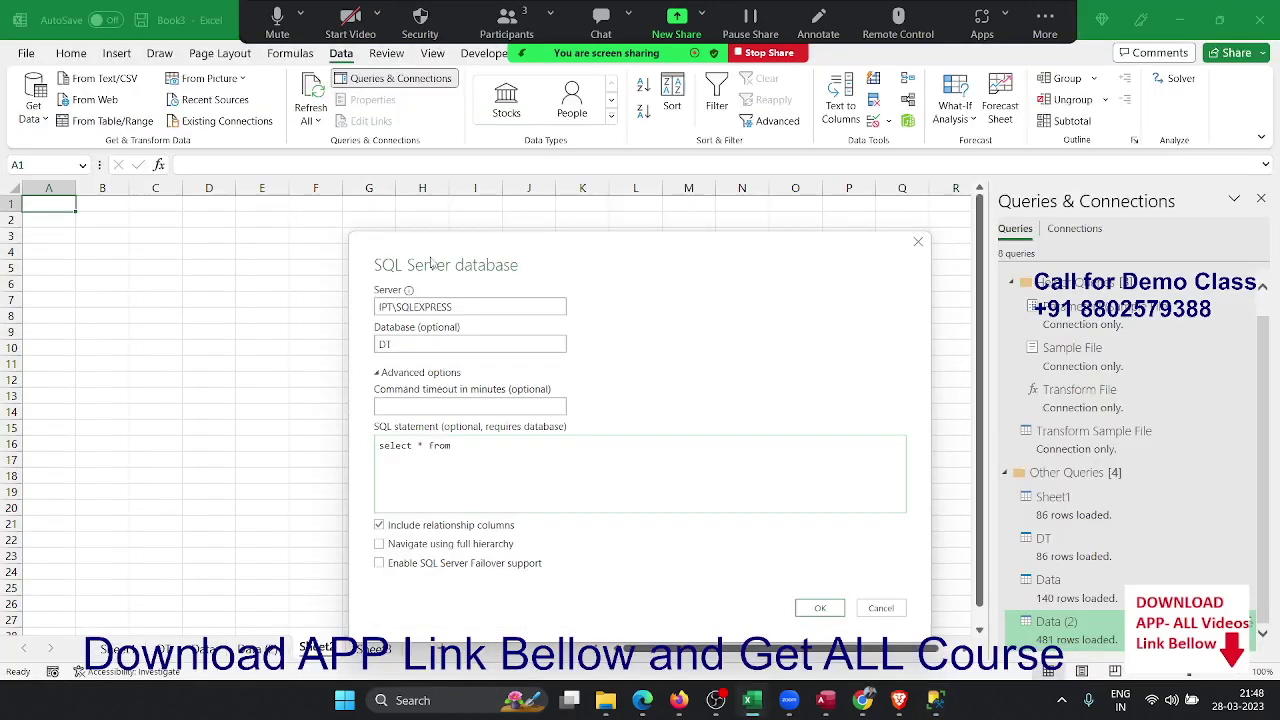
left_click(553, 454)
Step: Load the DTA query results as the 346-row table Query1, review it, then switch to the empty Sheet2
left_click(836, 609)
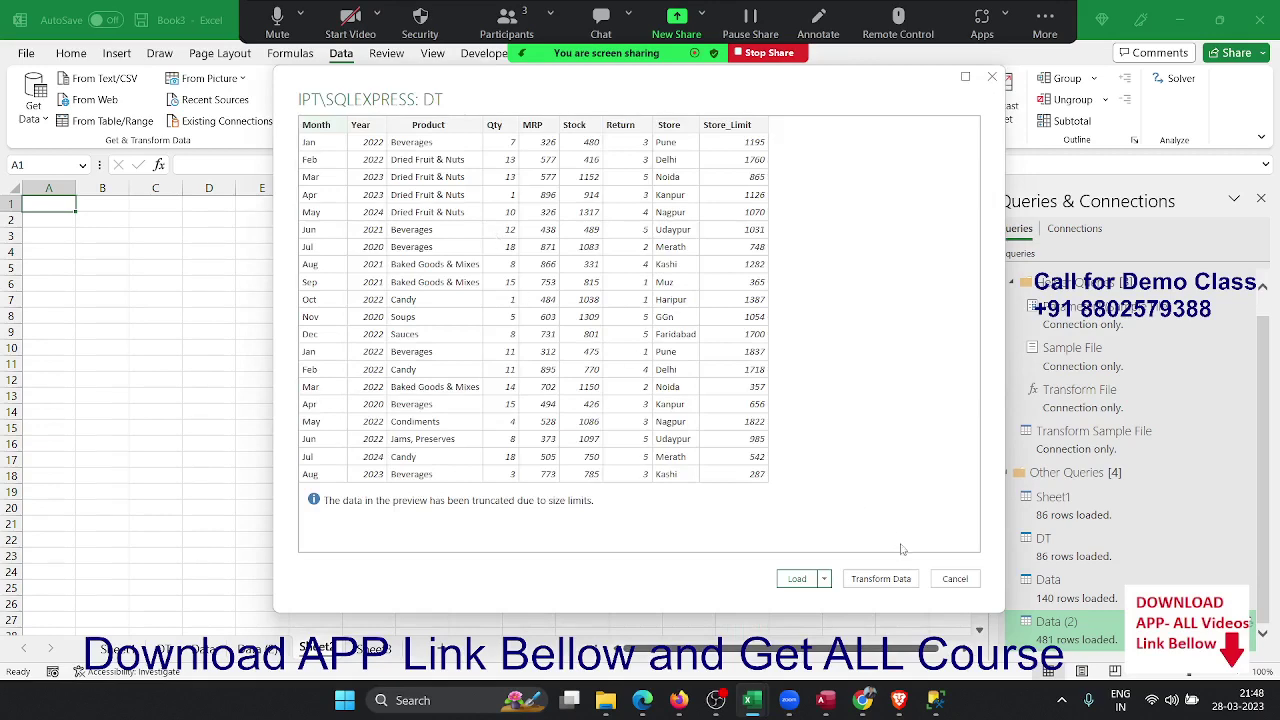
left_click(798, 579)
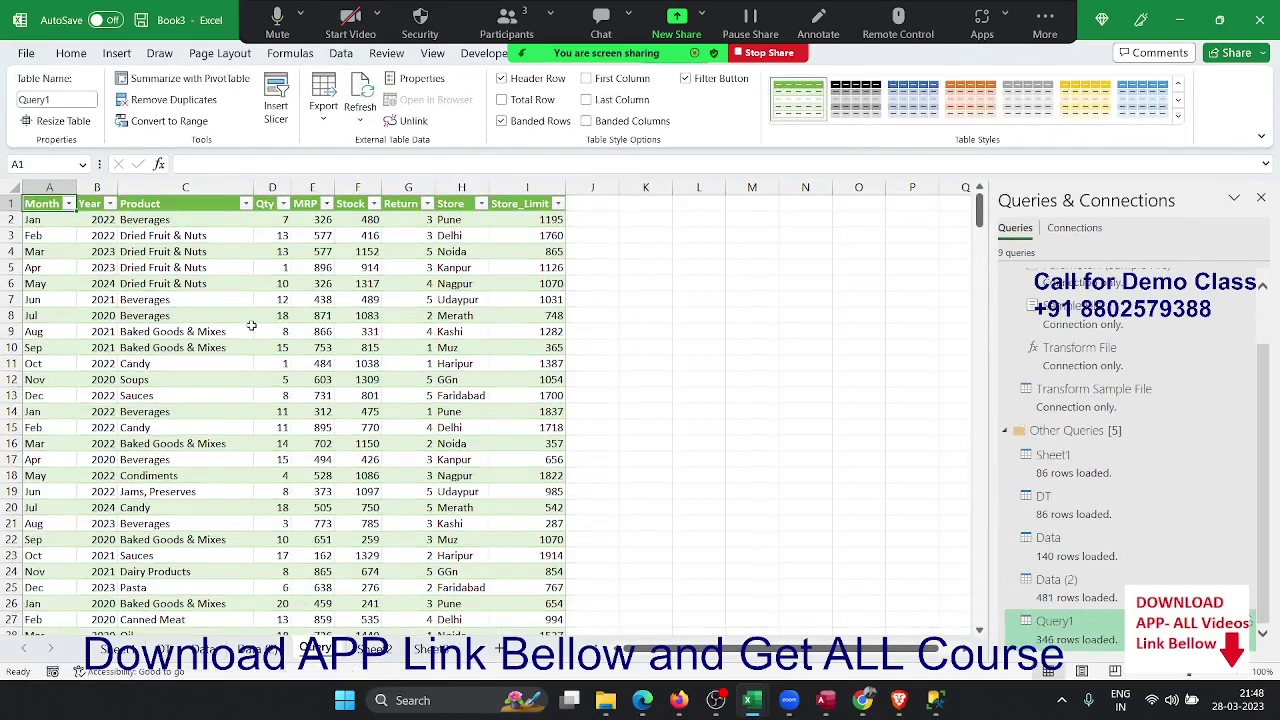
left_click(263, 316)
scroll(263, 316, "down", 5)
scroll(263, 317, "down", 7)
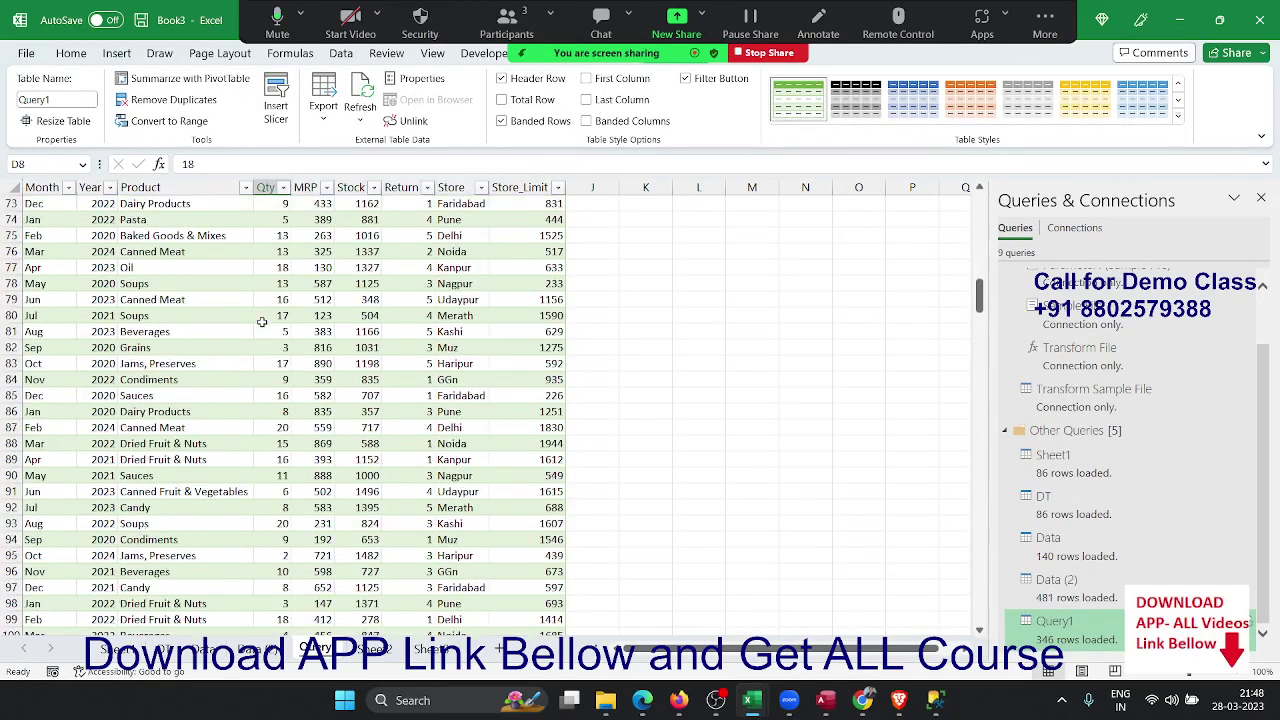
scroll(263, 317, "down", 2)
scroll(262, 319, "up", 14)
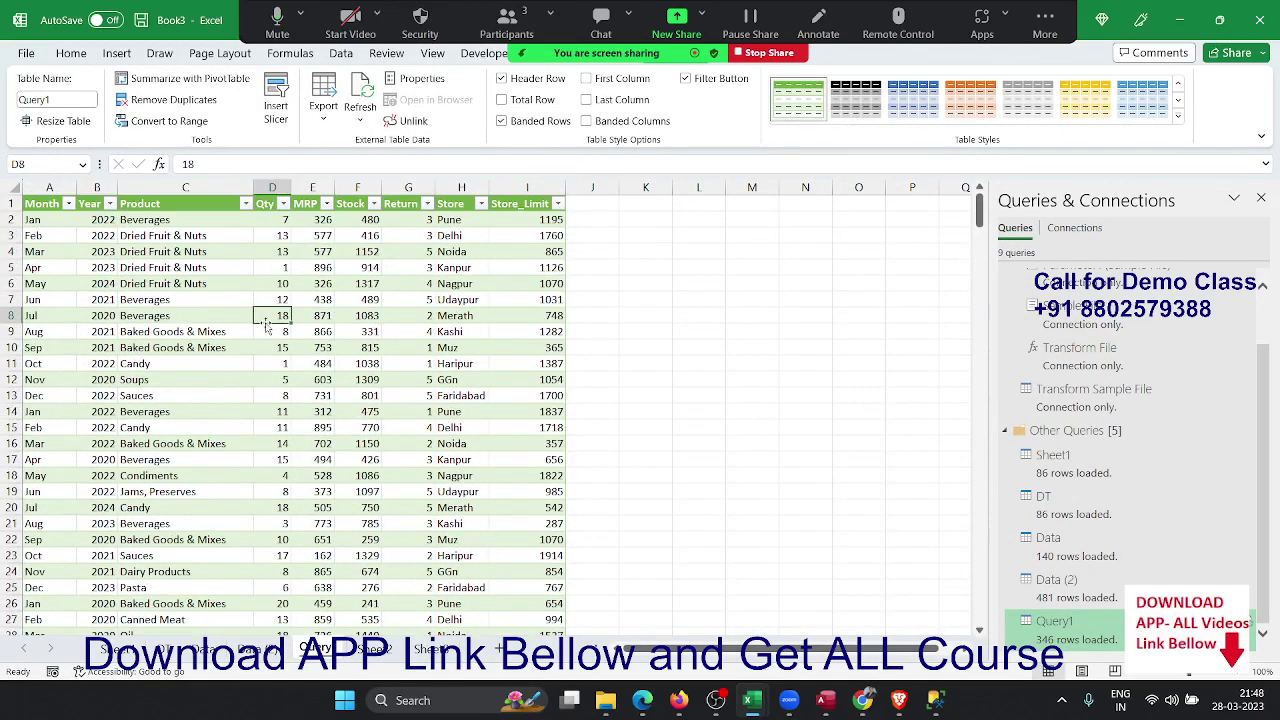
left_click(374, 648)
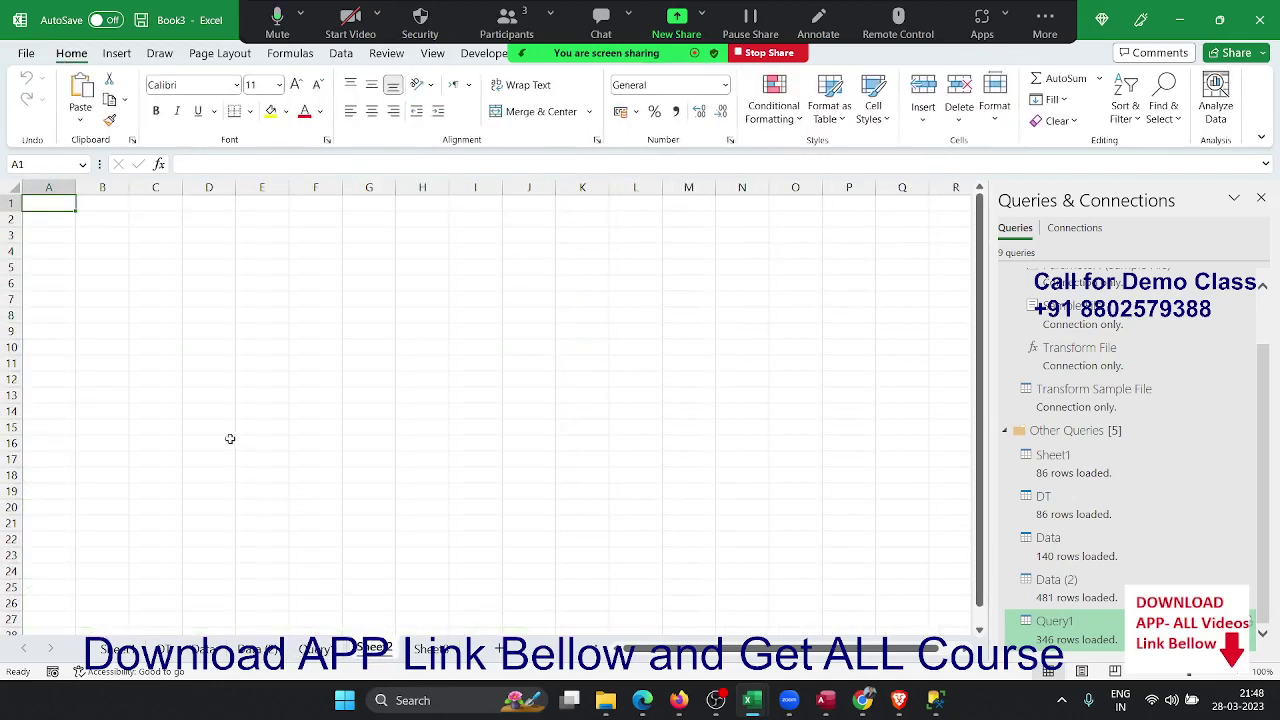
Step: Start a From SQL Server Database import from Get Data
left_click(341, 53)
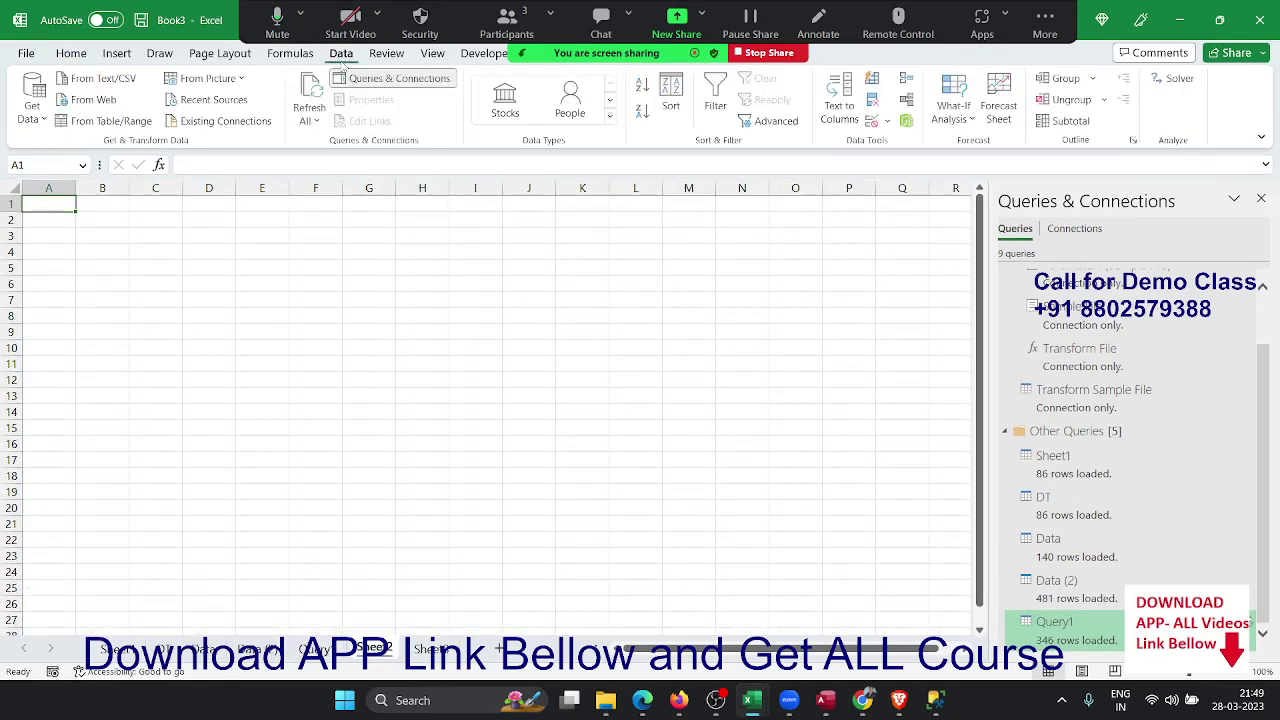
left_click(33, 105)
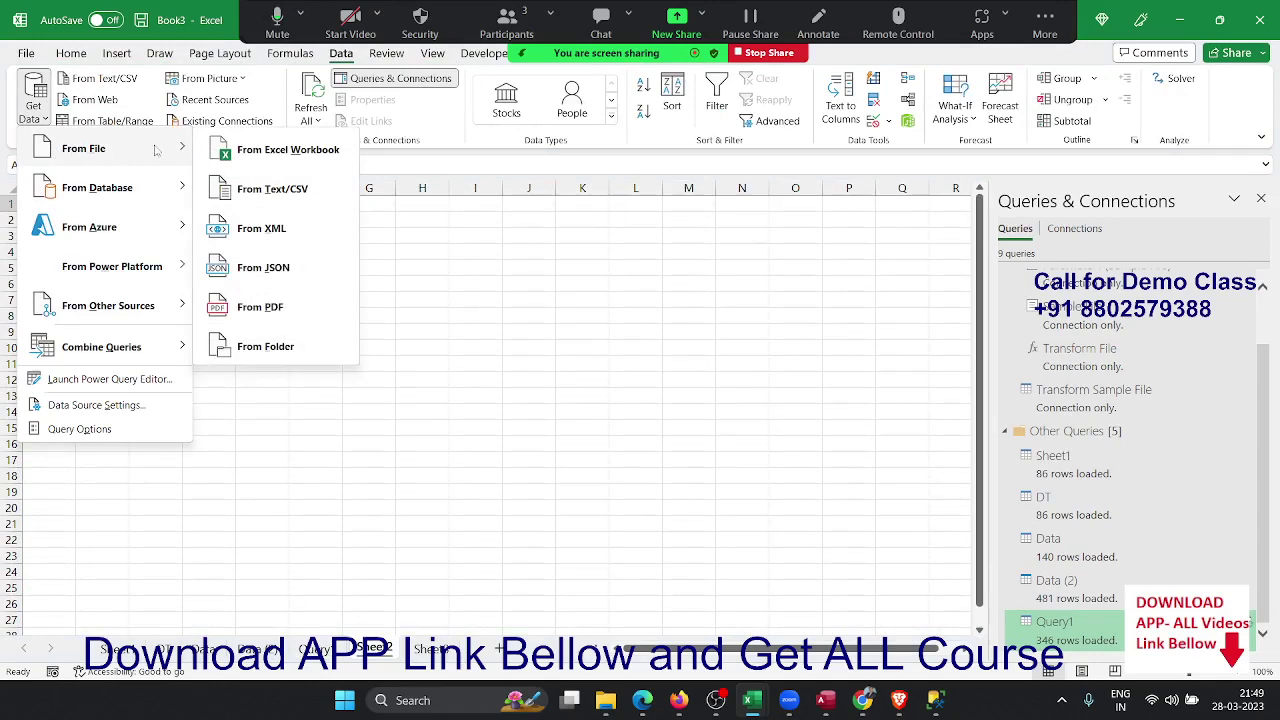
mouse_move(97, 188)
left_click(277, 197)
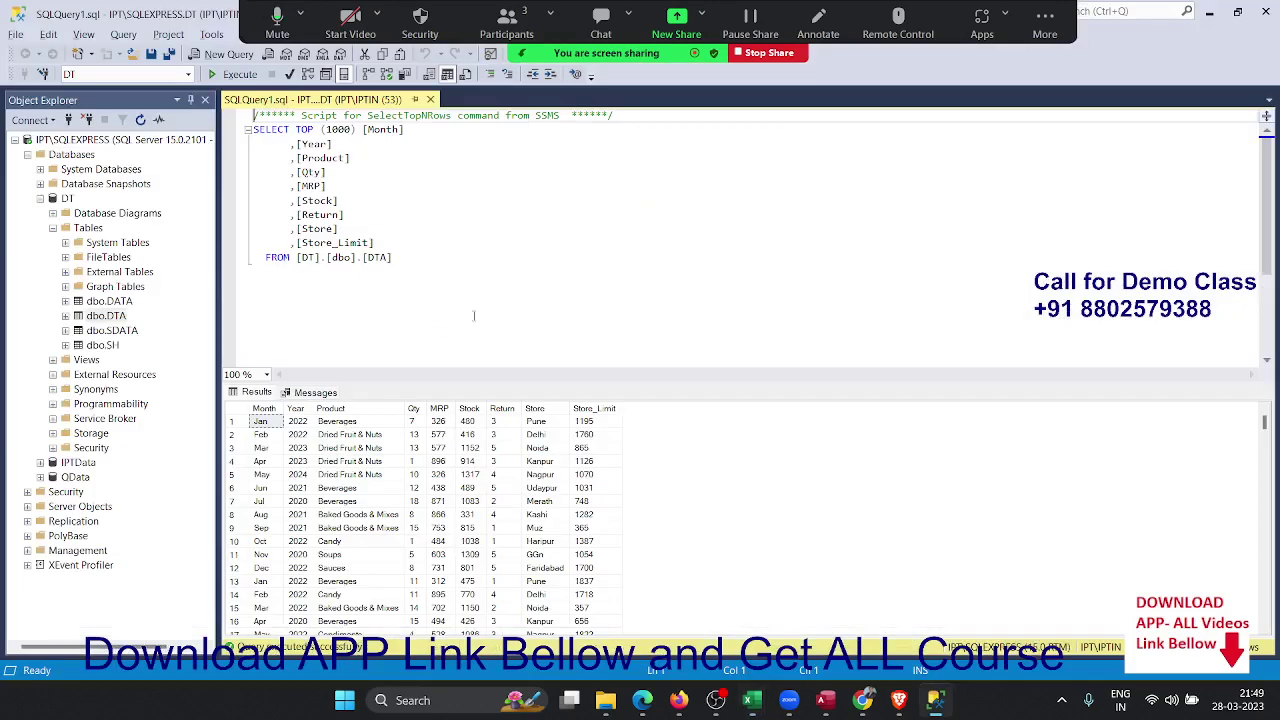
Step: Copy the server name from SSMS and paste it into the Server field
left_click(68, 119)
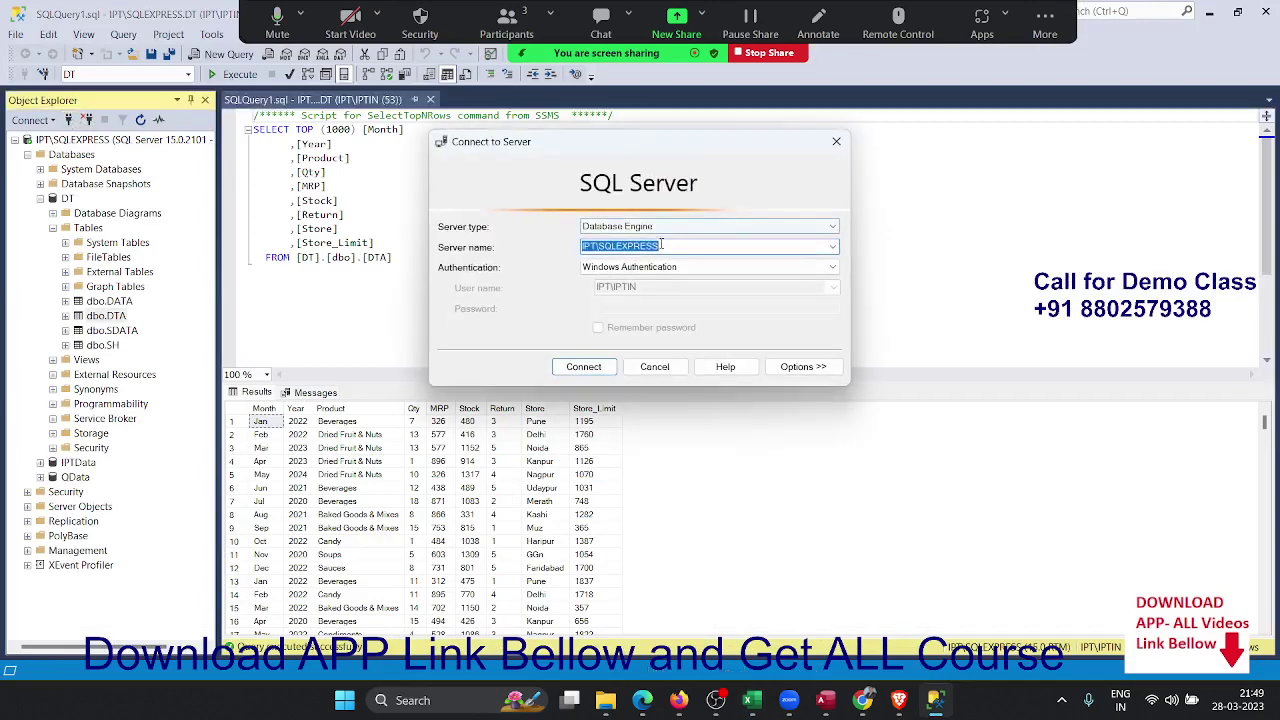
right_click(650, 245)
left_click(692, 317)
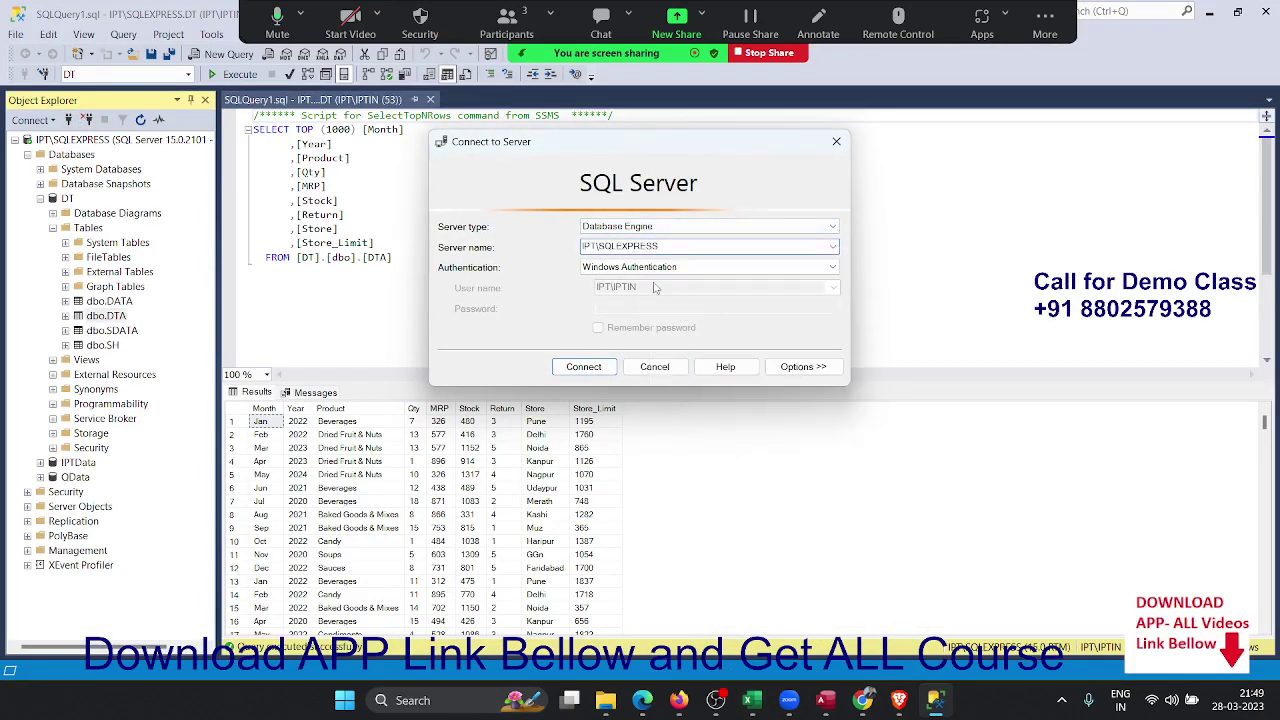
right_click(621, 246)
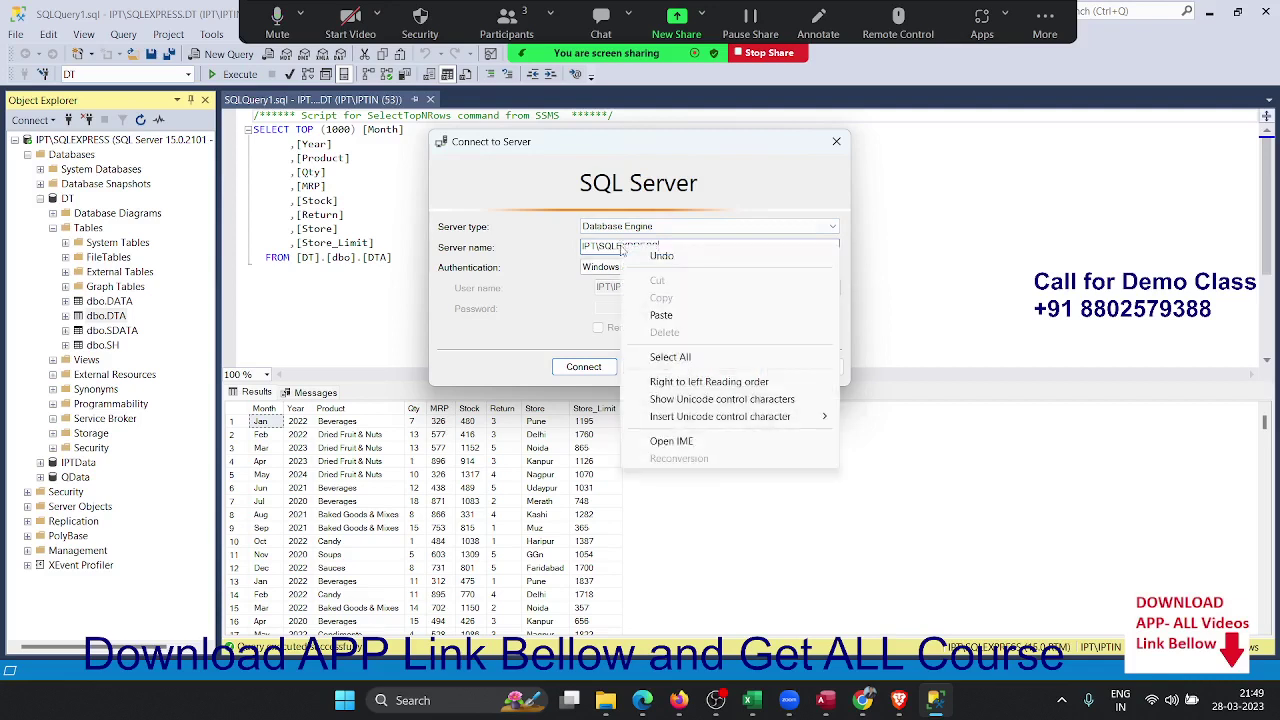
left_click(594, 248)
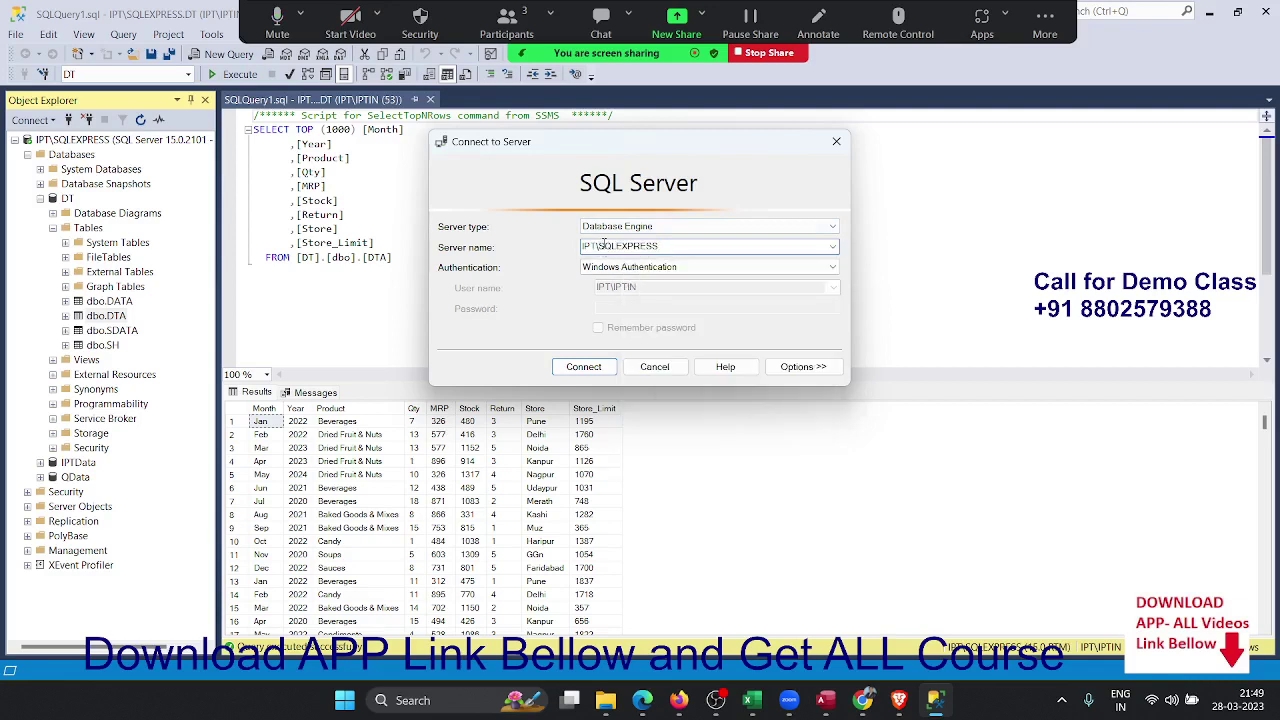
left_click_drag(661, 246, 584, 246)
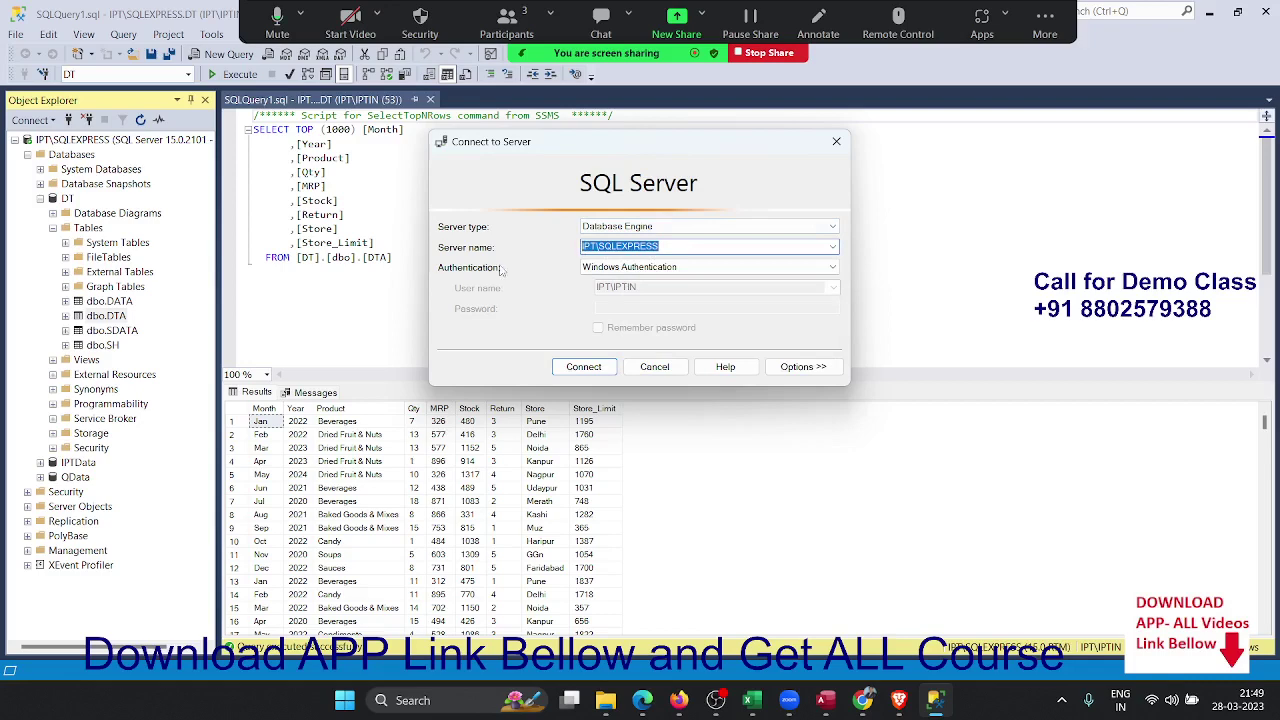
key("alt+Tab")
left_click(447, 302)
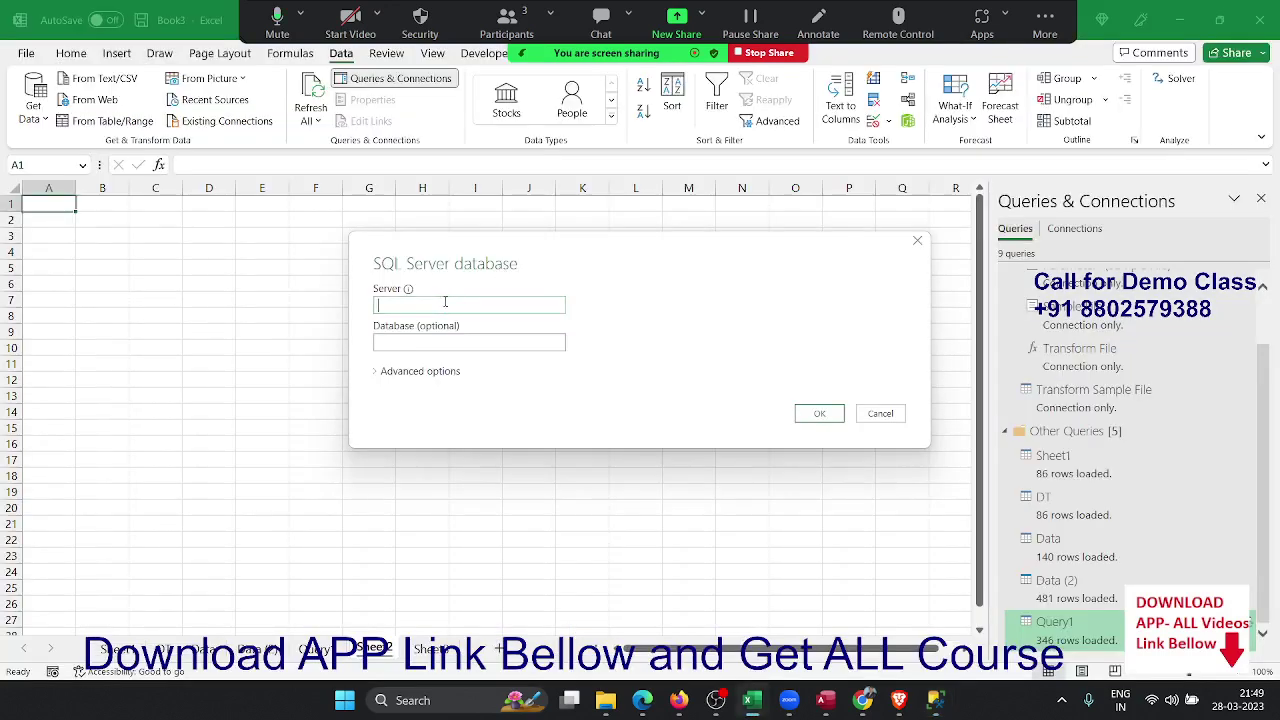
type("IPT\\SQLEXPRESS")
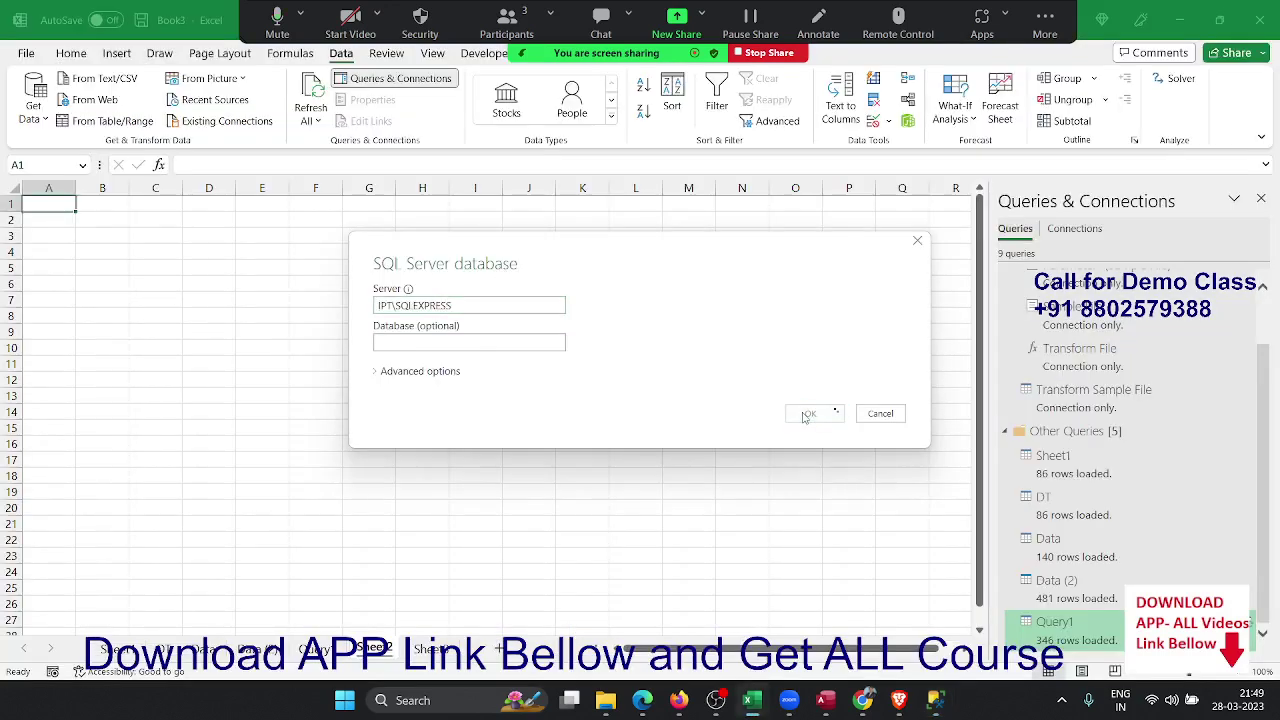
Step: Connect, load the DTA table from IPTData (692 rows), and switch to an empty sheet
left_click(810, 414)
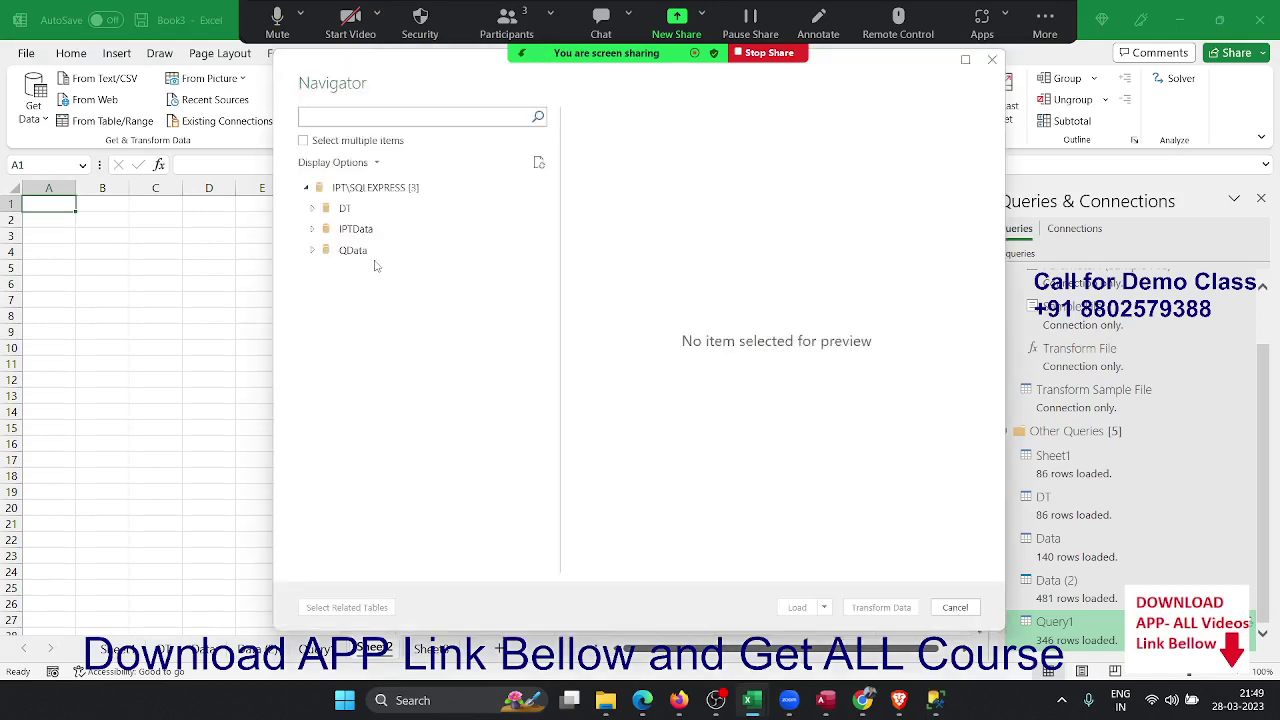
left_click(313, 230)
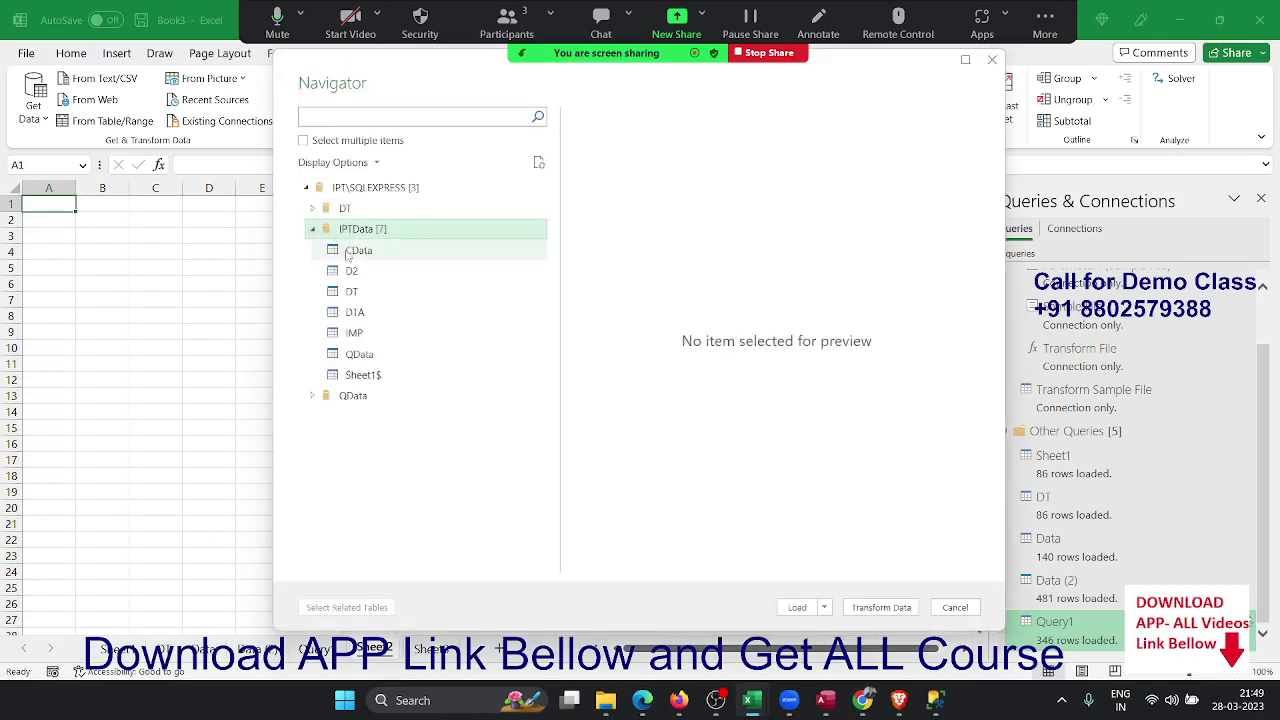
left_click(361, 314)
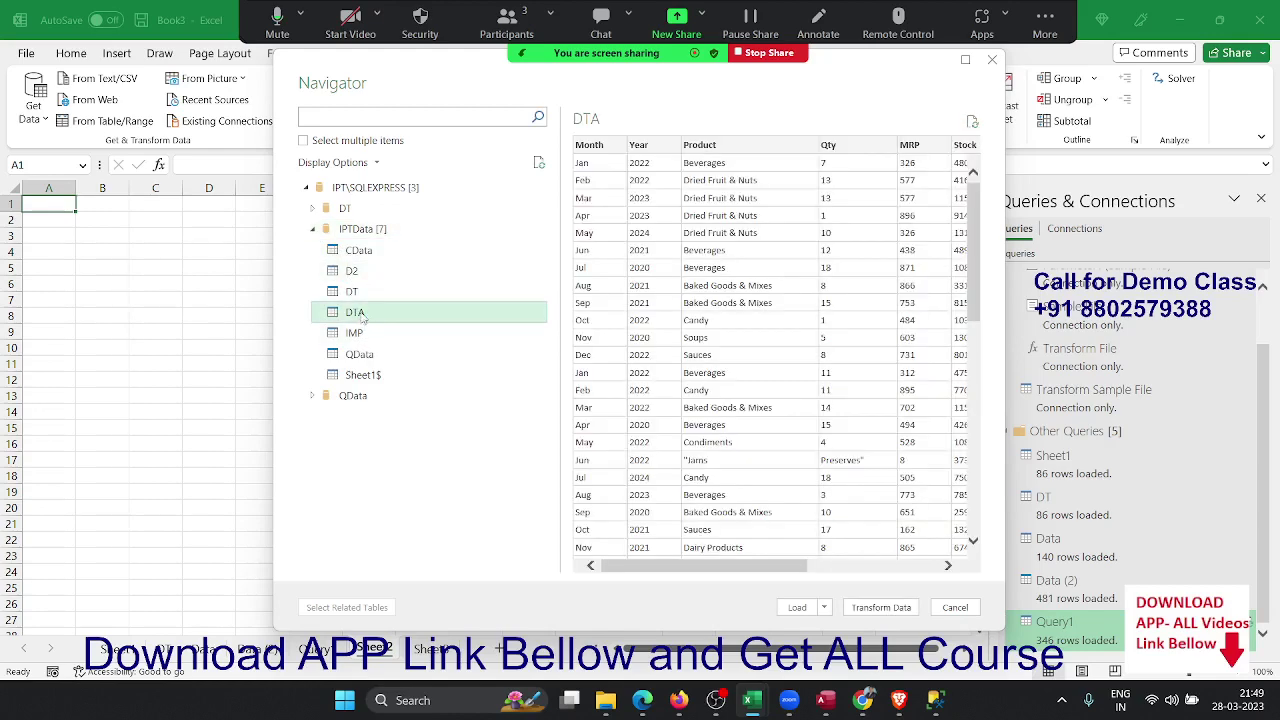
left_click(805, 608)
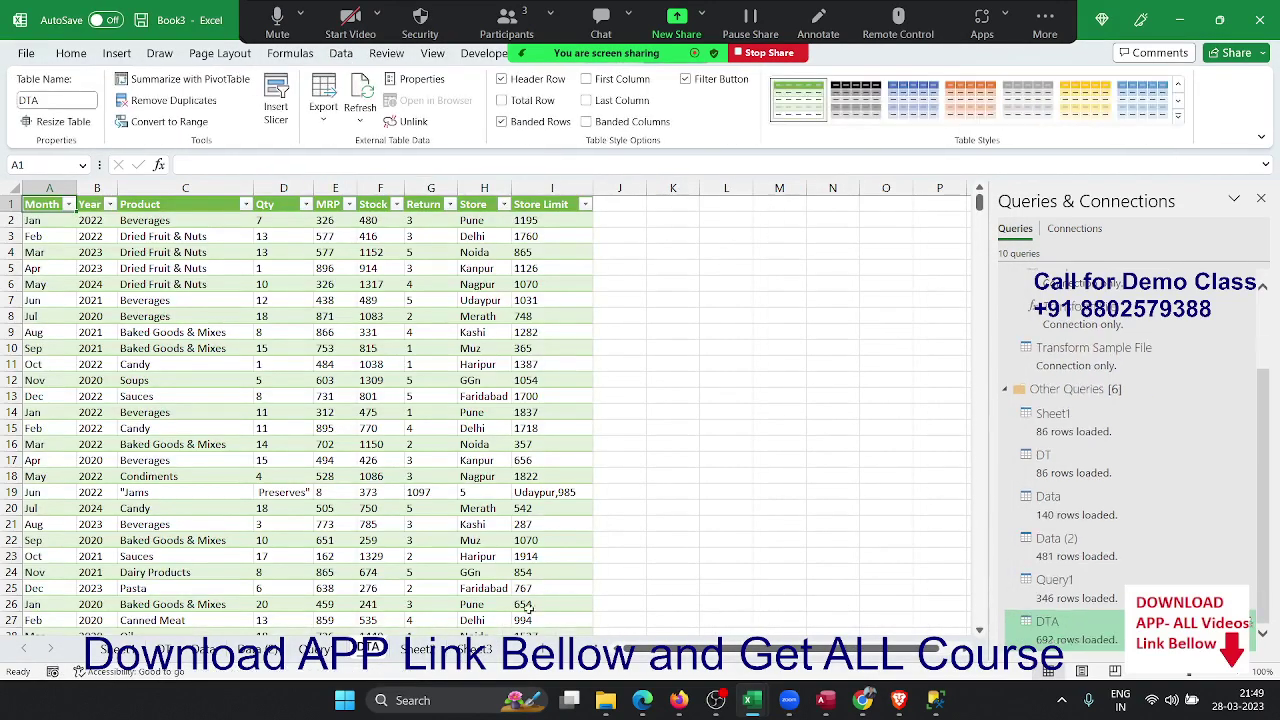
left_click(415, 648)
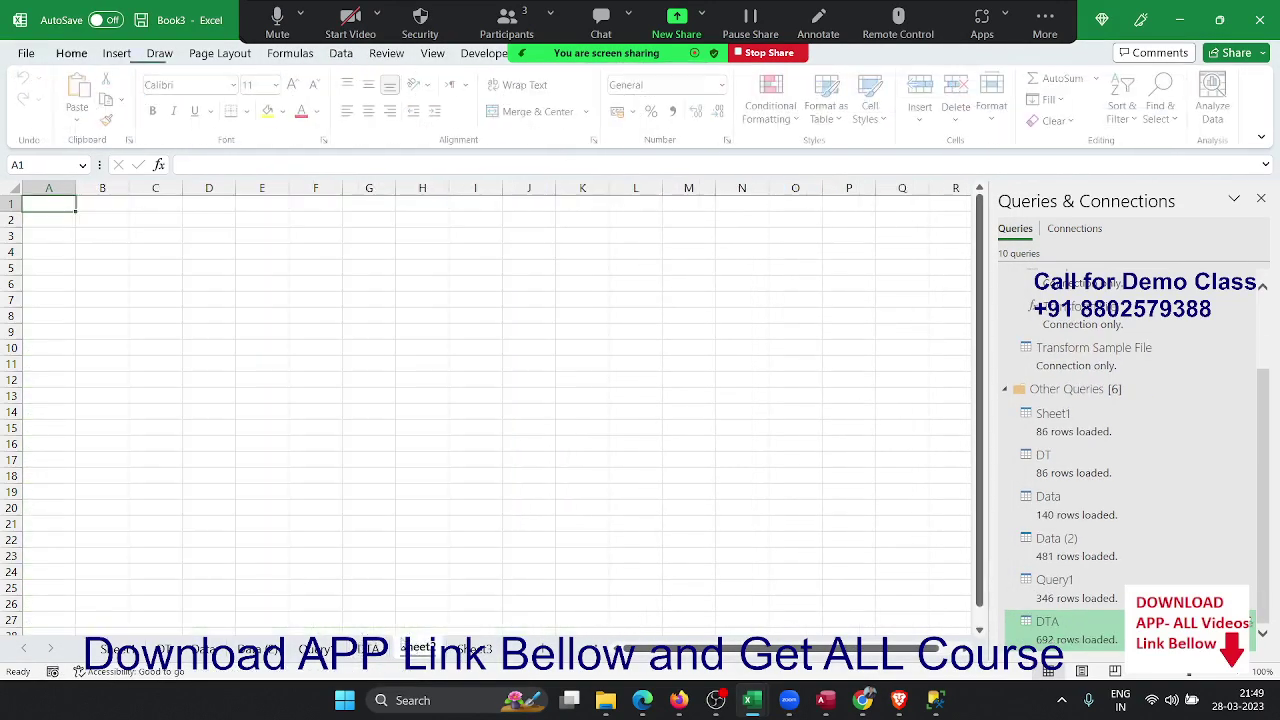
Step: Paste the List_of_countries_by_number_of_mobile_phones_in_use Wikipedia URL into a From Web import and check it
left_click(341, 53)
left_click(40, 115)
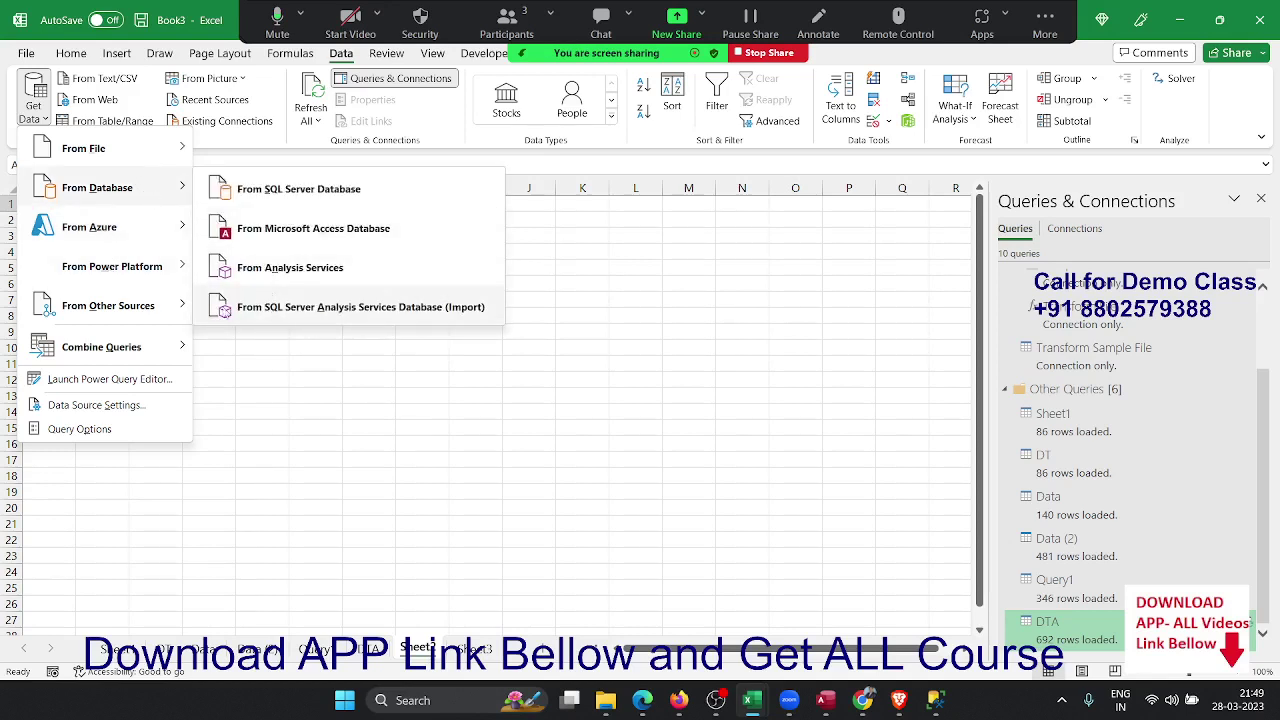
mouse_move(108, 305)
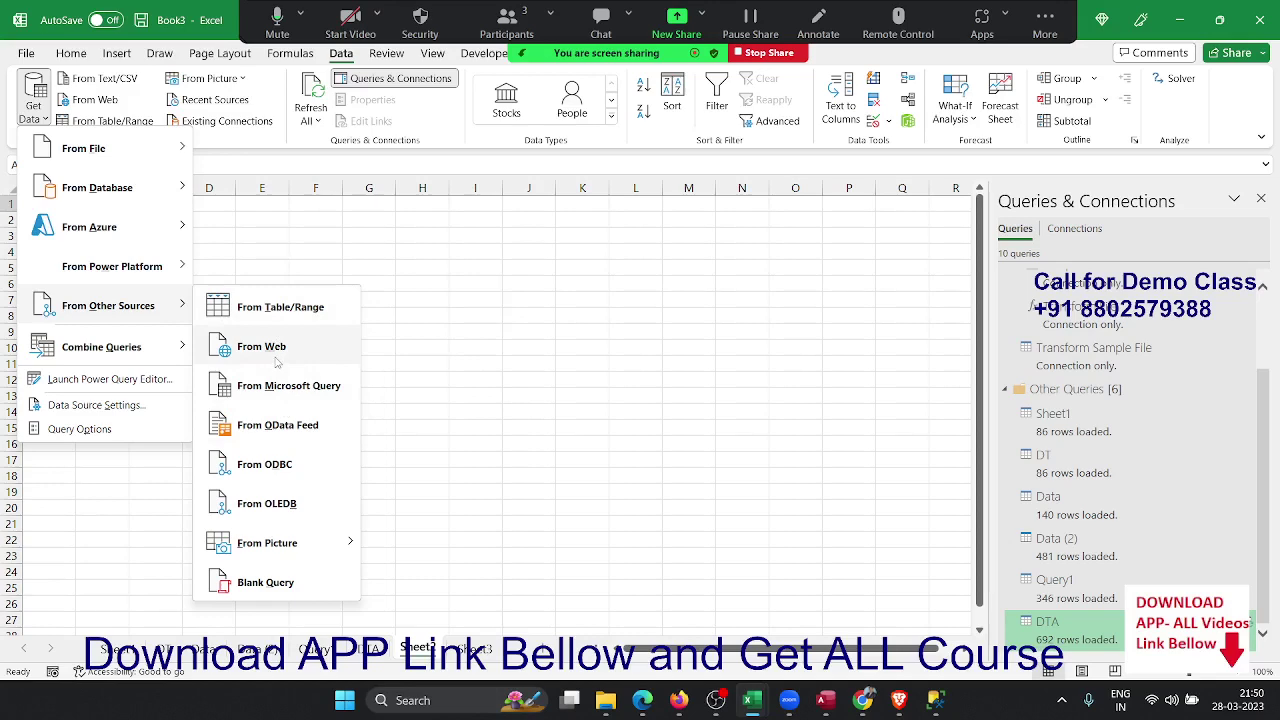
left_click(278, 363)
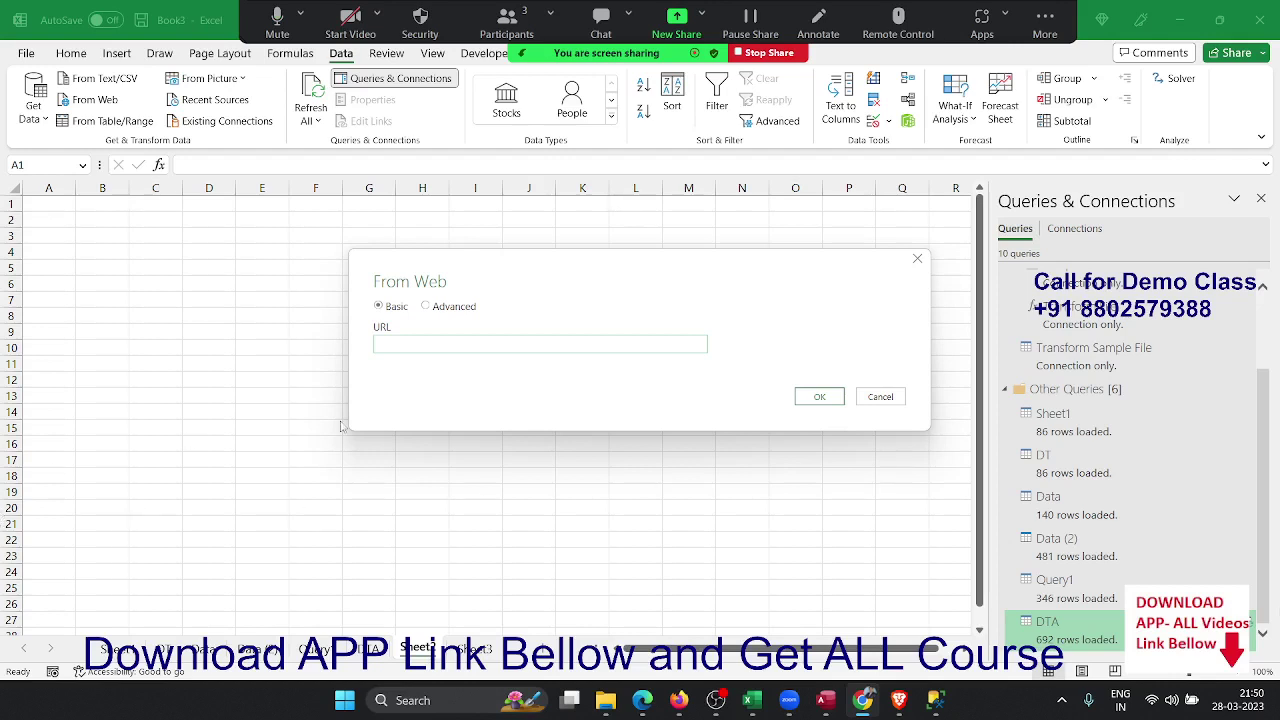
left_click(453, 349)
key("ctrl+v")
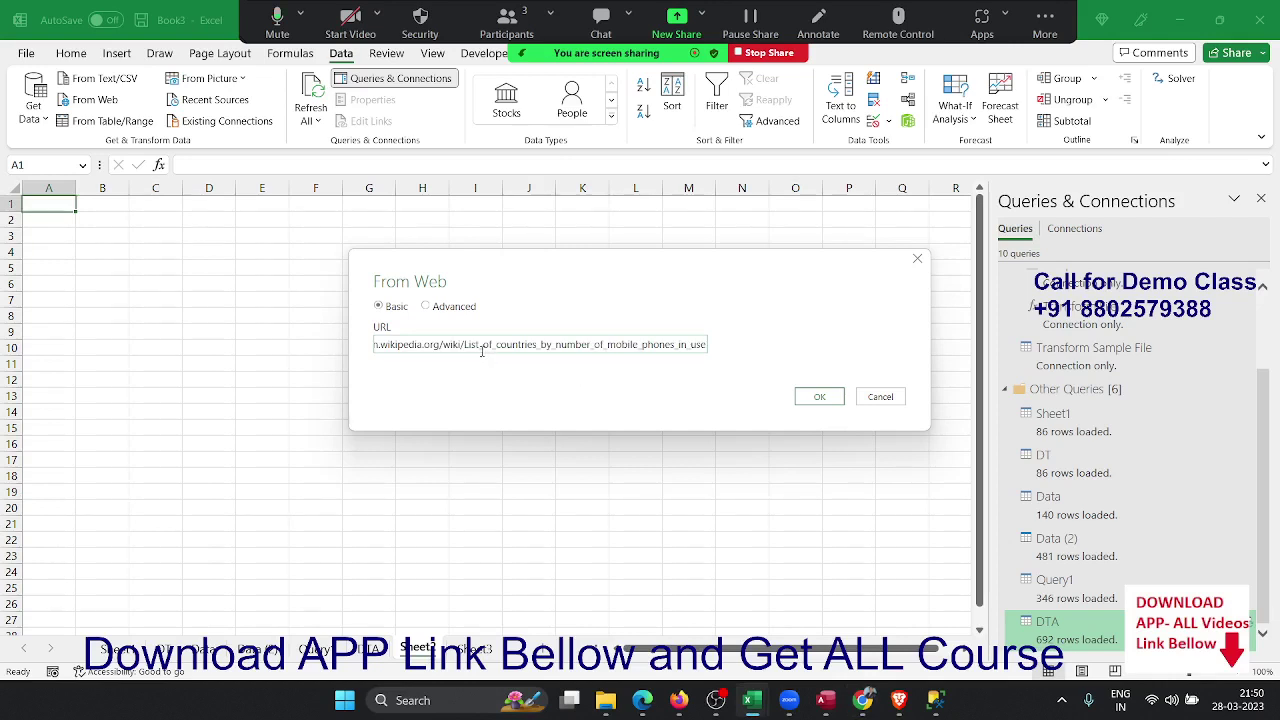
left_click_drag(481, 344, 712, 344)
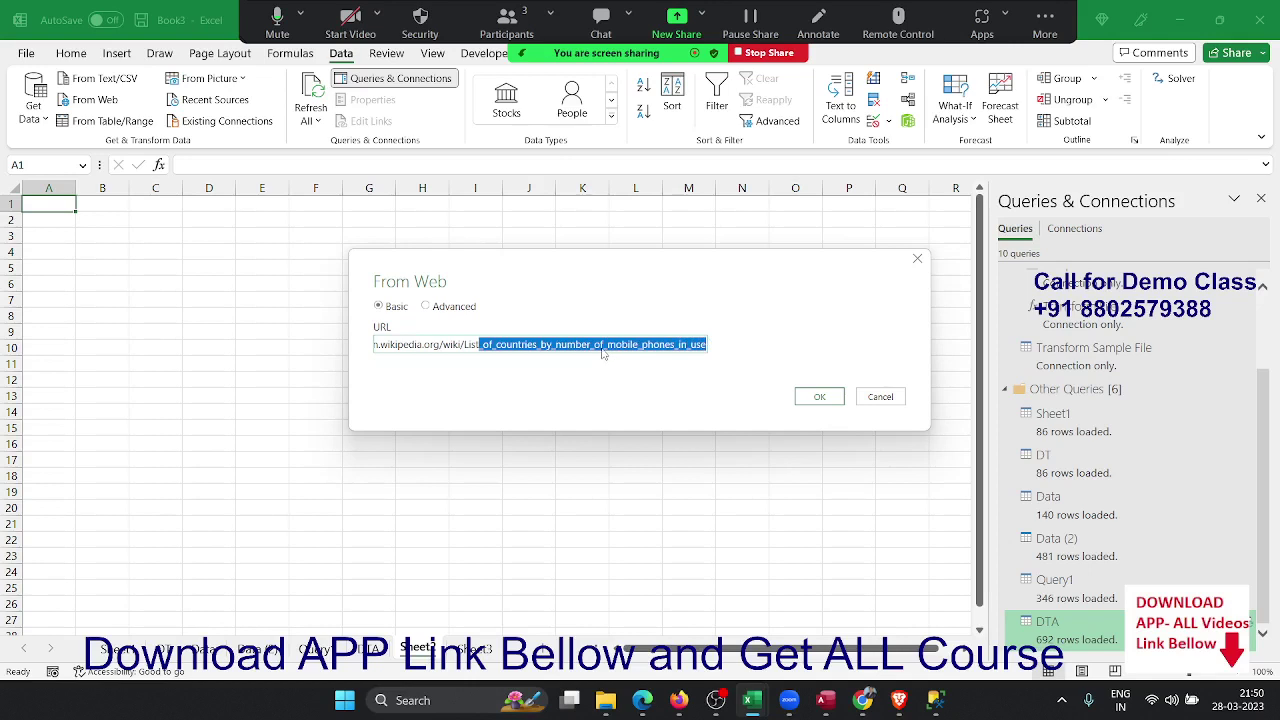
left_click_drag(548, 348, 286, 363)
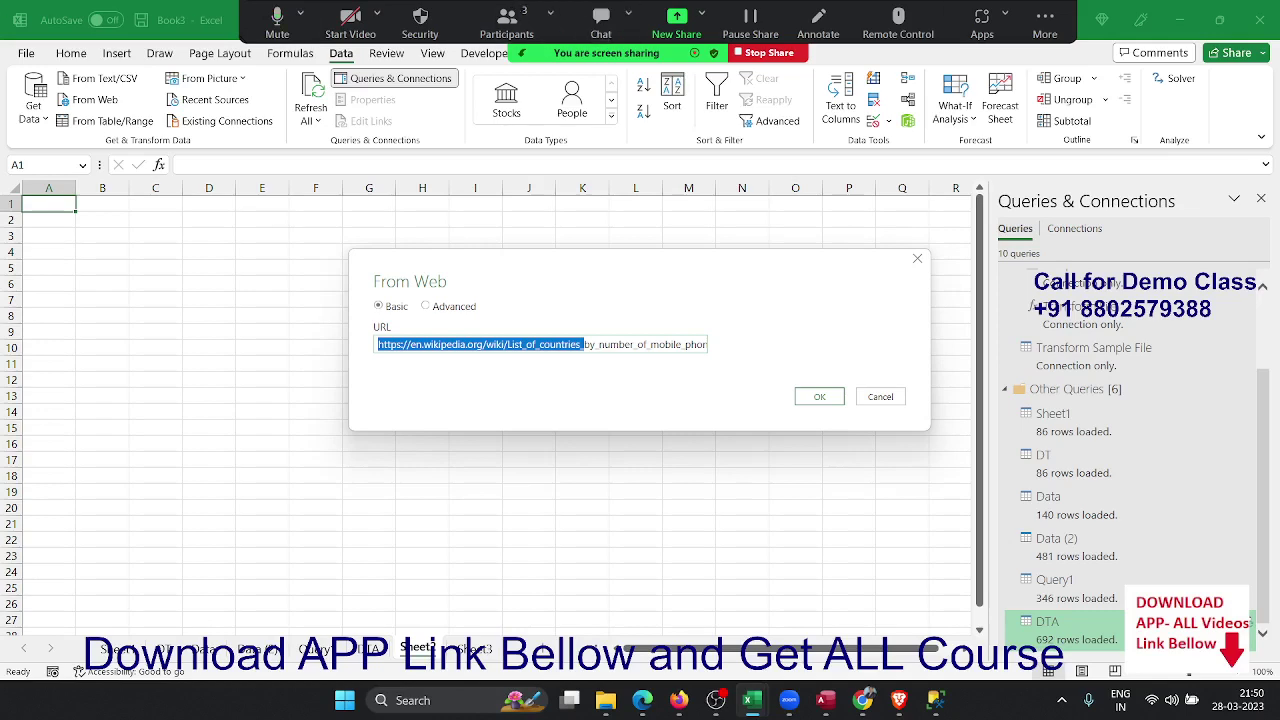
left_click(862, 700)
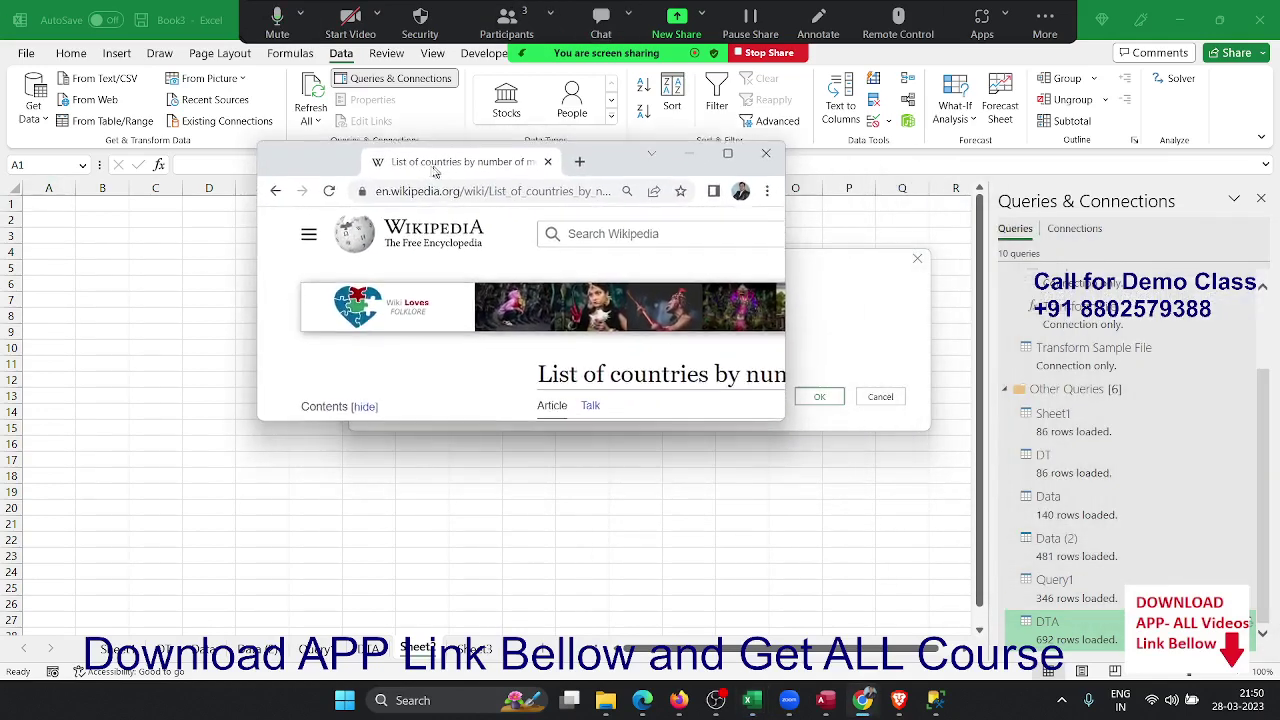
Step: Maximize Chrome, scroll through the 76-country mobile-phones table, then minimize the browser
left_click(722, 153)
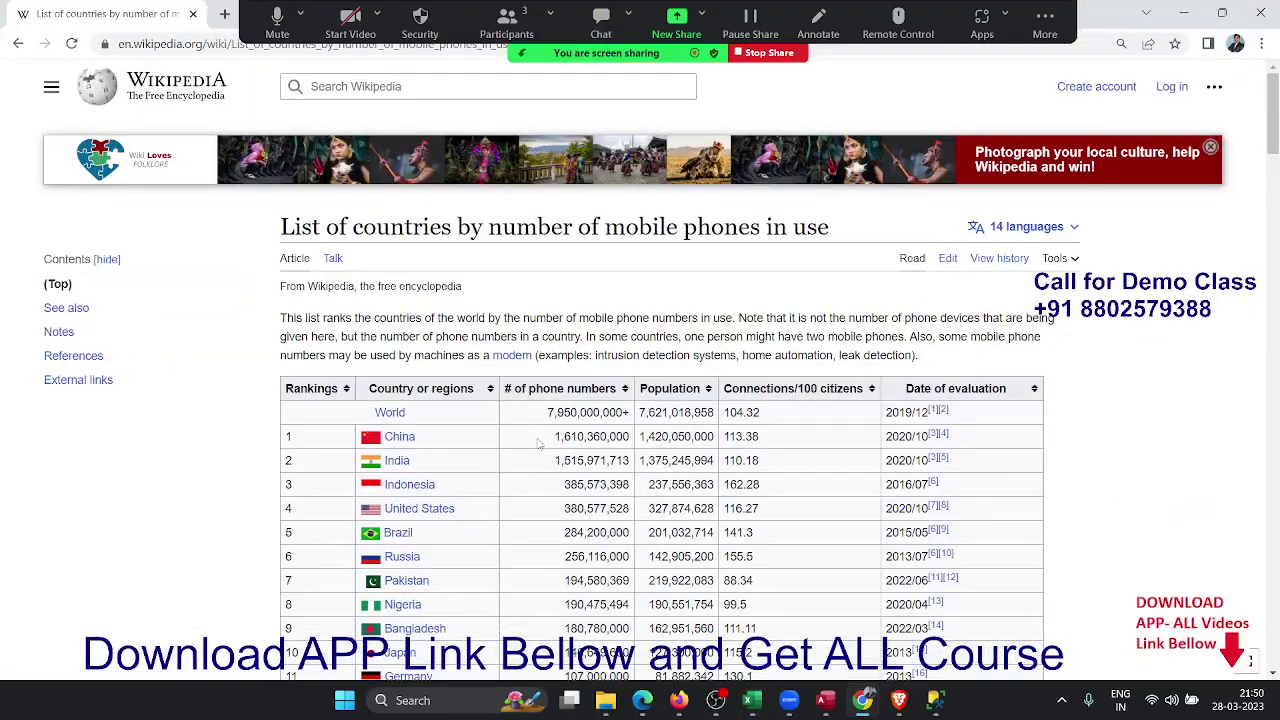
scroll(546, 432, "down", 3)
scroll(546, 432, "down", 4)
scroll(546, 432, "down", 3)
scroll(546, 432, "down", 3)
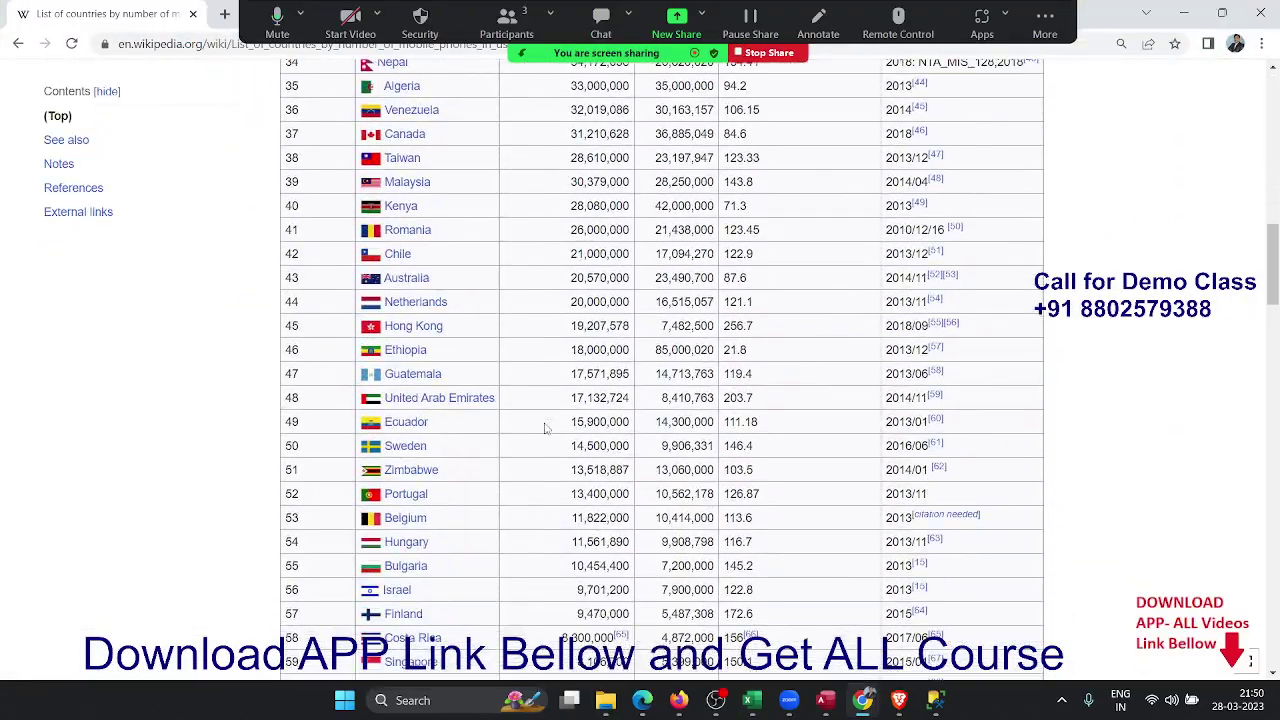
scroll(546, 432, "down", 6)
scroll(546, 432, "down", 2)
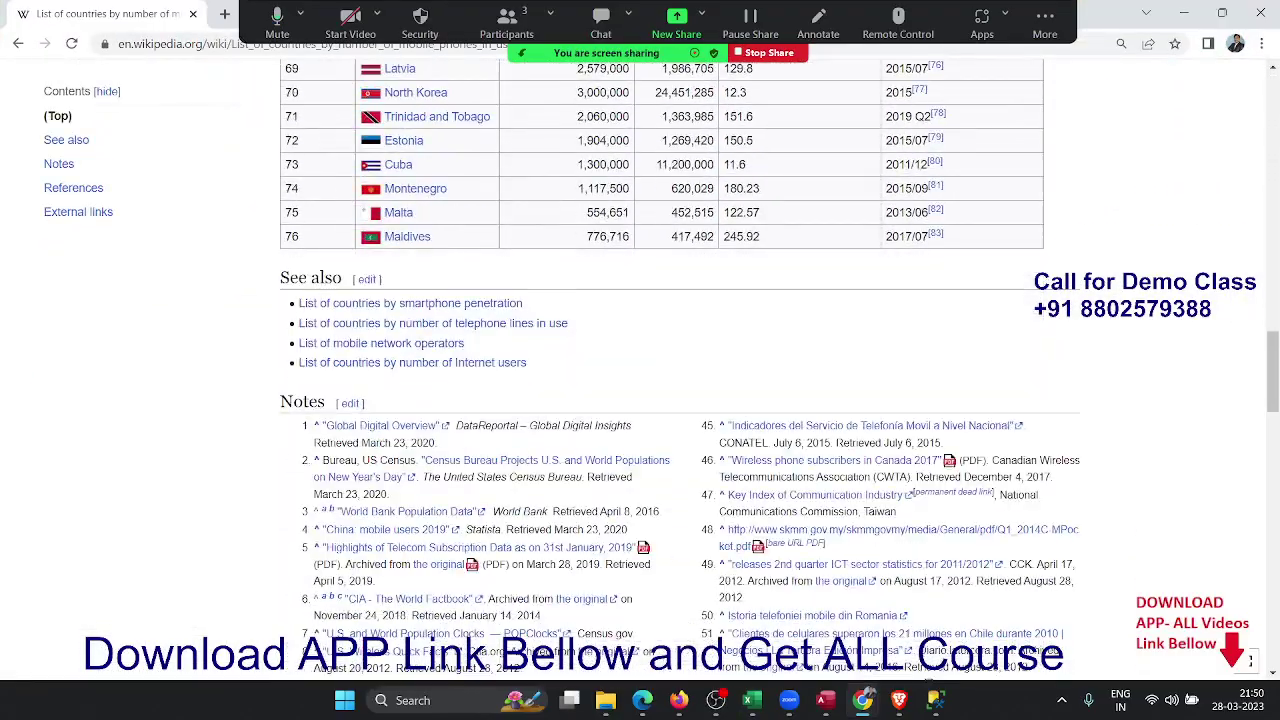
left_click(160, 42)
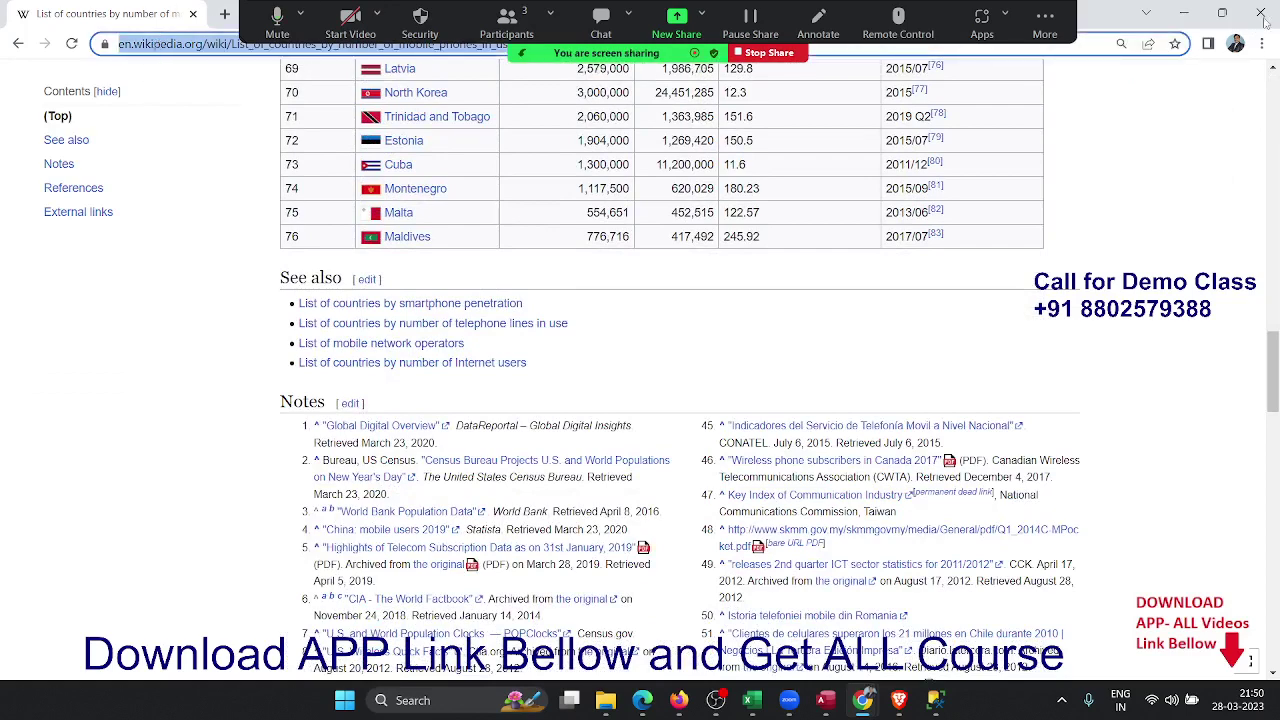
left_click(1185, 14)
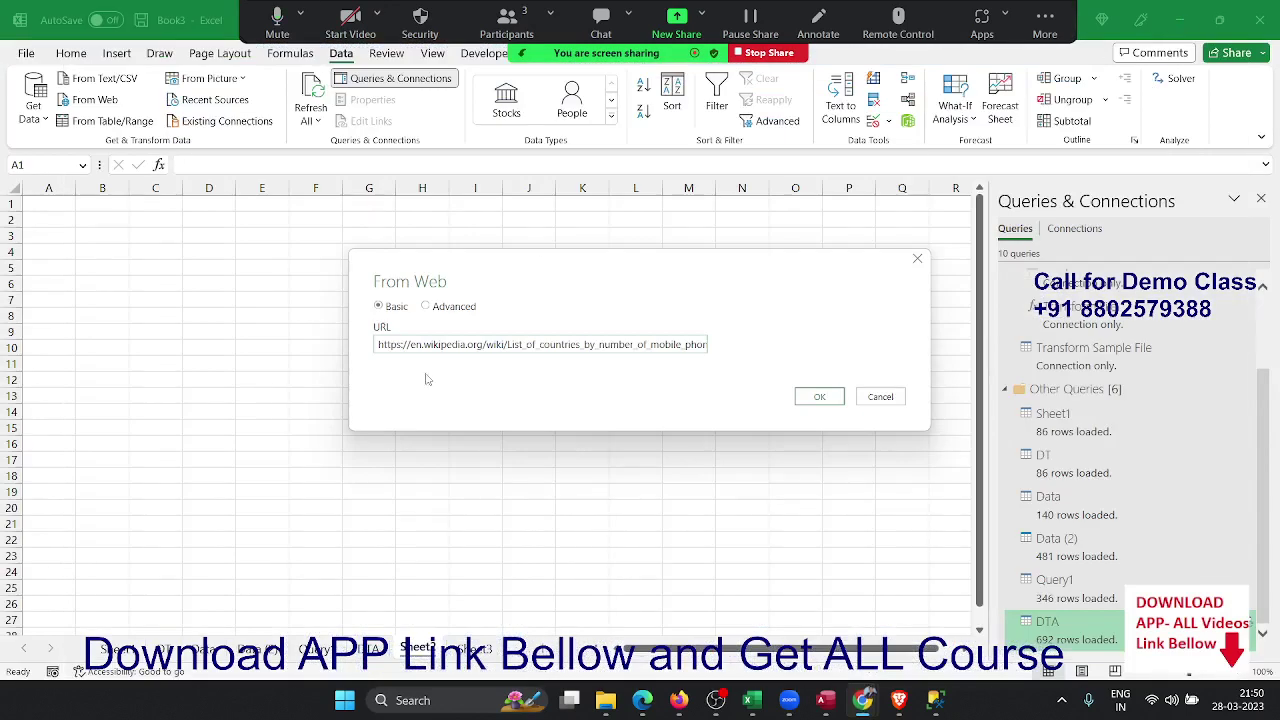
Step: Confirm the From Web import so Navigator lists Document, Table 0 and Table 1
left_click(819, 397)
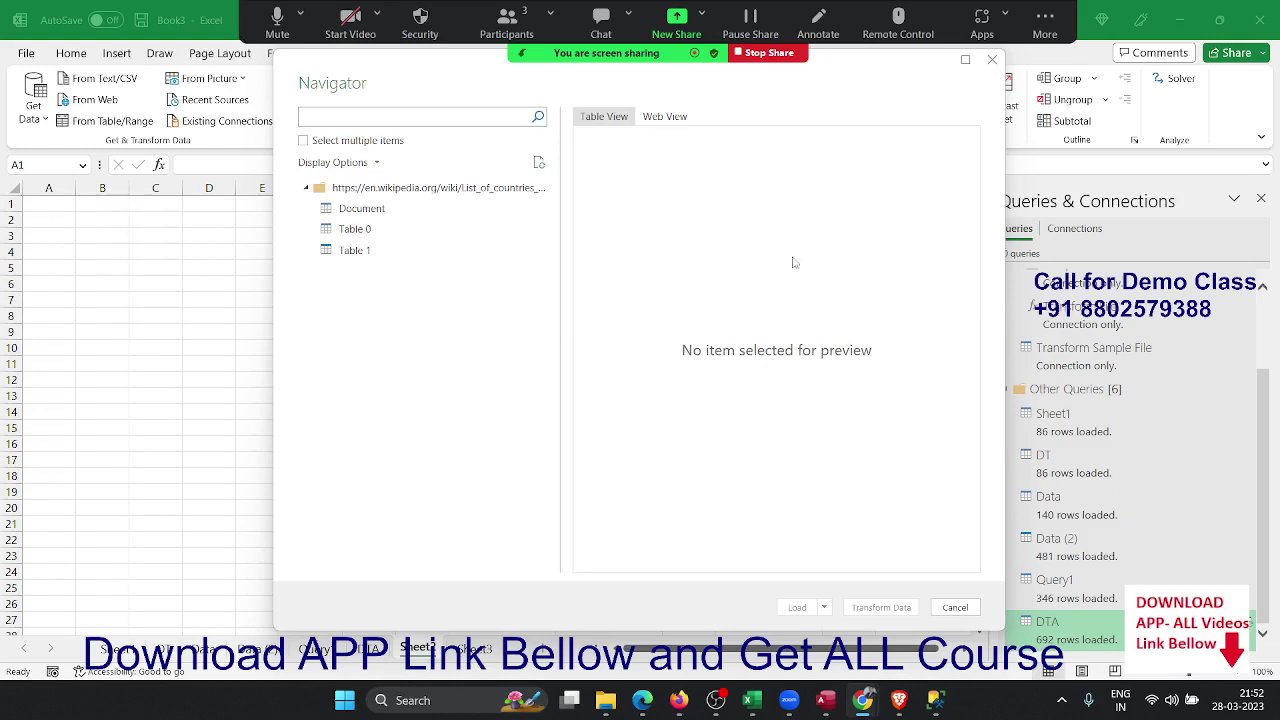
Step: Preview Table 0 of the mobile-phones page in Navigator and load it
left_click(332, 252)
left_click(352, 230)
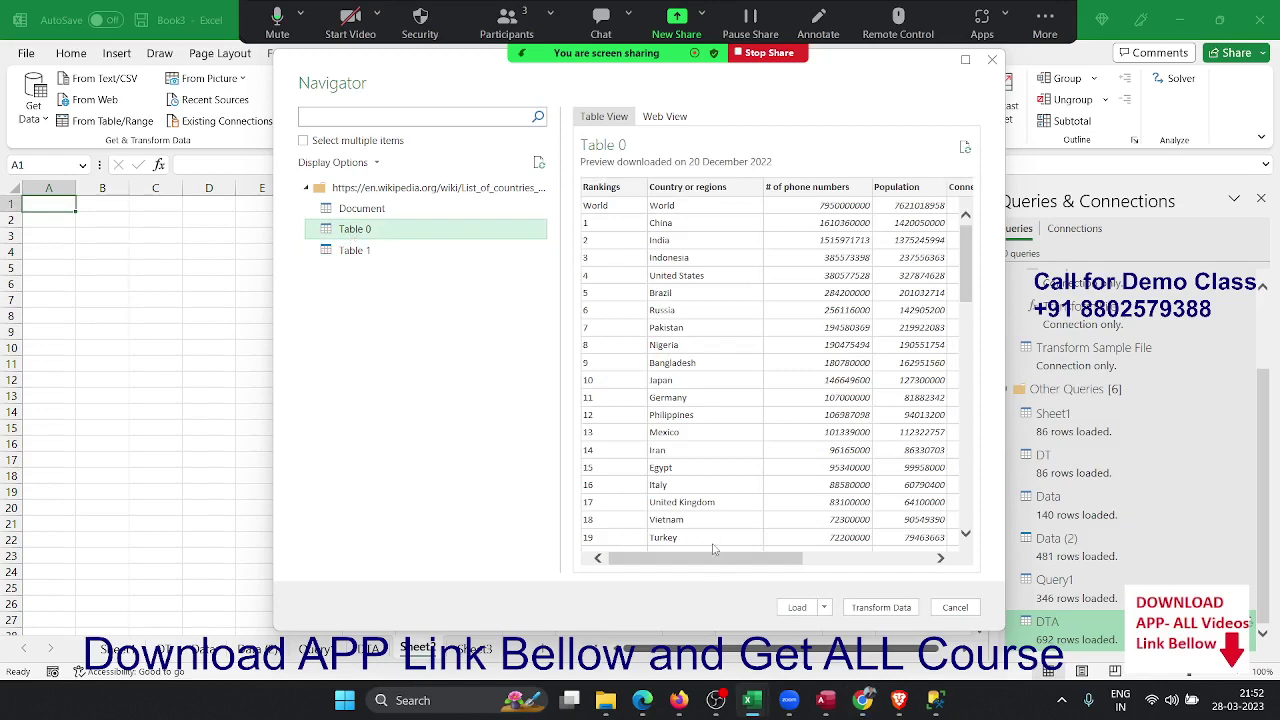
left_click(888, 558)
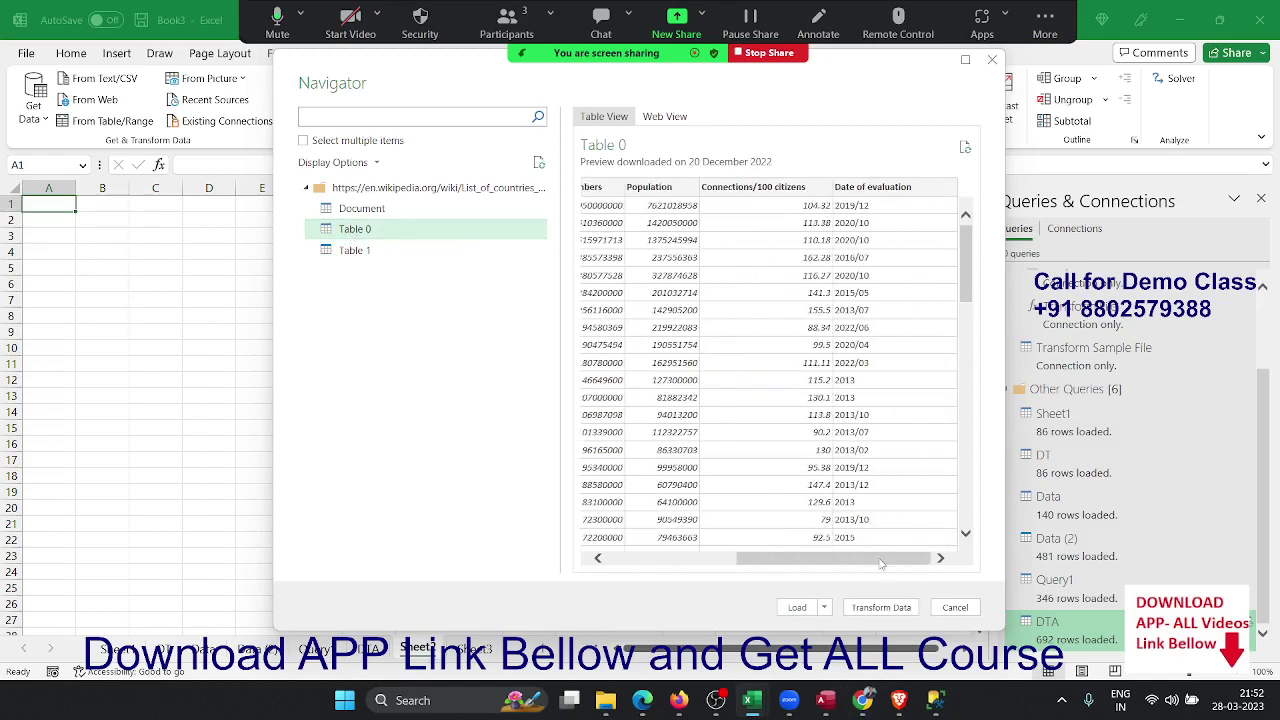
left_click(675, 560)
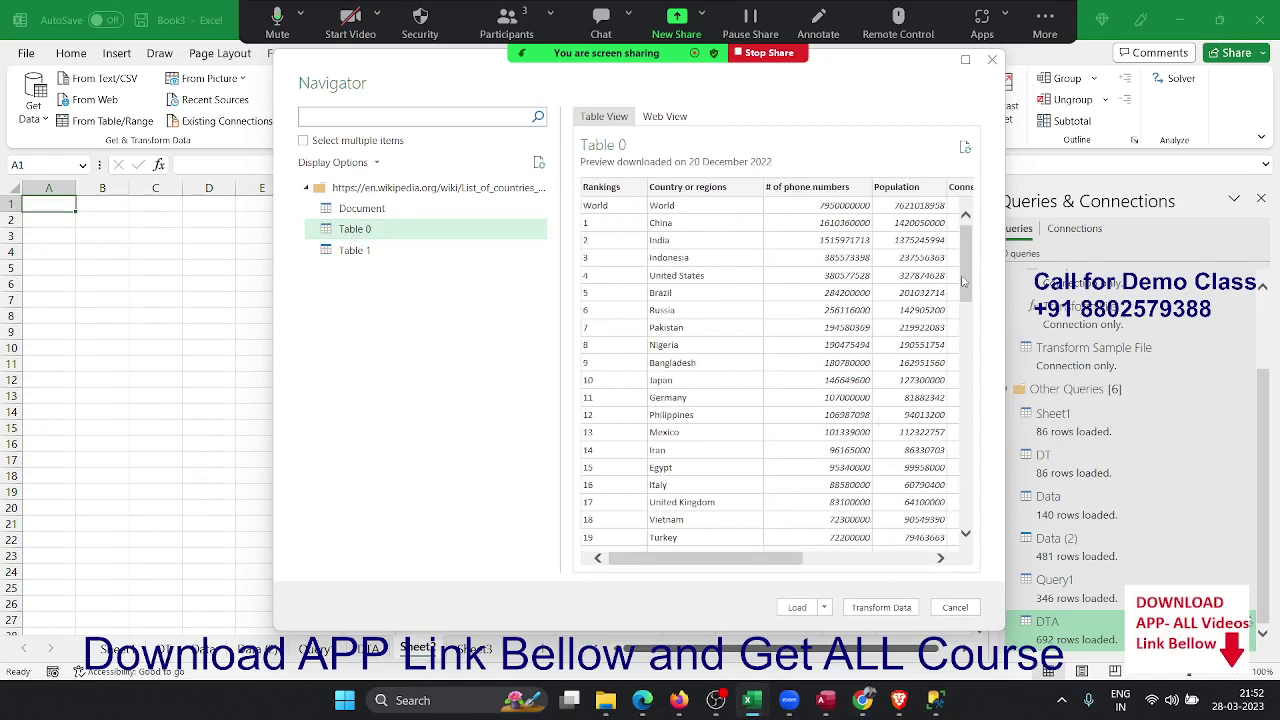
scroll(900, 450, "down", 5)
scroll(893, 540, "up", 5)
left_click(798, 606)
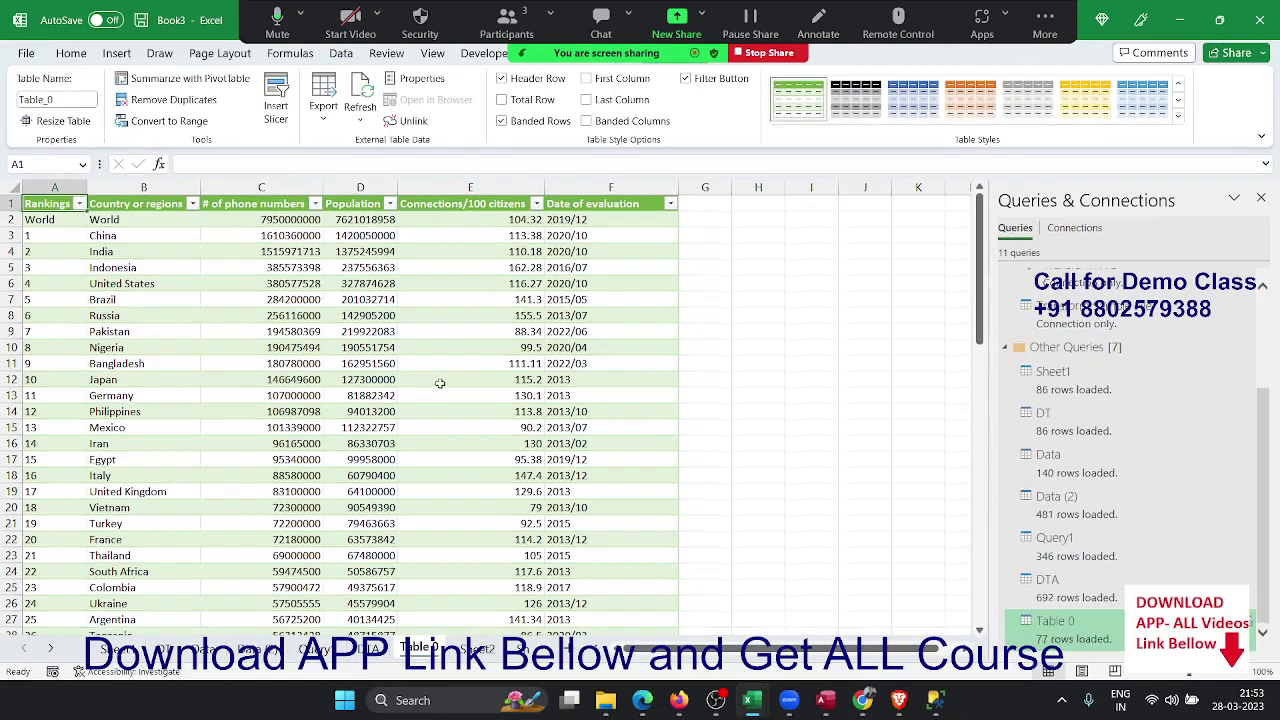
Step: Review the new 77-row query table, then switch to the empty Sheet2
scroll(443, 380, "down", 5)
scroll(389, 411, "down", 4)
scroll(389, 411, "down", 6)
scroll(389, 411, "down", 8)
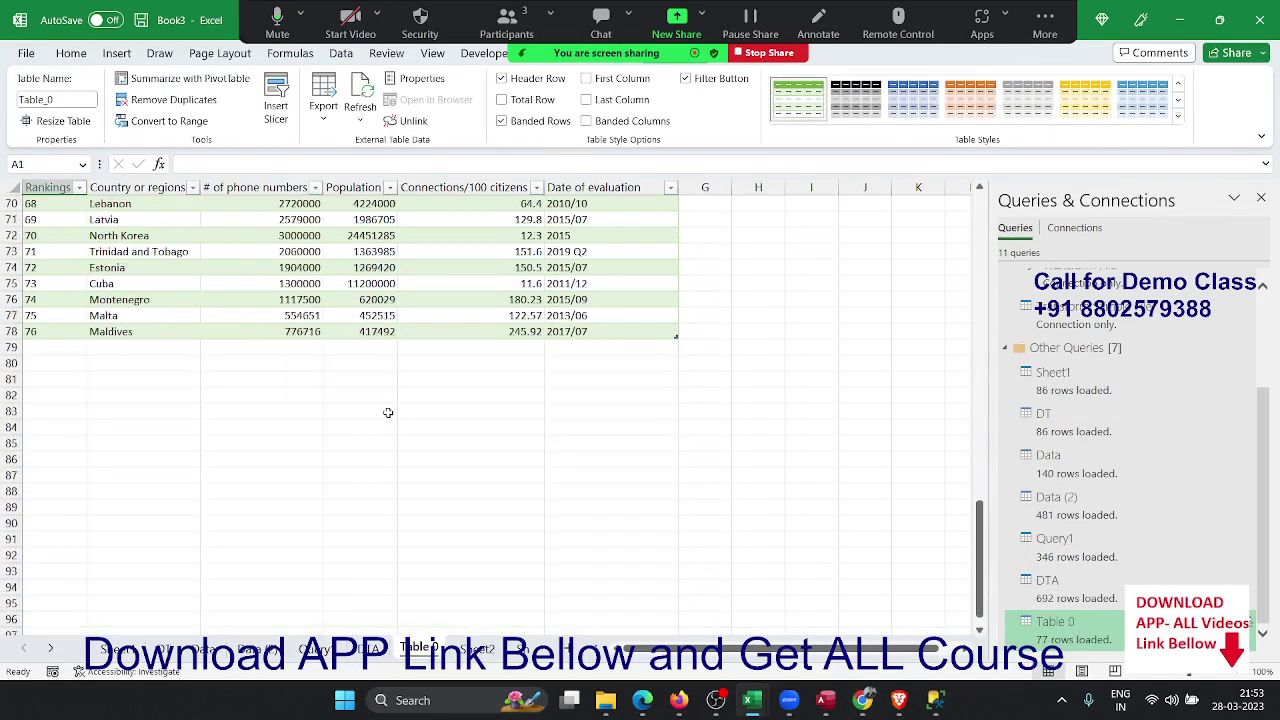
scroll(389, 411, "up", 3)
scroll(389, 411, "up", 6)
scroll(389, 411, "up", 7)
scroll(389, 411, "up", 7)
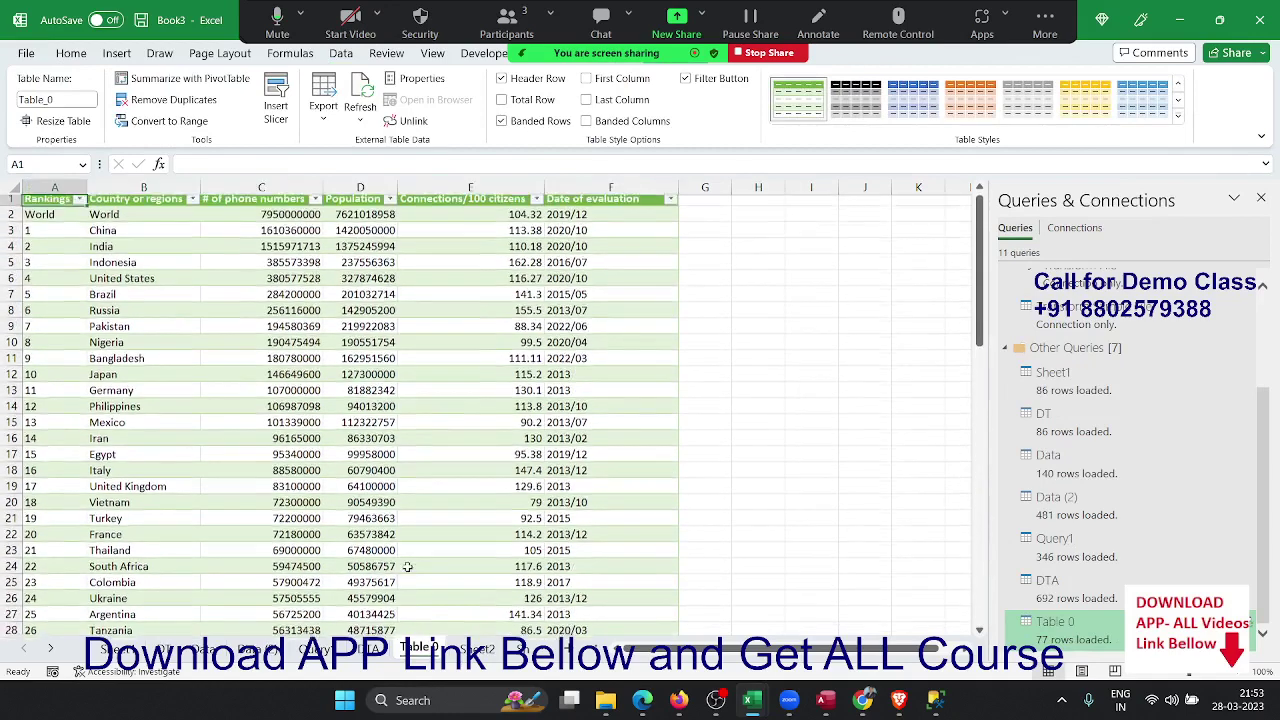
left_click(479, 649)
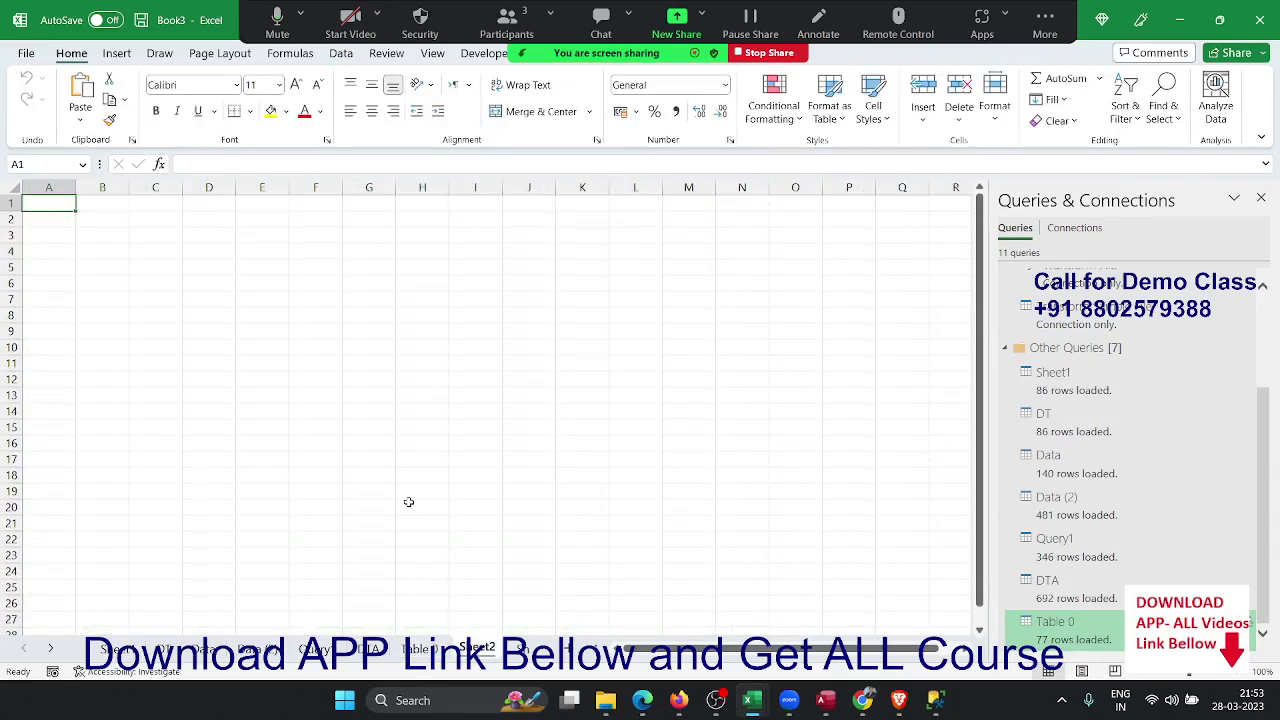
left_click(425, 647)
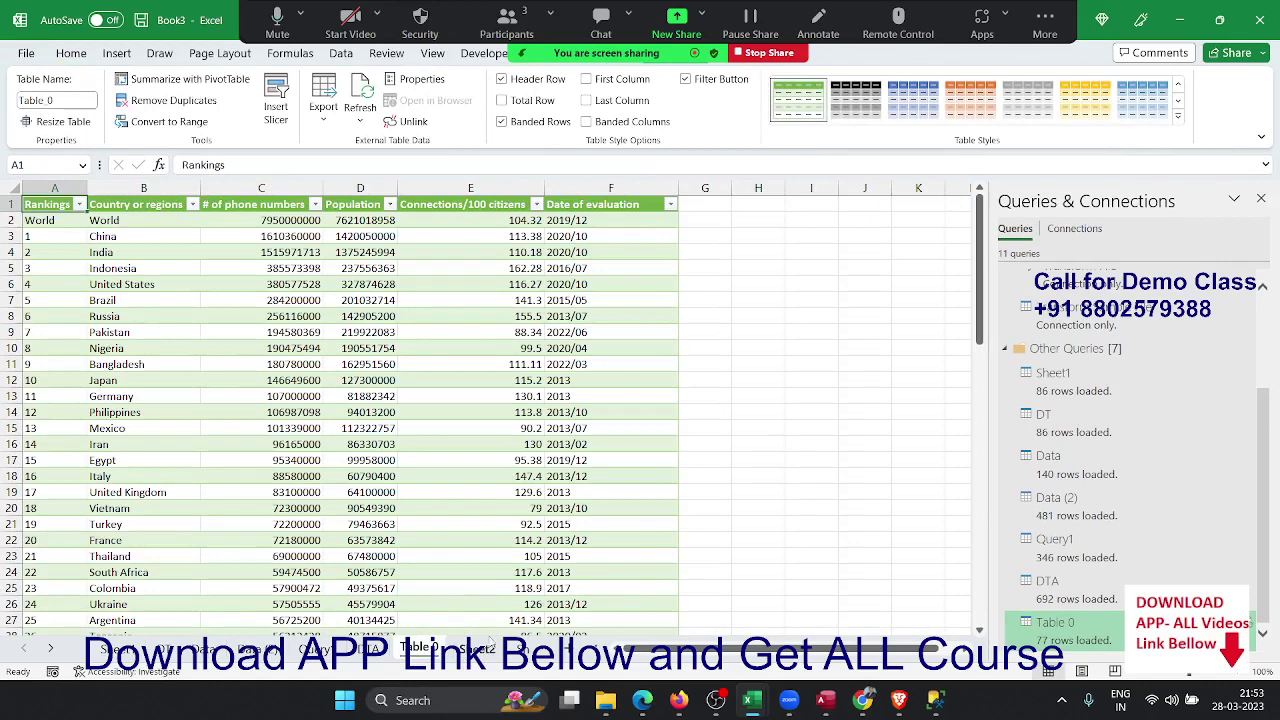
left_click(478, 648)
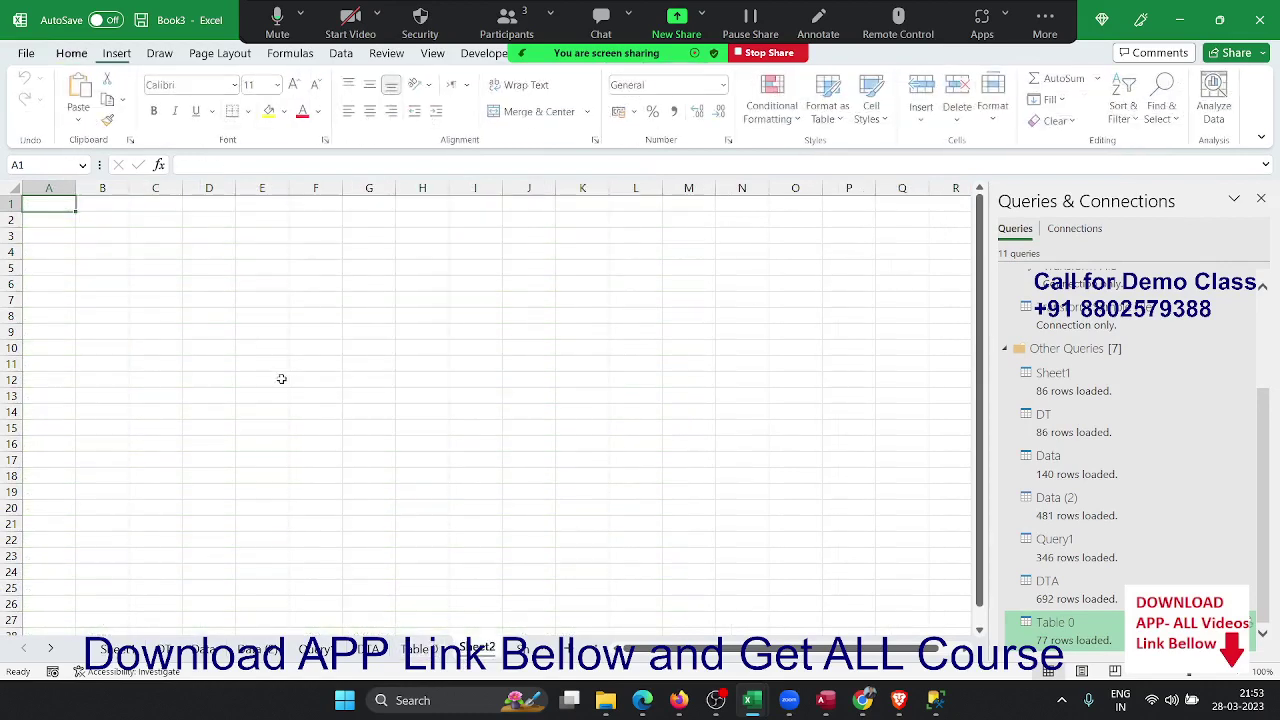
left_click(341, 53)
left_click(35, 108)
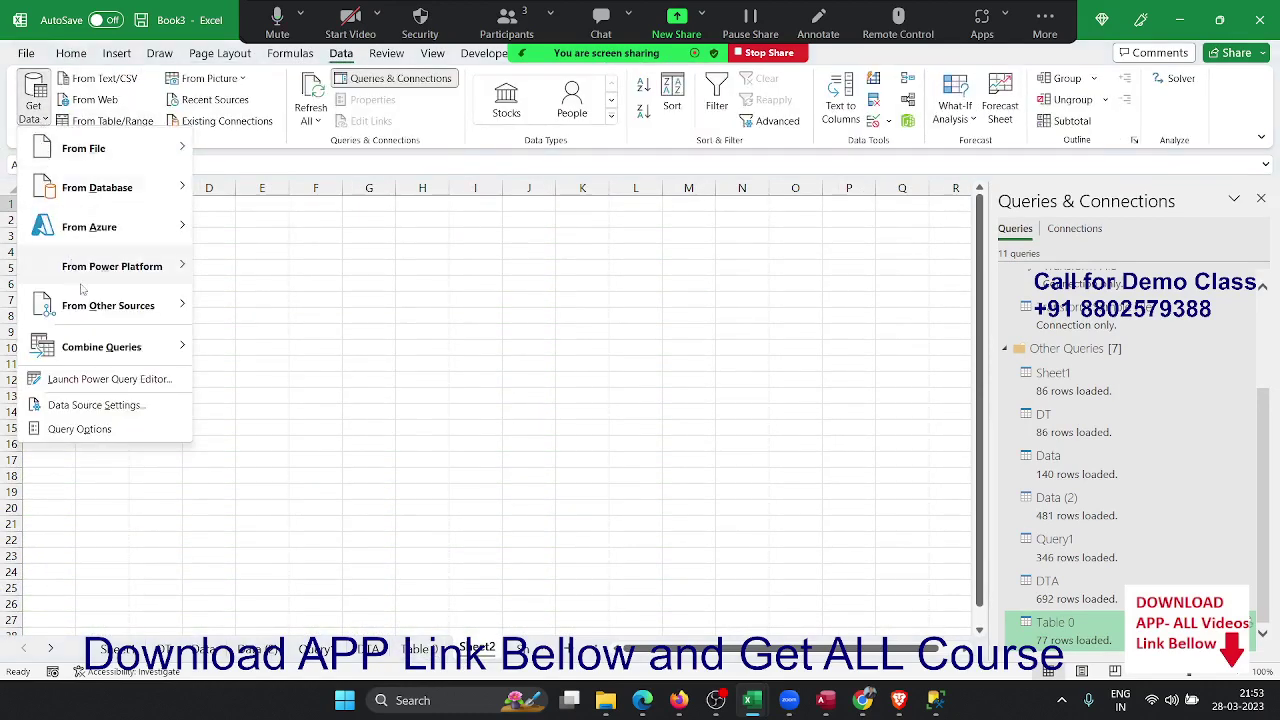
mouse_move(108, 305)
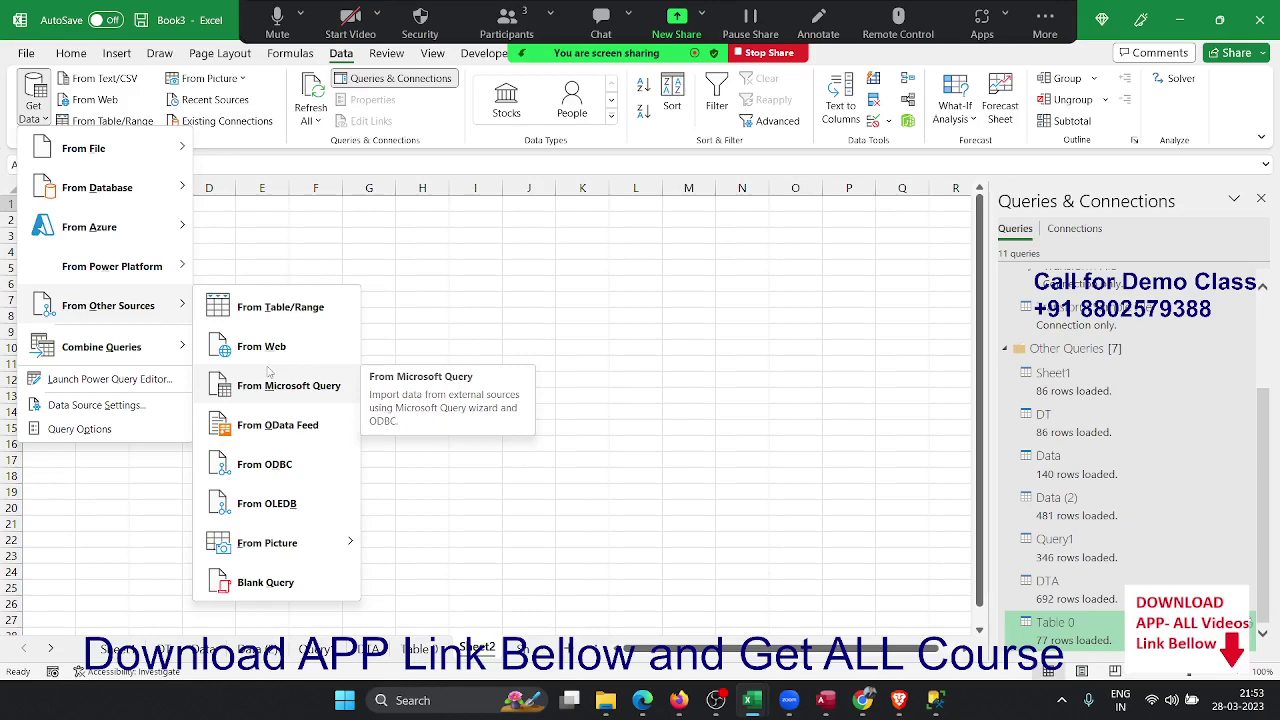
left_click(457, 310)
left_click(457, 310)
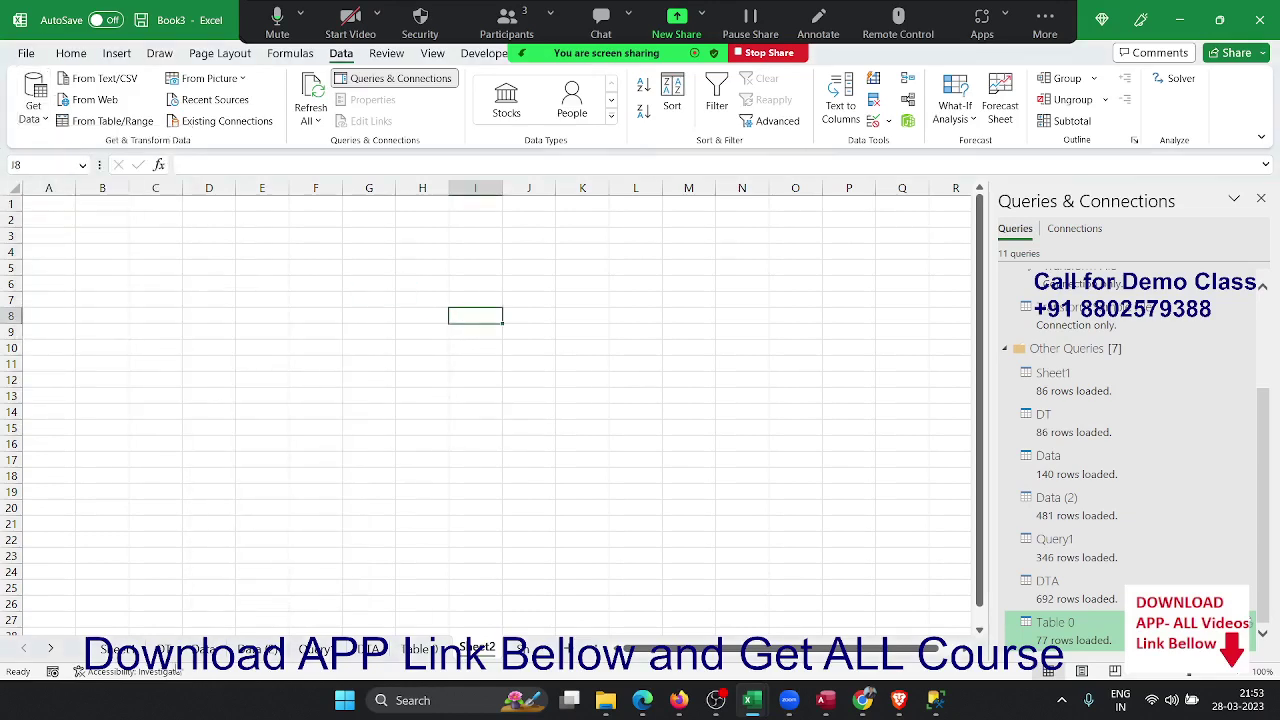
left_click(163, 650)
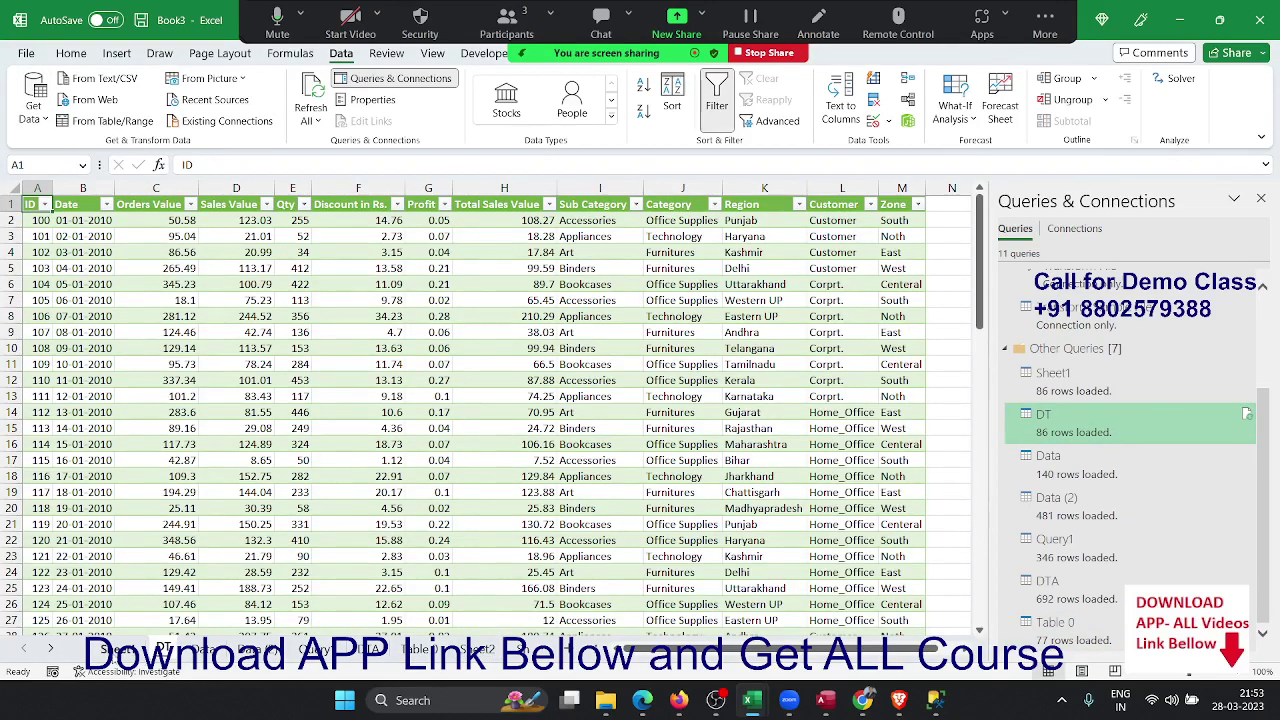
left_click(117, 652)
left_click(56, 254)
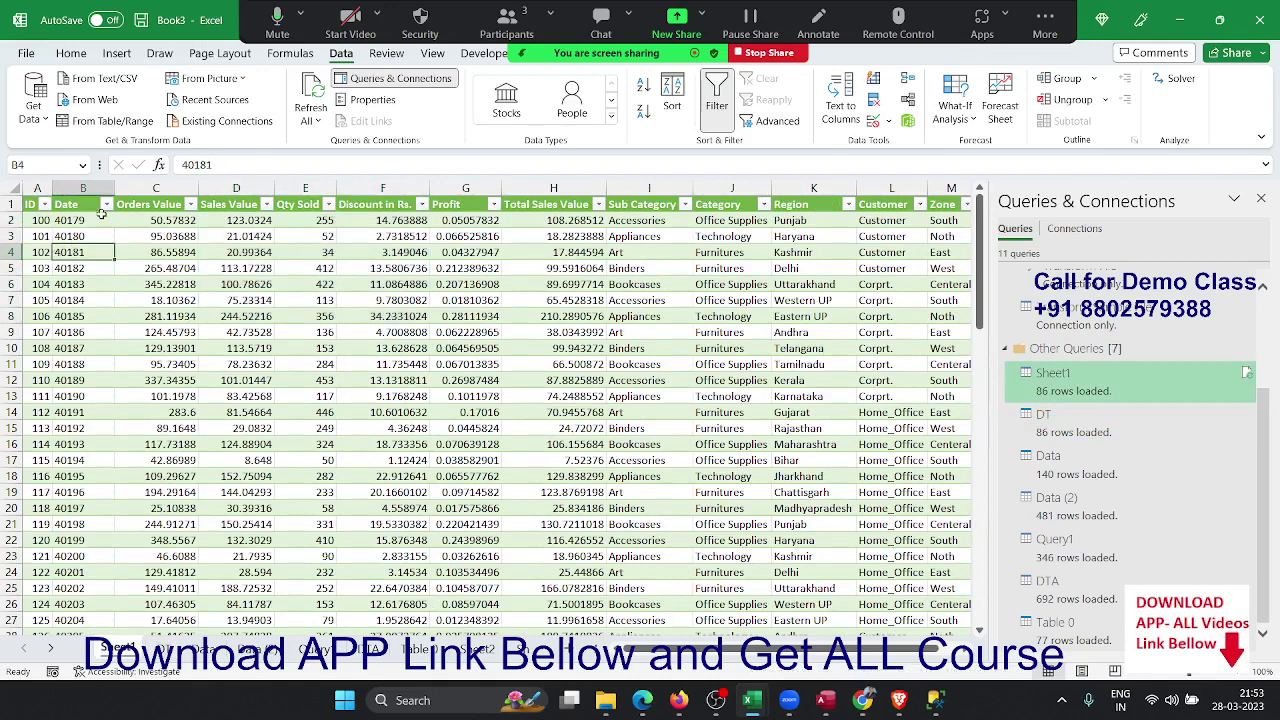
left_click_drag(101, 214, 843, 477)
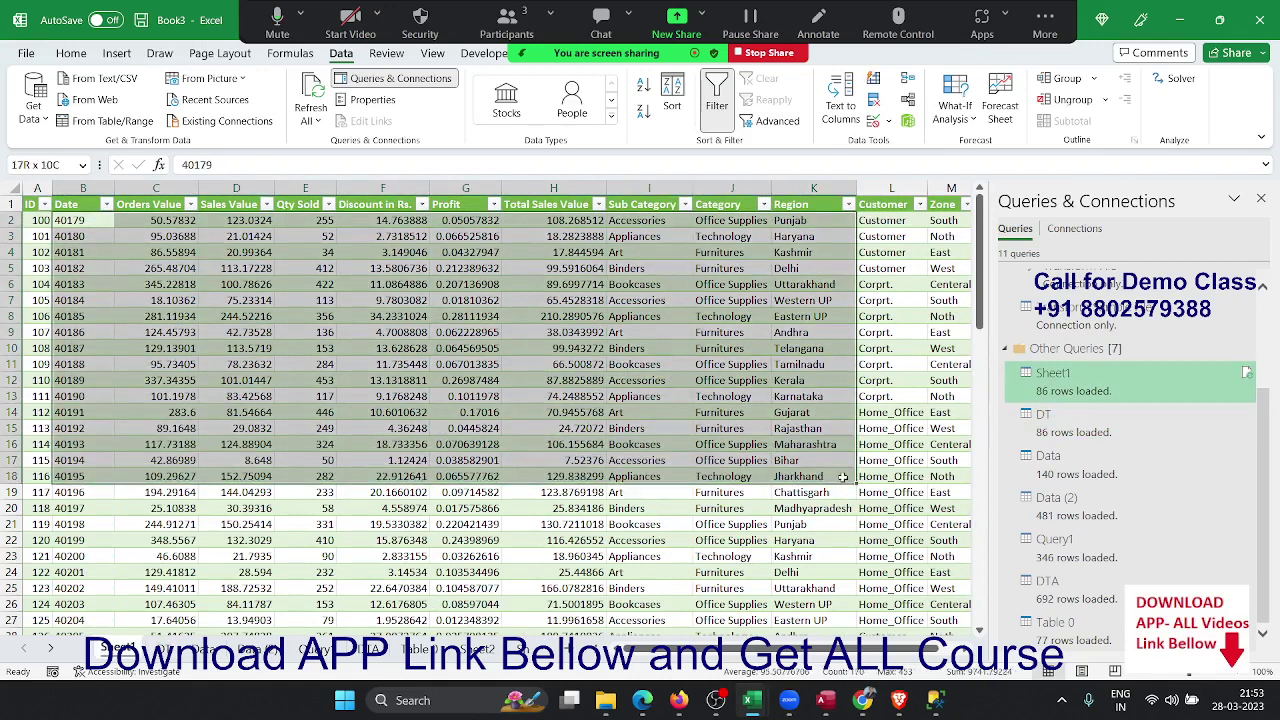
scroll(897, 650, "right", 1)
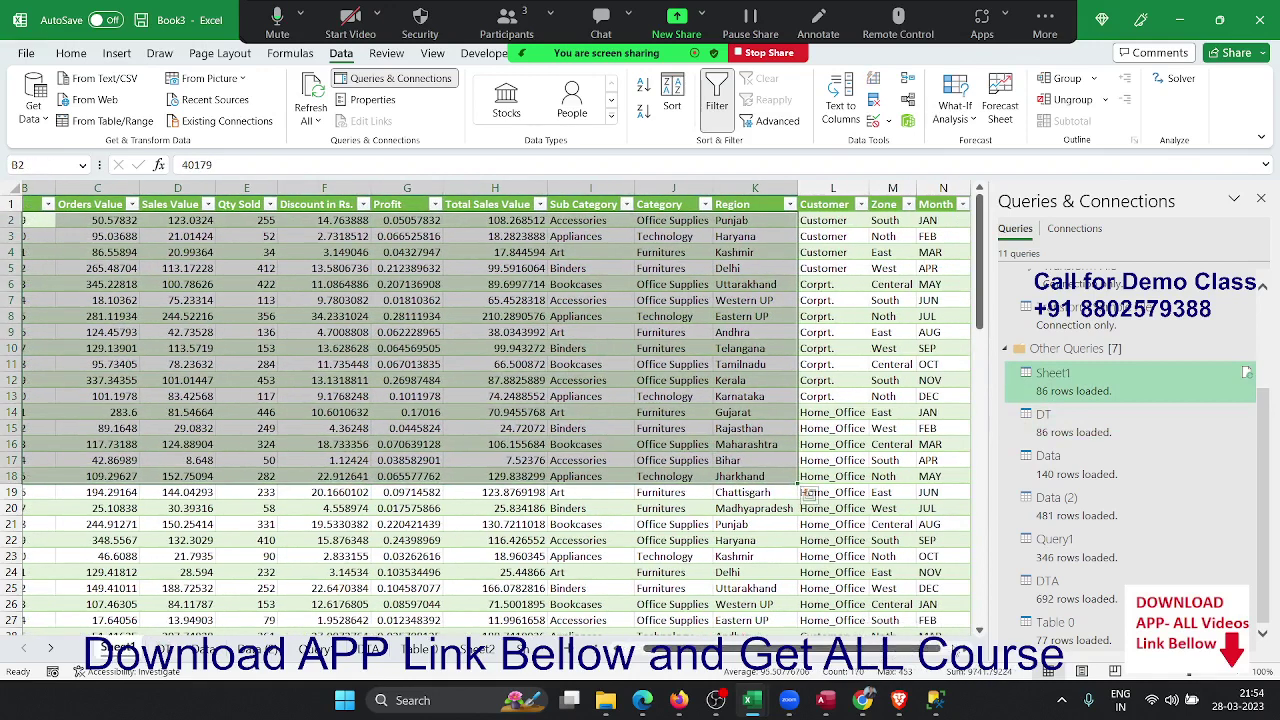
scroll(820, 400, "right", 2)
scroll(750, 390, "right", 2)
scroll(691, 385, "right", 1)
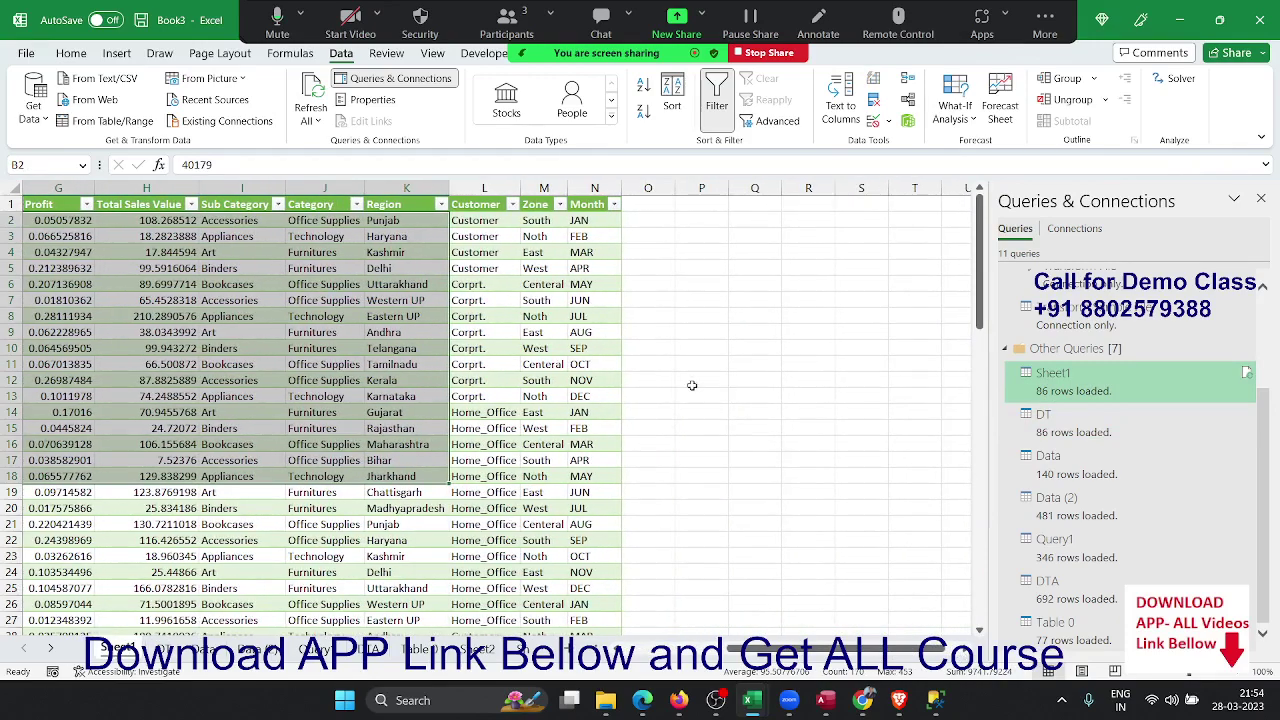
left_click(713, 207)
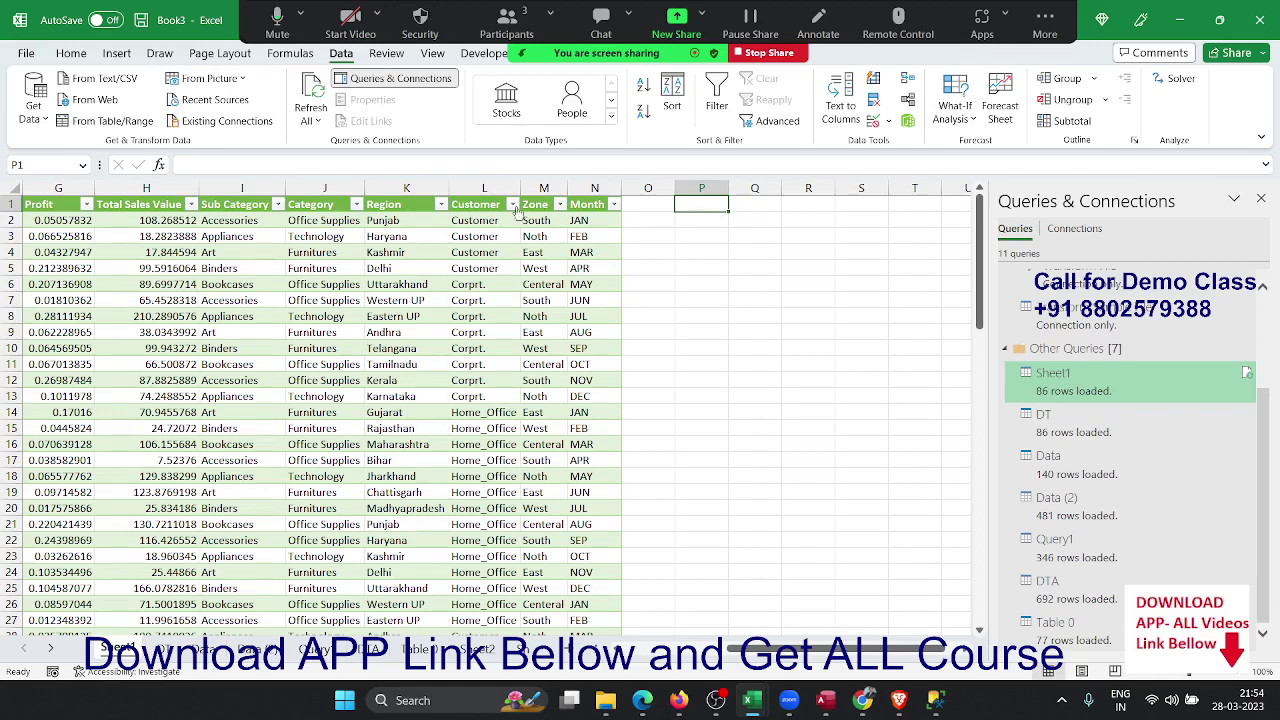
left_click(484, 188)
scroll(350, 300, "left", 3)
scroll(350, 300, "left", 3)
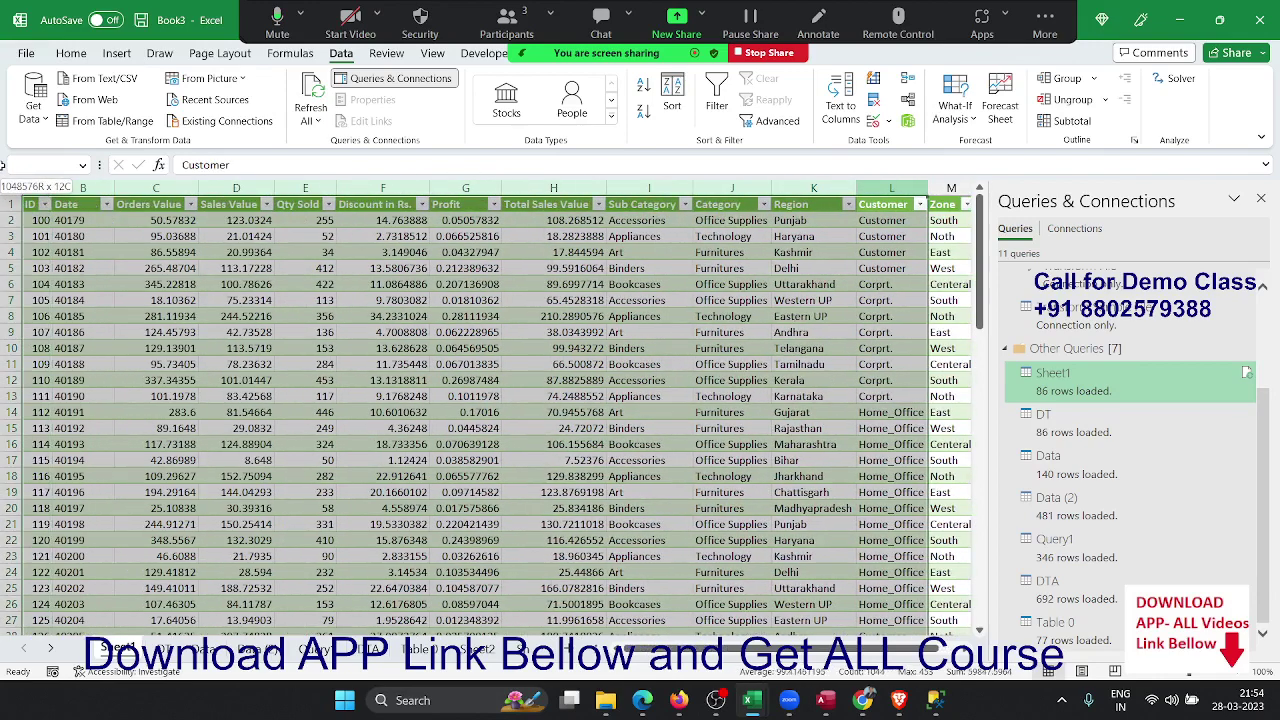
left_click(285, 283)
left_click_drag(305, 188, 400, 188)
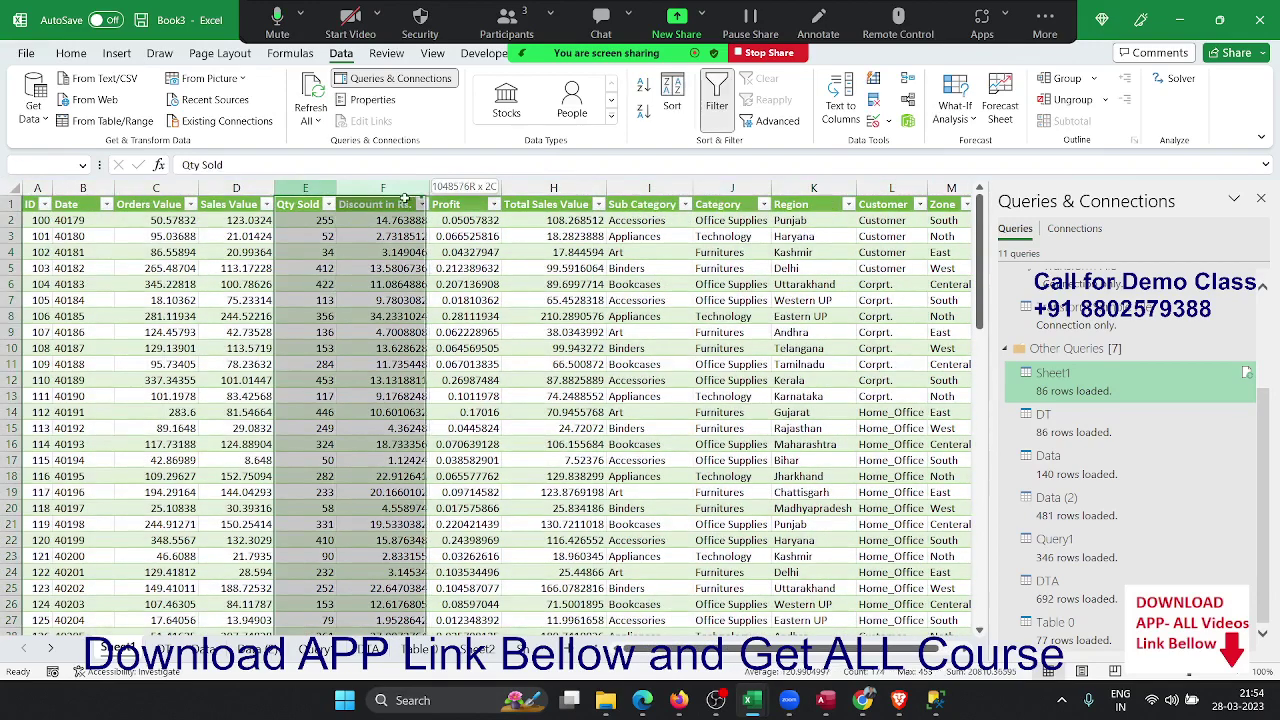
left_click(50, 648)
left_click(421, 649)
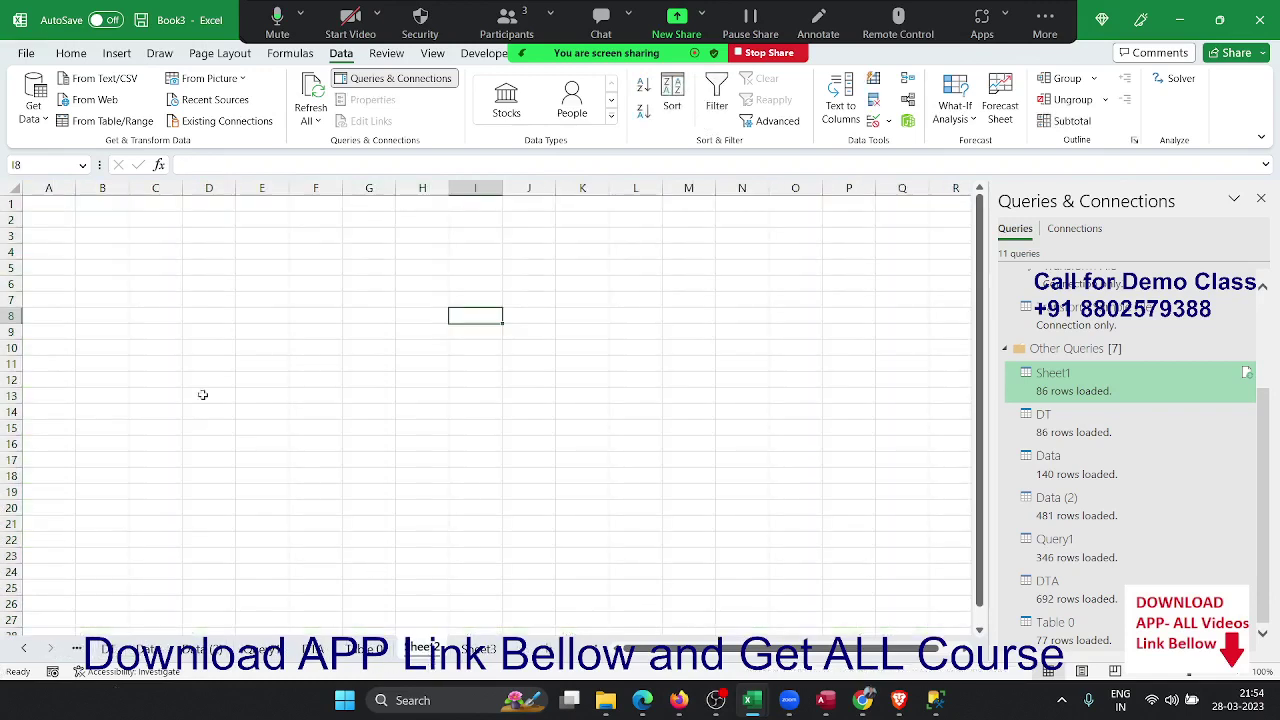
Step: From cell A1 of Sheet2, start a From Microsoft Query import and select Excel Files
left_click(48, 206)
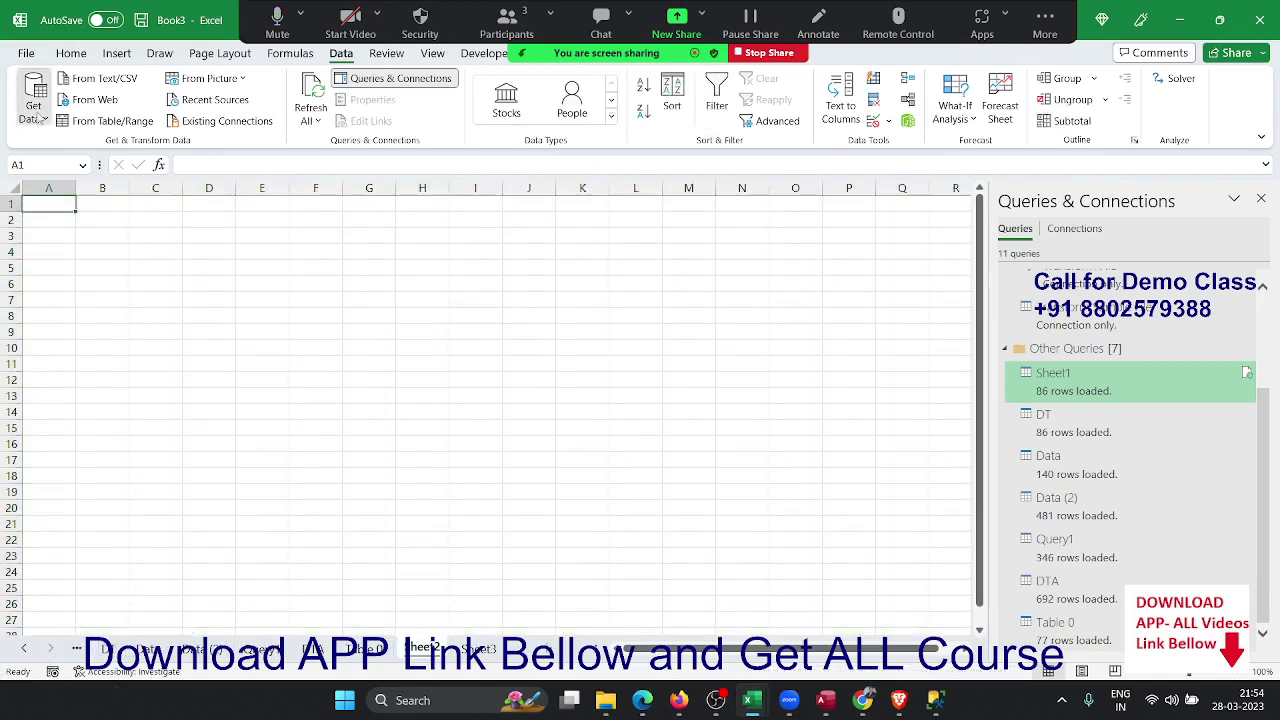
left_click(33, 105)
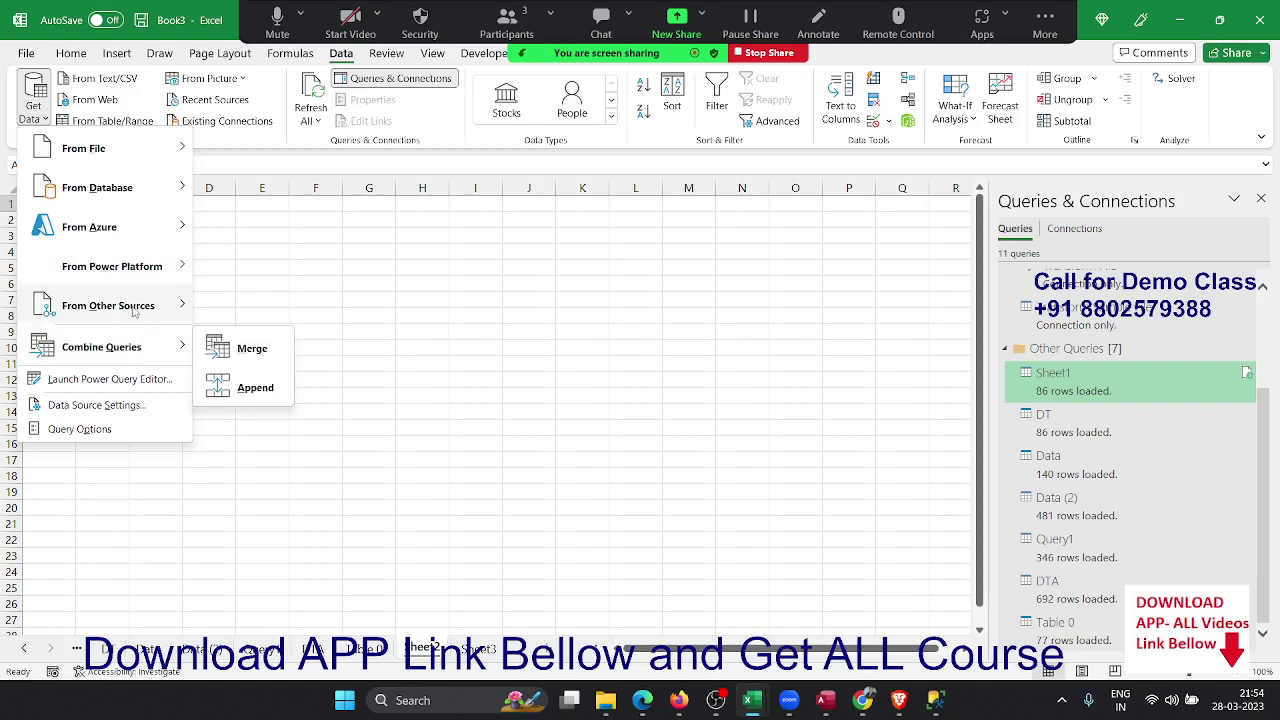
mouse_move(108, 305)
left_click(307, 397)
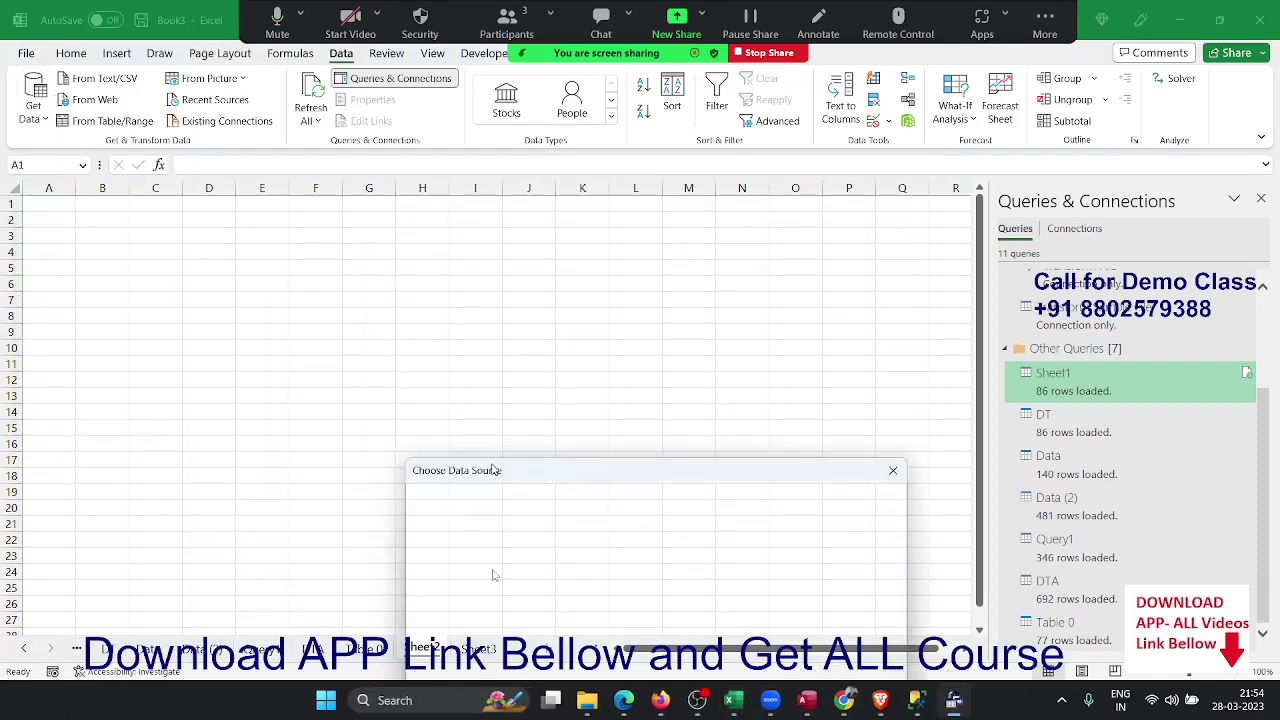
left_click(228, 300)
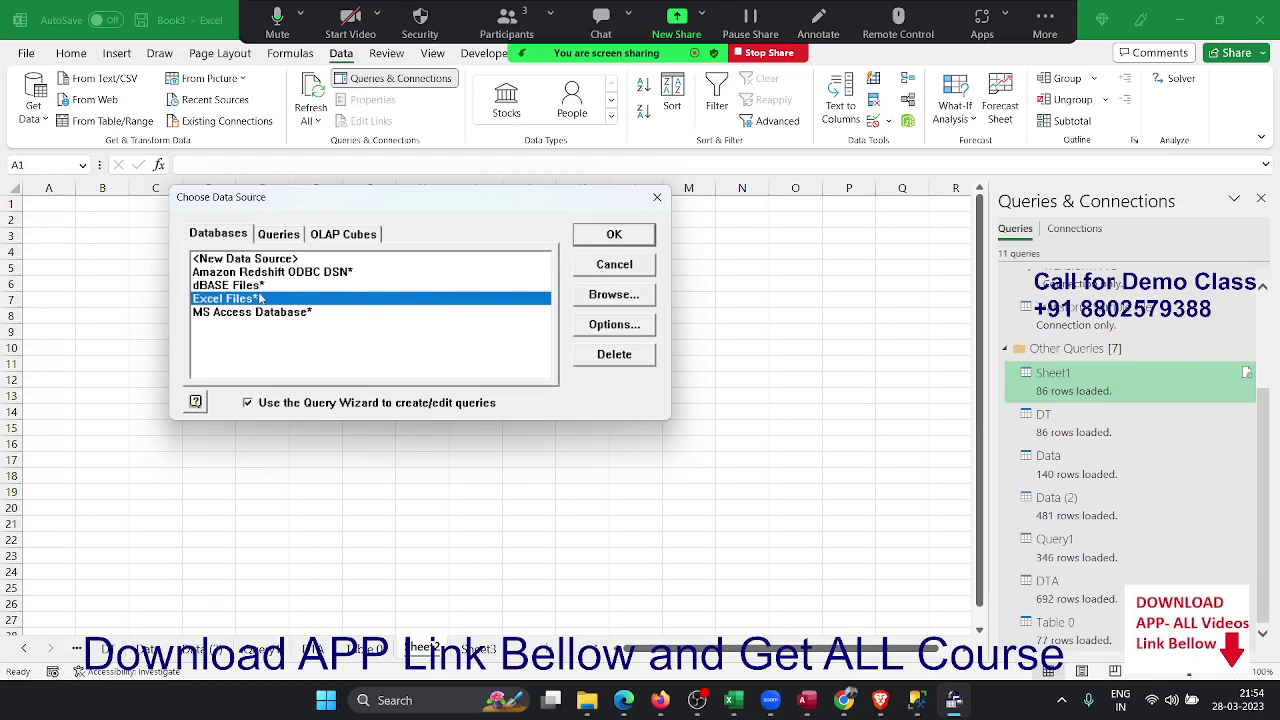
Step: Confirm Excel Files and open Data.xls from drive d: APP_Rec as the query source
left_click(587, 243)
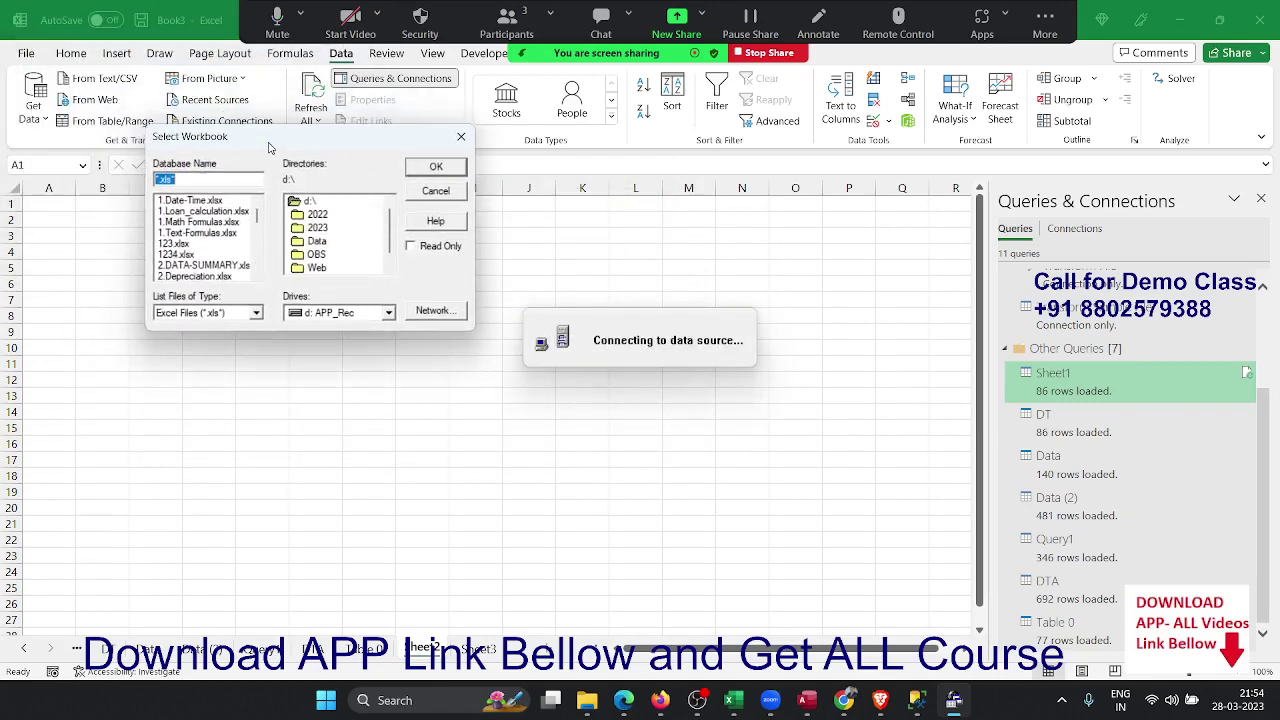
left_click(347, 316)
left_click(355, 345)
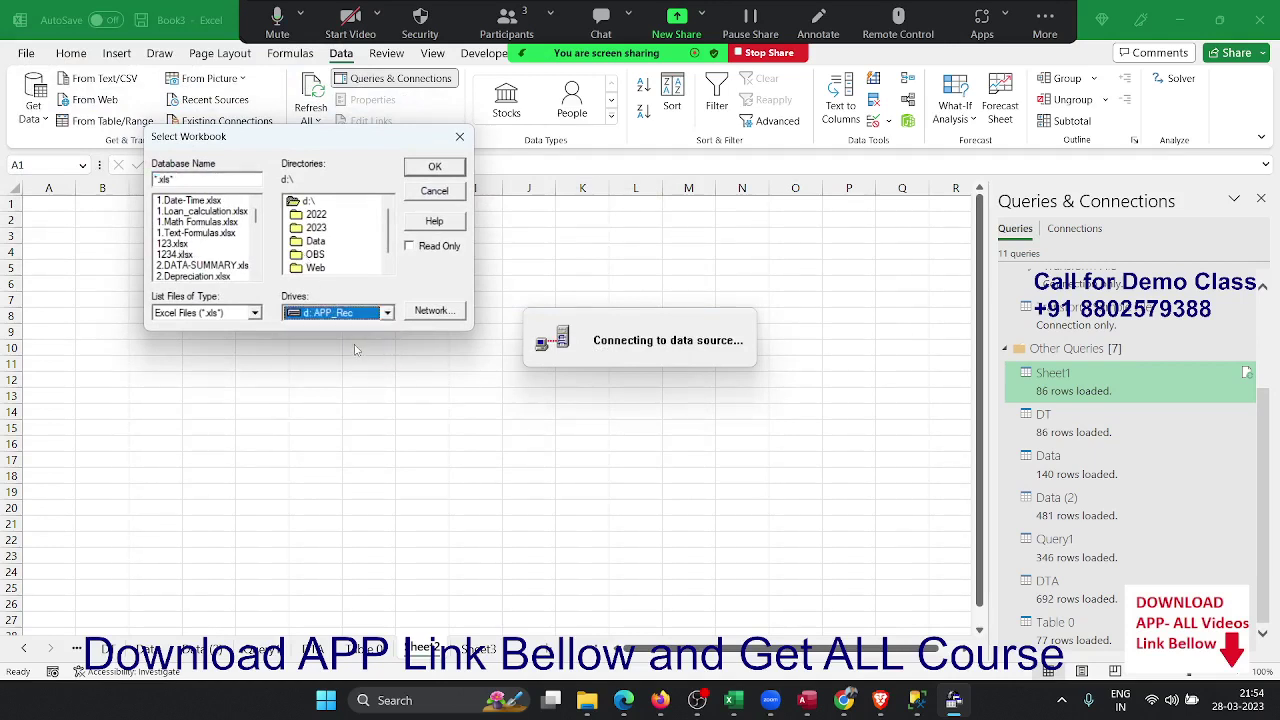
left_click(197, 233)
scroll(198, 242, "down", 3)
scroll(192, 245, "down", 3)
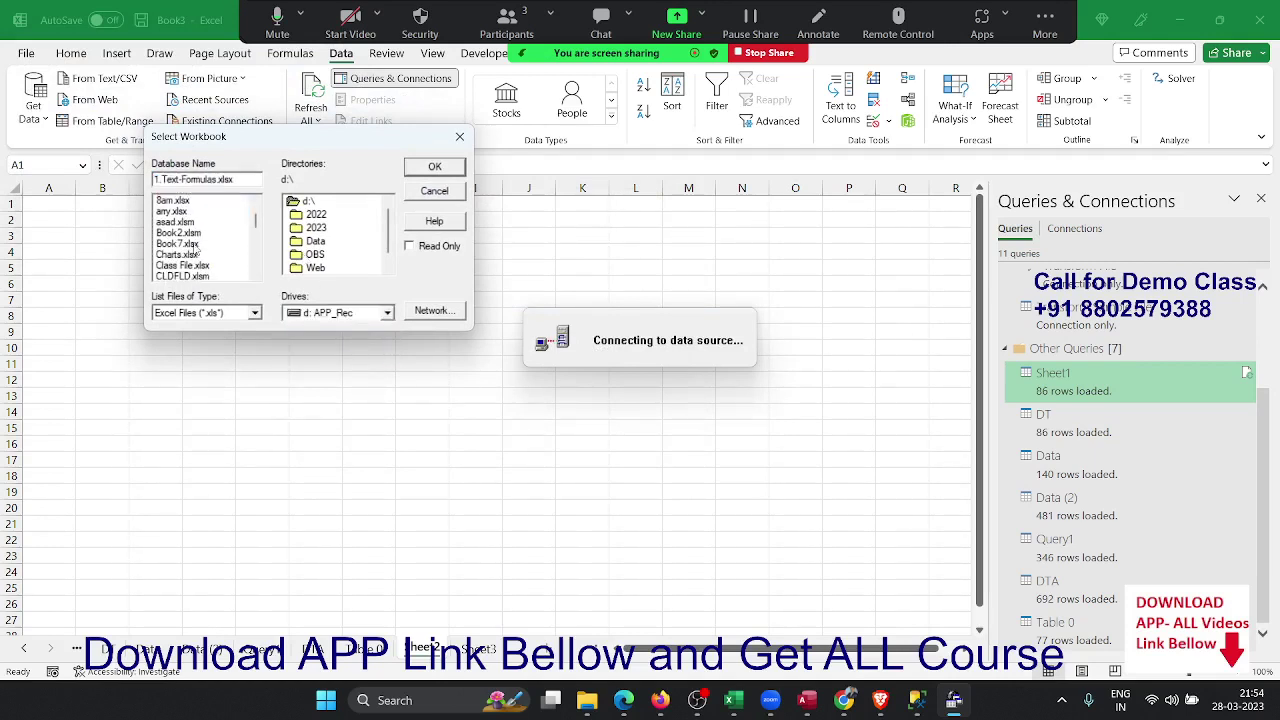
scroll(185, 246, "down", 1)
scroll(185, 246, "down", 1)
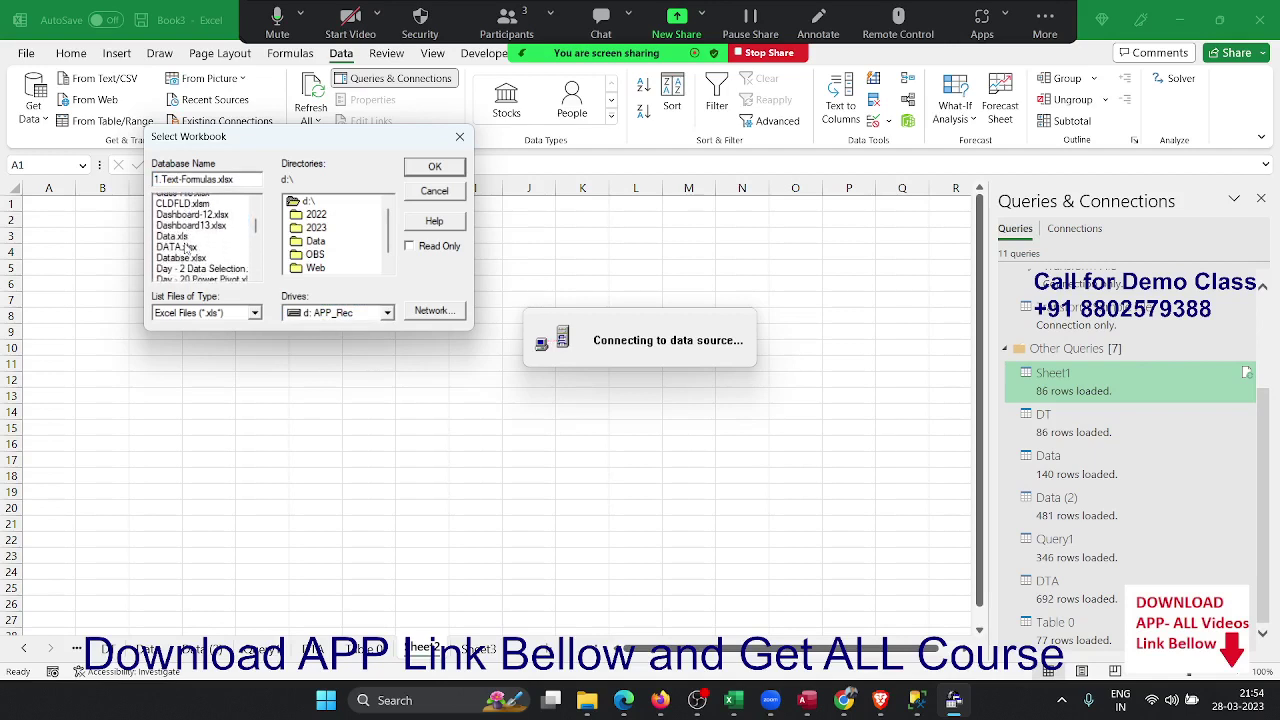
scroll(180, 240, "down", 1)
left_click(168, 214)
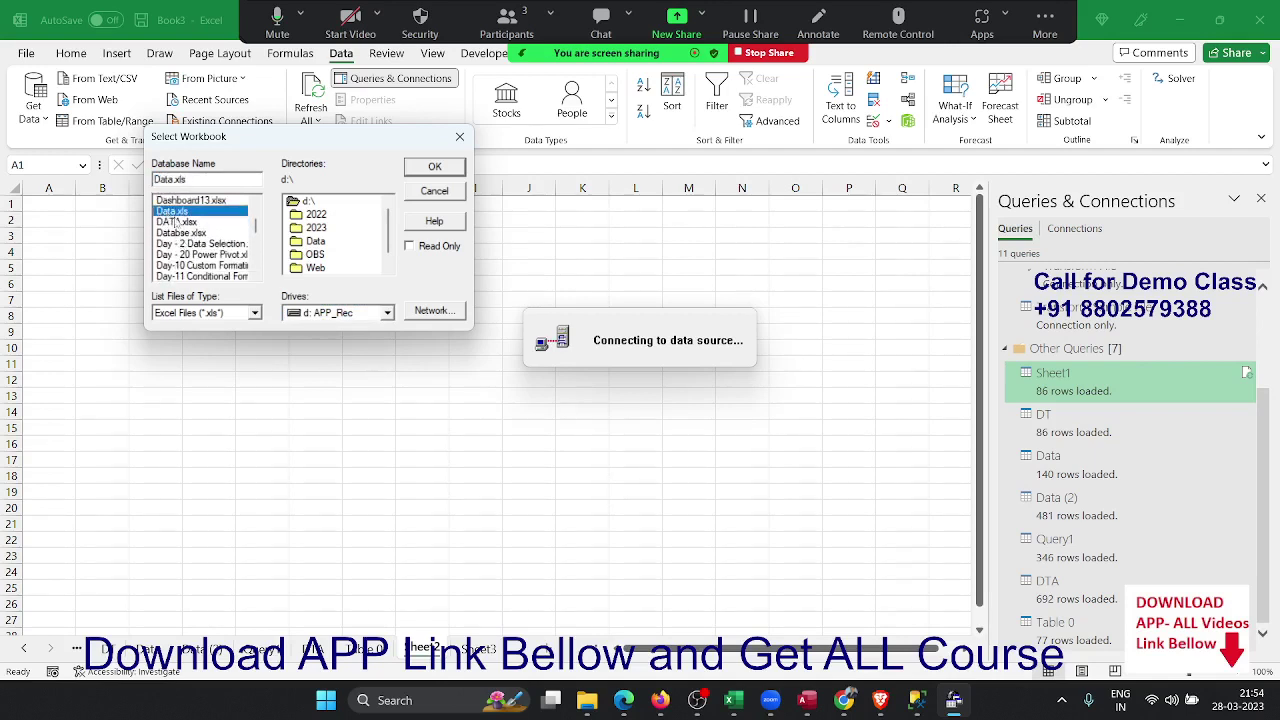
left_click(434, 172)
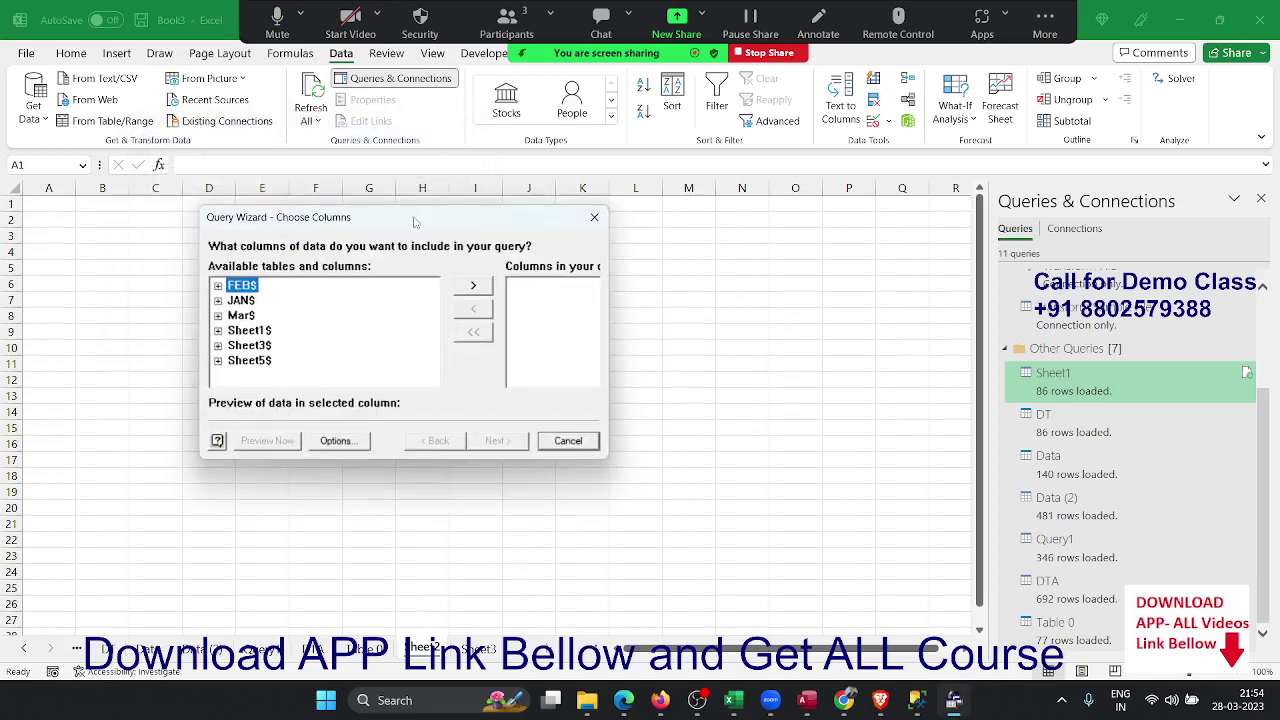
Step: Toggle the System Tables option so the Data.xls sheets are listed
left_click(358, 438)
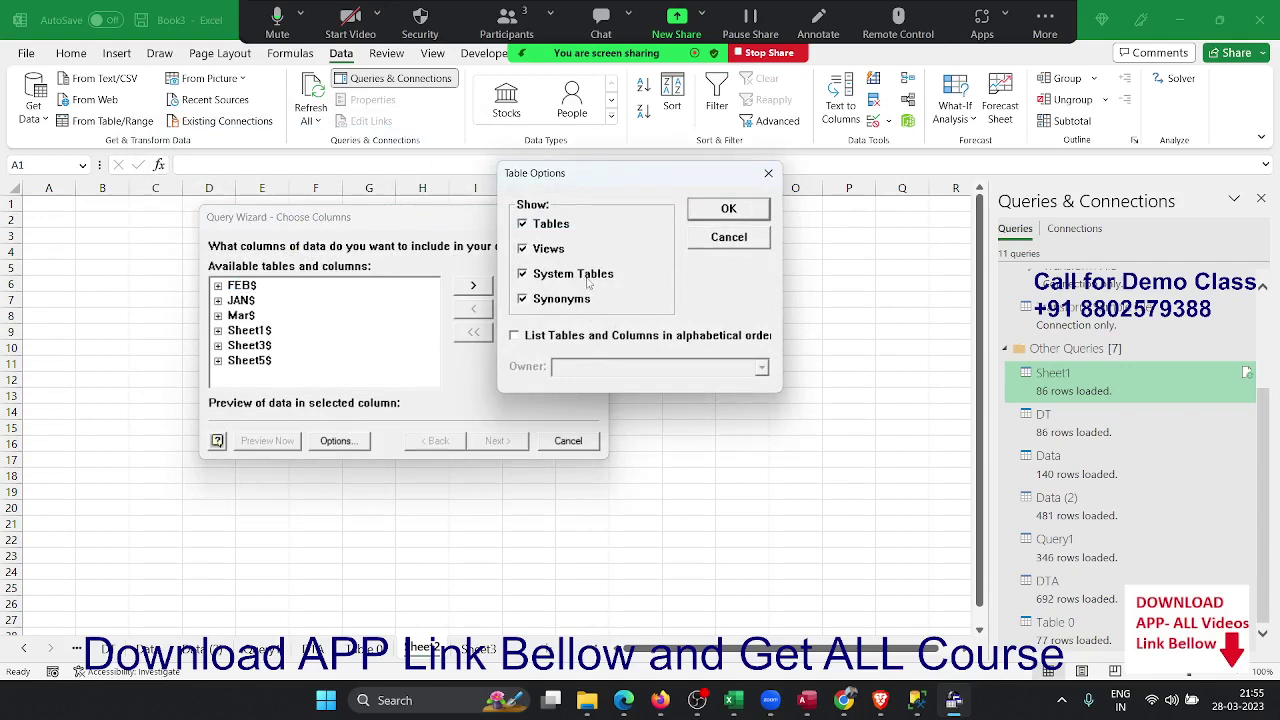
left_click(589, 280)
left_click(729, 210)
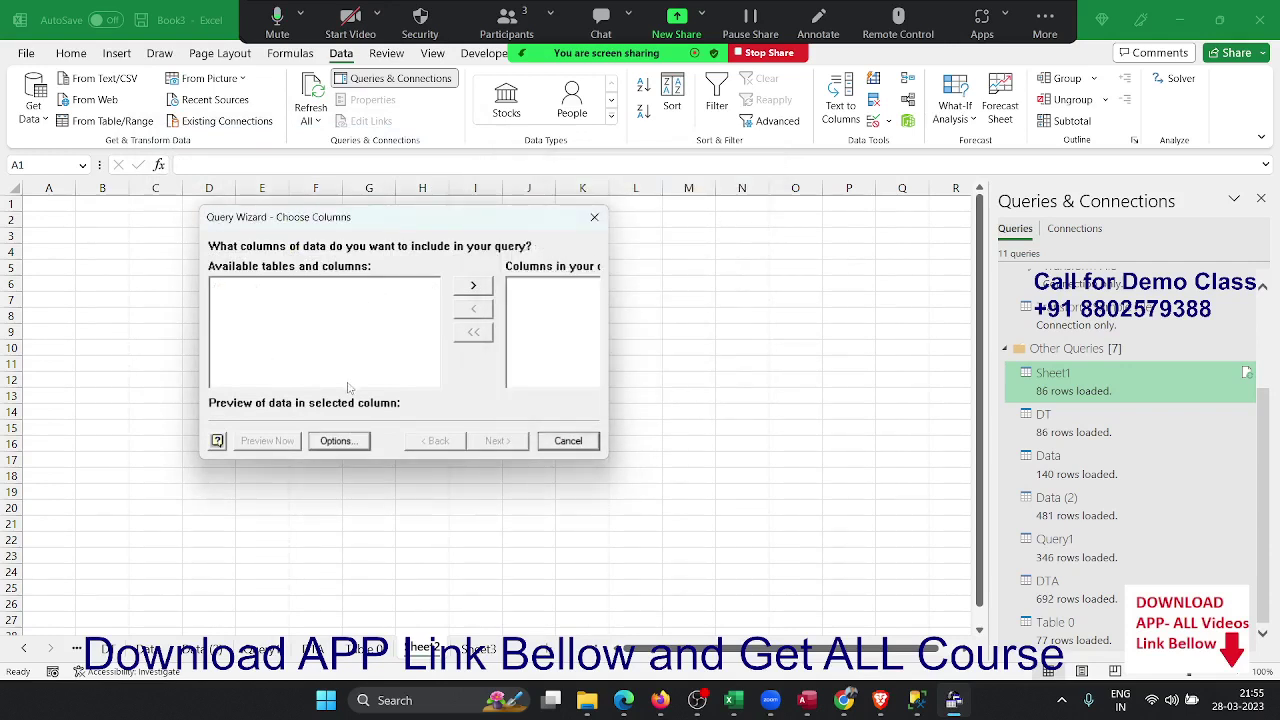
left_click(340, 445)
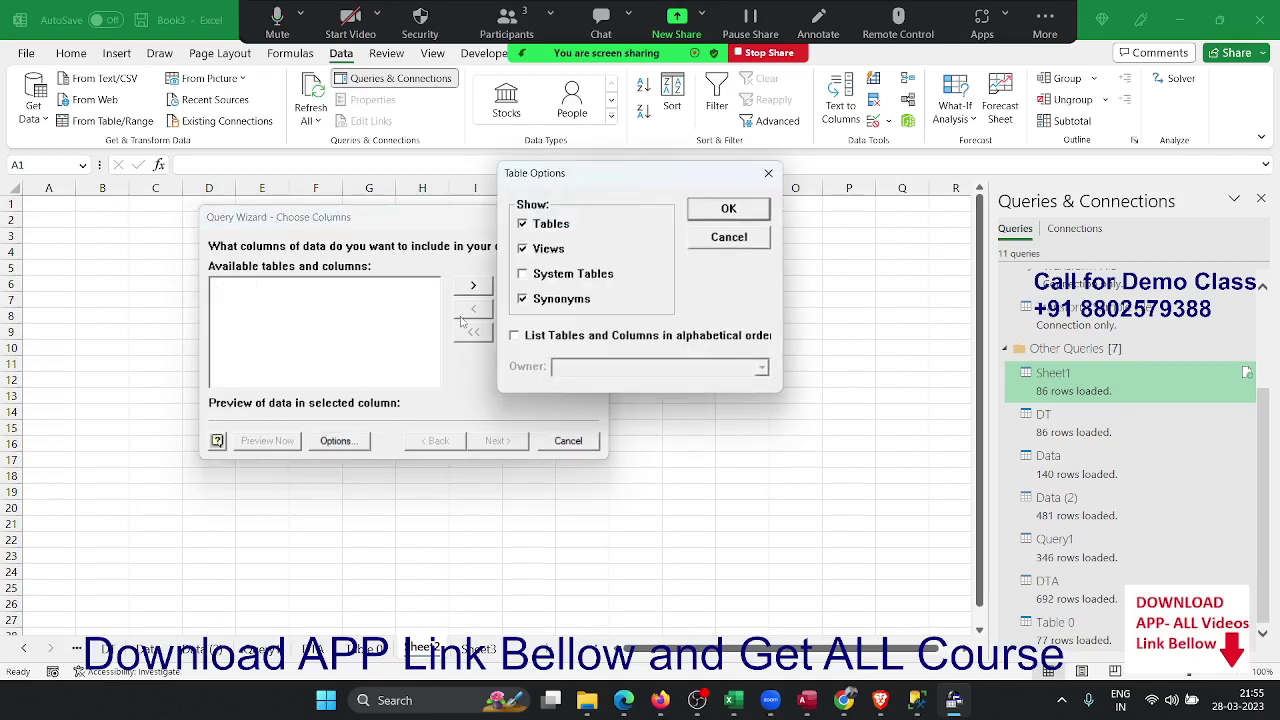
left_click(726, 208)
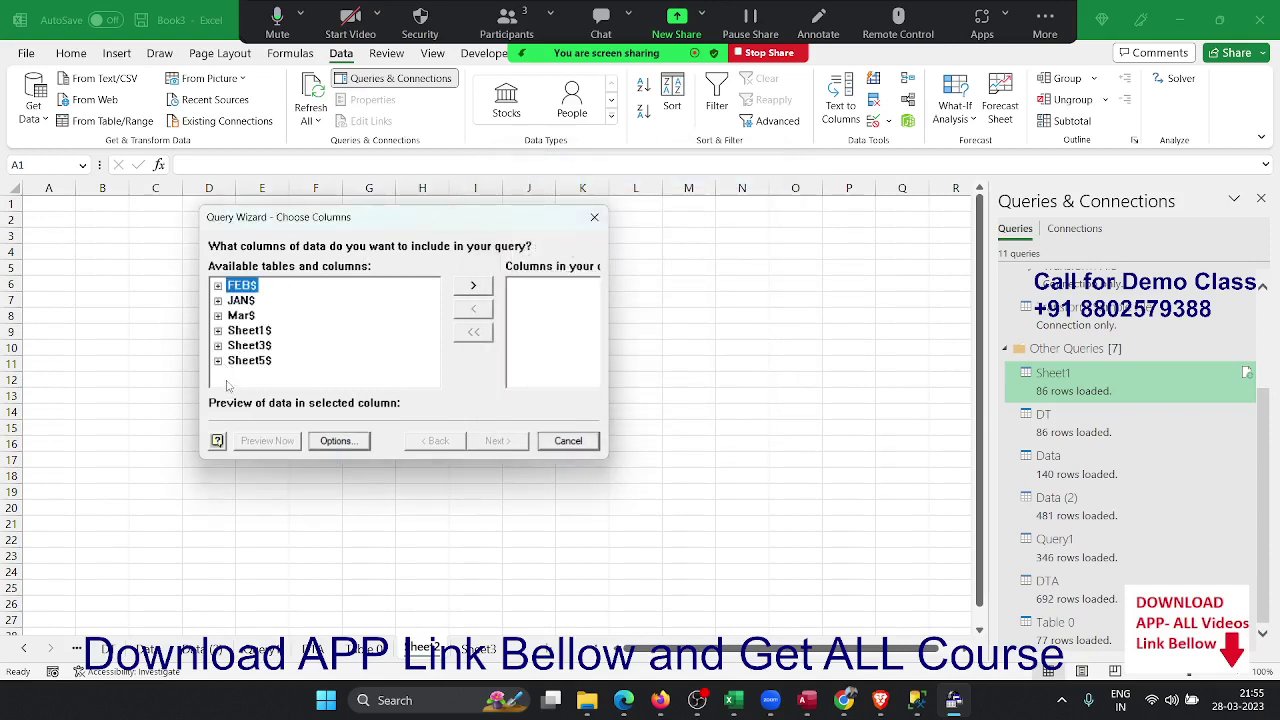
Step: Expand Sheet1$ and add all of its columns to the query
left_click(218, 331)
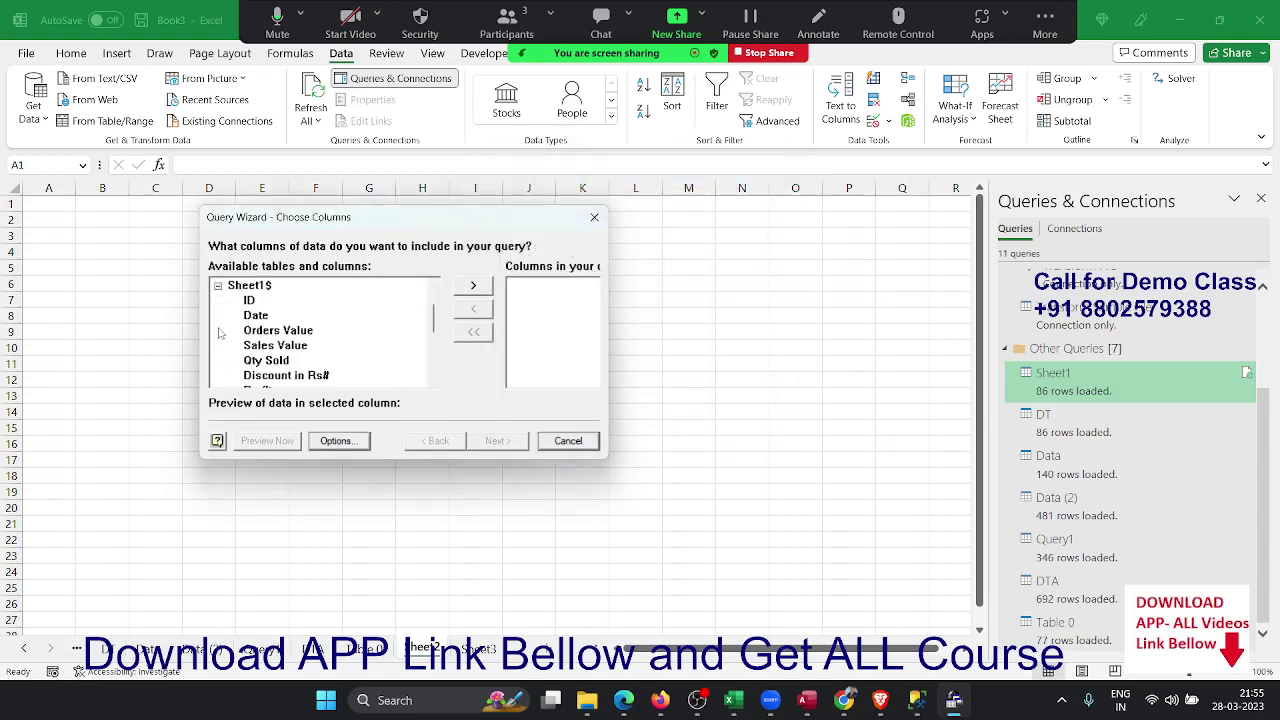
left_click(252, 287)
left_click(482, 288)
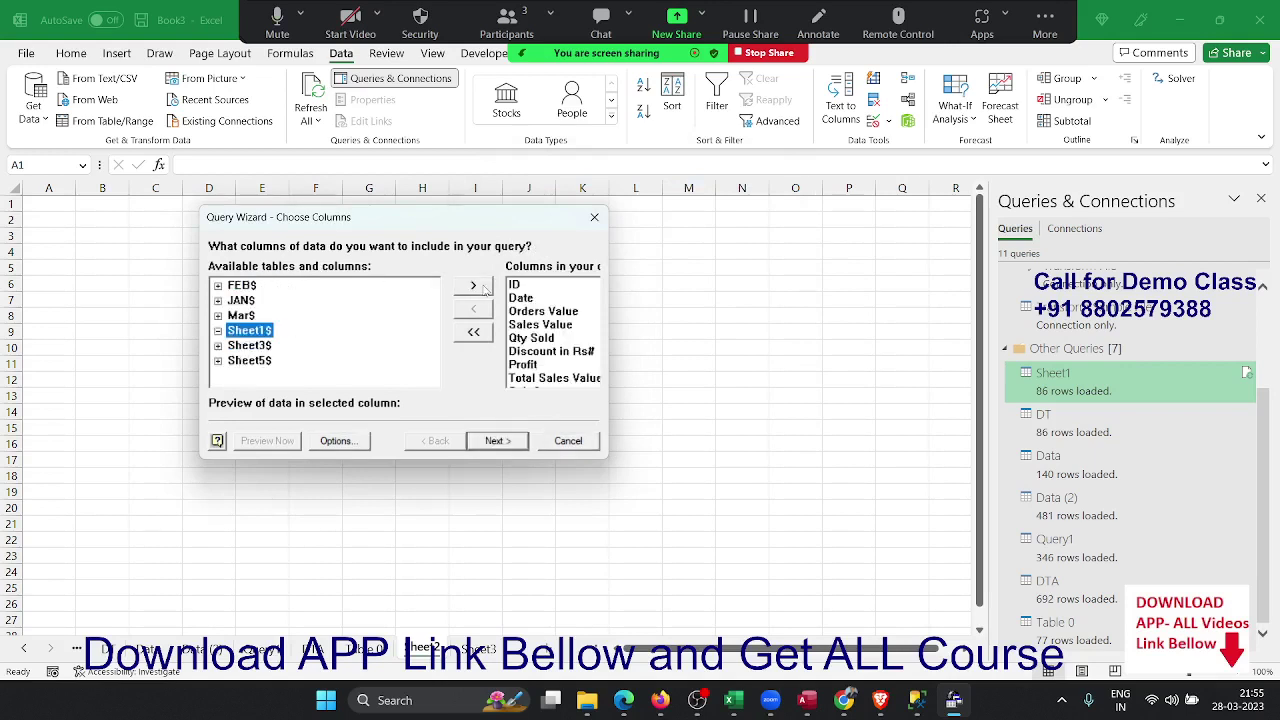
left_click(495, 446)
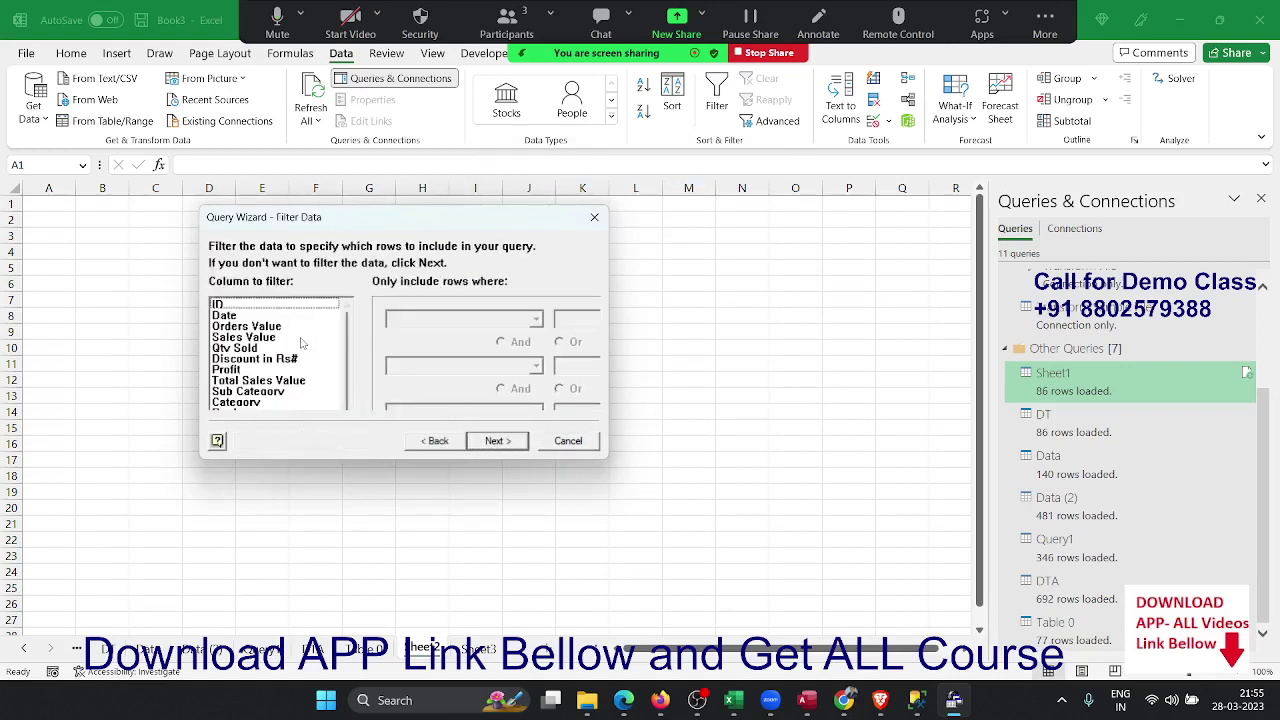
Step: Remove the Profit column from the query and advance to Filter Data
left_click(425, 442)
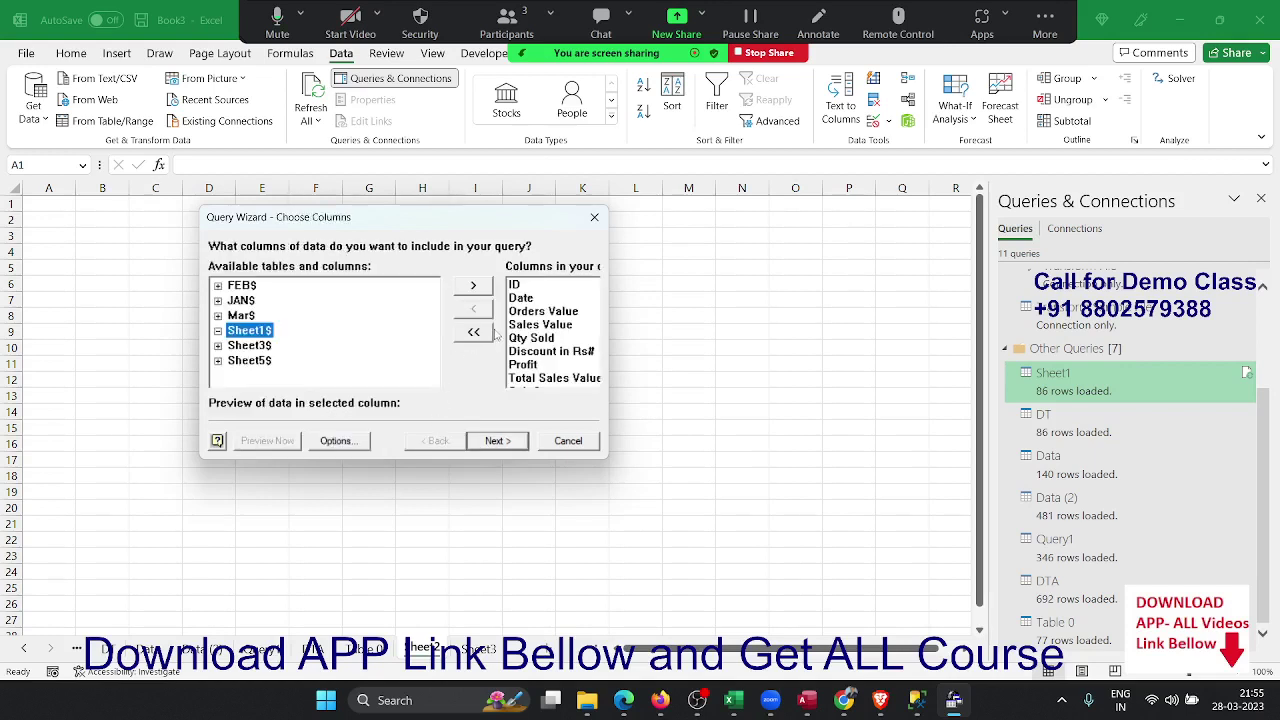
left_click(532, 311)
scroll(540, 362, "down", 1)
scroll(536, 362, "down", 2)
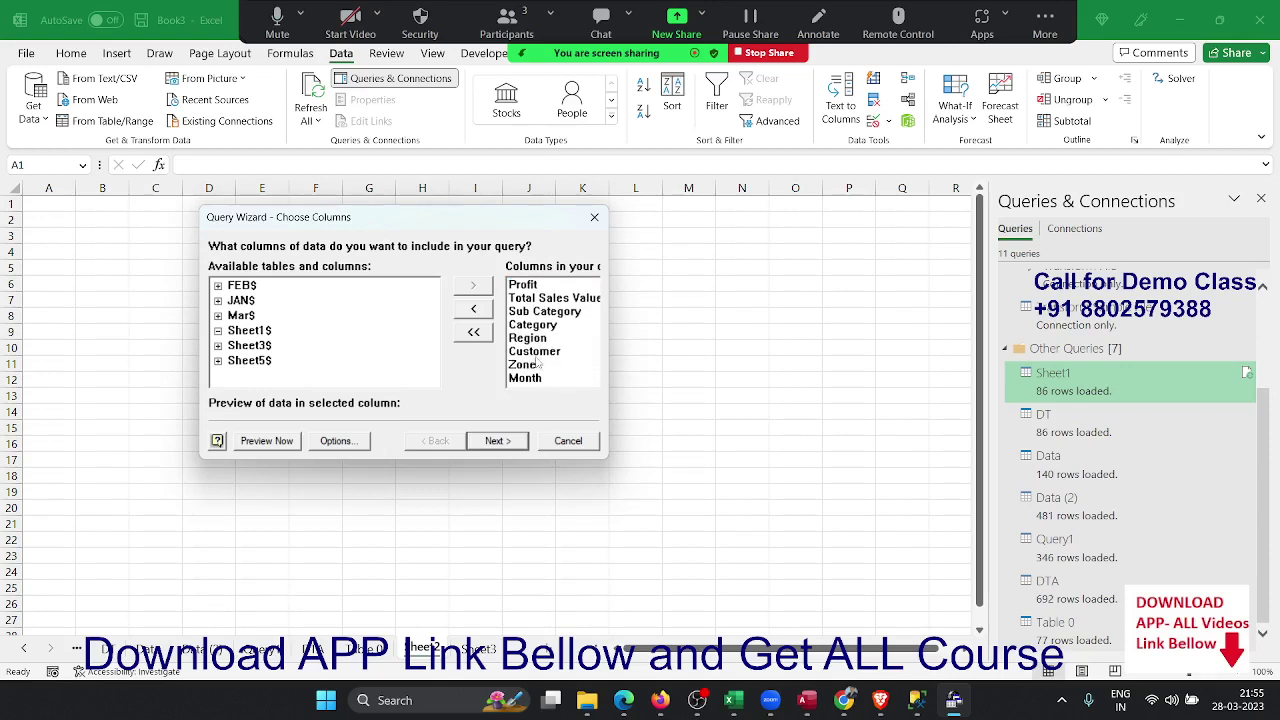
scroll(543, 358, "up", 1)
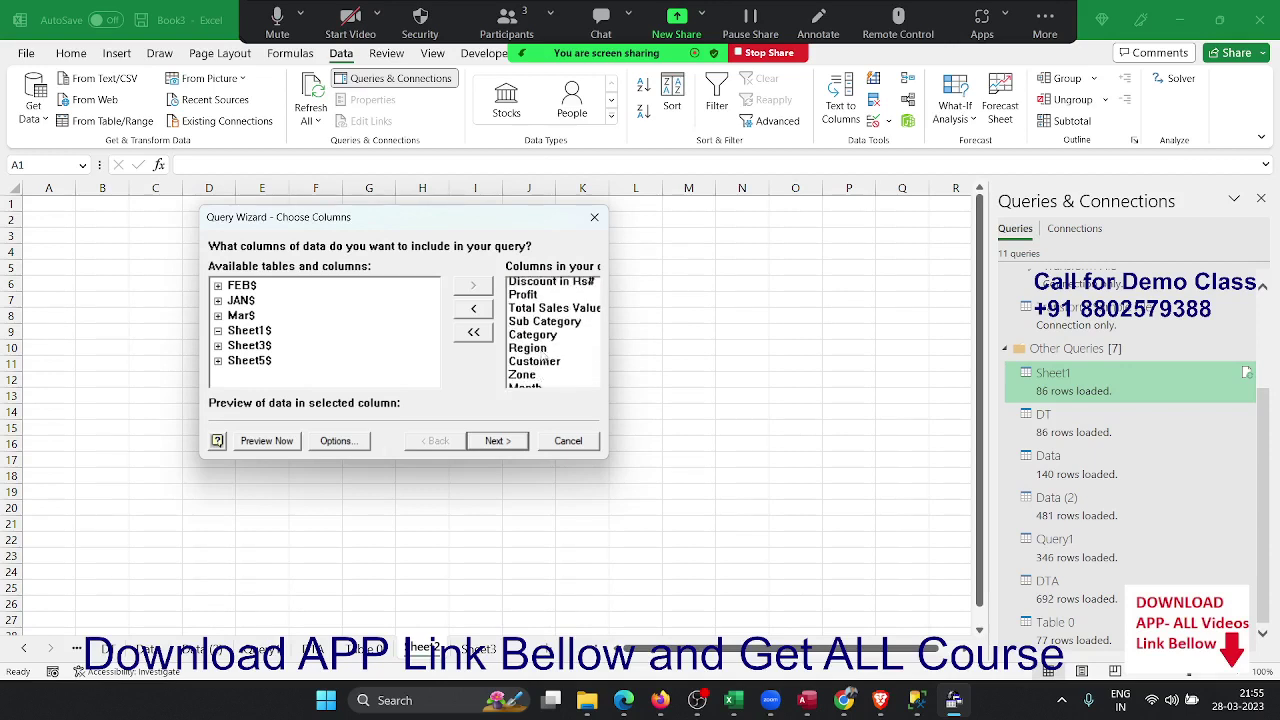
scroll(541, 350, "up", 2)
left_click(541, 338)
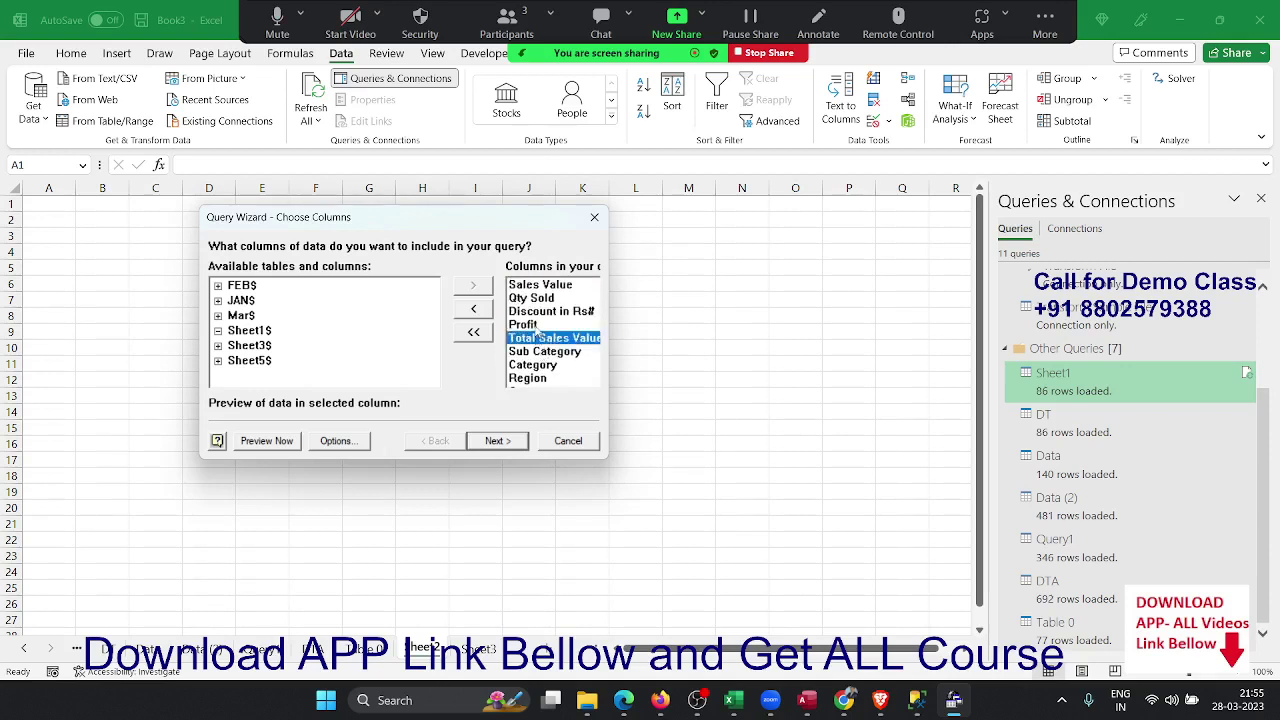
left_click(525, 324)
left_click(473, 309)
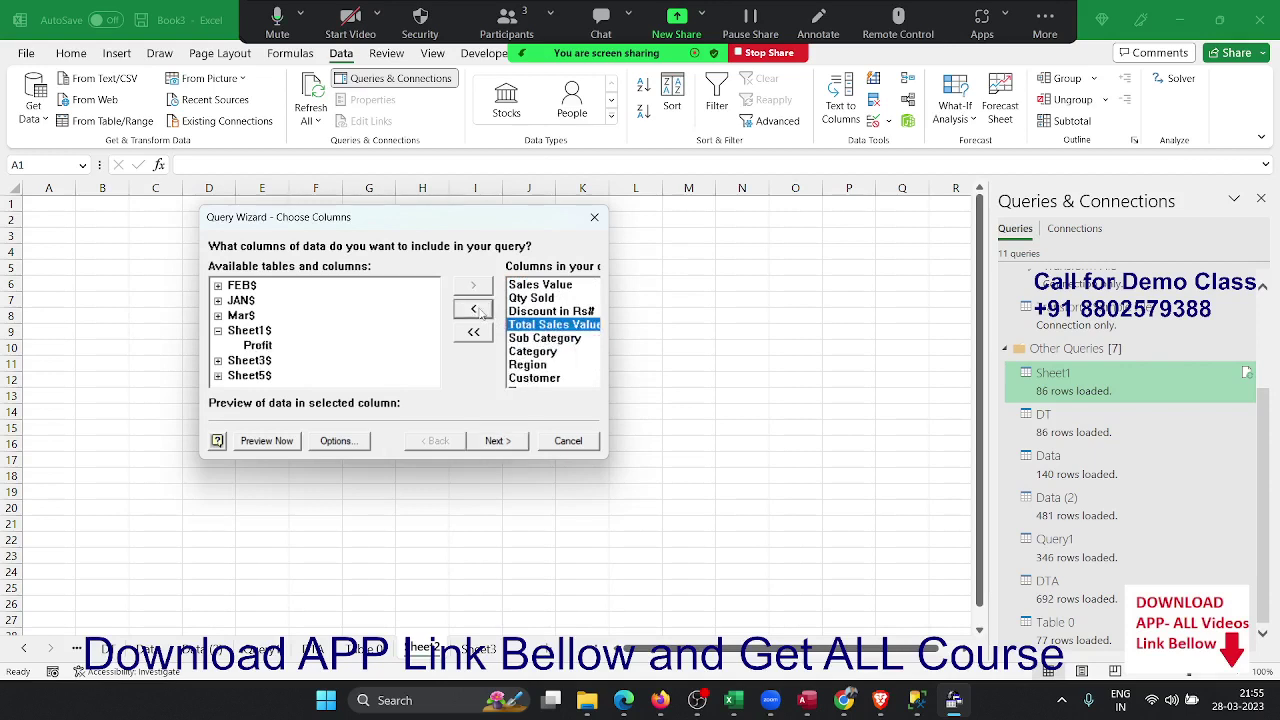
left_click(505, 447)
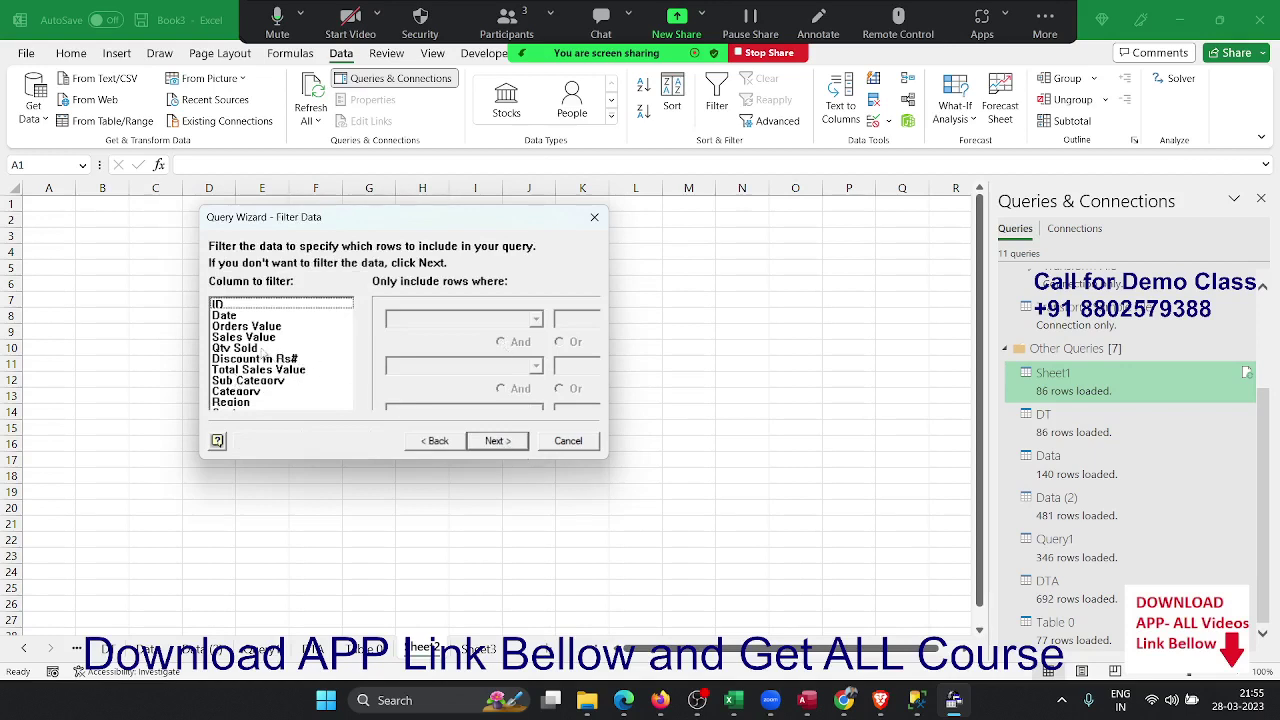
Step: Filter the query to rows where Month equals JAN
left_click(240, 381)
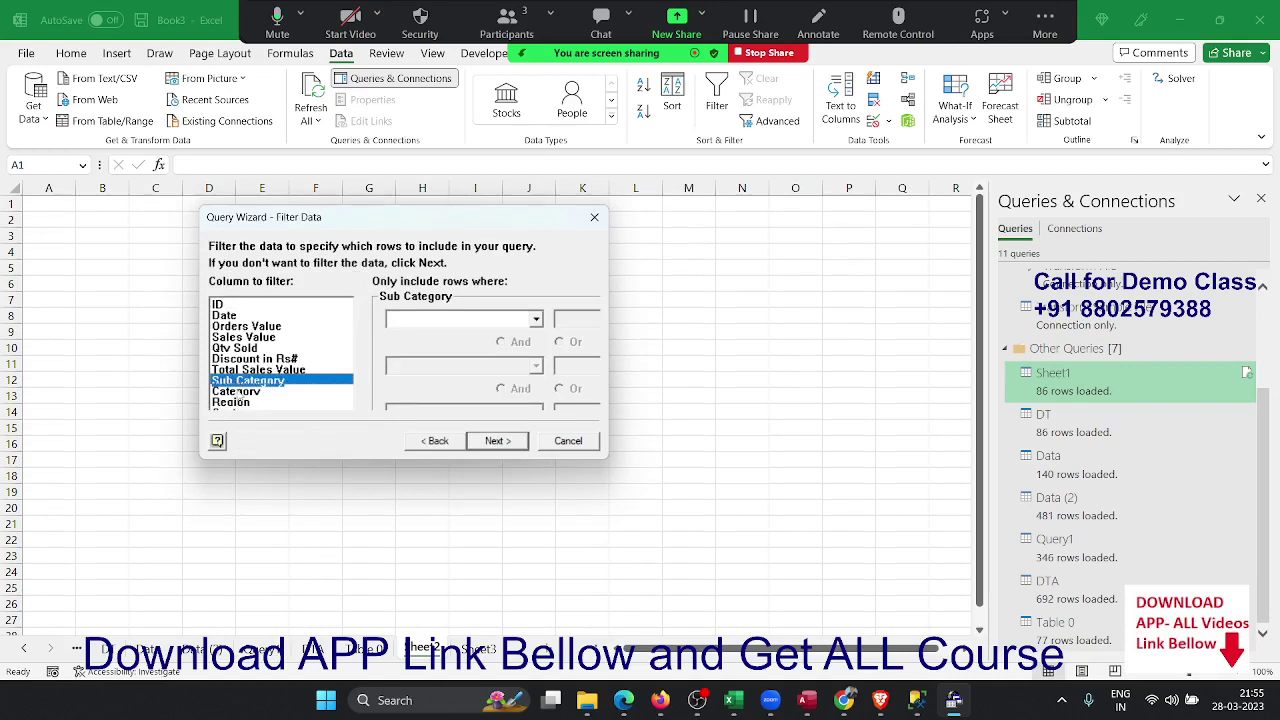
key("Down")
key("Down")
key("Down")
key("Down")
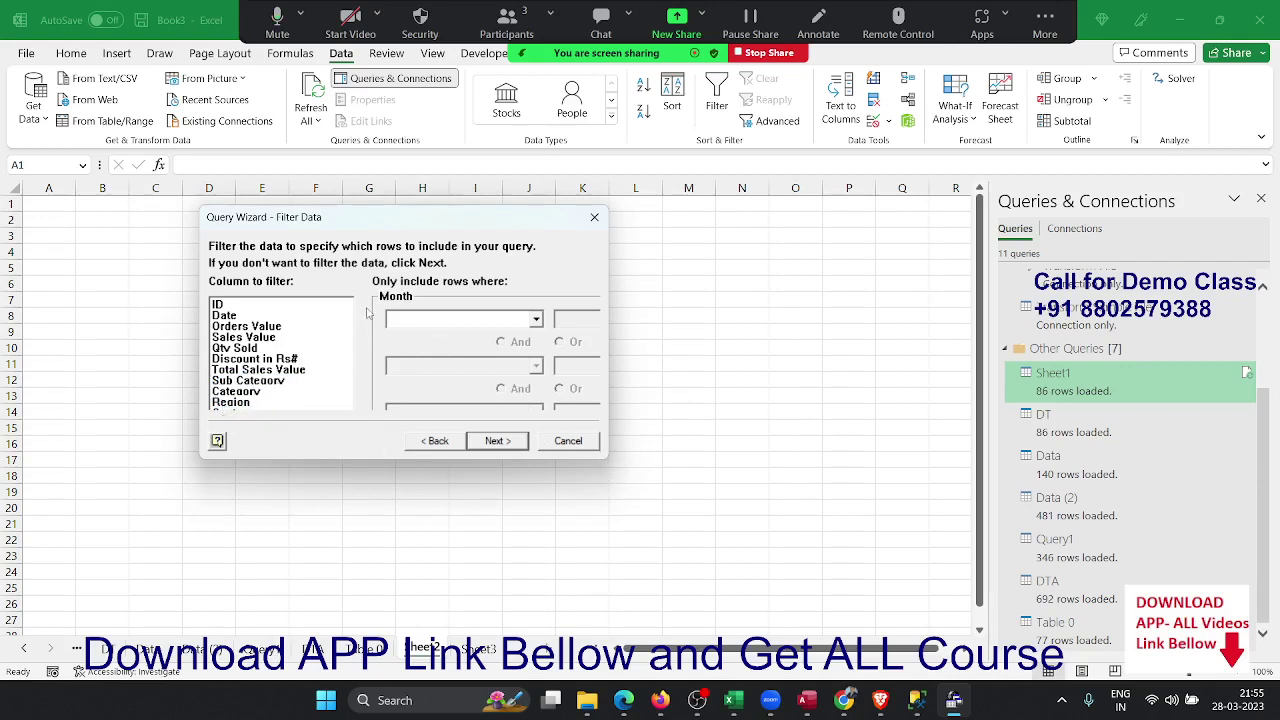
left_click(537, 321)
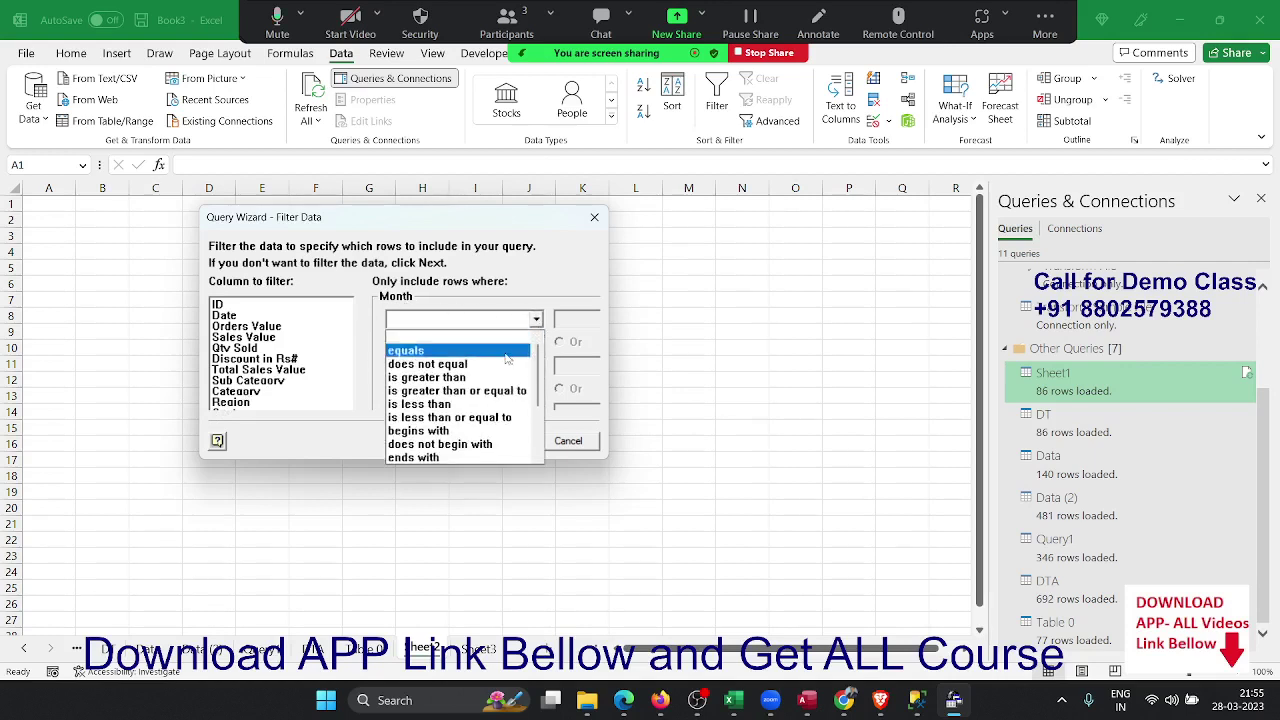
key("Escape")
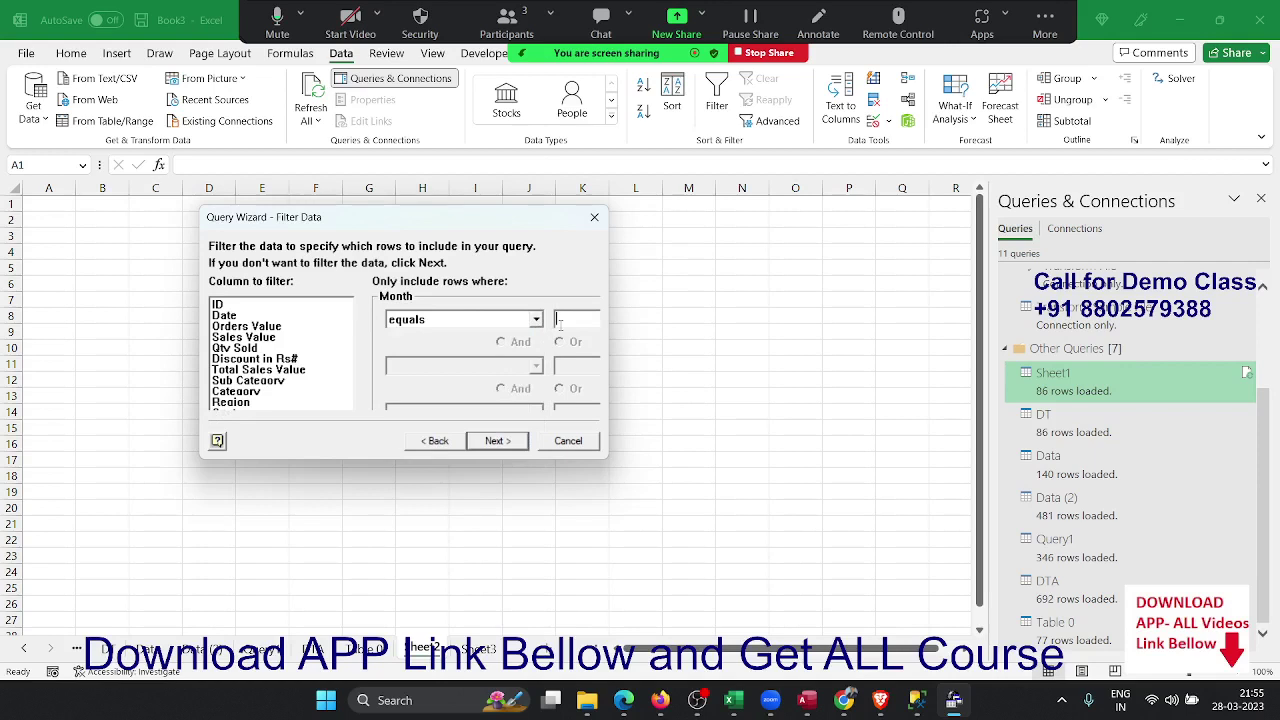
type("JAN")
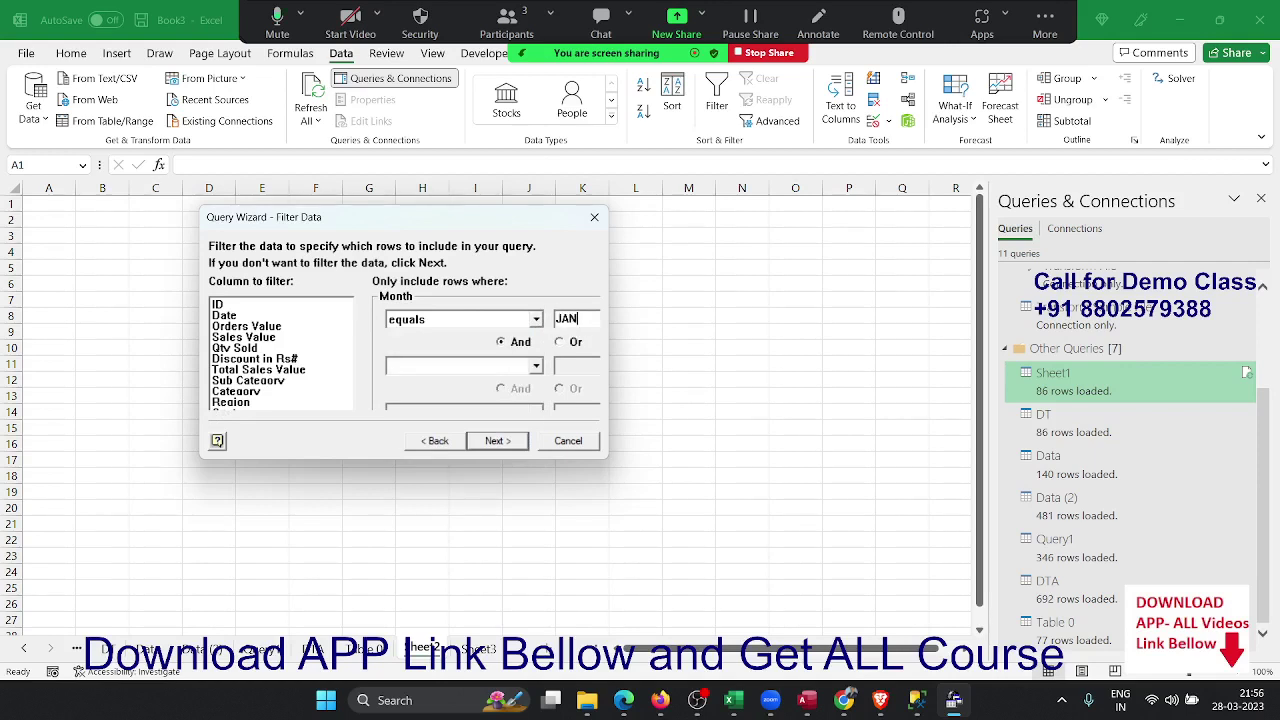
Step: Skip sorting and finish the wizard, returning data to Excel
left_click(497, 441)
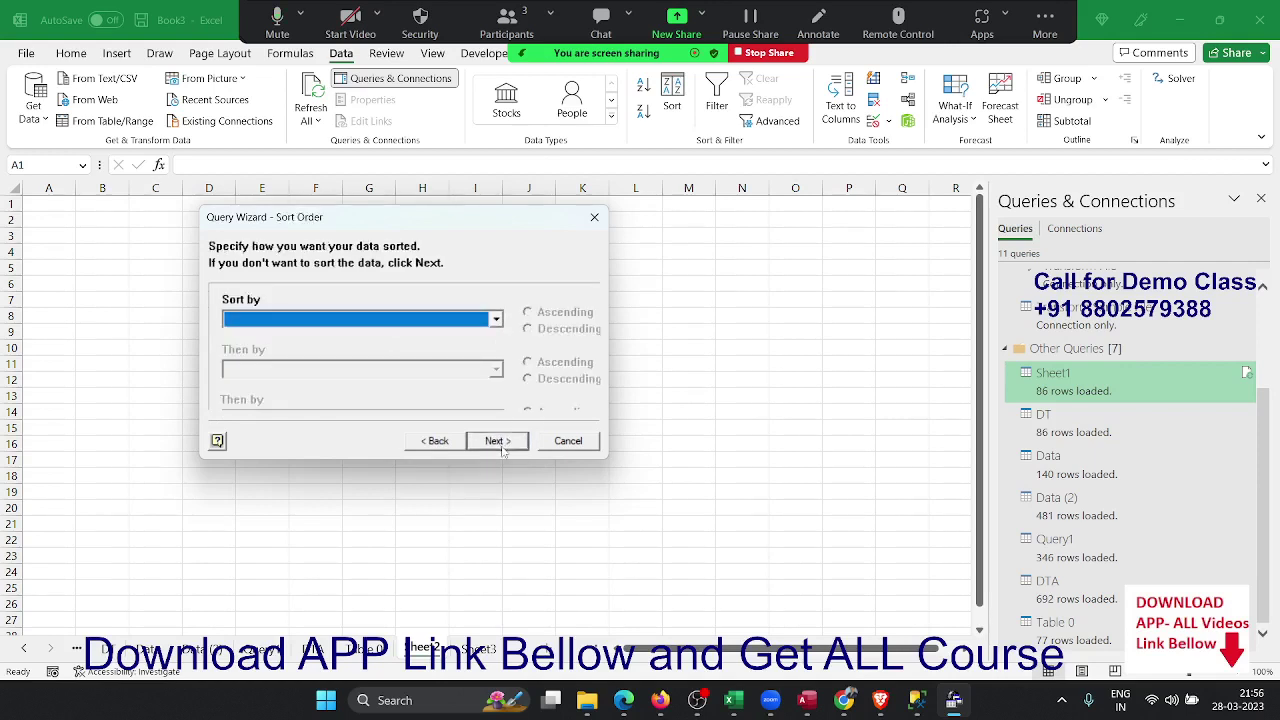
left_click(507, 445)
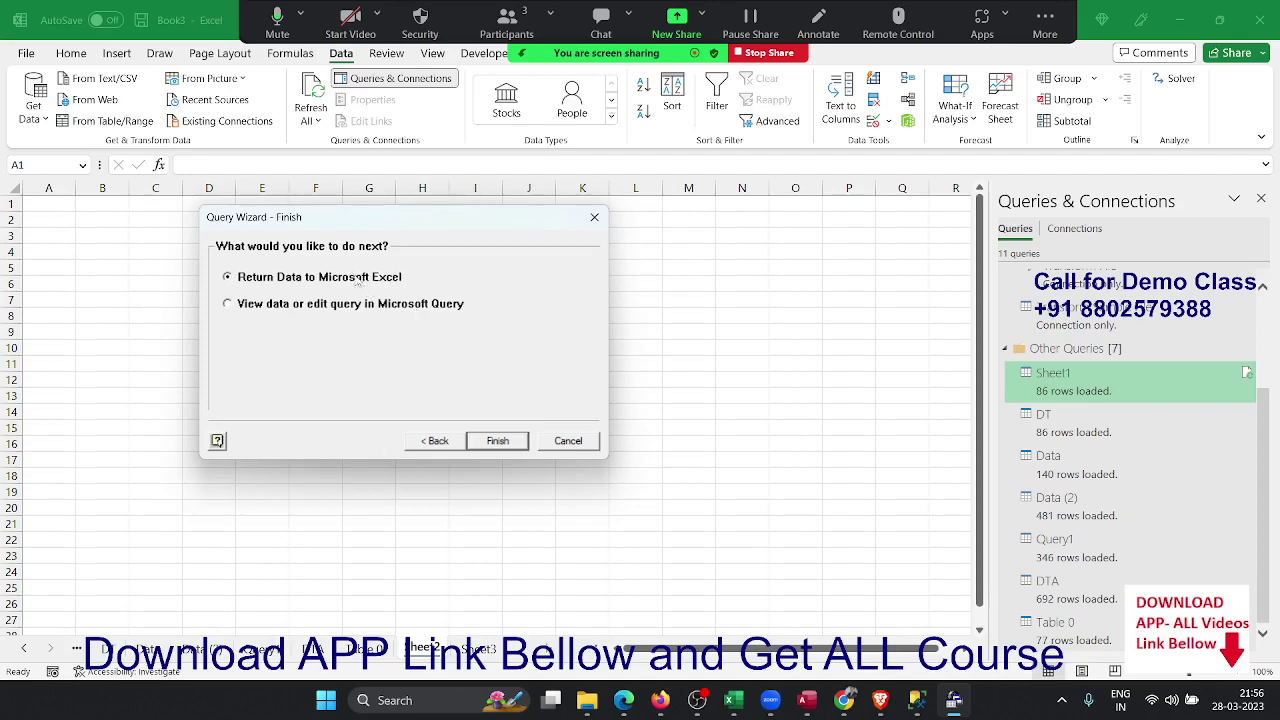
left_click(494, 443)
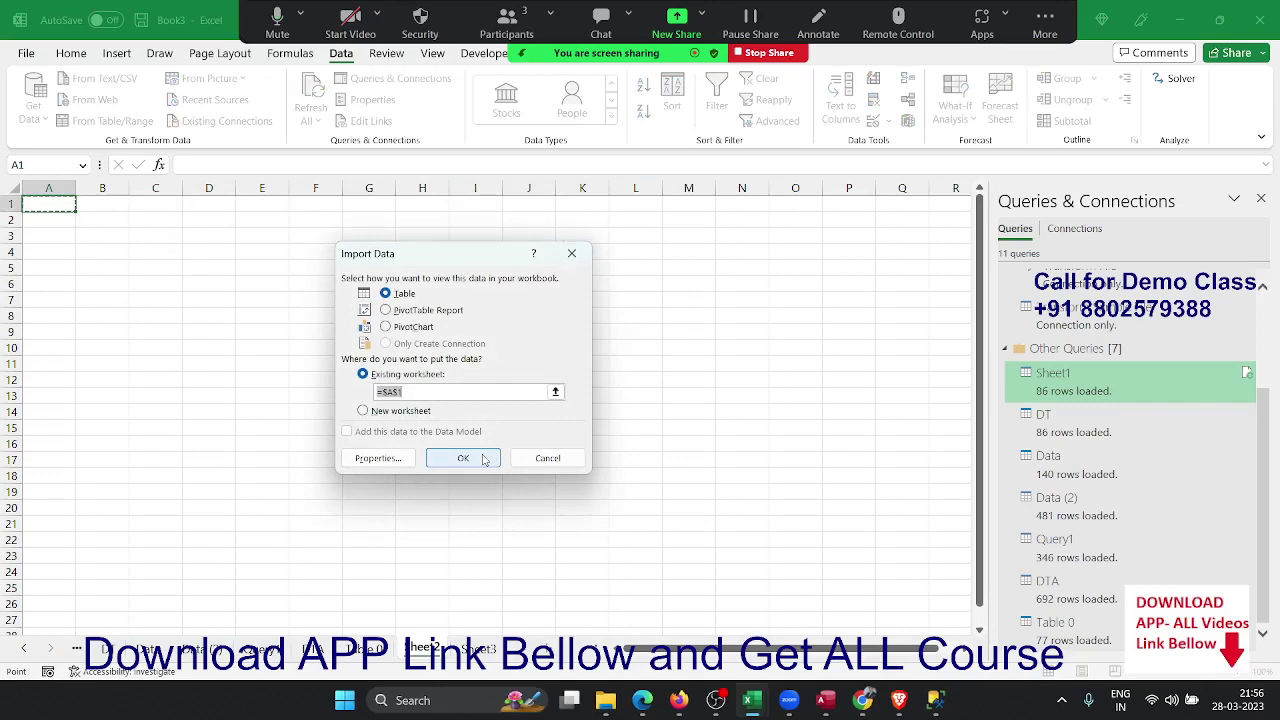
Step: Import the query as a table at $A$1, then check its eight JAN rows and headers
left_click(484, 459)
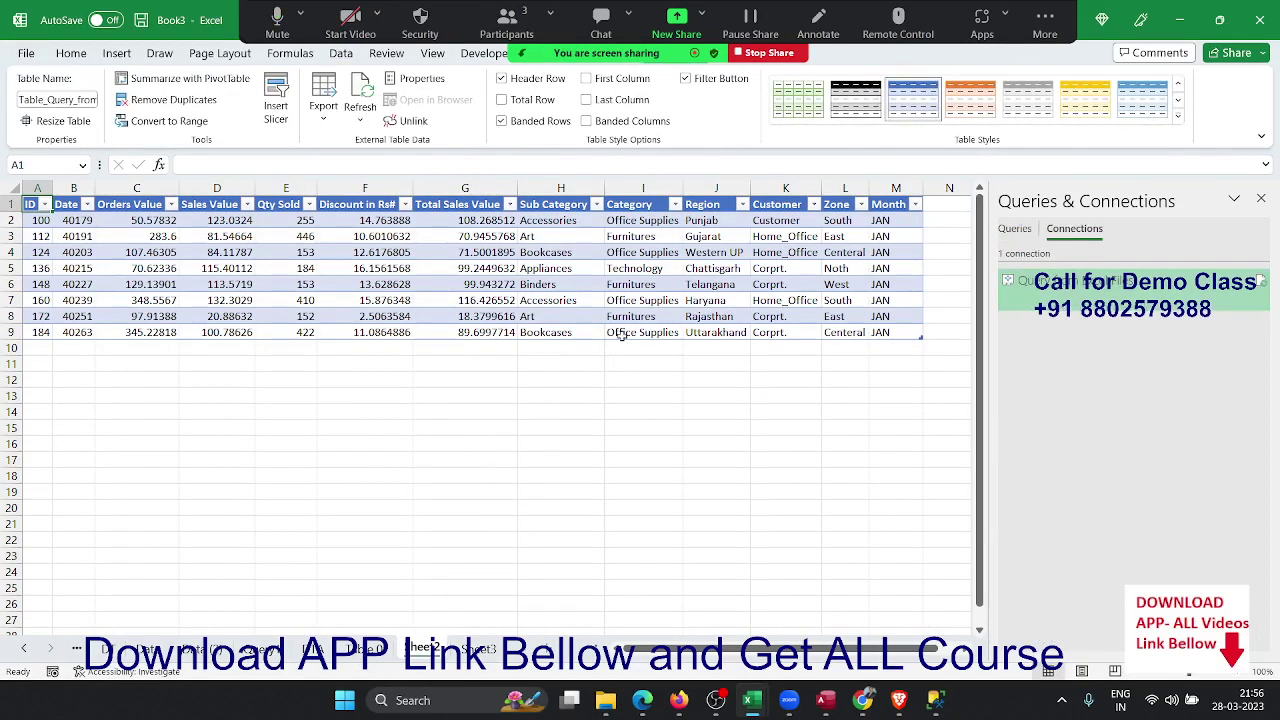
left_click(814, 266)
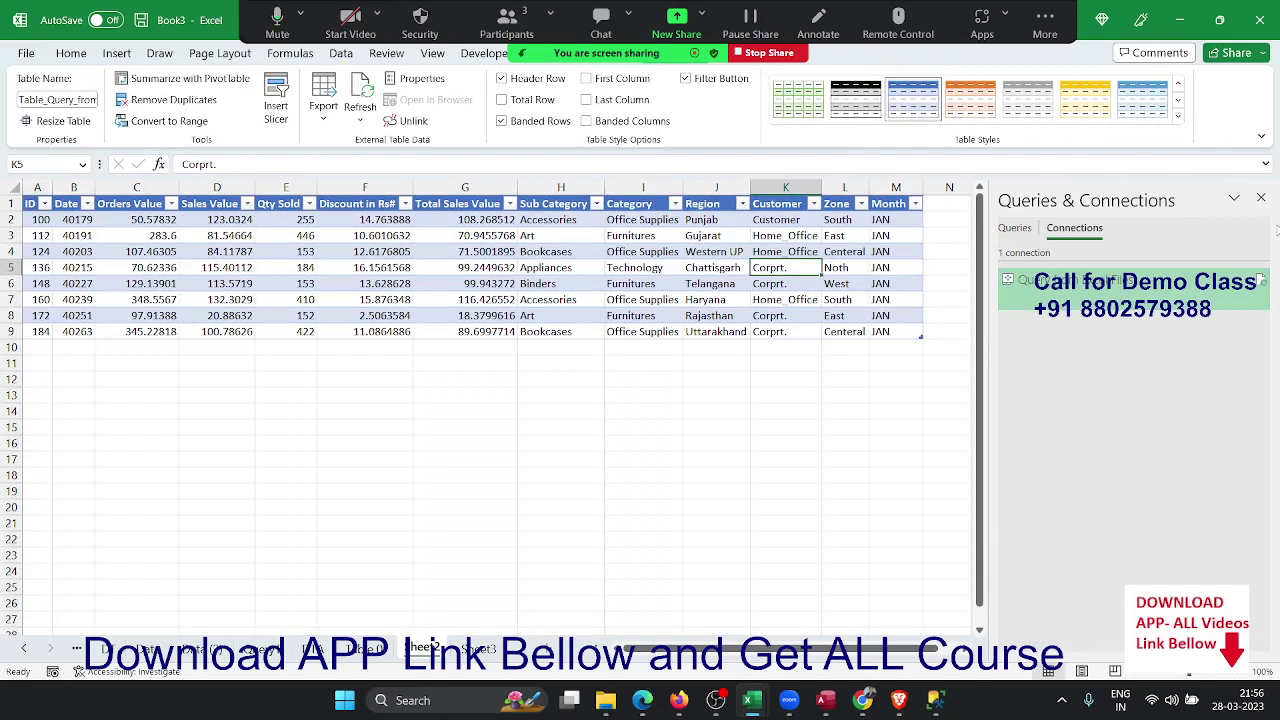
left_click(472, 238)
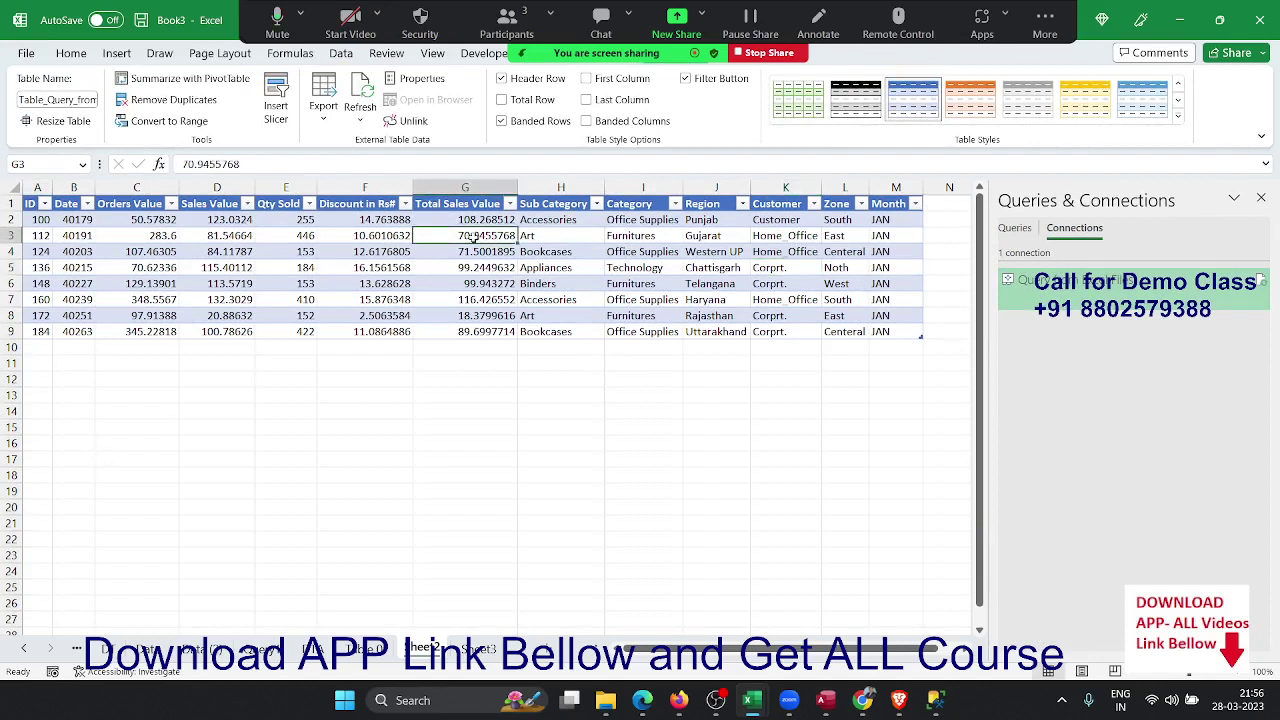
key("Up")
key("Up")
key("Right")
key("Right")
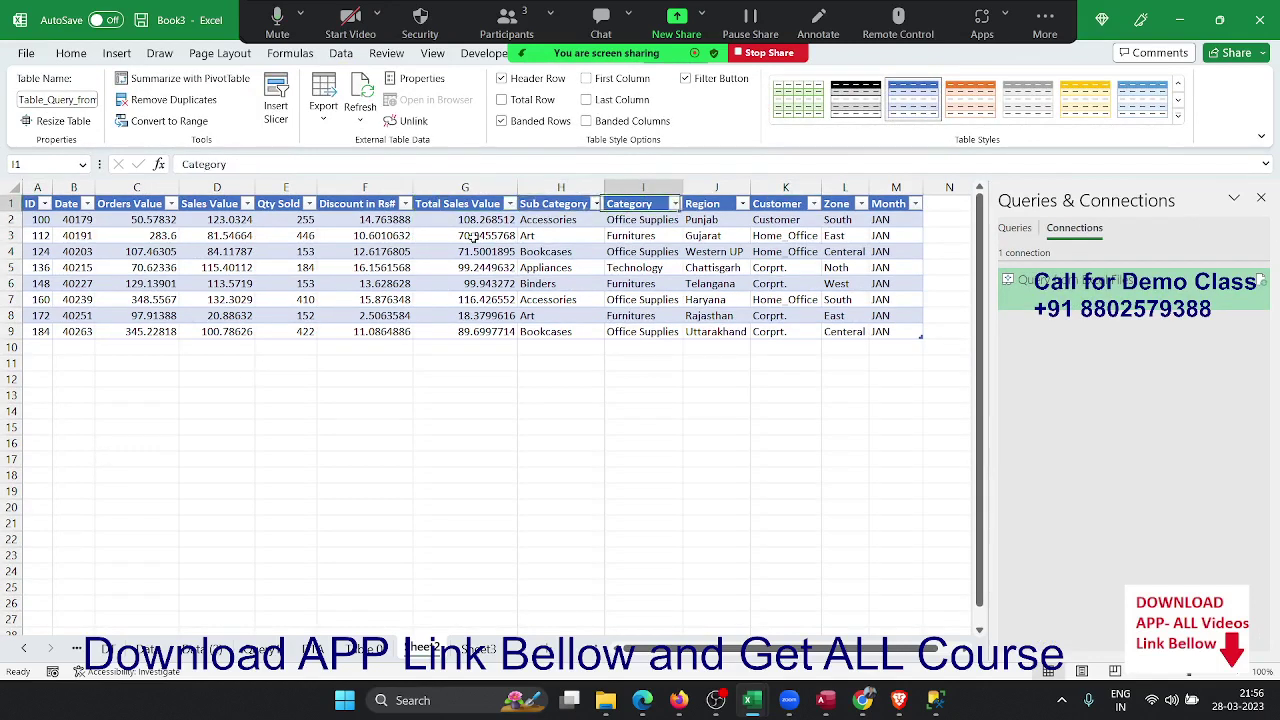
key("Right")
key("Right")
key("Right")
key("Right")
key("Right")
key("Right")
key("Right")
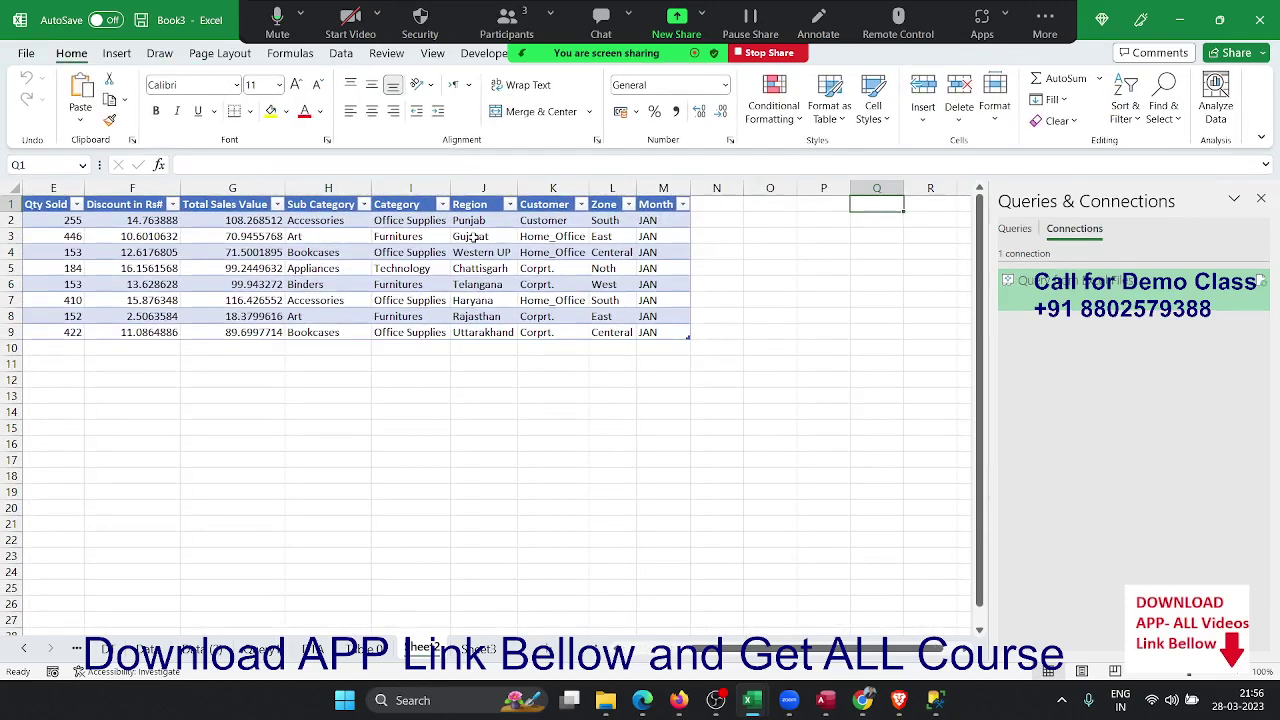
Step: Enter the criterion heading Month in P1 and FEB in P2
key("Left")
key("Left")
key("Right")
key("Left")
key("Right")
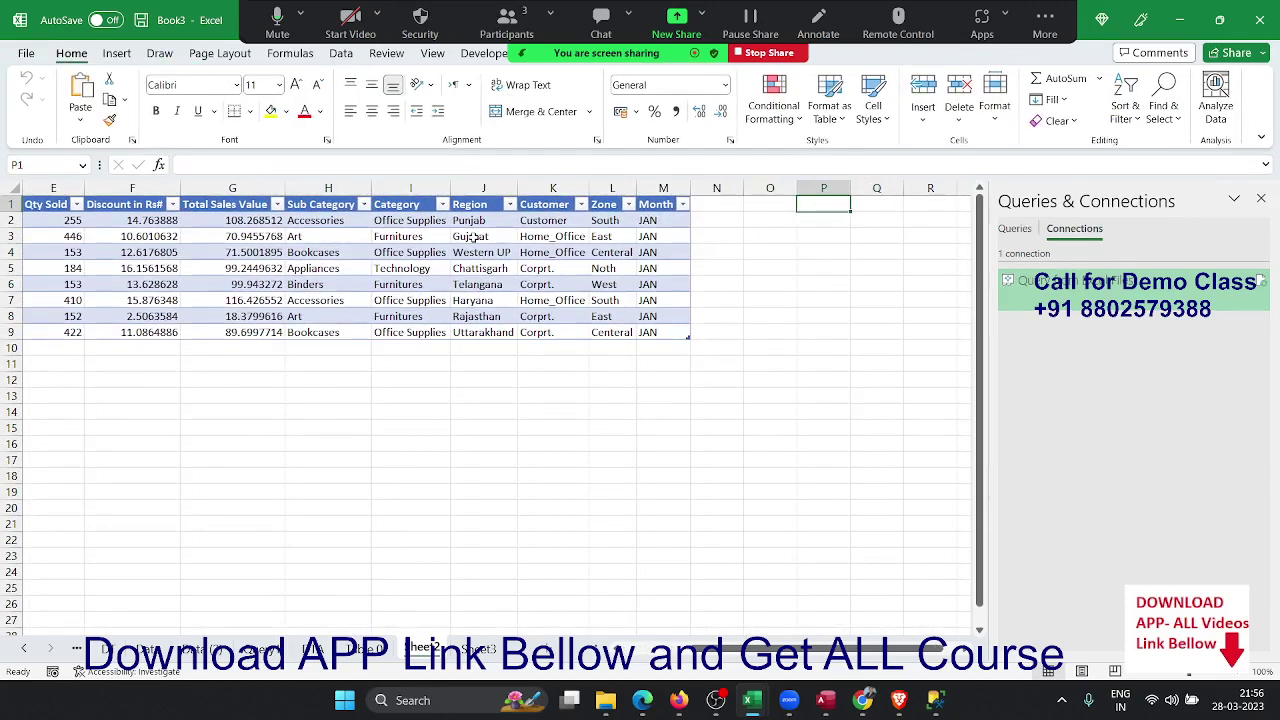
type("Month")
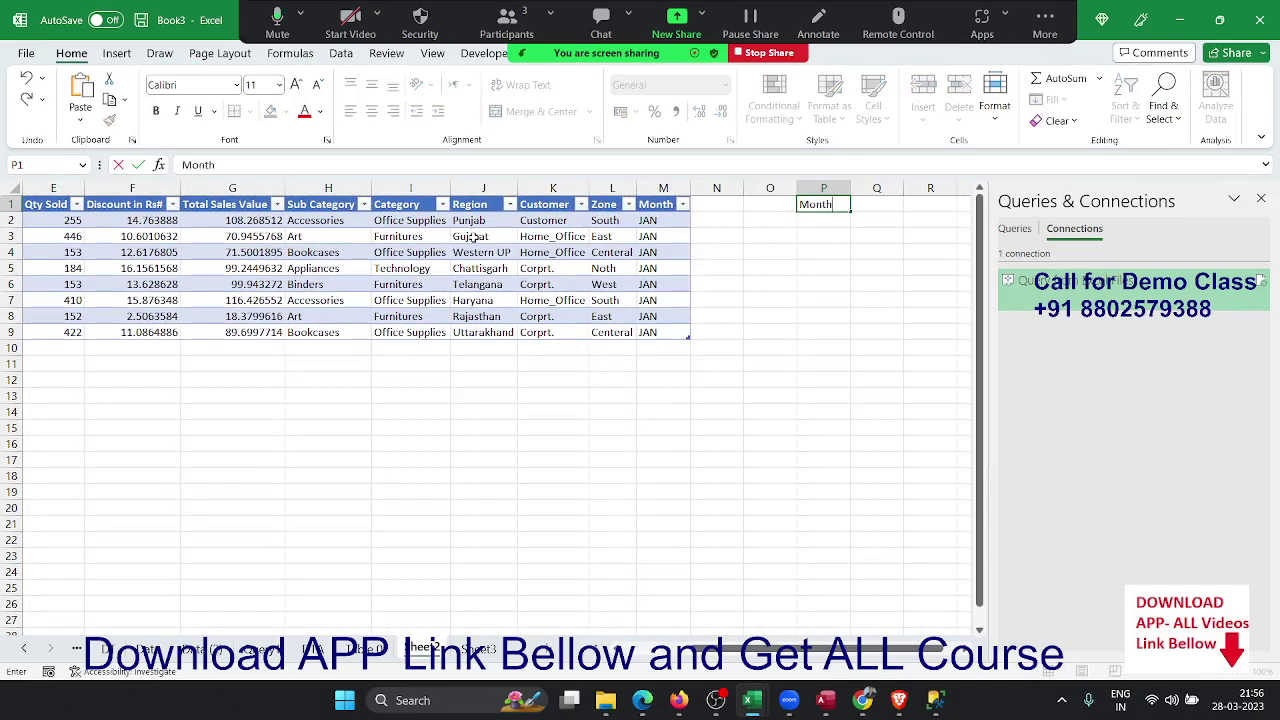
key("Return")
type("JAN")
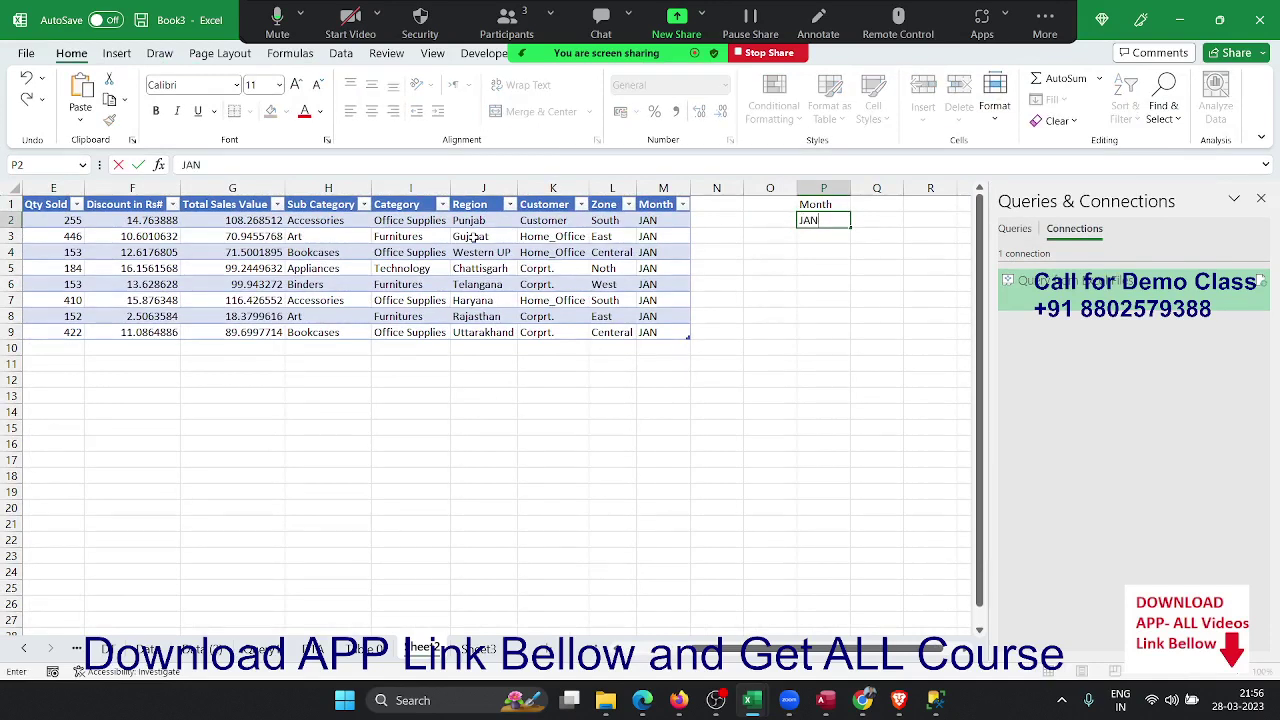
key("BackSpace")
key("BackSpace")
key("BackSpace")
key("Left")
key("Left")
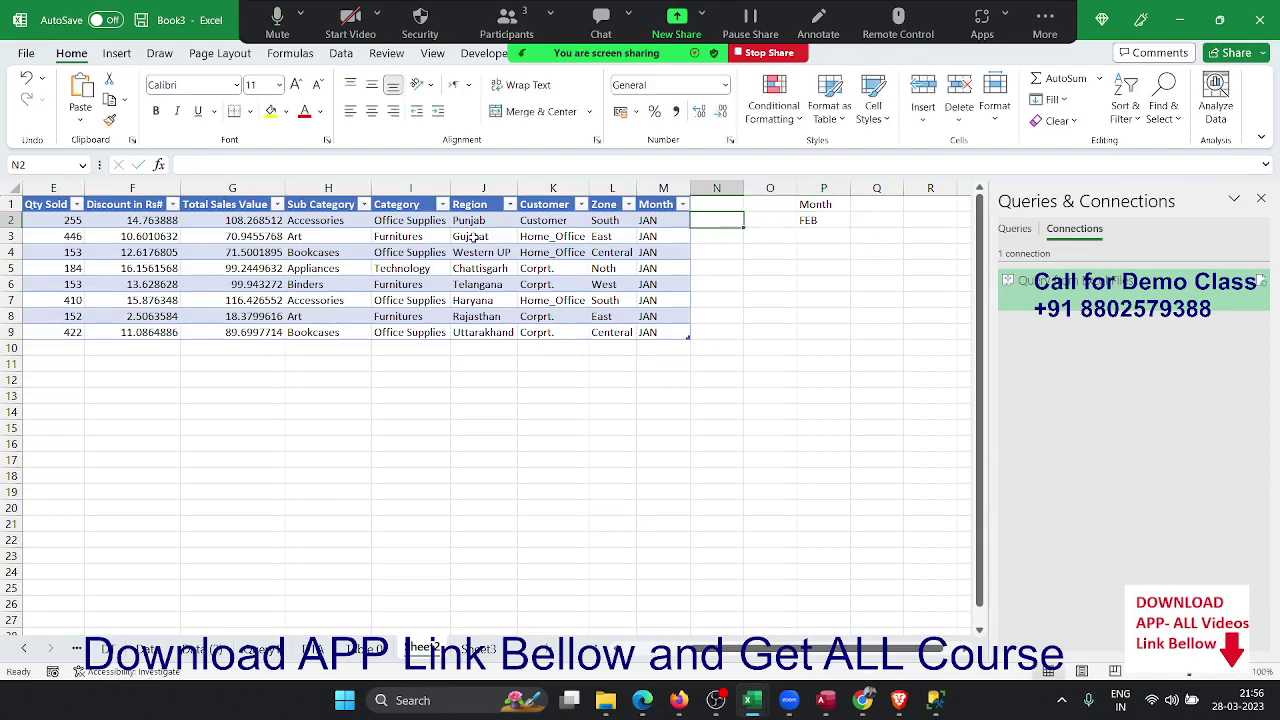
key("Left")
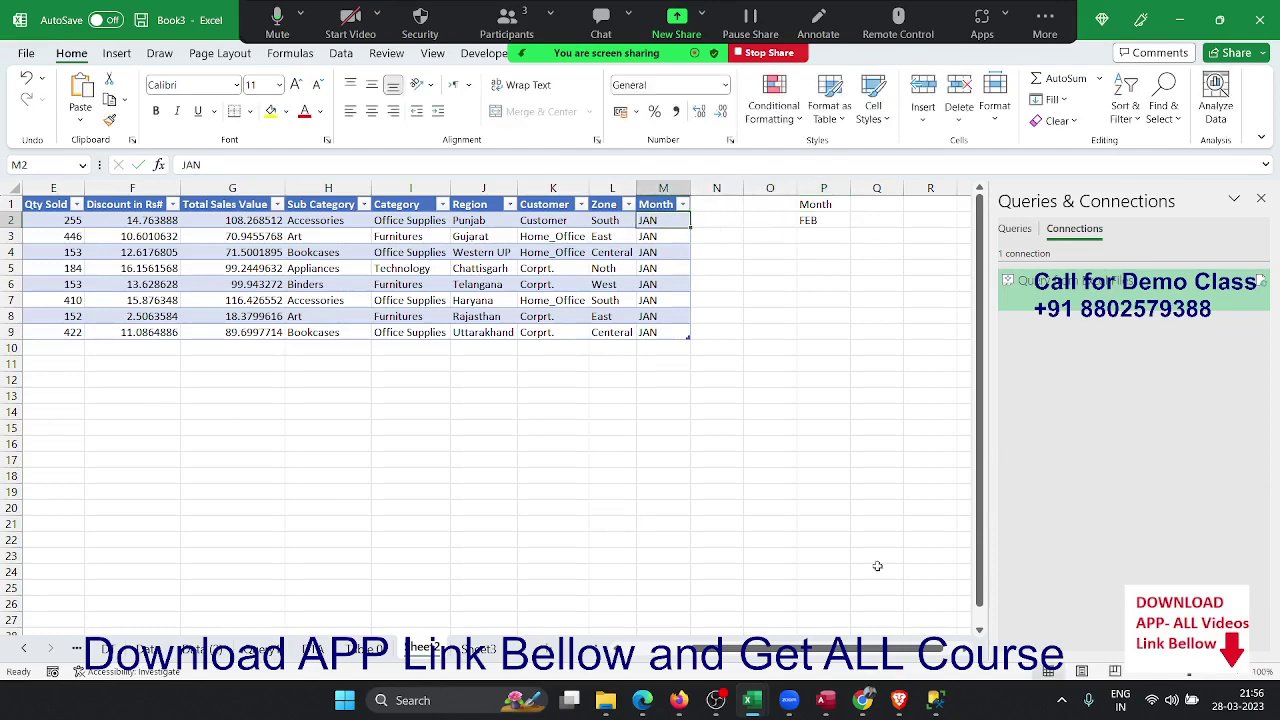
left_click(341, 53)
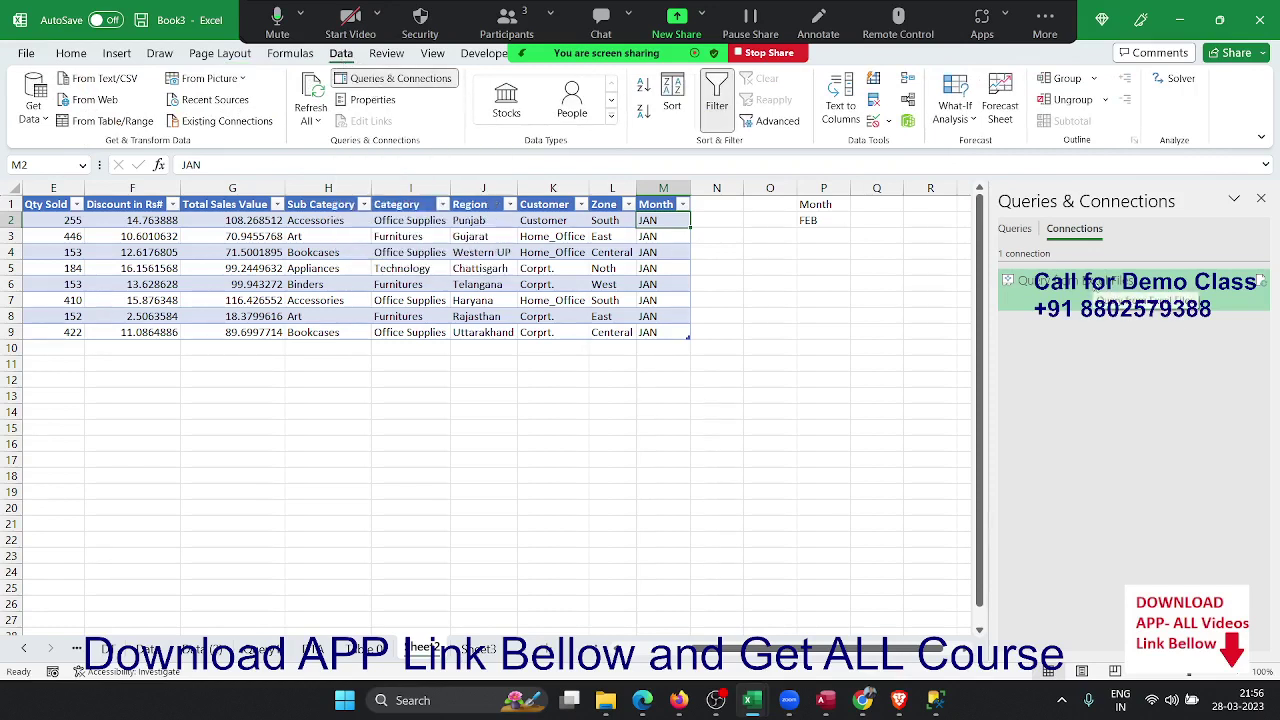
Step: In the connection's Definition SQL, replace WHERE Month='JAN' with the parameter Month=?
right_click(1076, 294)
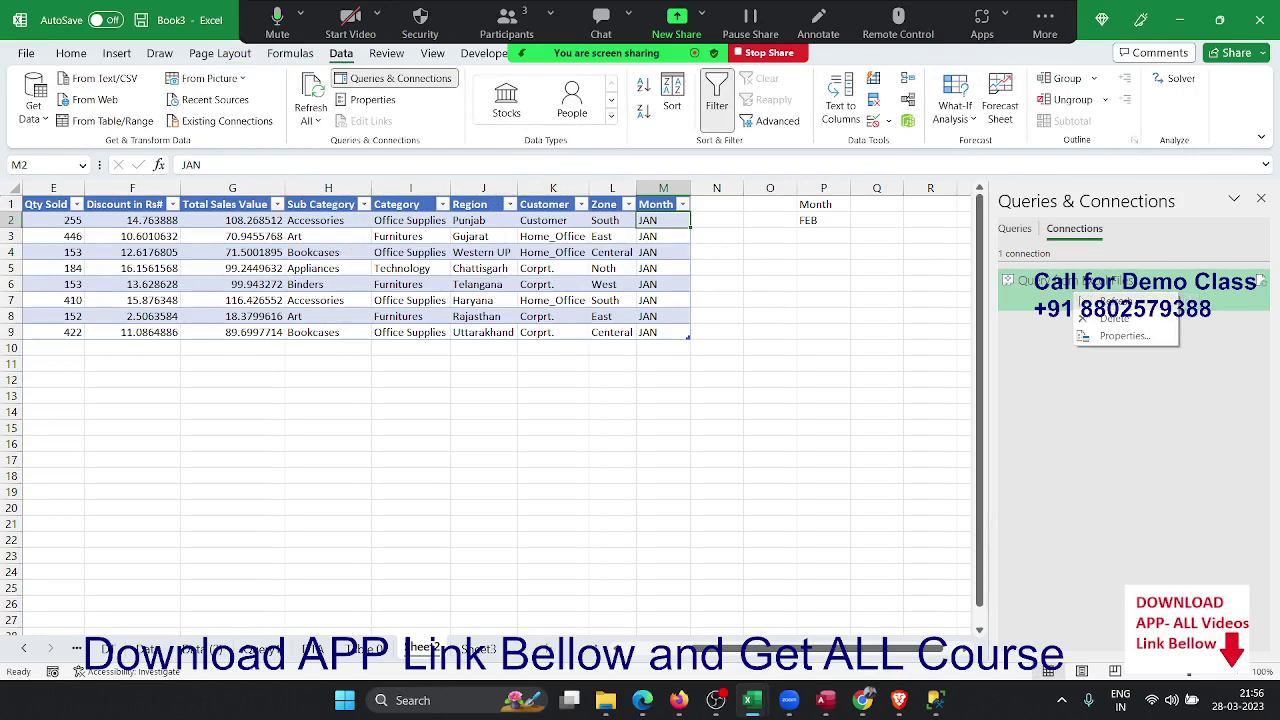
left_click(1115, 335)
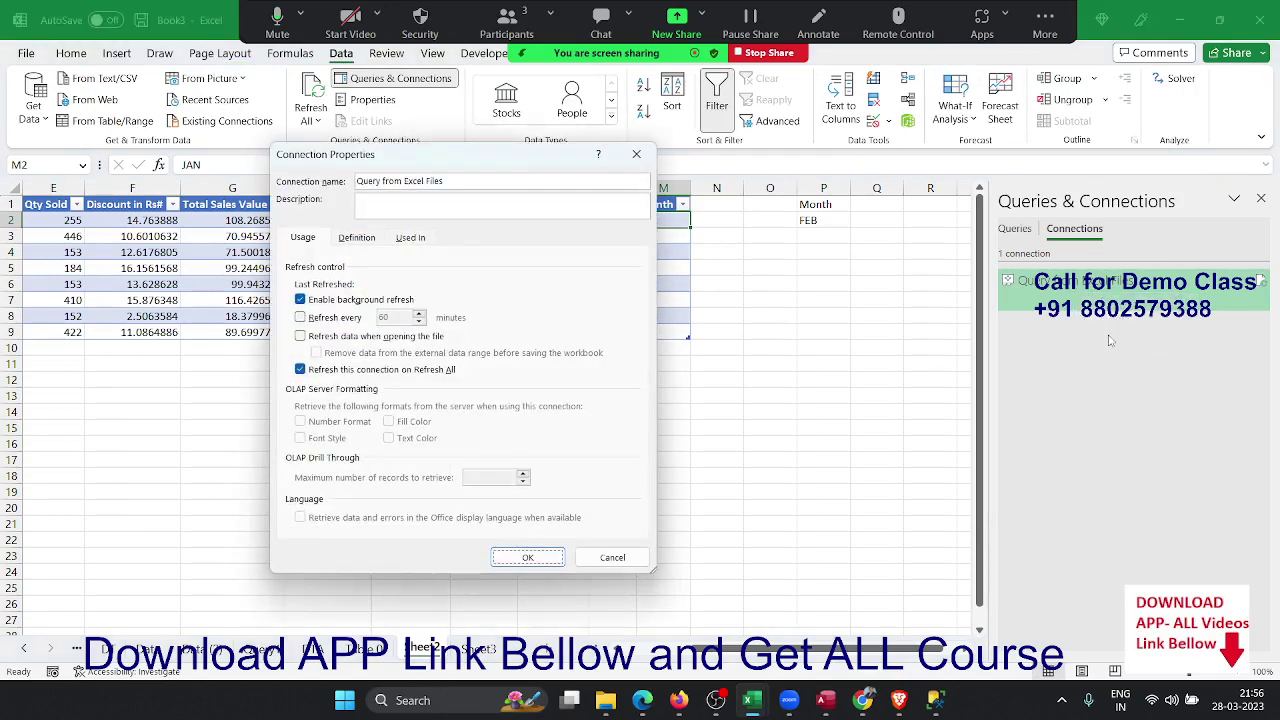
left_click(357, 238)
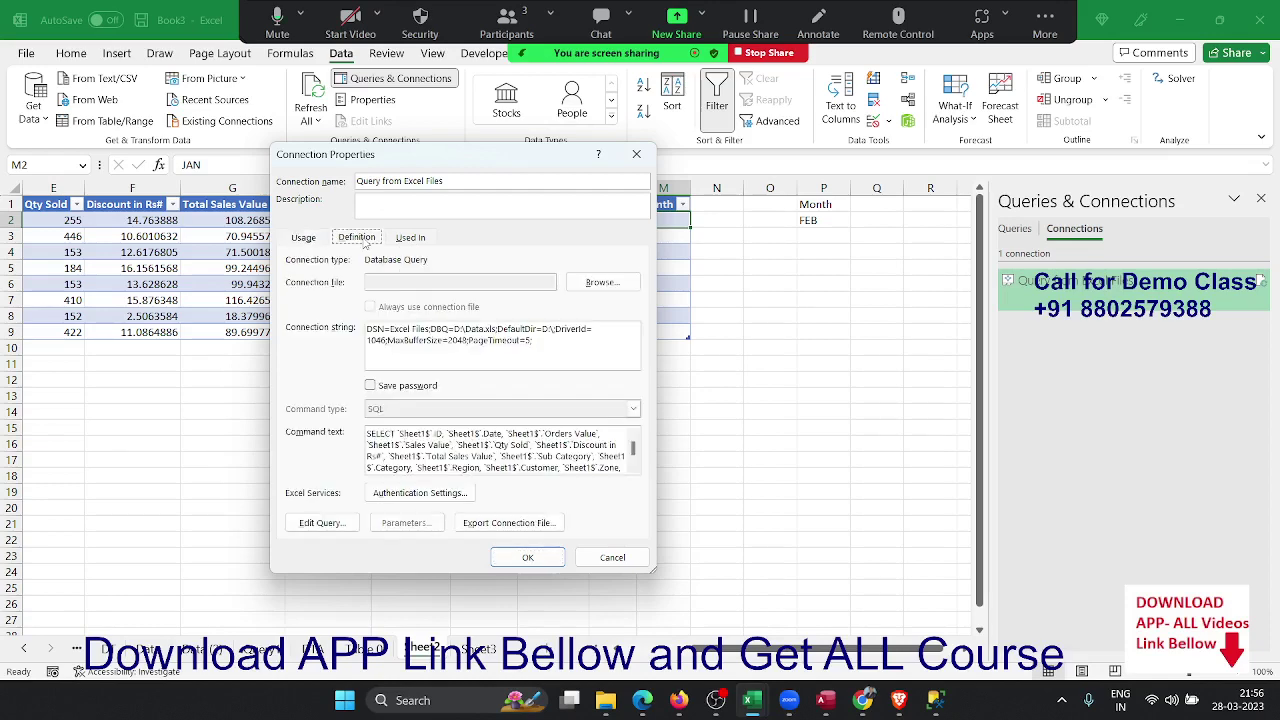
scroll(416, 436, "down", 1)
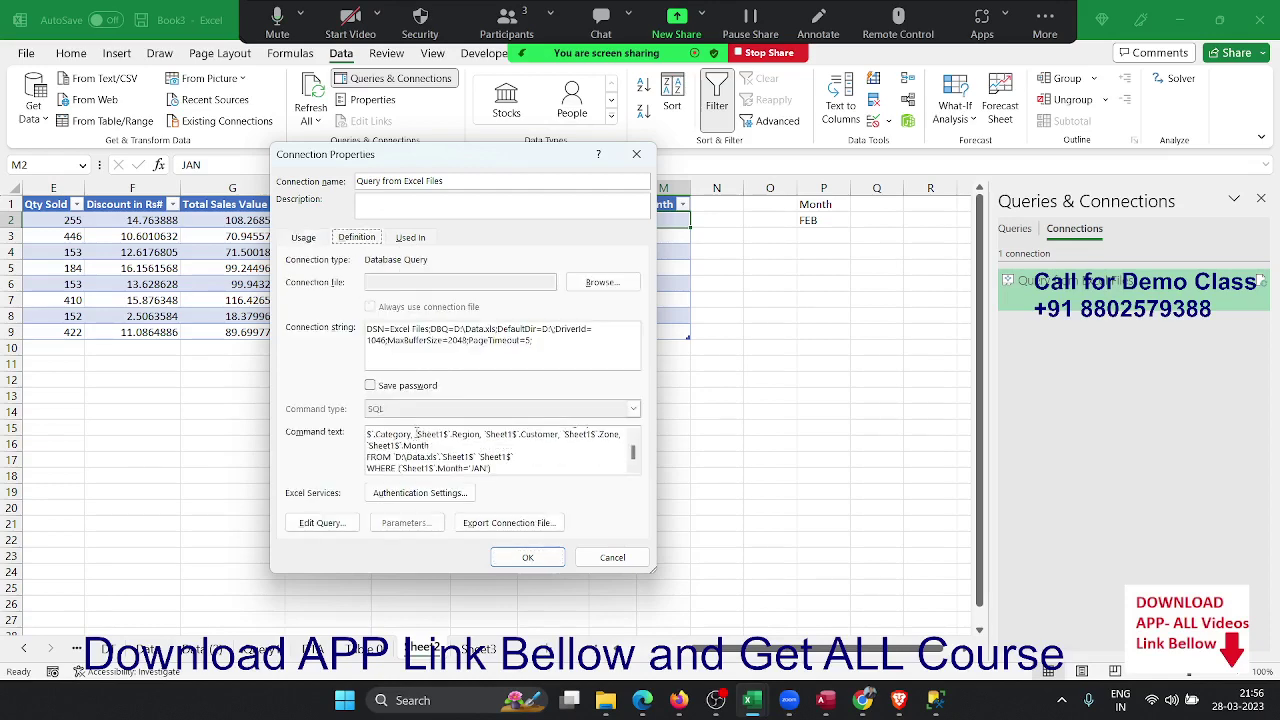
scroll(508, 467, "up", 2)
scroll(501, 444, "down", 2)
left_click(490, 467)
type("?")
left_click(548, 560)
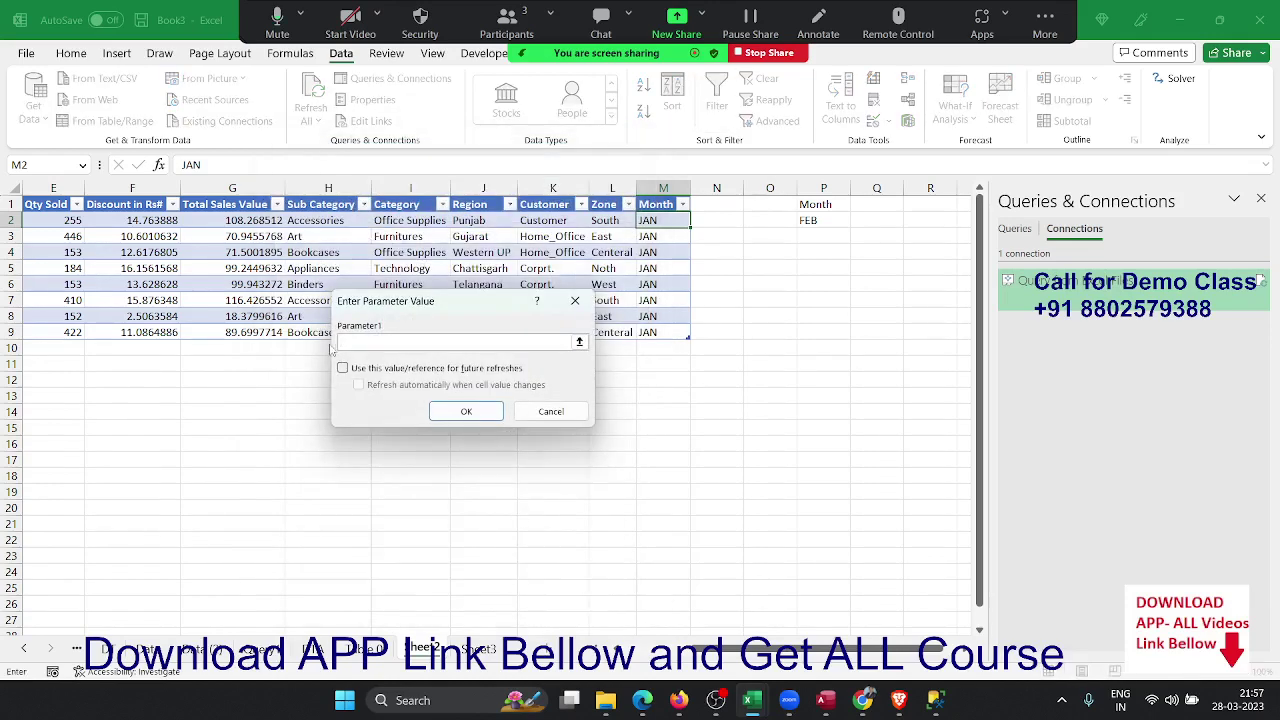
Step: Point Parameter1 at cell P2, reuse it for future refreshes, and refresh automatically on change
left_click(819, 219)
left_click(342, 368)
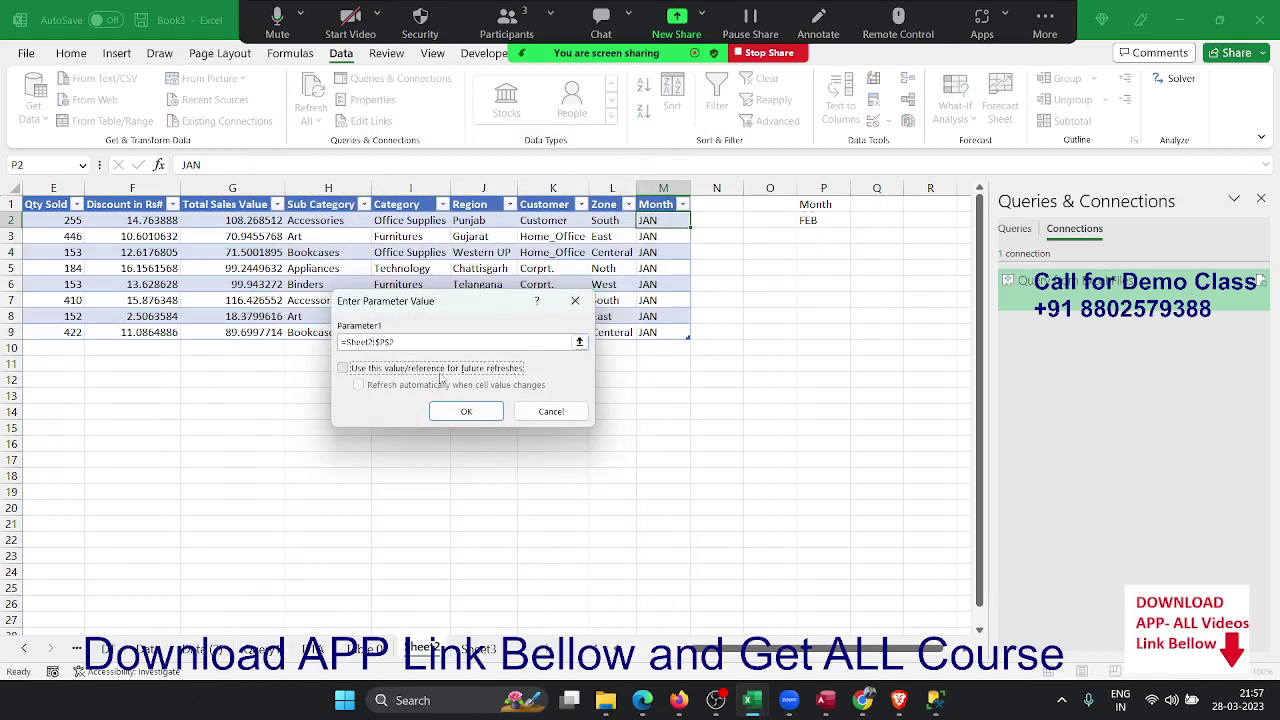
left_click(411, 390)
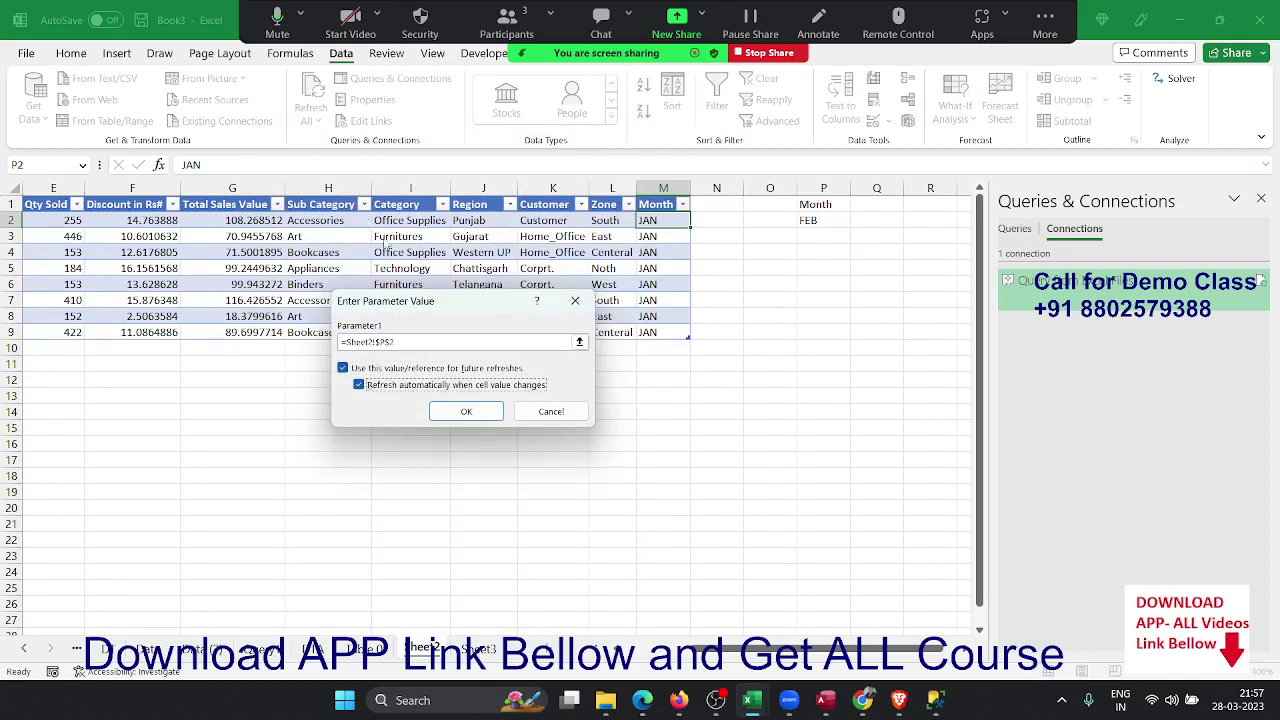
left_click(448, 413)
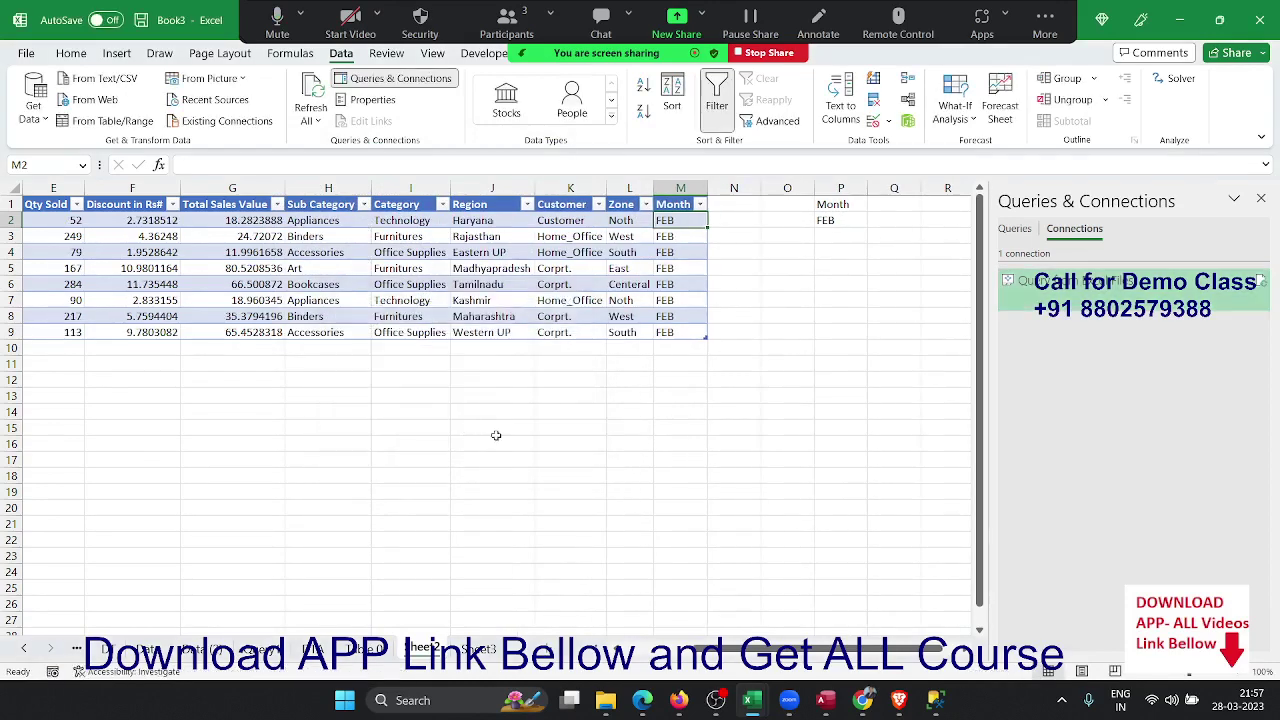
Step: Enter Mar, then Apr, then May in P2, letting the table refresh each time
left_click(858, 220)
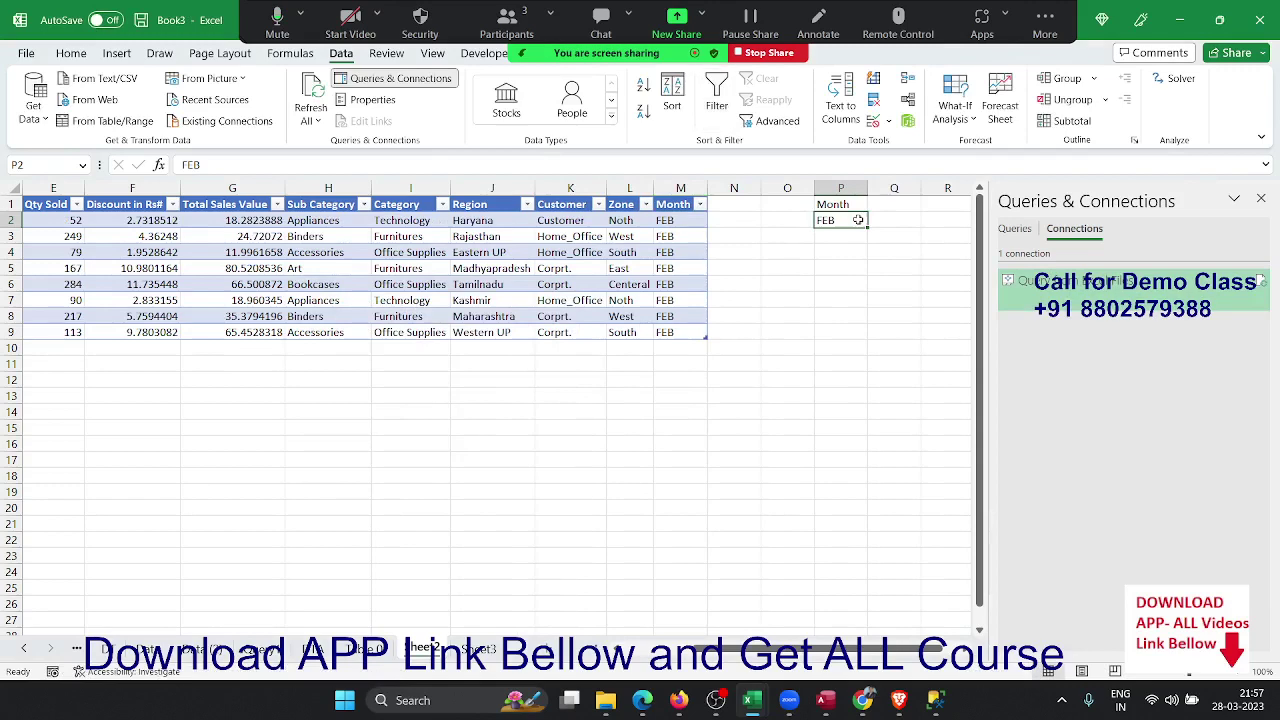
type("Mar")
key("Return")
key("Up")
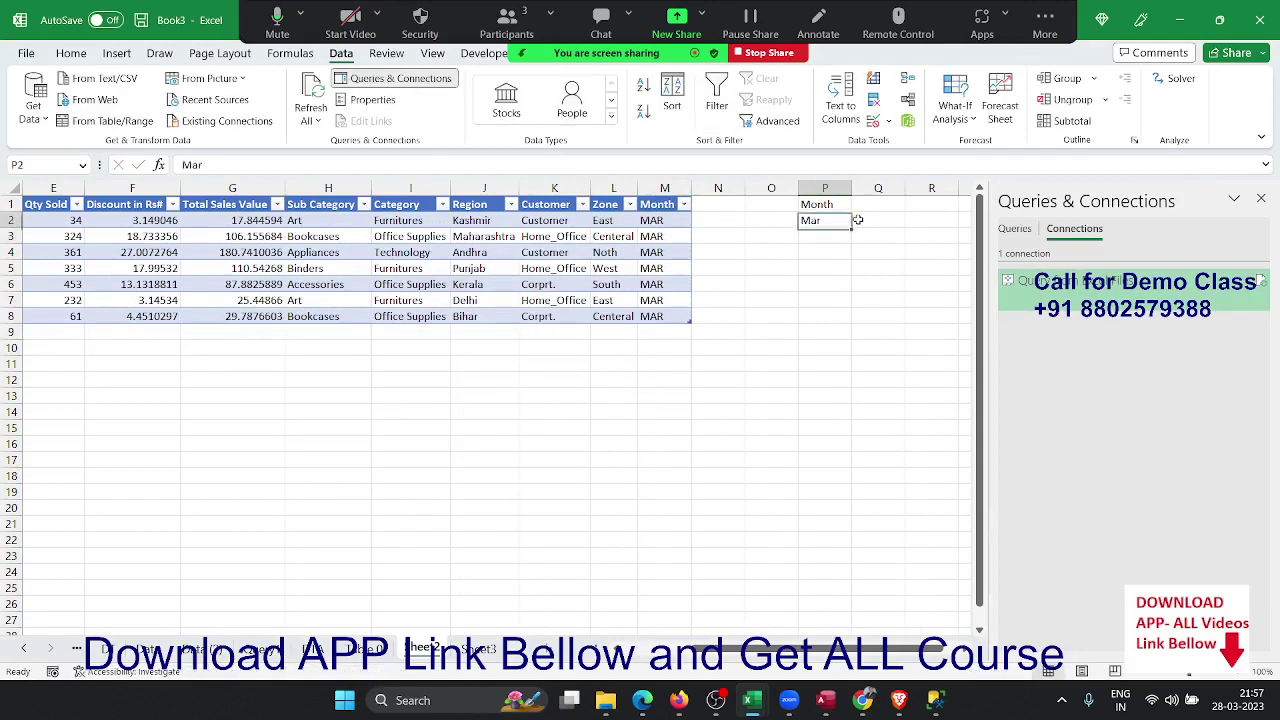
type("Apr")
key("Return")
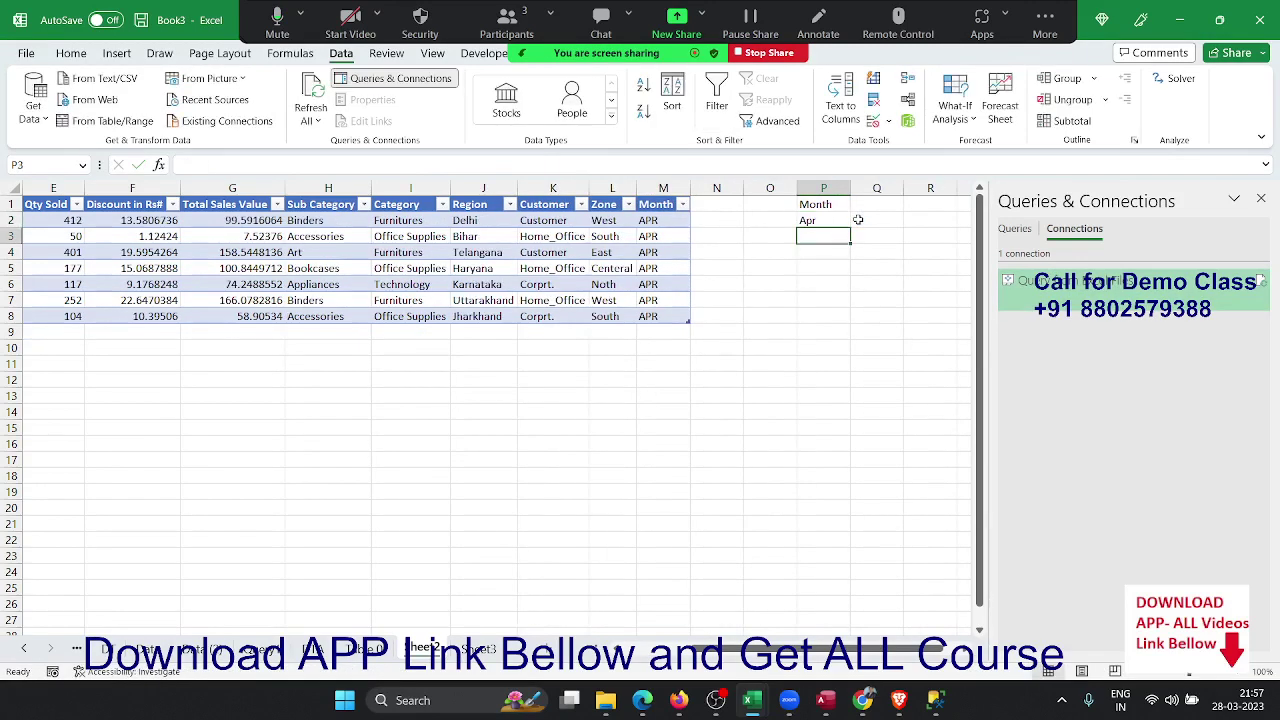
key("Up")
type("Ma")
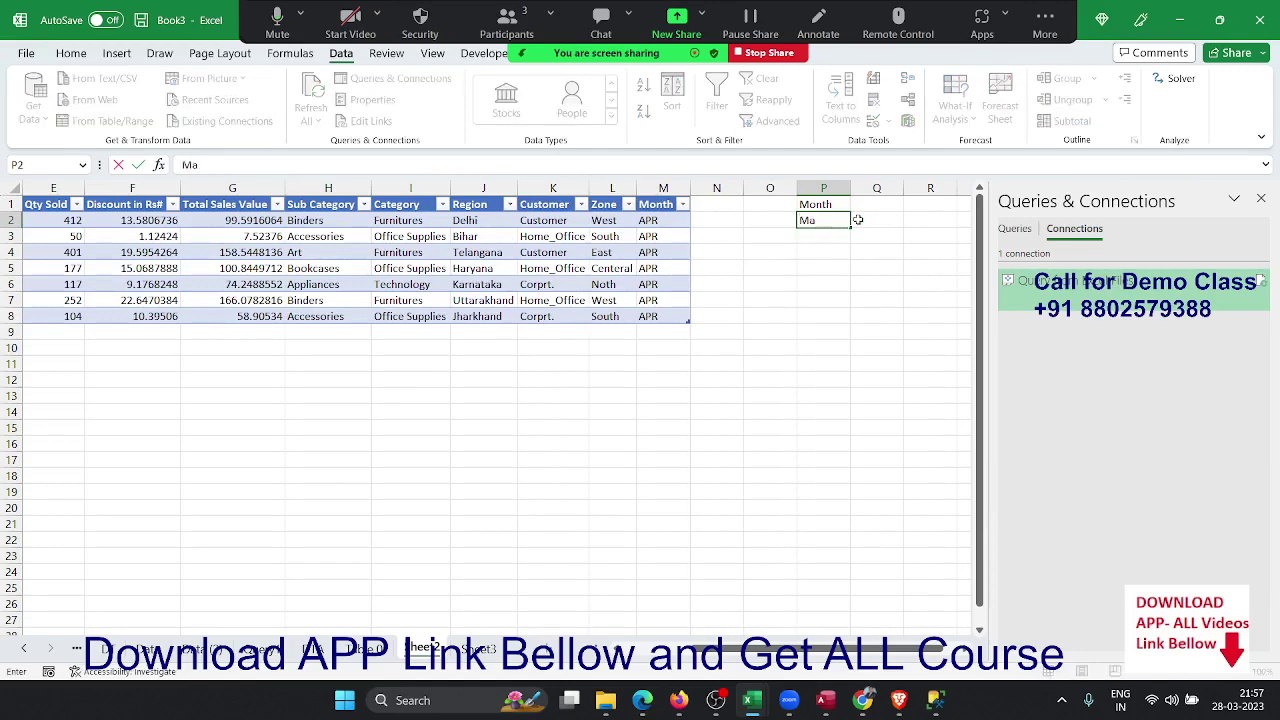
key("Return")
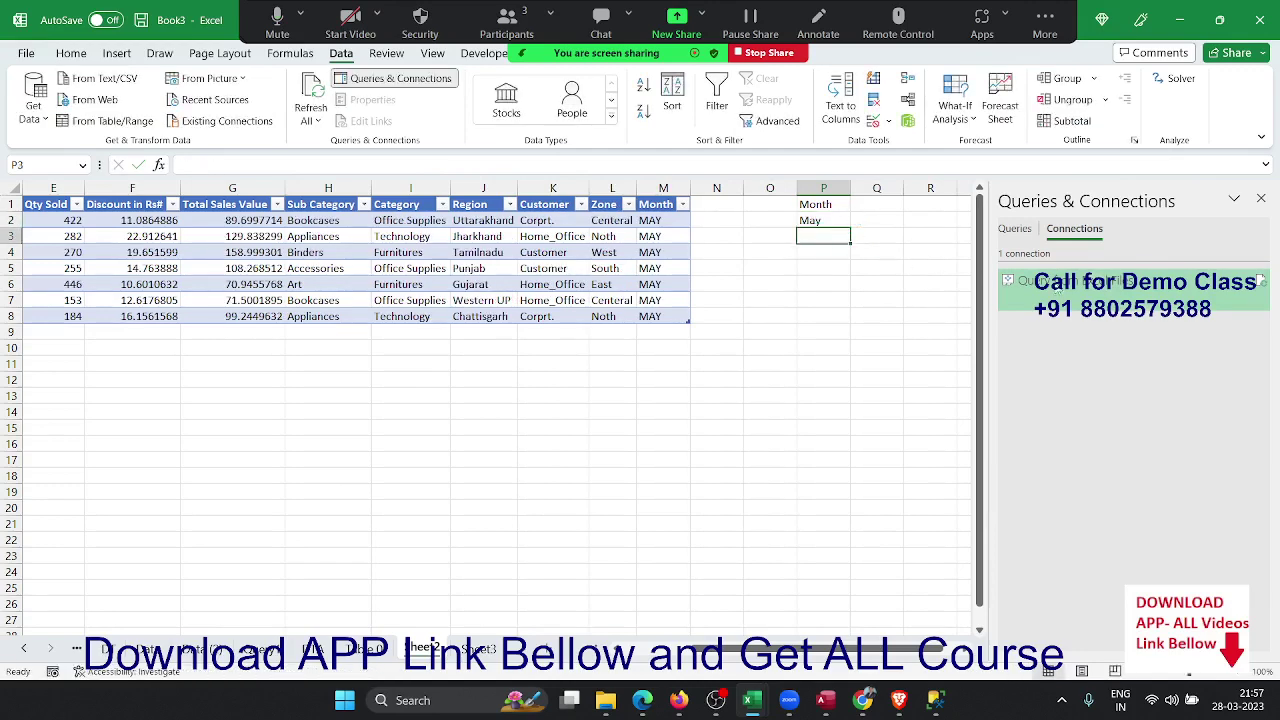
Step: Check the Month=? command text in the connection properties, close unchanged, and go to Sheet3
right_click(1058, 289)
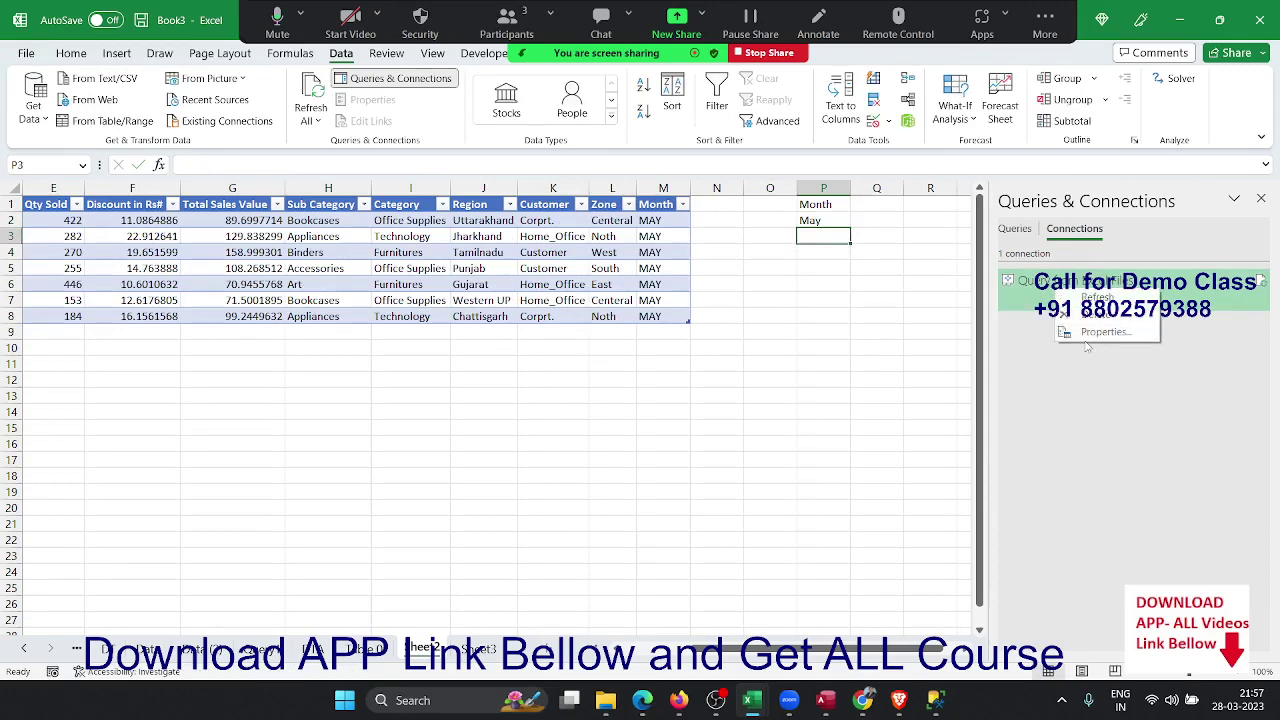
left_click(1100, 332)
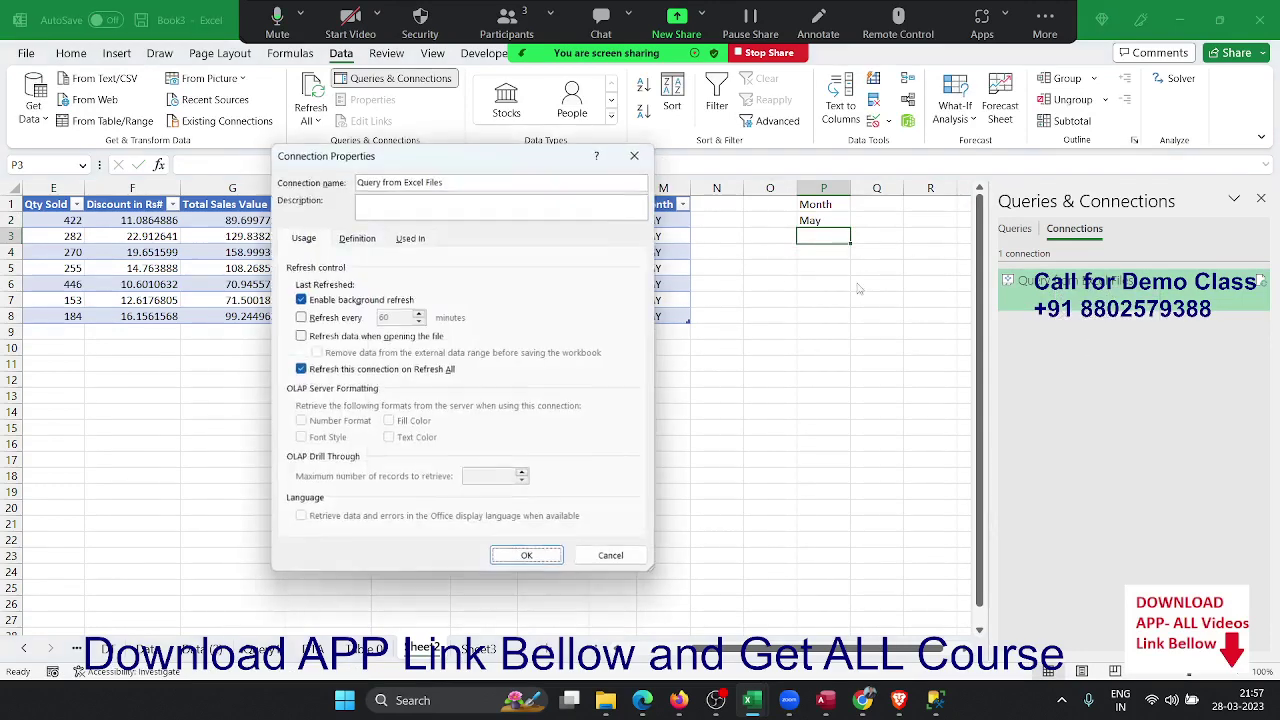
left_click(357, 238)
scroll(427, 433, "down", 1)
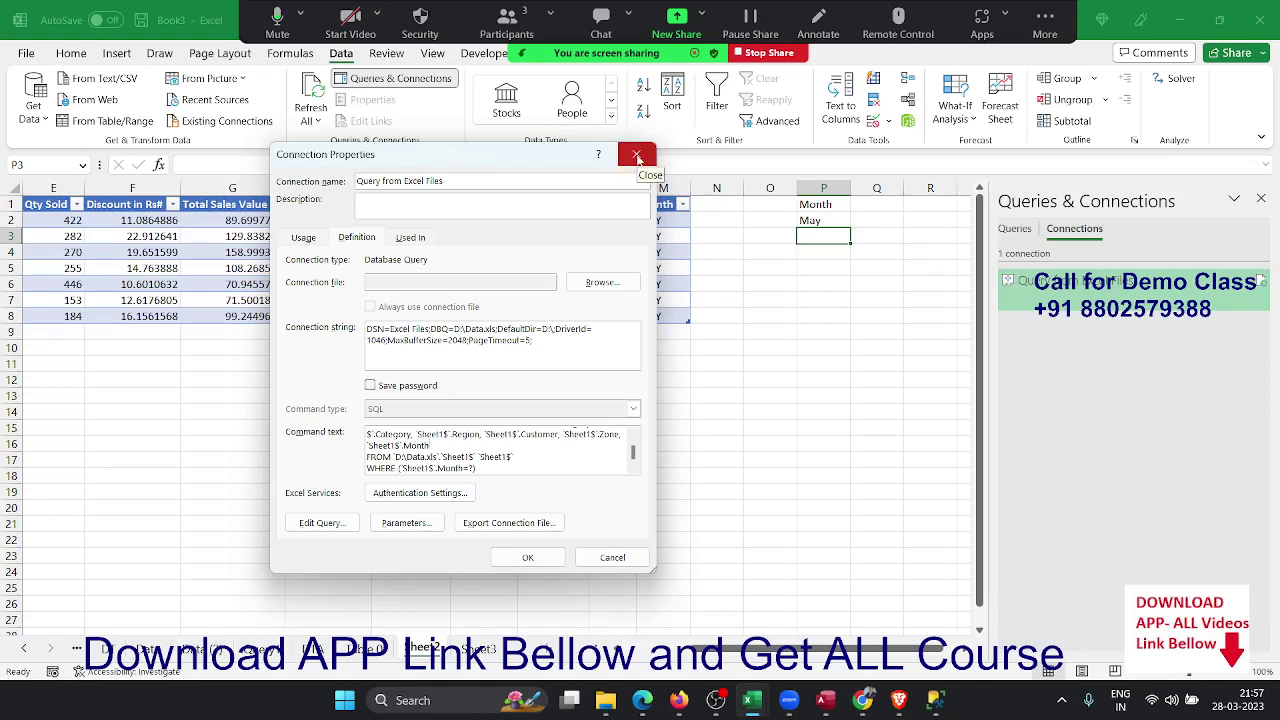
left_click(637, 157)
left_click(512, 283)
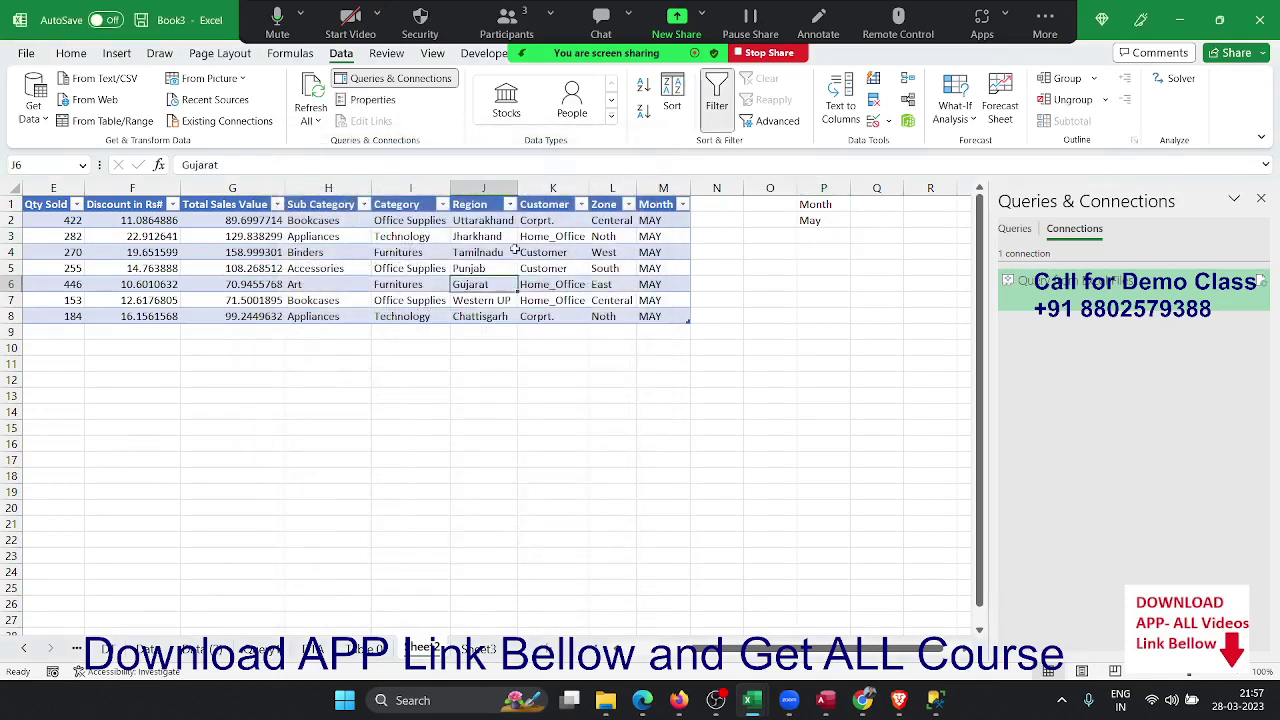
left_click(470, 662)
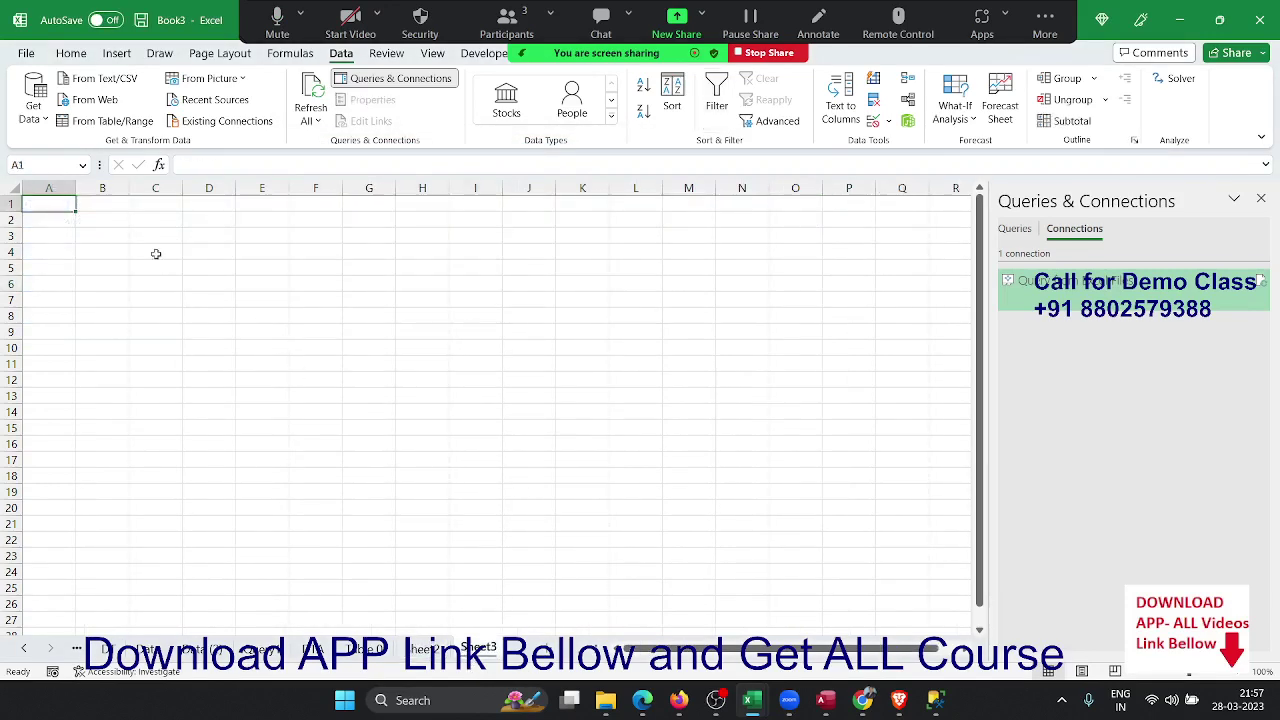
Step: Dismiss the Get Data sources list and go back to the May-filtered query sheet
left_click(33, 108)
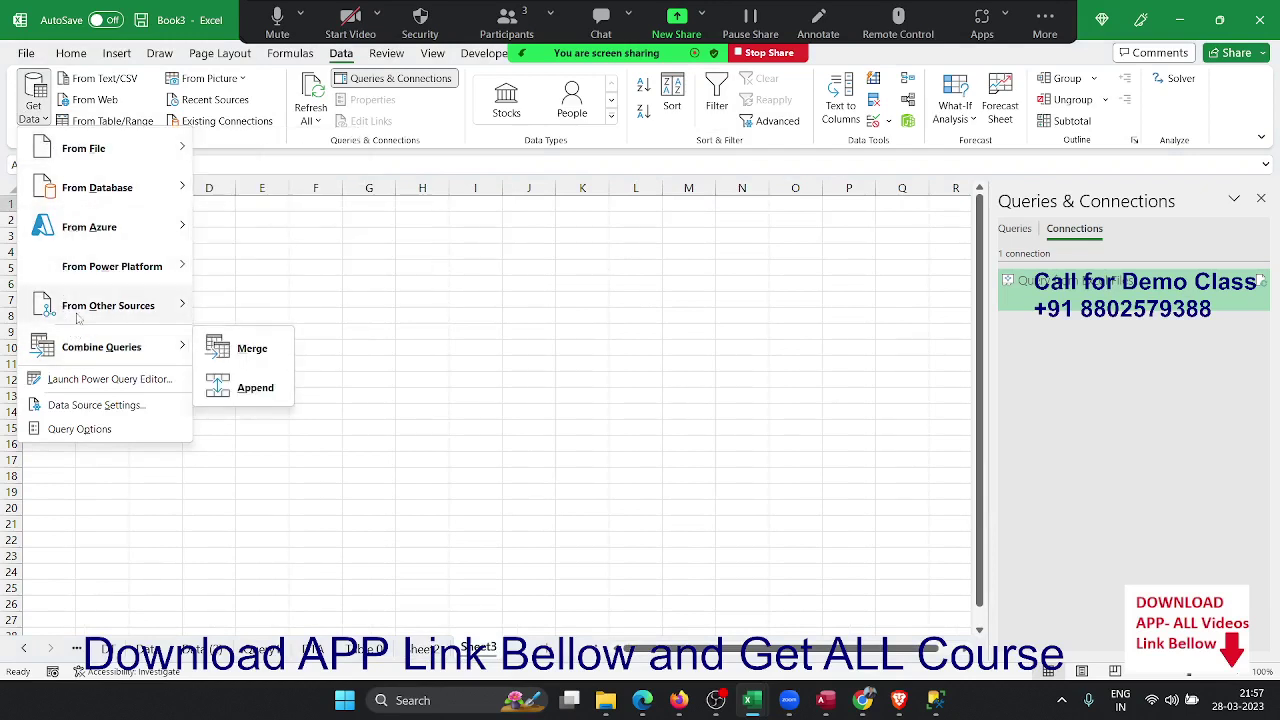
mouse_move(108, 305)
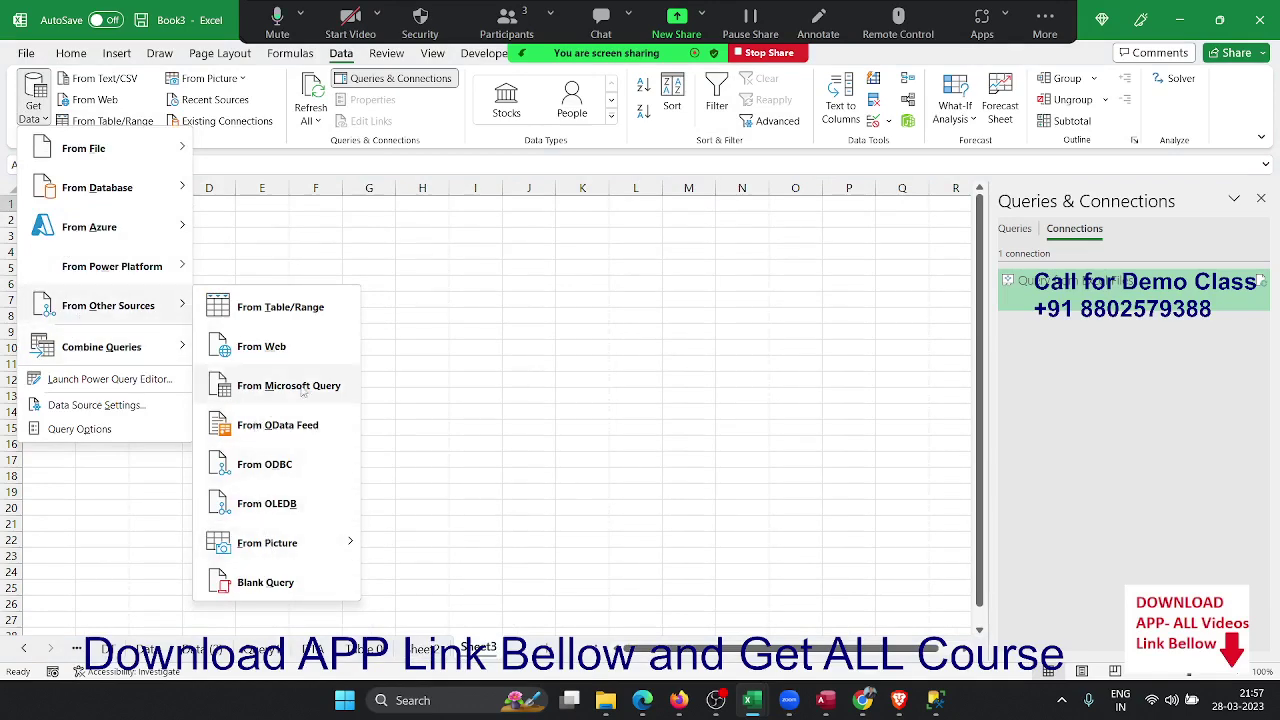
left_click(774, 486)
key("ctrl+Page_Up")
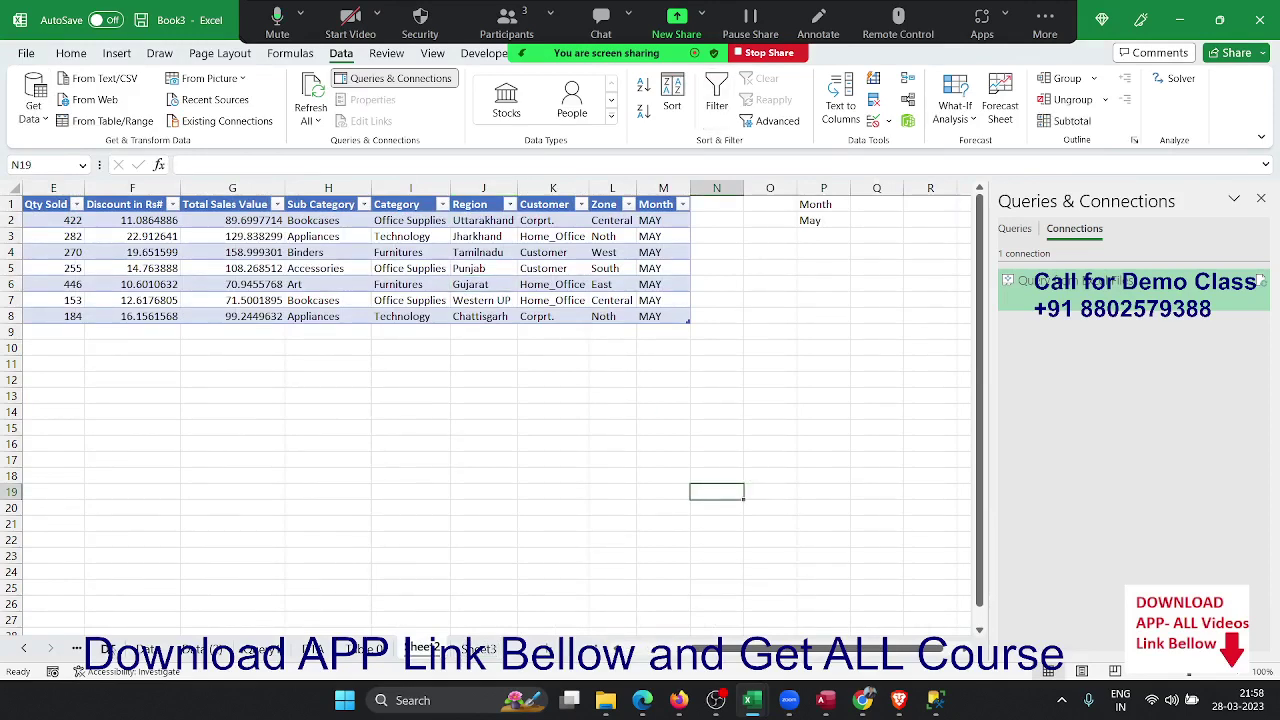
Step: Switch to the DT sheet and scroll through the full sales table, columns ID to Zone
key("ctrl+Page_Up")
left_click(368, 364)
scroll(370, 386, "down", 5)
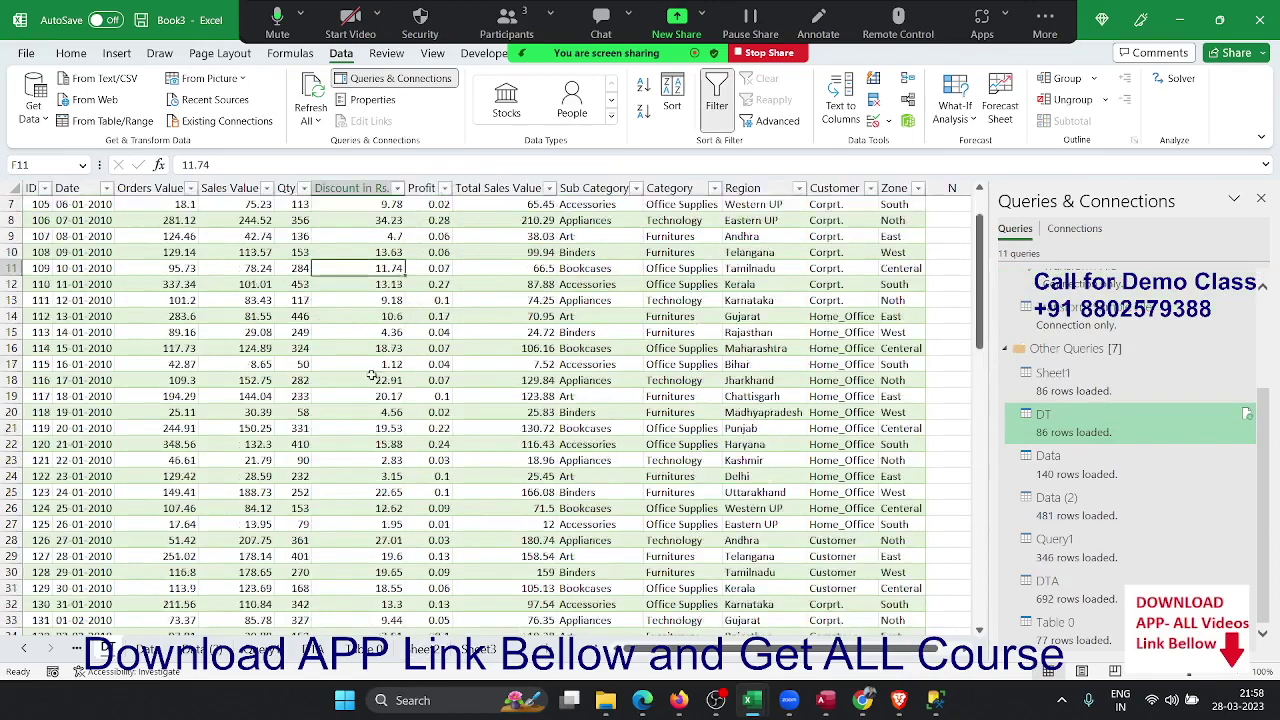
scroll(370, 386, "down", 10)
scroll(370, 386, "down", 5)
scroll(370, 386, "down", 7)
scroll(370, 386, "up", 19)
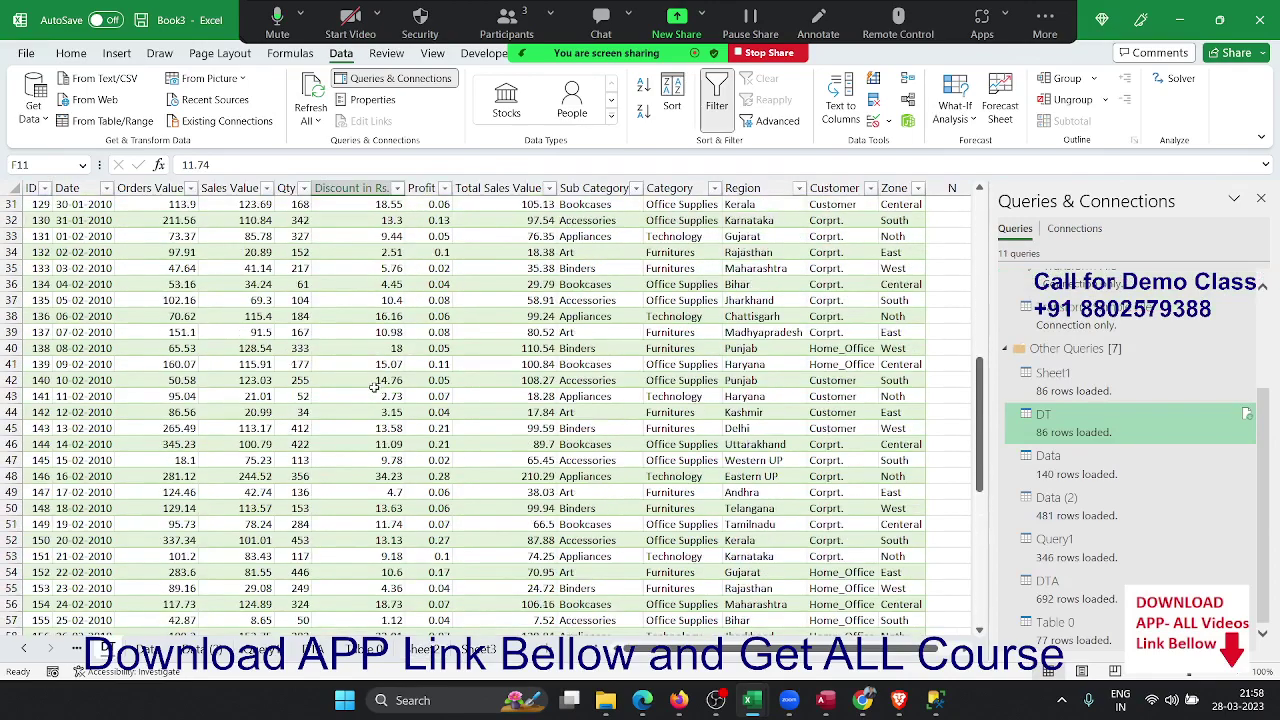
scroll(370, 386, "up", 7)
scroll(375, 388, "up", 2)
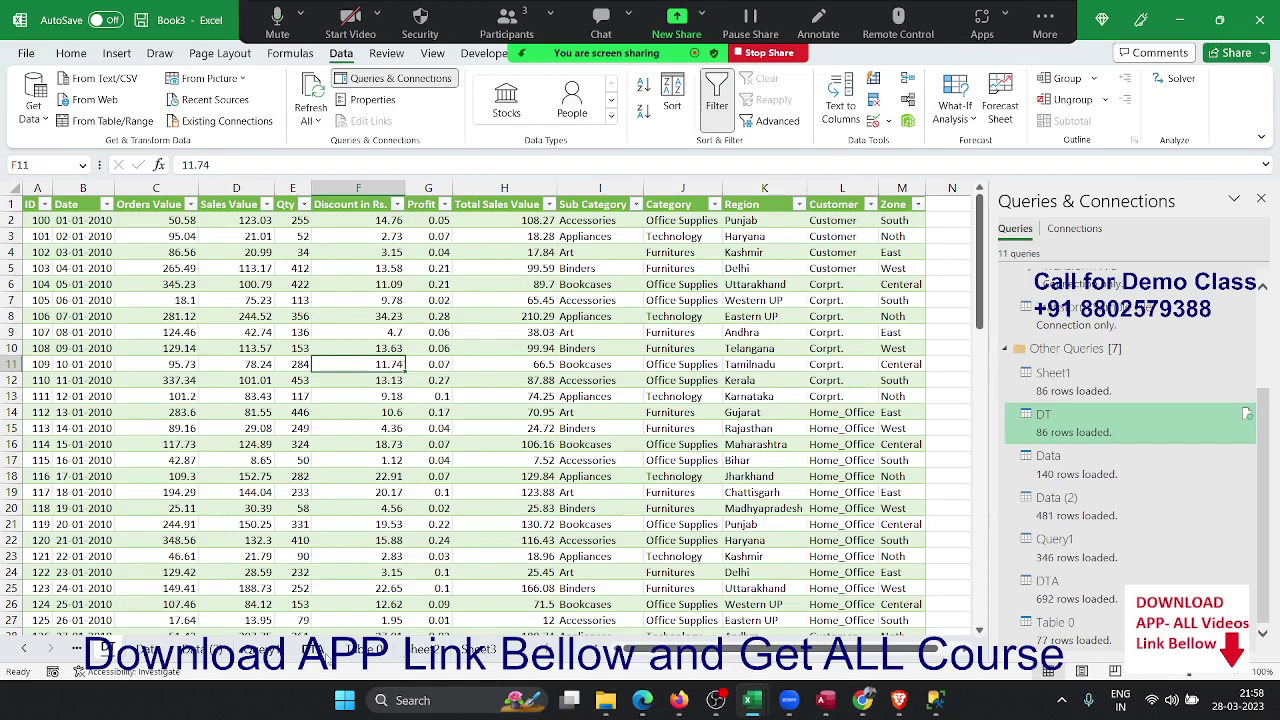
Step: Go to Sheet2's seven-row MAY sales table and close the Queries & Connections pane
left_click(422, 650)
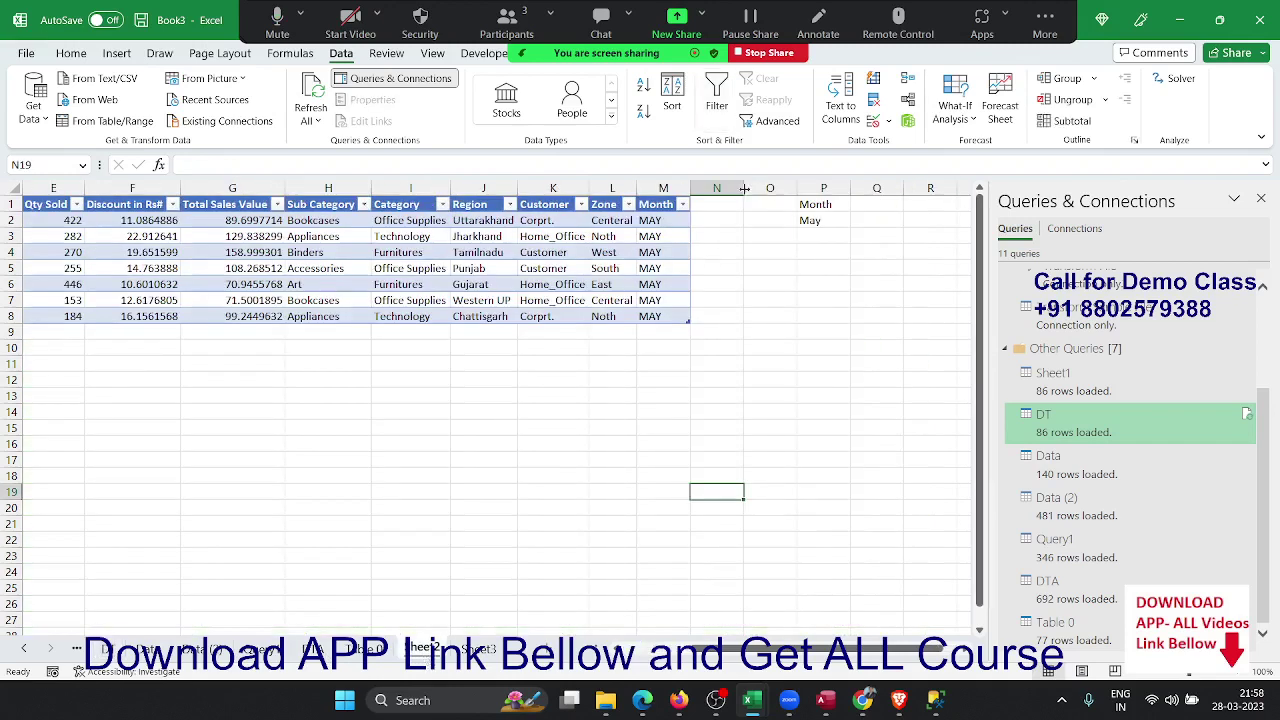
left_click(812, 220)
left_click_drag(674, 316, 3, 125)
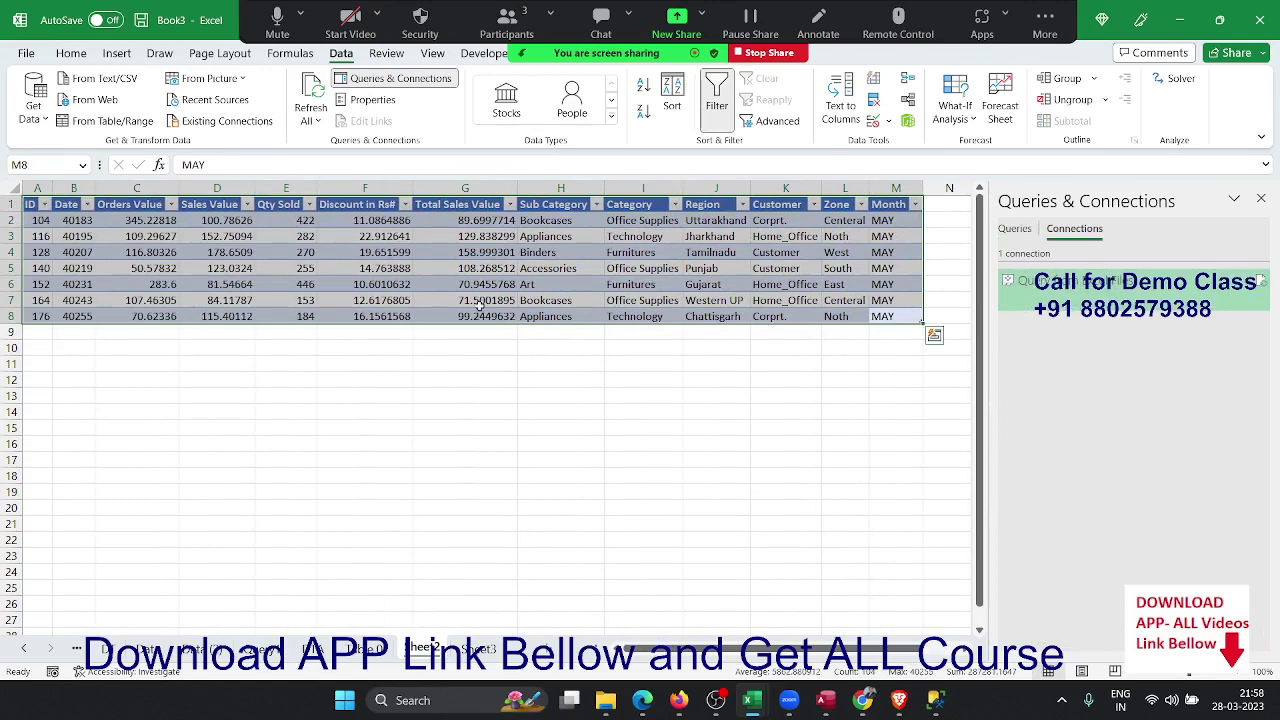
left_click(510, 270)
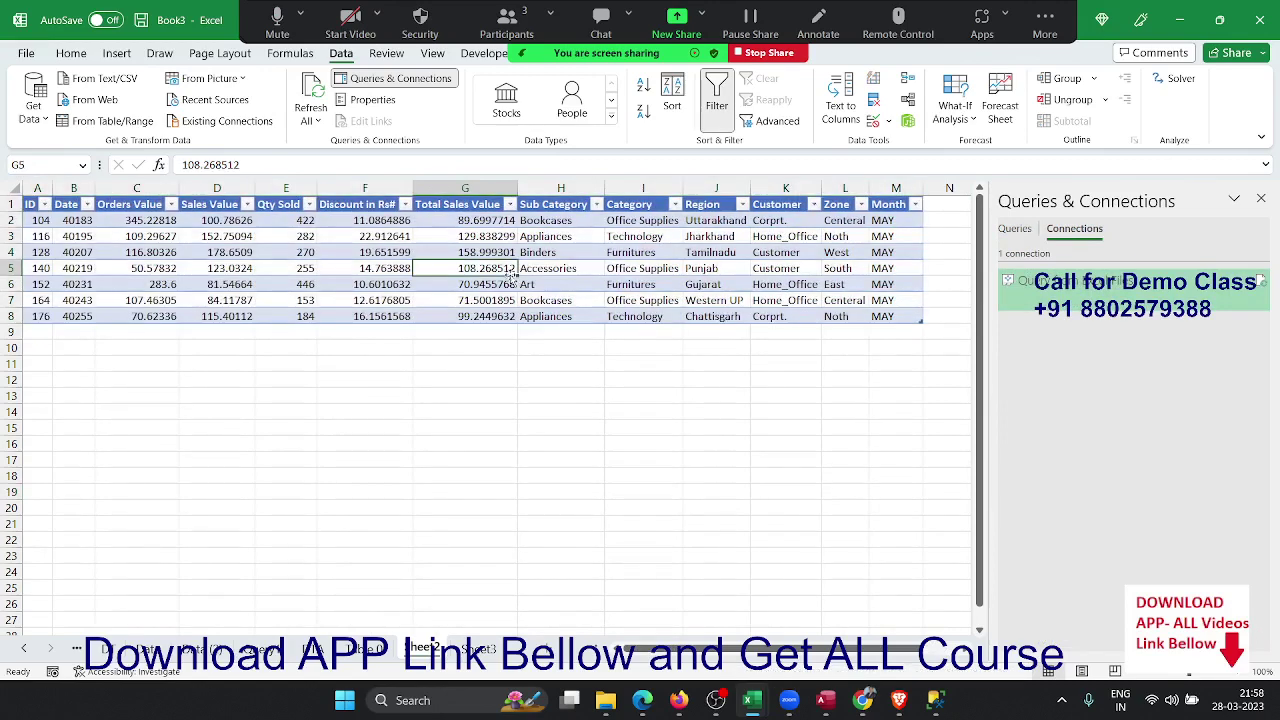
left_click(1261, 198)
left_click(1140, 238)
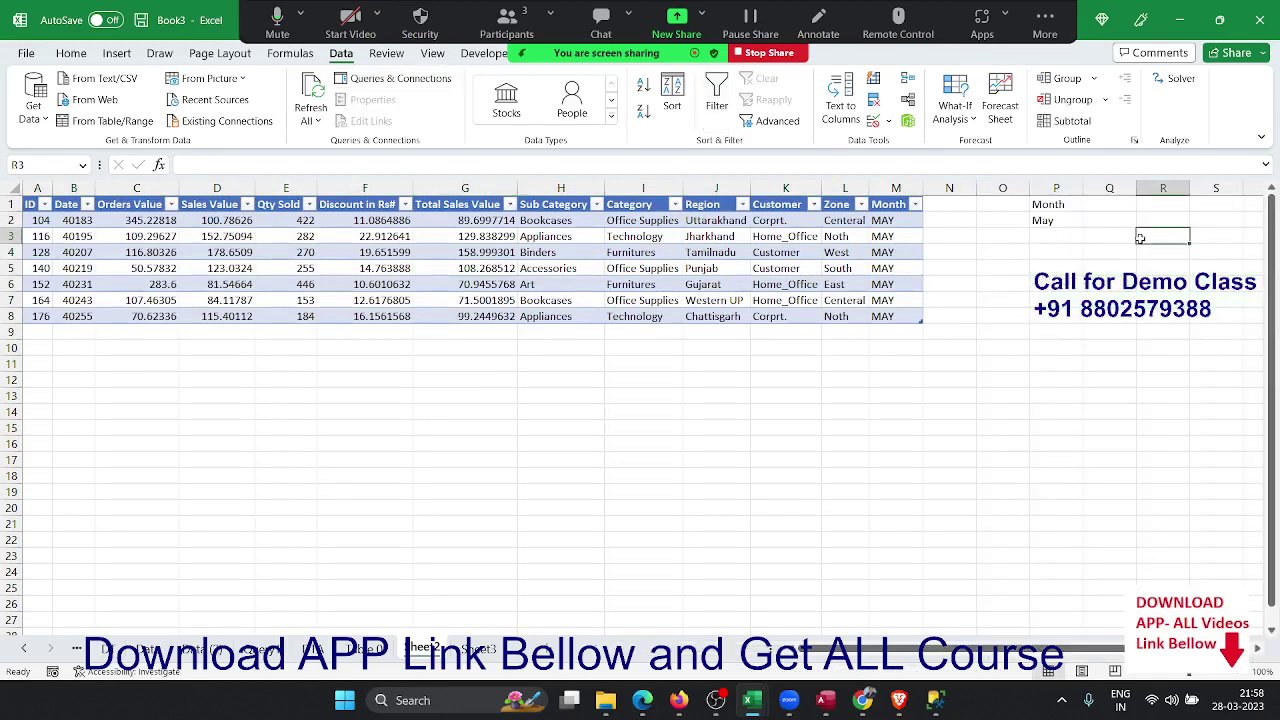
Step: Enter the headings Total asles, Qty and Total Profit in P4, Q4 and R4
key("Right")
key("Right")
key("Left")
key("Left")
key("Left")
key("Left")
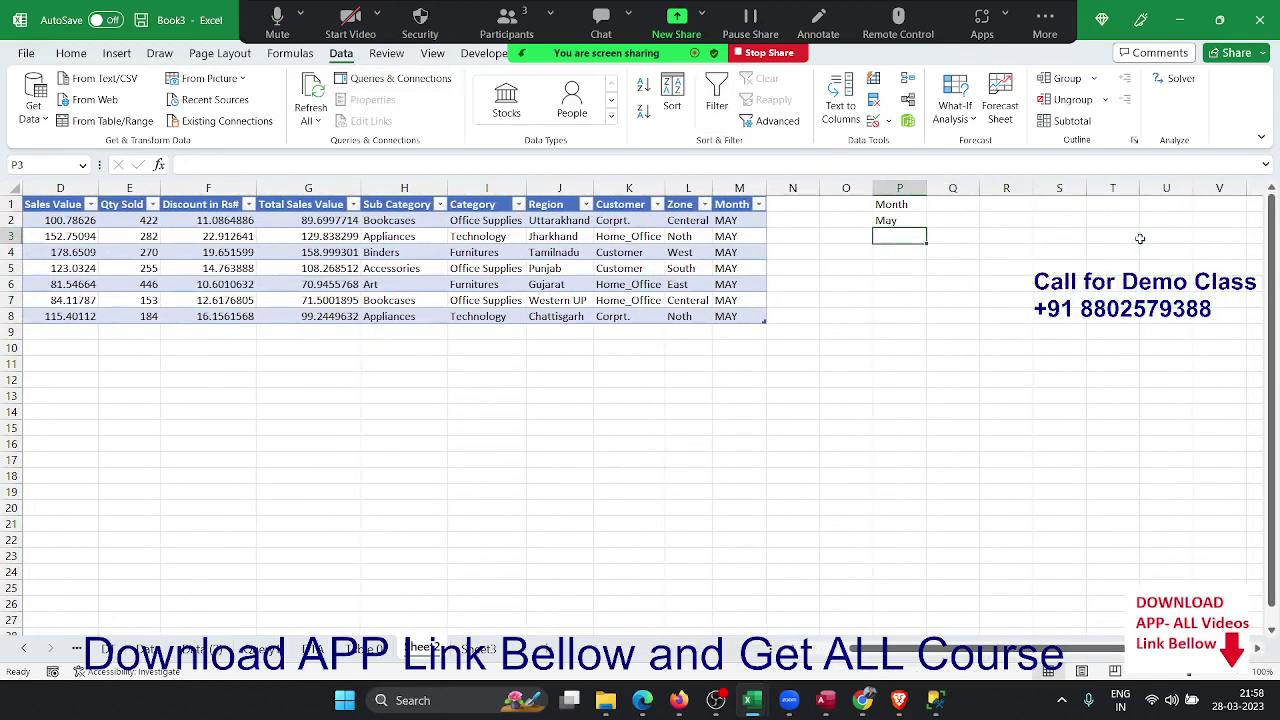
key("Left")
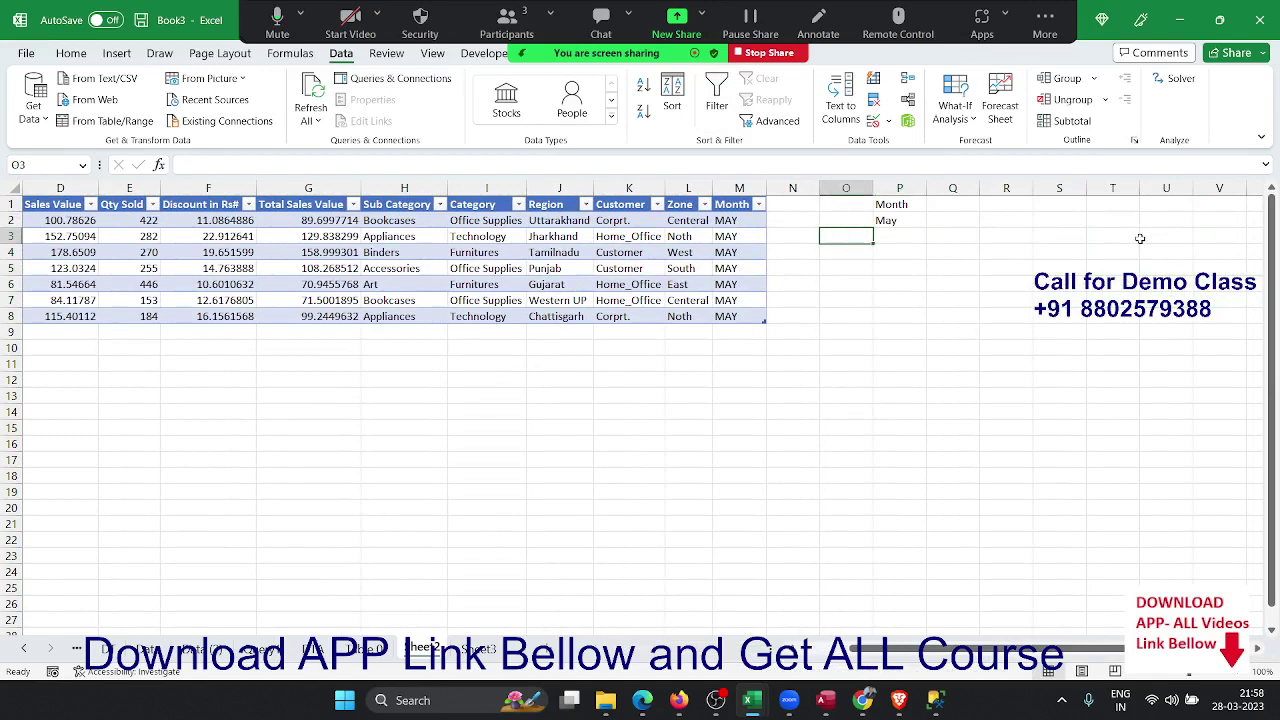
key("Up")
key("Right")
key("Down")
key("Down")
key("Up")
key("Down")
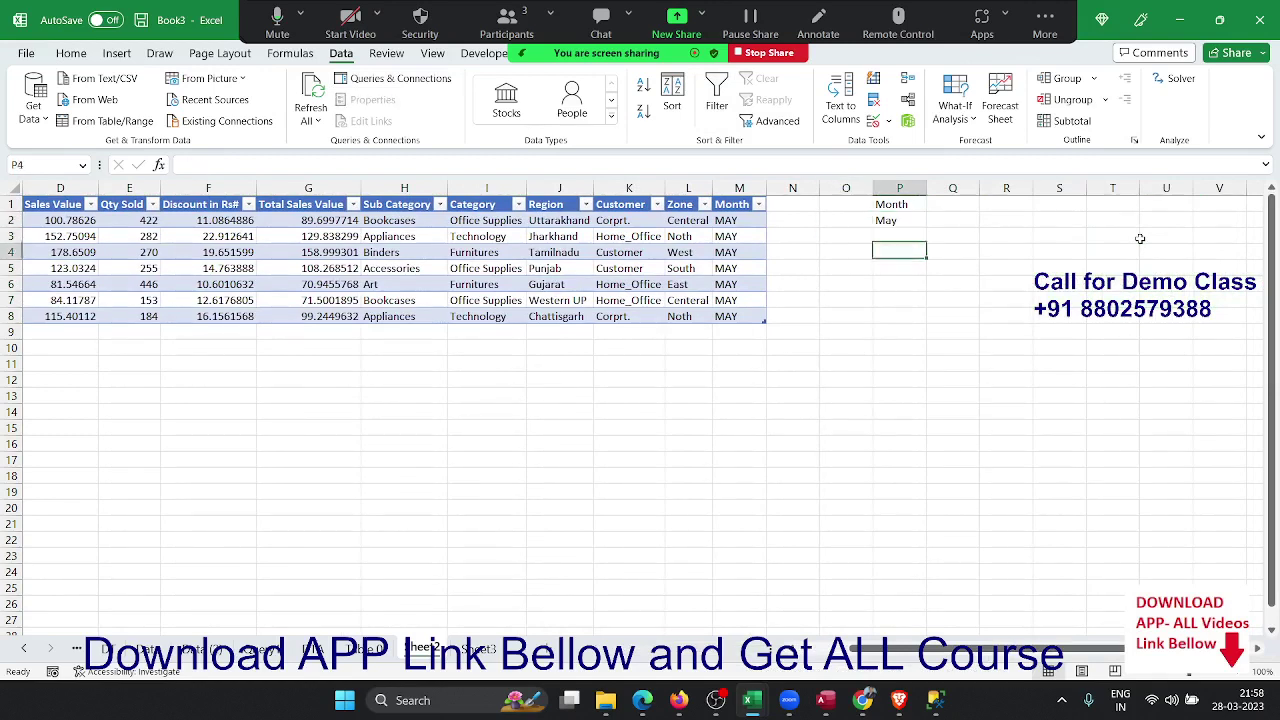
type("Total")
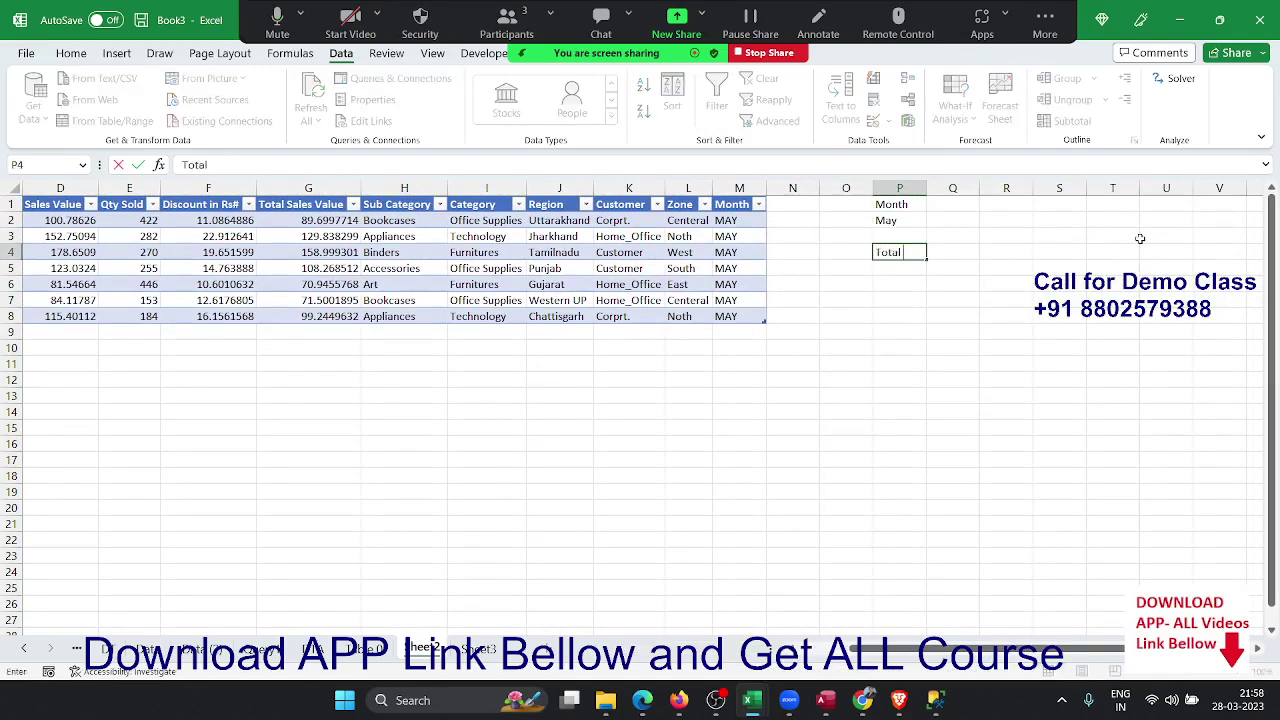
type(" asles")
key("Tab")
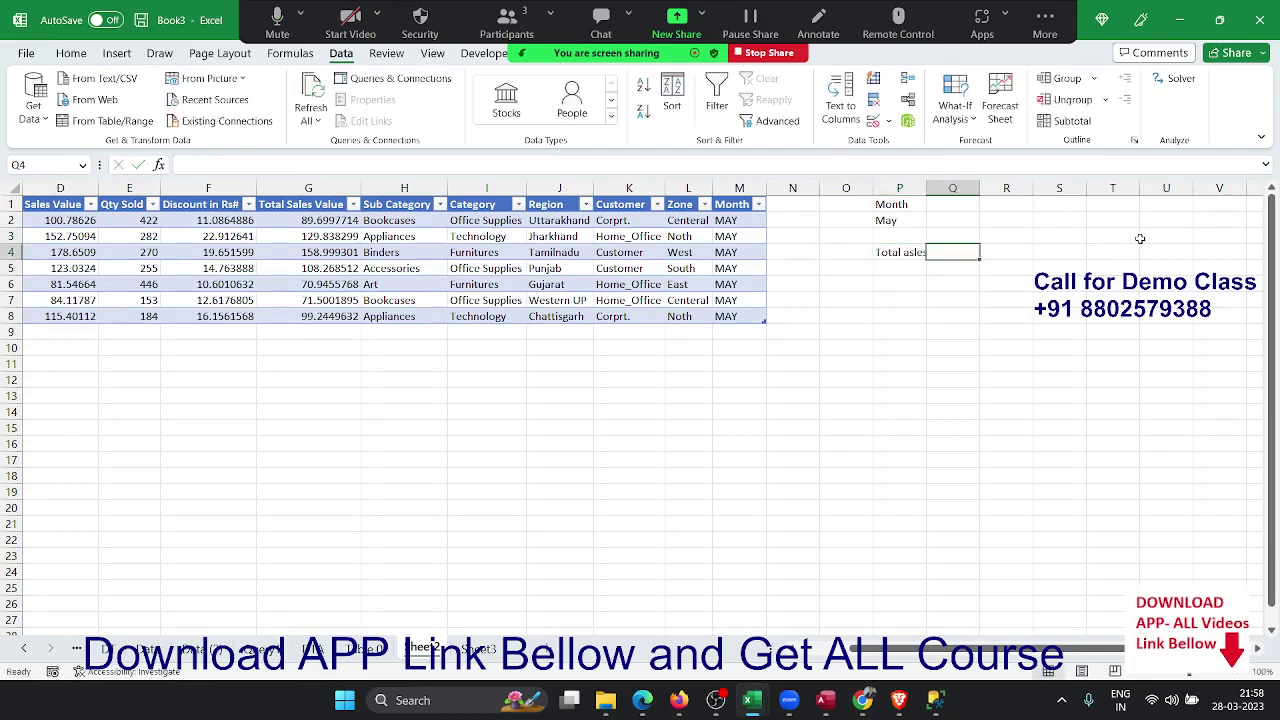
type("Qty")
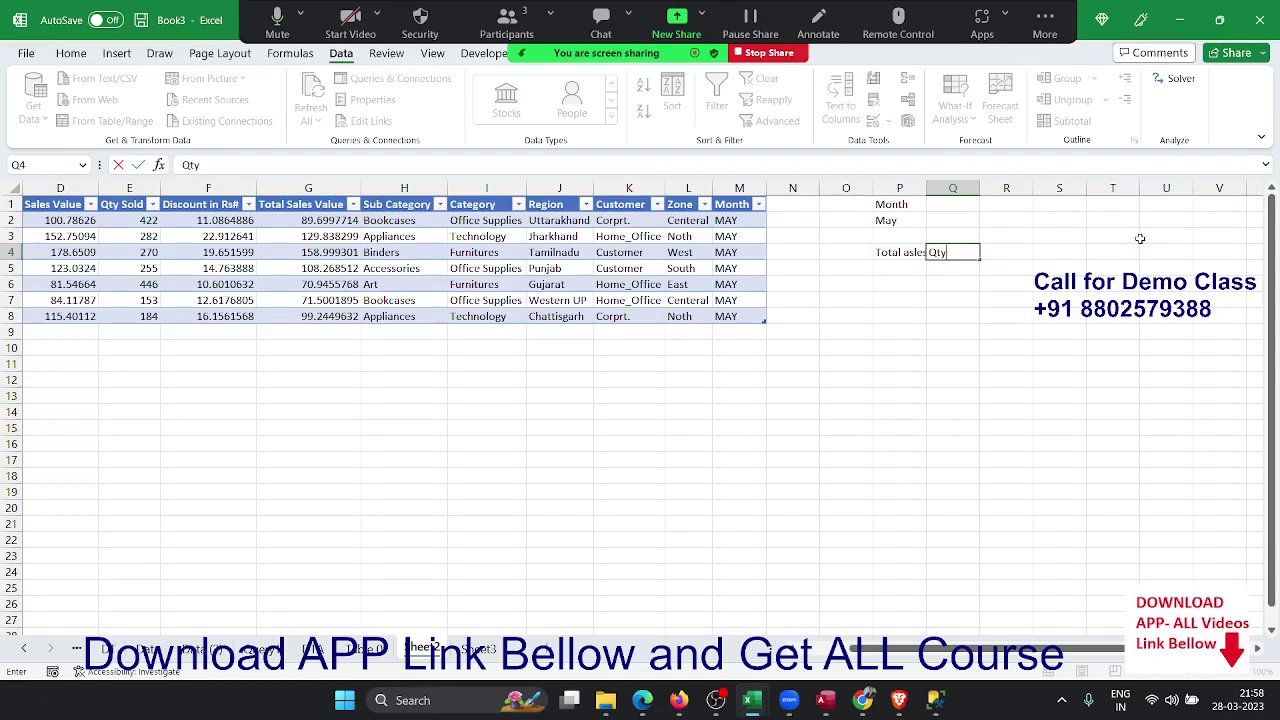
key("Tab")
type("To")
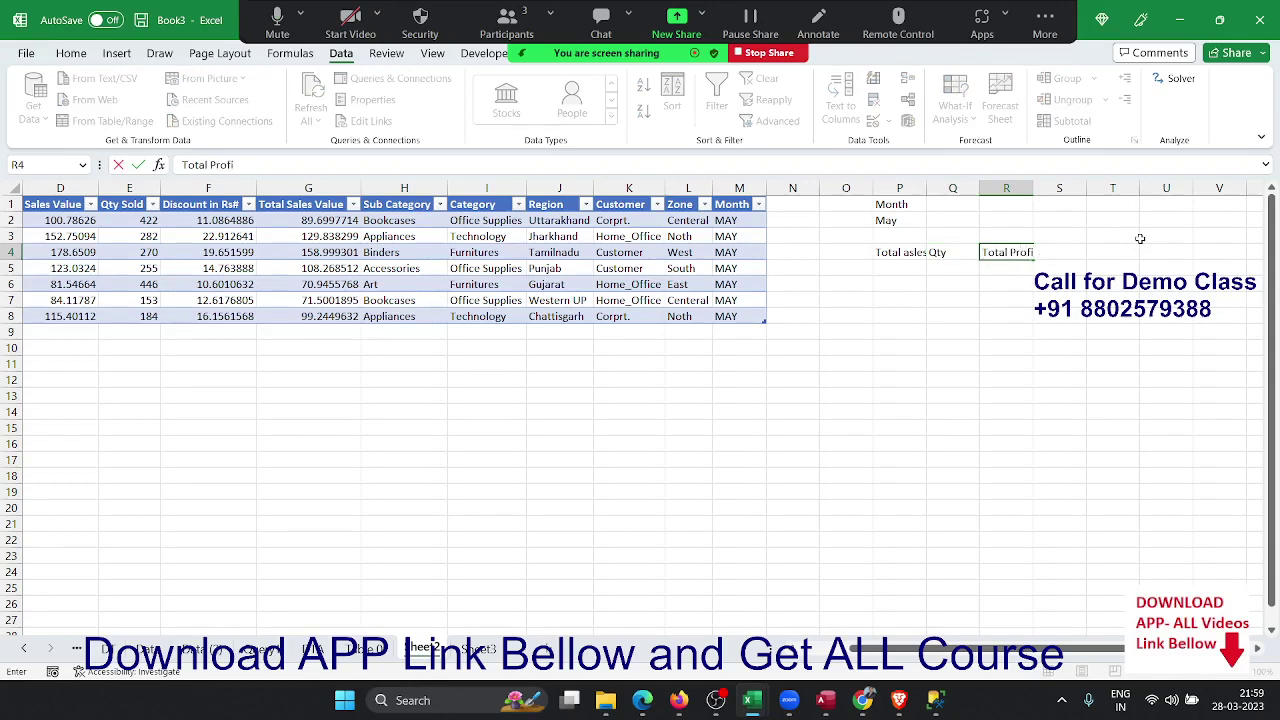
type("t")
key("Return")
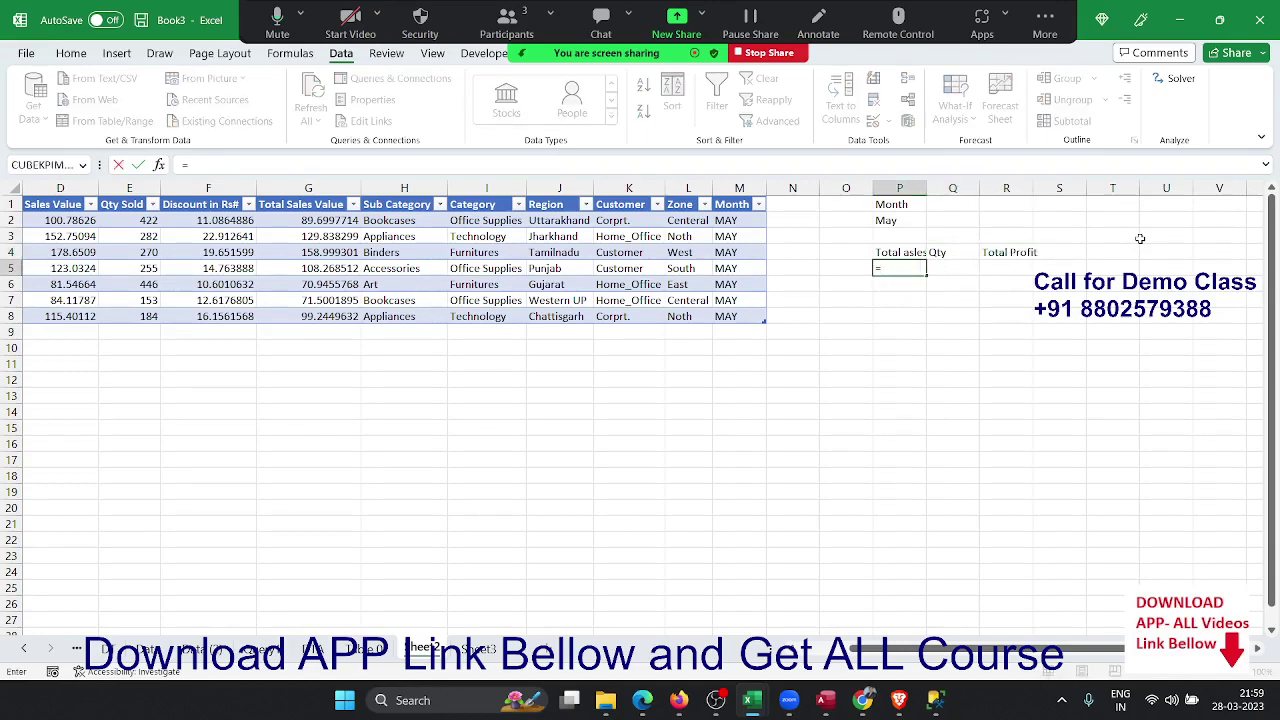
Step: In P5 start =AGGREGATE with function 9 (SUM) and option 7 to ignore hidden rows and errors
type("=ag")
key("Tab")
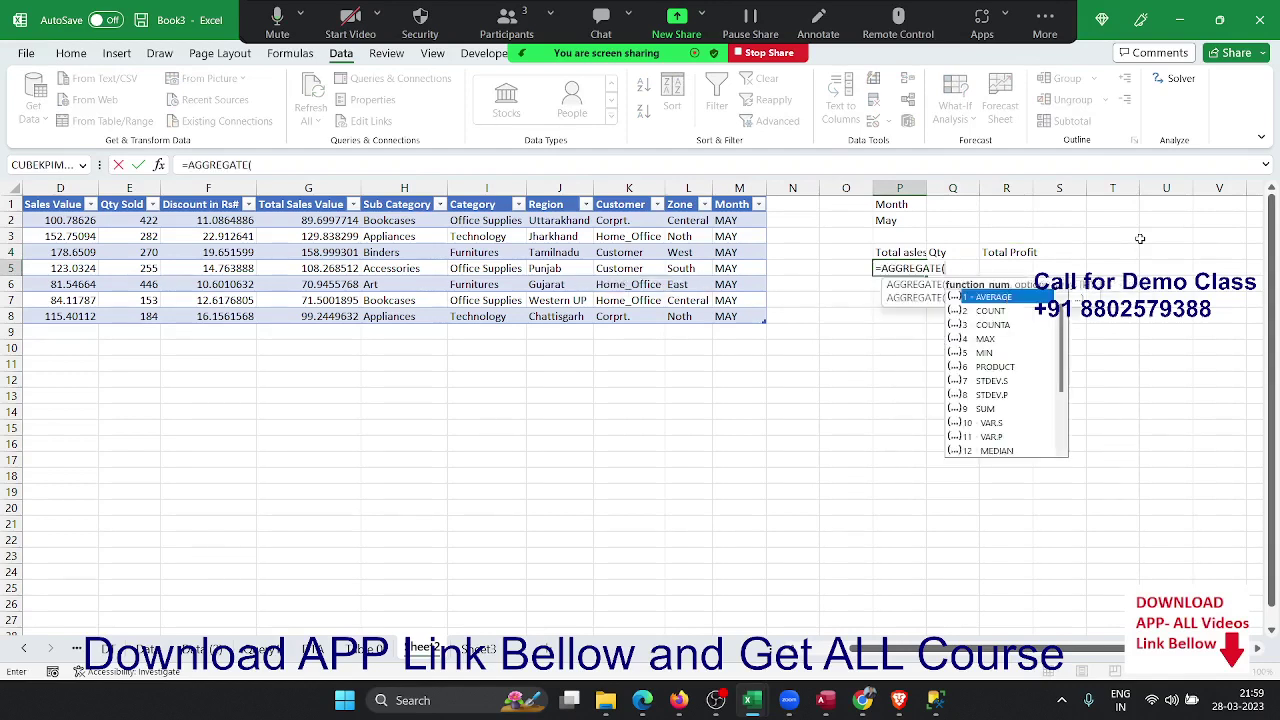
key("Down")
key("Down")
key("Down")
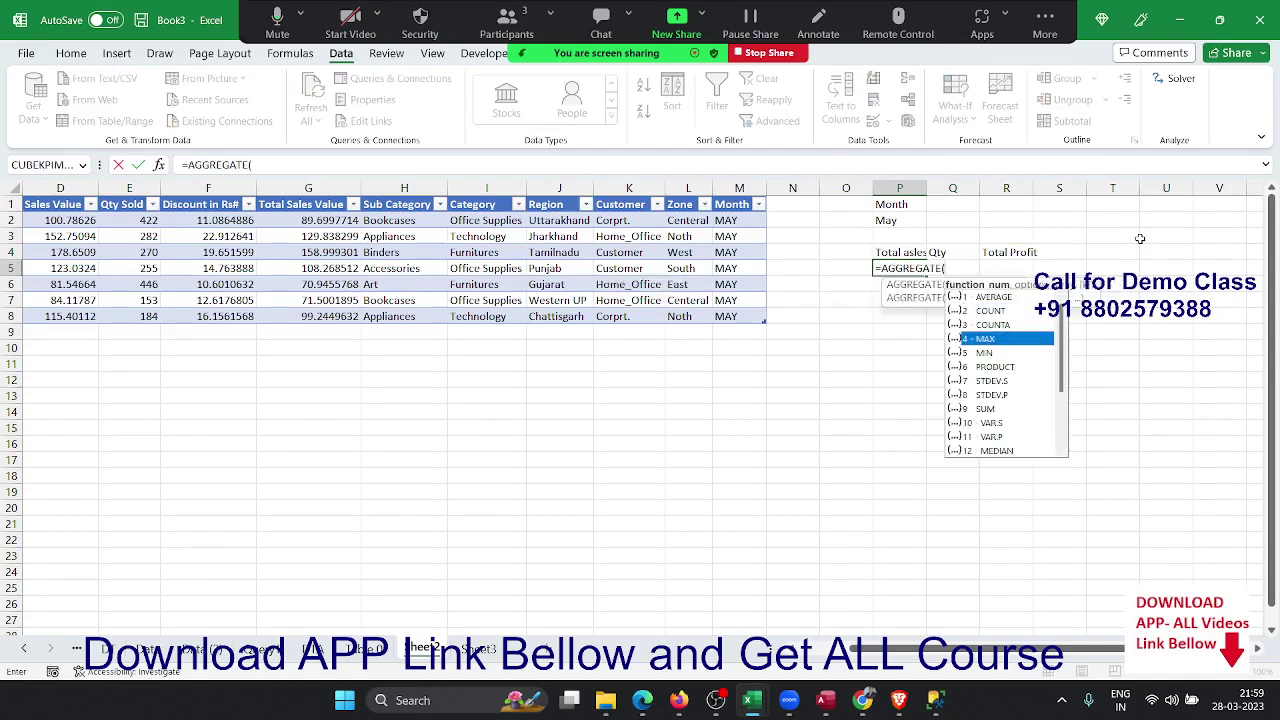
key("Down")
key("Down")
key("Down")
key("Down")
key("Down")
key("Escape")
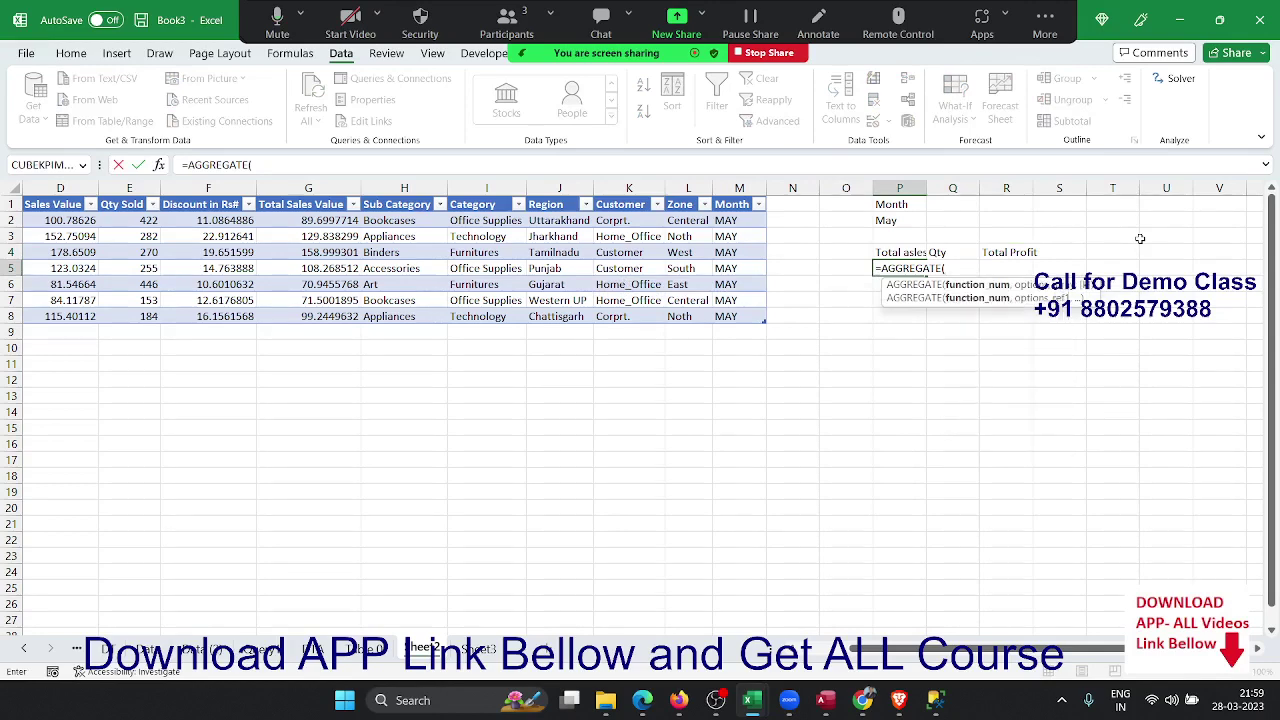
type(",")
key("Down")
key("Down")
key("Down")
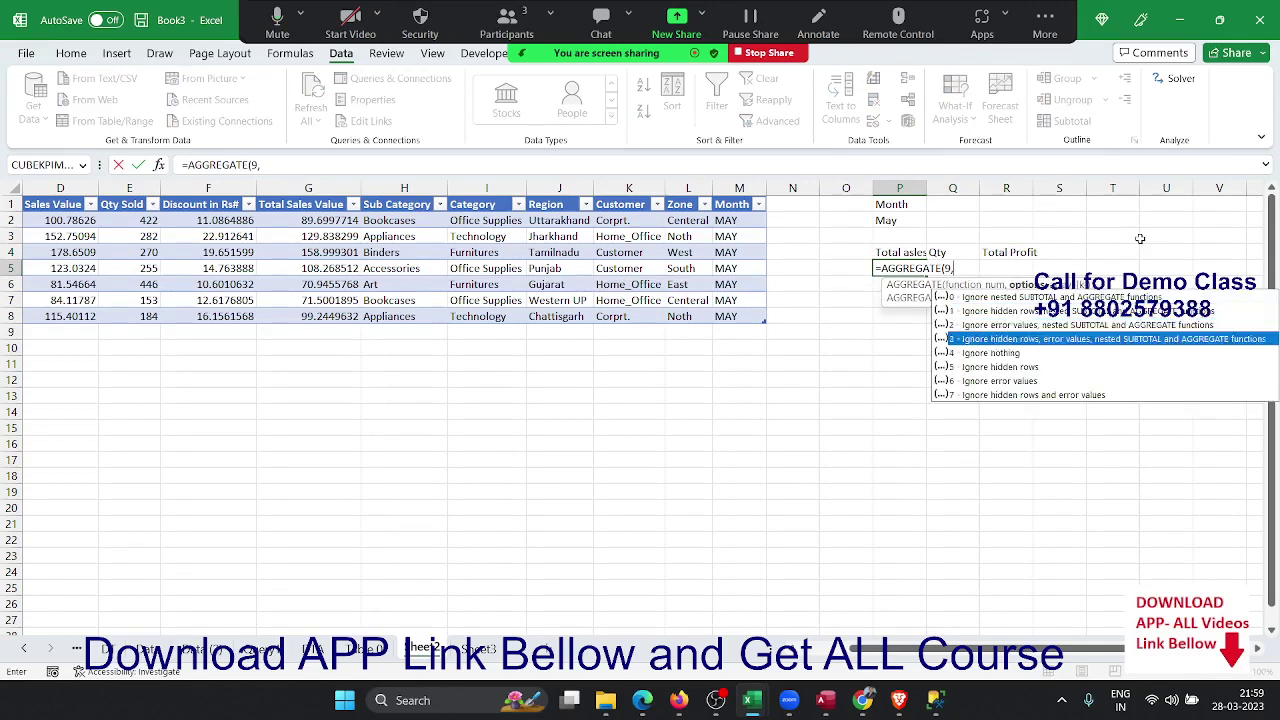
key("Down")
key("Down")
key("Down")
key("Down")
key("Escape")
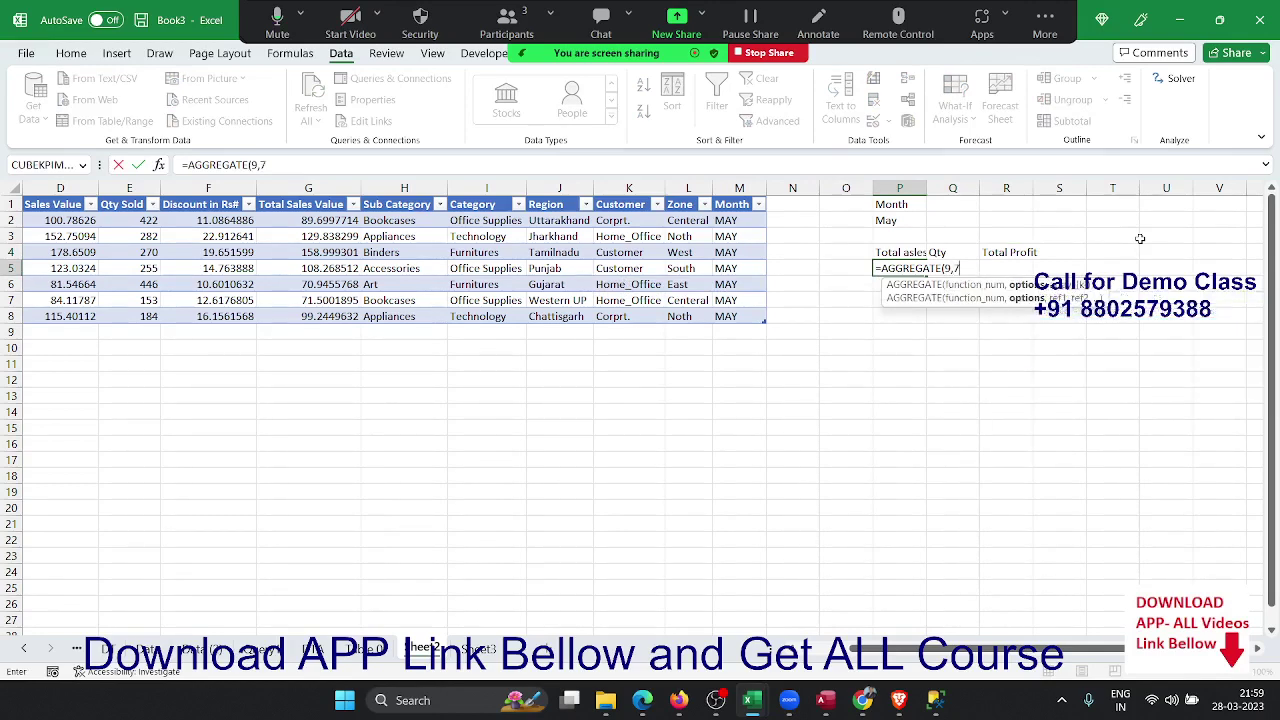
type(",")
Step: Reference the table's Sales Value column and enter the formula, giving 836.2861
key("Left")
key("Left")
key("Left")
key("Left")
key("Left")
key("Left")
key("Left")
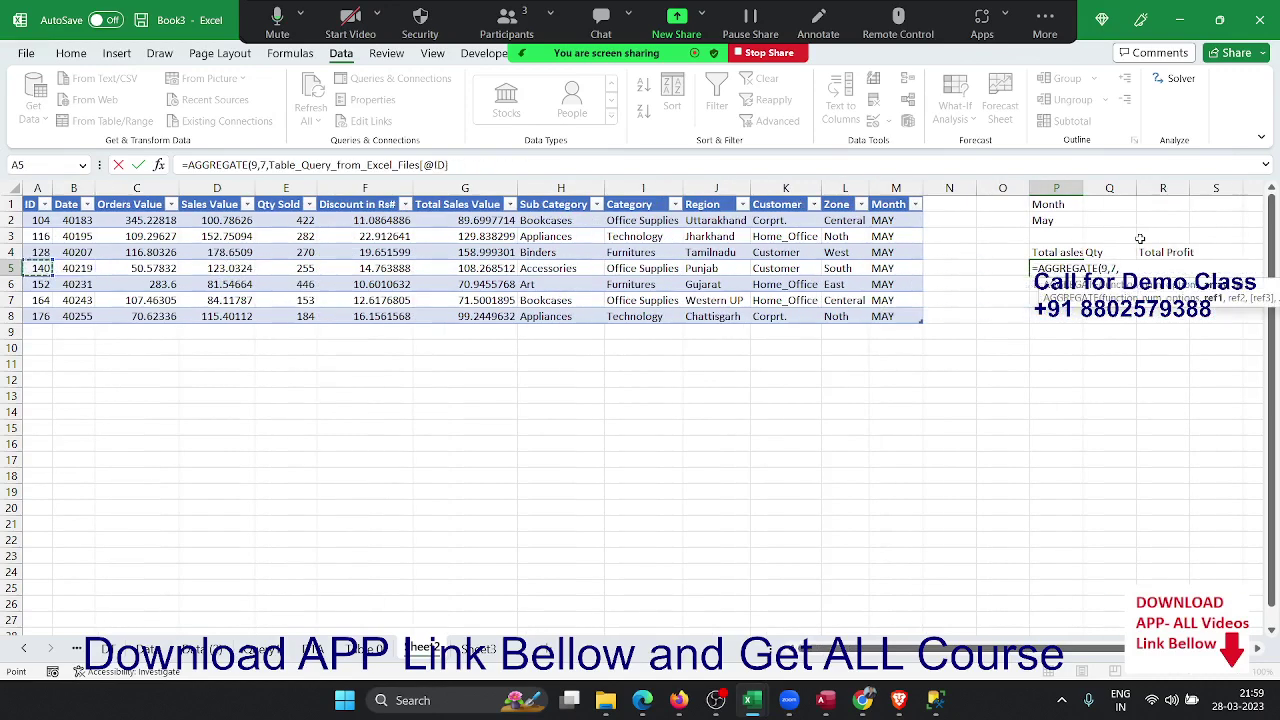
key("Right")
key("Right")
key("Right")
key("Right")
key("Right")
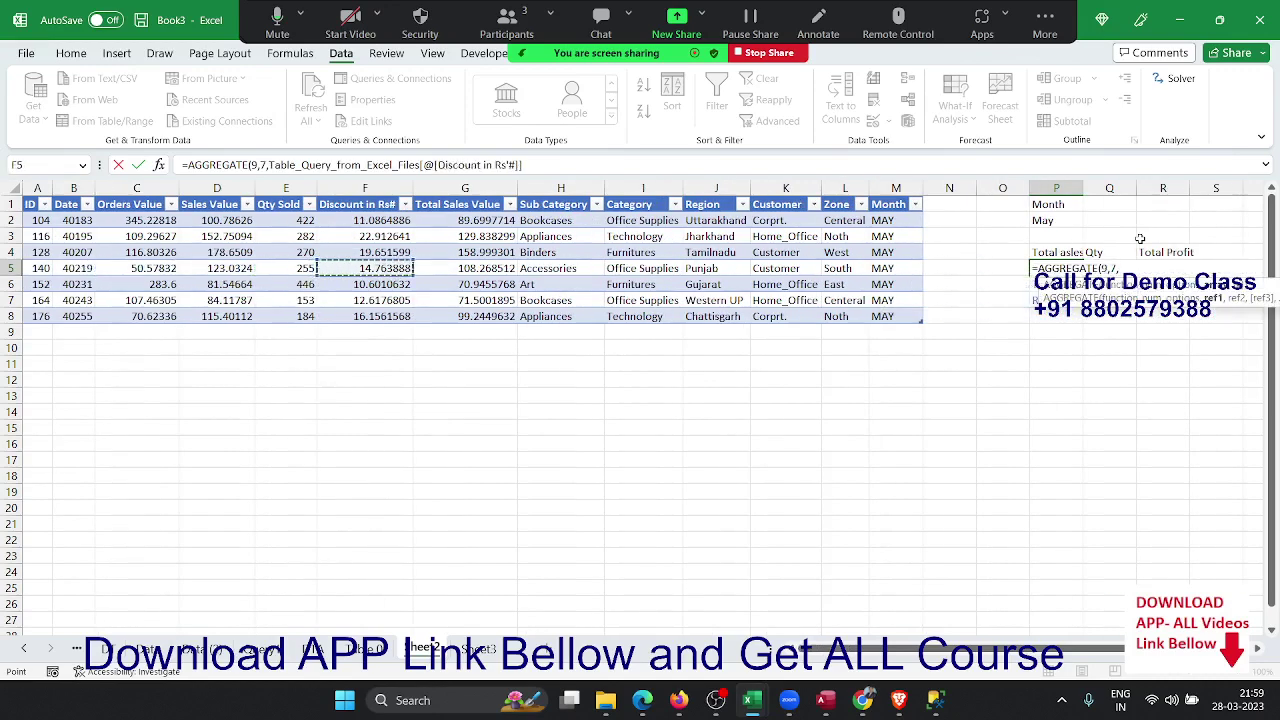
key("Left")
key("Left")
key("Left")
key("Up")
key("Up")
key("Up")
key("Right")
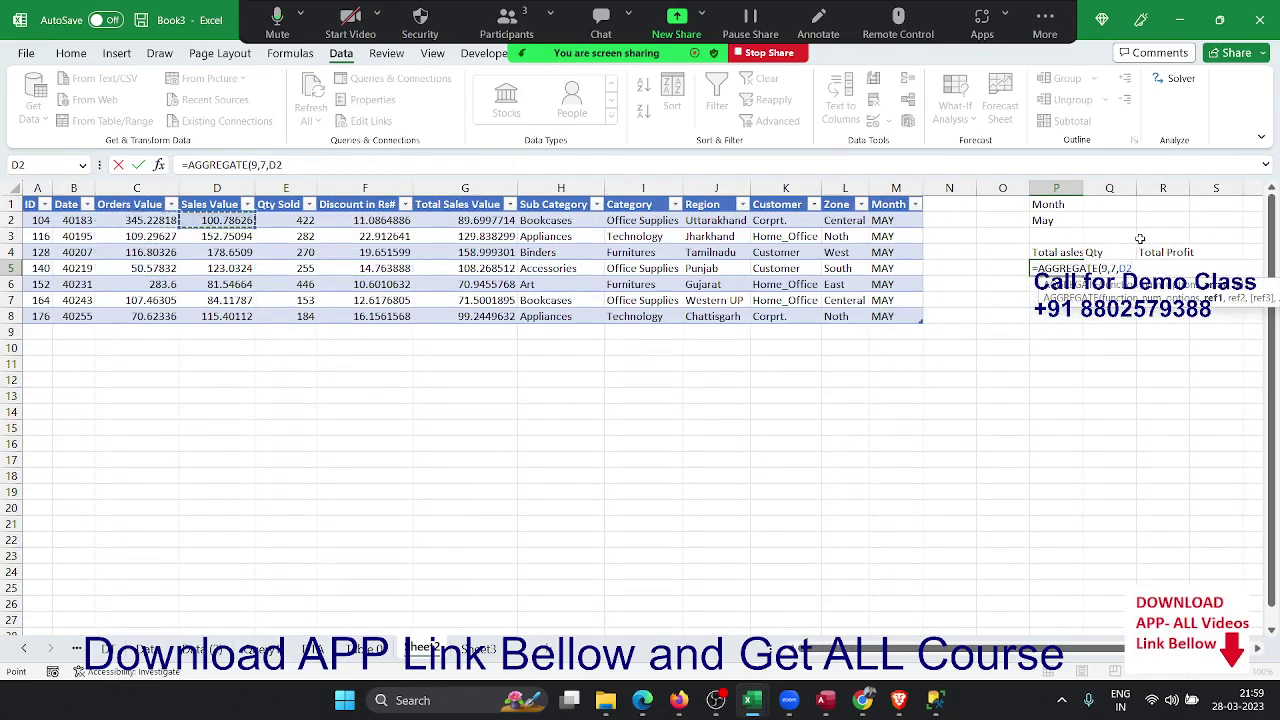
key("Up")
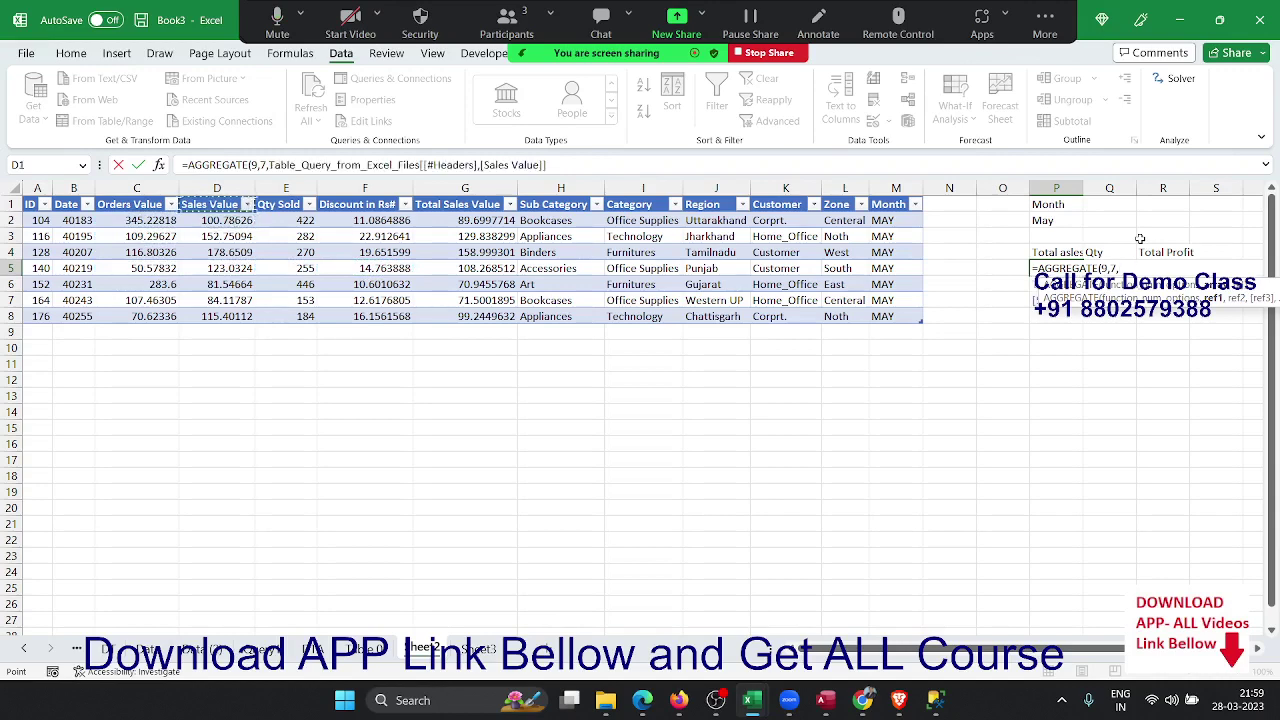
key("Down")
key("Return")
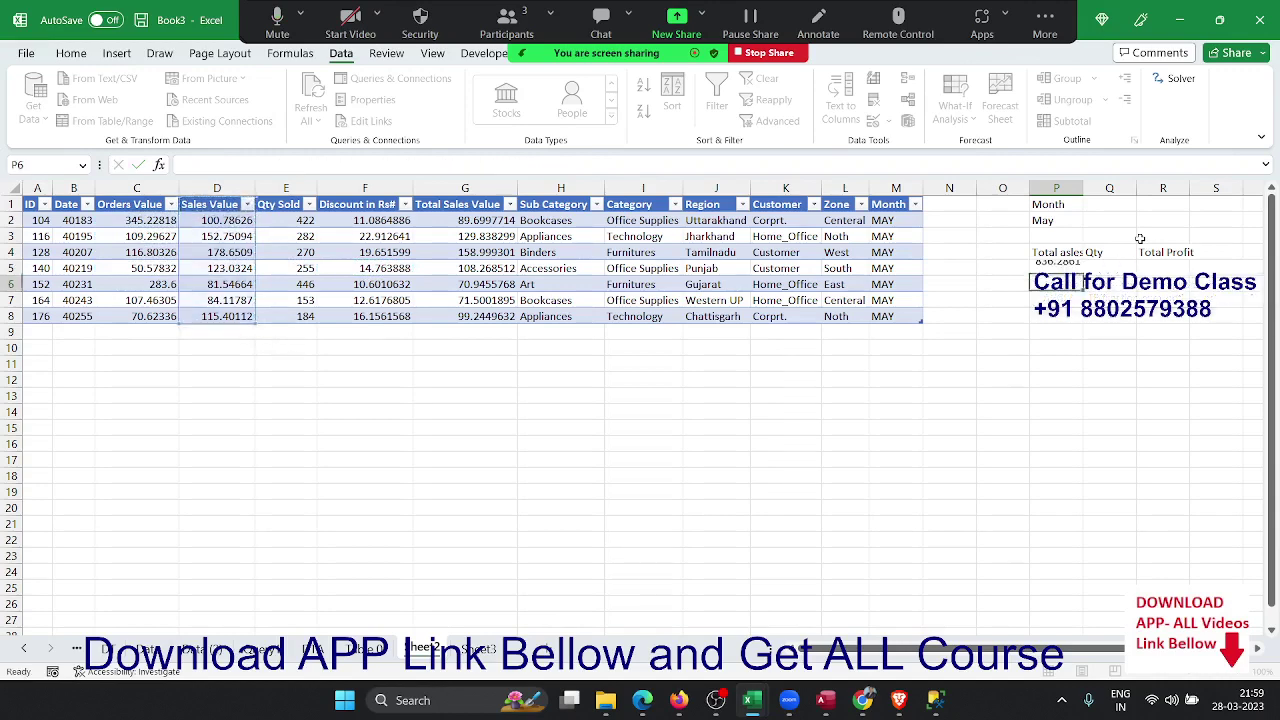
key("Up")
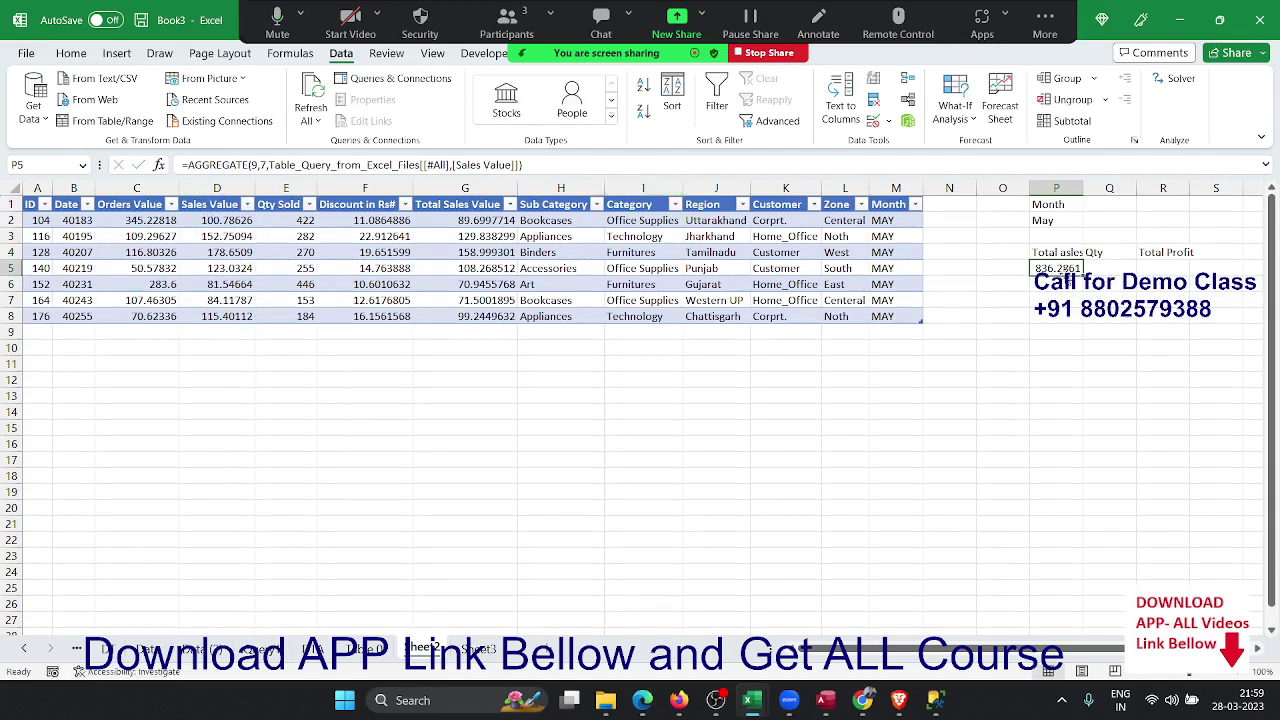
Step: In Q5 start =AGGREGATE(9,7, to sum while ignoring hidden rows and errors
left_click(1103, 271)
type("ab")
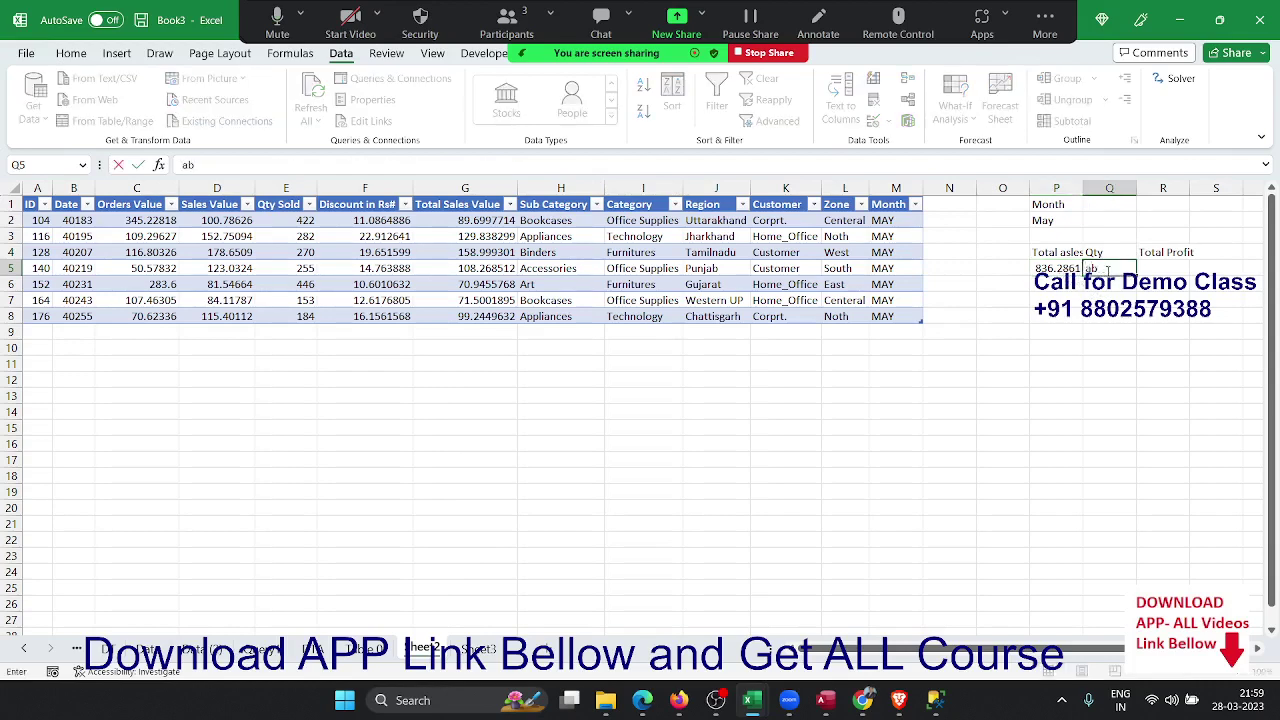
key("BackSpace")
key("BackSpace")
type("=agg")
key("Tab")
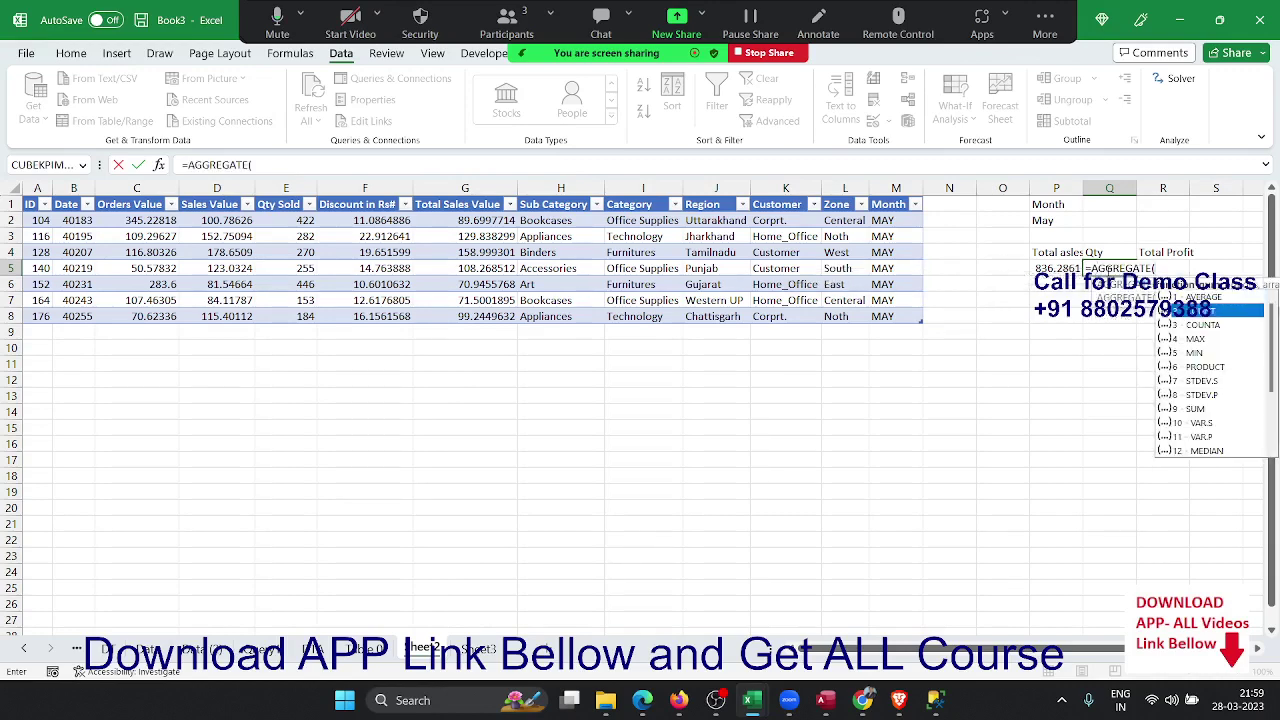
key("Down")
key("Down")
key("Down")
key("Down")
key("Down")
key("Down")
key("Tab")
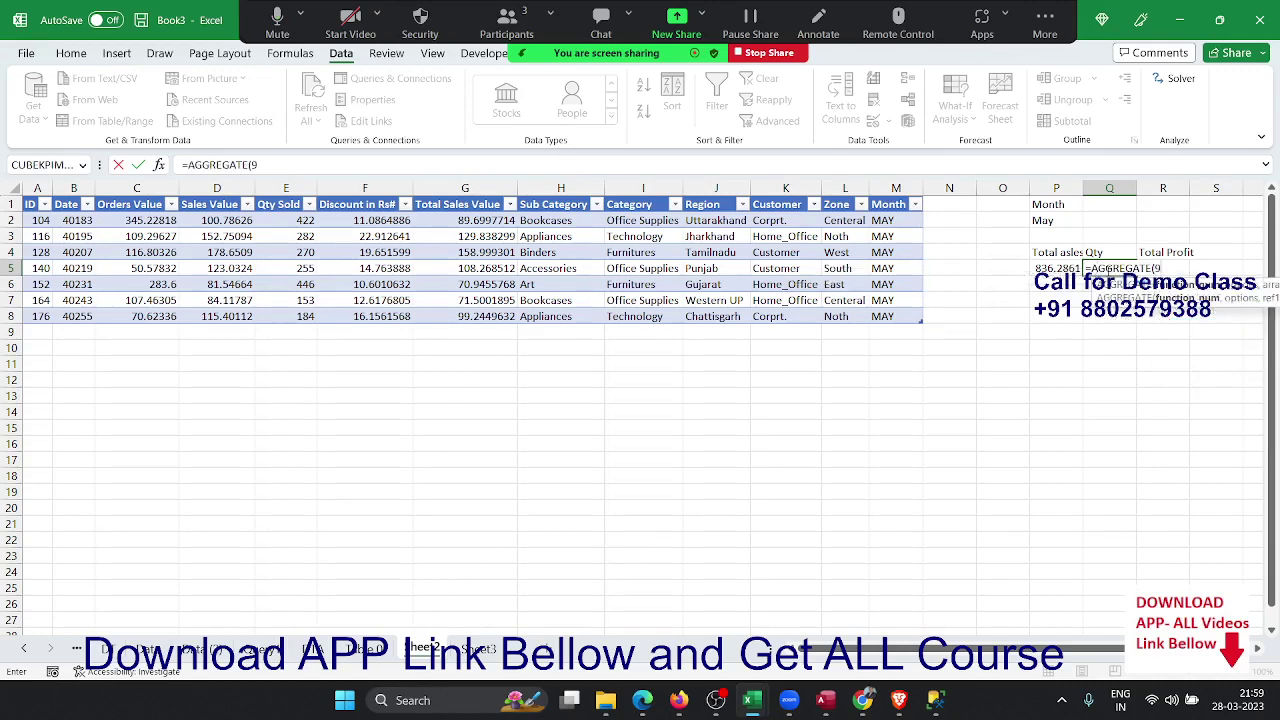
type(",N")
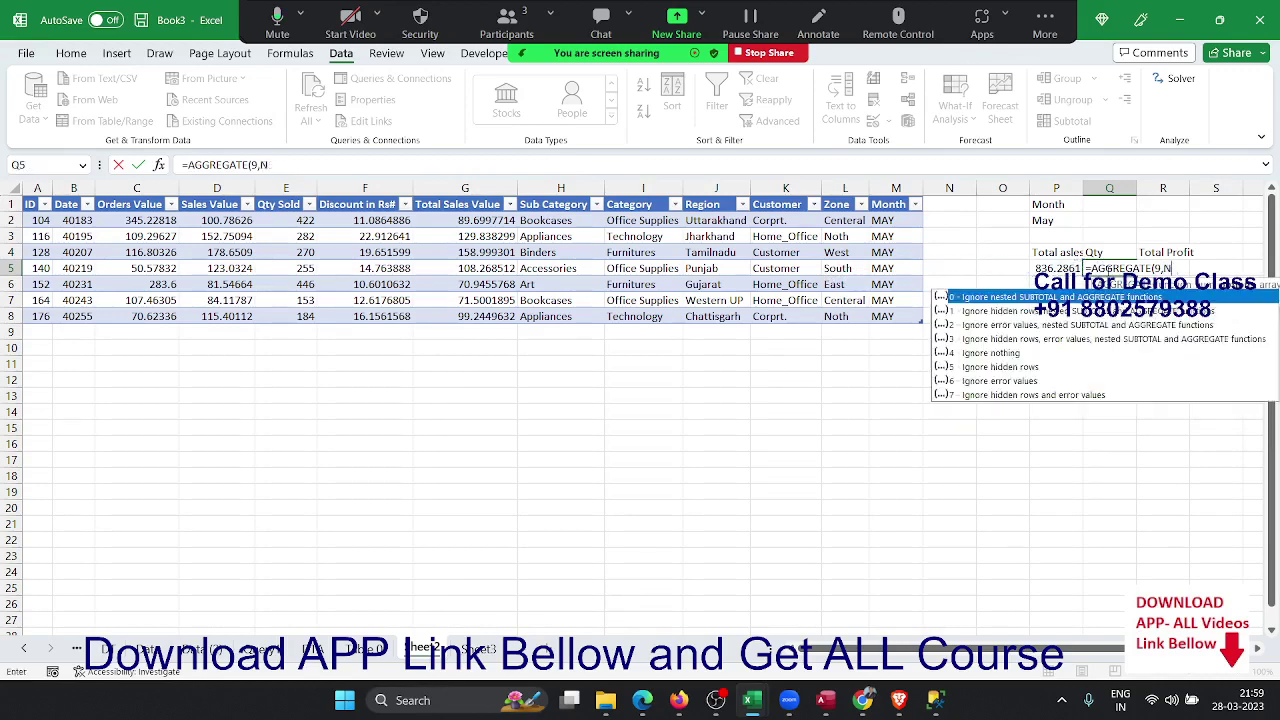
key("BackSpace")
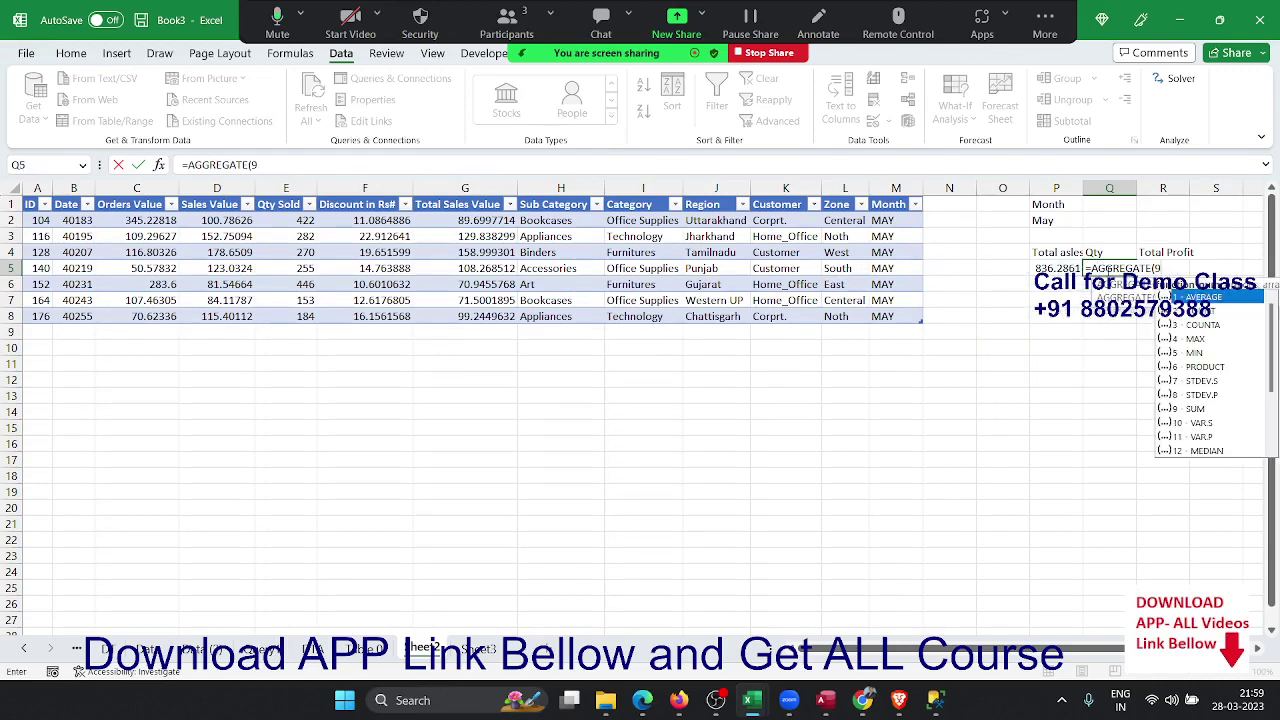
type(",")
key("Down")
key("Down")
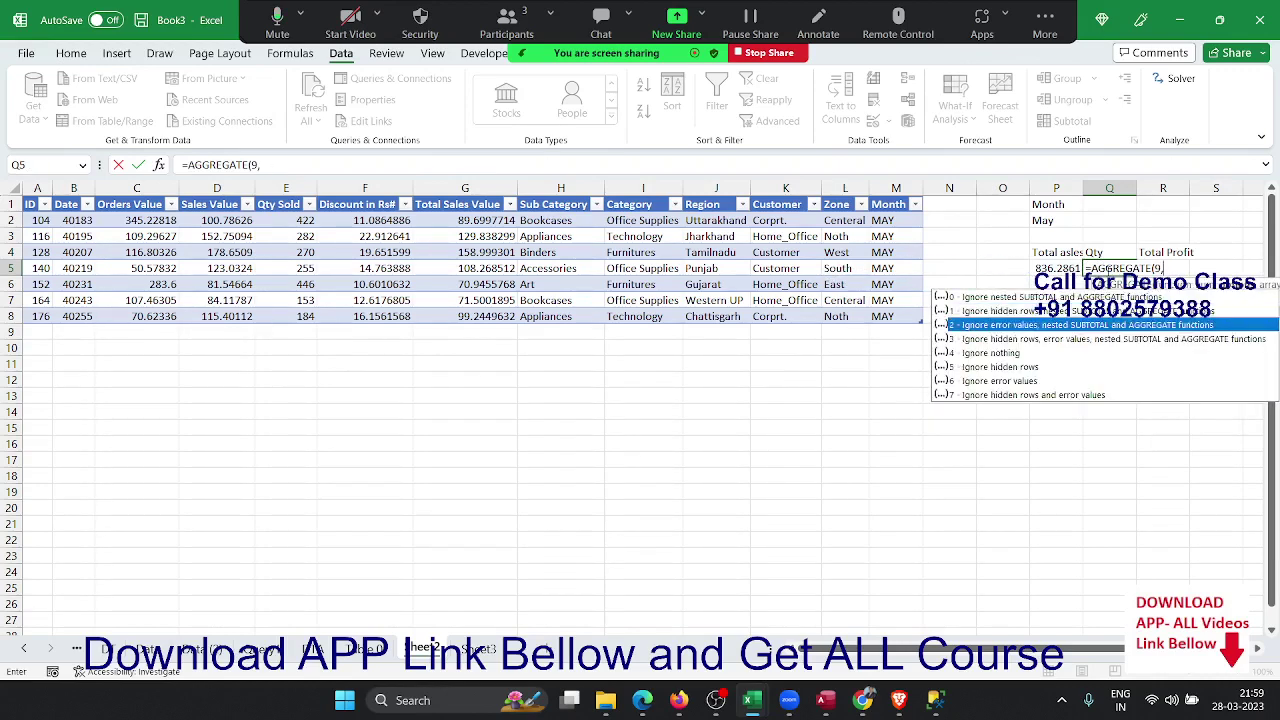
key("Down")
key("Down")
key("Down")
key("Down")
key("Tab")
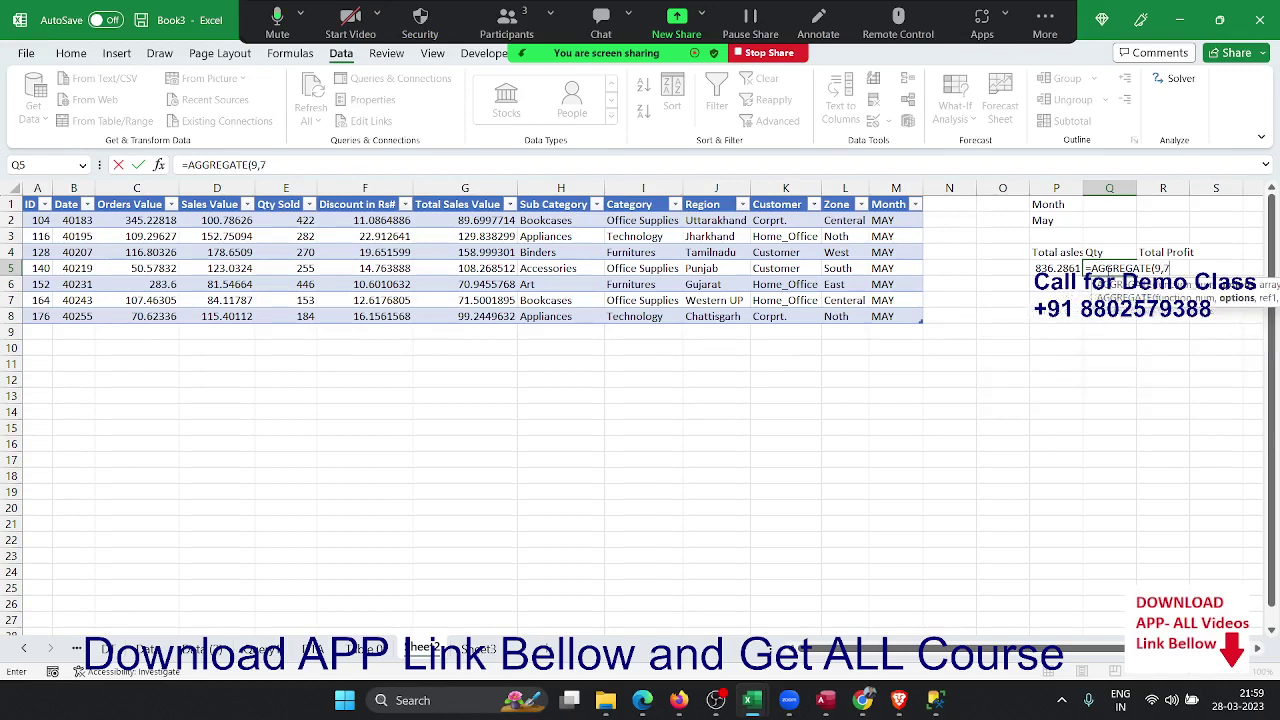
type(",")
Step: Reference the whole Qty Sold column with Ctrl+Shift+Down and enter the formula, giving 2012
key("Left")
key("Left")
key("Left")
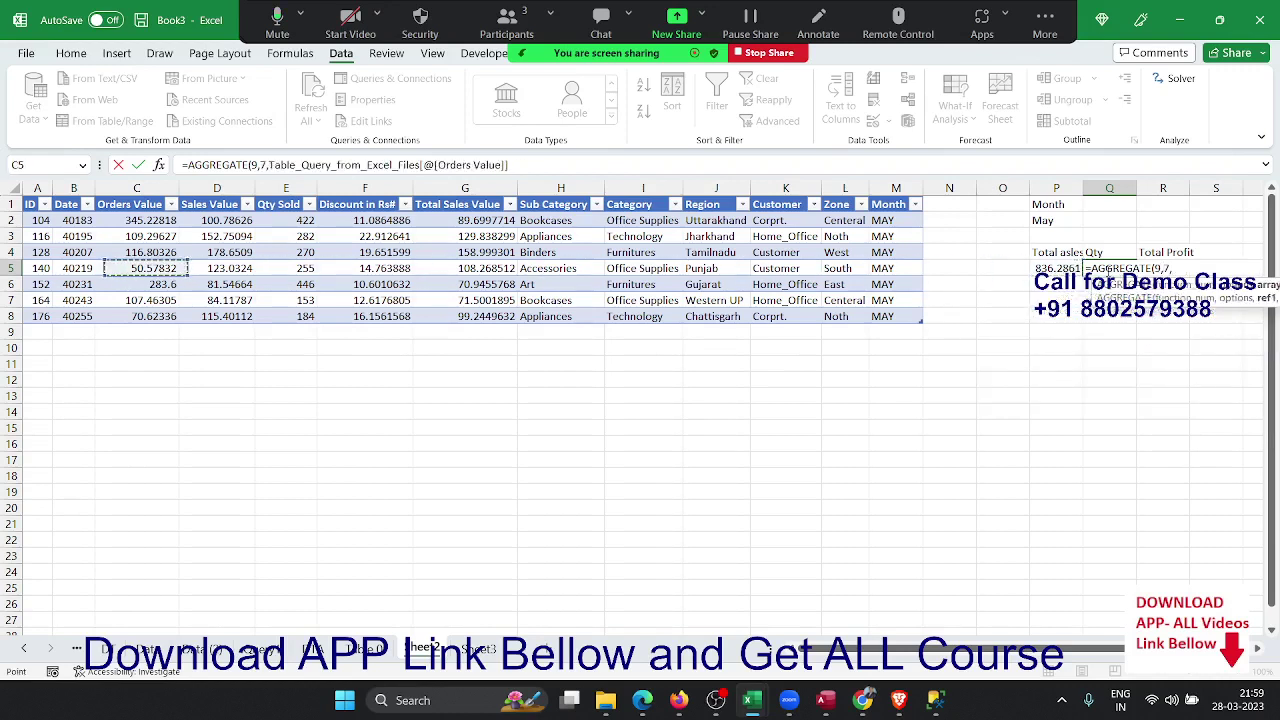
key("Up")
key("Right")
key("Right")
key("Up")
key("Up")
key("Up")
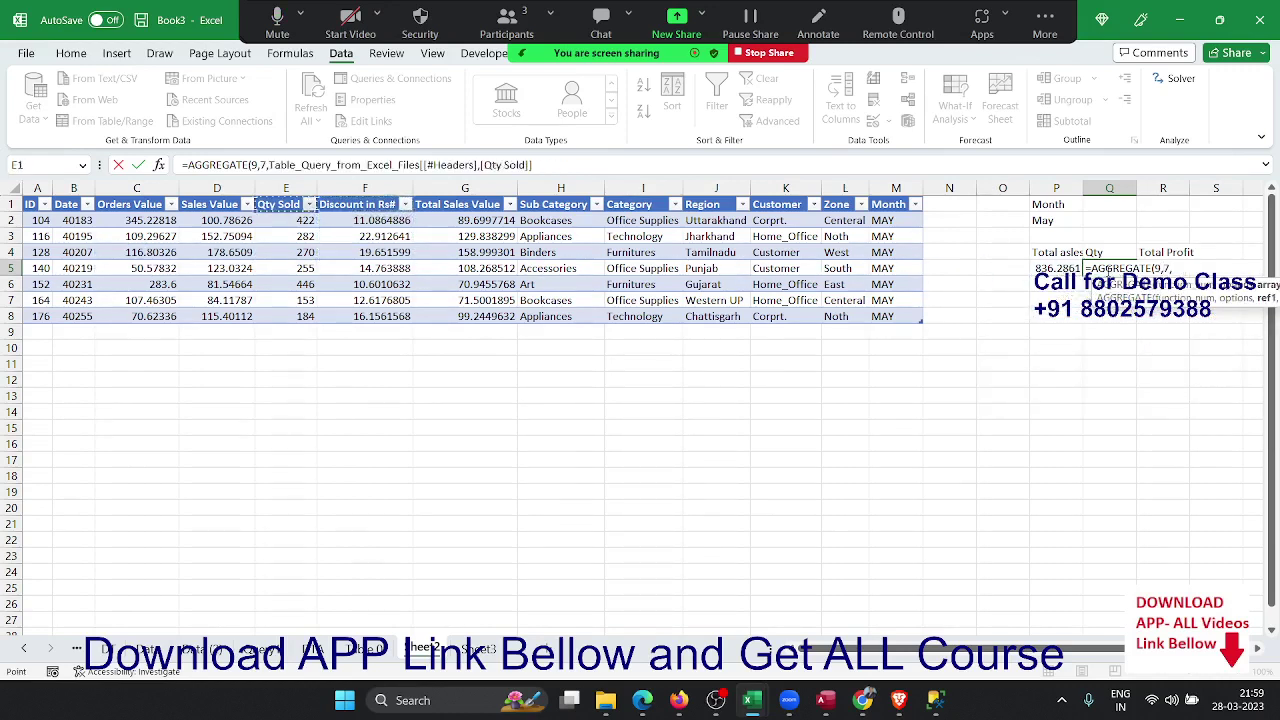
key("ctrl+shift+Down")
key("Return")
left_click(1108, 270)
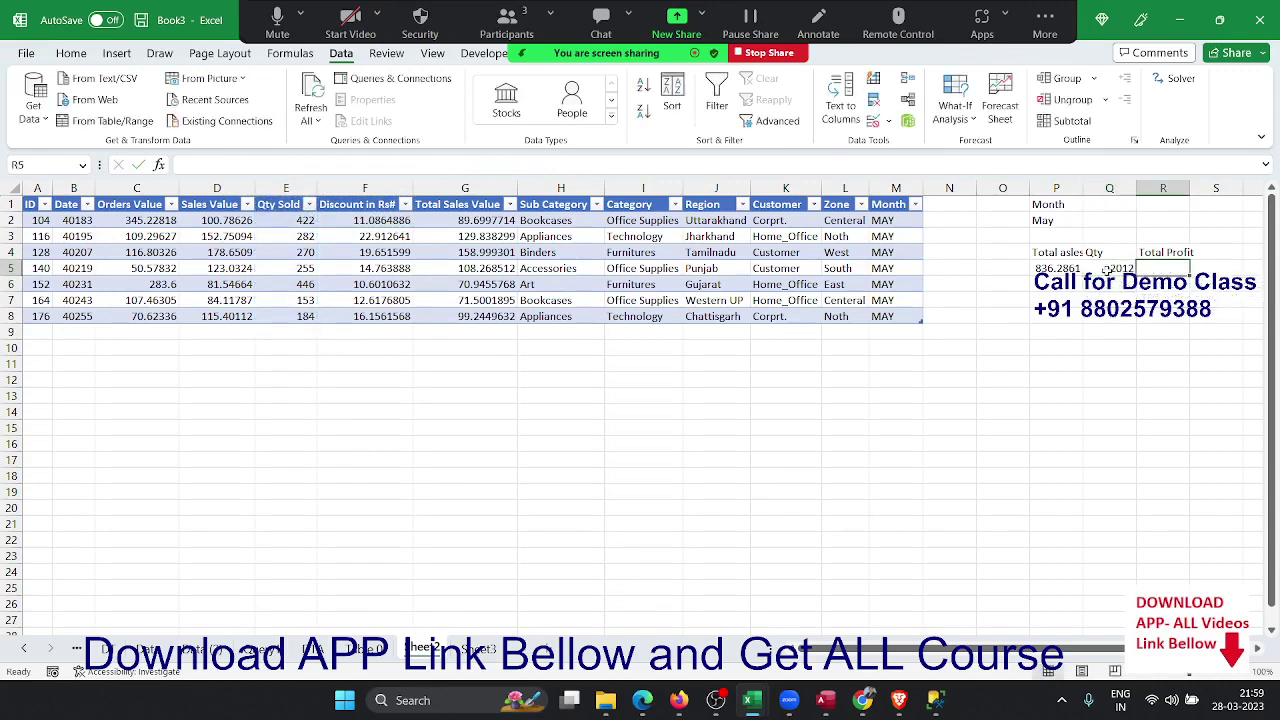
Step: Begin an =AGGREGATE(9,7, profit formula in R5
key("Right")
type("=aggregate(")
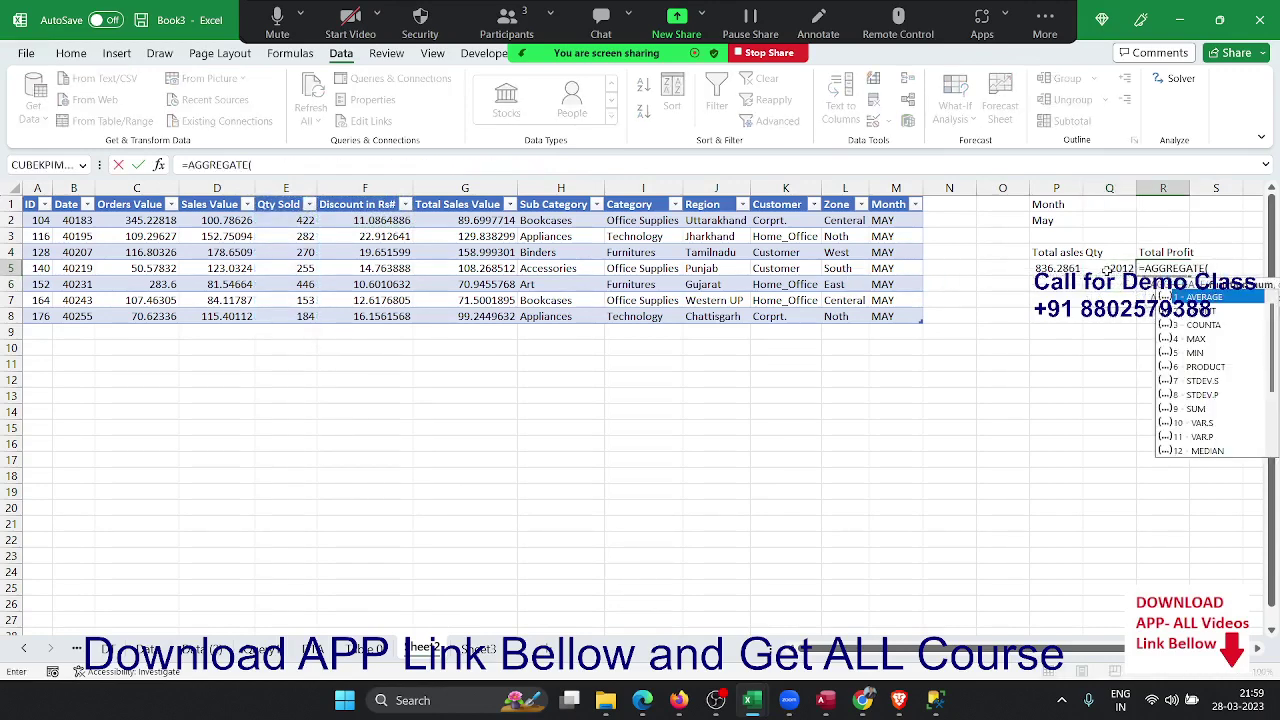
key("Down")
key("Down")
key("Down")
key("Down")
key("Down")
key("Down")
key("Down")
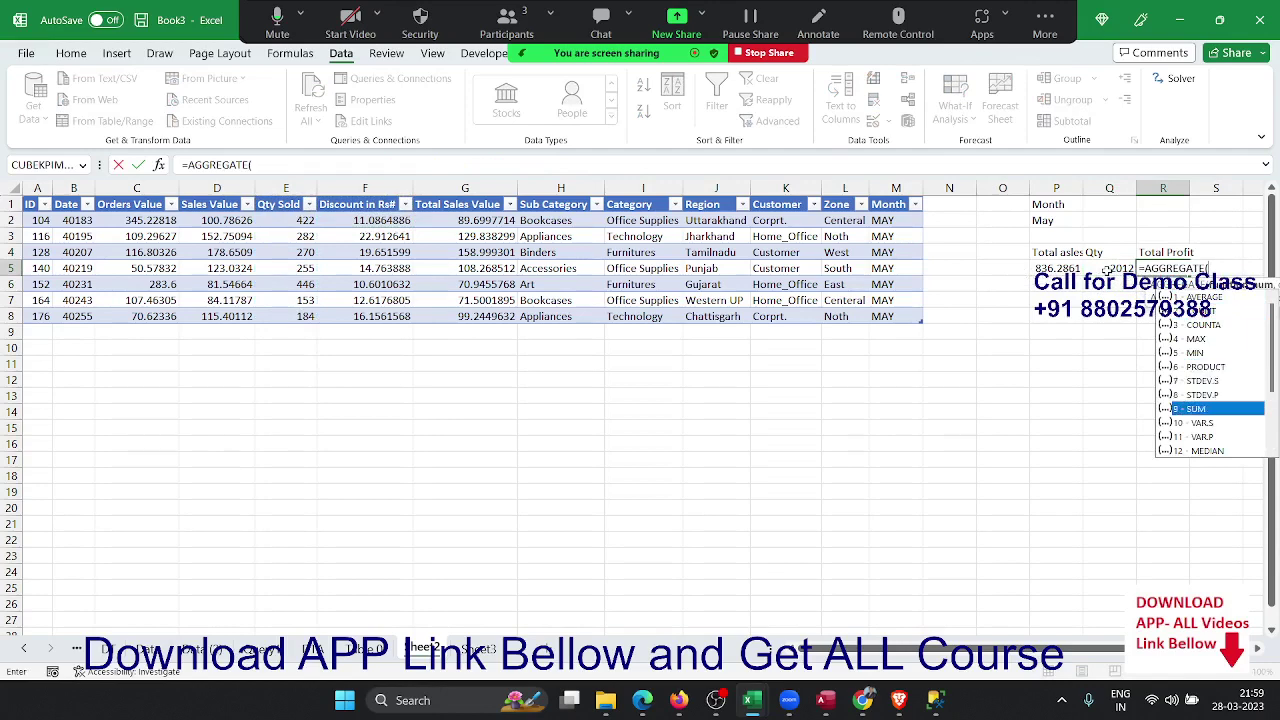
key("Down")
key("Up")
key("Tab")
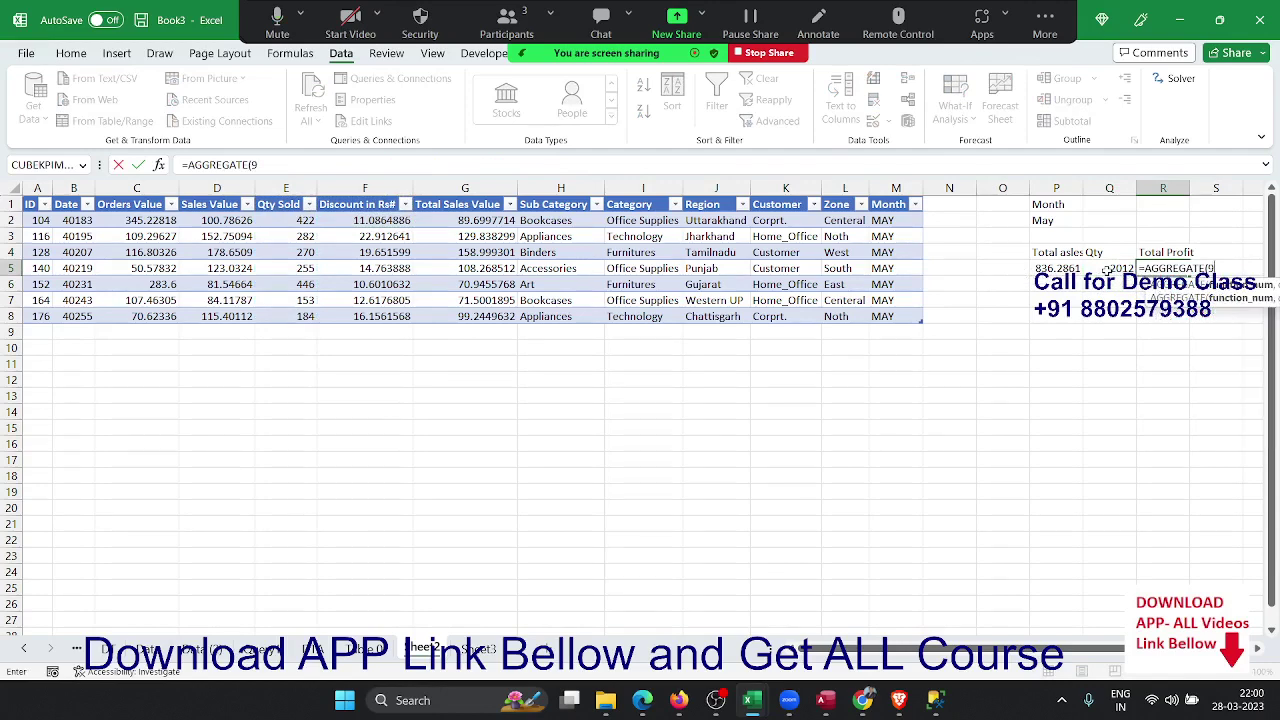
type(",")
left_click(1107, 269)
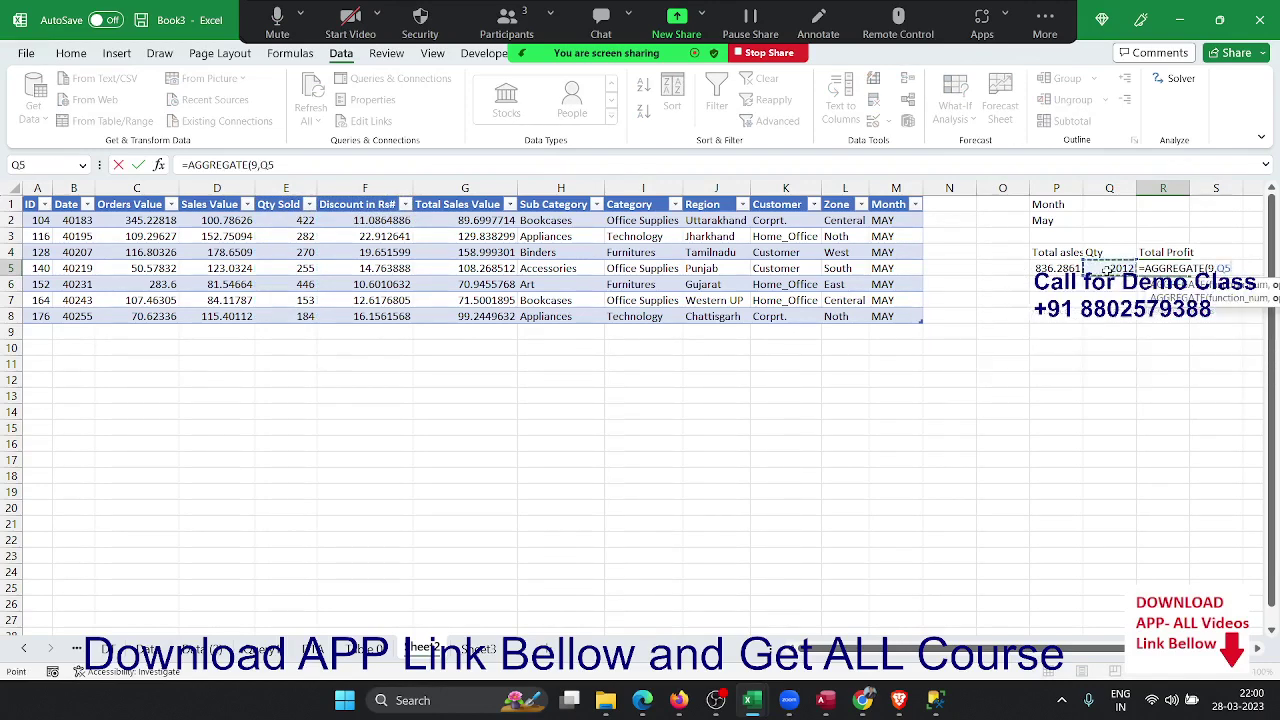
key("BackSpace")
key("BackSpace")
key("Down")
key("Down")
key("Down")
key("Down")
key("Down")
key("Down")
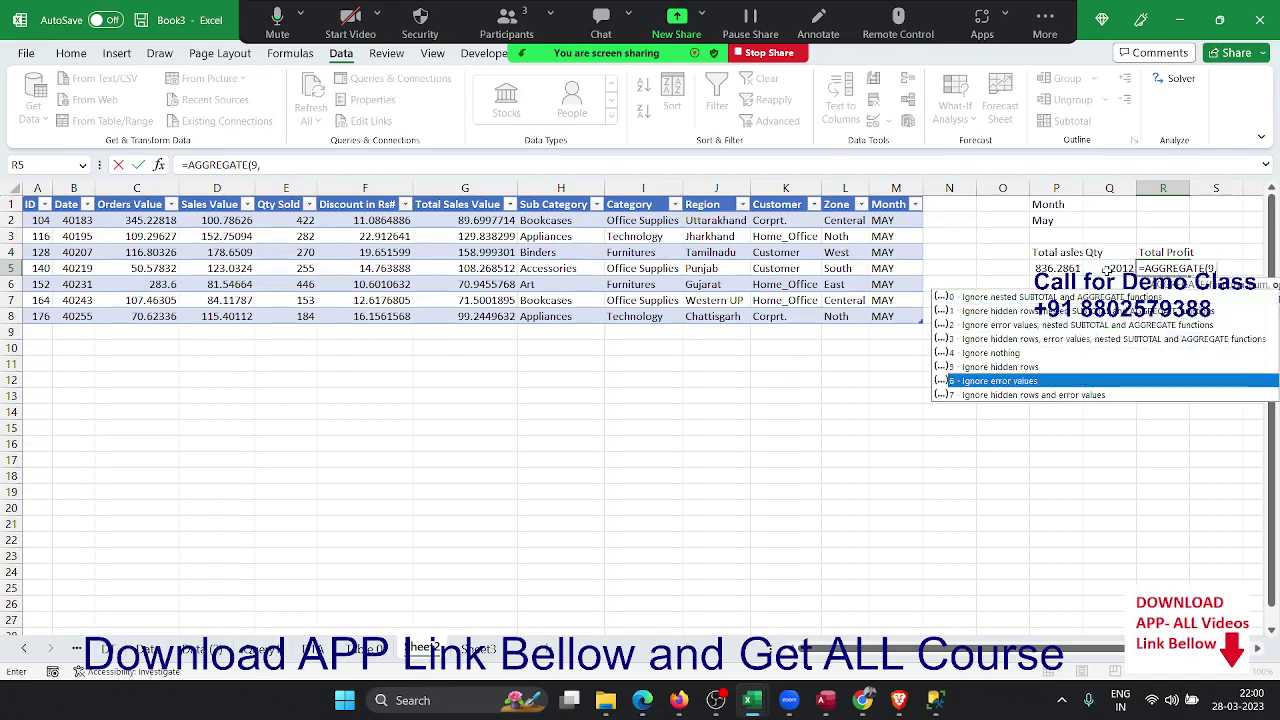
key("Down")
key("Tab")
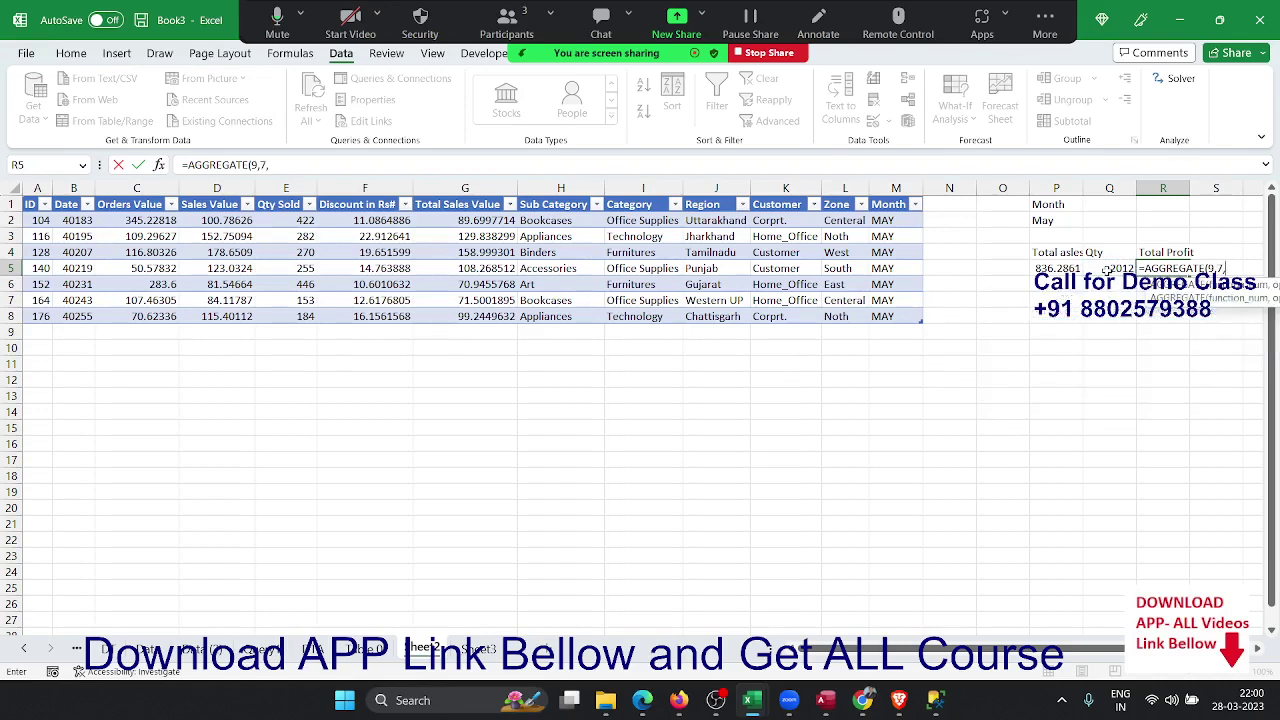
Step: Cancel the unfinished R5 formula and delete the Total Profit heading in R4
key("Left")
key("Left")
key("Left")
key("Left")
key("Left")
key("Left")
key("Left")
key("Left")
key("Left")
key("Left")
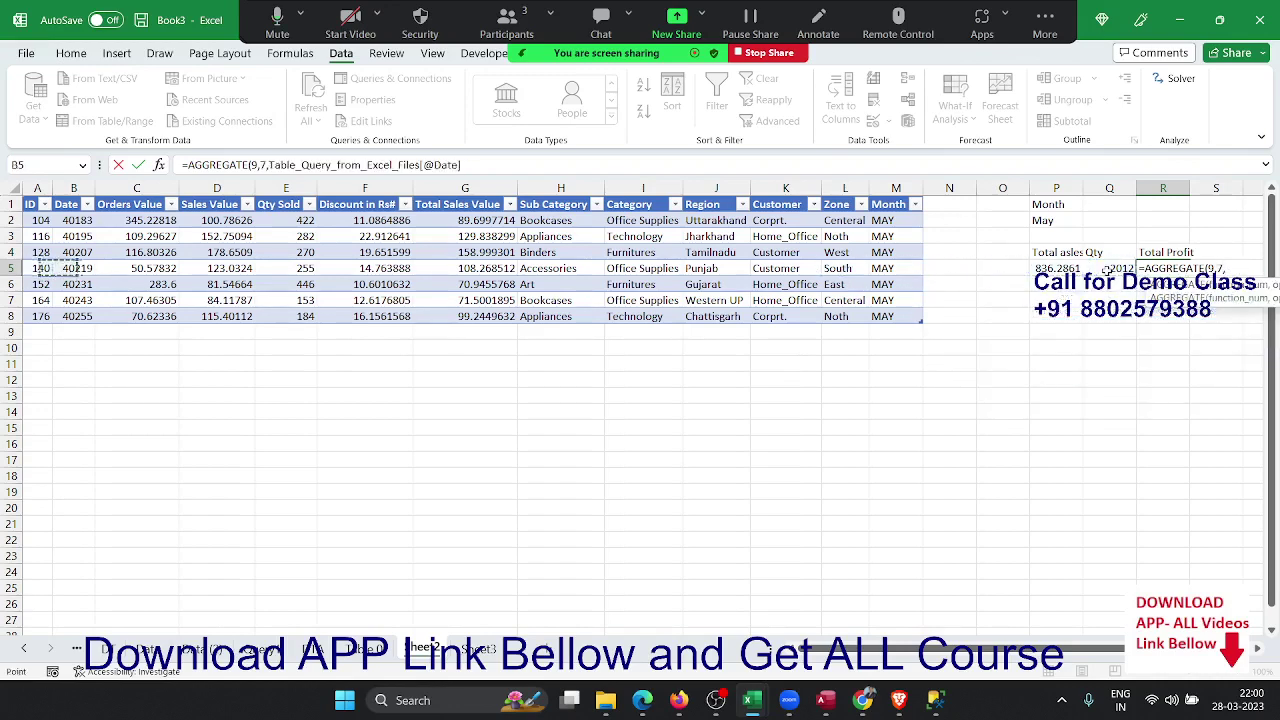
key("Right")
key("Right")
key("Right")
key("Right")
key("Right")
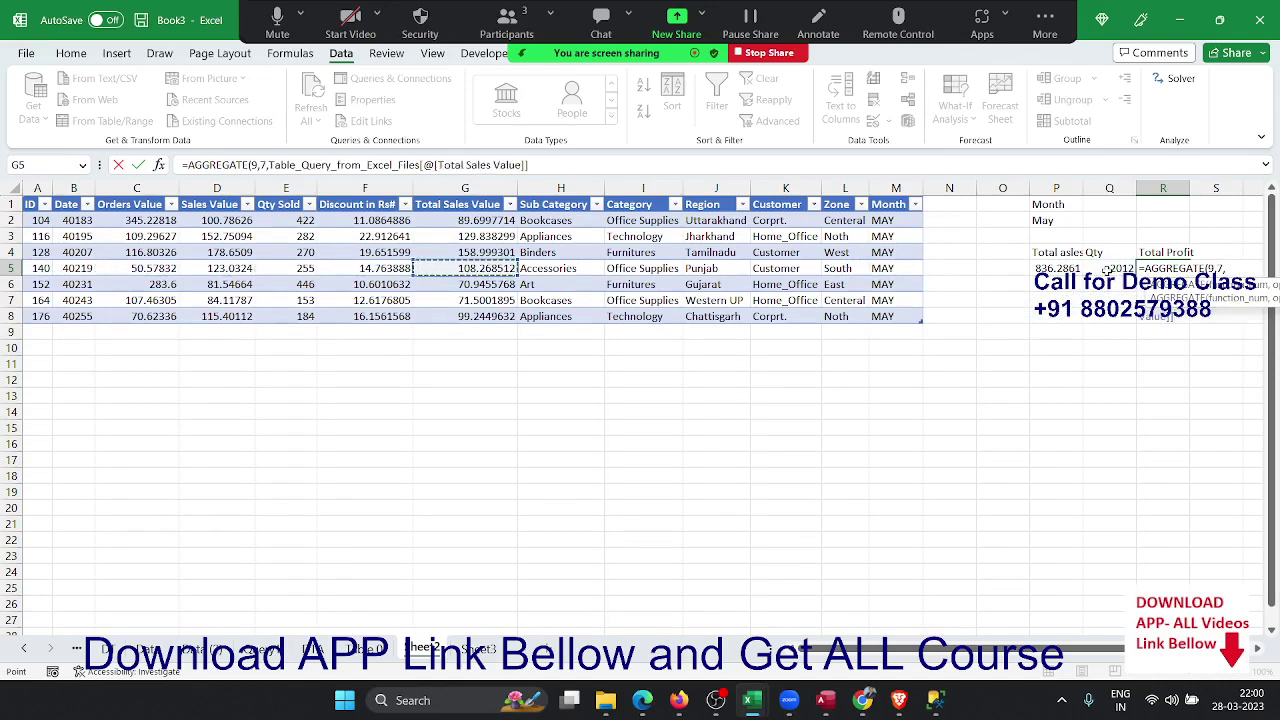
key("Left")
key("Left")
key("Left")
key("Up")
key("Right")
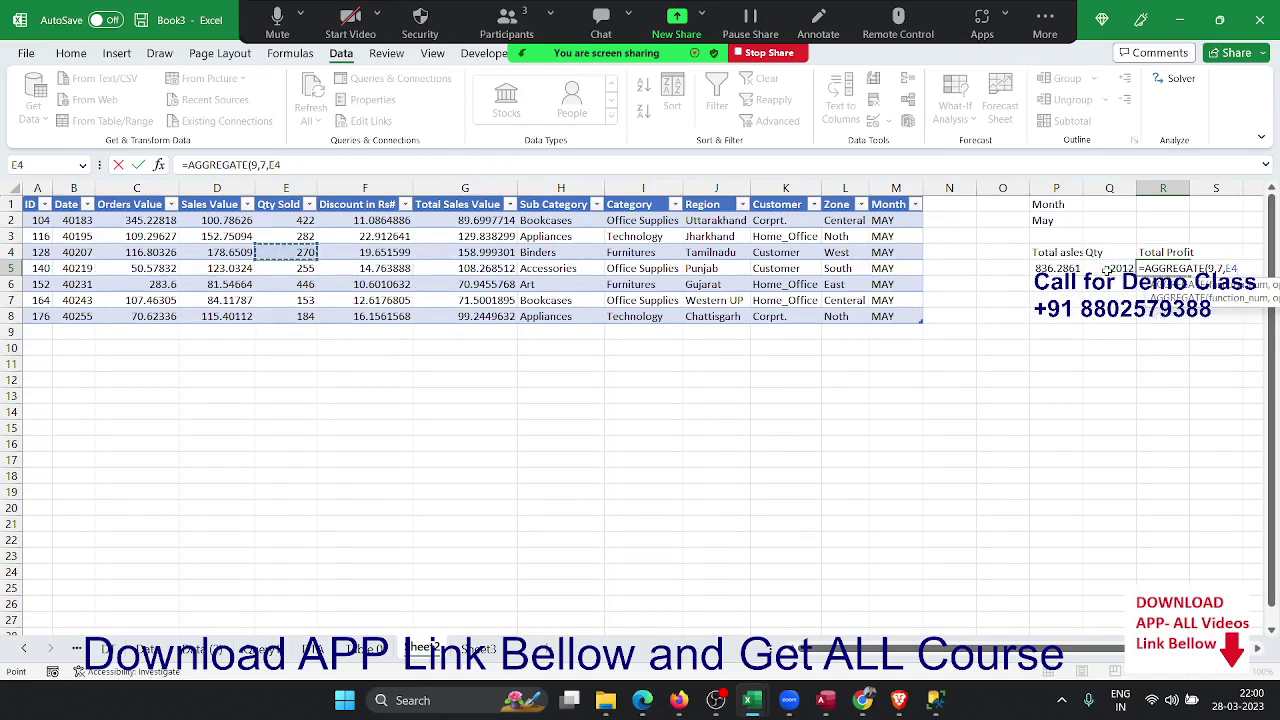
key("Left")
key("Left")
key("Left")
key("Left")
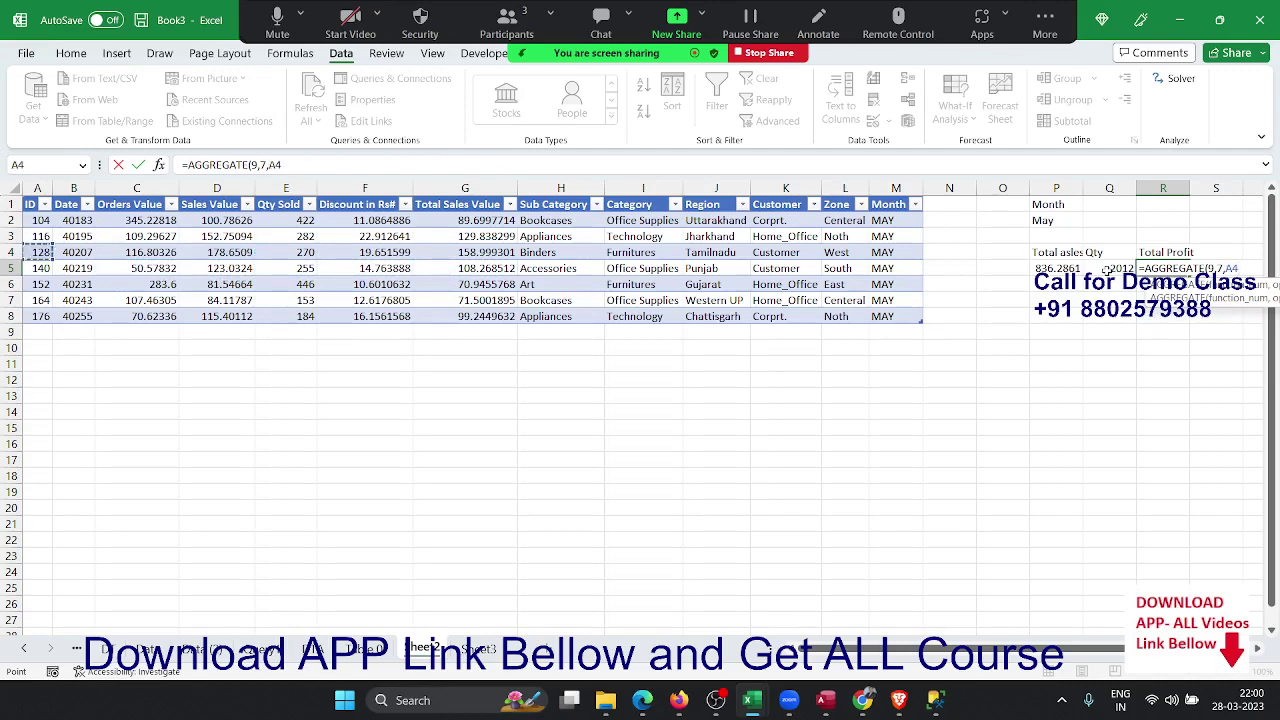
key("Escape")
key("Up")
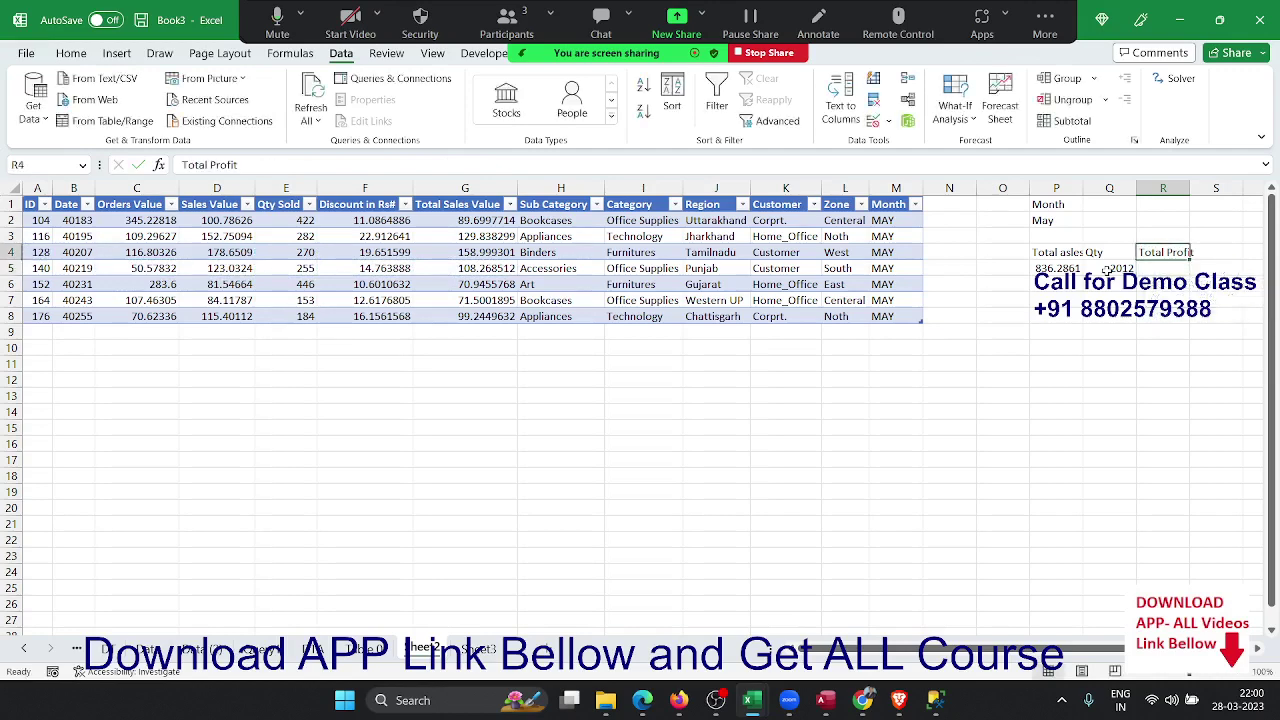
key("Delete")
Step: Set the month in P2 to JAN, check the January totals in P5:Q5, and go to Sheet3
left_click(1067, 222)
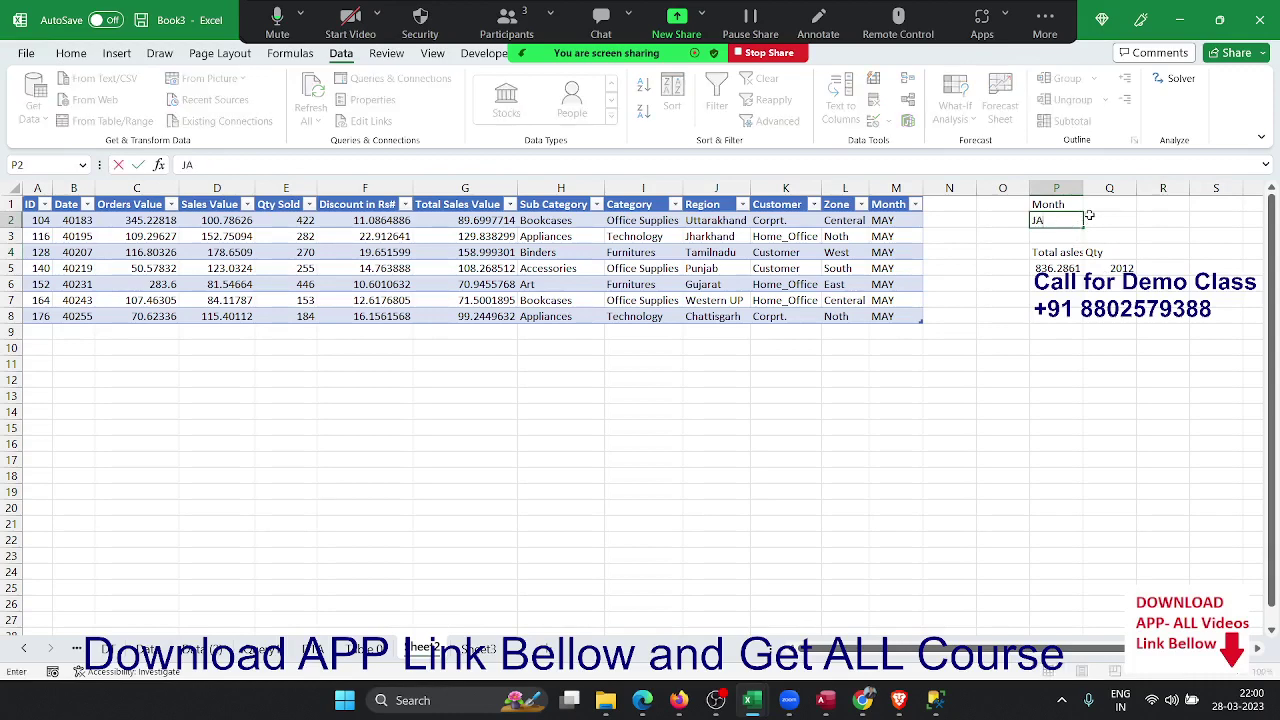
type("JAN")
key("Return")
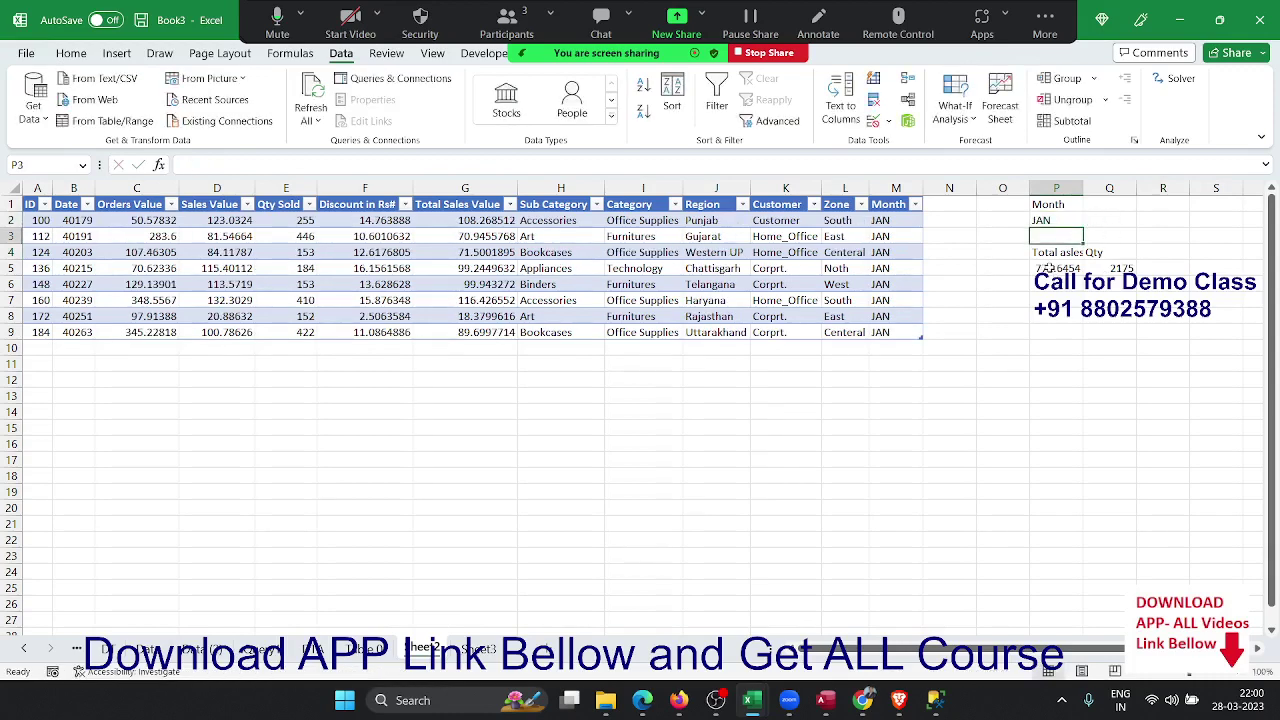
left_click_drag(1043, 268, 1093, 265)
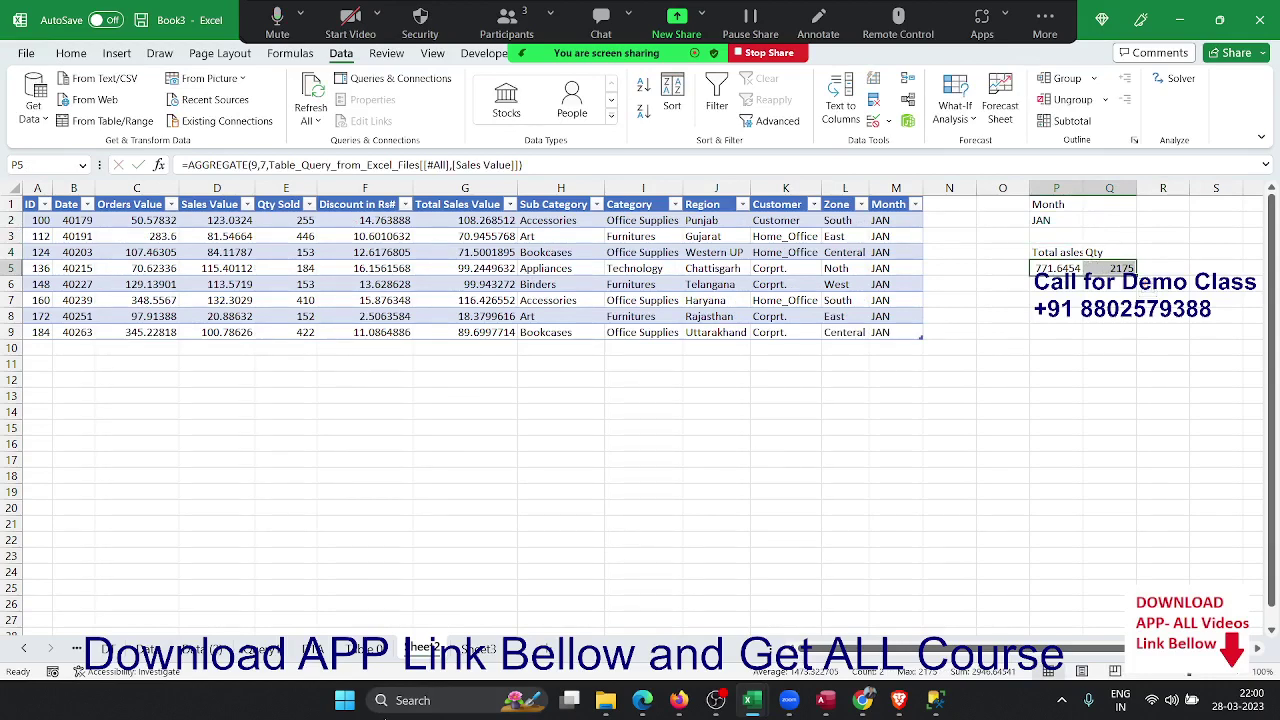
left_click(466, 648)
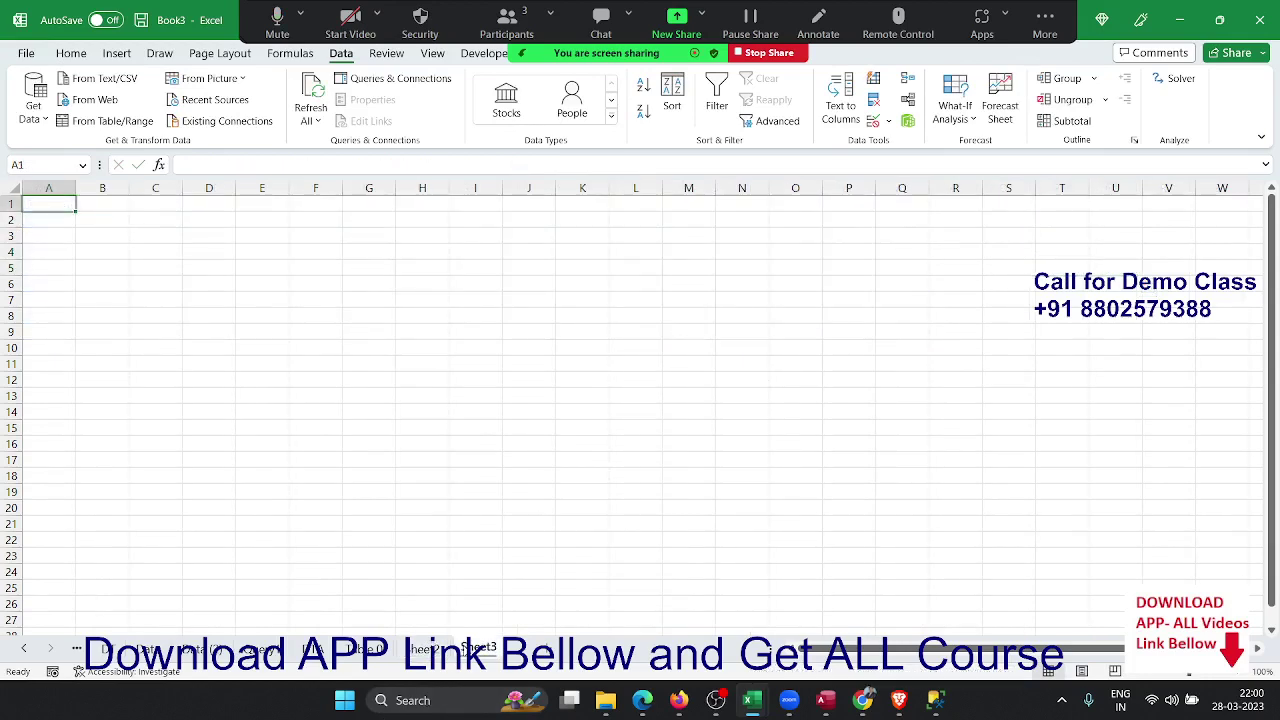
Step: Start a From Microsoft Query import using the Excel Files source and the Data.xls workbook
left_click(40, 116)
mouse_move(108, 306)
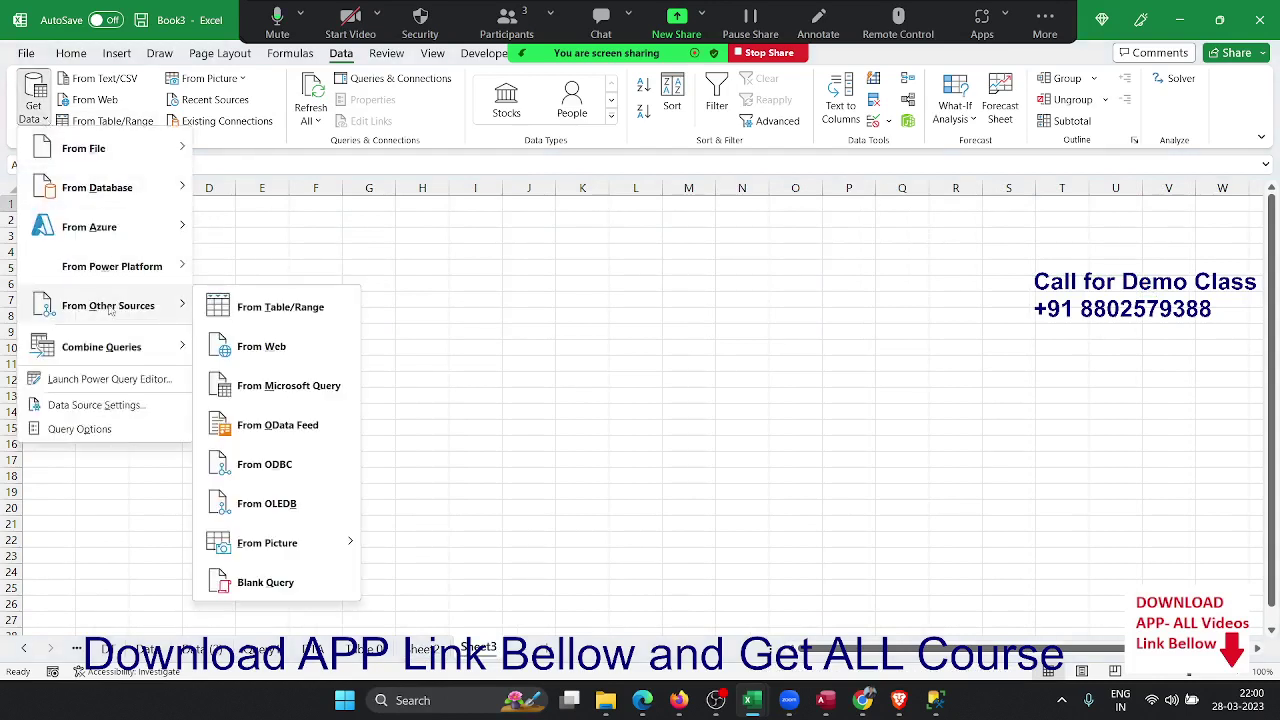
left_click(245, 388)
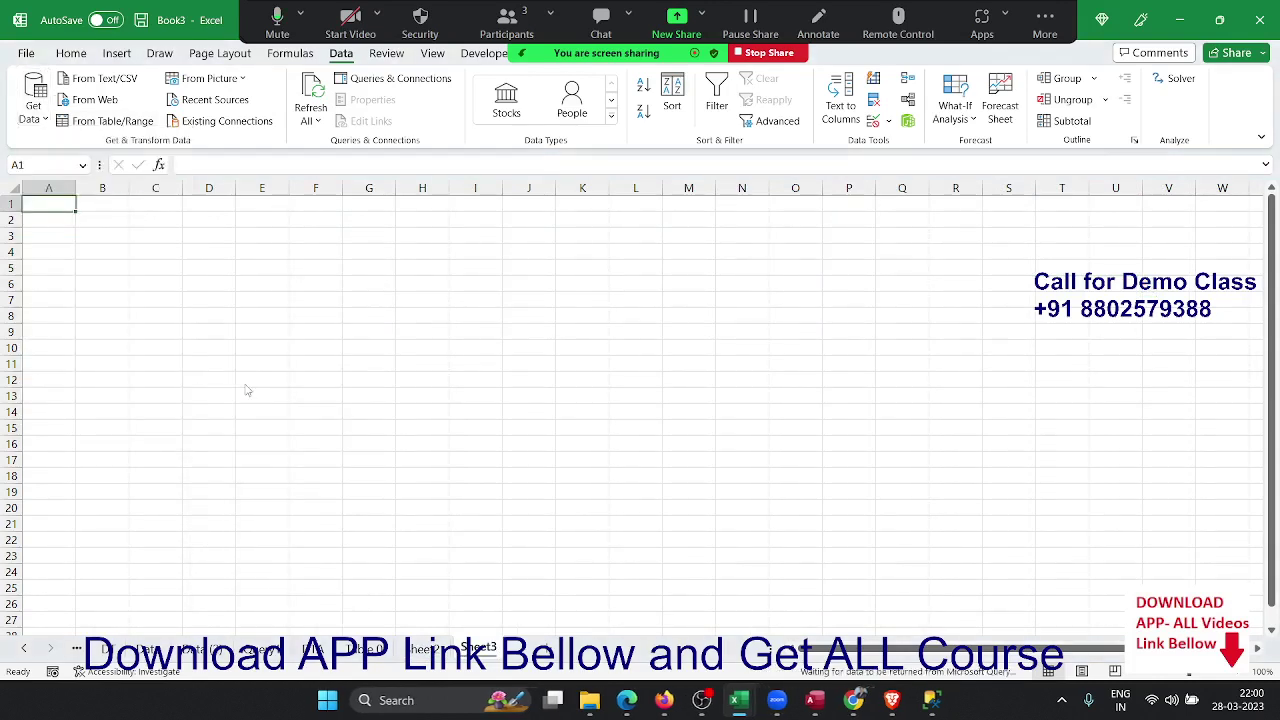
mouse_move(494, 232)
left_mouse_down()
mouse_move(433, 323)
mouse_move(403, 244)
left_mouse_up()
left_click(360, 347)
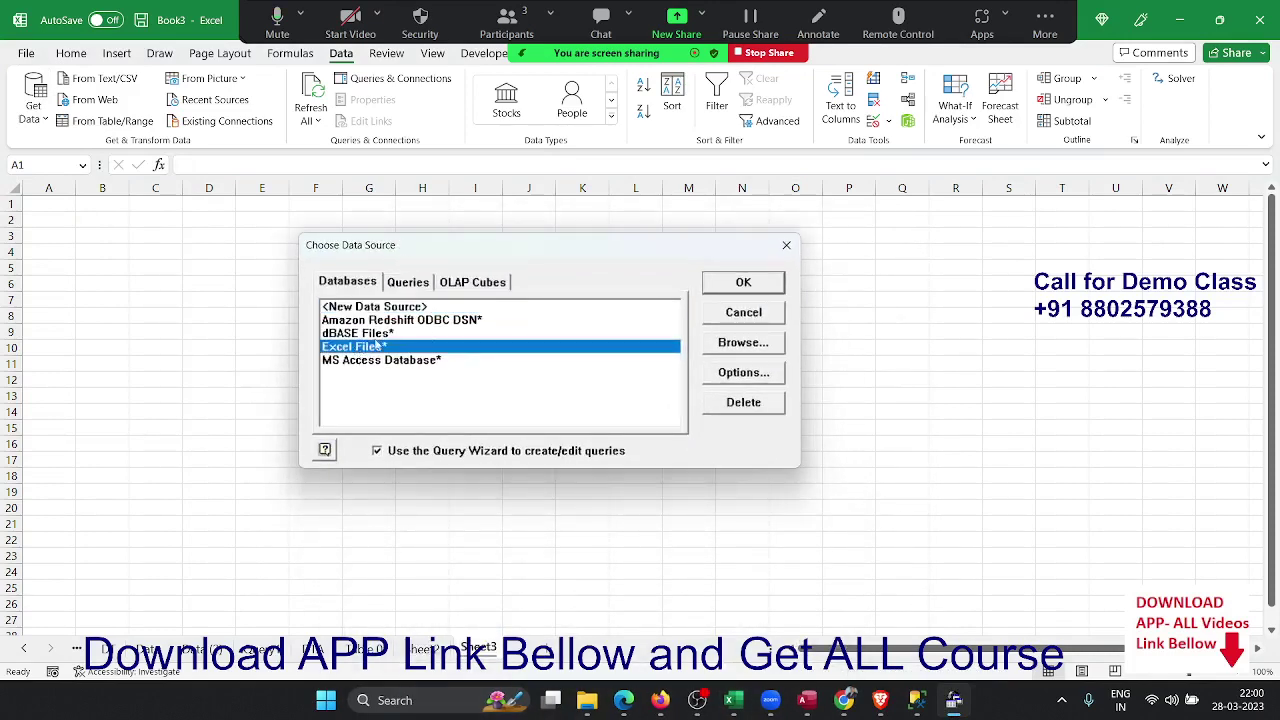
left_click(738, 285)
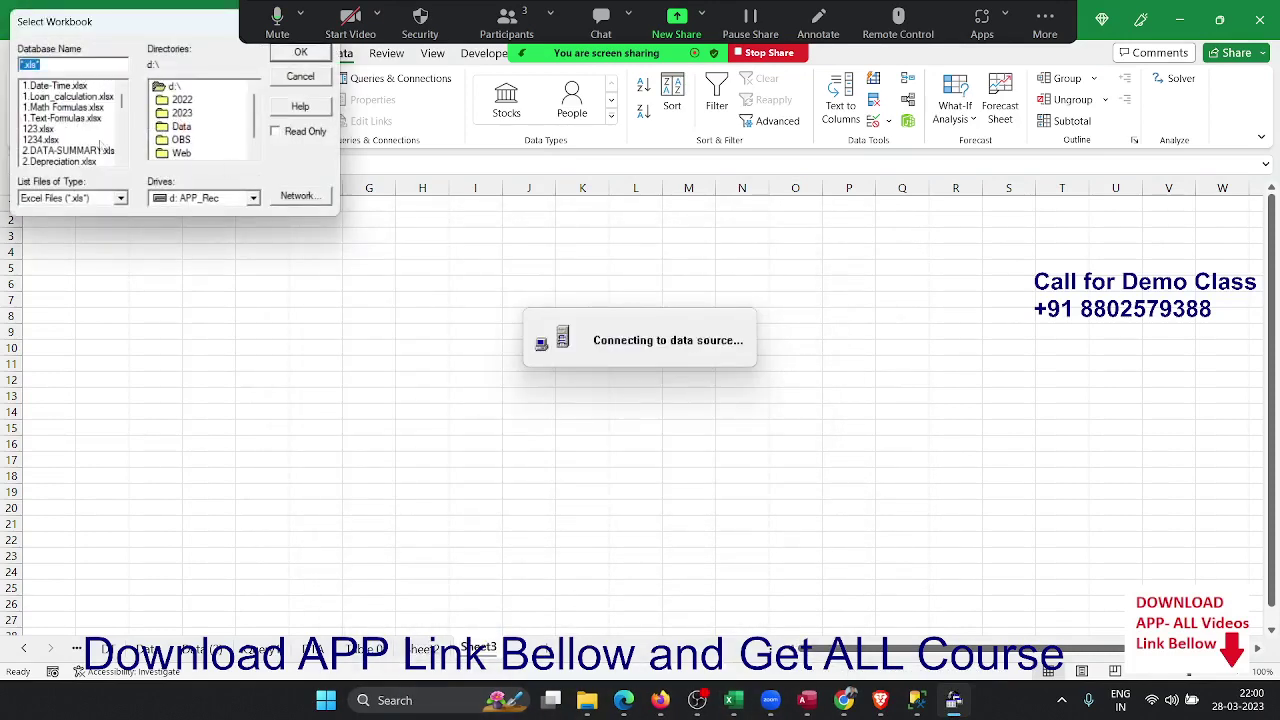
scroll(42, 150, "down", 3)
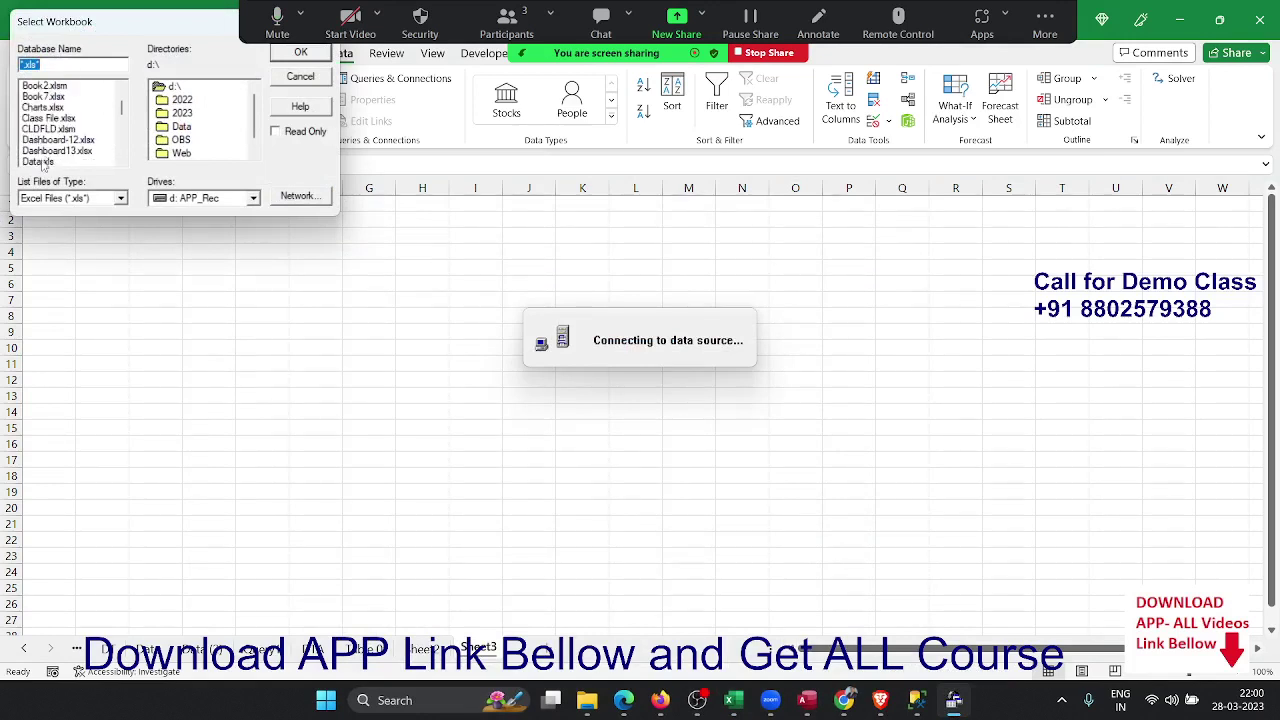
scroll(48, 118, "down", 5)
scroll(40, 120, "up", 3)
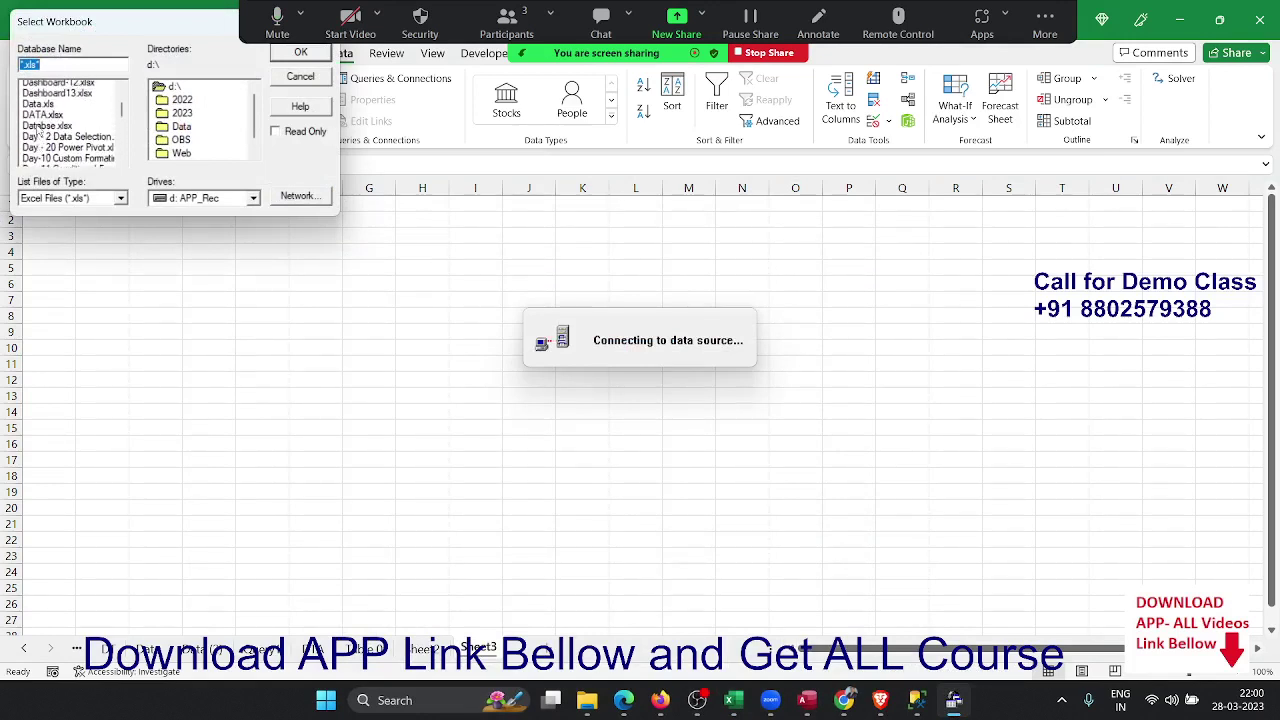
left_click(38, 128)
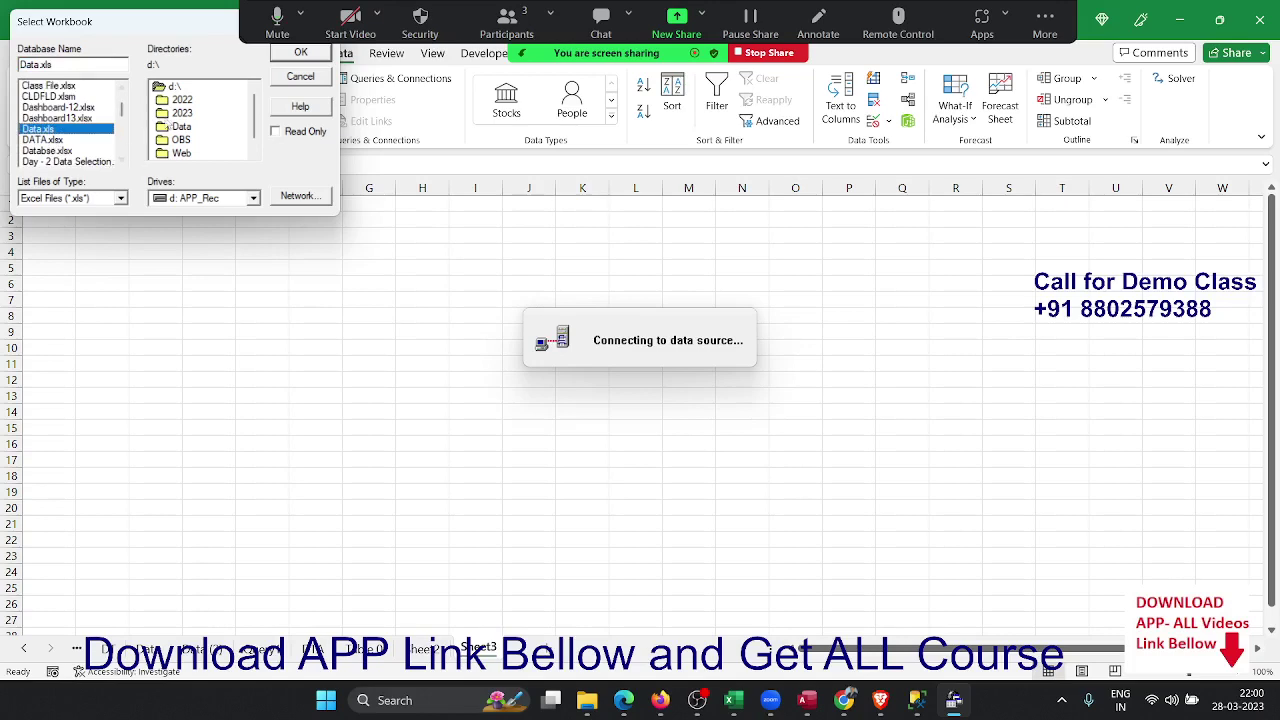
left_click(298, 53)
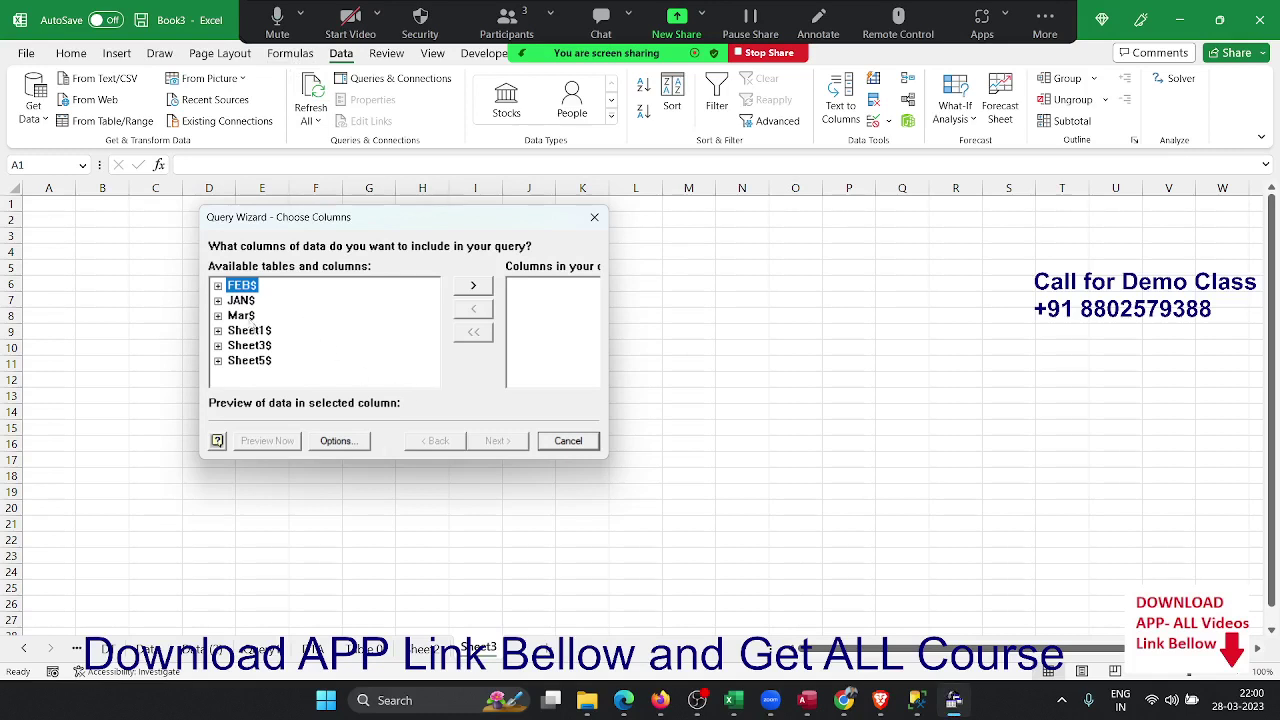
Step: Add all Sheet1$ columns, then remove unwanted ones like Date, Sales Value, Discount and Month
left_click(240, 331)
left_click(219, 331)
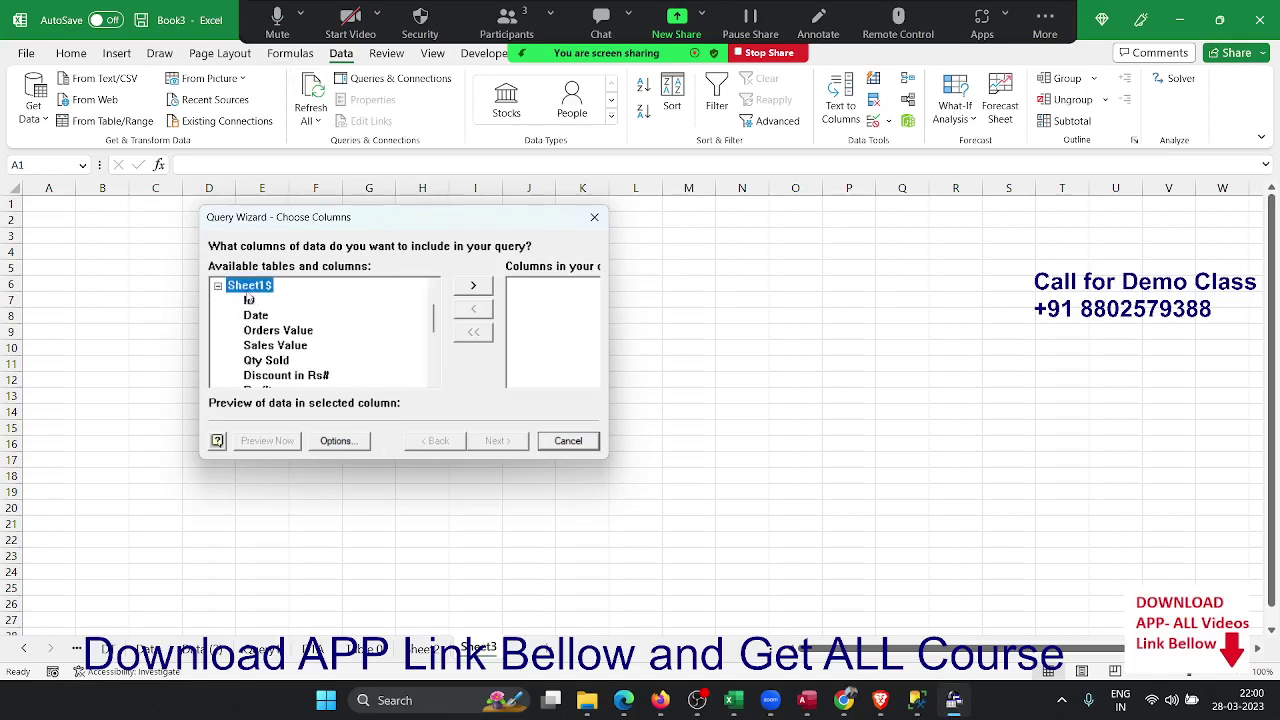
left_click(462, 289)
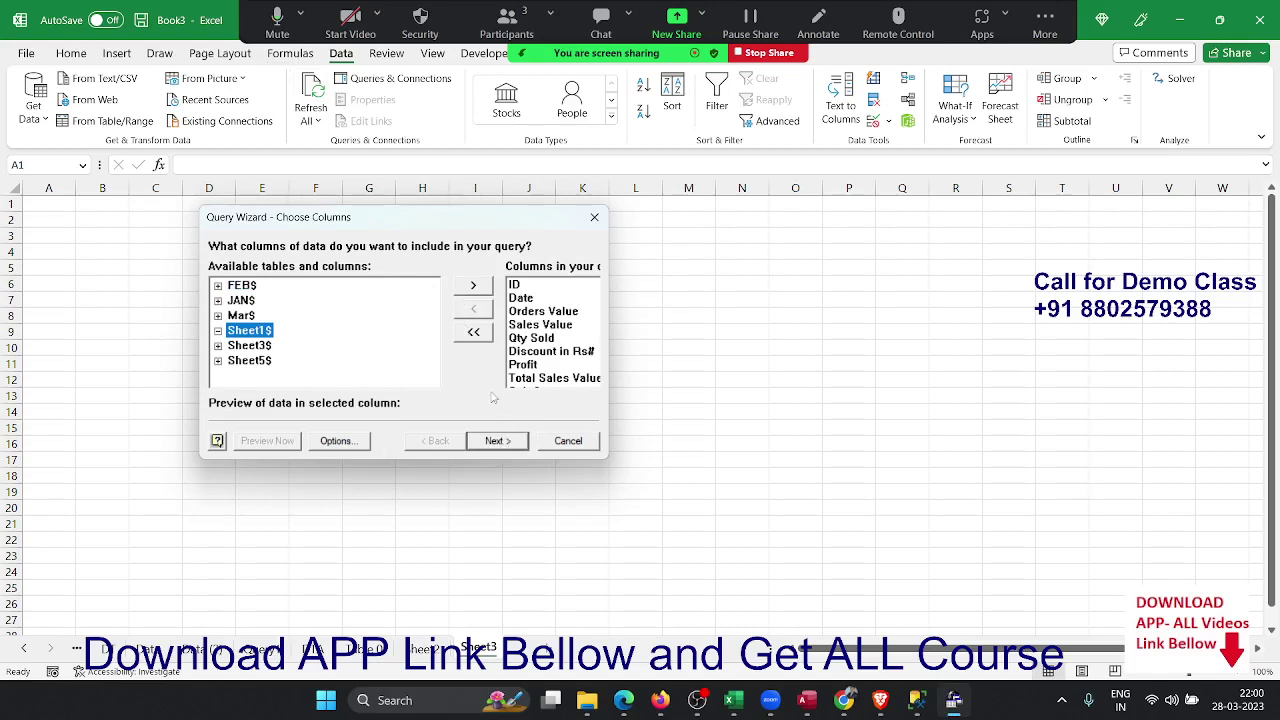
left_click(520, 298)
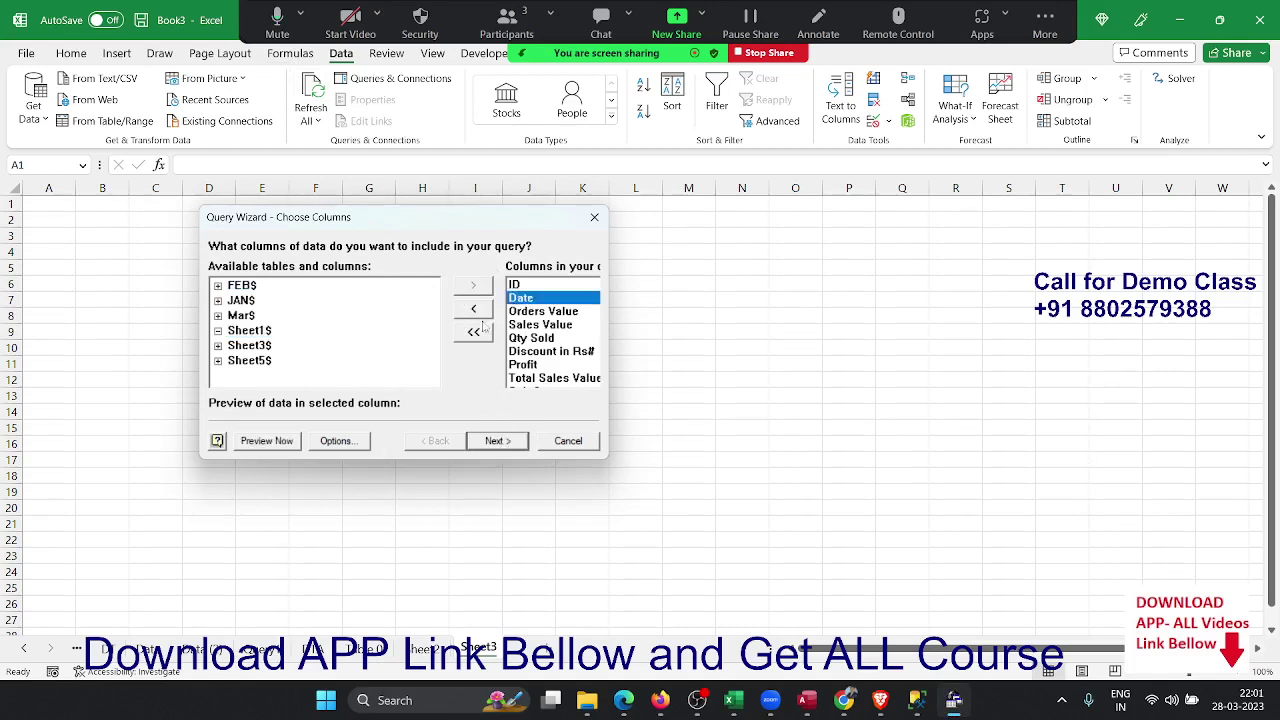
left_click(476, 312)
left_click(476, 314)
left_click(474, 311)
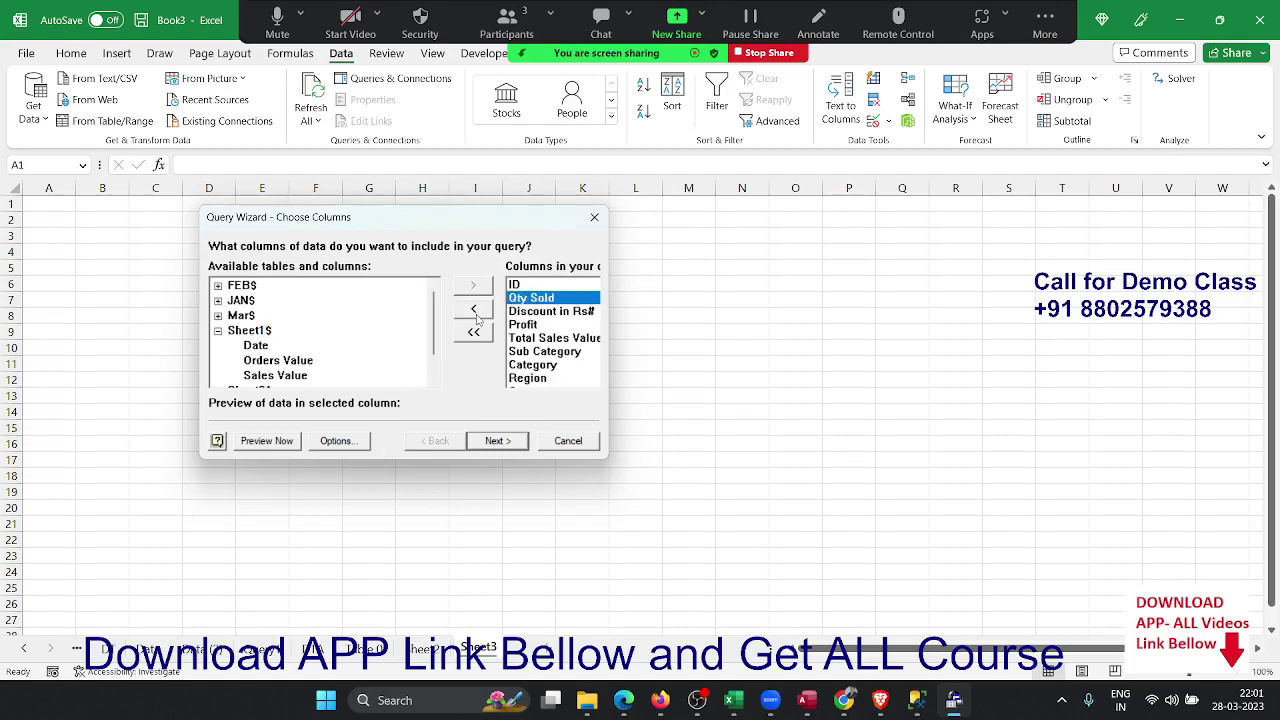
left_click(509, 312)
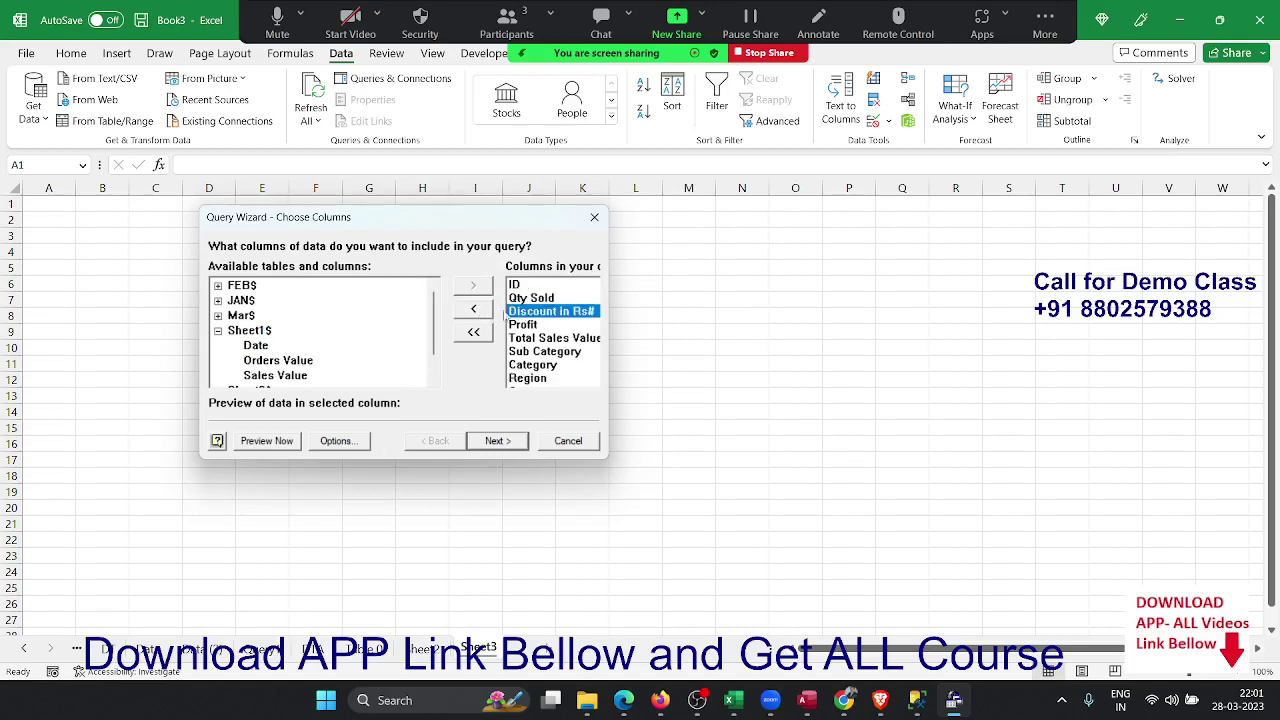
left_click(461, 311)
left_click(461, 311)
left_click(461, 311)
left_click(461, 311)
left_click(461, 311)
left_click(461, 311)
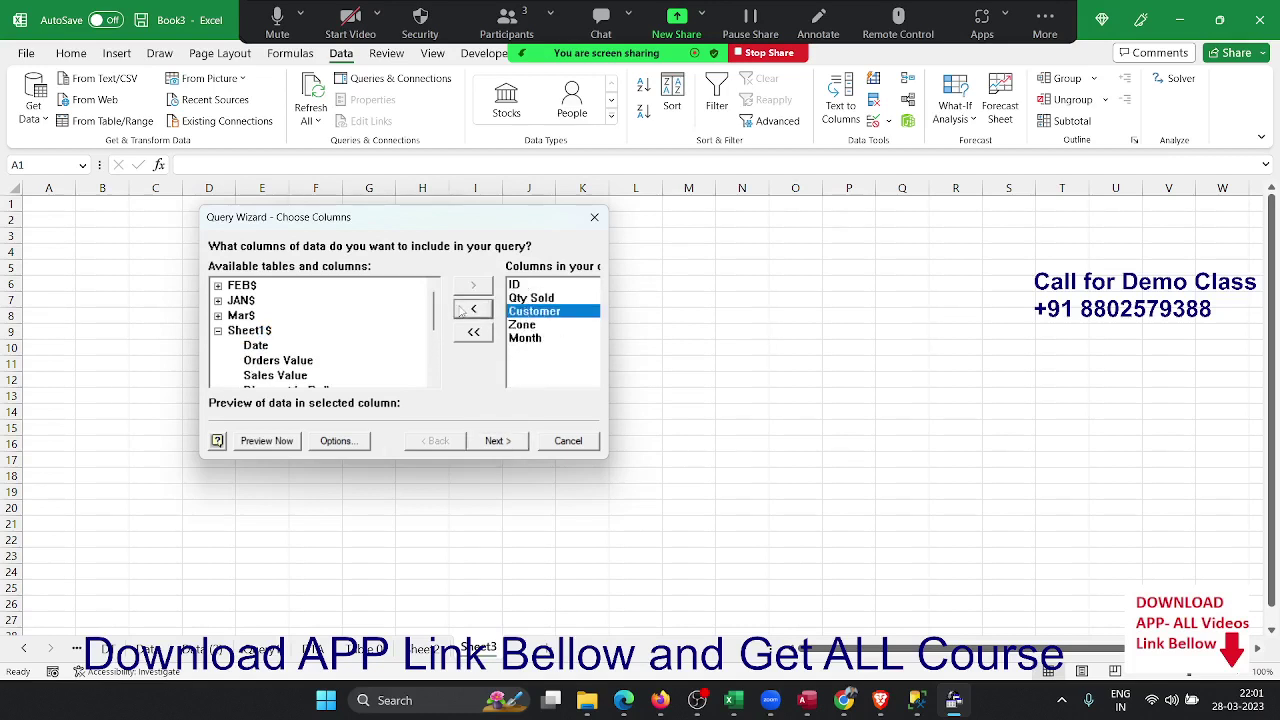
left_click(461, 311)
left_click(461, 311)
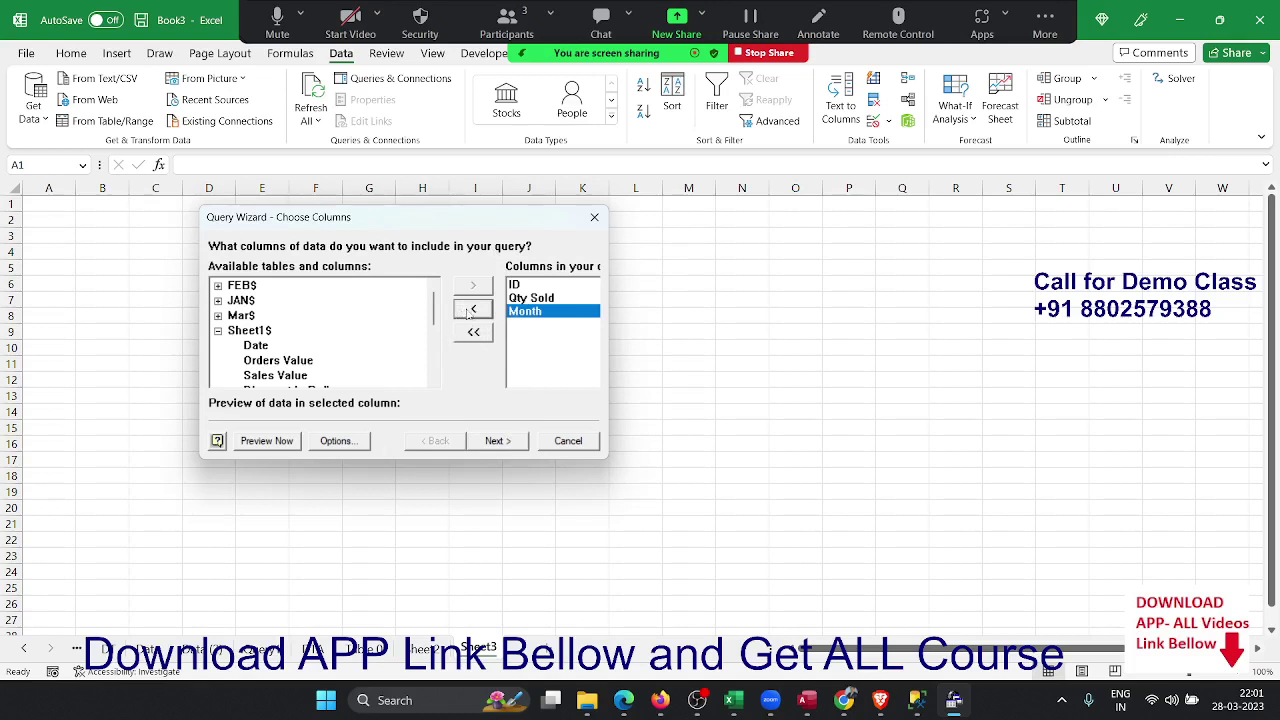
left_click(473, 311)
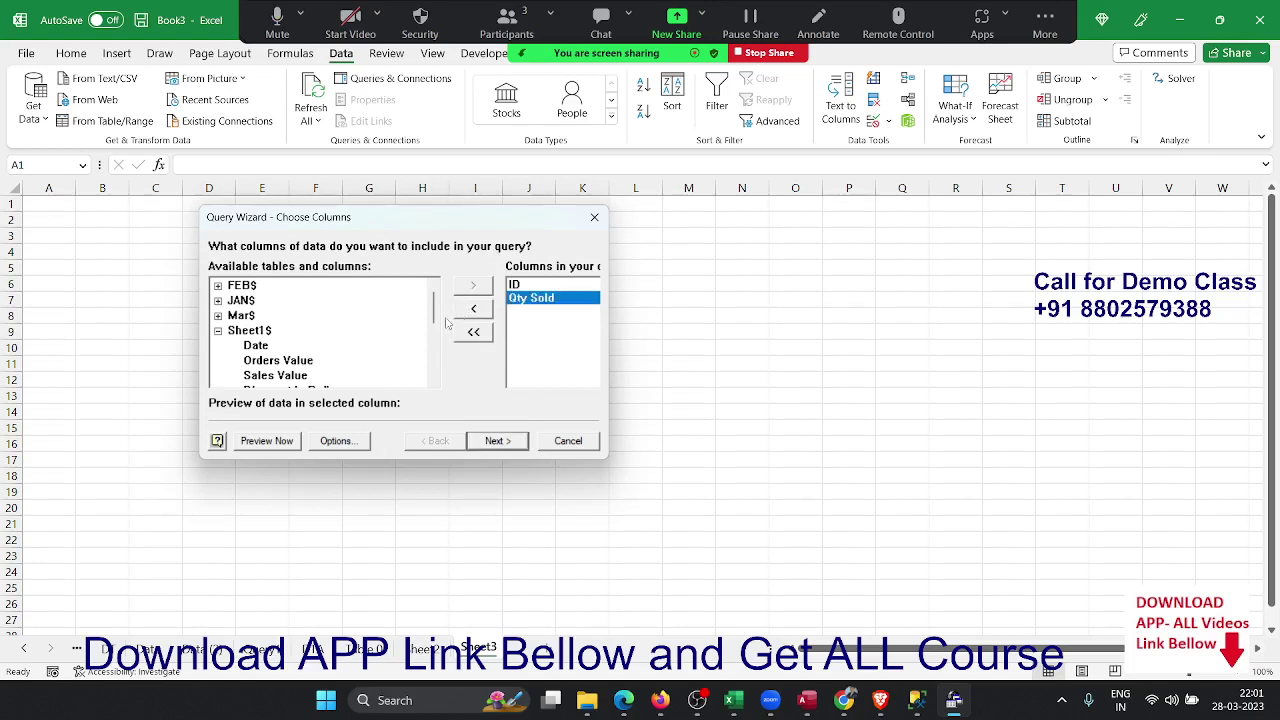
Step: Leave only Zone followed by Qty Sold in the query's column list
left_click(278, 360)
scroll(278, 360, "down", 2)
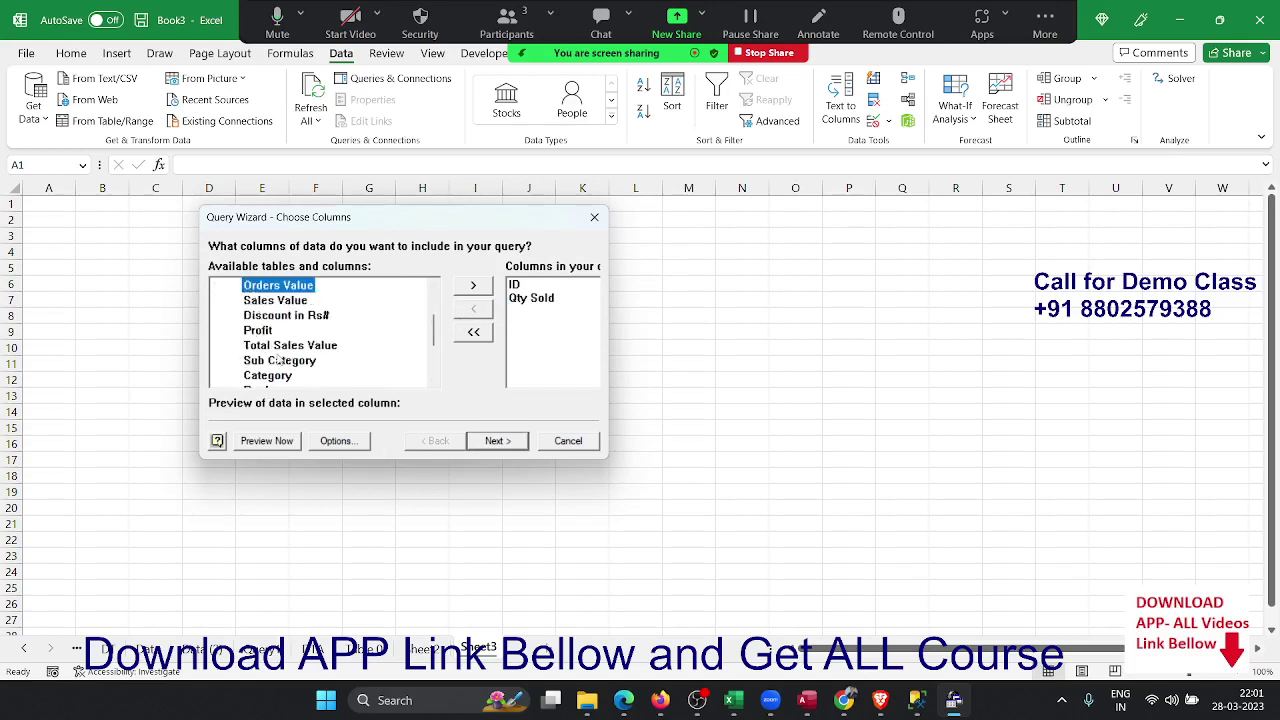
scroll(277, 358, "down", 2)
left_click(262, 330)
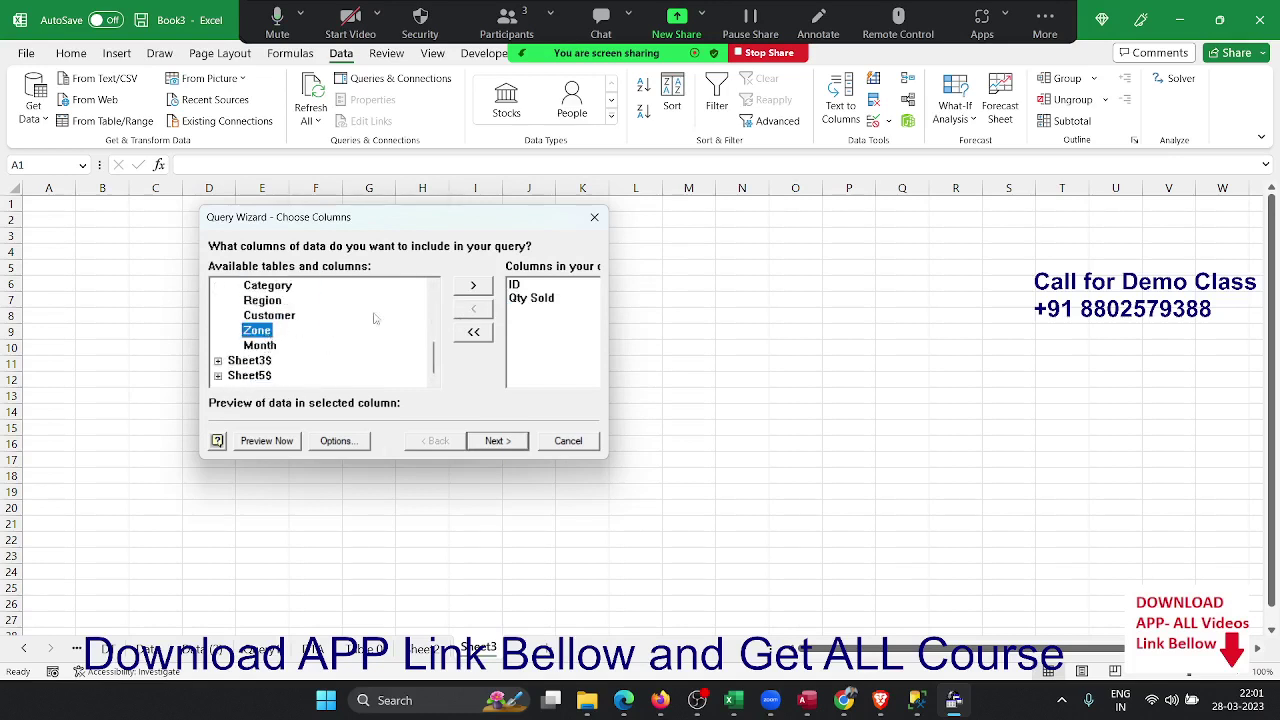
left_click(487, 290)
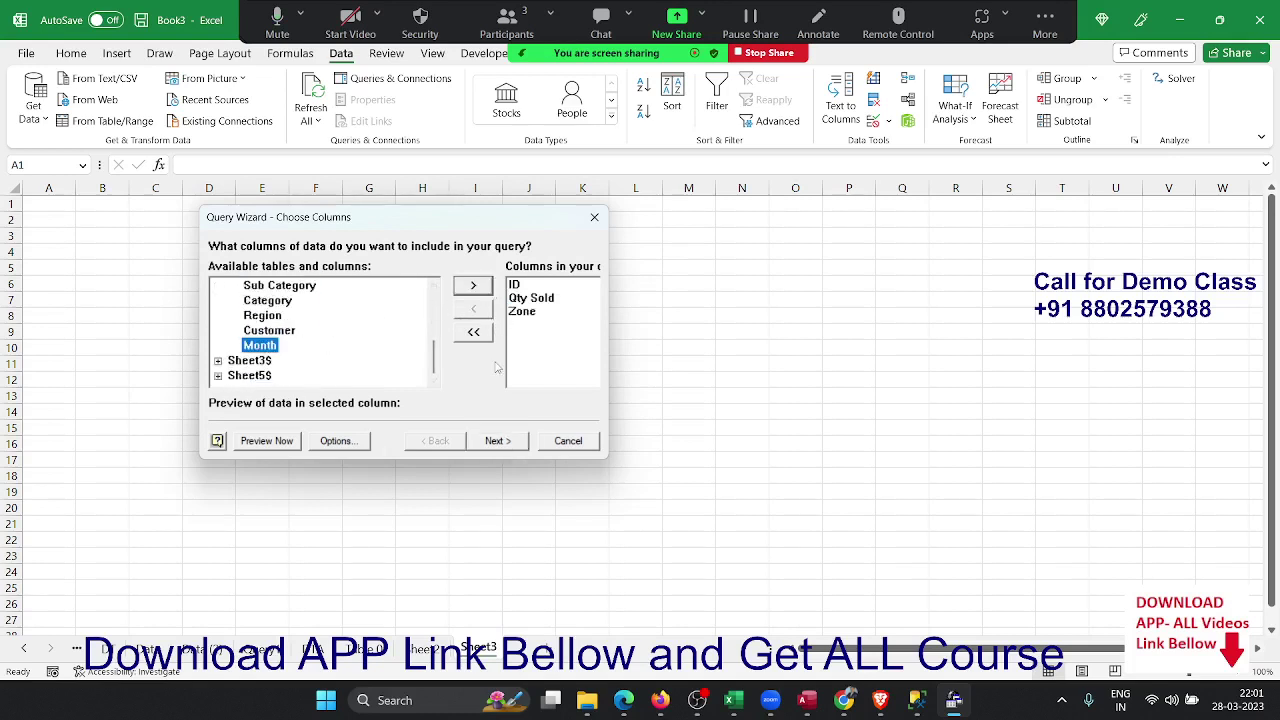
left_click(514, 285)
left_click(476, 309)
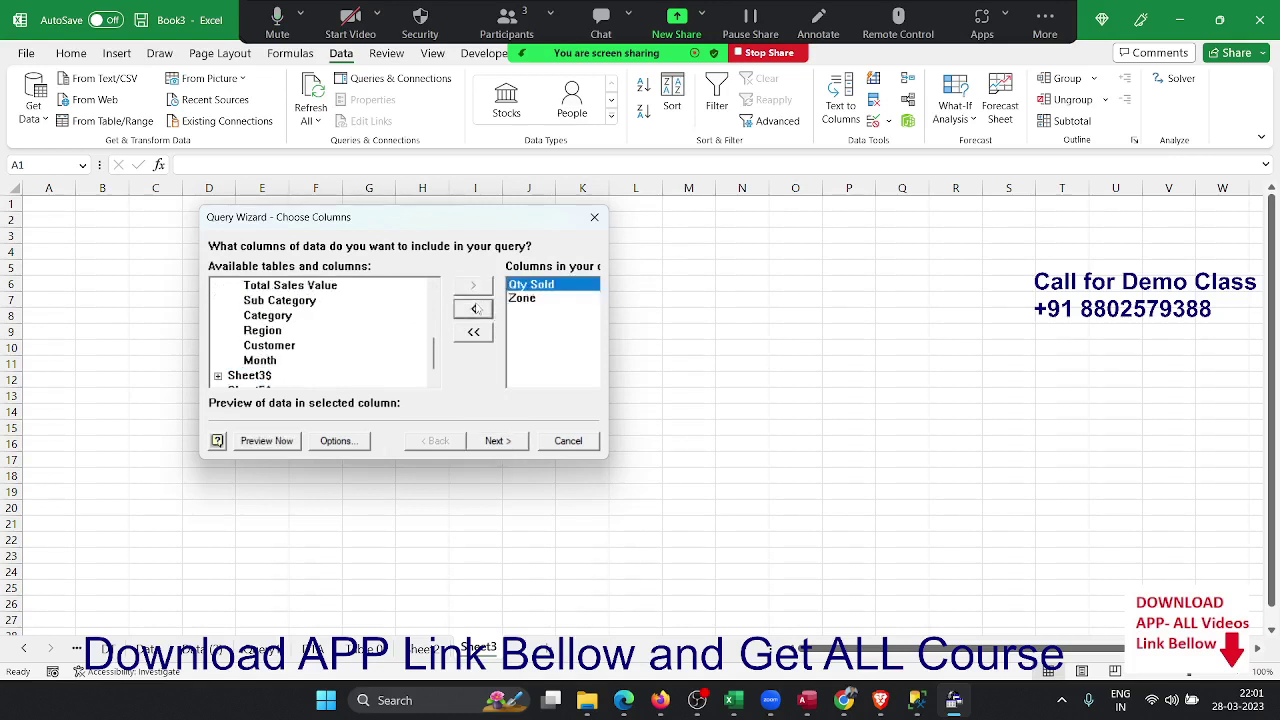
left_click(529, 299)
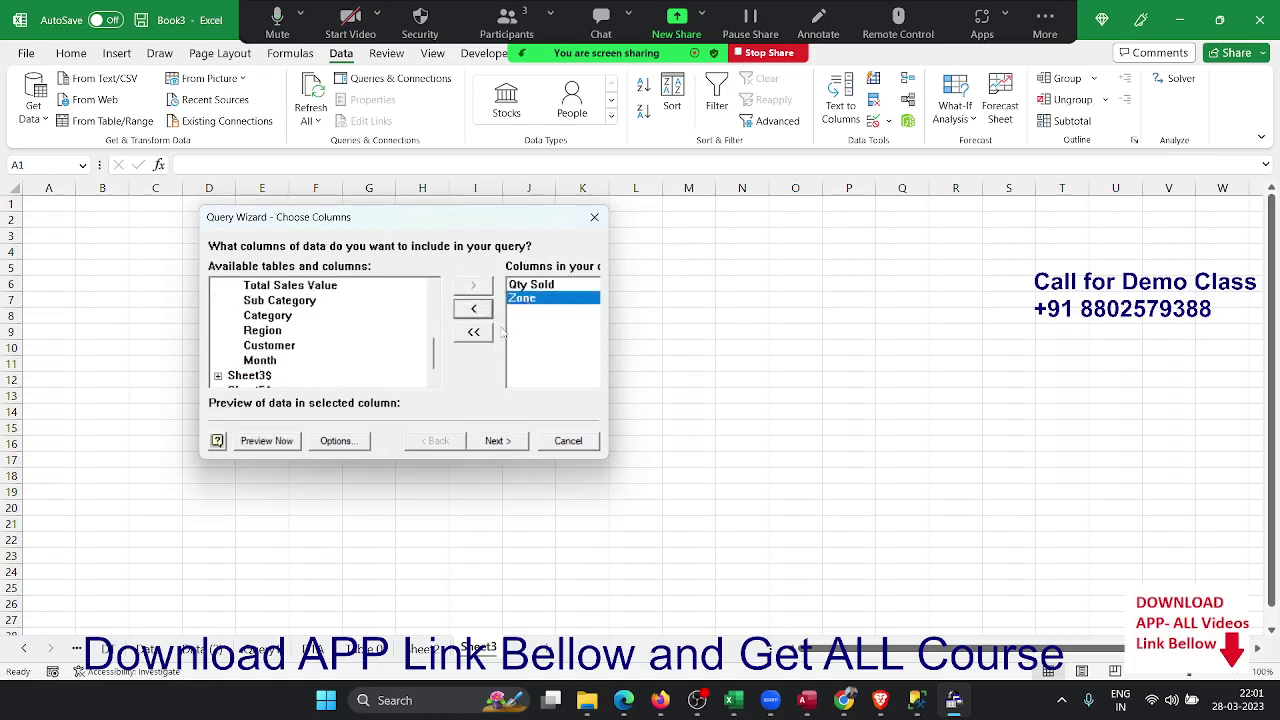
left_click(540, 289)
left_click(540, 298)
left_click(511, 290)
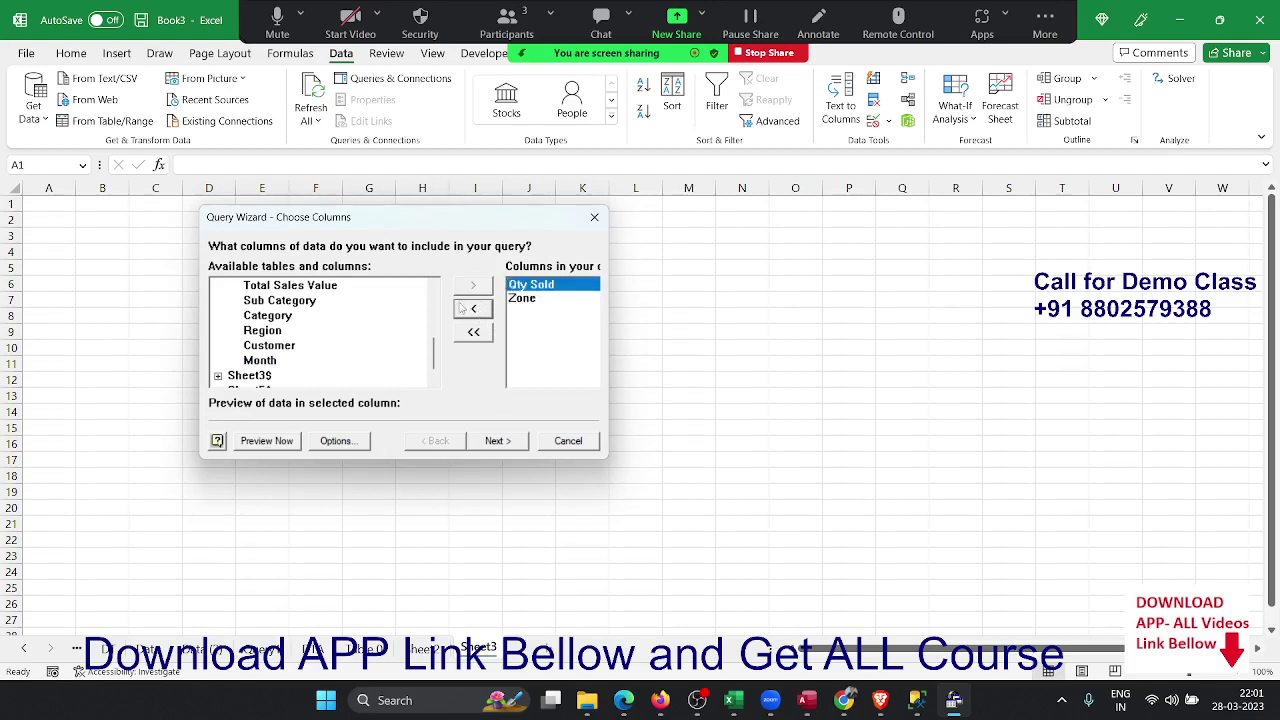
left_click(470, 310)
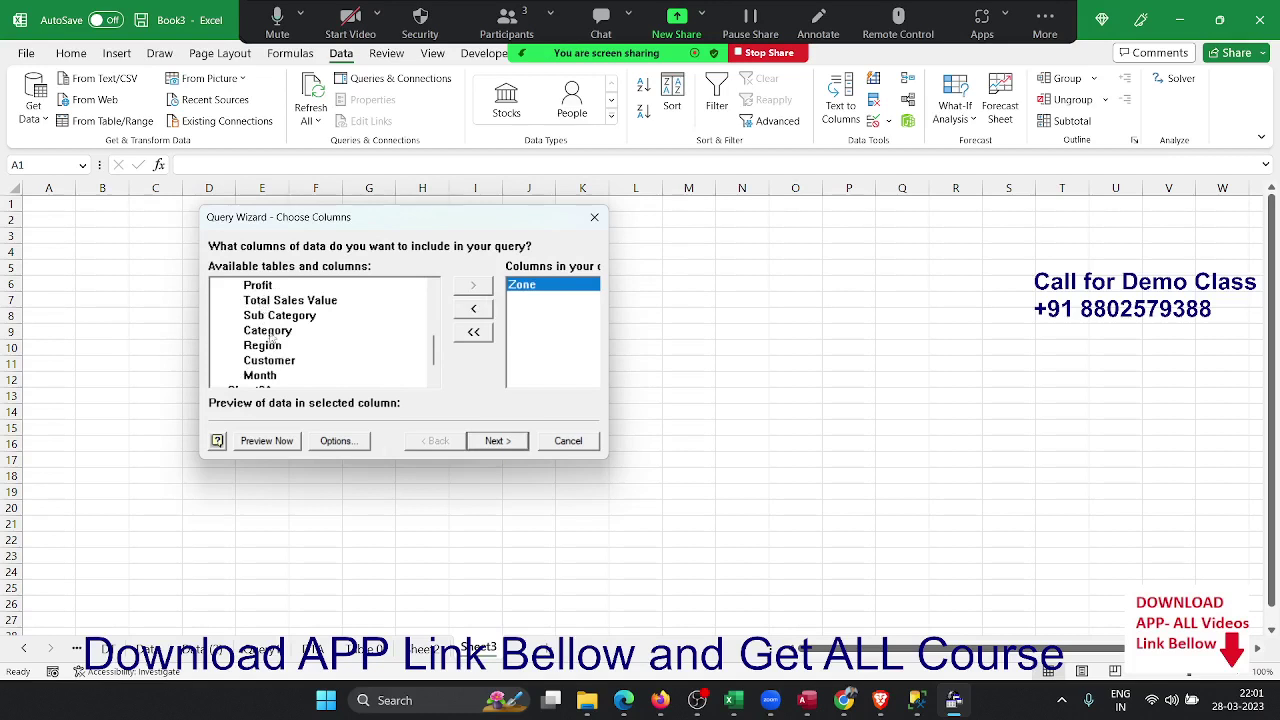
left_click(272, 345)
scroll(284, 350, "down", 1)
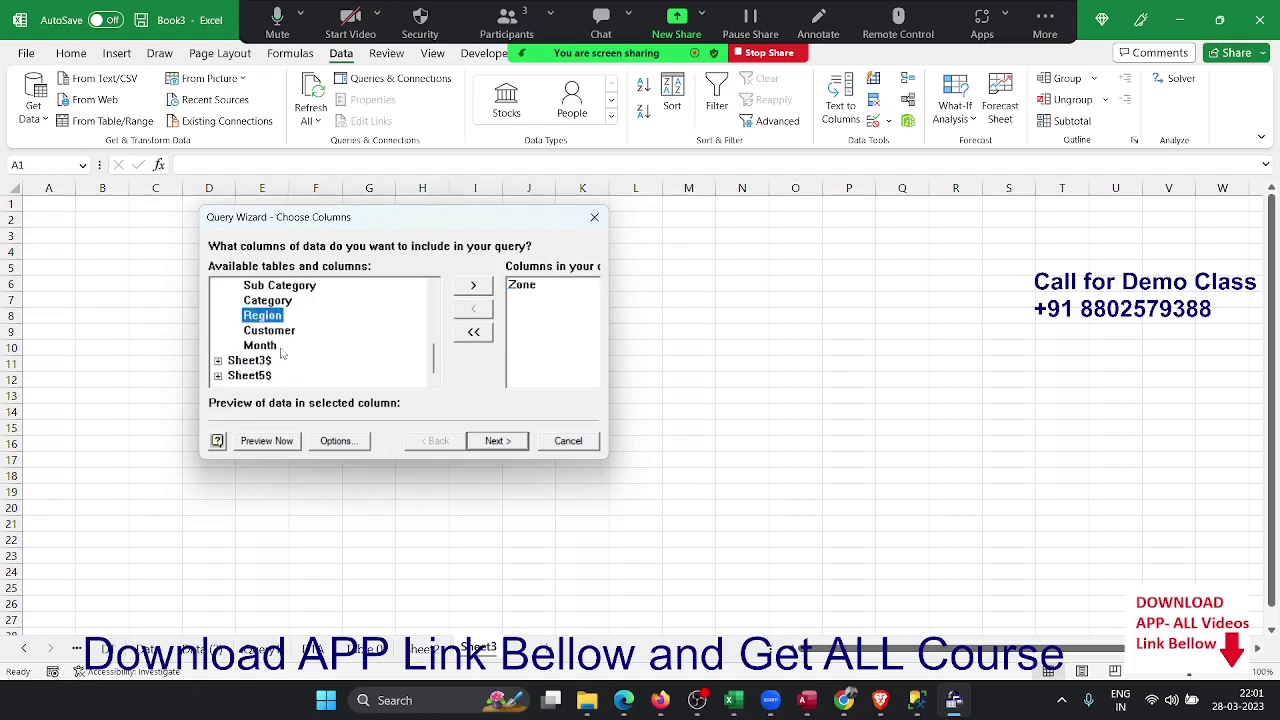
scroll(275, 345, "up", 2)
left_click(268, 316)
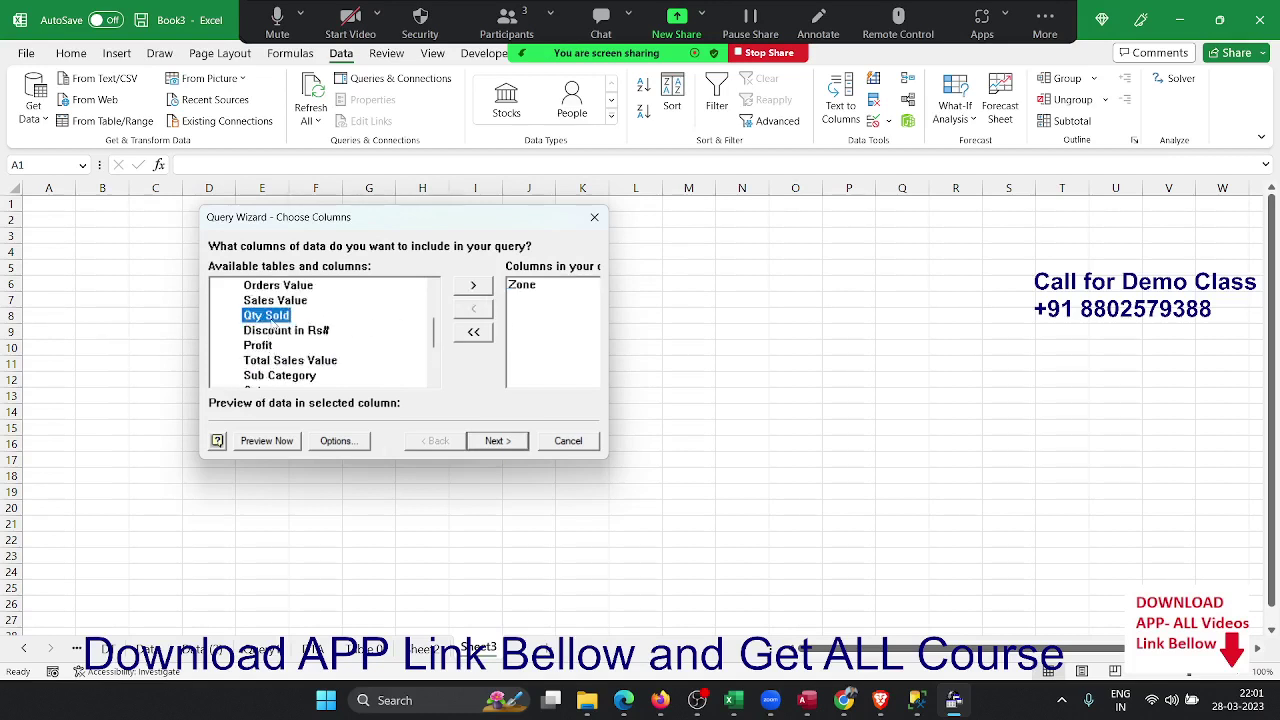
left_click(474, 295)
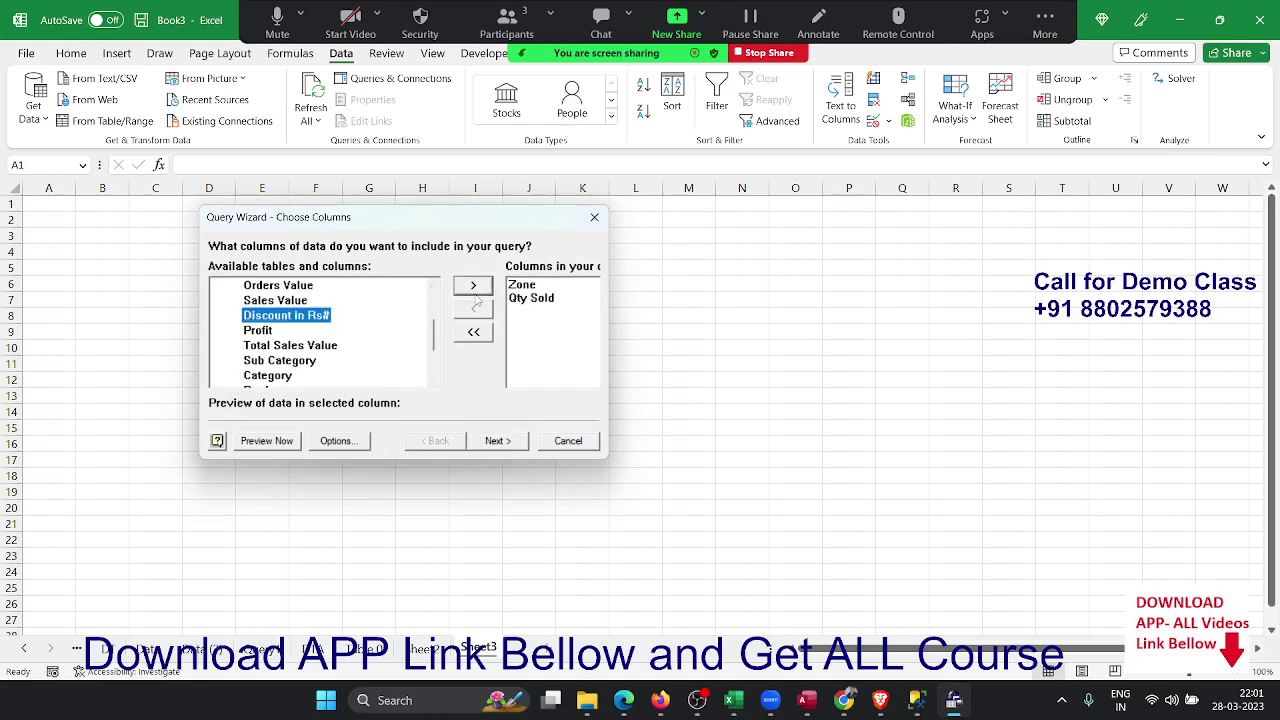
Step: Skip filtering and sorting, and finish the wizard to edit the query in Microsoft Query
left_click(491, 447)
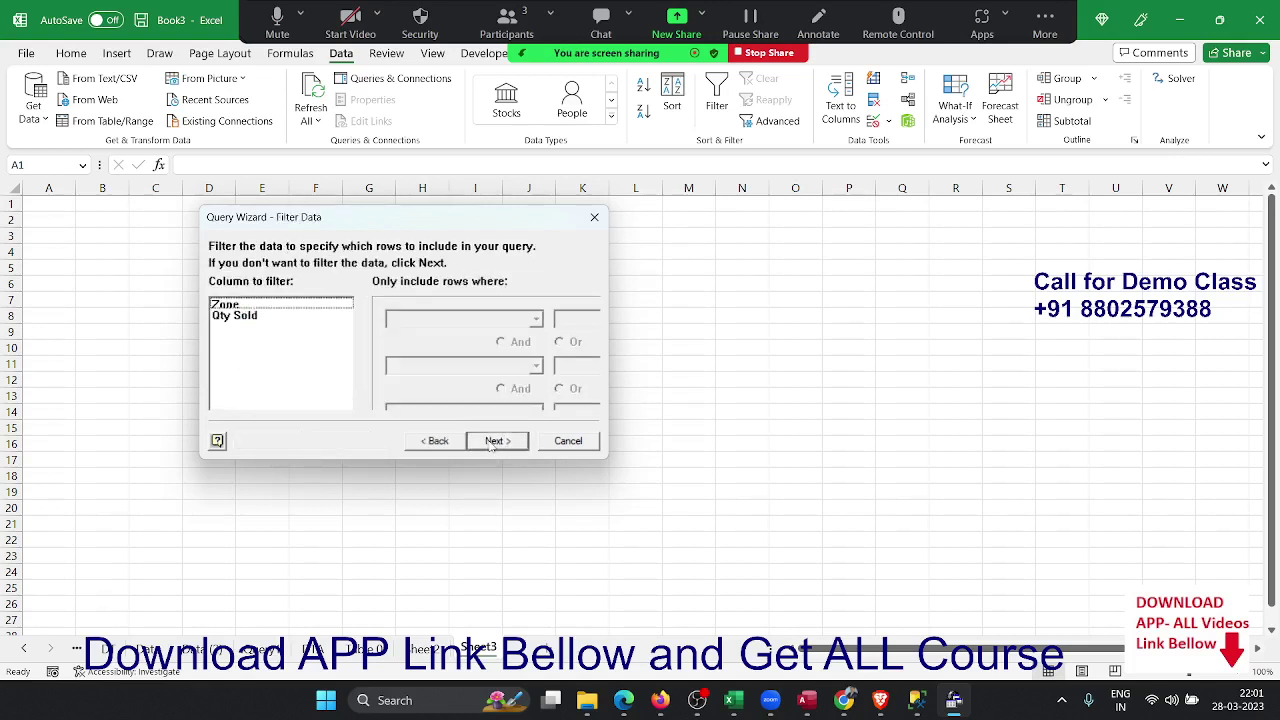
left_click(491, 441)
left_click(491, 441)
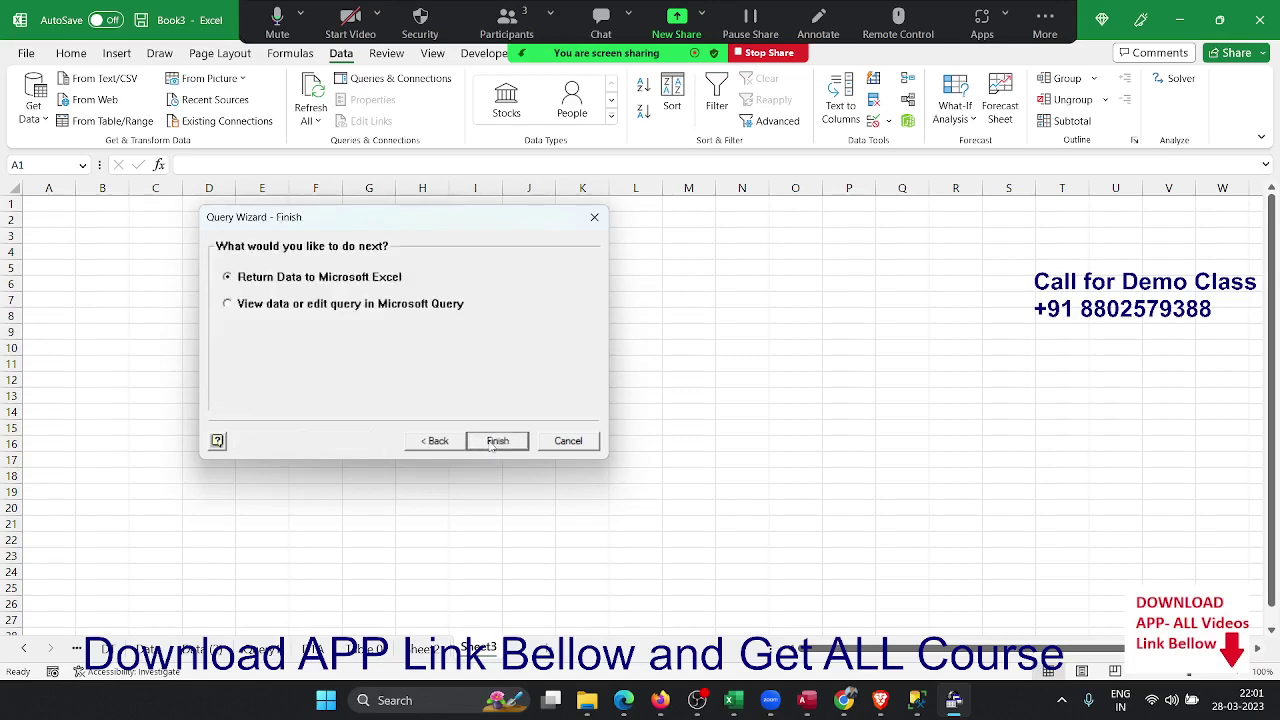
left_click(330, 304)
left_click(493, 443)
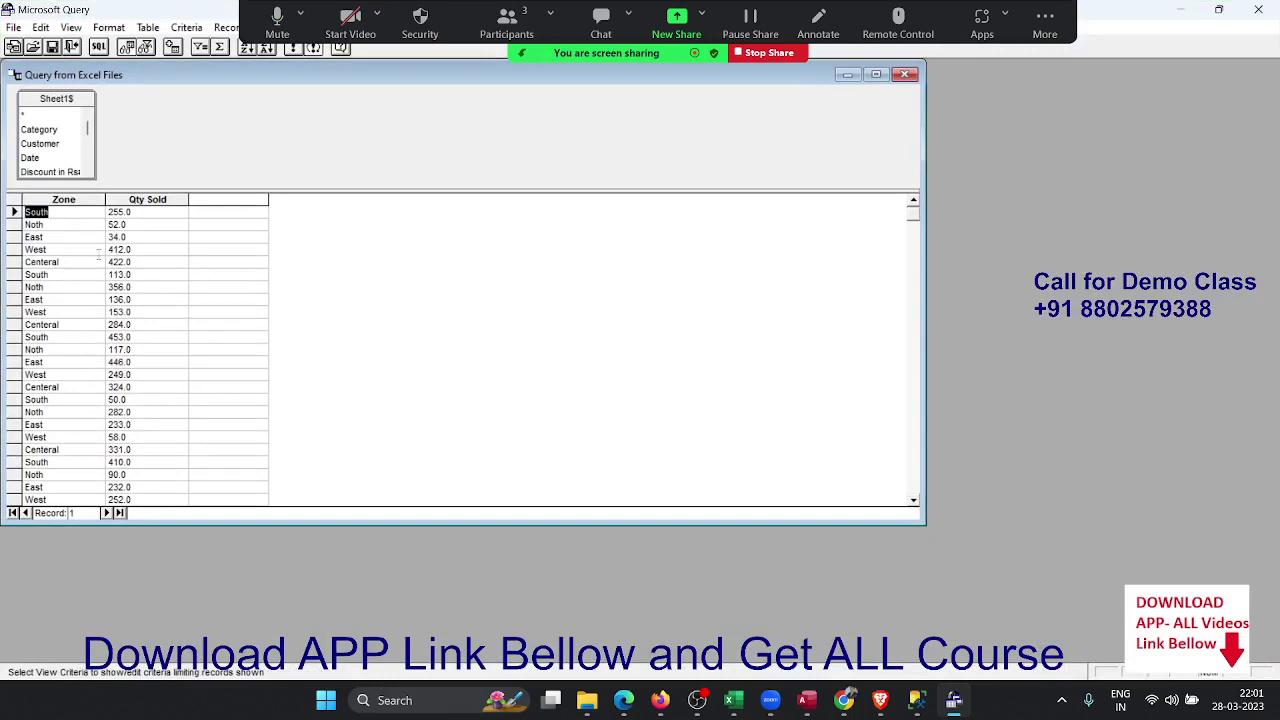
Step: Show the SELECT statement for Zone and Qty Sold from Sheet1$ in the SQL dialog
left_click(98, 47)
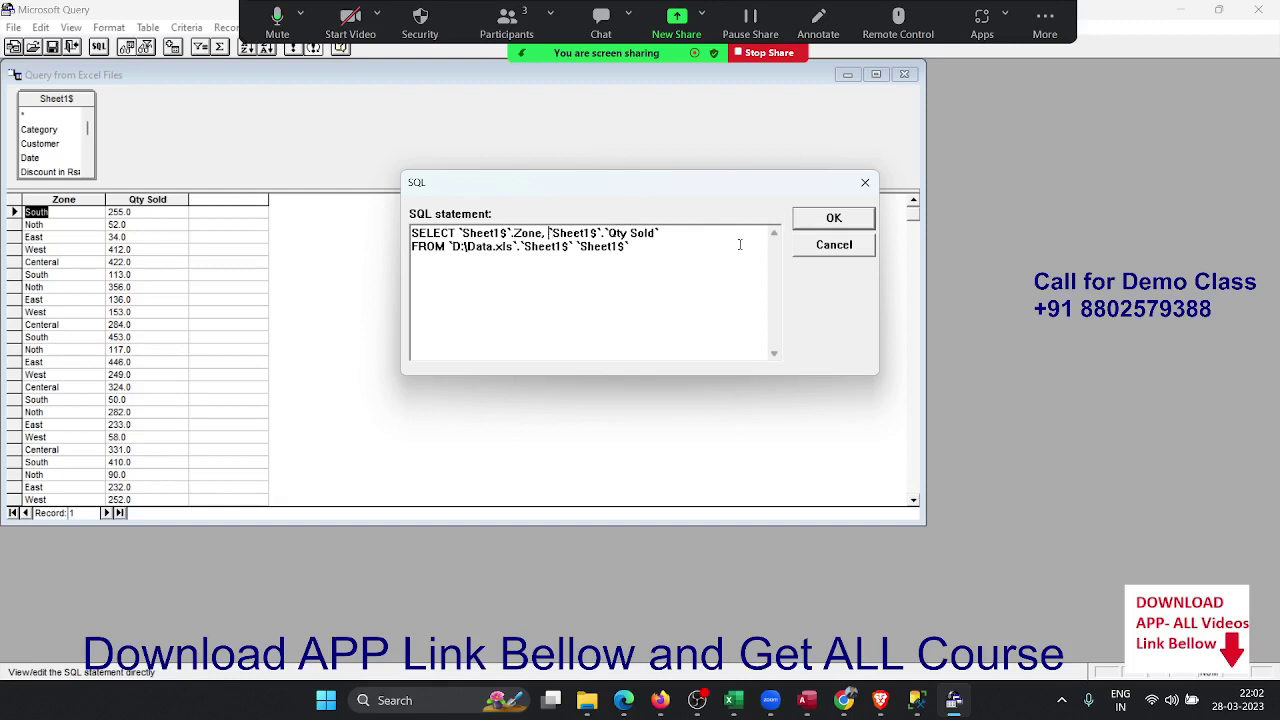
Step: Rewrite the SQL to Sum(Qty Sold) AS 'TOTAL', grouped by `Sheet1$`.Zone, and apply it
left_click(549, 233)
type("Sy")
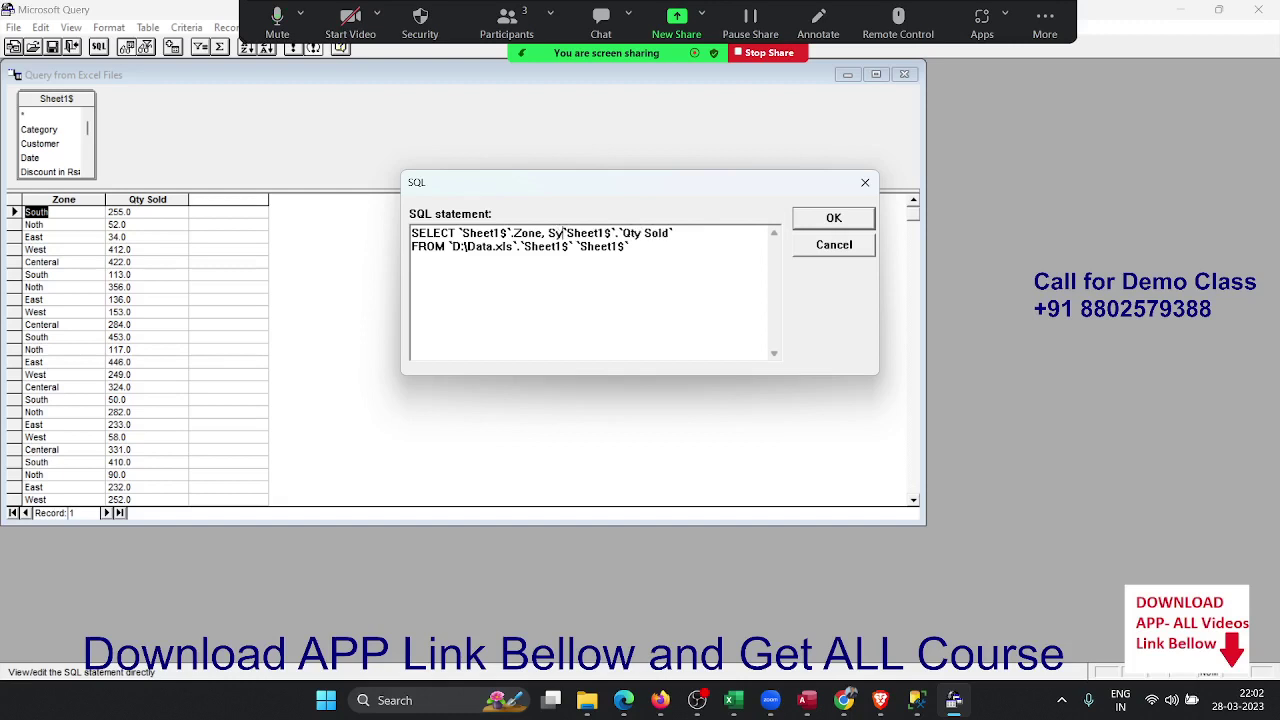
type("um")
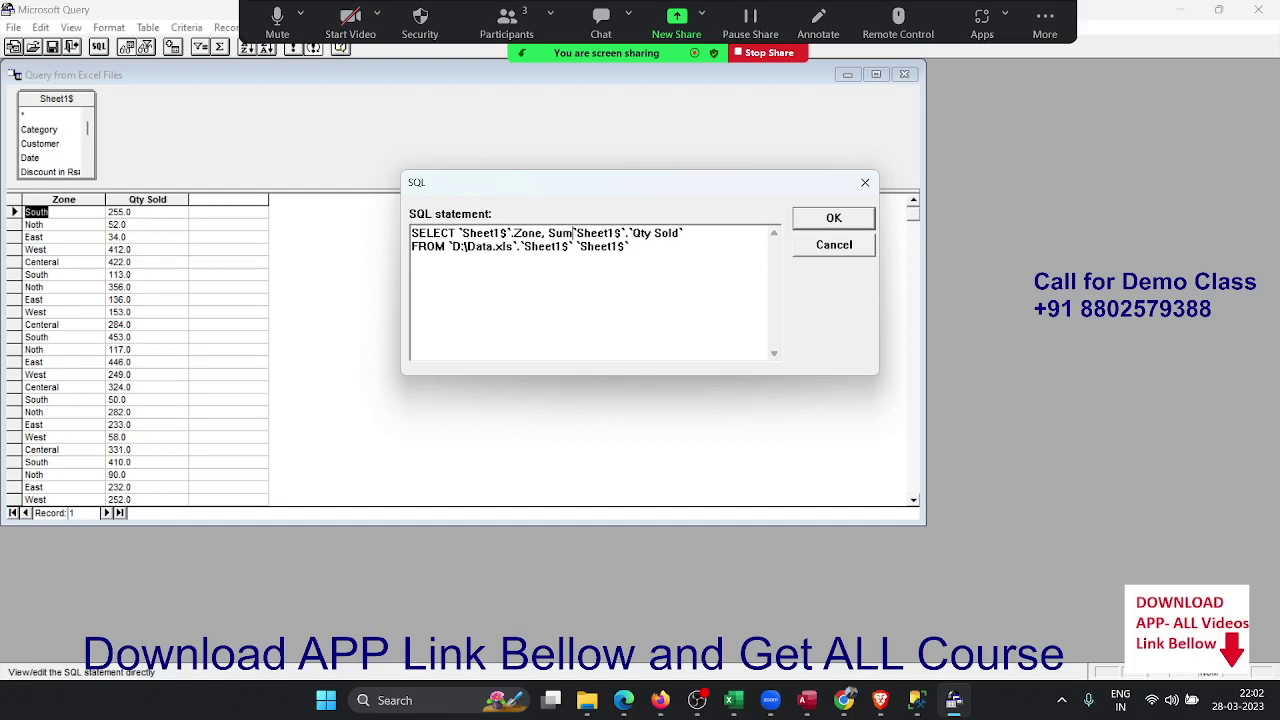
type("(")
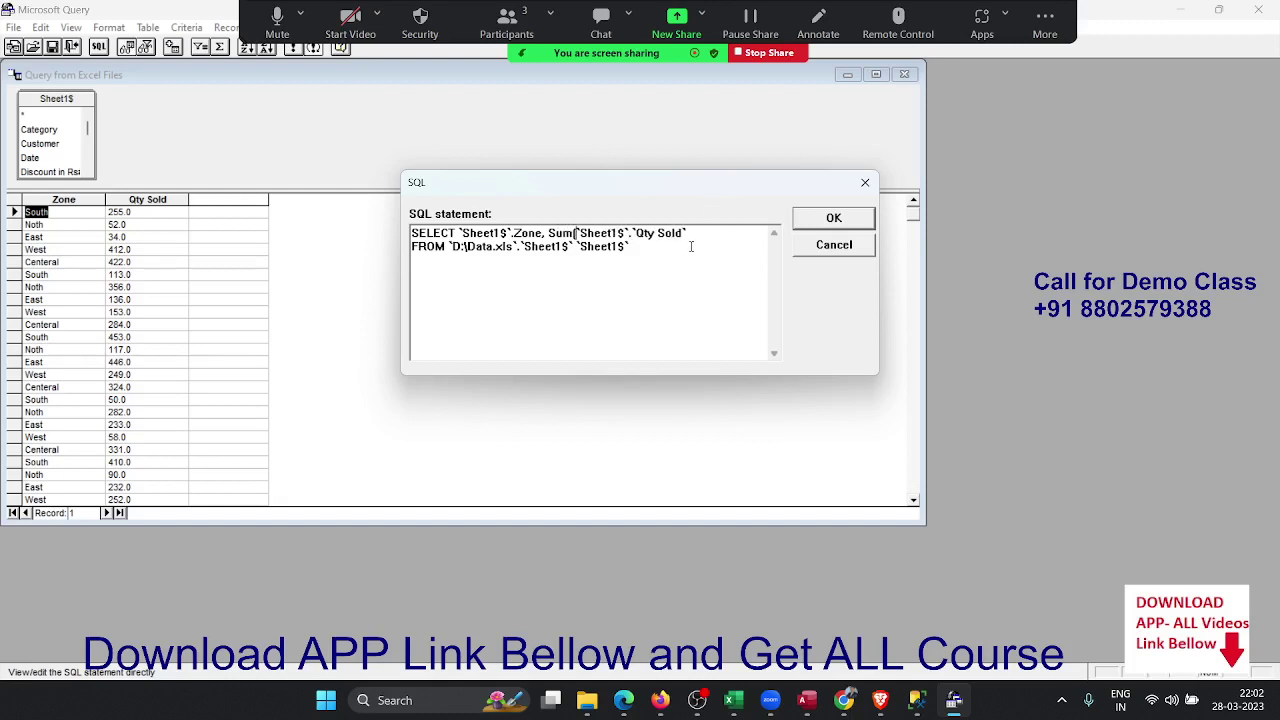
left_click(693, 235)
type(")")
type("AS")
type("TS")
key("BackSpace")
key("BackSpace")
type("OTAL")
type("Gr")
type("oup")
type("b")
type("y")
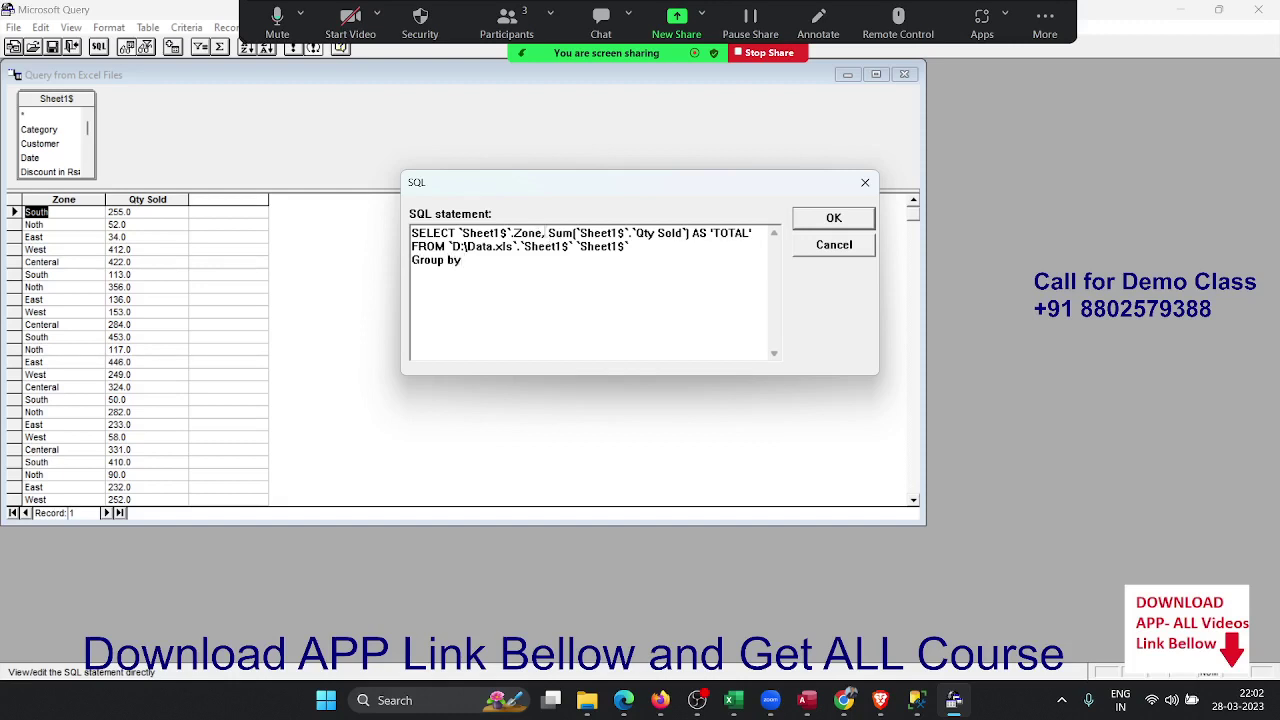
left_click_drag(543, 232, 459, 232)
key("ctrl+c")
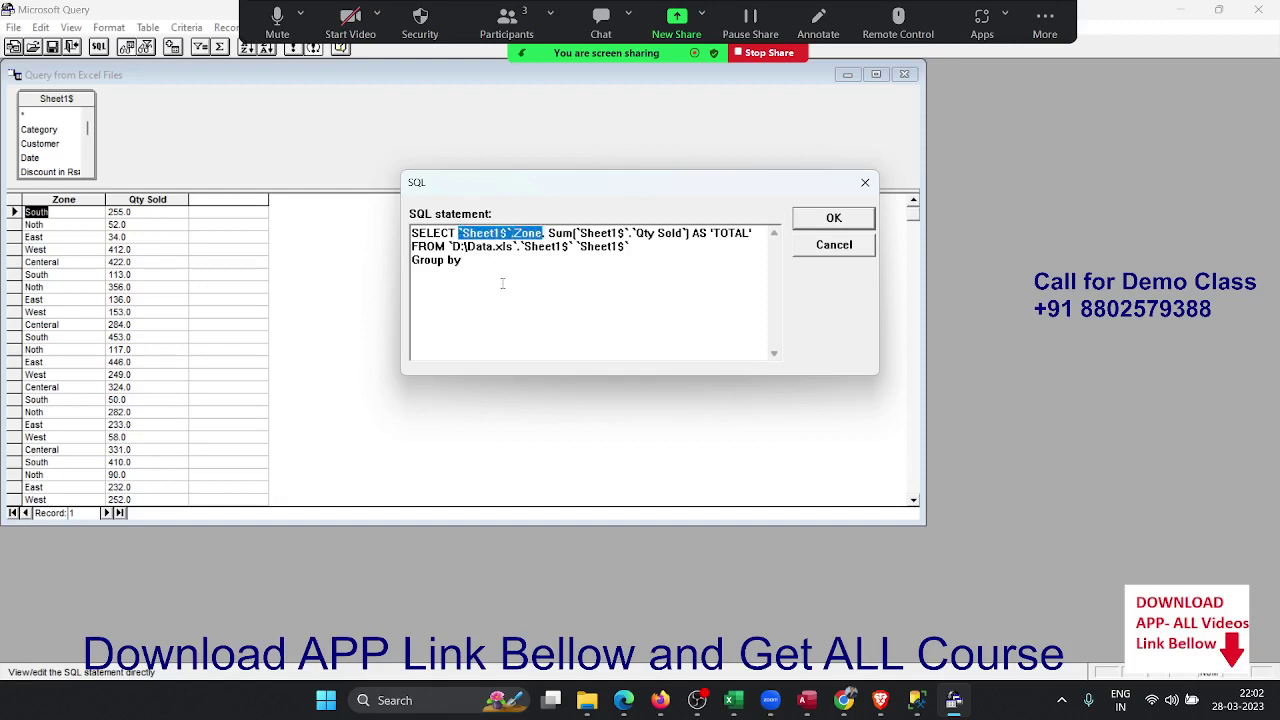
left_click(491, 262)
key("ctrl+v")
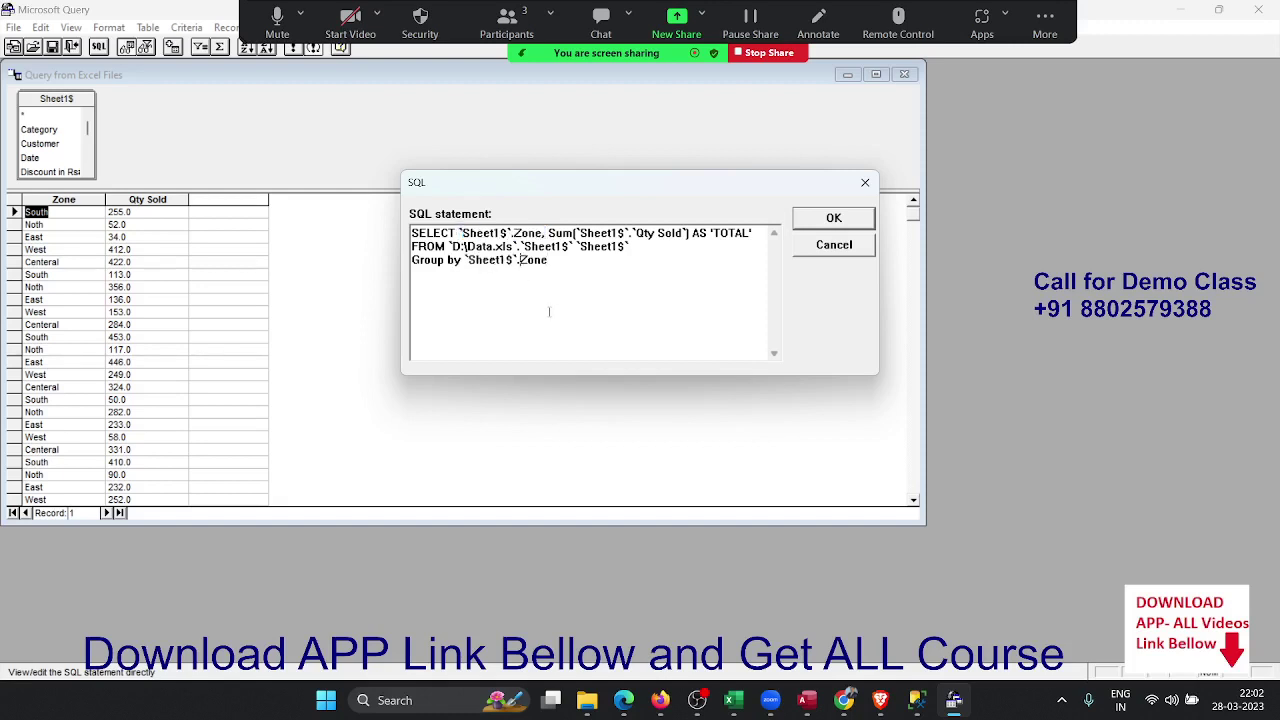
left_click(802, 227)
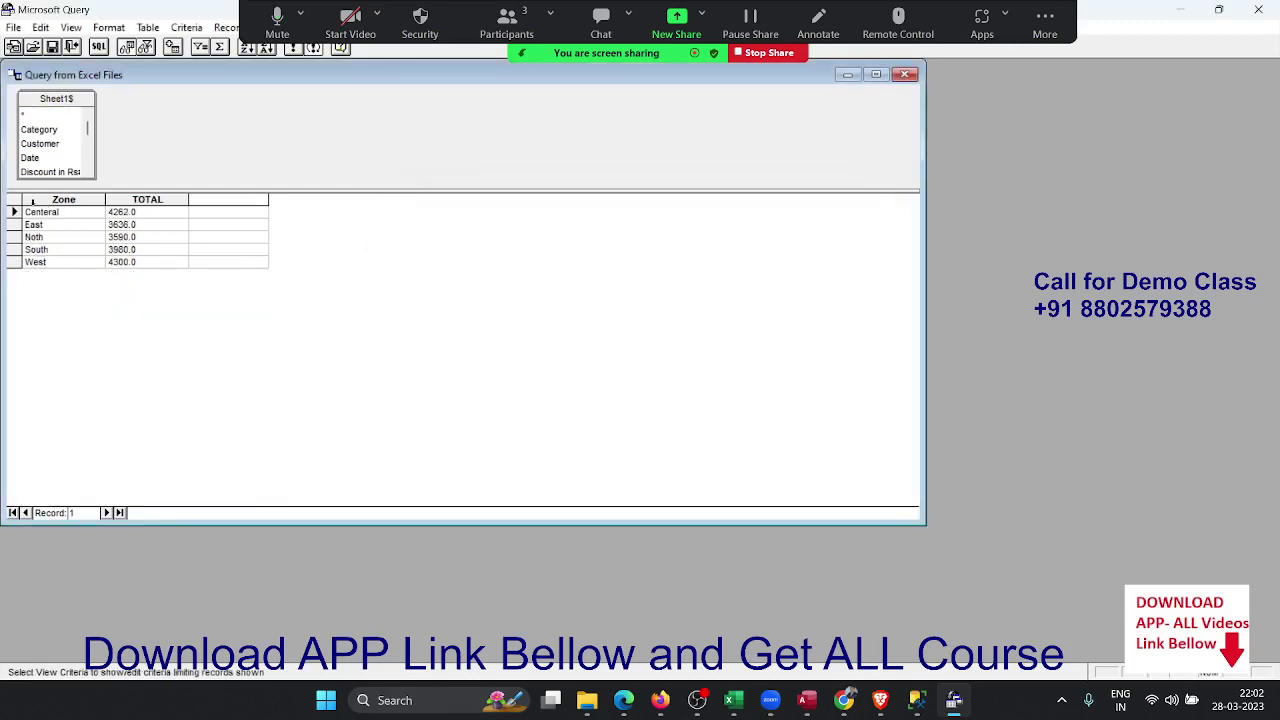
Step: Select the Zone and TOTAL columns and return them to Microsoft Excel
left_click_drag(37, 203, 107, 203)
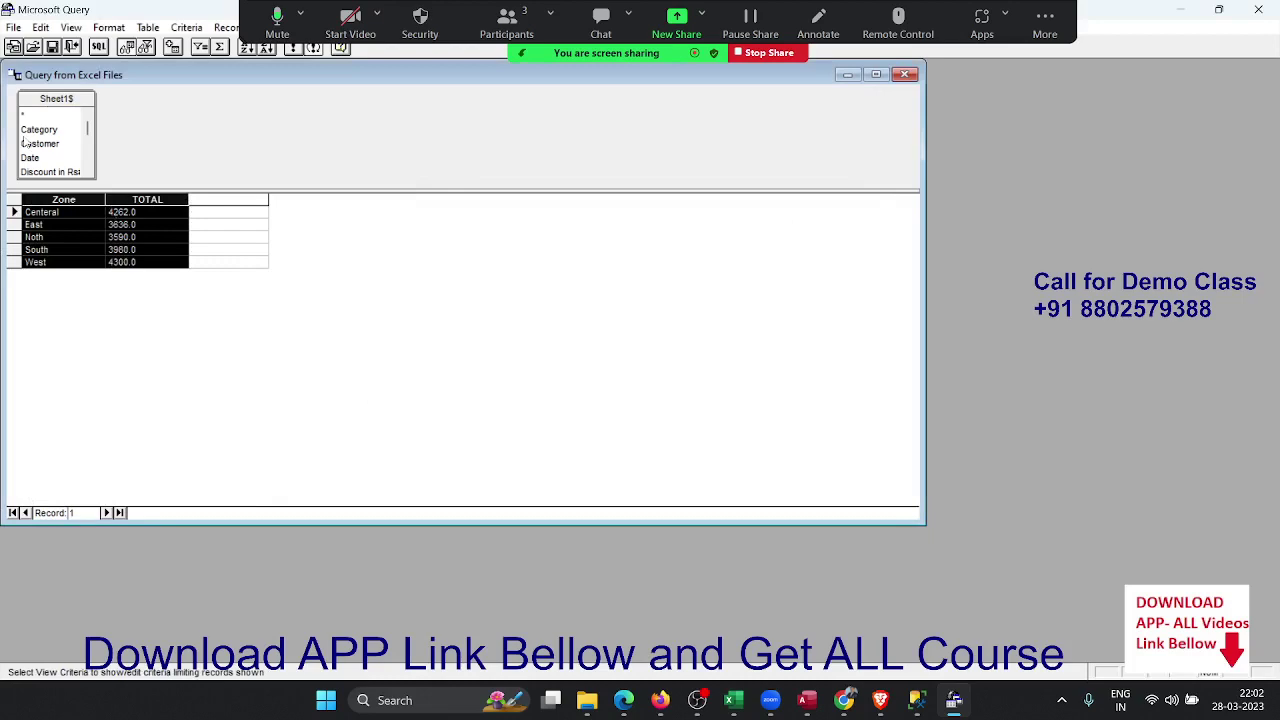
left_click(14, 27)
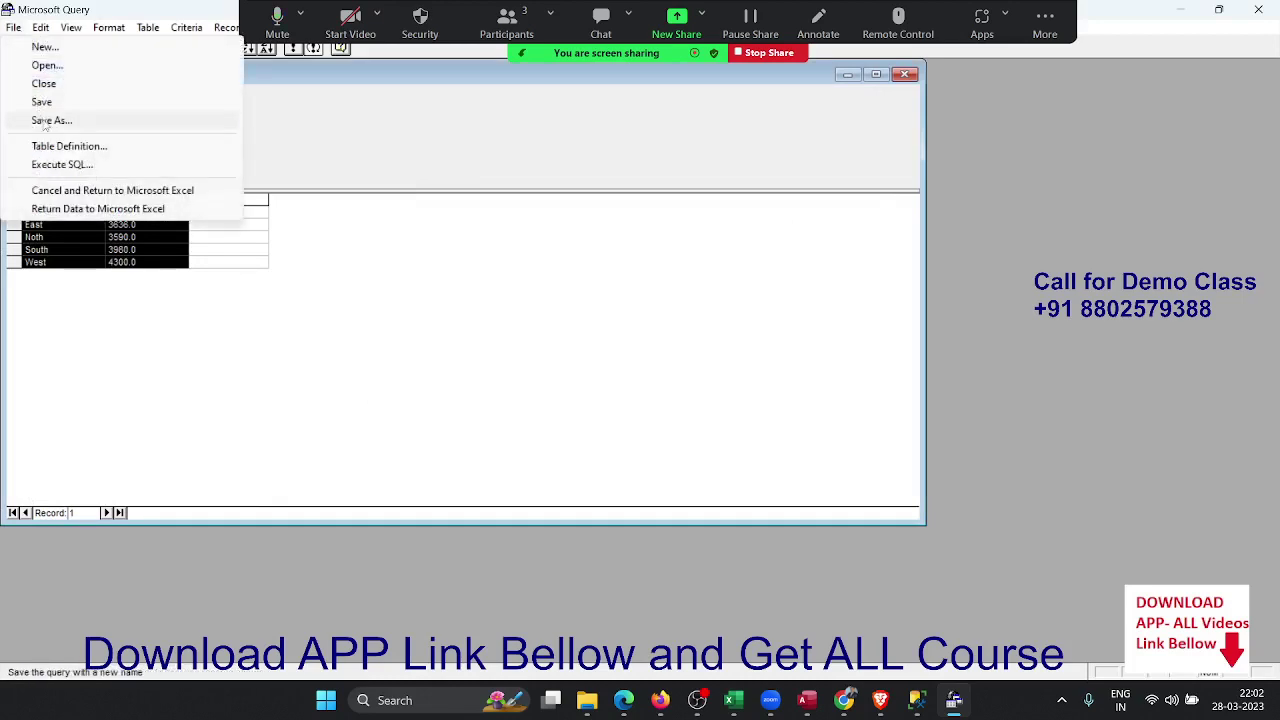
left_click(62, 208)
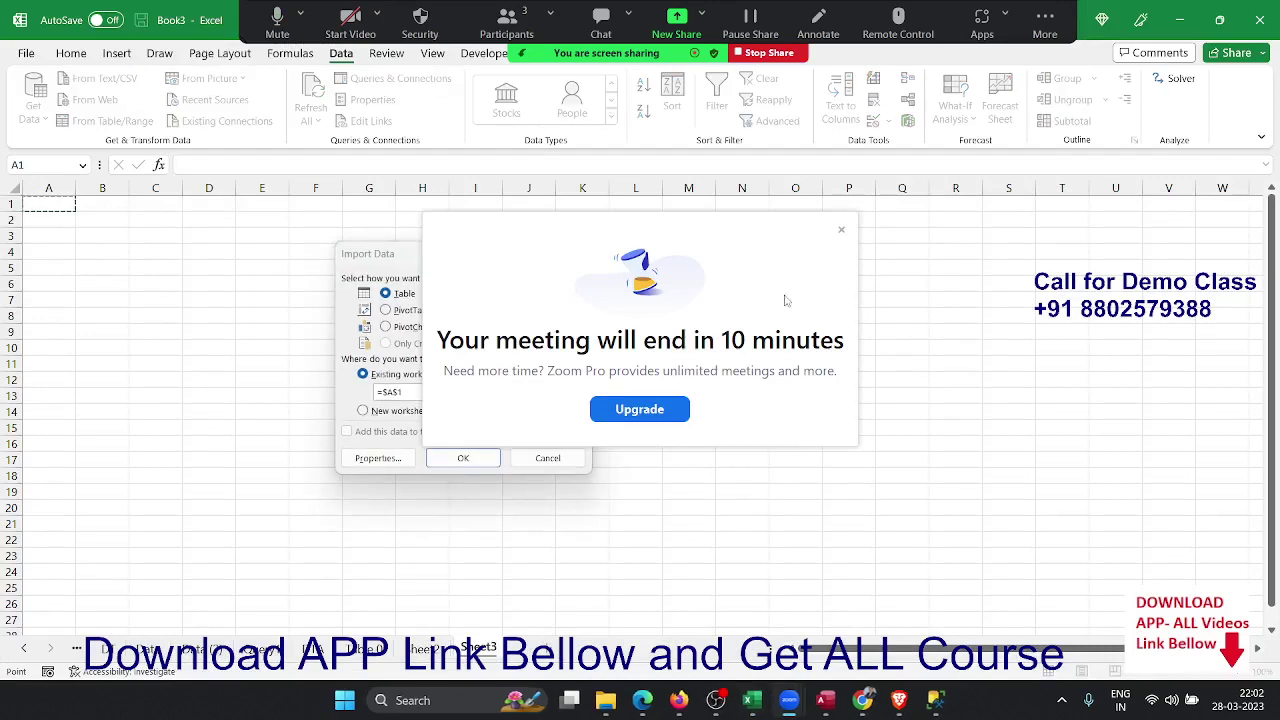
Step: Import the zone totals as a table at A1 on Sheet3, then show the Data ribbon
left_click(841, 229)
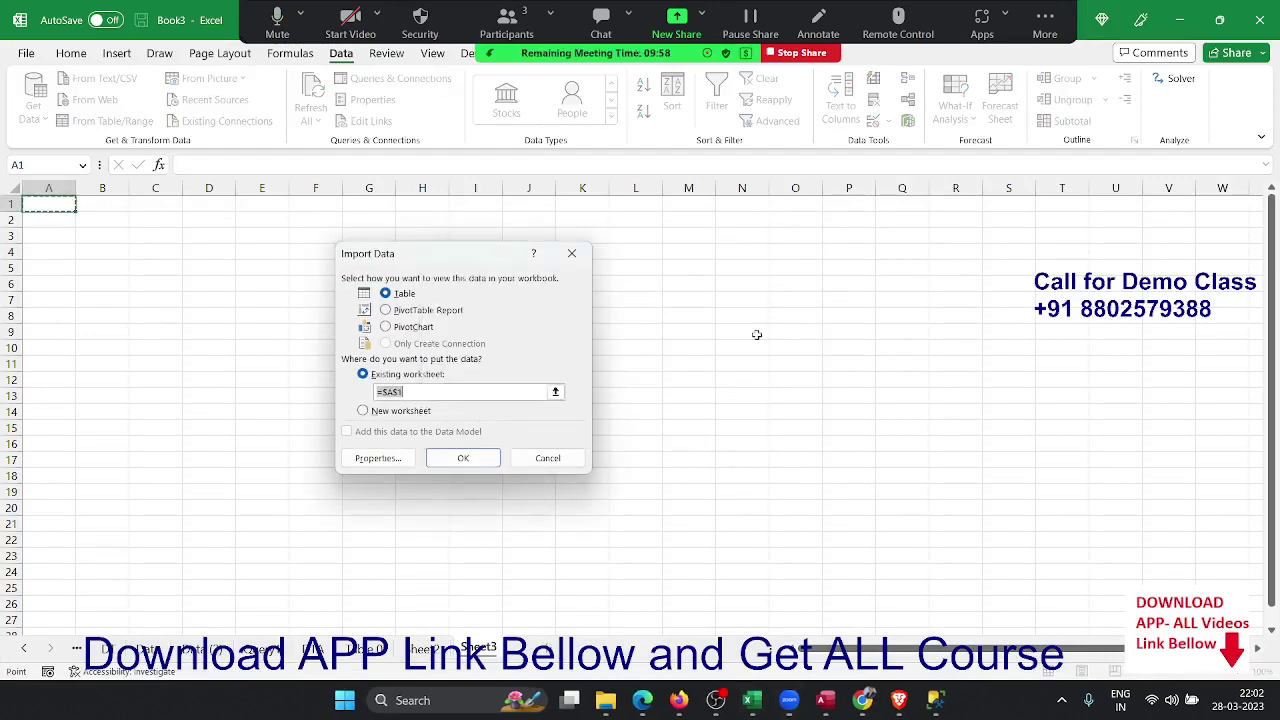
left_click(476, 457)
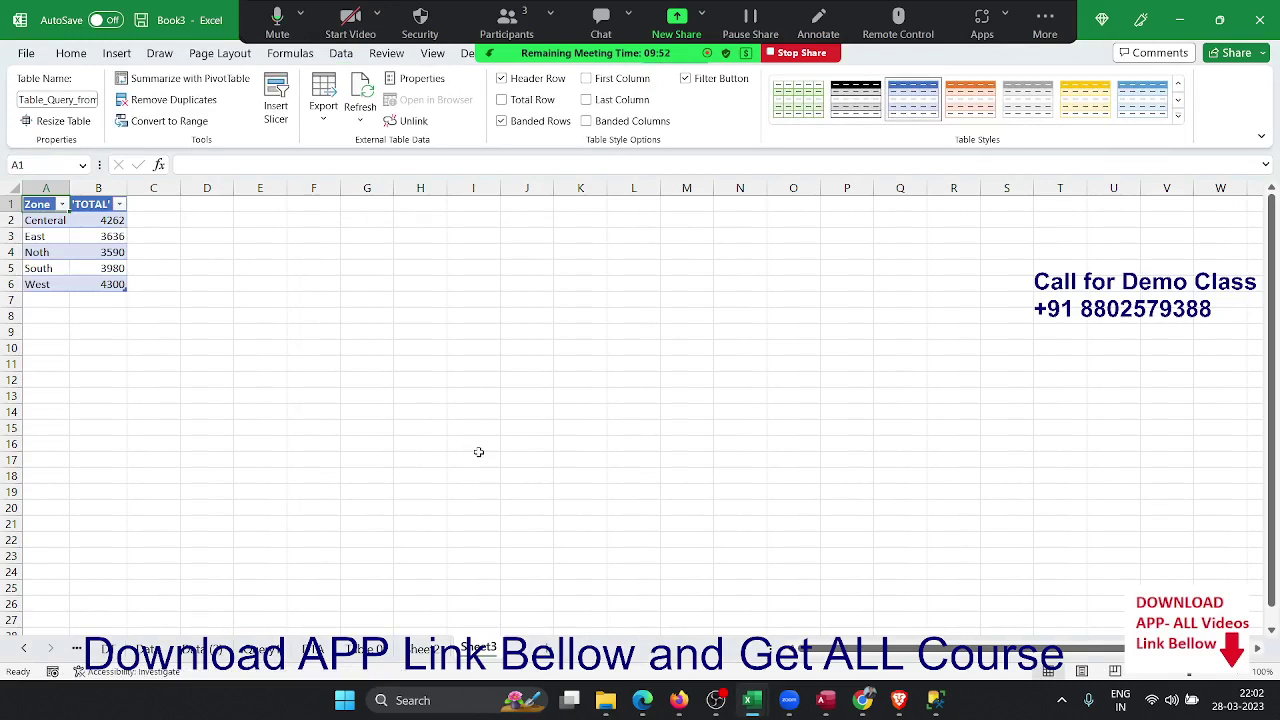
left_click(66, 241)
right_click(66, 241)
key("Escape")
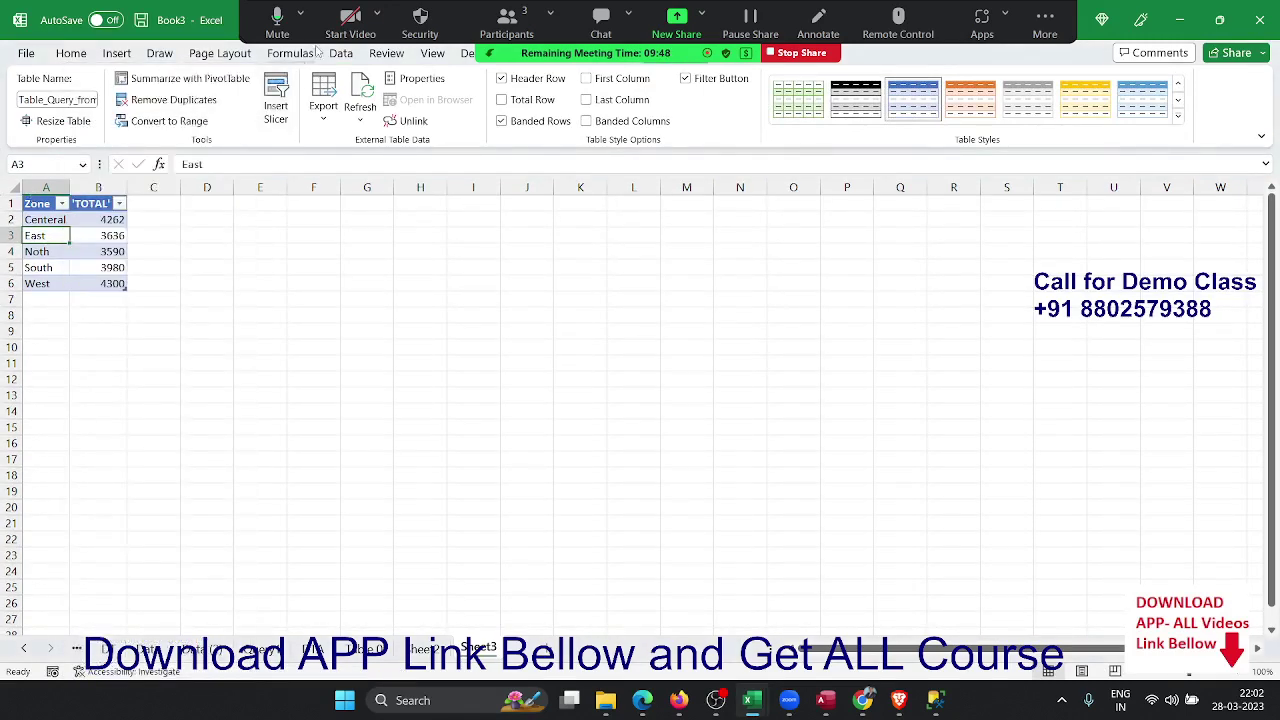
left_click(338, 55)
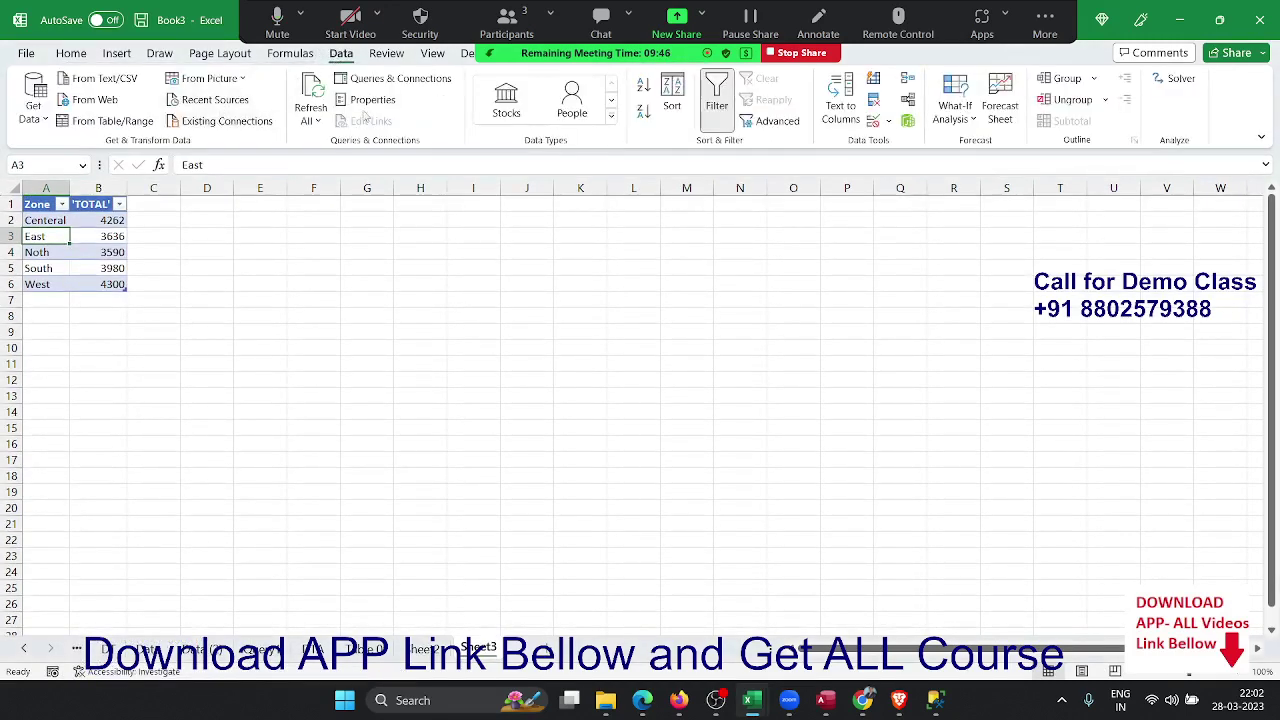
Step: Inspect the GROUP BY SQL in the Query from Excel Files1 connection's Definition properties
left_click(372, 79)
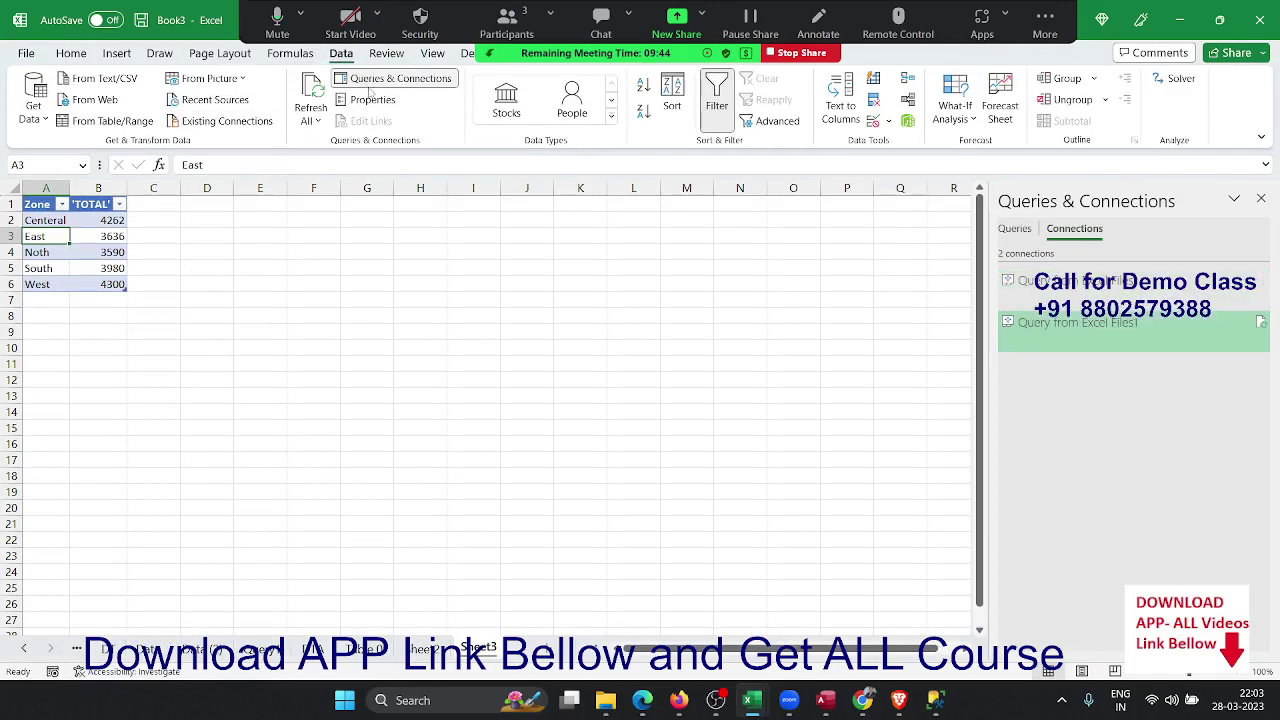
right_click(1096, 342)
left_click(1125, 382)
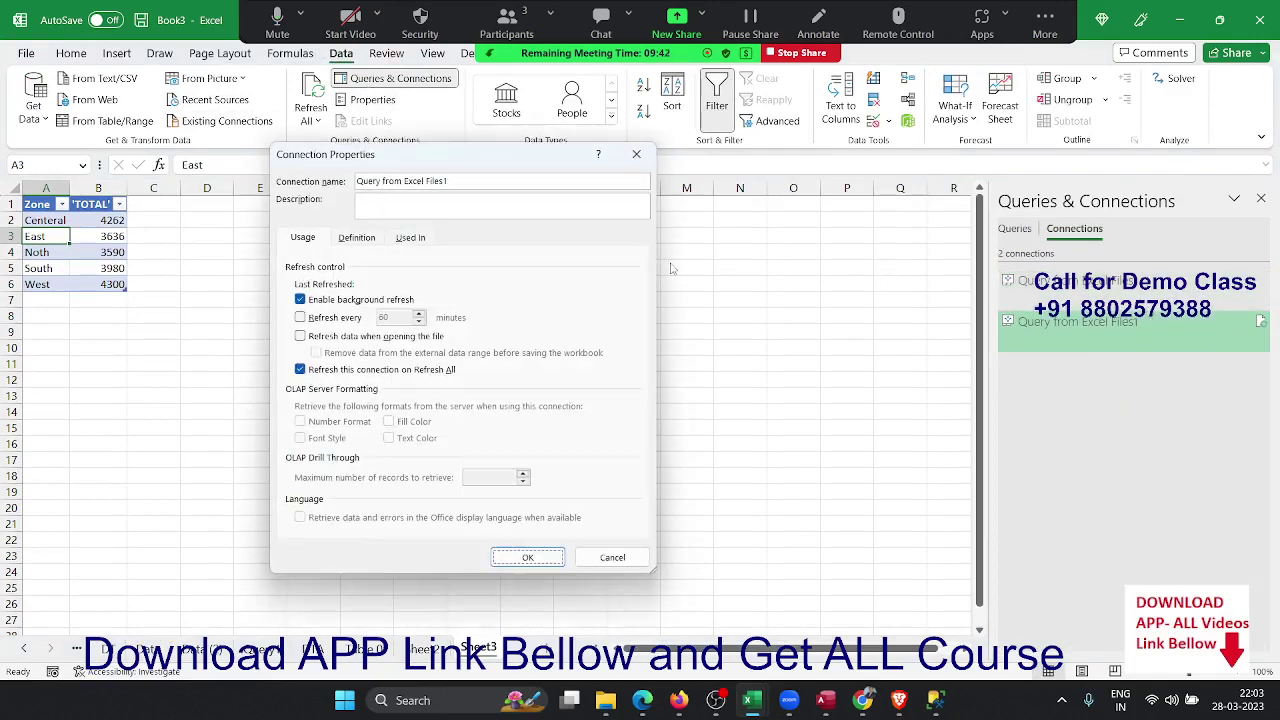
left_click(357, 238)
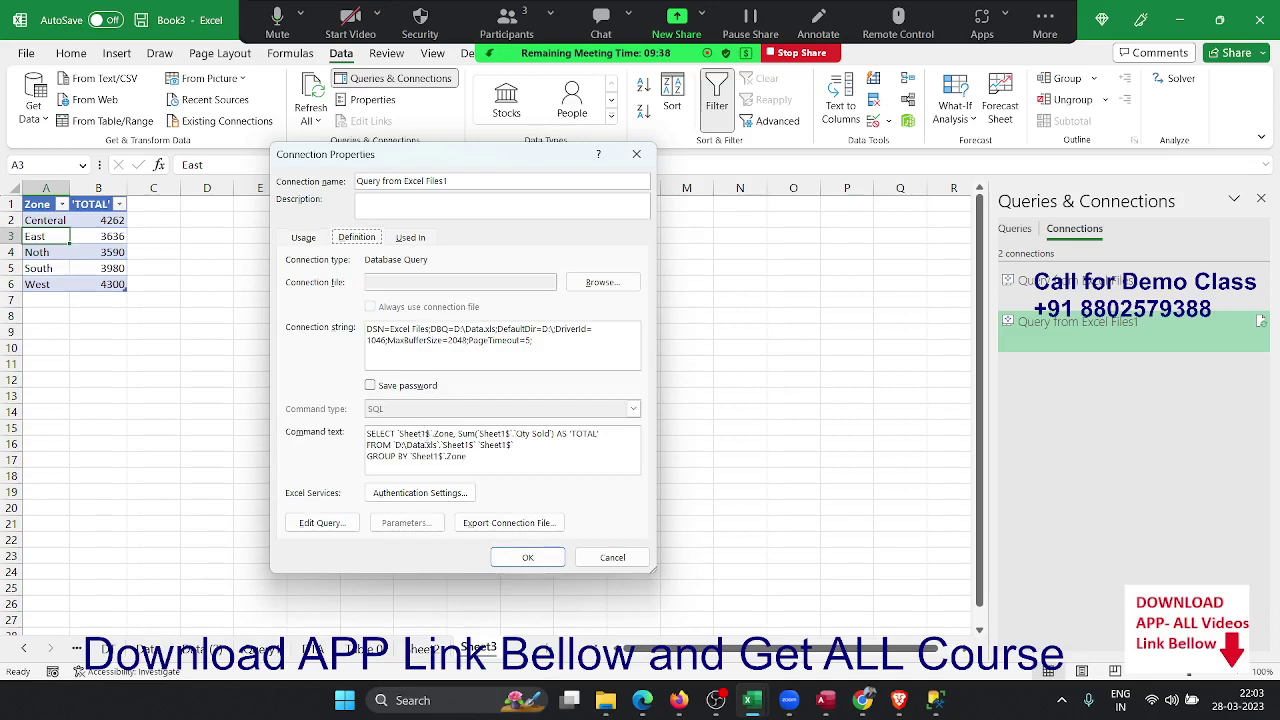
left_click_drag(383, 460, 476, 469)
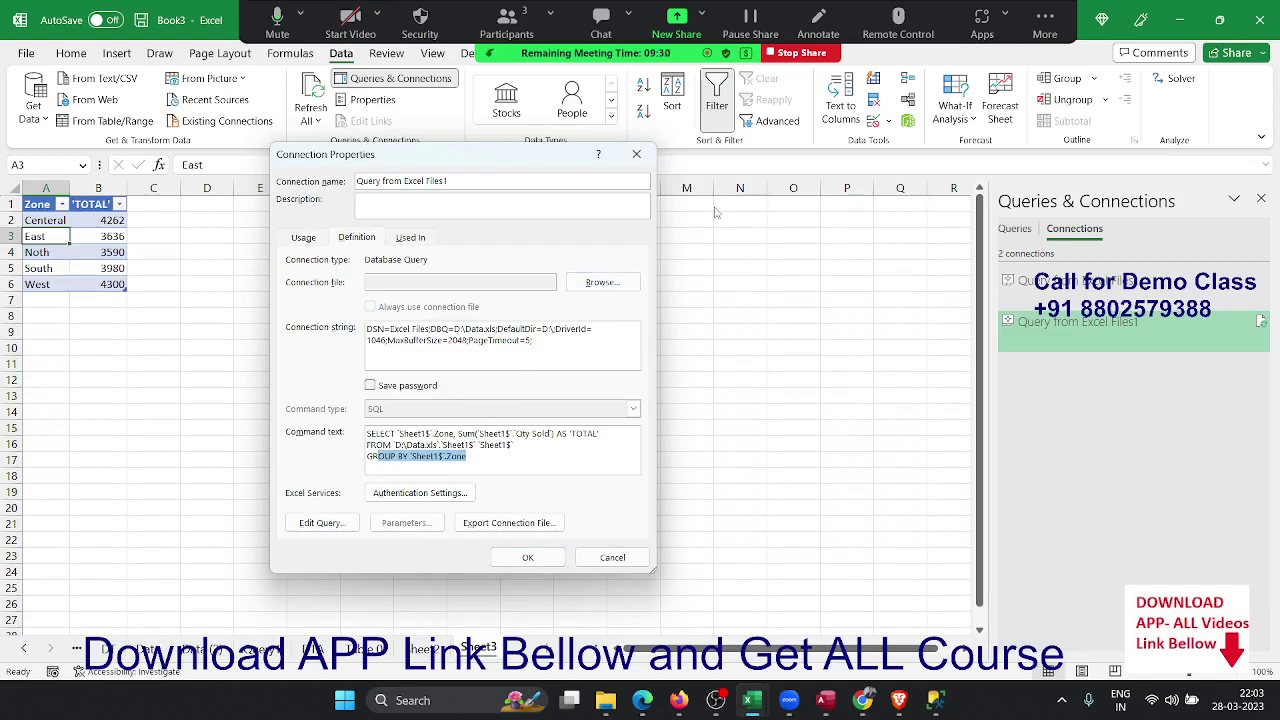
left_click(636, 153)
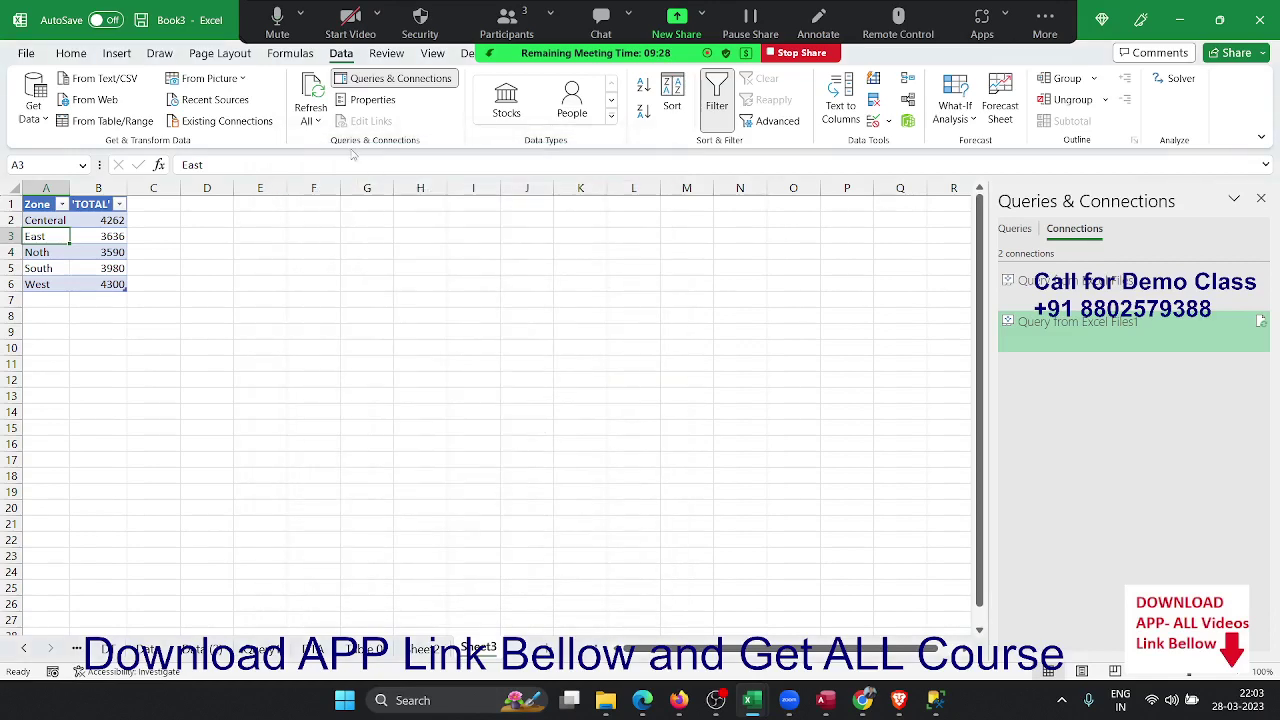
left_click(36, 115)
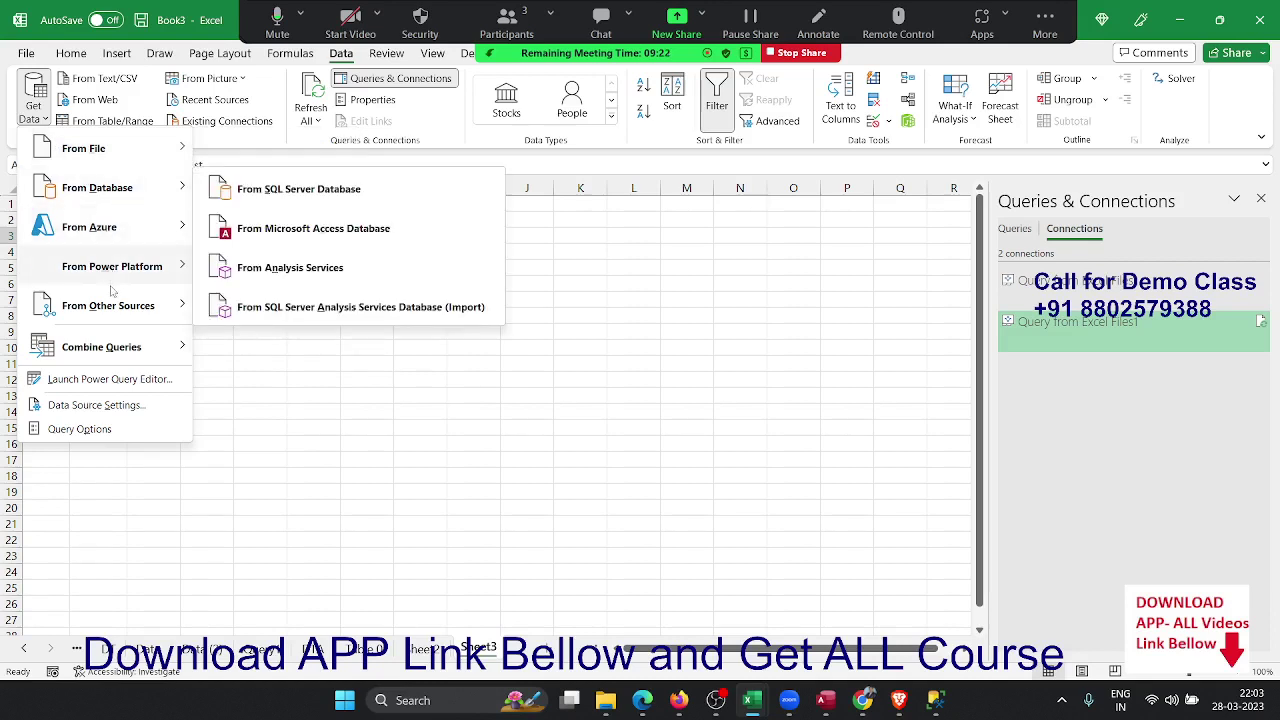
mouse_move(108, 305)
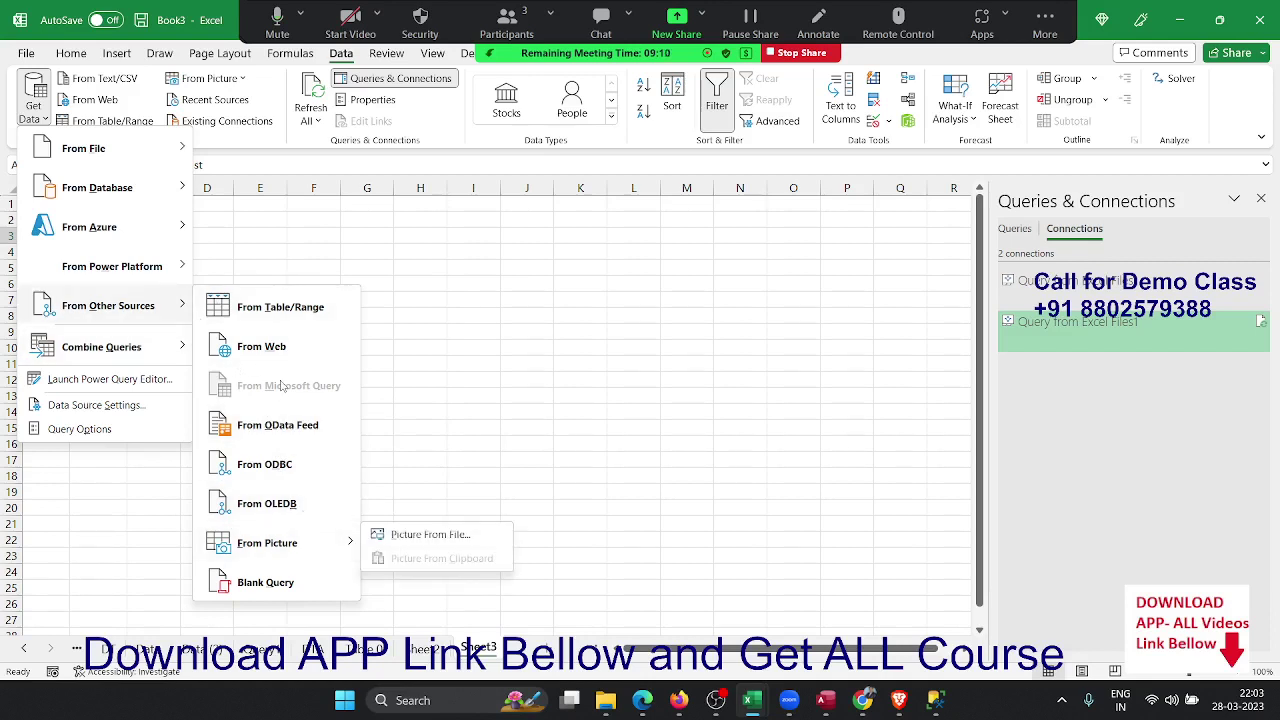
left_click(506, 306)
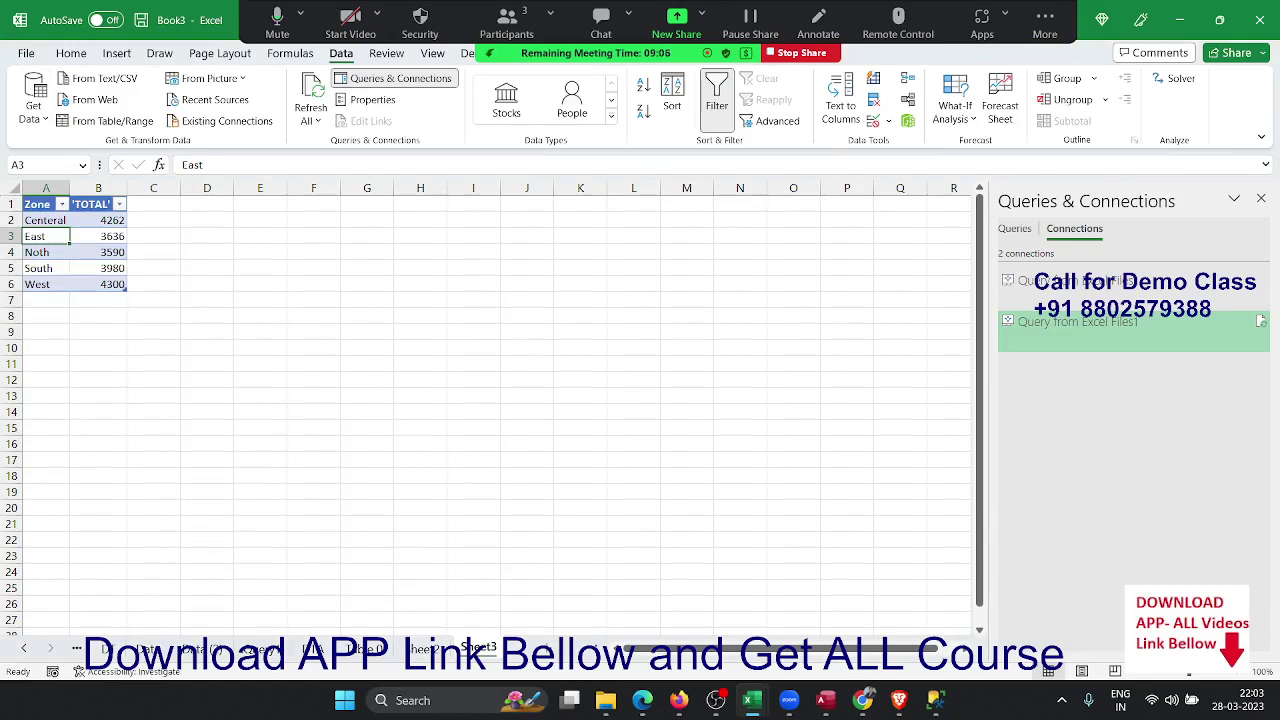
key("alt+Tab")
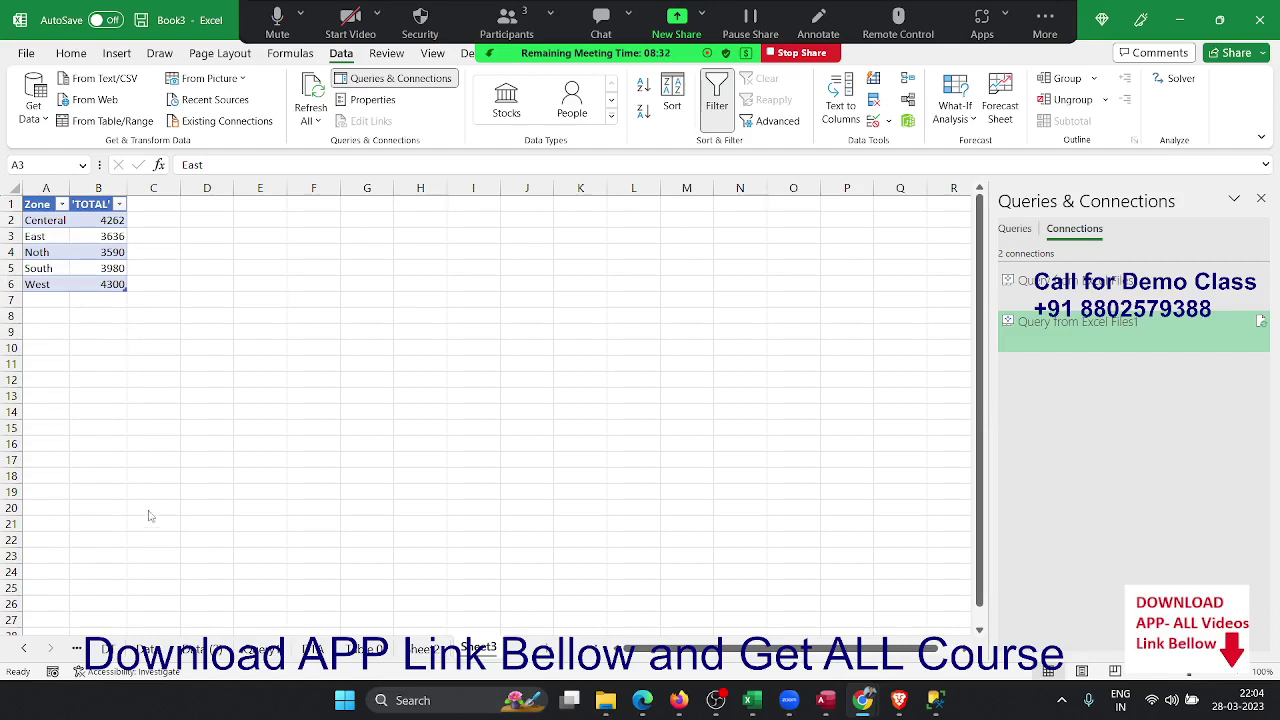
Step: Copy the Name and JAN–DEC sales block B1:N17 from the Data sheet
left_click(150, 650)
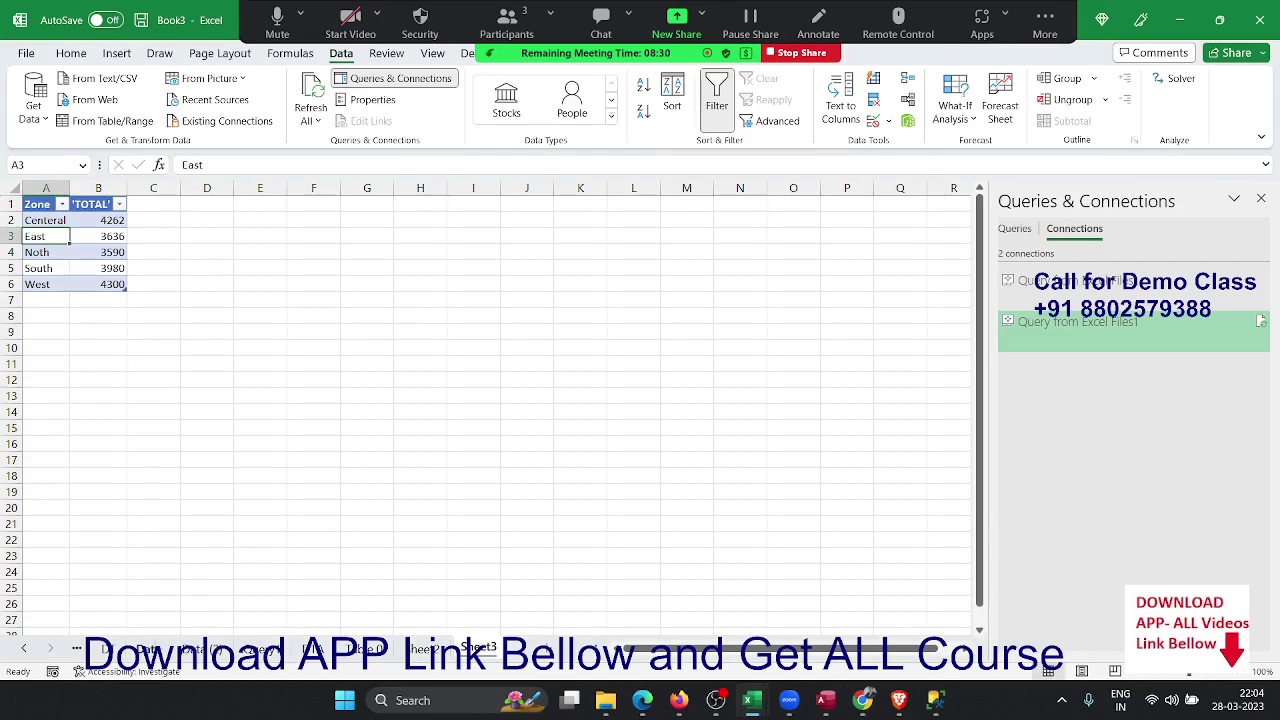
left_click(140, 650)
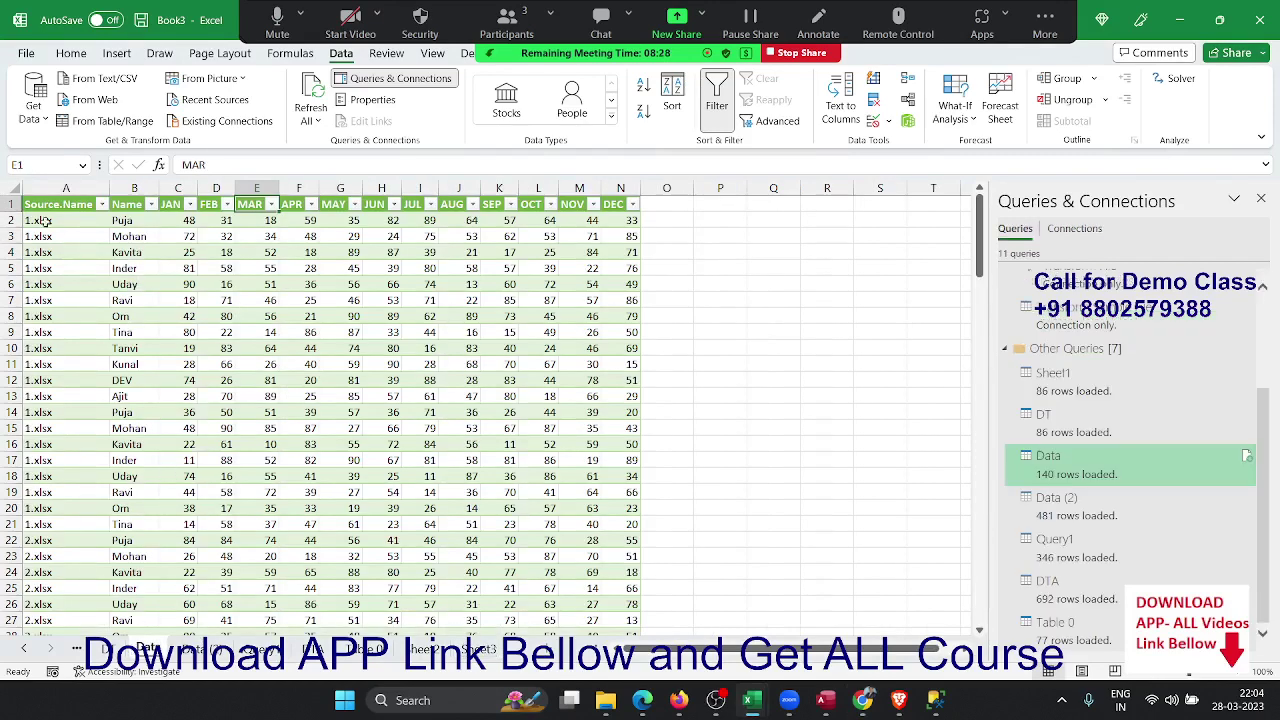
mouse_move(130, 205)
left_mouse_down()
mouse_move(598, 450)
mouse_move(640, 450)
left_mouse_up()
key("ctrl+c")
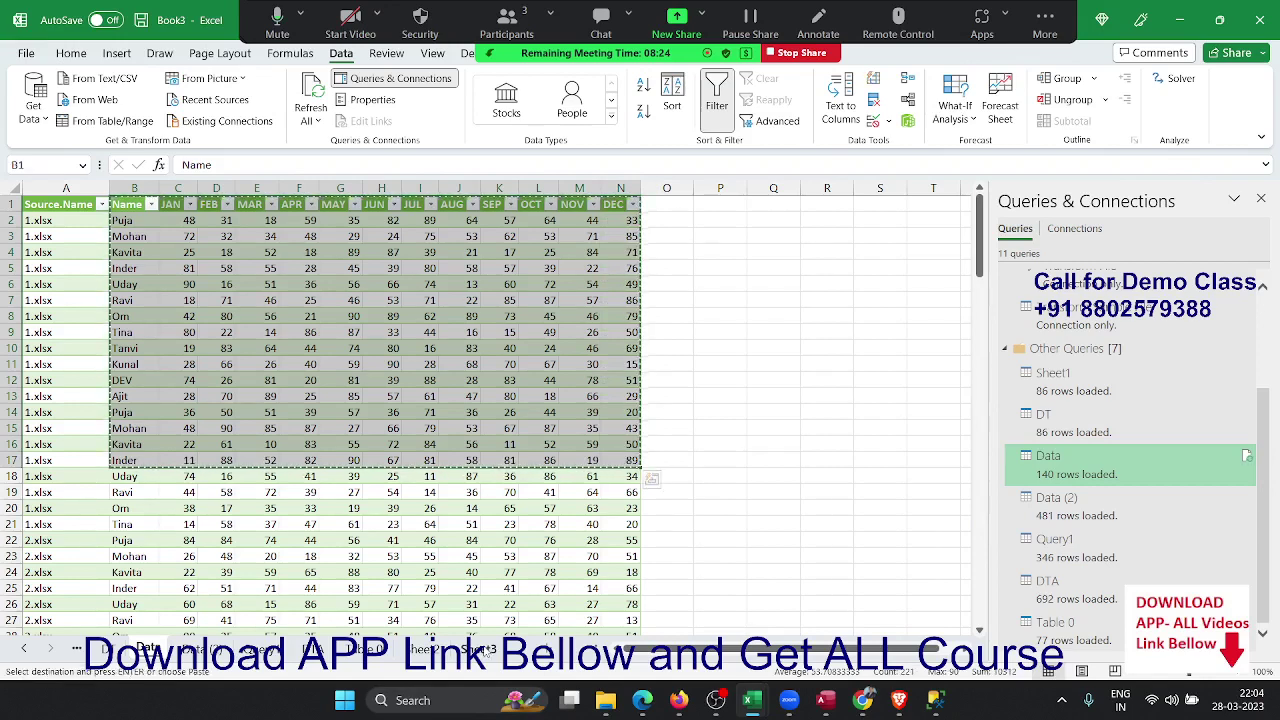
Step: Paste the block as plain values into A1:M17 of an empty sheet
left_click(478, 648)
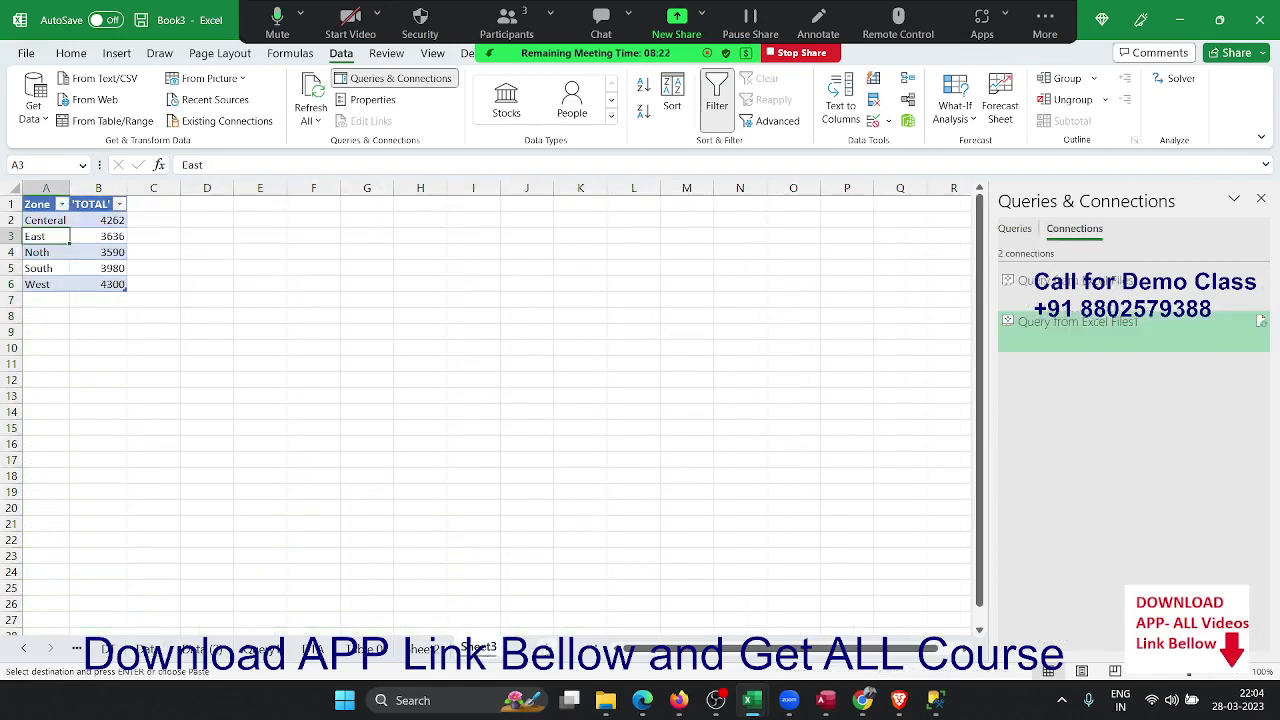
left_click(548, 648)
key("ctrl+v")
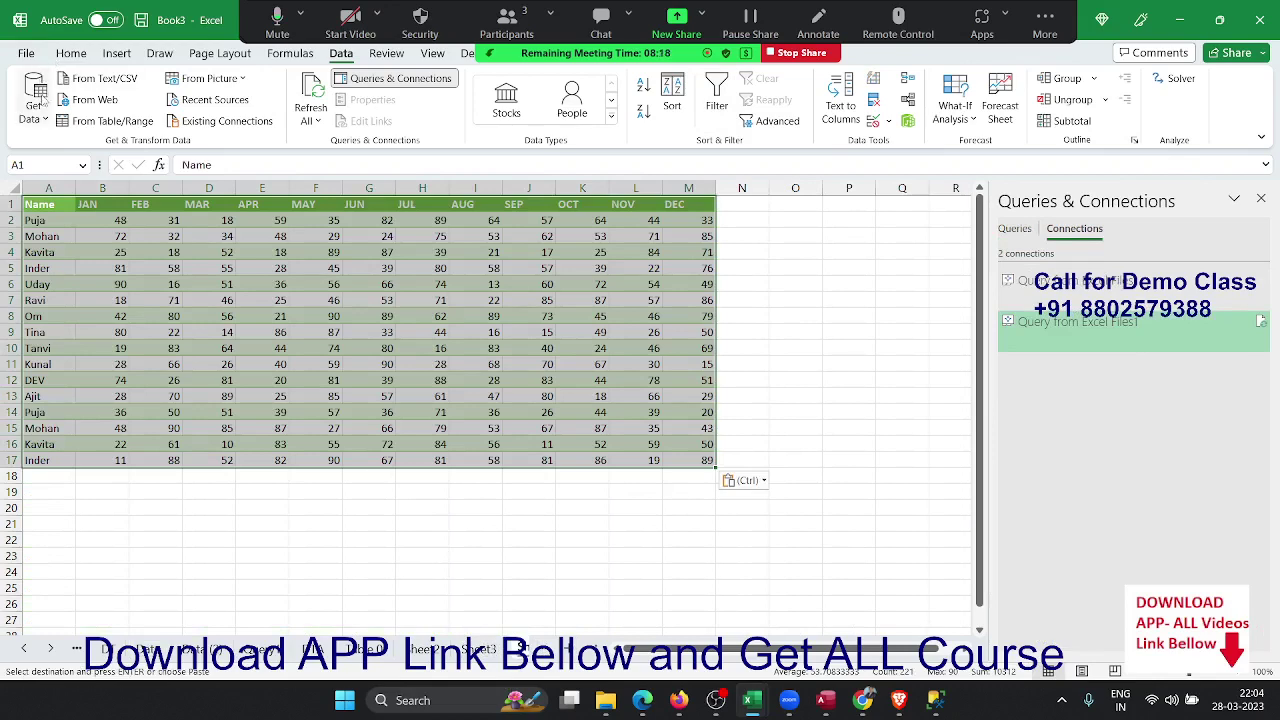
key("ctrl+z")
left_click(71, 53)
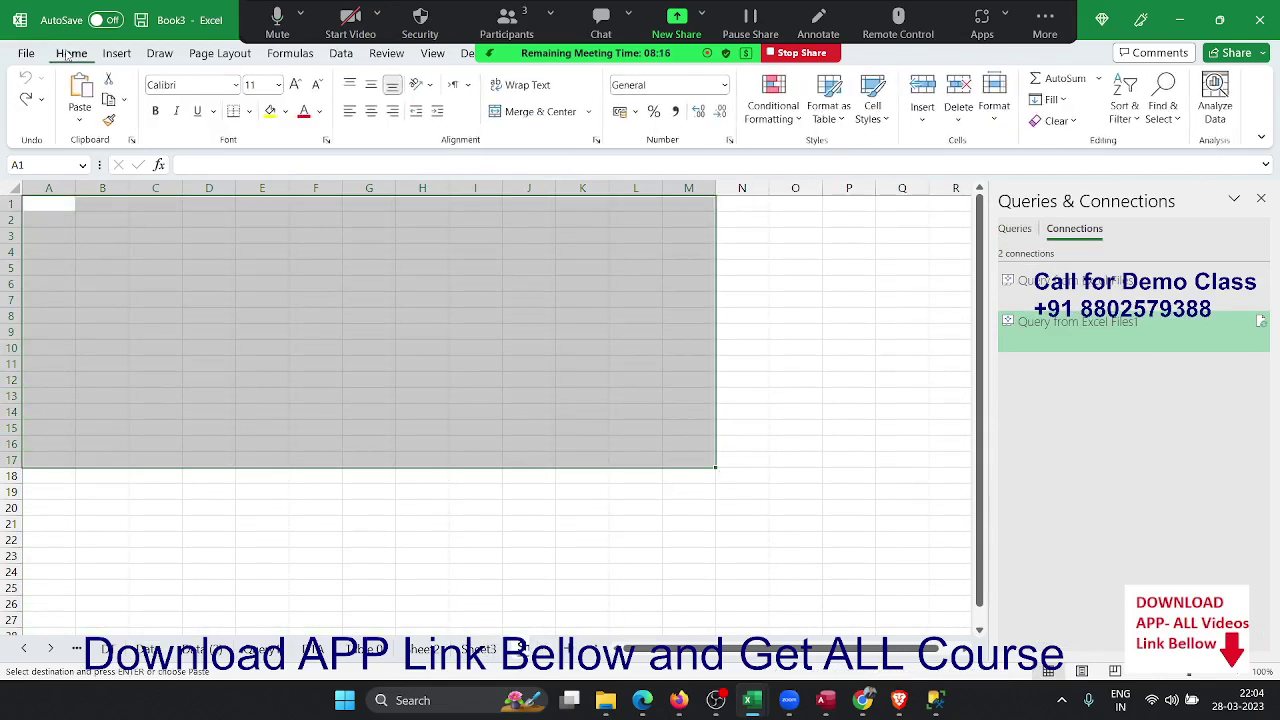
left_click(80, 120)
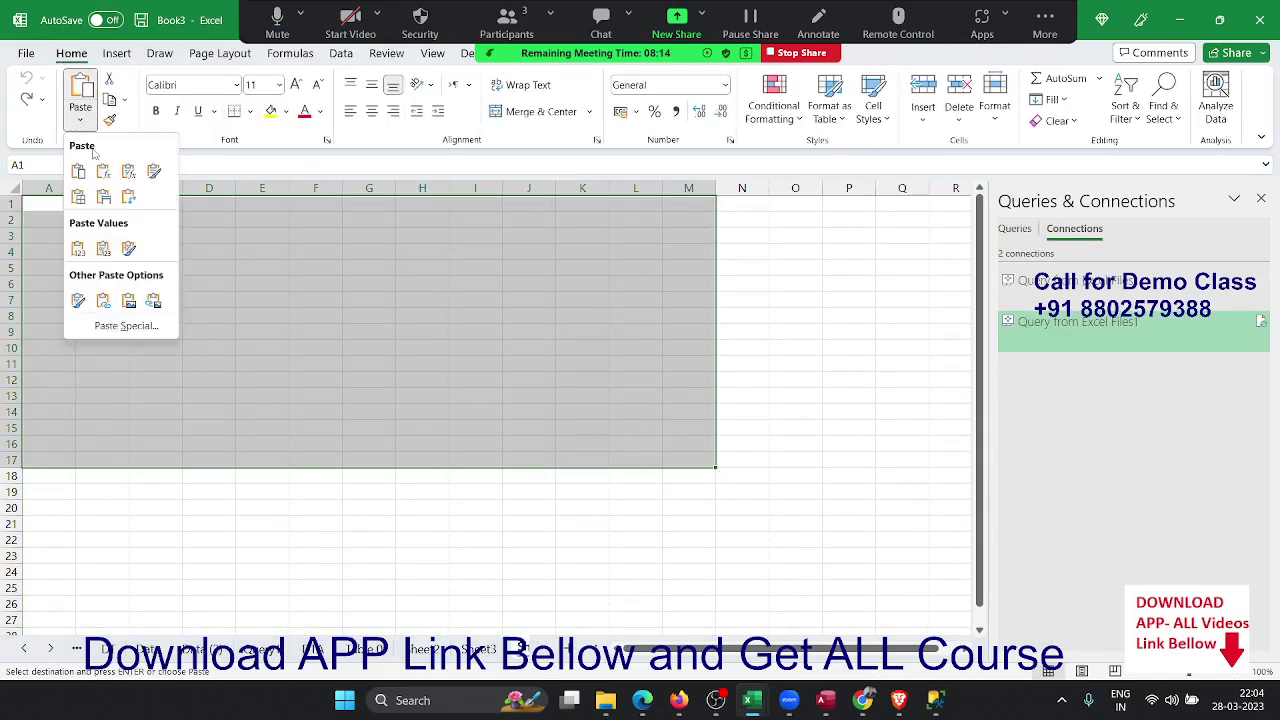
left_click(78, 249)
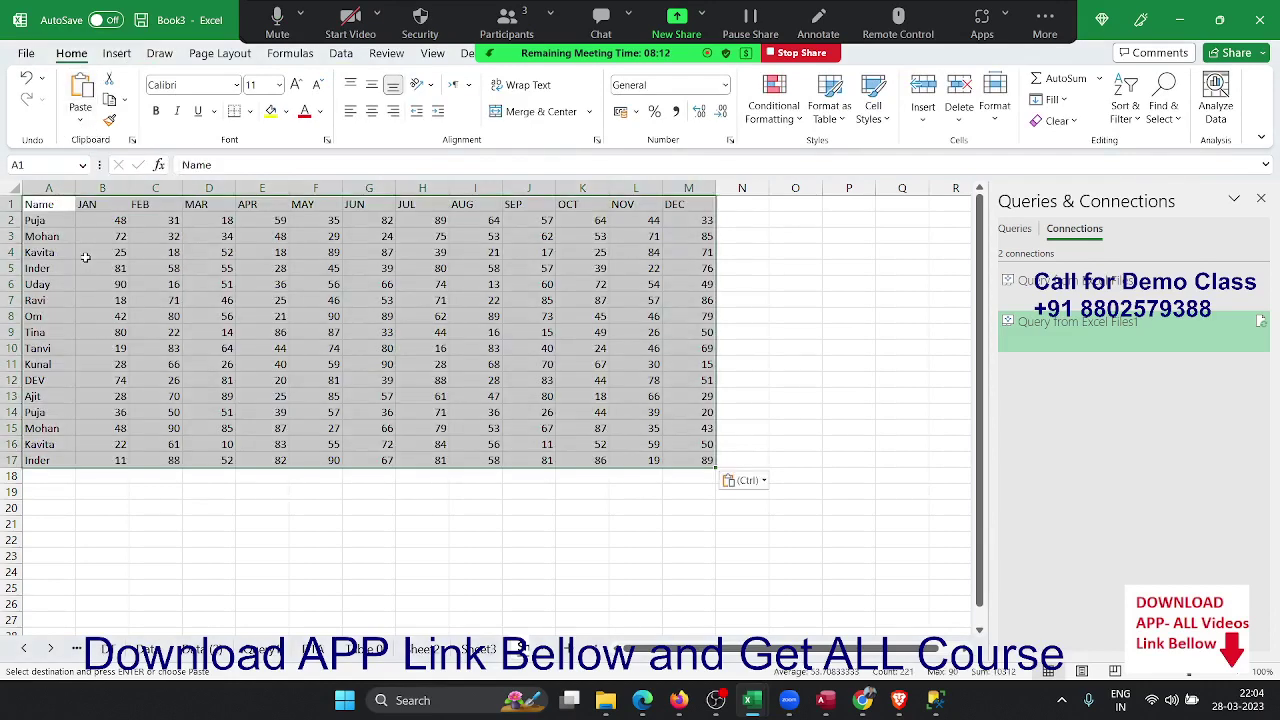
Step: Give the table All Borders and centre alignment, then copy it
left_click(250, 111)
left_click(275, 281)
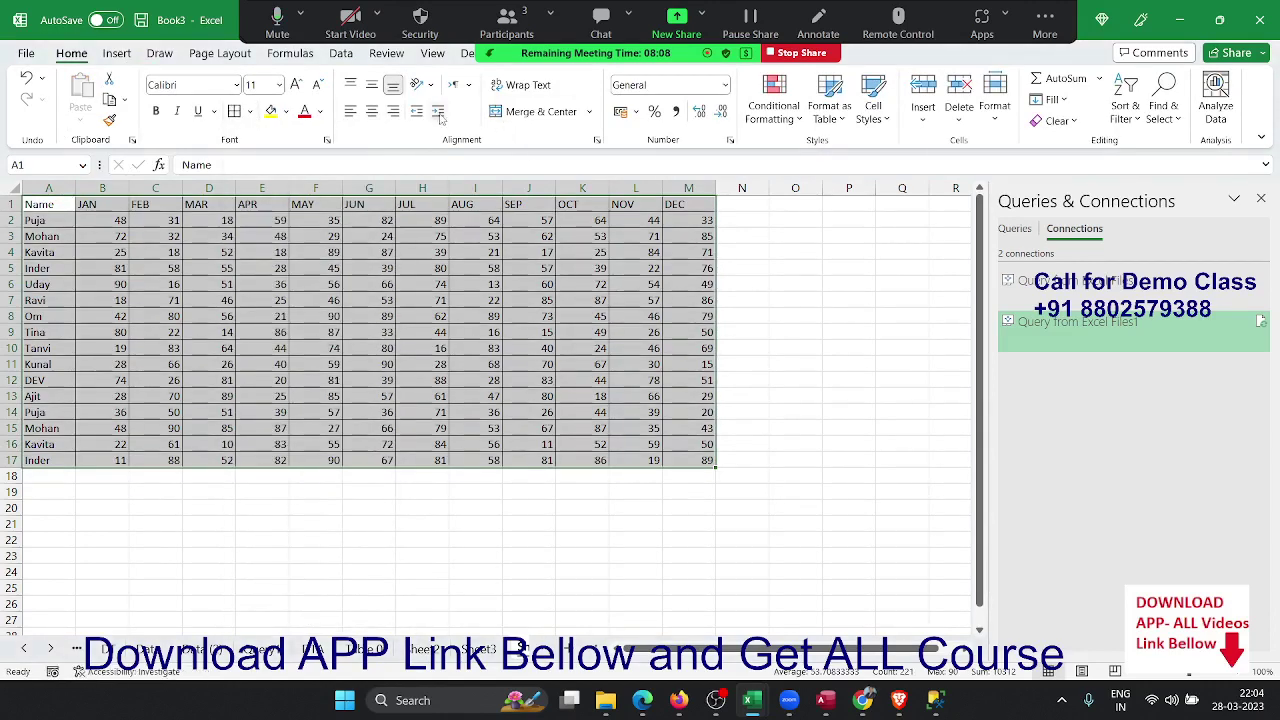
left_click(371, 111)
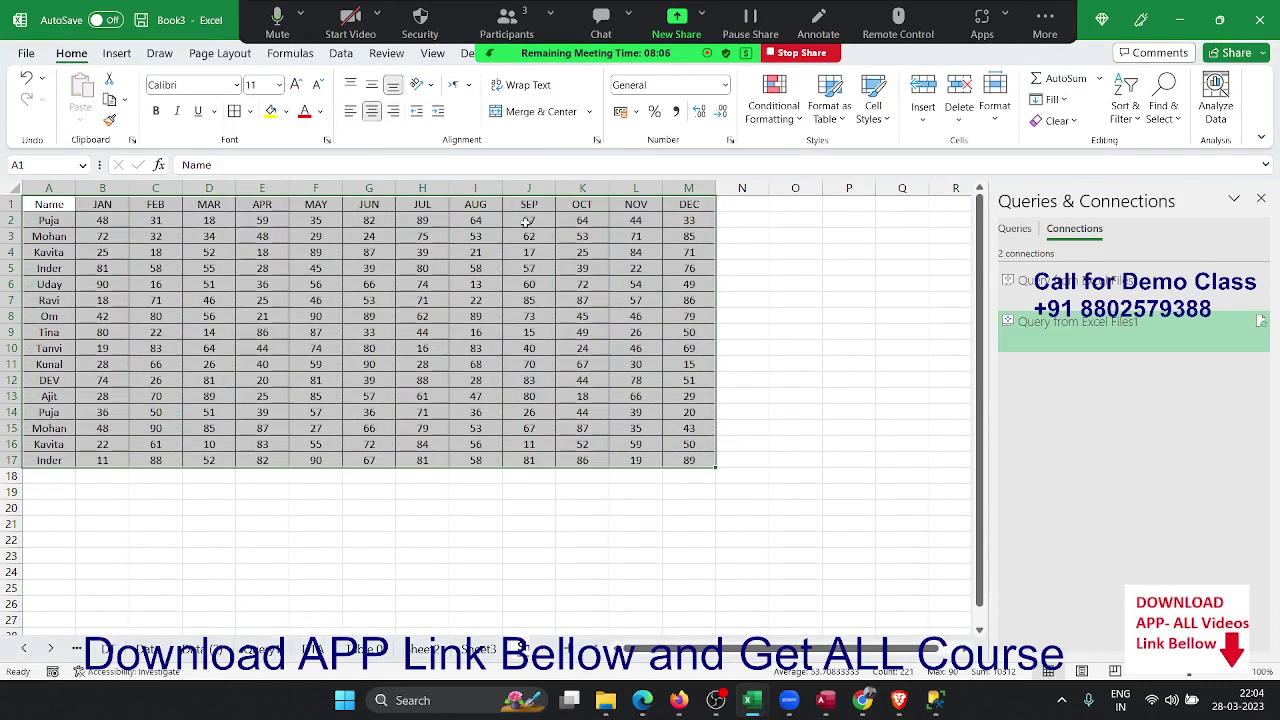
key("ctrl+c")
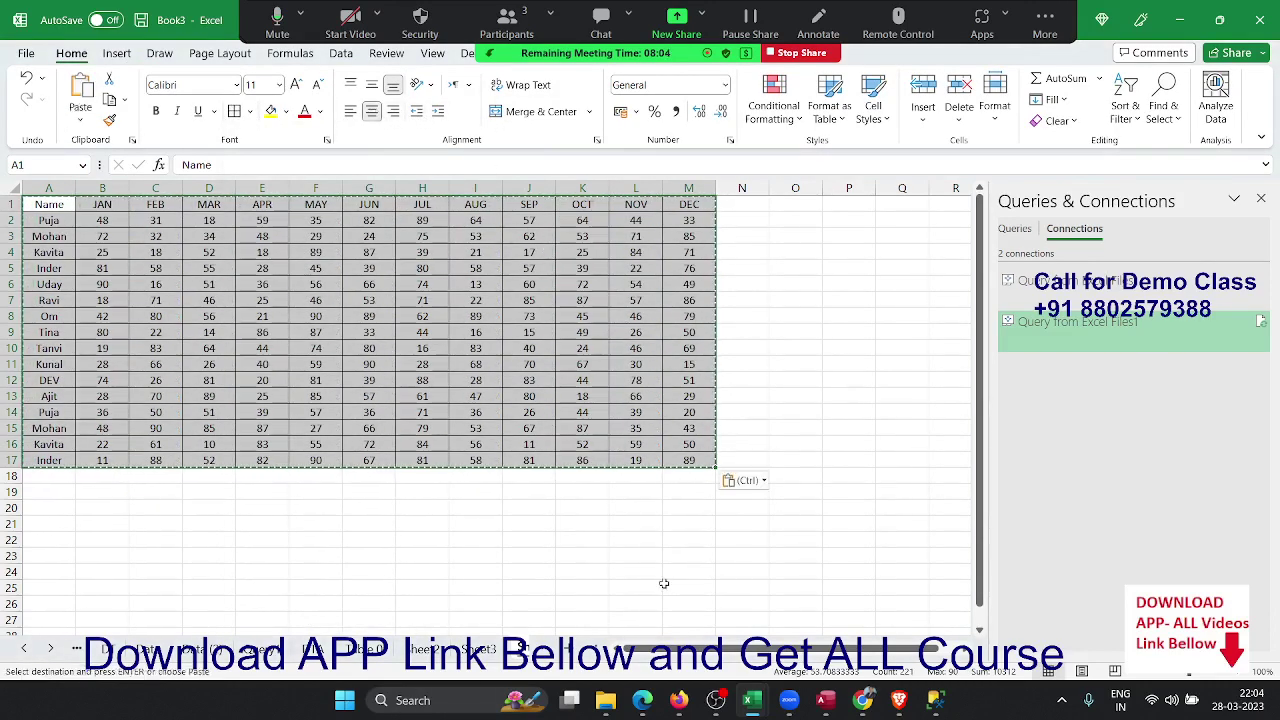
Step: Paste the copied sales table as a picture on the sheet
left_click(688, 587)
left_click(80, 119)
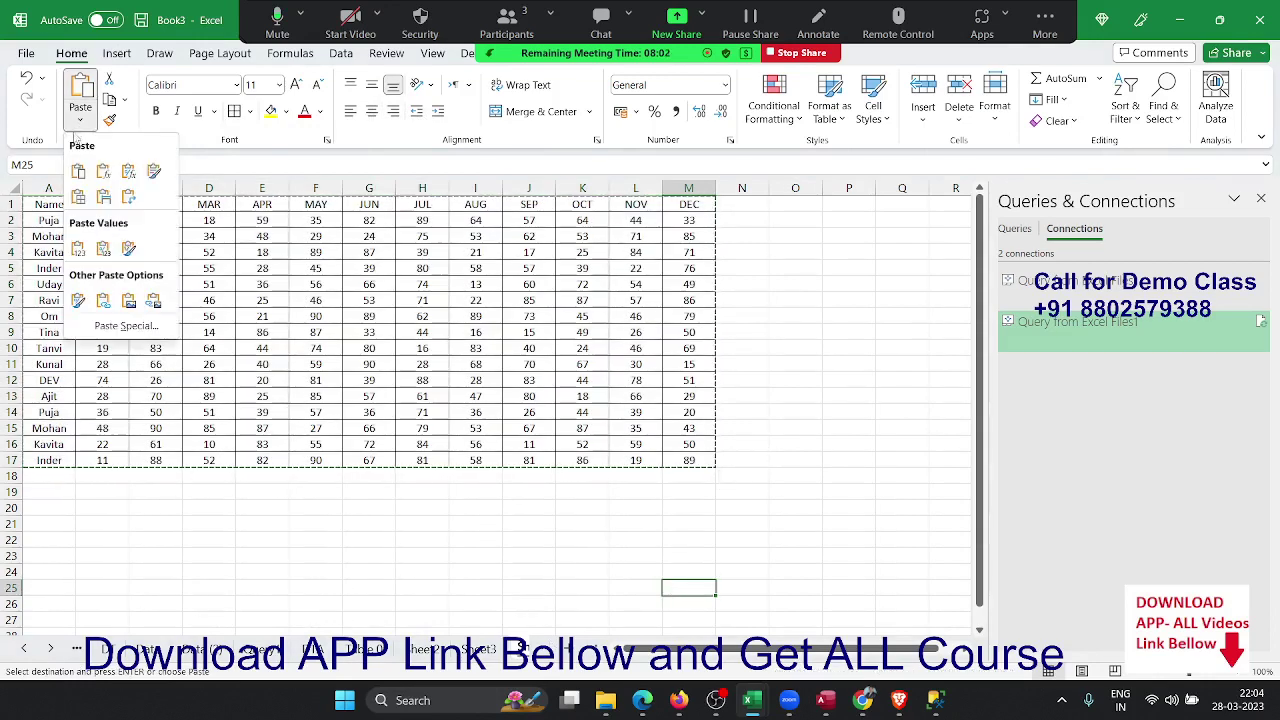
left_click(130, 302)
left_click(250, 332)
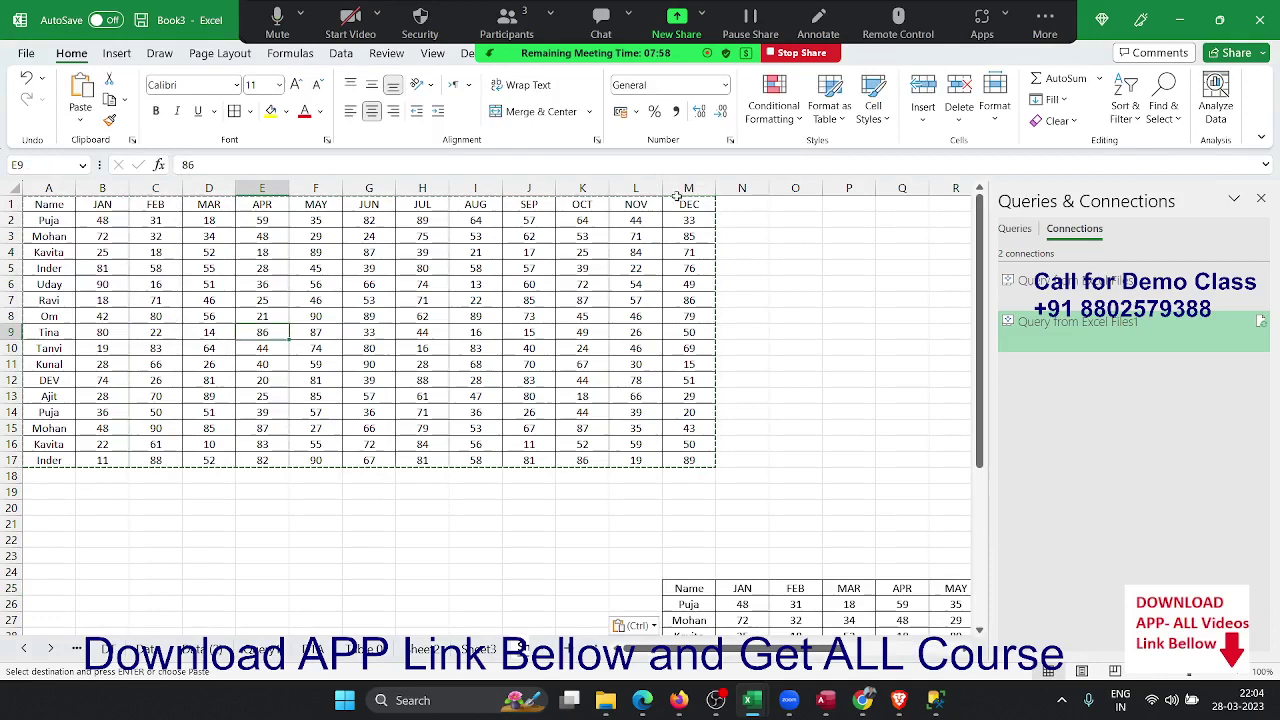
left_click(742, 219)
left_click_drag(690, 460, 40, 204)
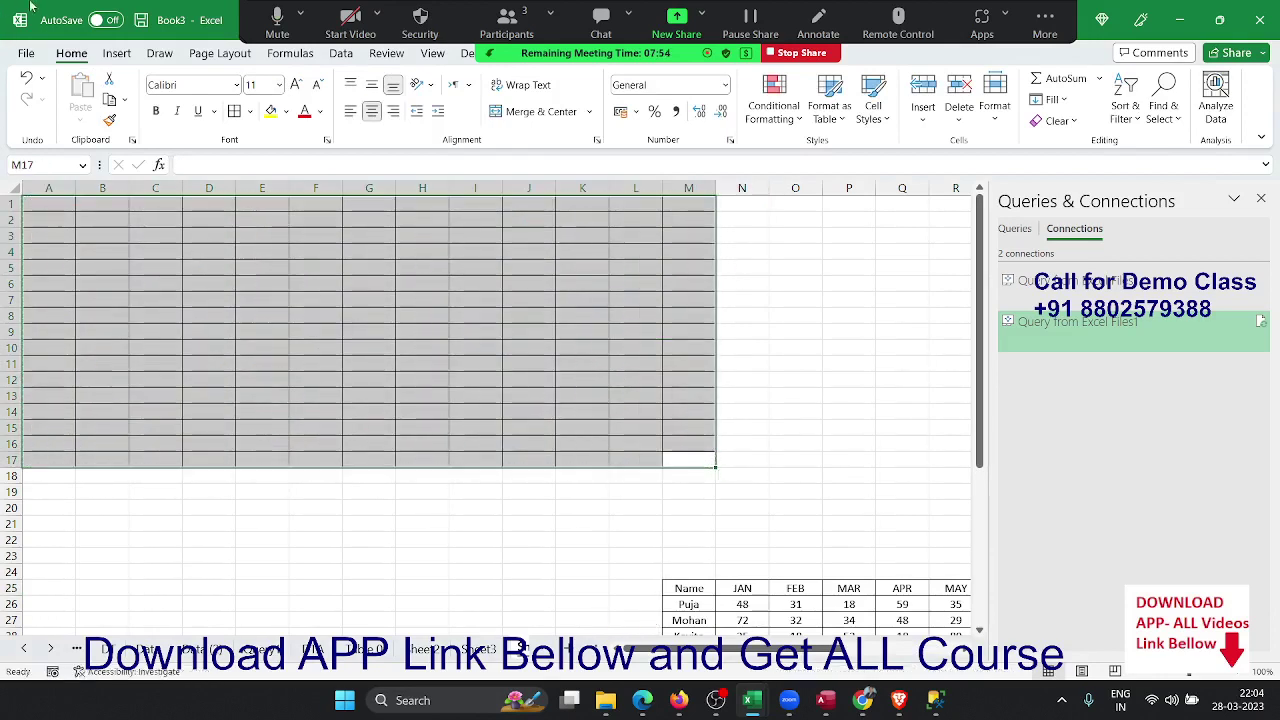
left_click(104, 252)
Step: Re-paste the table picture, position it near column I, and select cell G8
left_click_drag(768, 607, 186, 258)
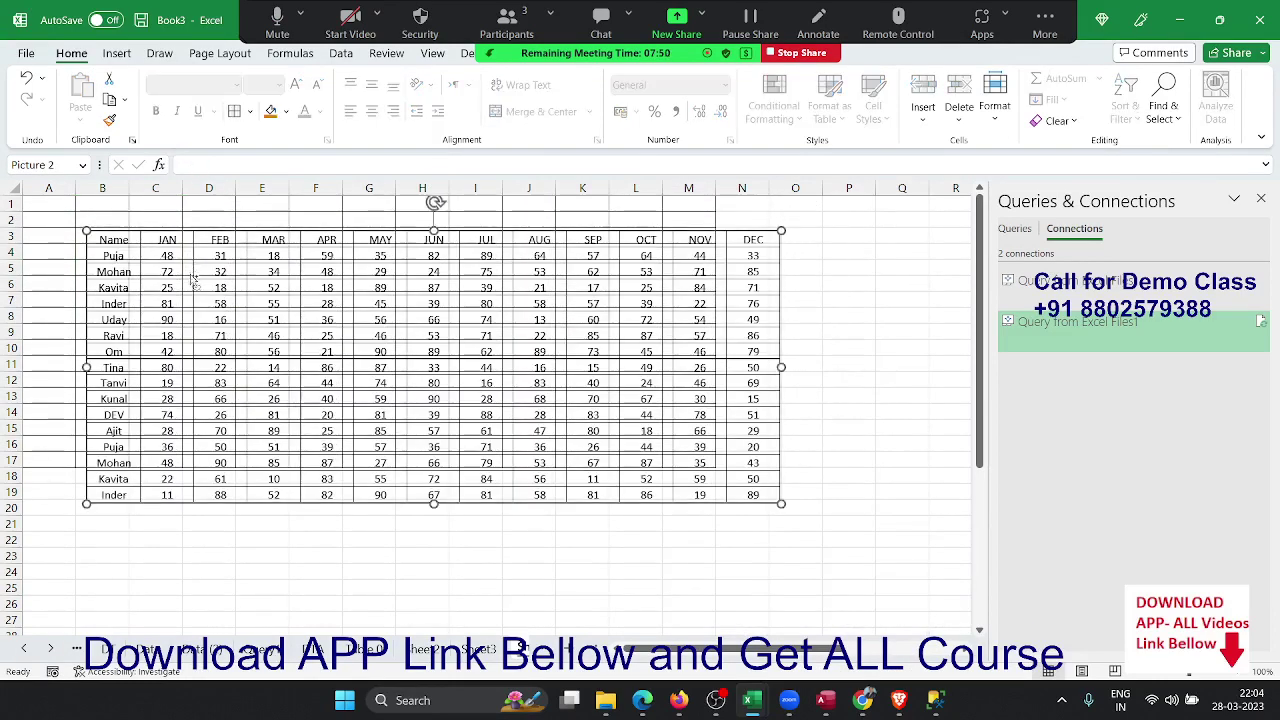
key("Delete")
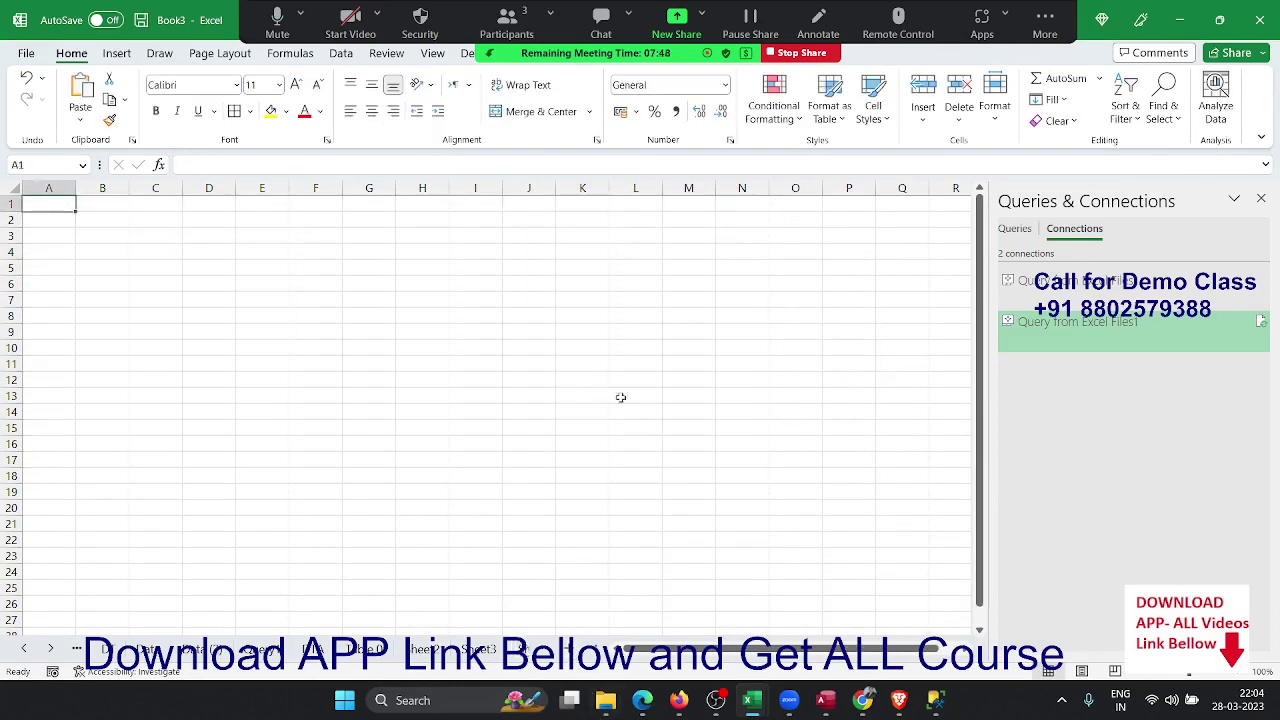
key("ctrl+v")
left_click_drag(426, 339, 664, 427)
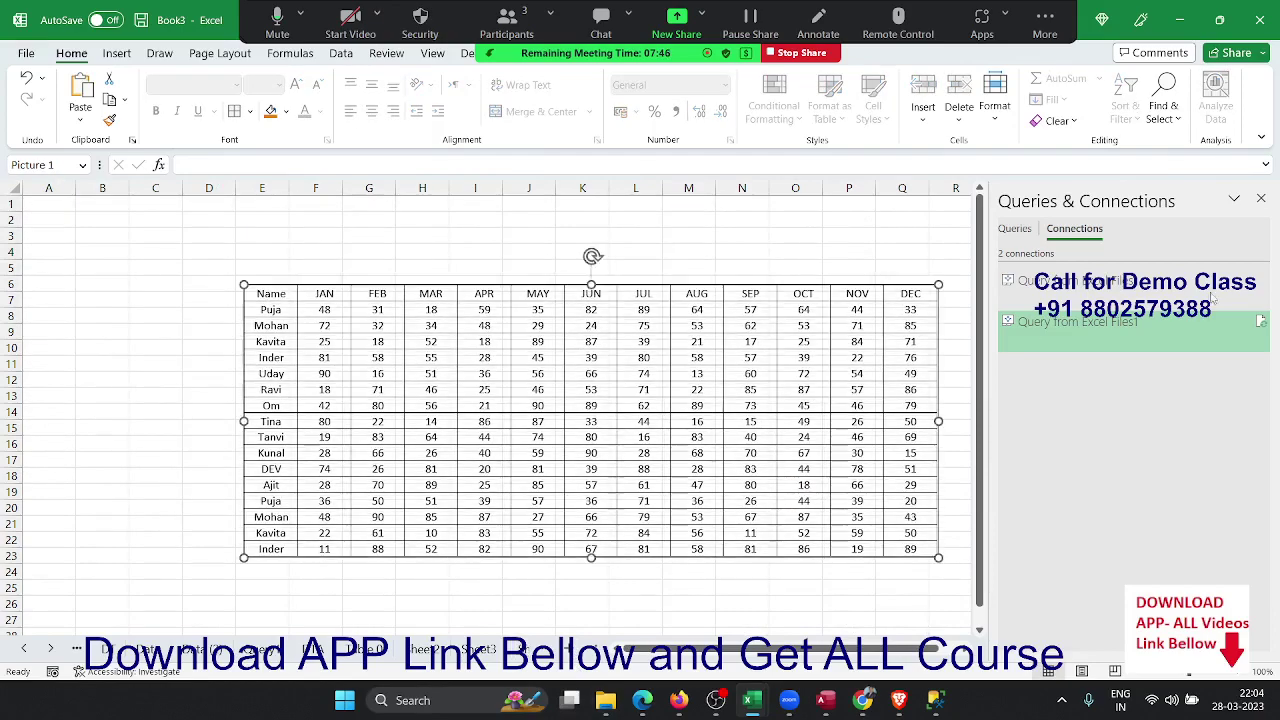
left_click(1261, 199)
left_click_drag(549, 324, 784, 300)
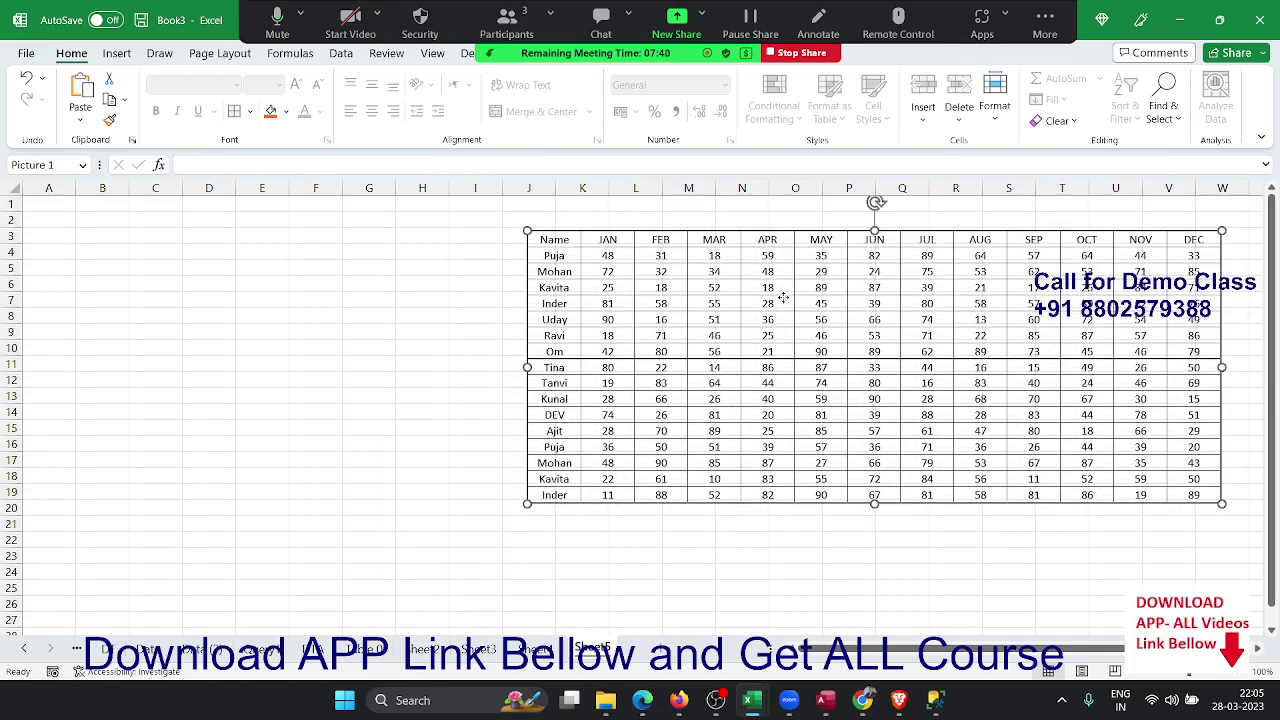
left_click_drag(784, 300, 706, 284)
left_click(706, 284)
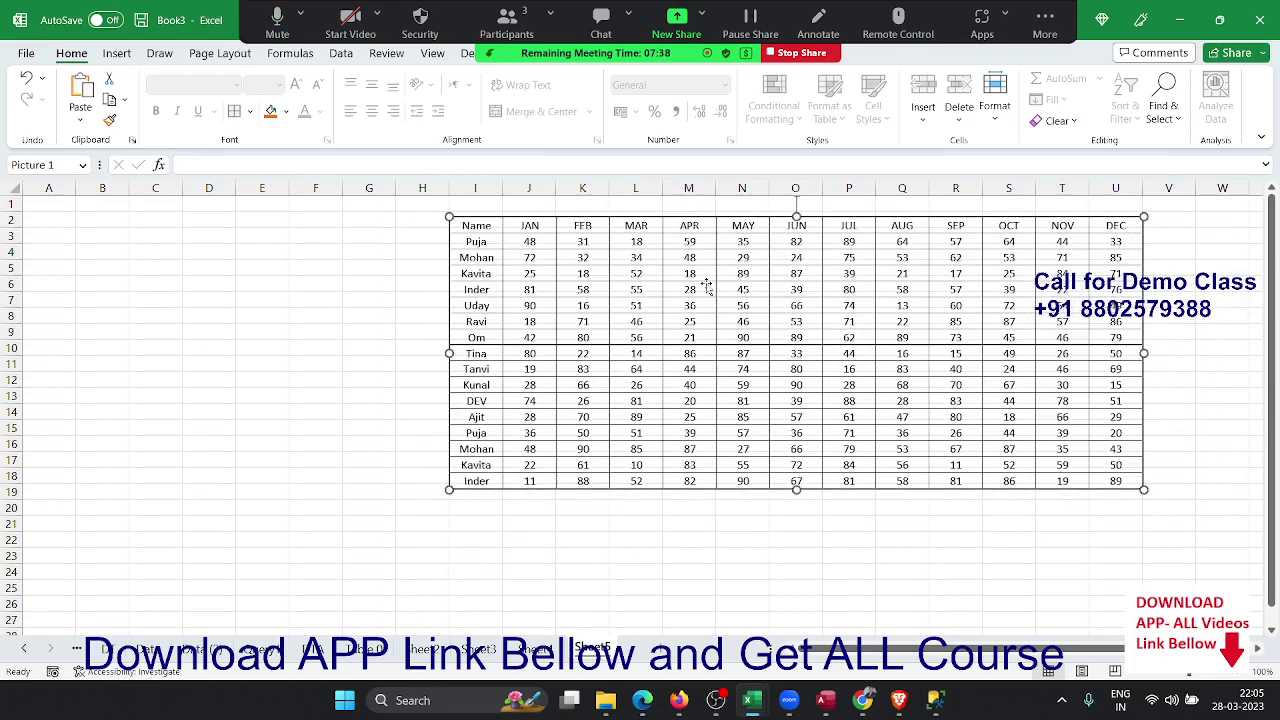
left_click(373, 318)
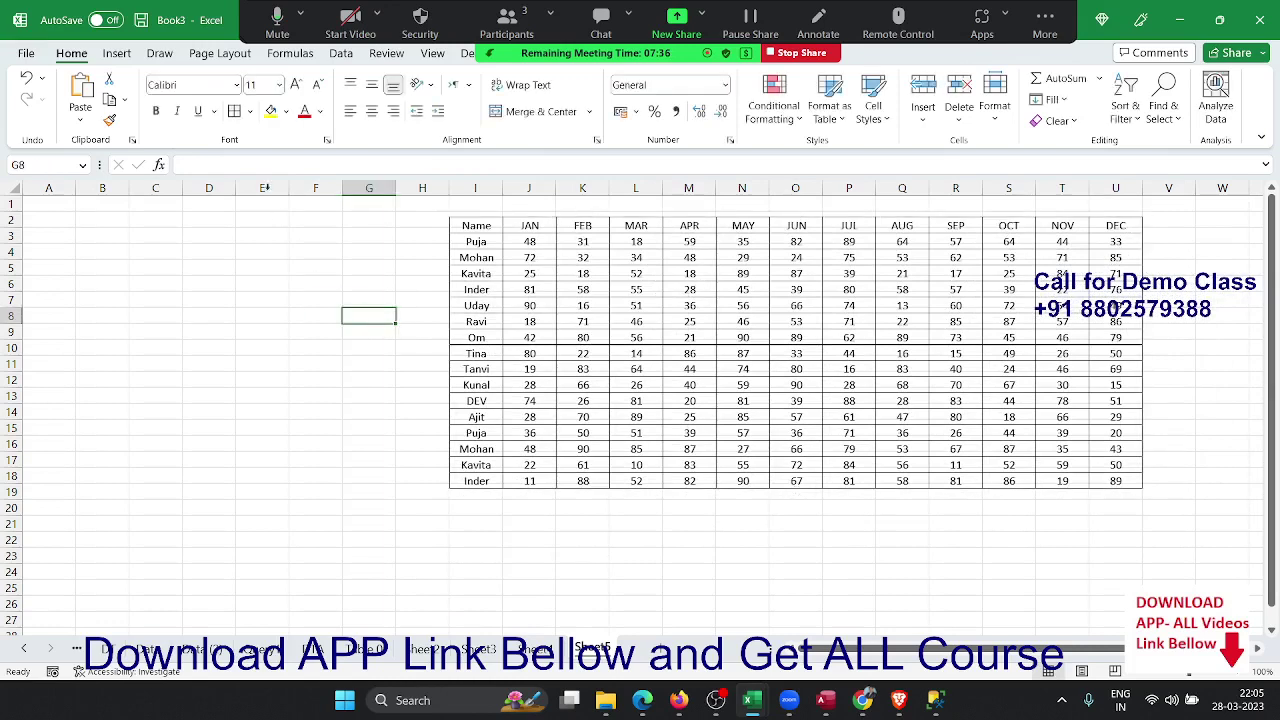
Step: Convert the clipboard picture into cells at G8 with Data from Picture, inserting despite unreviewed items
left_click(340, 55)
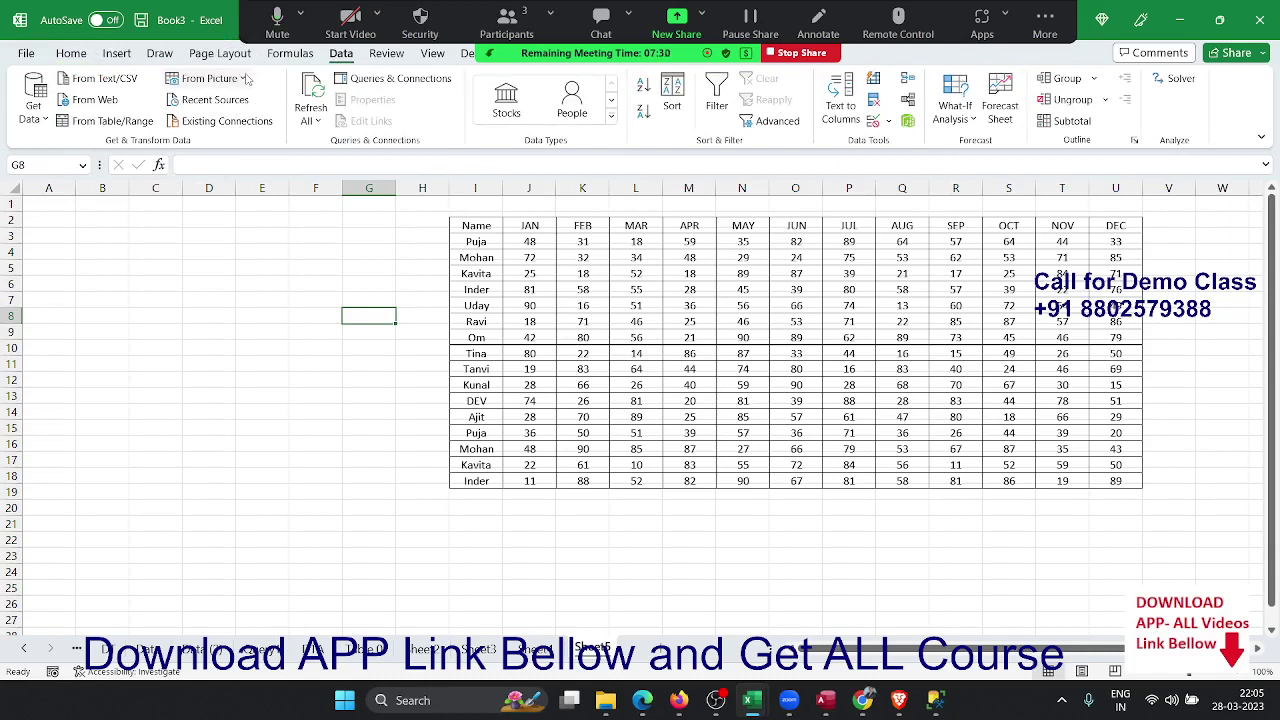
left_click(245, 78)
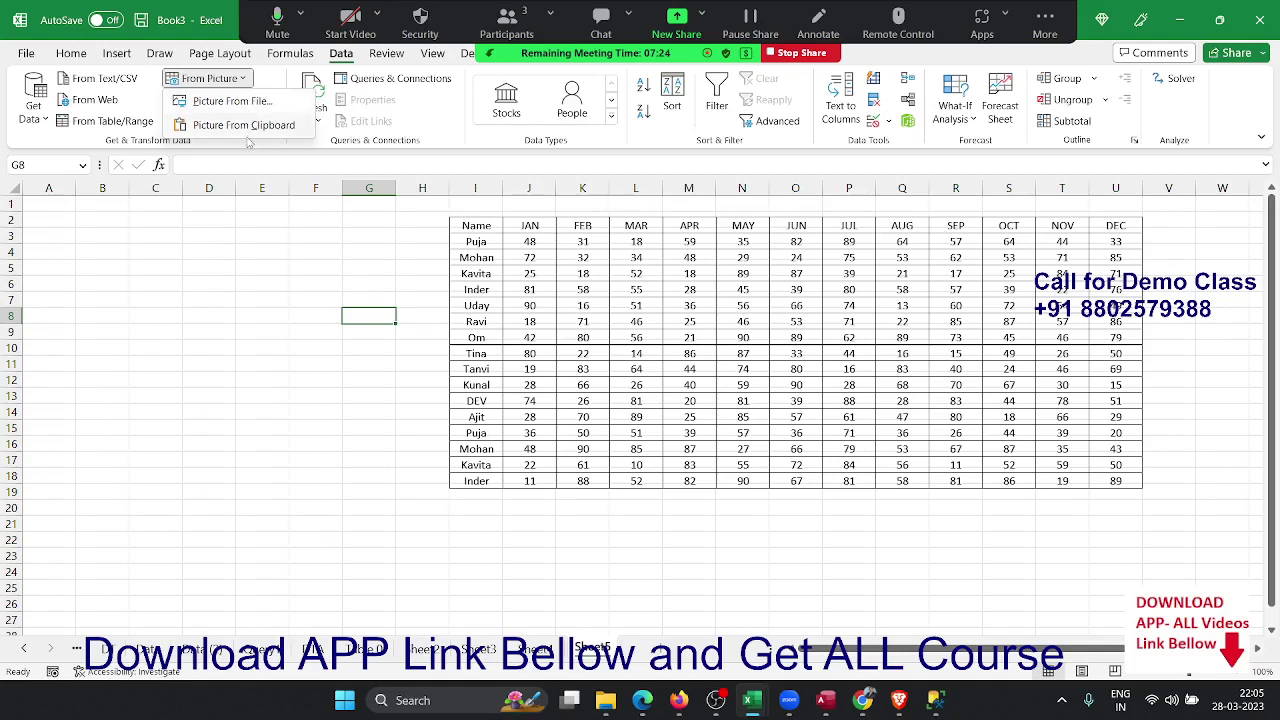
left_click(241, 124)
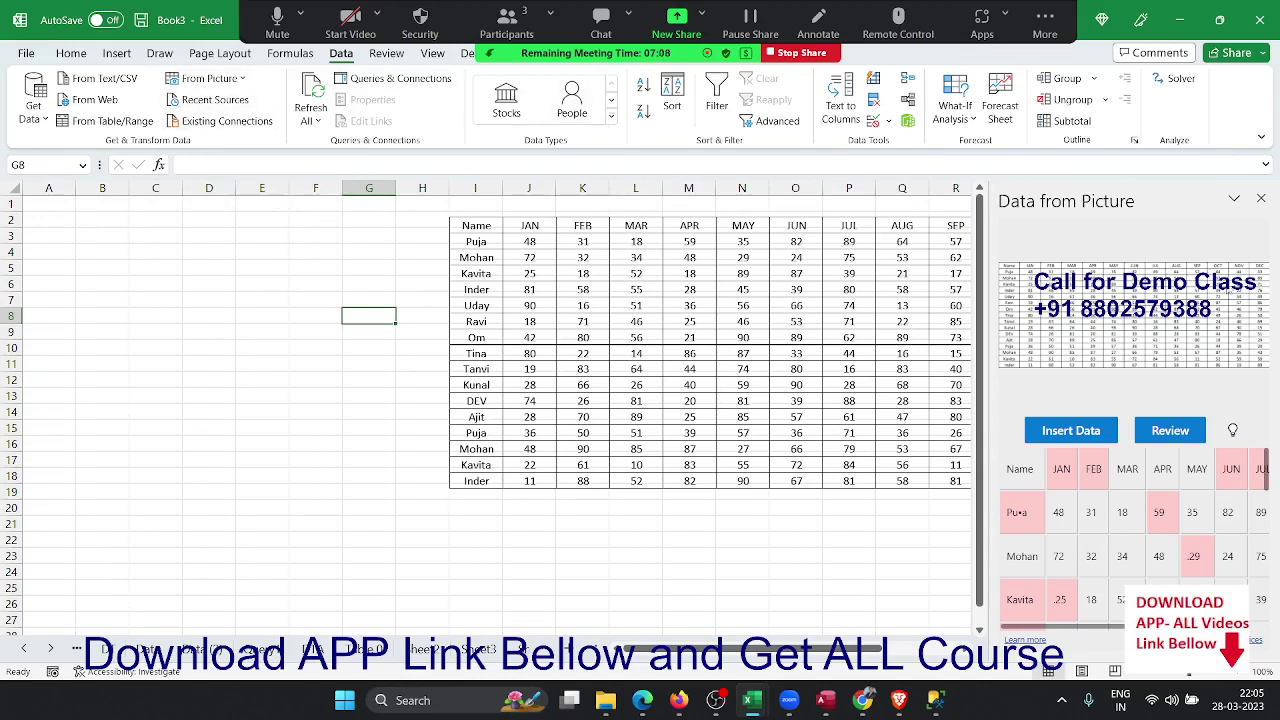
scroll(1148, 500, "down", 3)
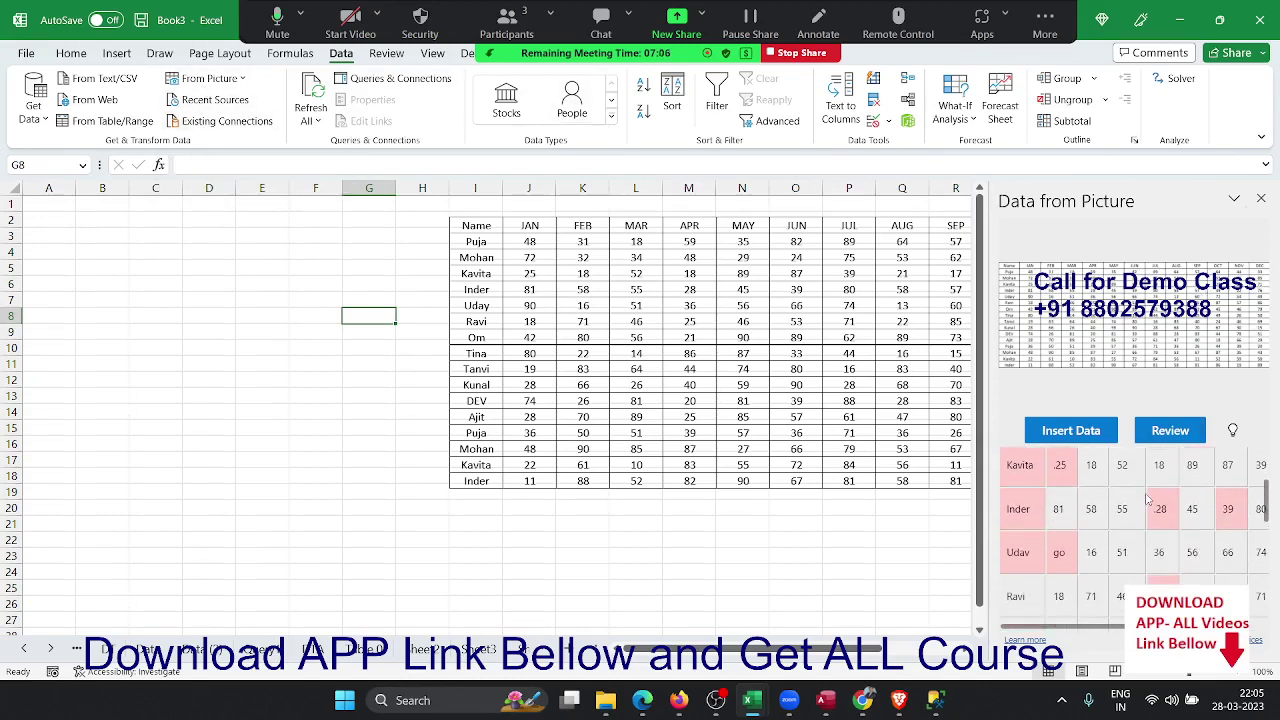
scroll(1148, 500, "down", 2)
scroll(1120, 520, "up", 3)
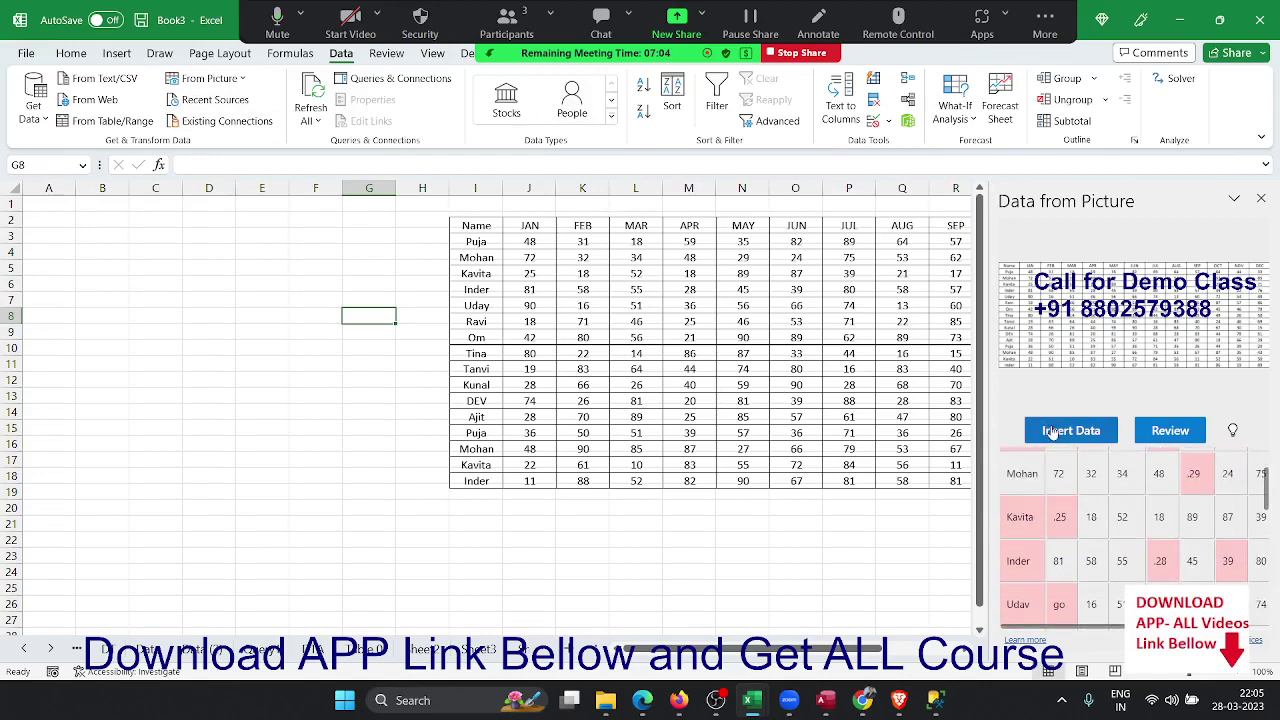
left_click(1052, 432)
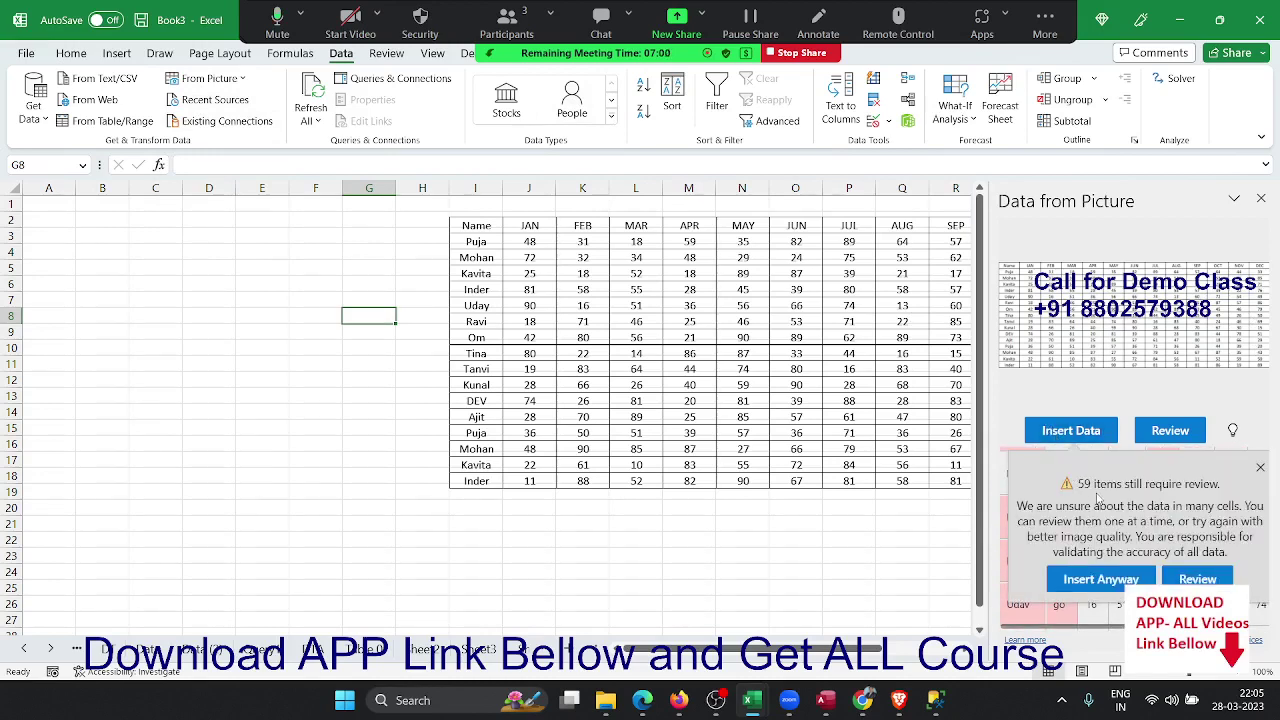
left_click(1097, 590)
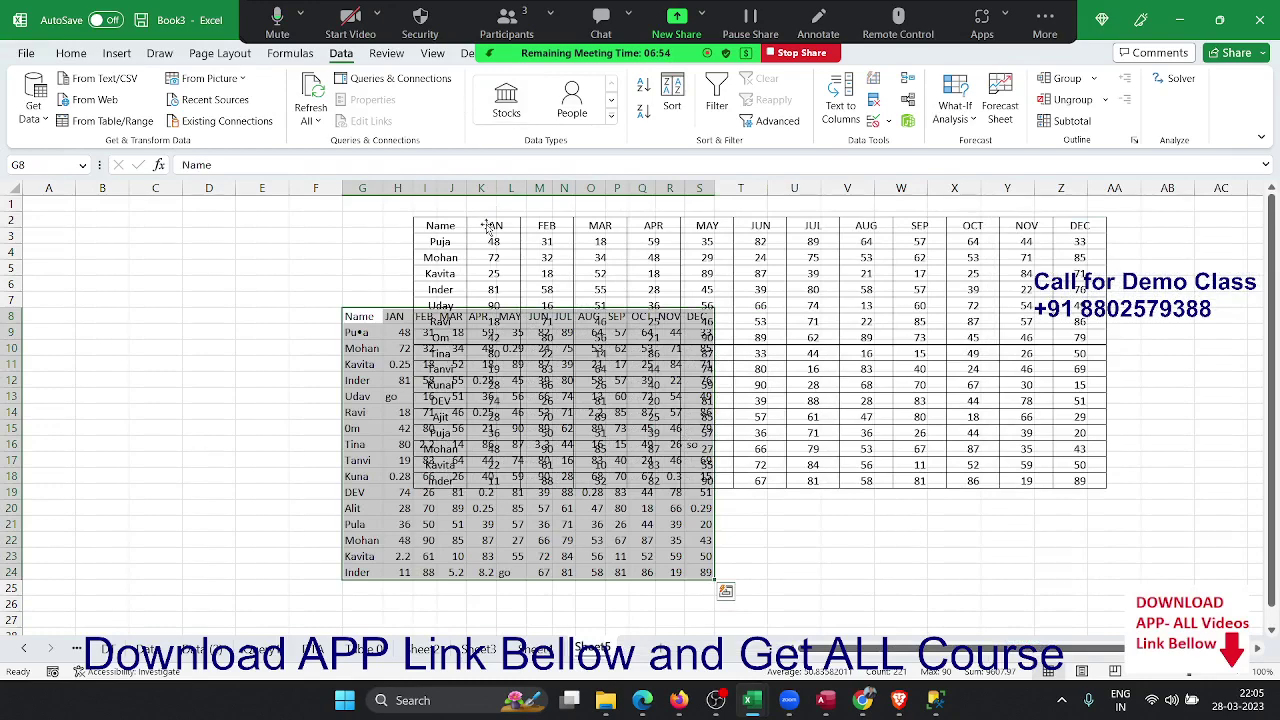
Step: Move the picture aside and correct the JAN values: H11 to 25, H13 to 90
mouse_move(488, 224)
left_mouse_down()
mouse_move(818, 298)
mouse_move(790, 291)
left_mouse_up()
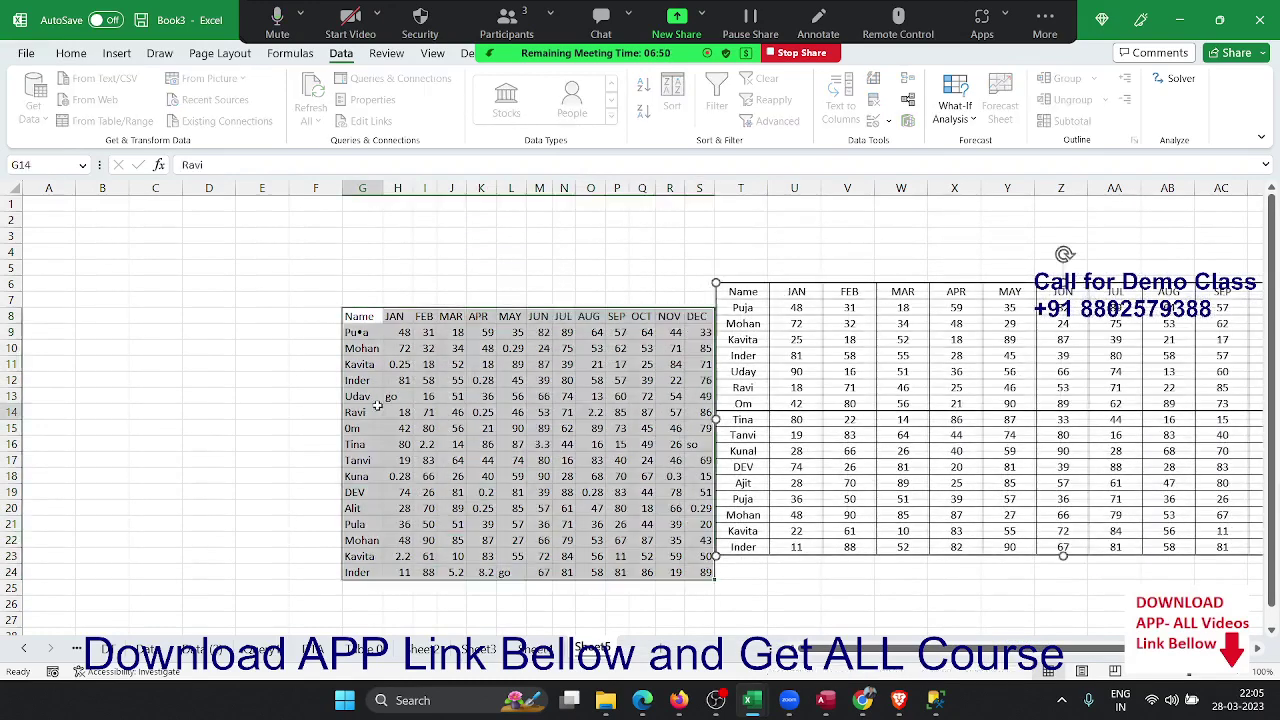
left_click_drag(386, 410, 386, 397)
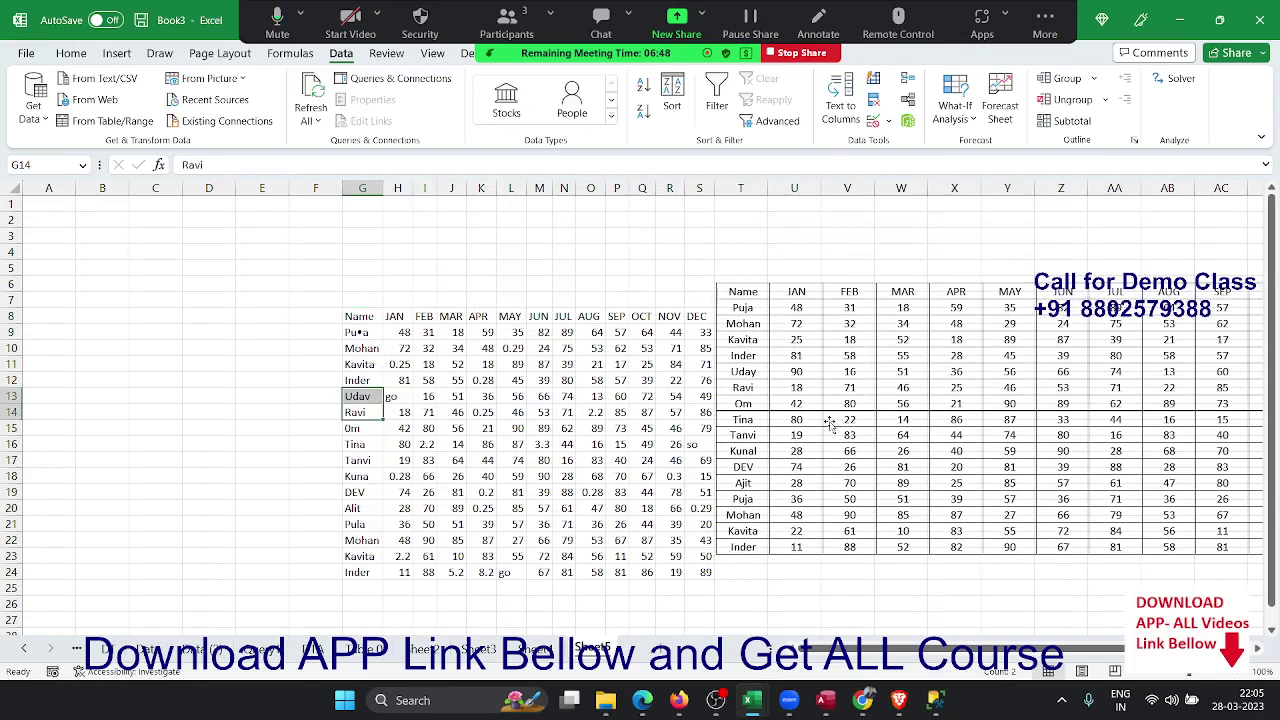
left_click_drag(831, 420, 849, 426)
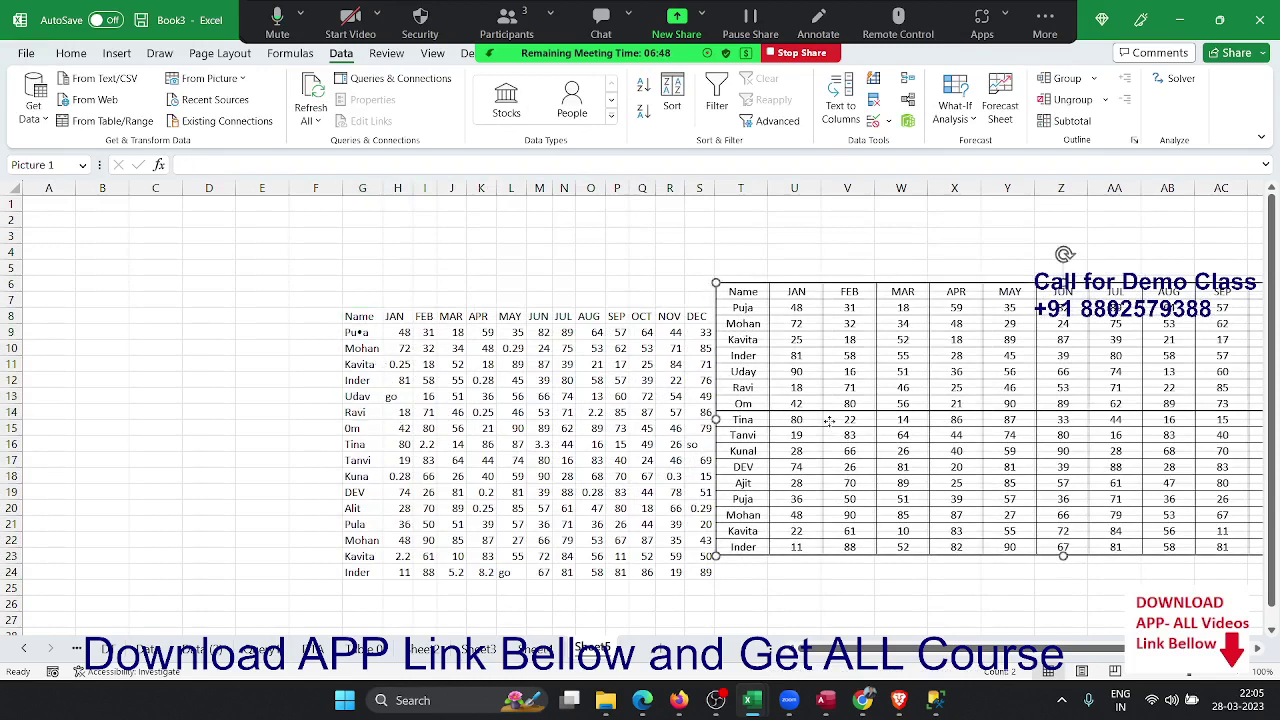
left_click(383, 366)
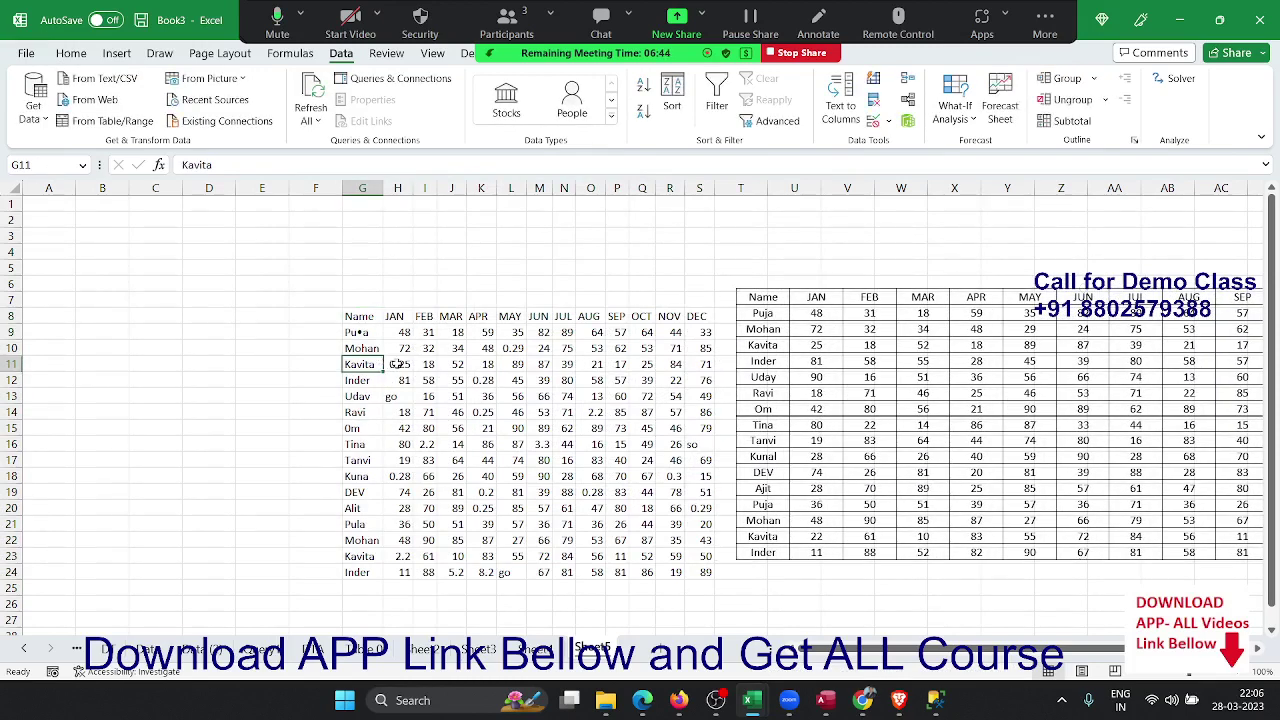
left_click(400, 364)
type("25")
key("Return")
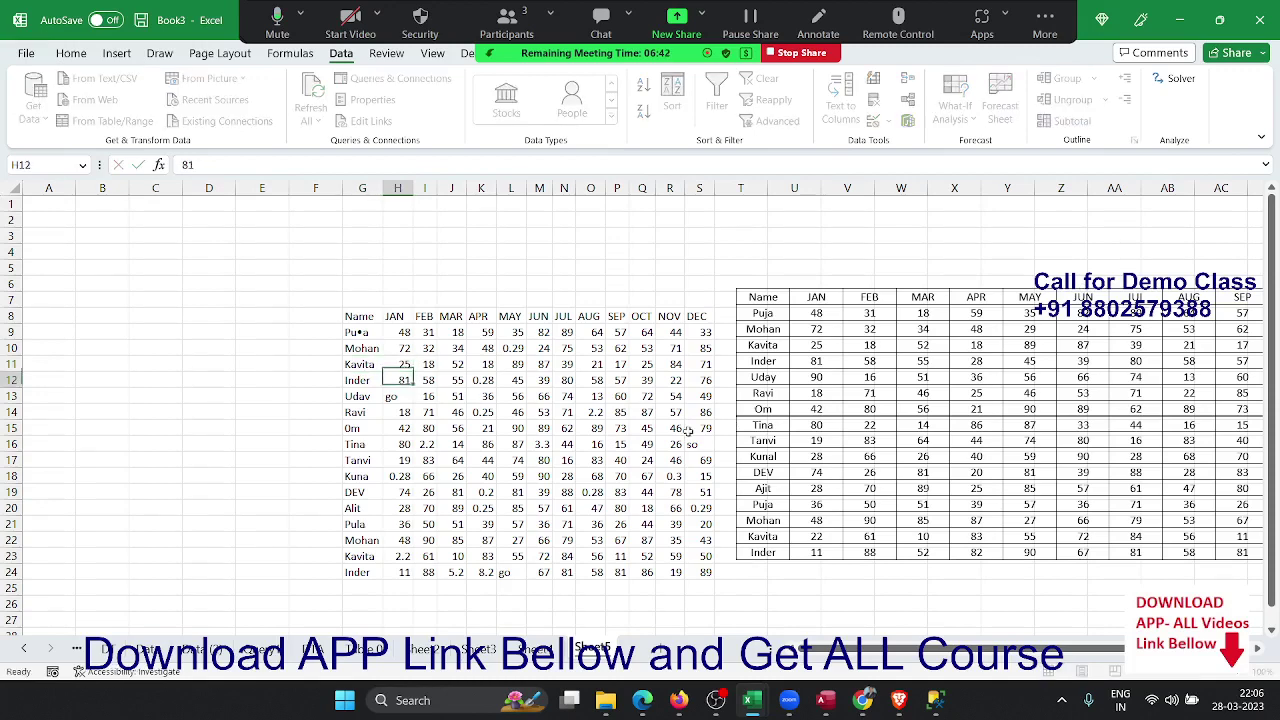
key("Return")
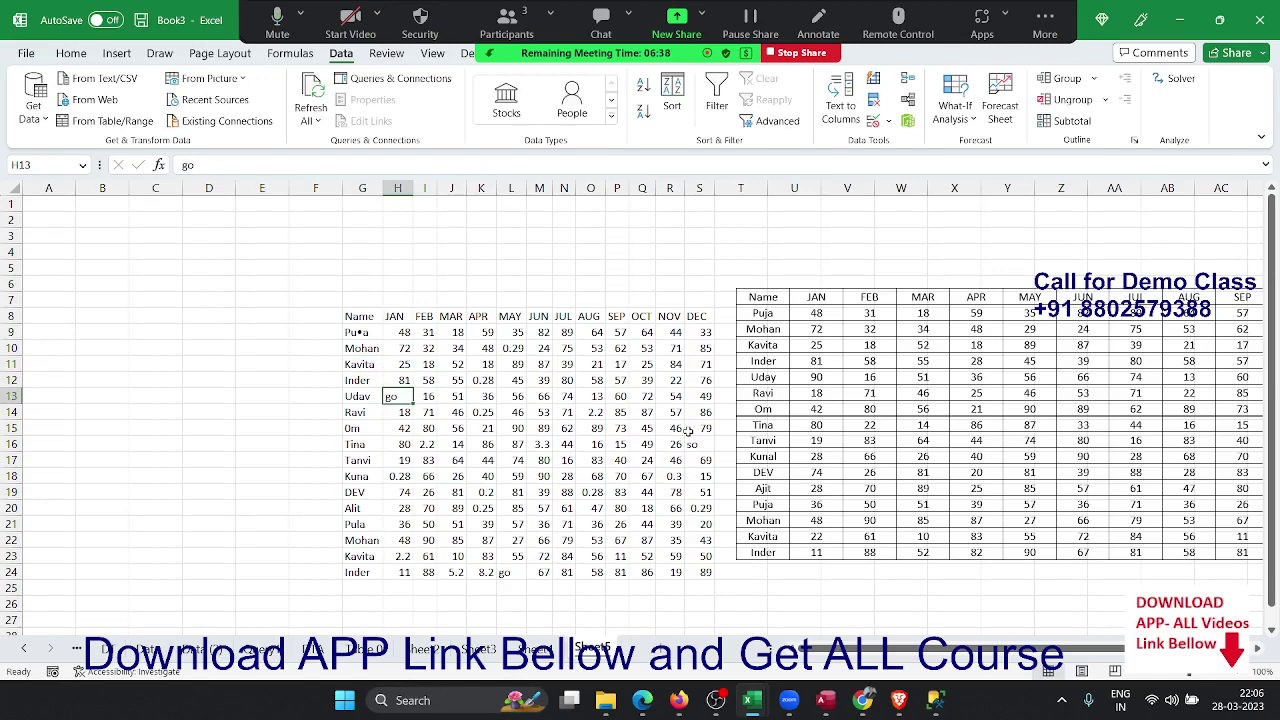
type("90")
key("Return")
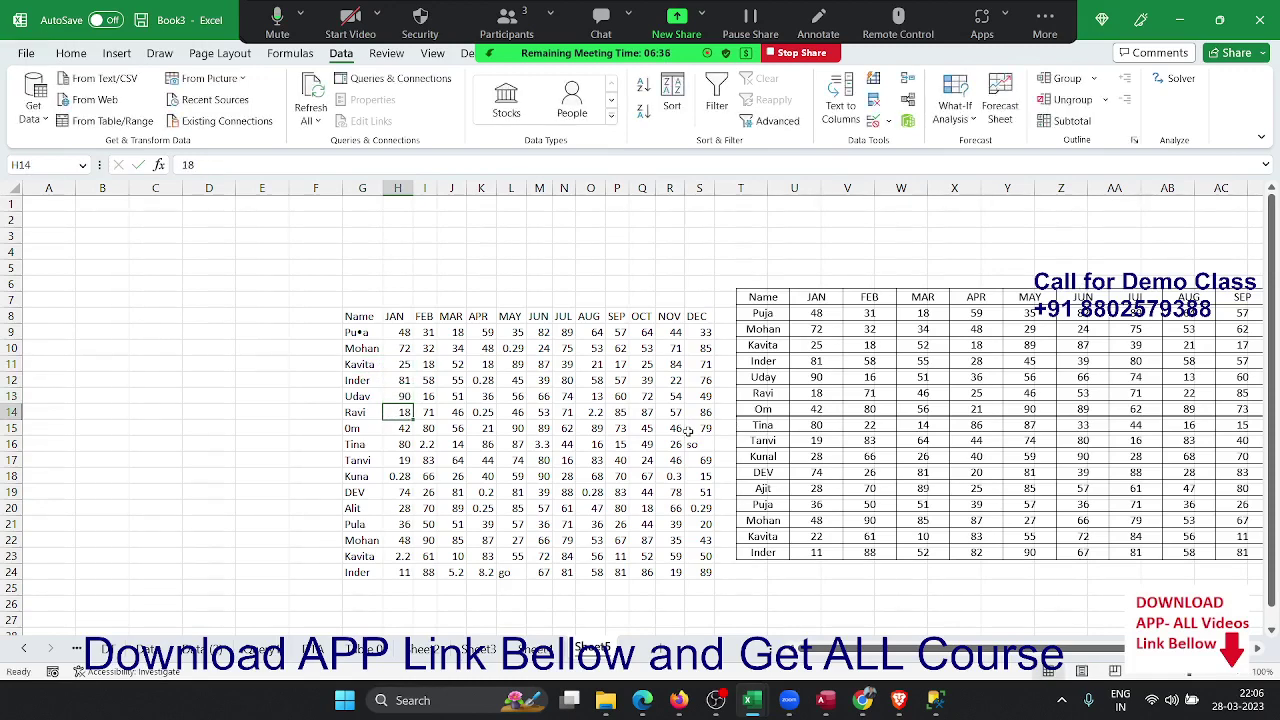
key("Down")
key("Down")
key("Down")
key("Down")
key("Down")
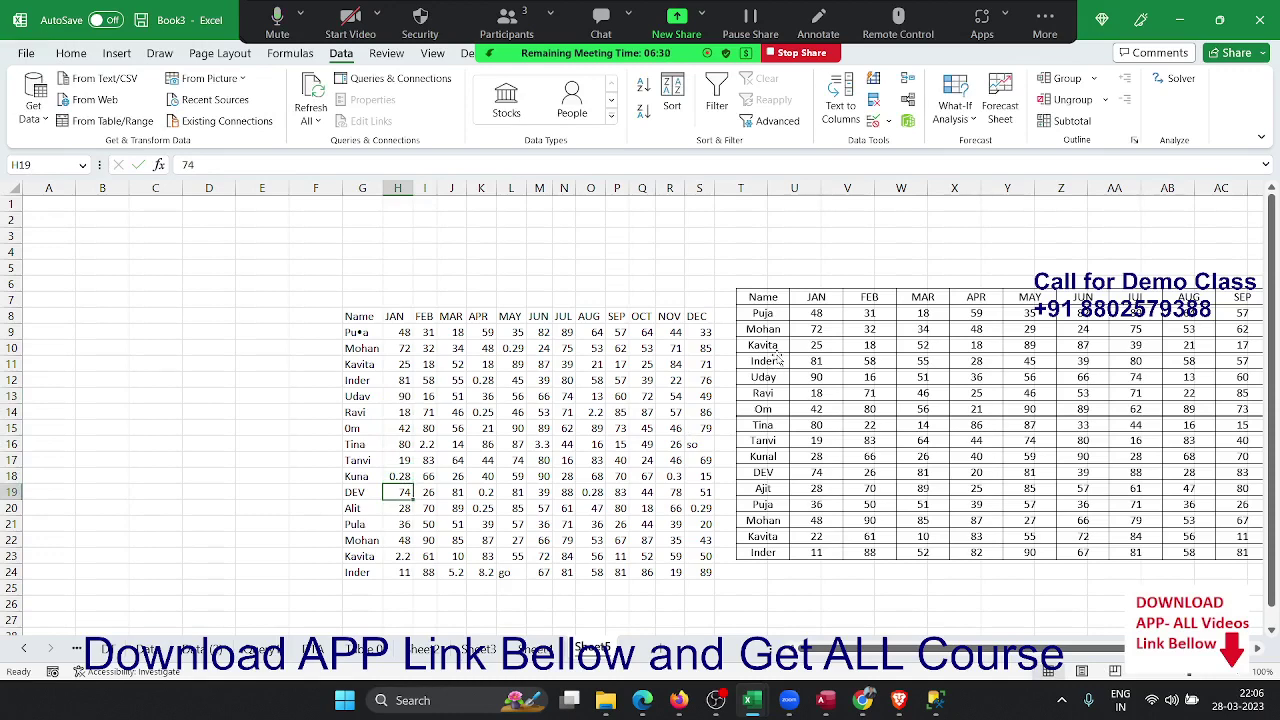
Step: Delete the original sales-table picture, leaving only the converted cells
left_click(868, 308)
key("Delete")
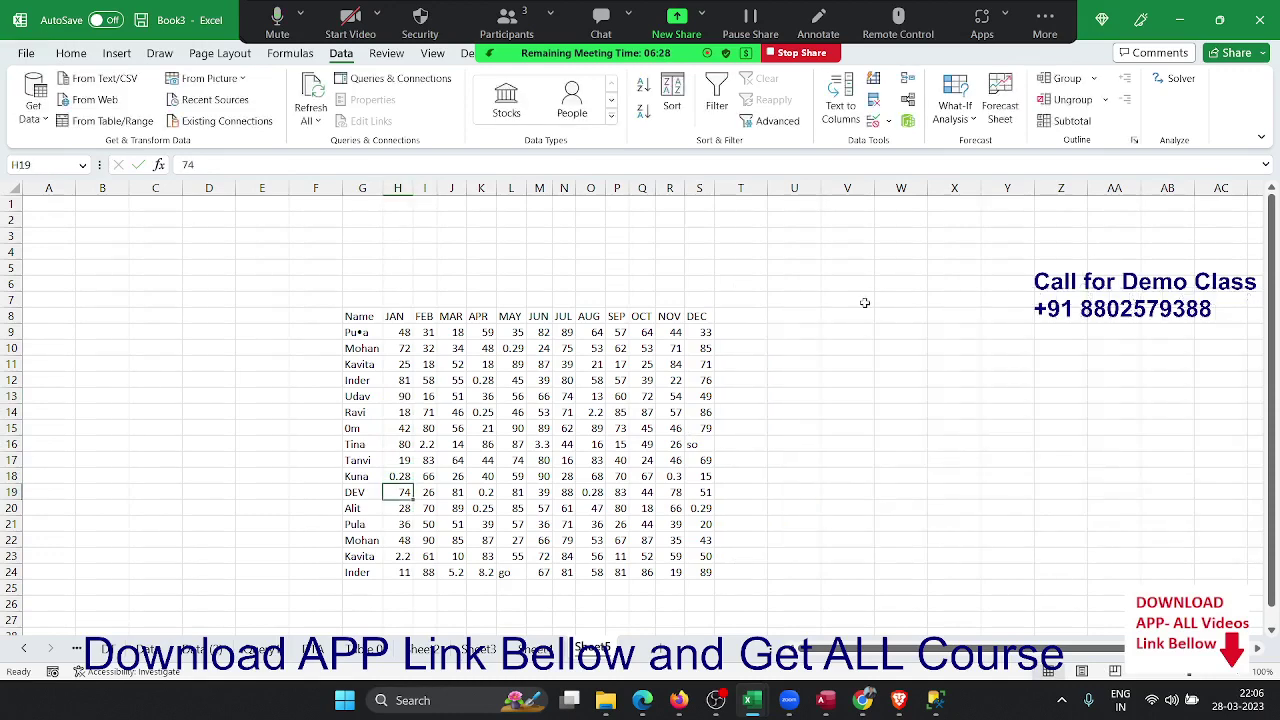
left_click(300, 298)
left_click(262, 235)
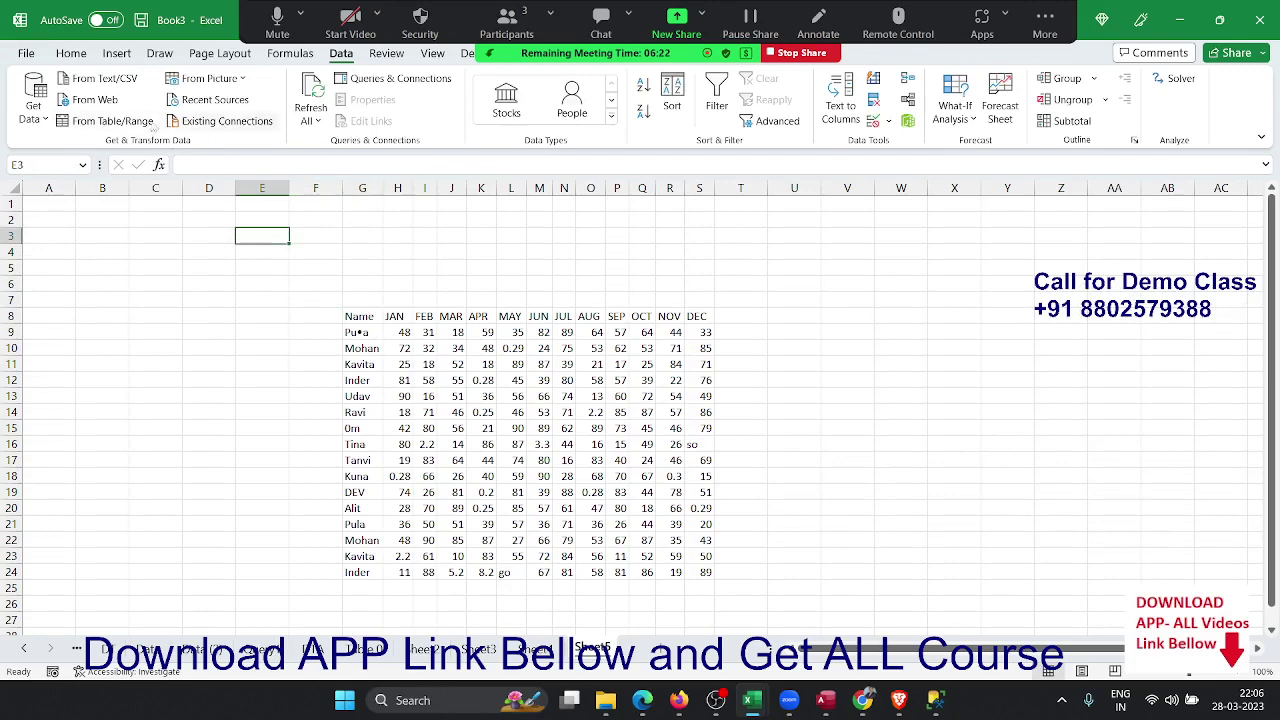
left_click(31, 118)
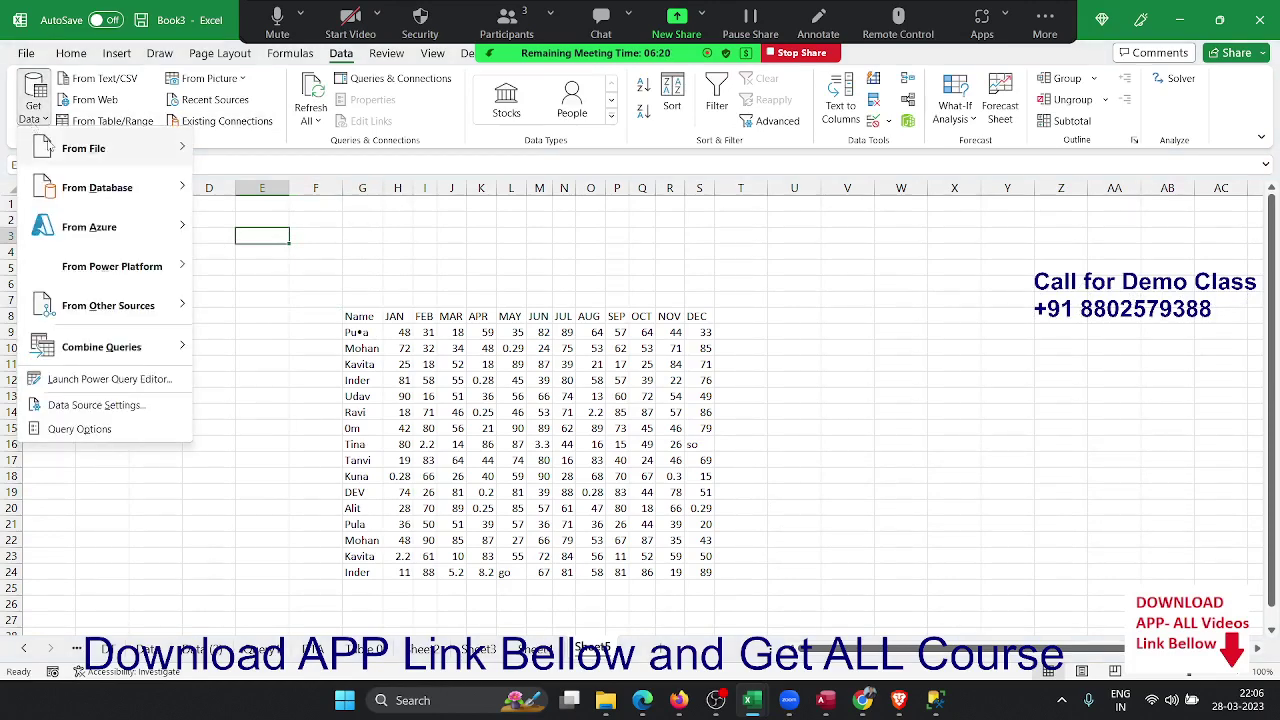
mouse_move(84, 148)
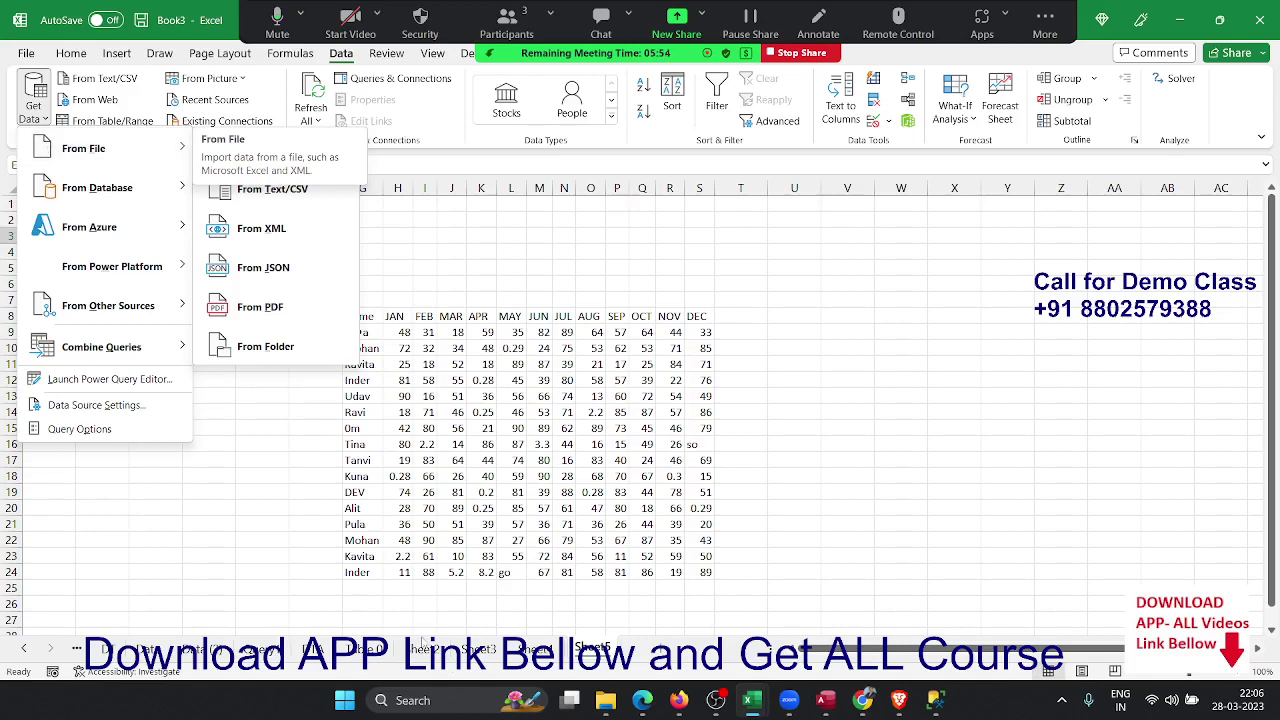
left_click(555, 565)
left_click(217, 317)
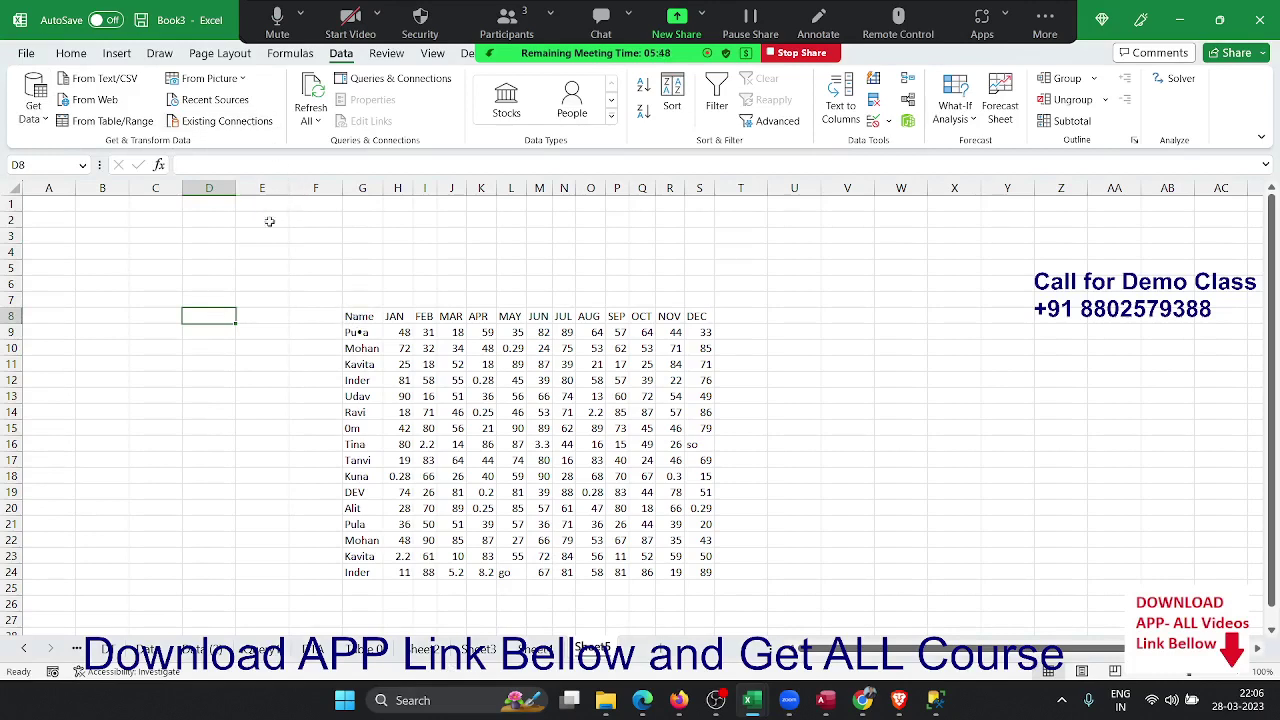
left_click(290, 253)
left_click(36, 112)
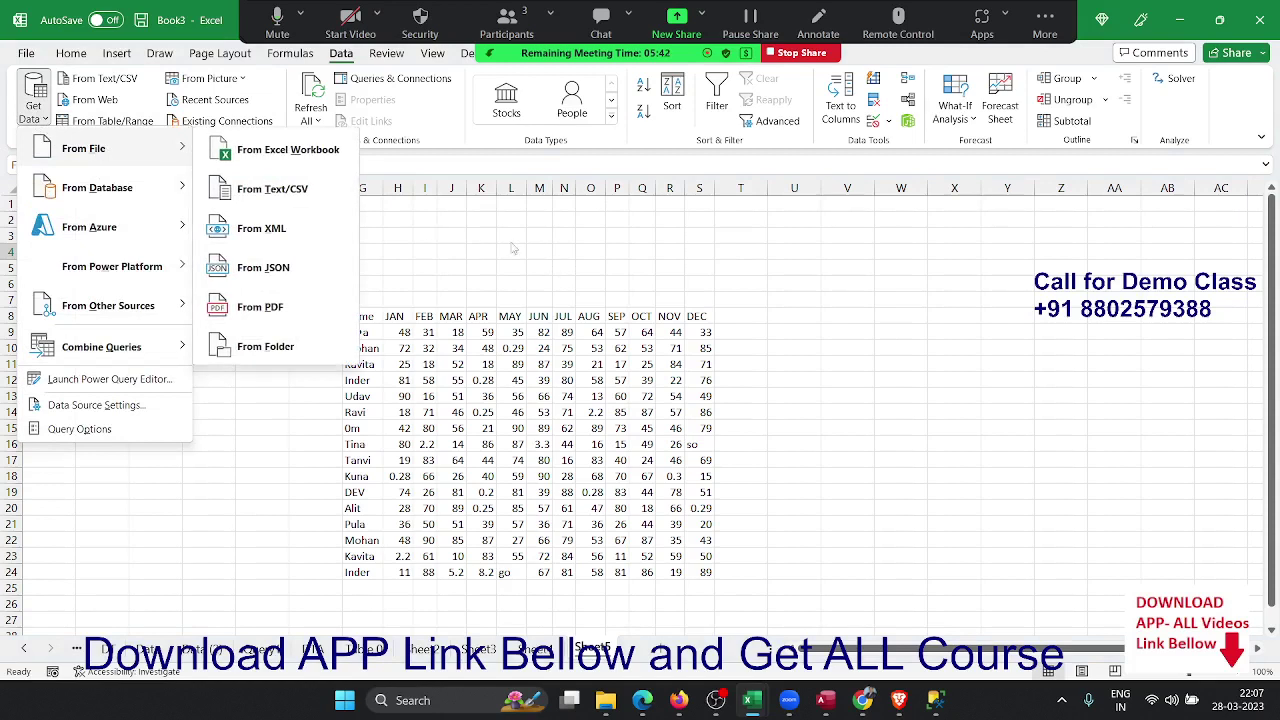
mouse_move(101, 347)
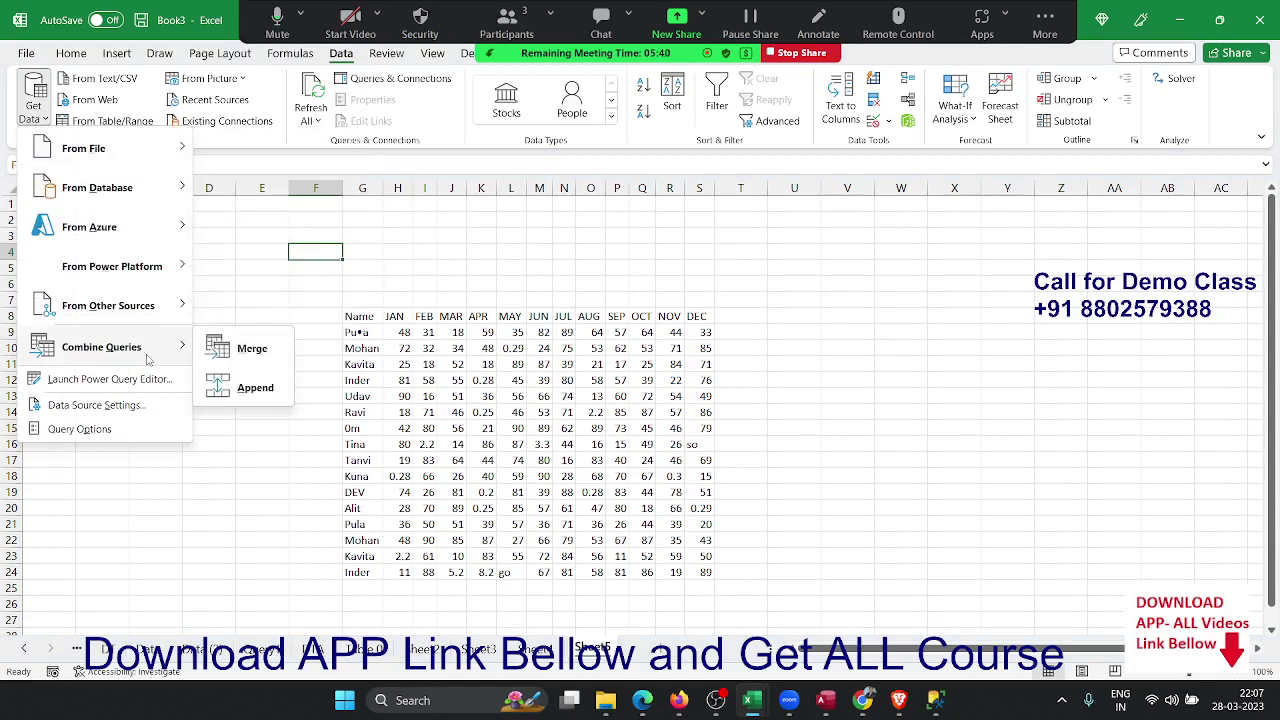
left_click(250, 524)
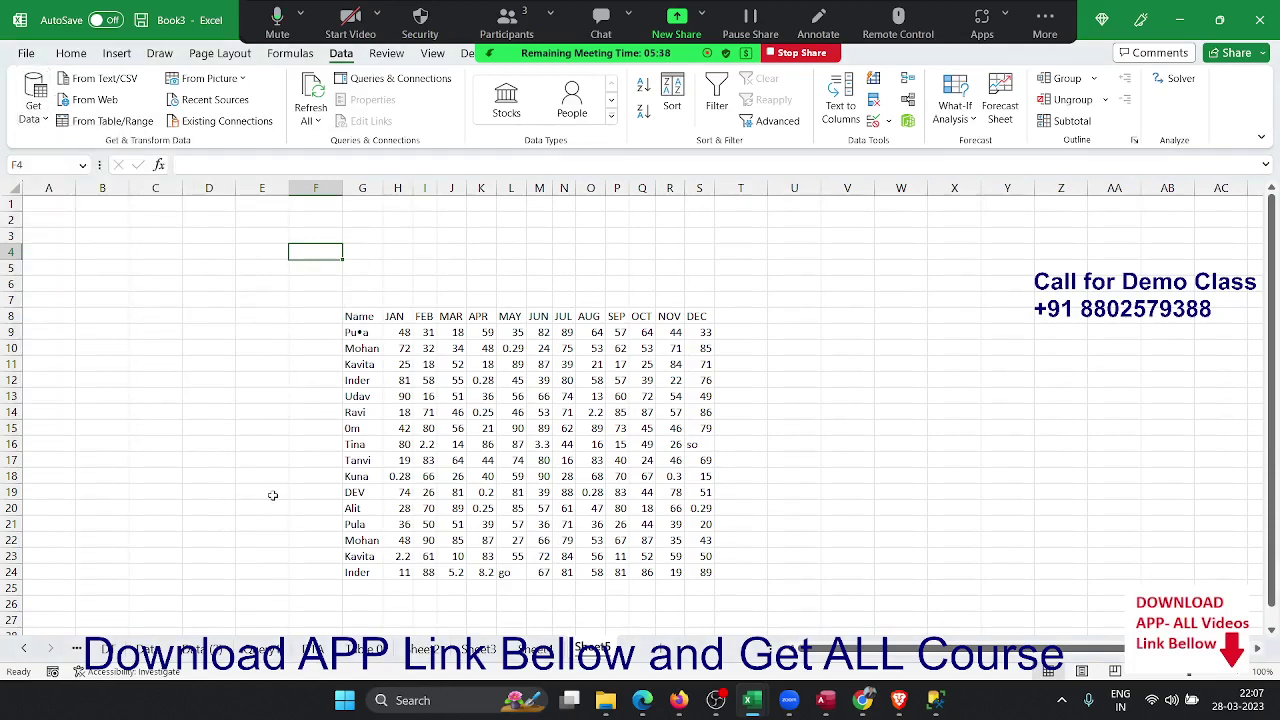
left_click(142, 20)
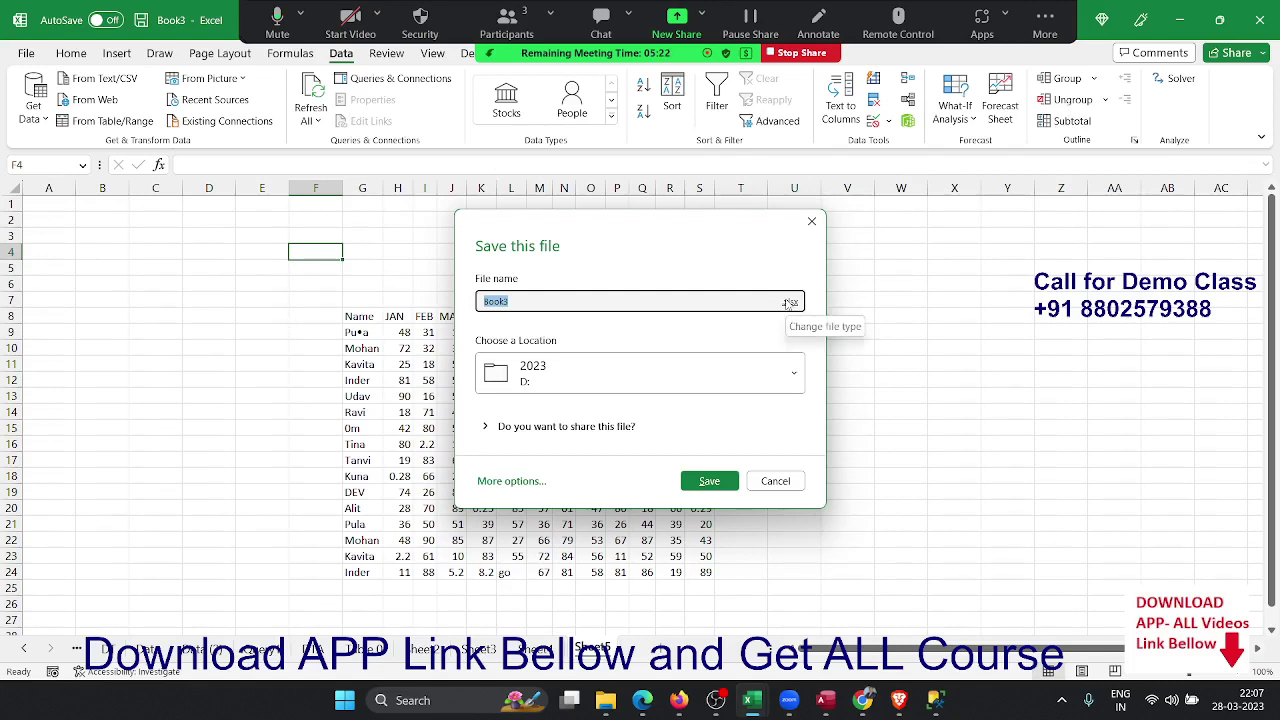
Step: Save the workbook as Data-Connect.xlsx in the 2023 folder on D:
type("Data")
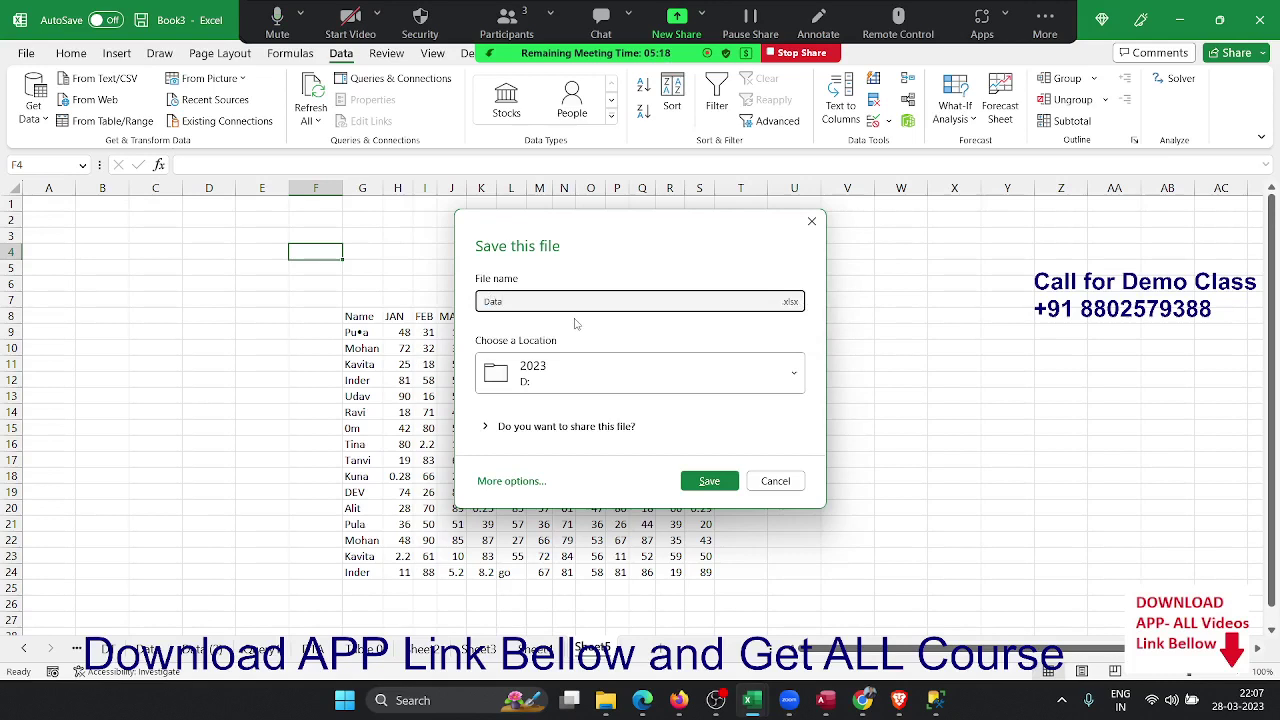
type("-")
type("Connect")
left_click(709, 481)
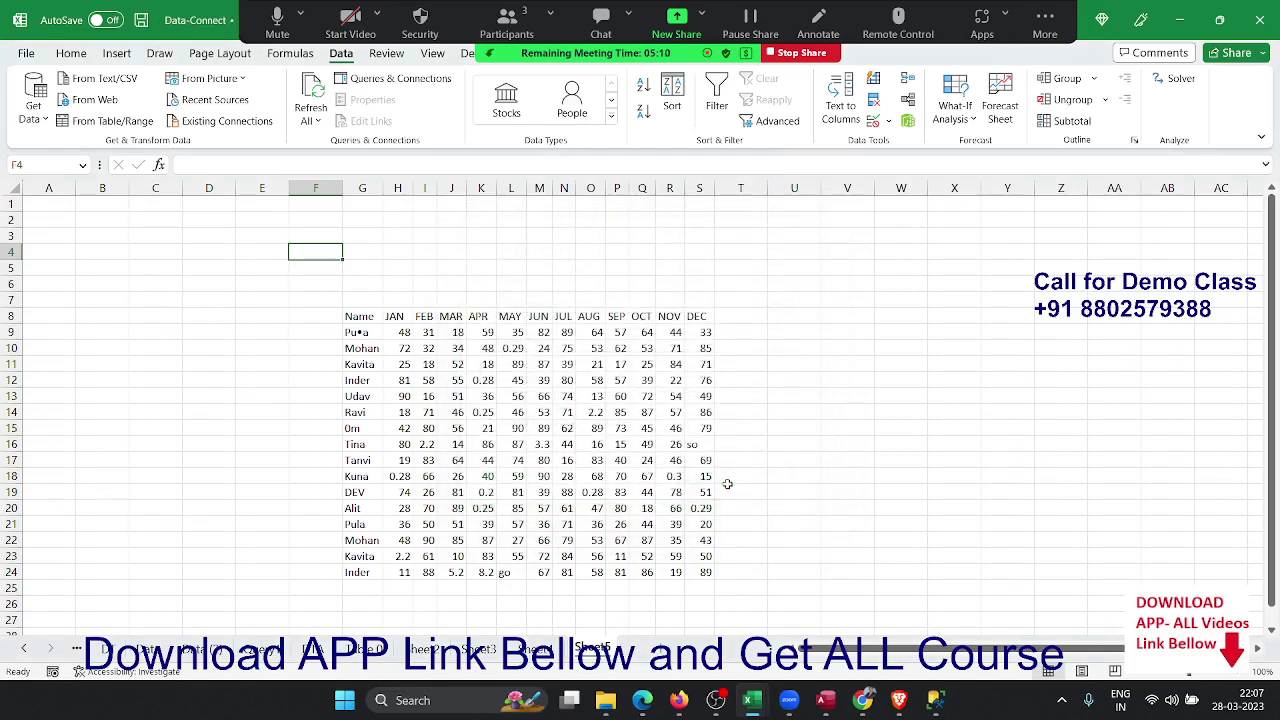
left_click(846, 366)
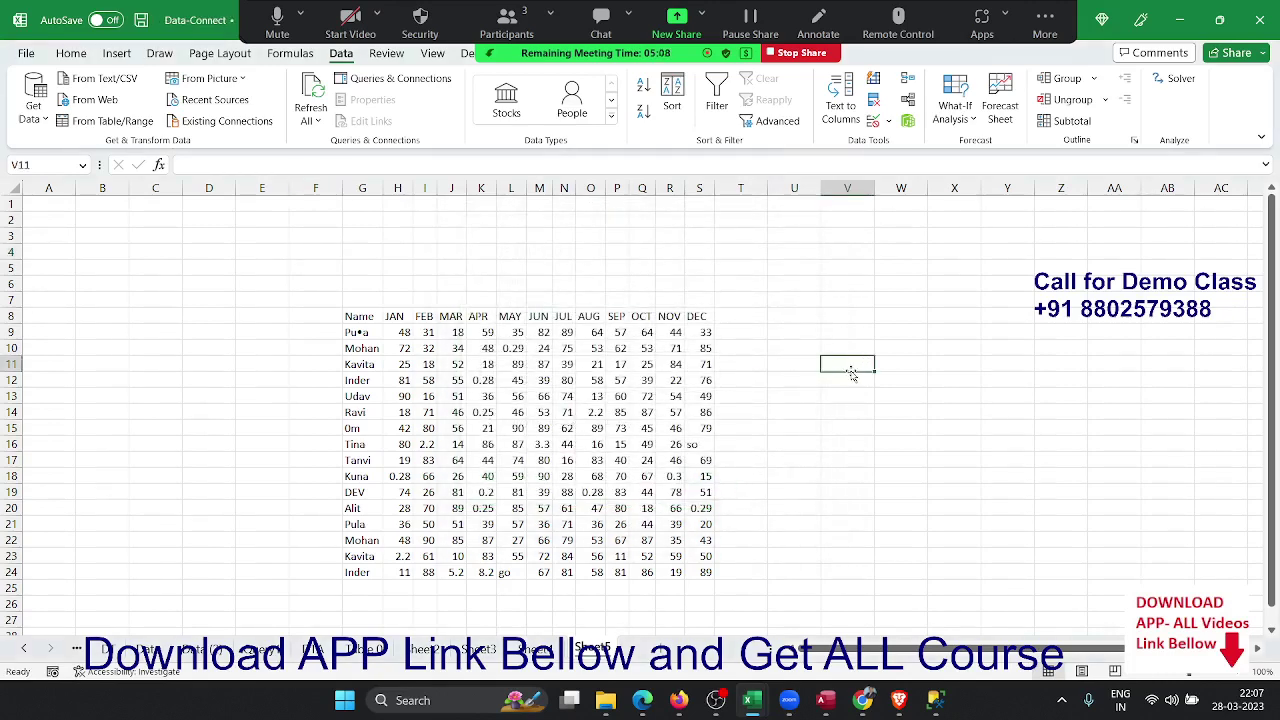